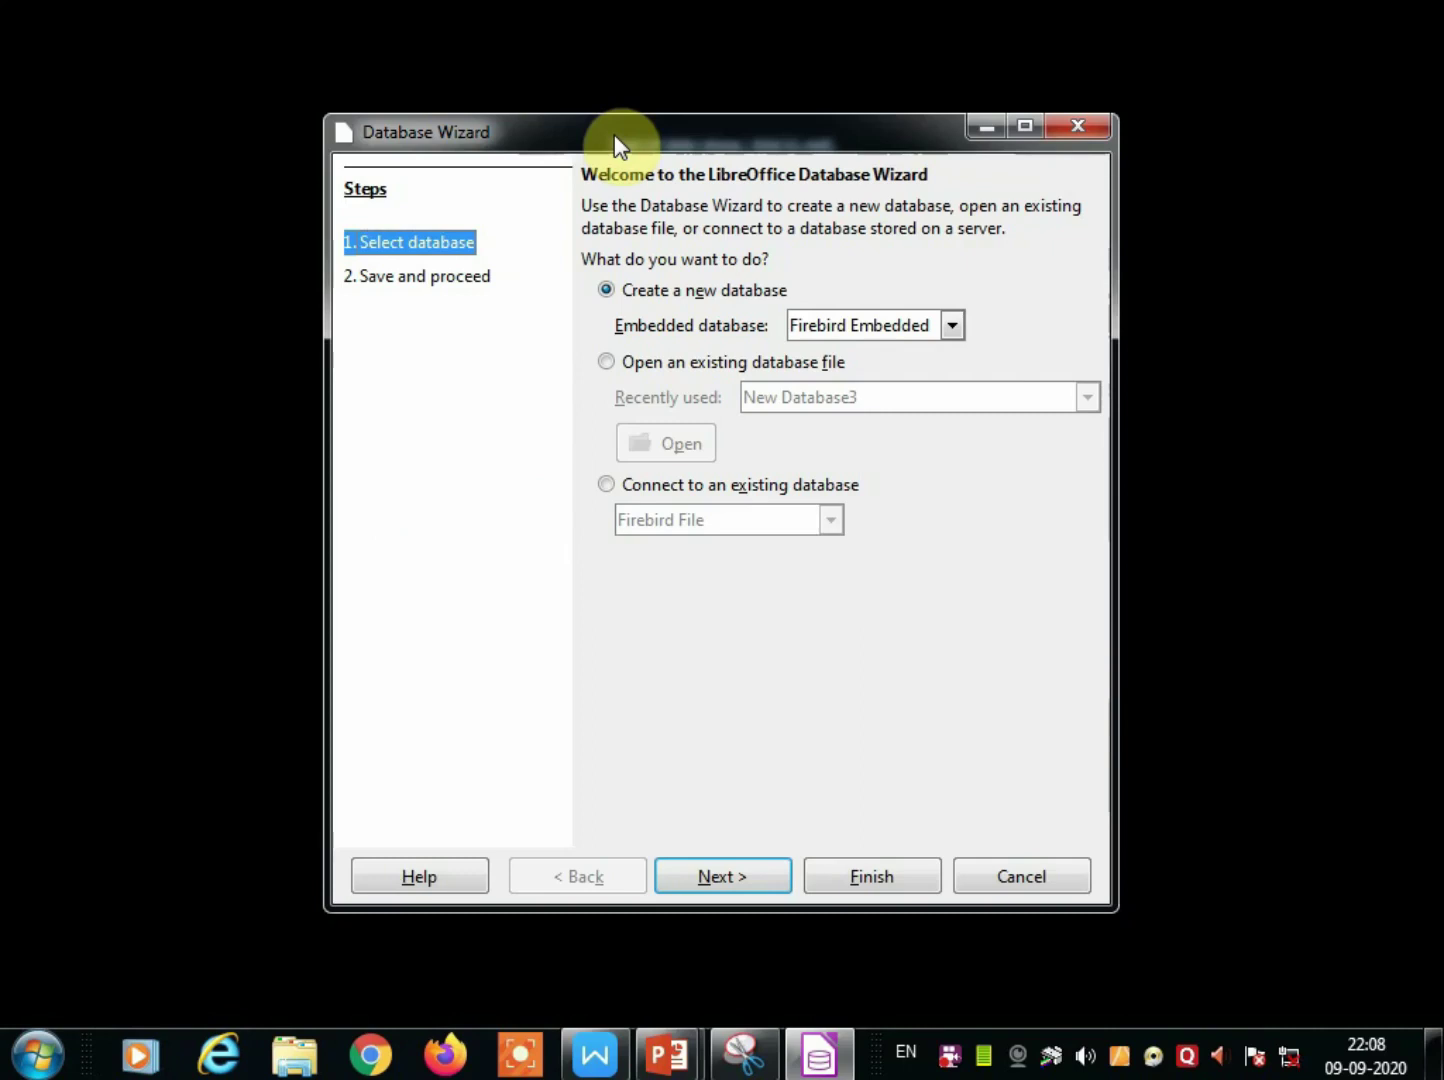
Drag the Database Wizard window slightly into place on the desktop.
drag(616, 145, 591, 141)
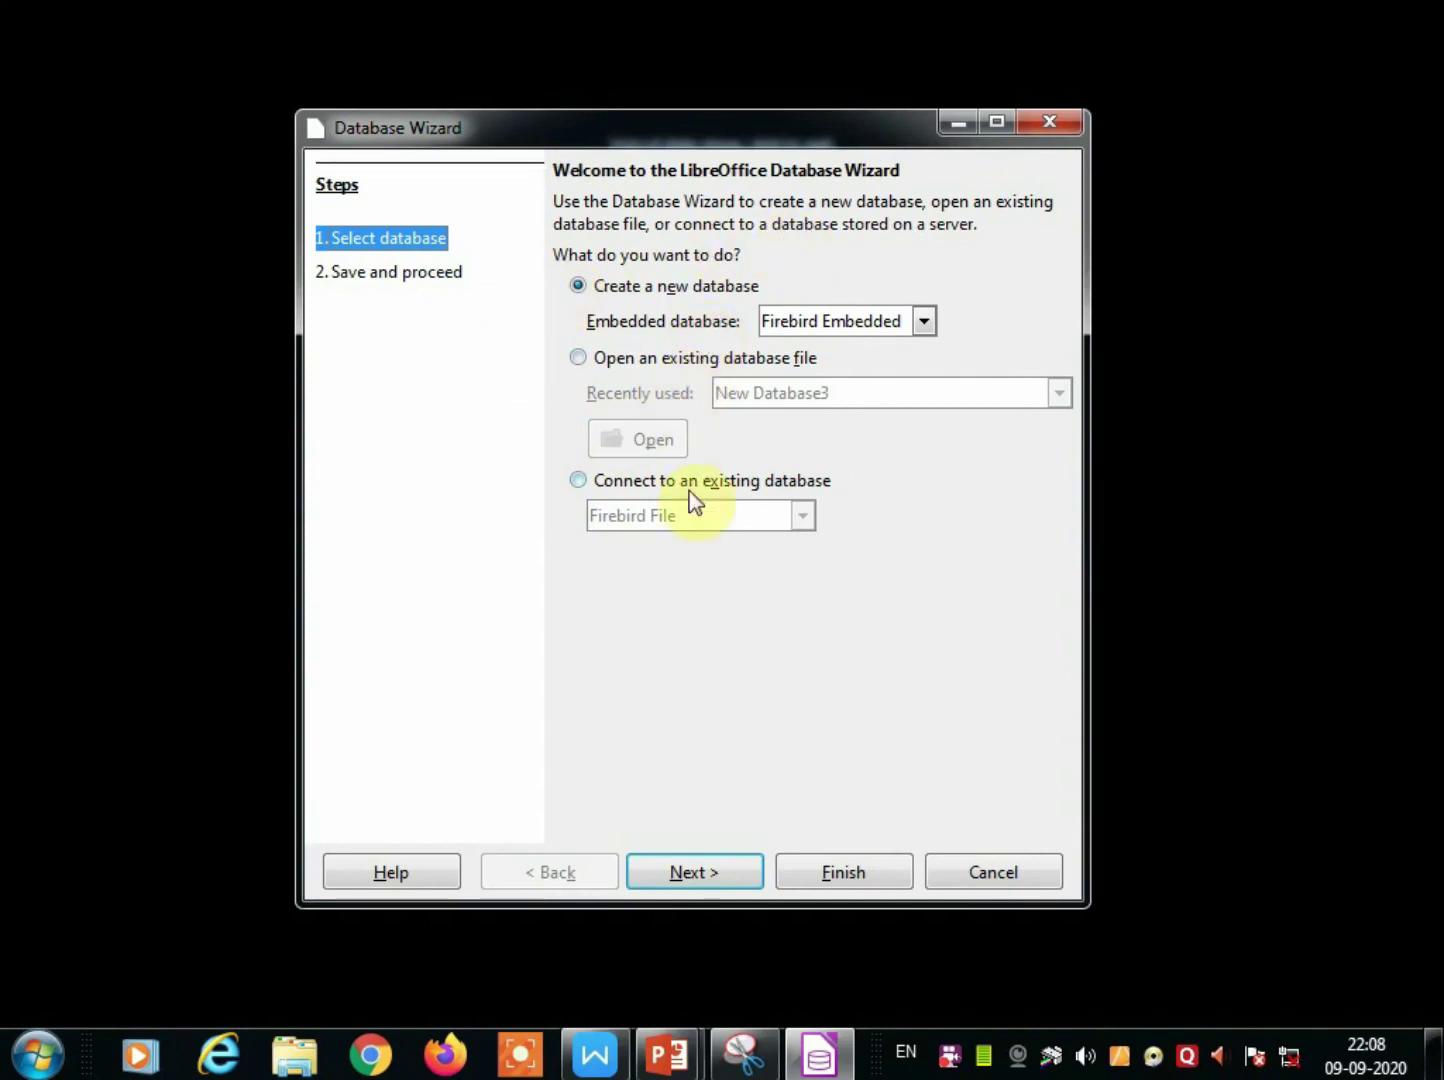
Finish the Database Wizard and save the database as students.odb, replacing the existing file.
click(721, 878)
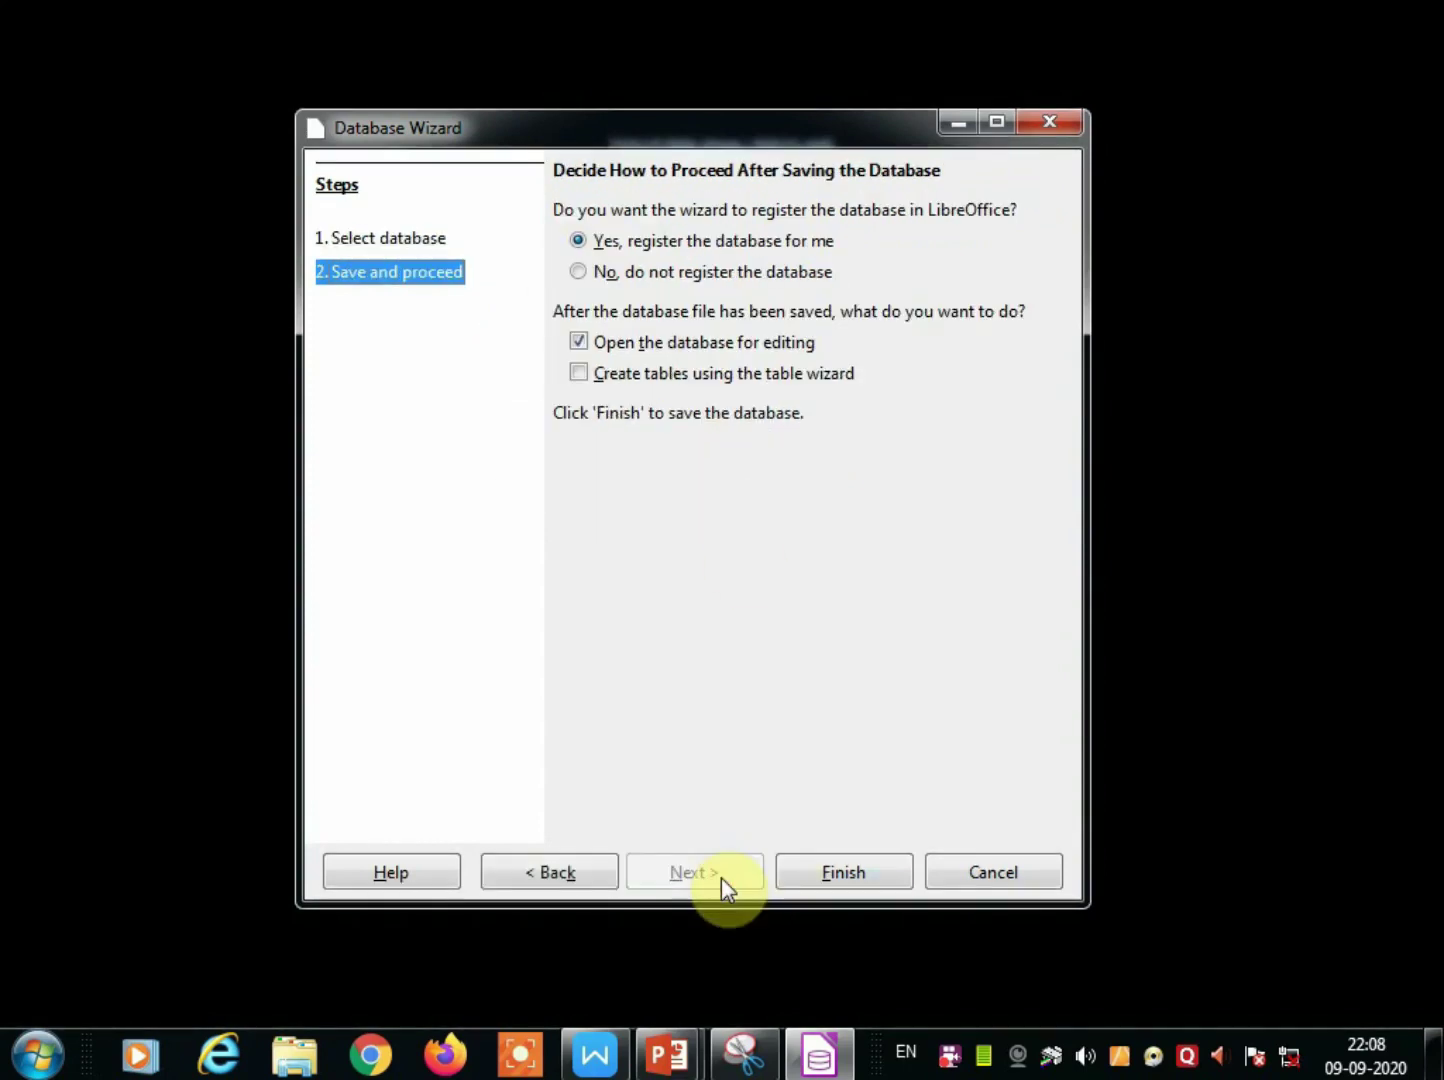
click(848, 876)
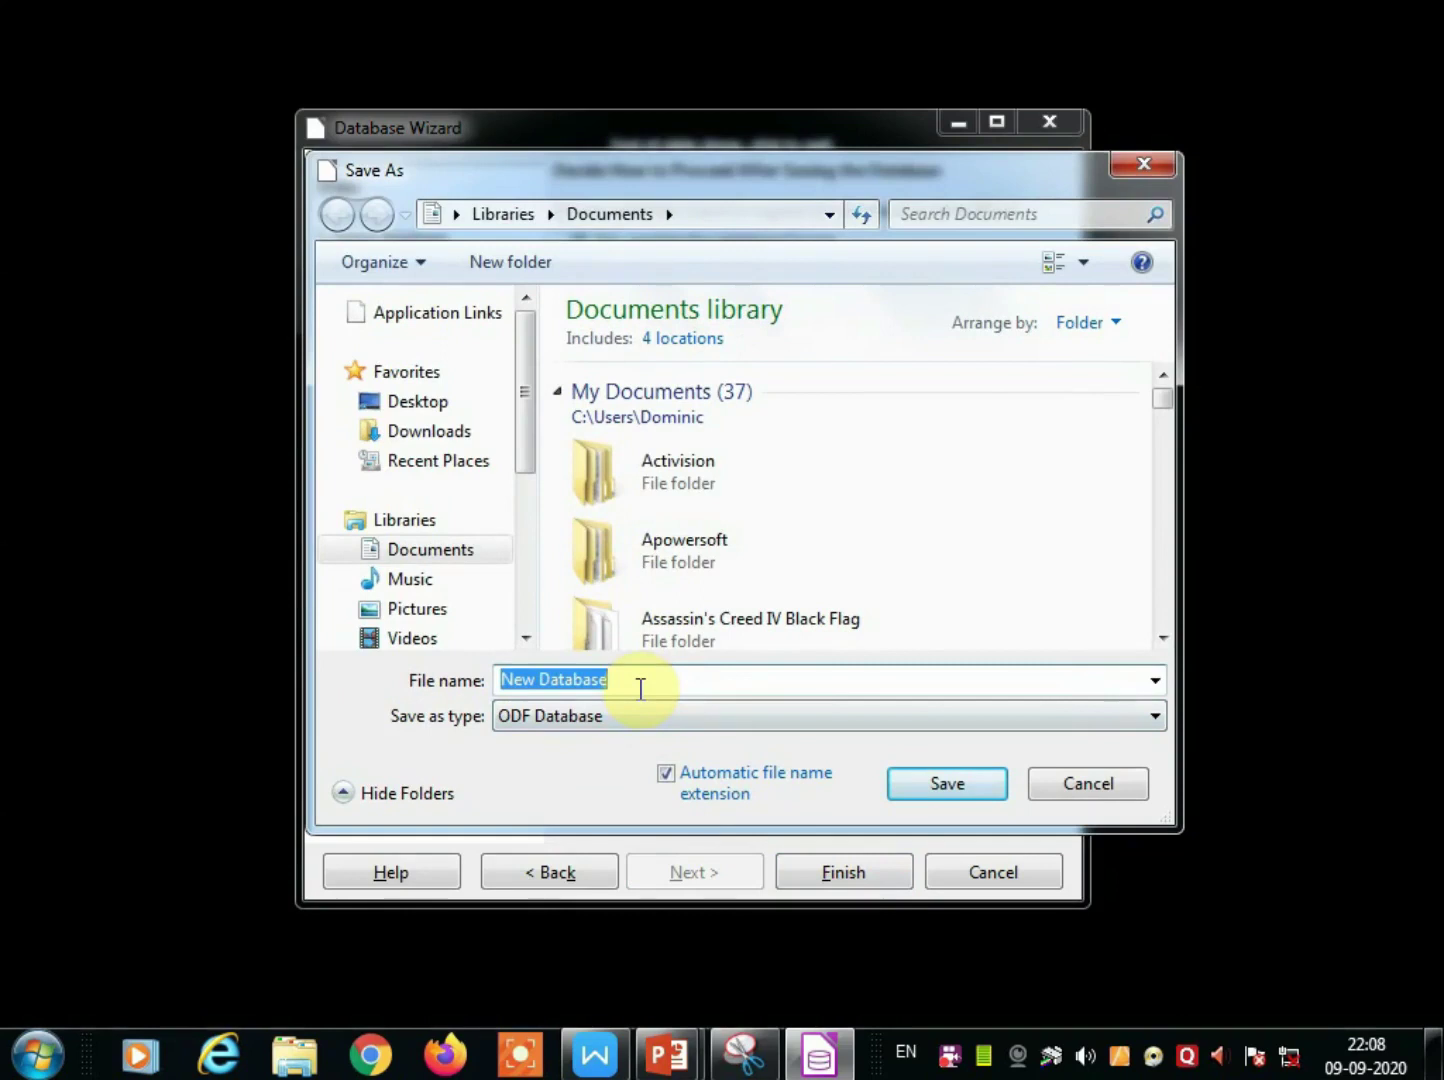
drag(640, 687, 493, 681)
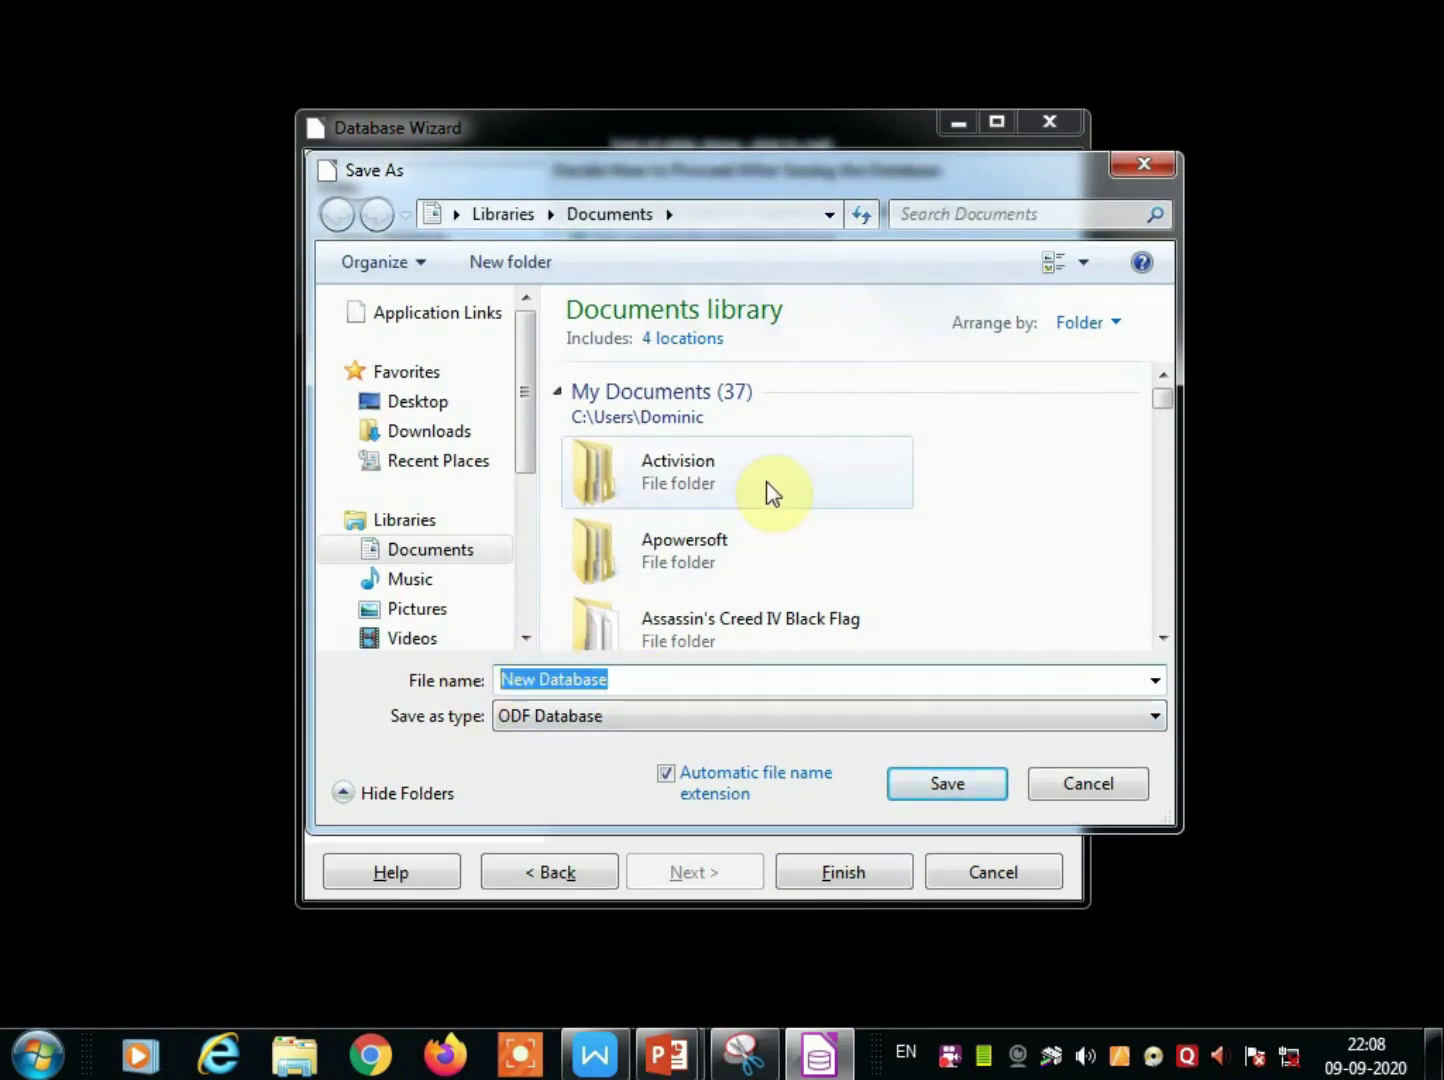
text(stud)
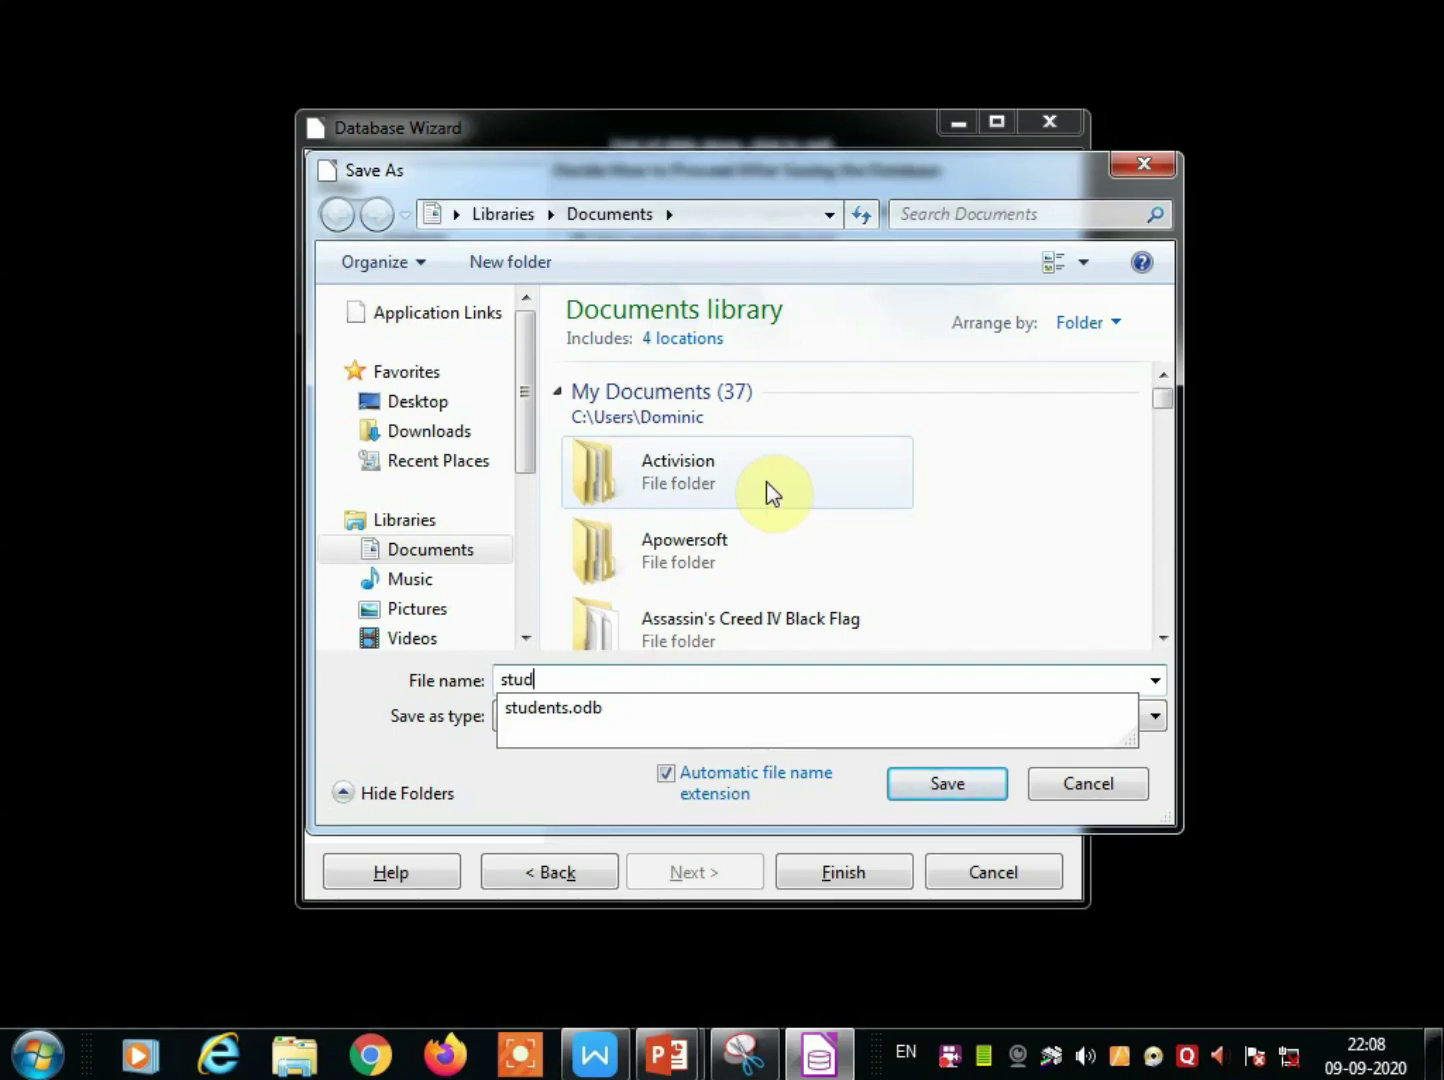
click(580, 710)
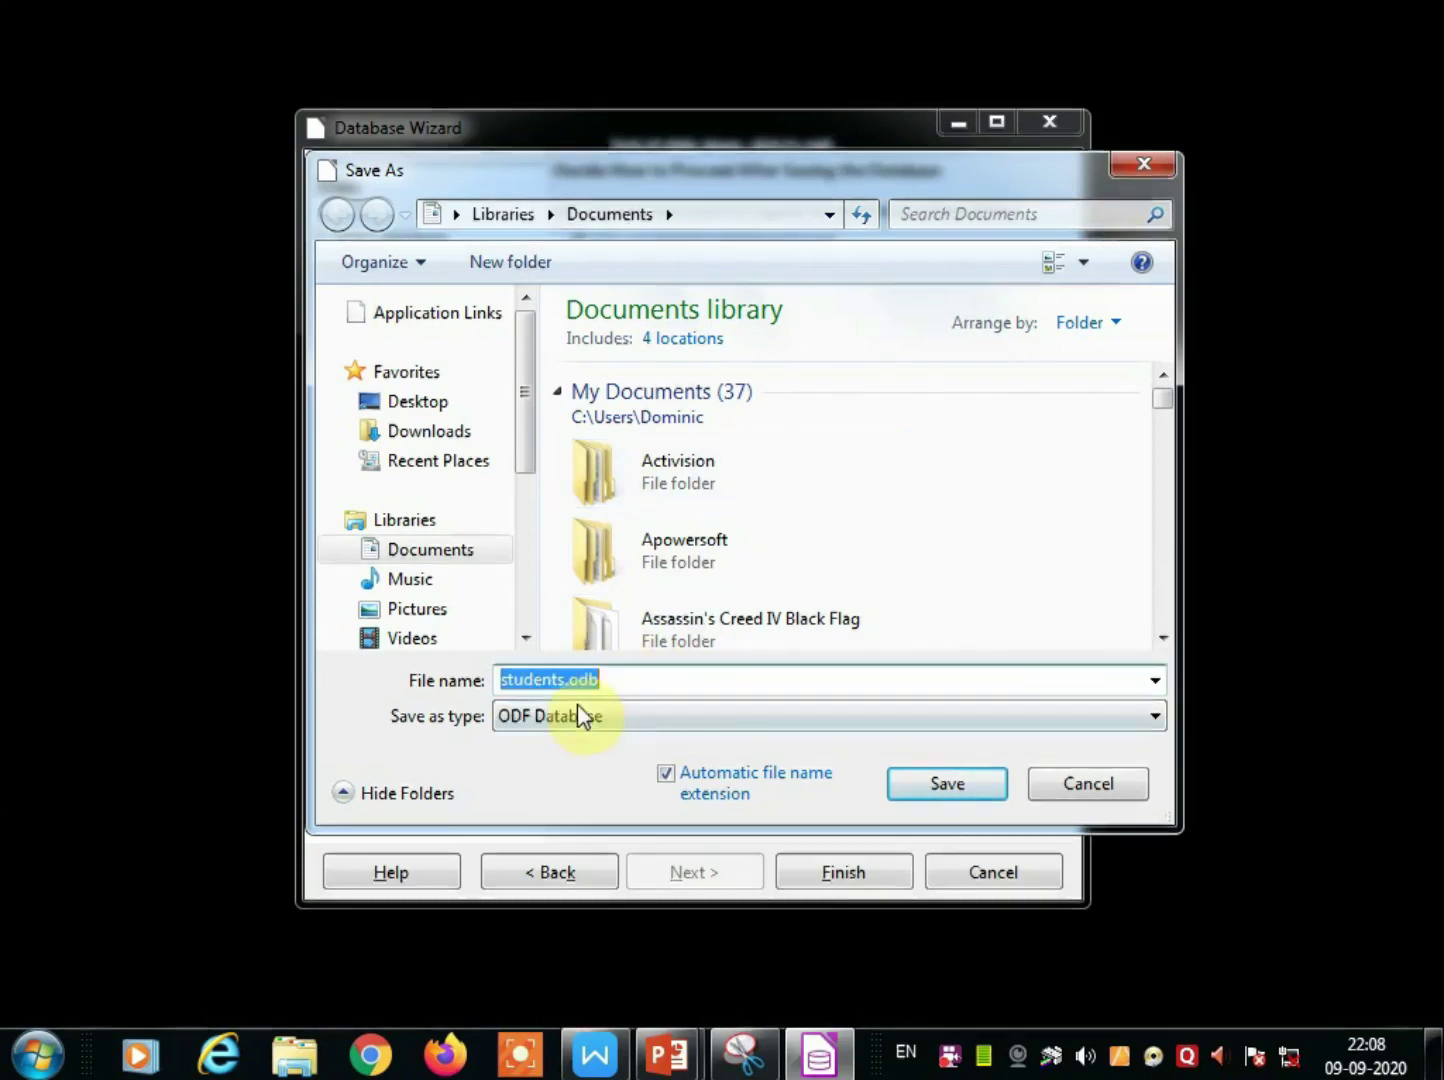
click(598, 680)
key(BackSpace)
key(BackSpace)
key(BackSpace)
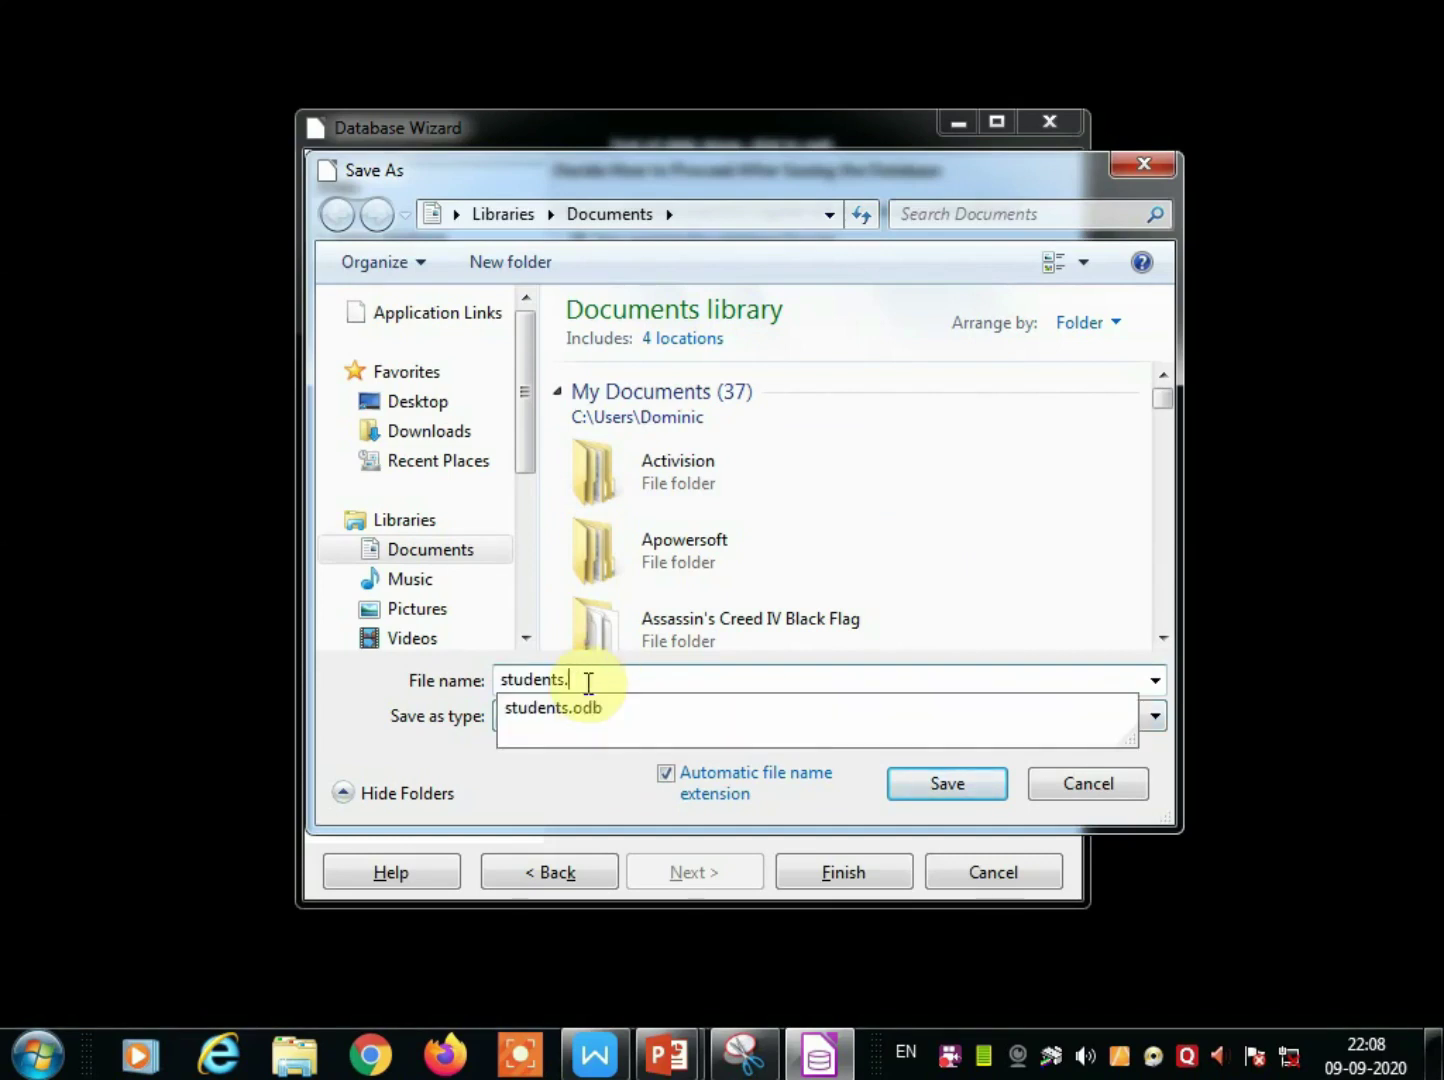
click(956, 786)
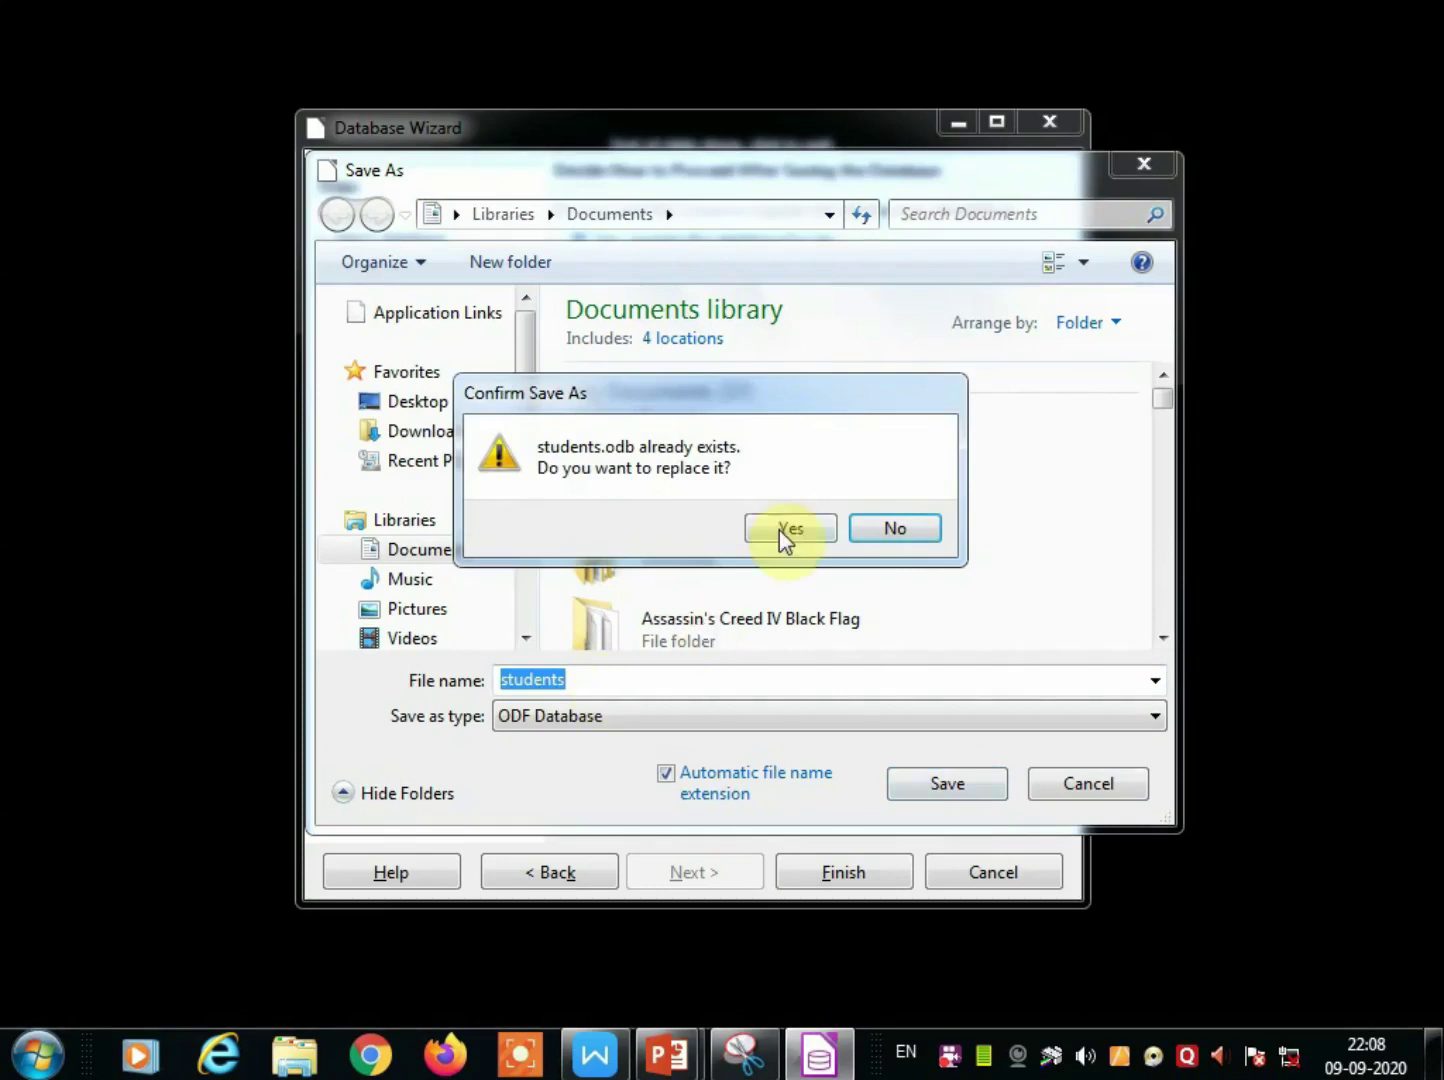
click(781, 532)
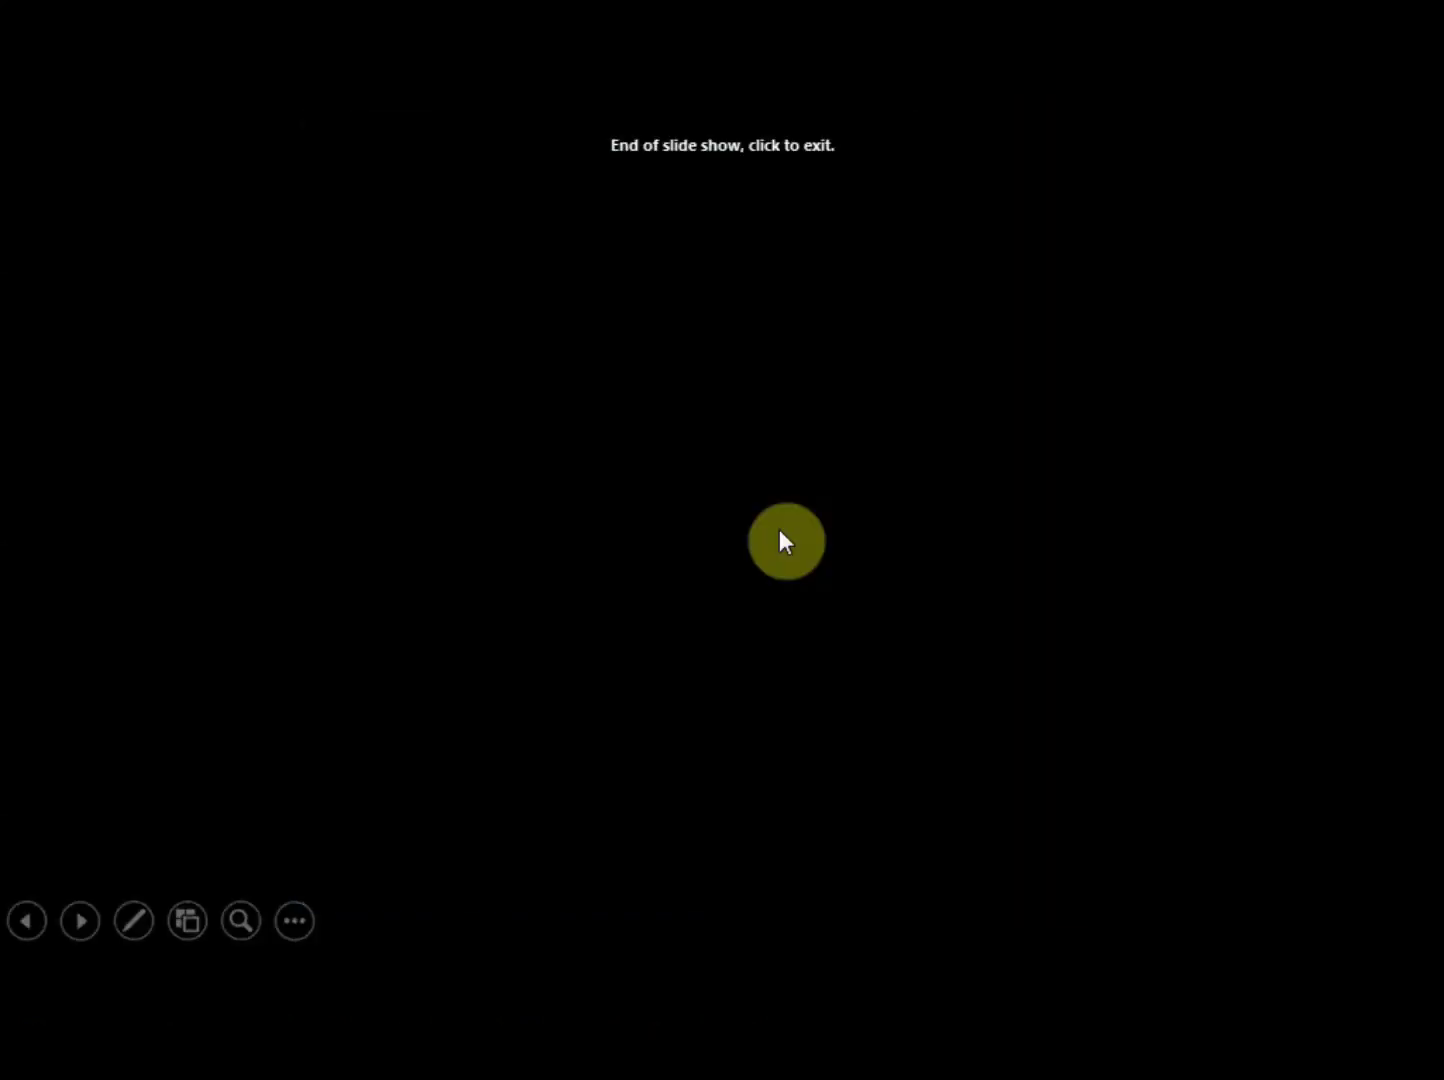
click(780, 530)
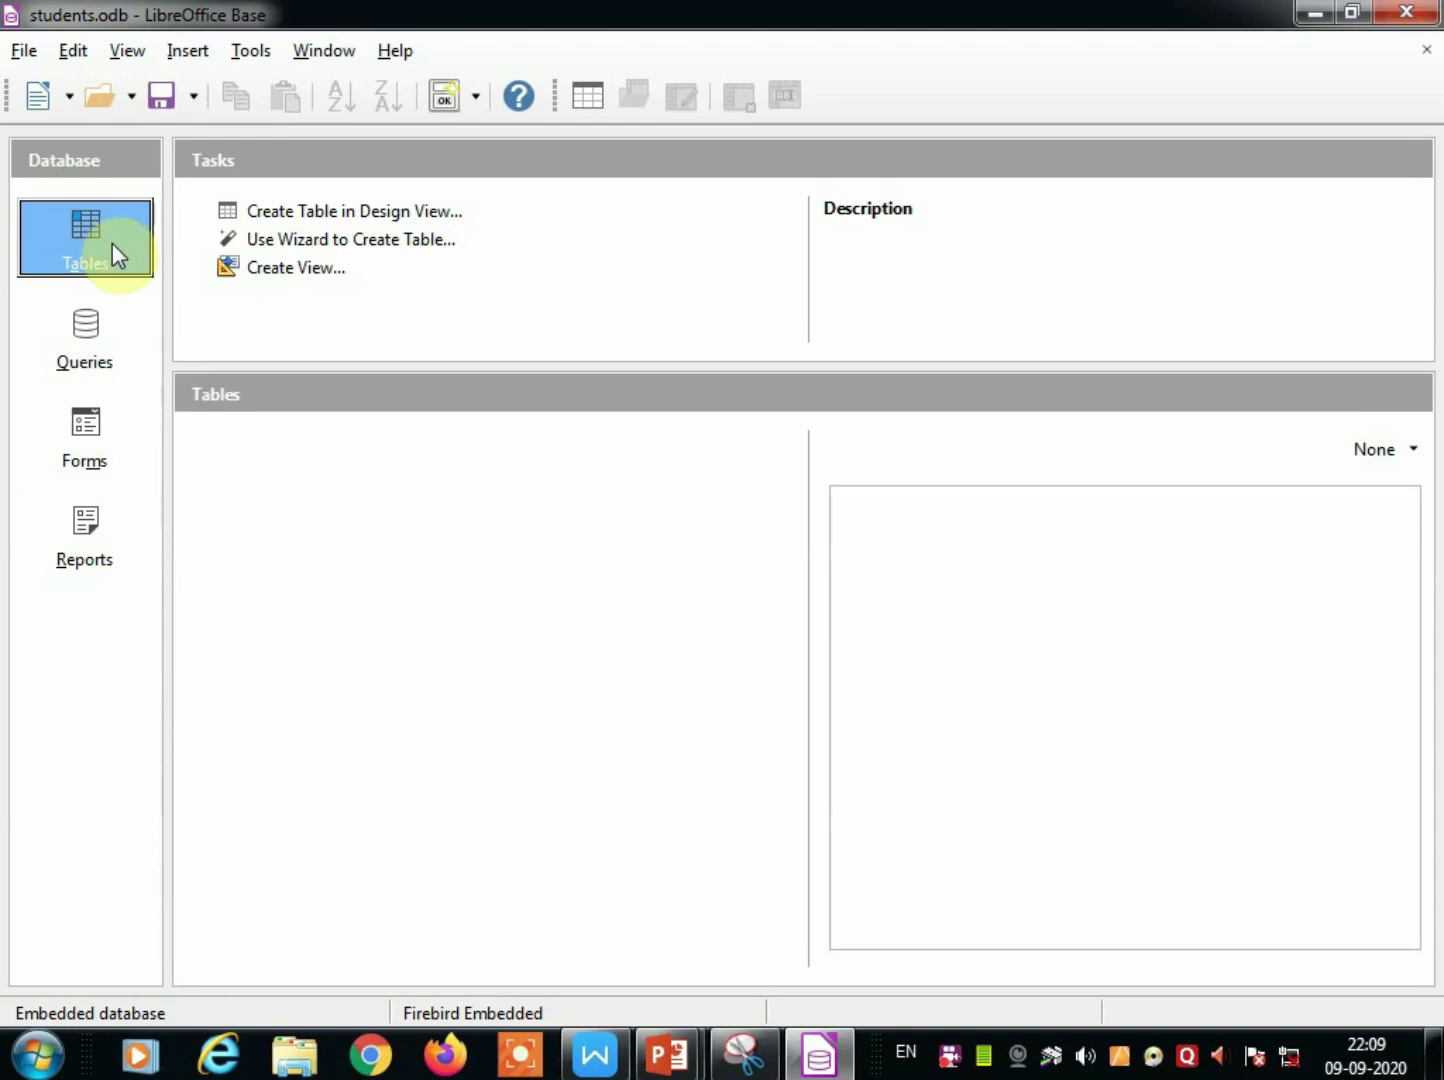
Switch to the students.odb LibreOffice Base window showing its empty Tables list.
click(357, 230)
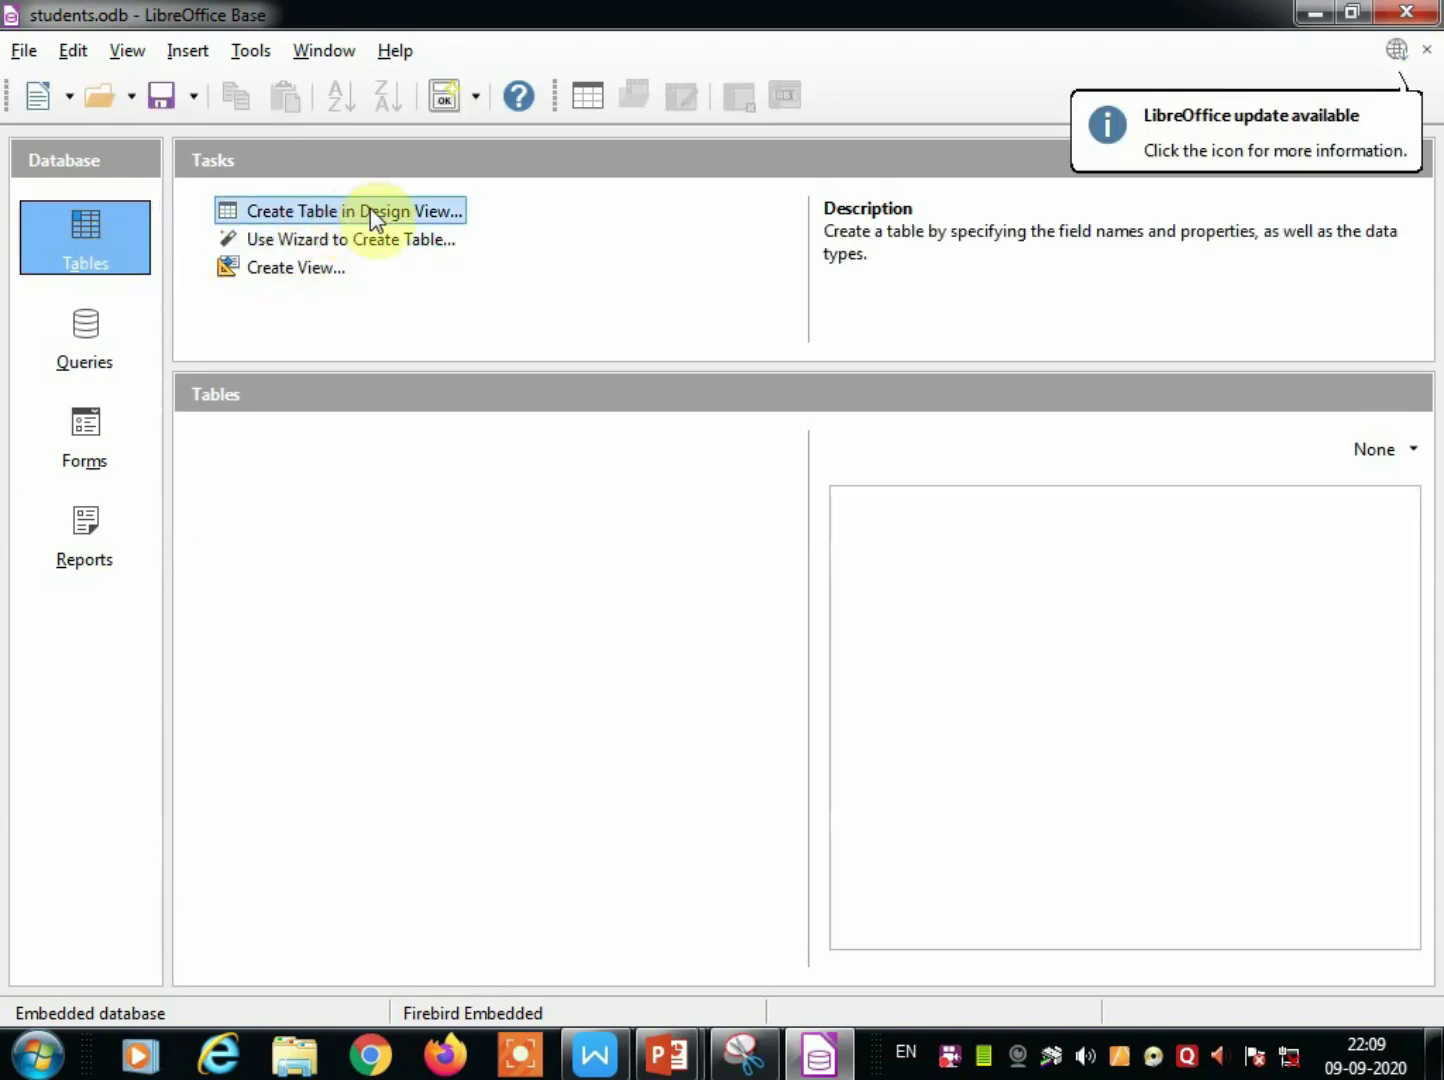
Start a new table in Design View with a first field rollno of type Number [NUMERIC].
click(370, 210)
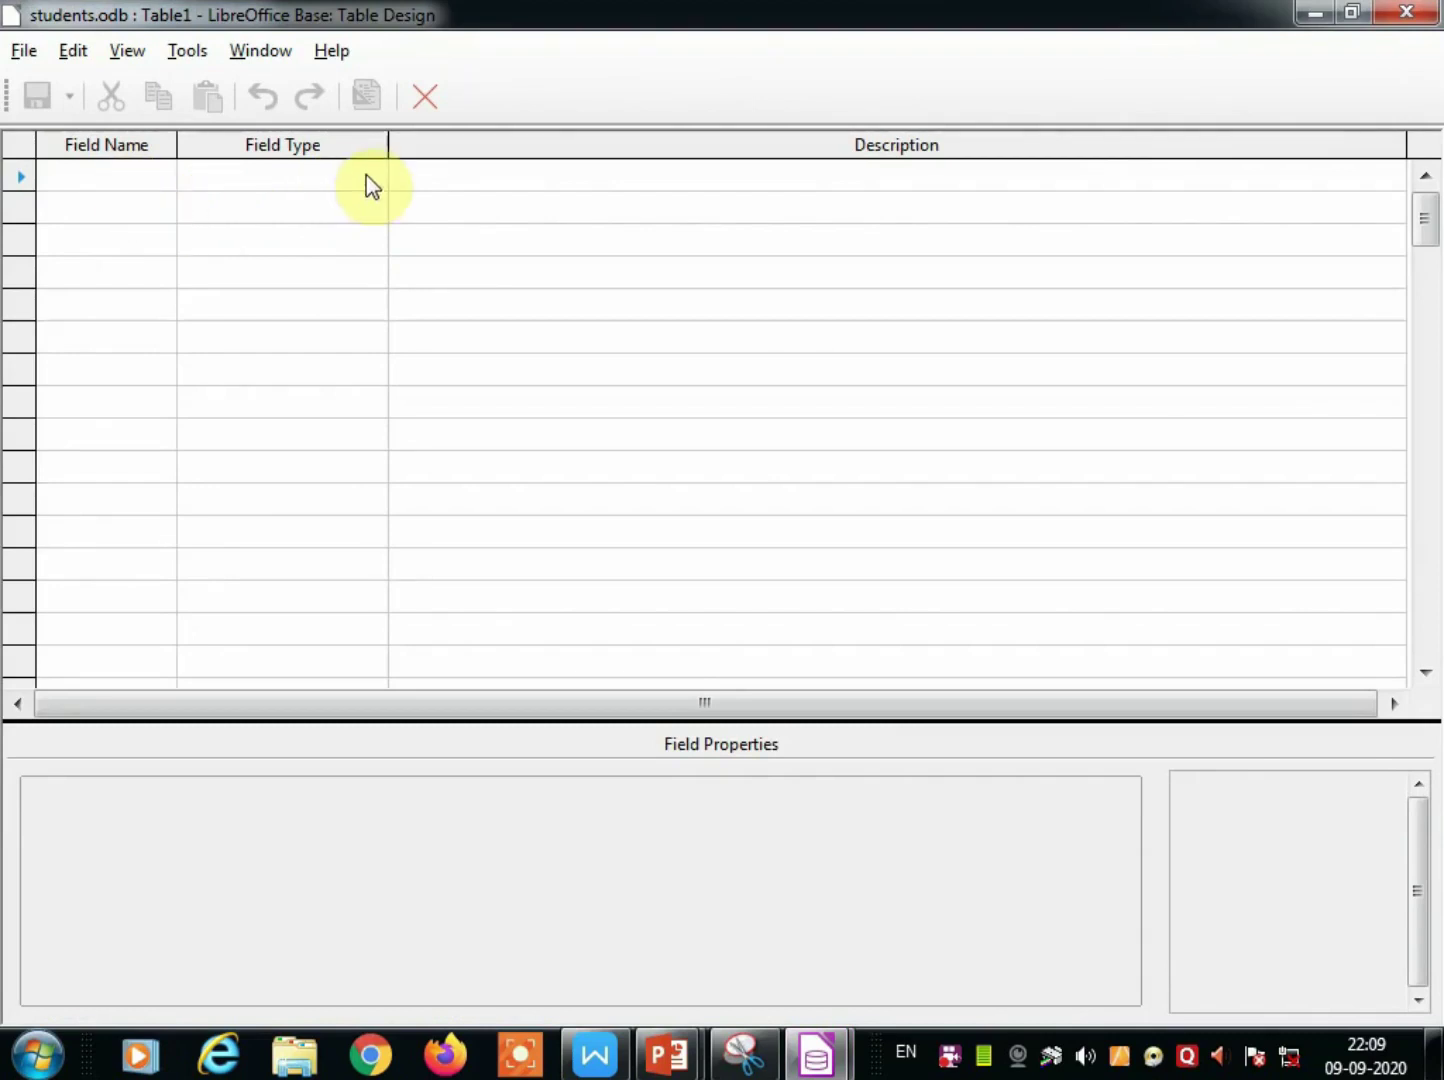
click(128, 180)
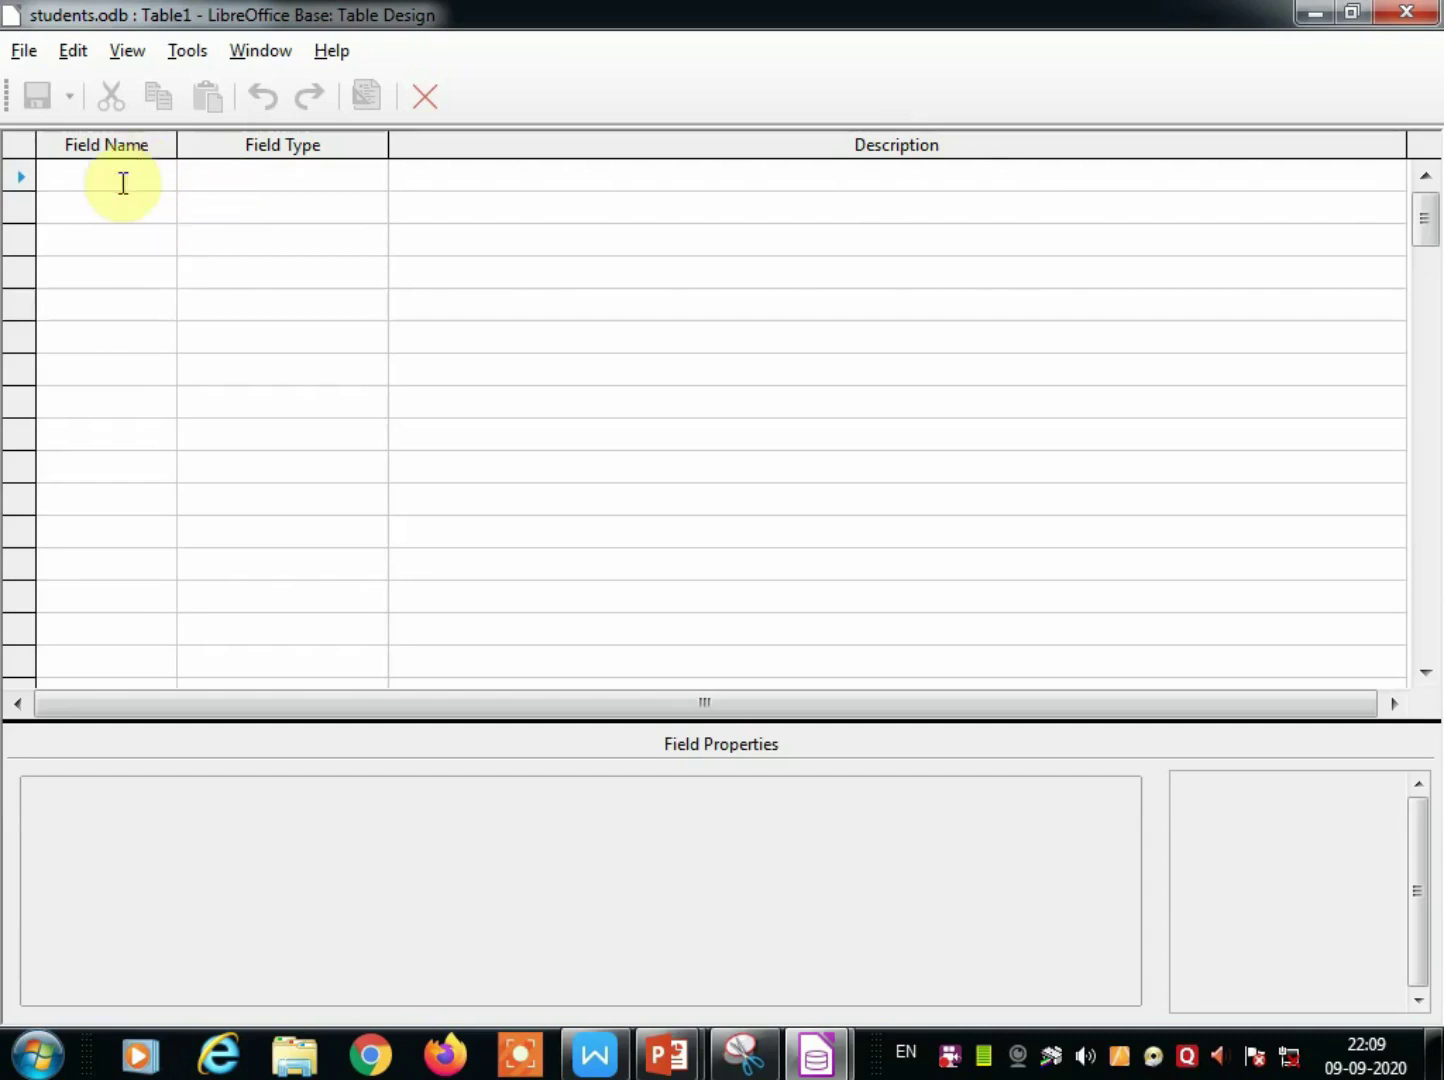
text(roll)
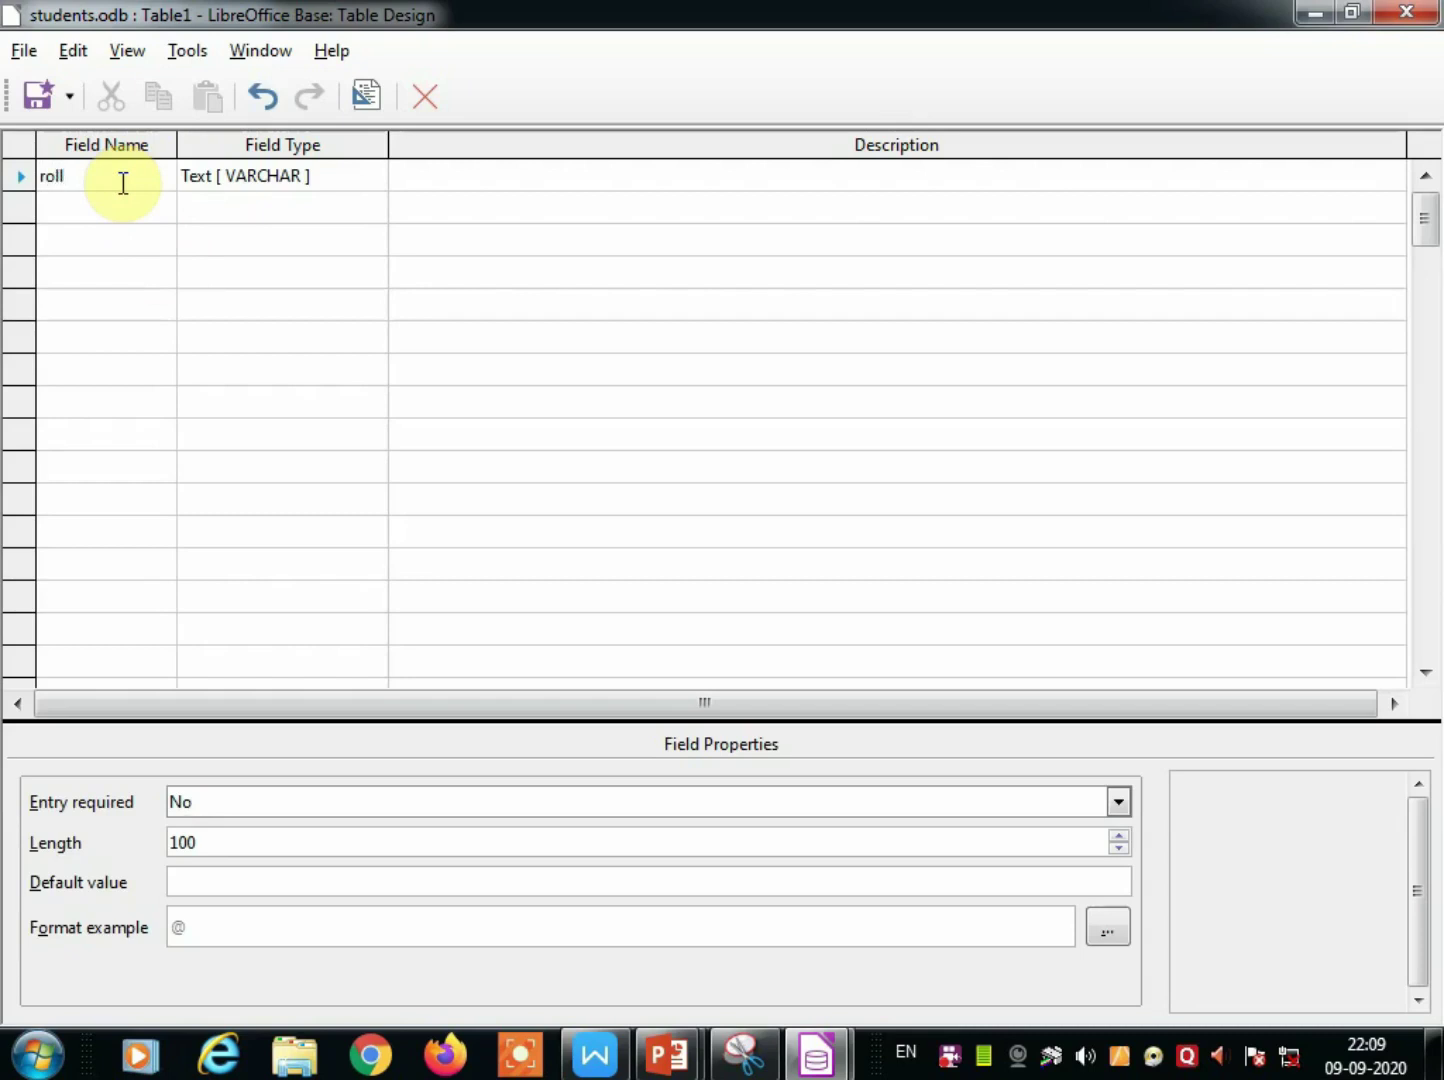
text(no)
click(319, 178)
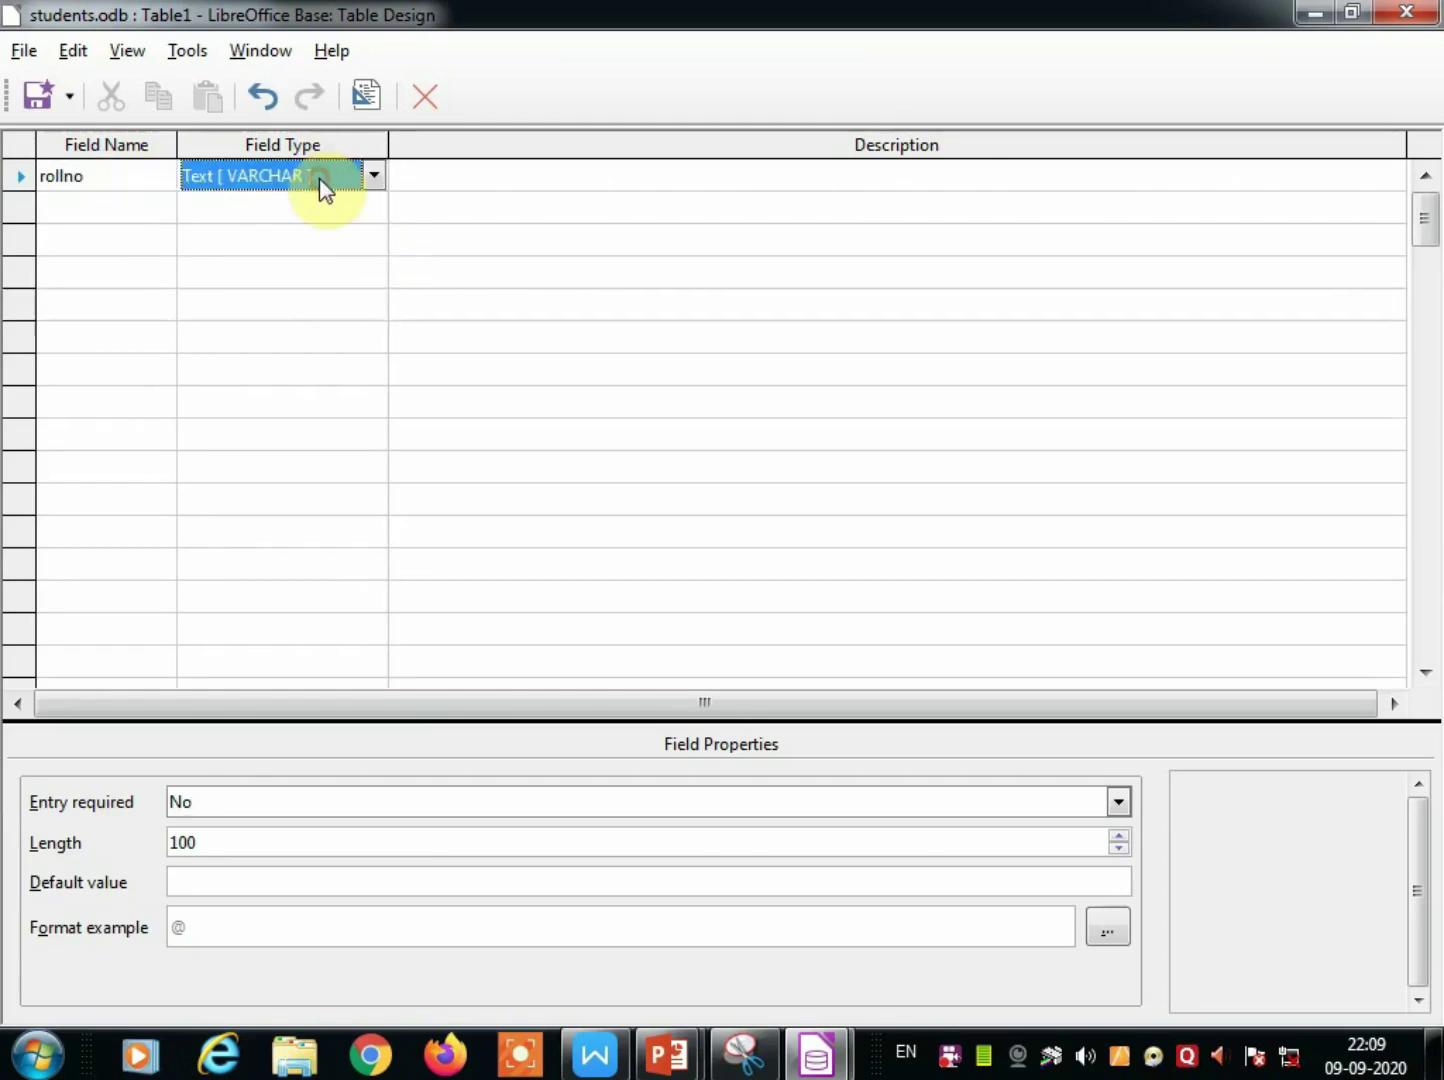
click(375, 178)
click(258, 262)
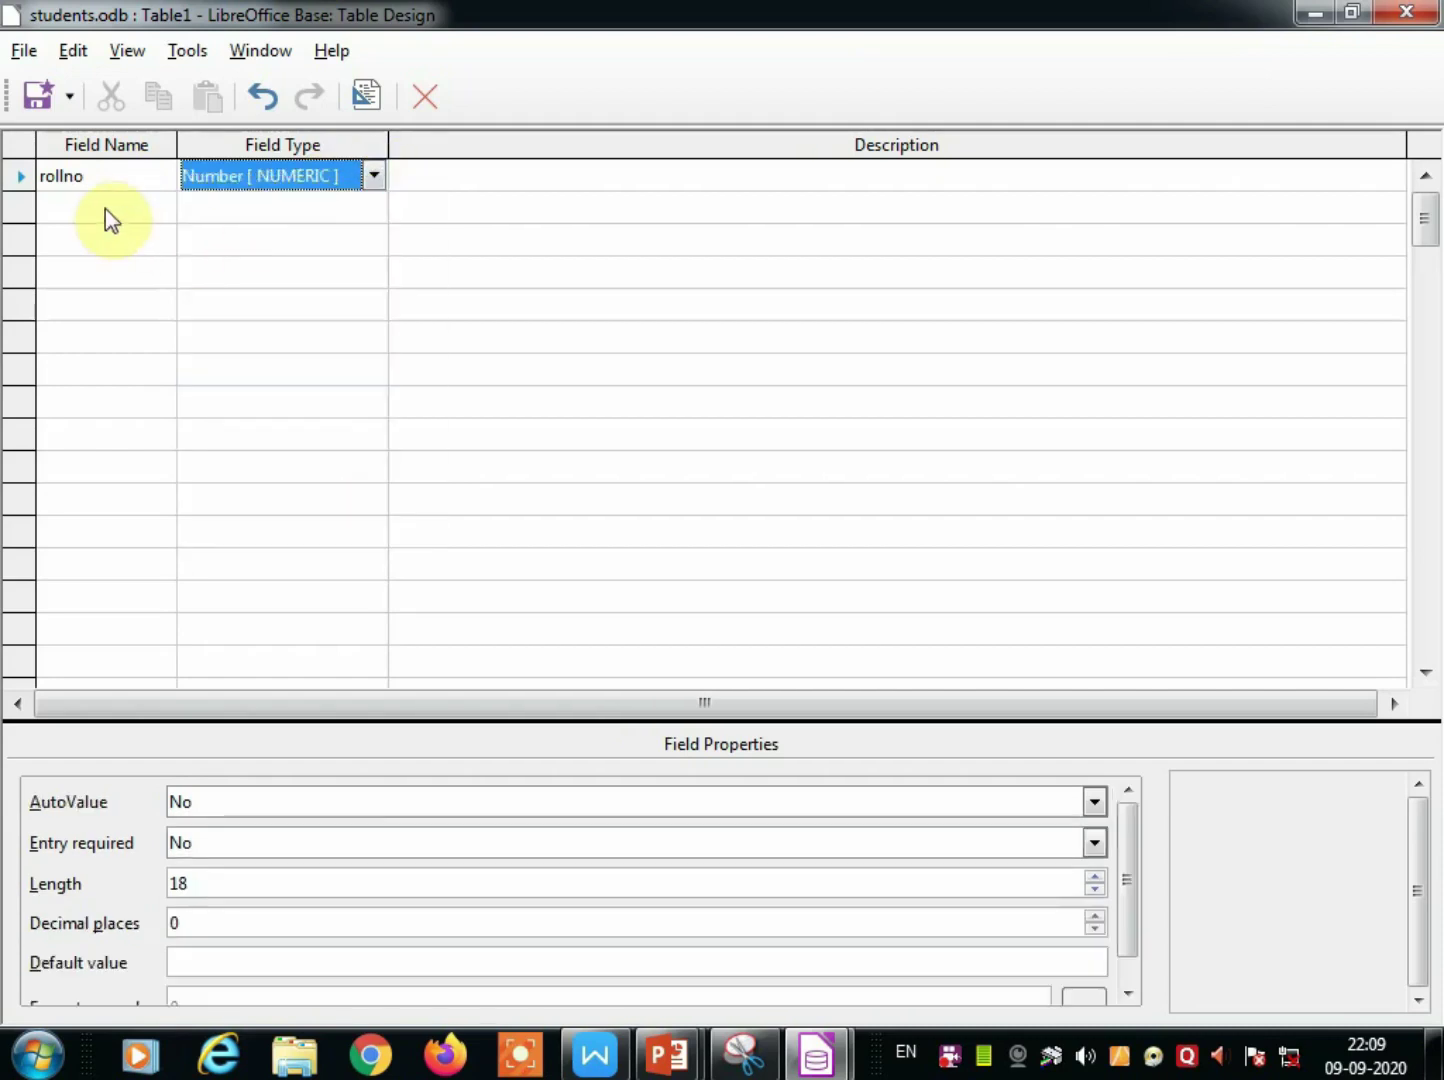
Add a second field studname with type Text (fix) [CHAR].
click(106, 208)
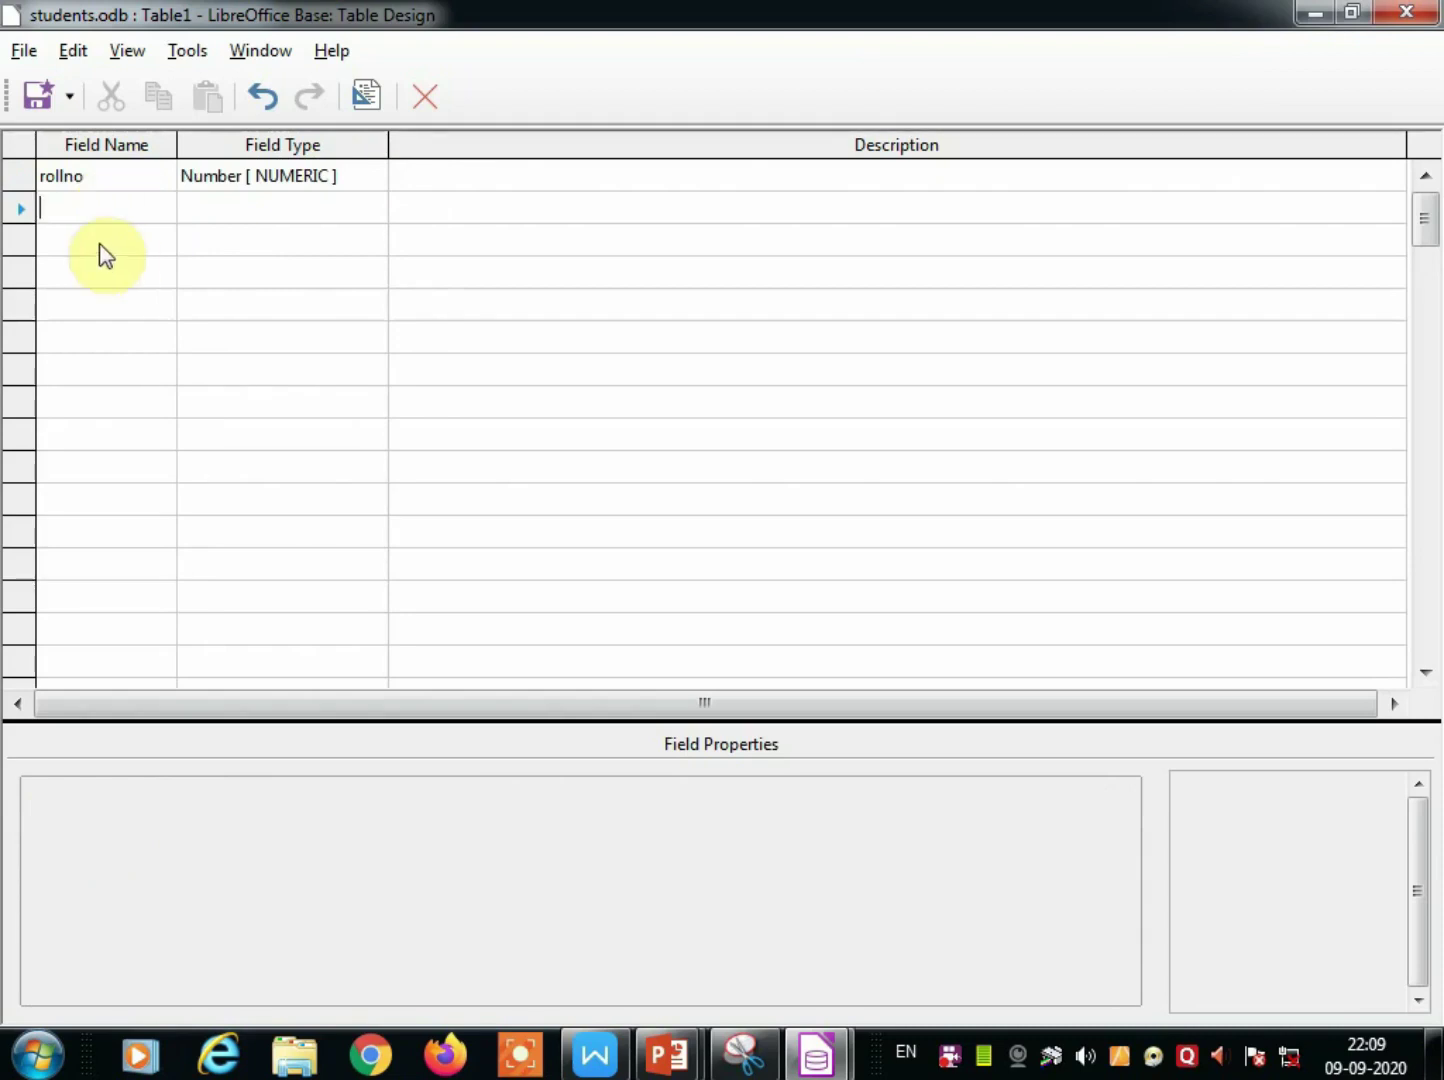
text(stu)
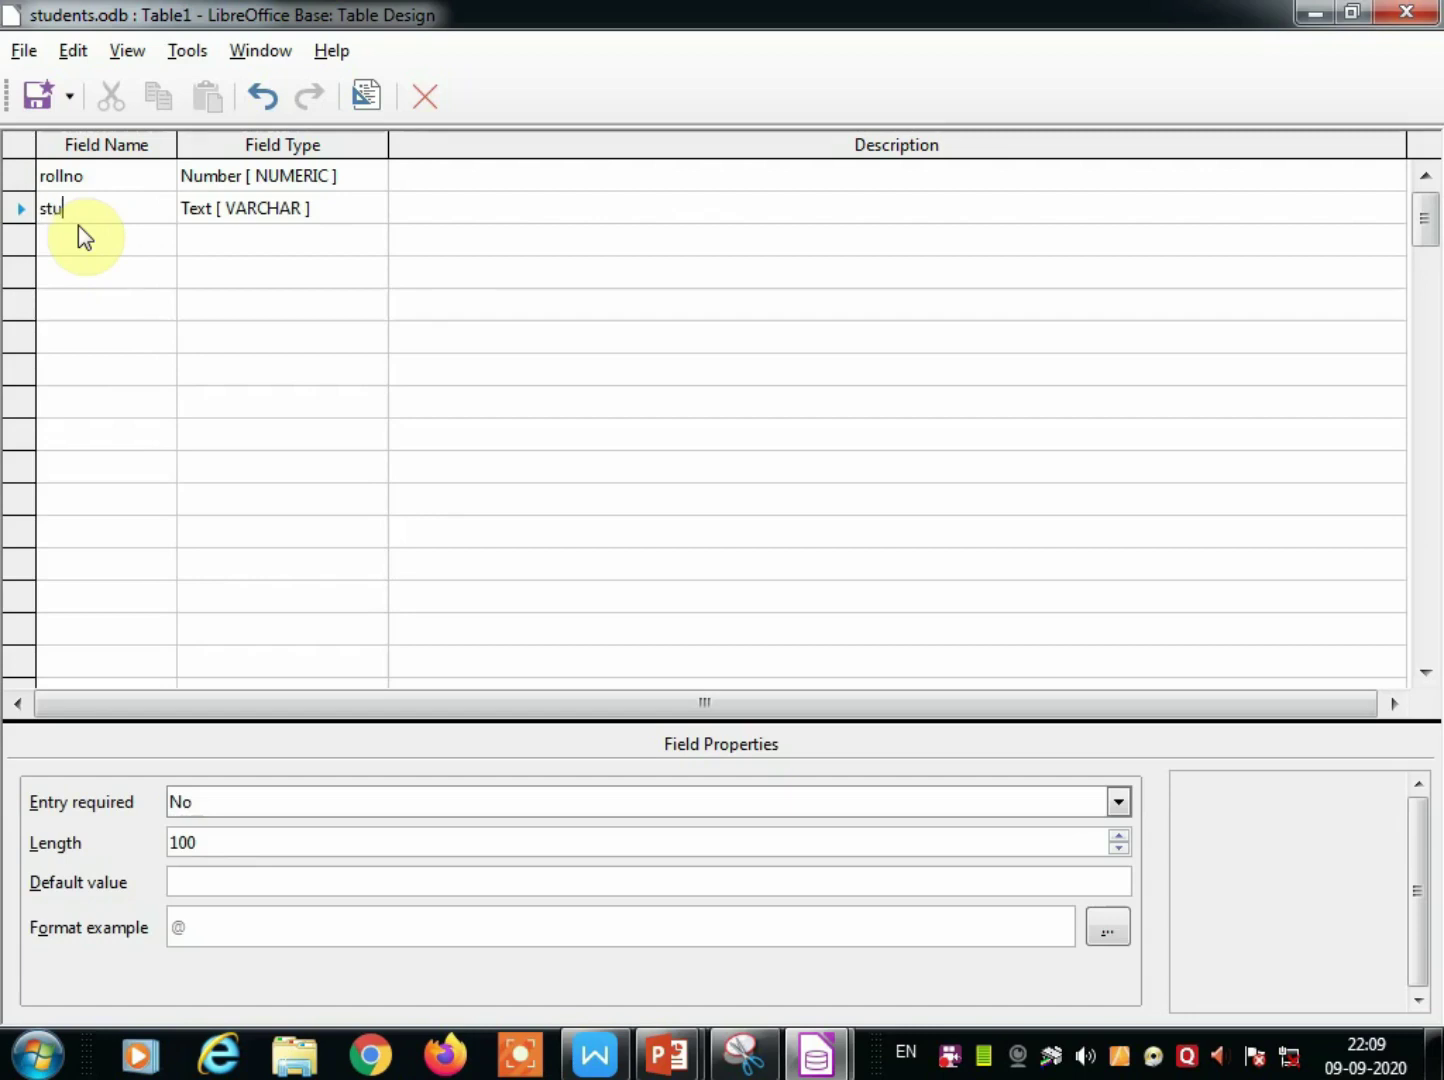
text(dna)
click(316, 212)
click(316, 212)
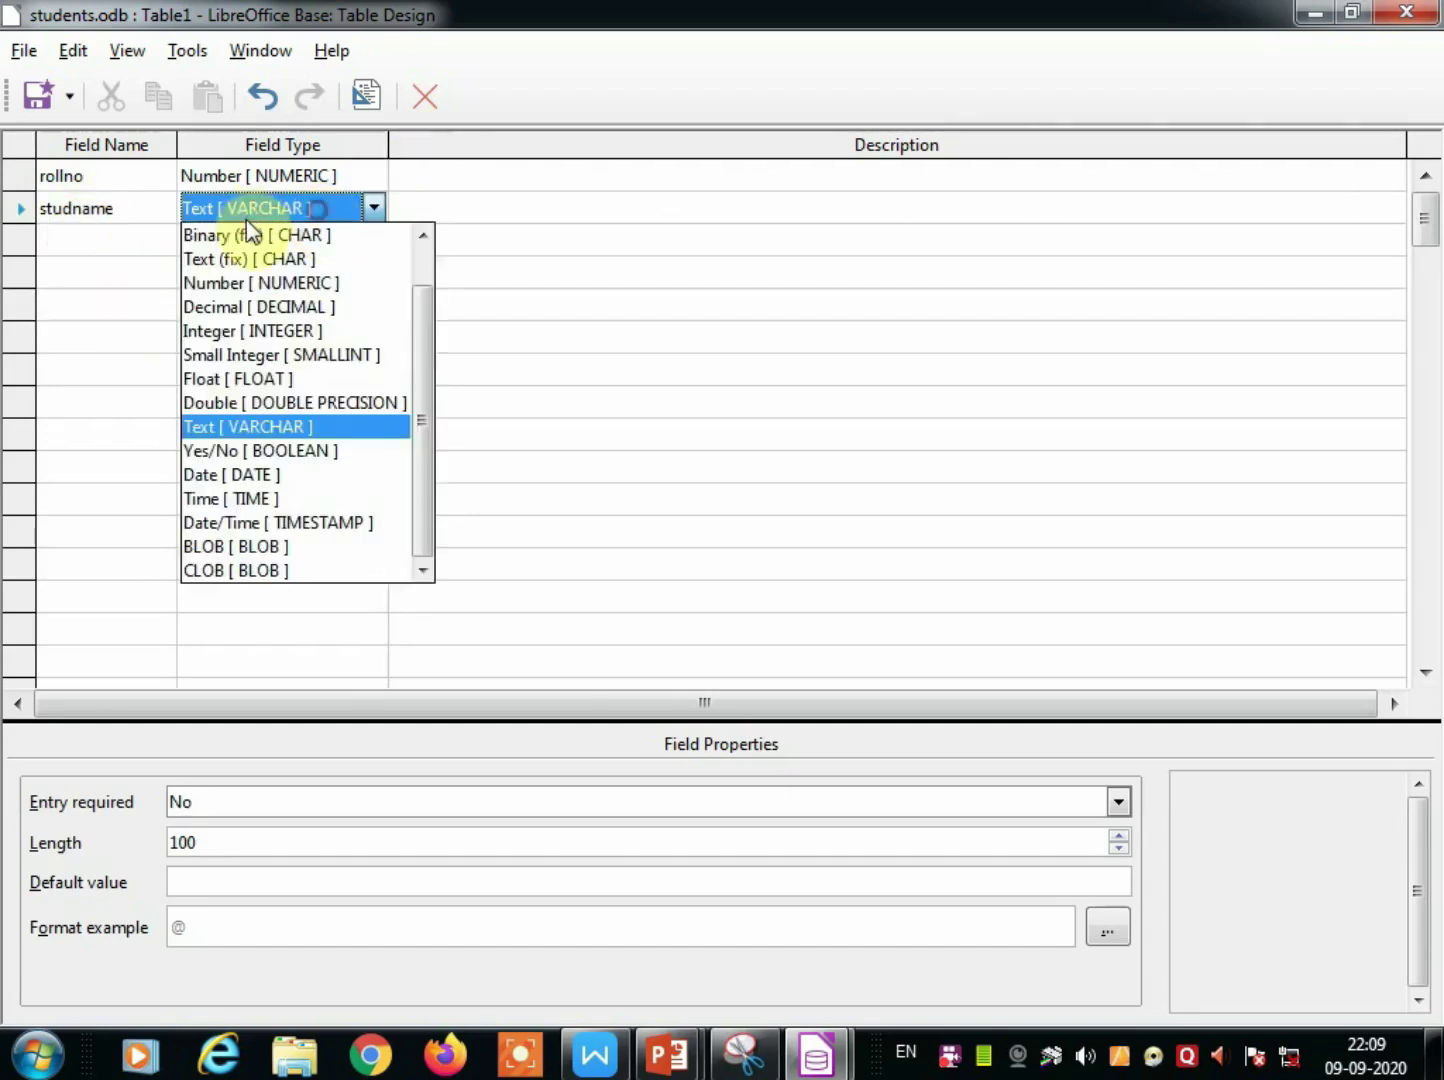
click(61, 243)
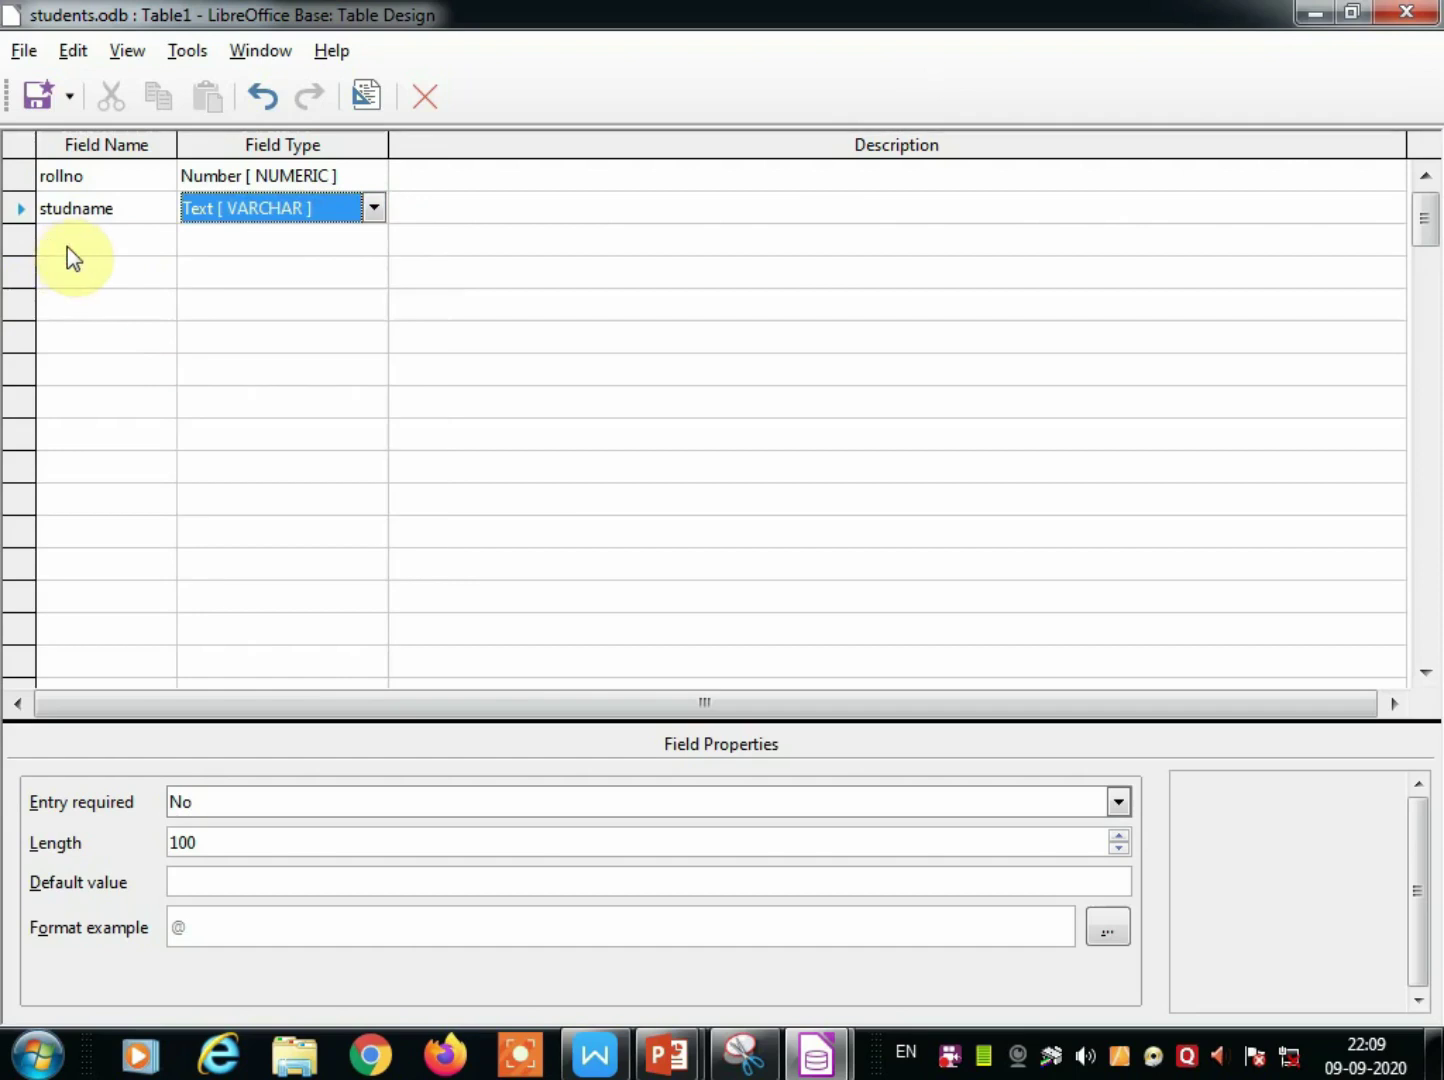
key(c)
key(s)
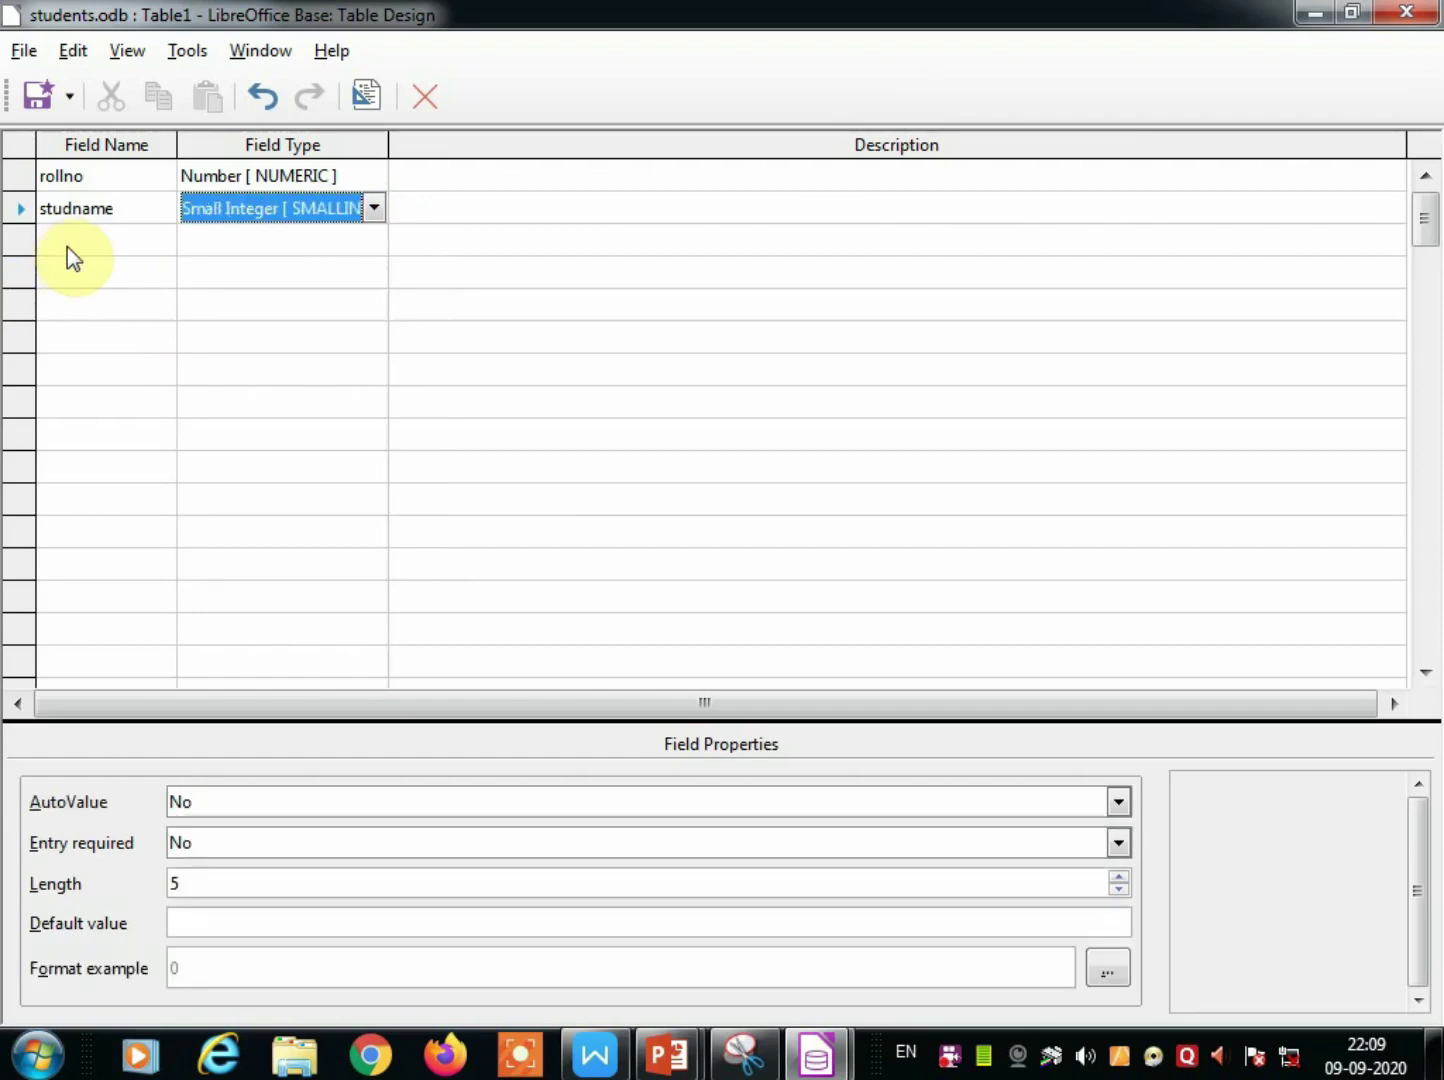
click(376, 209)
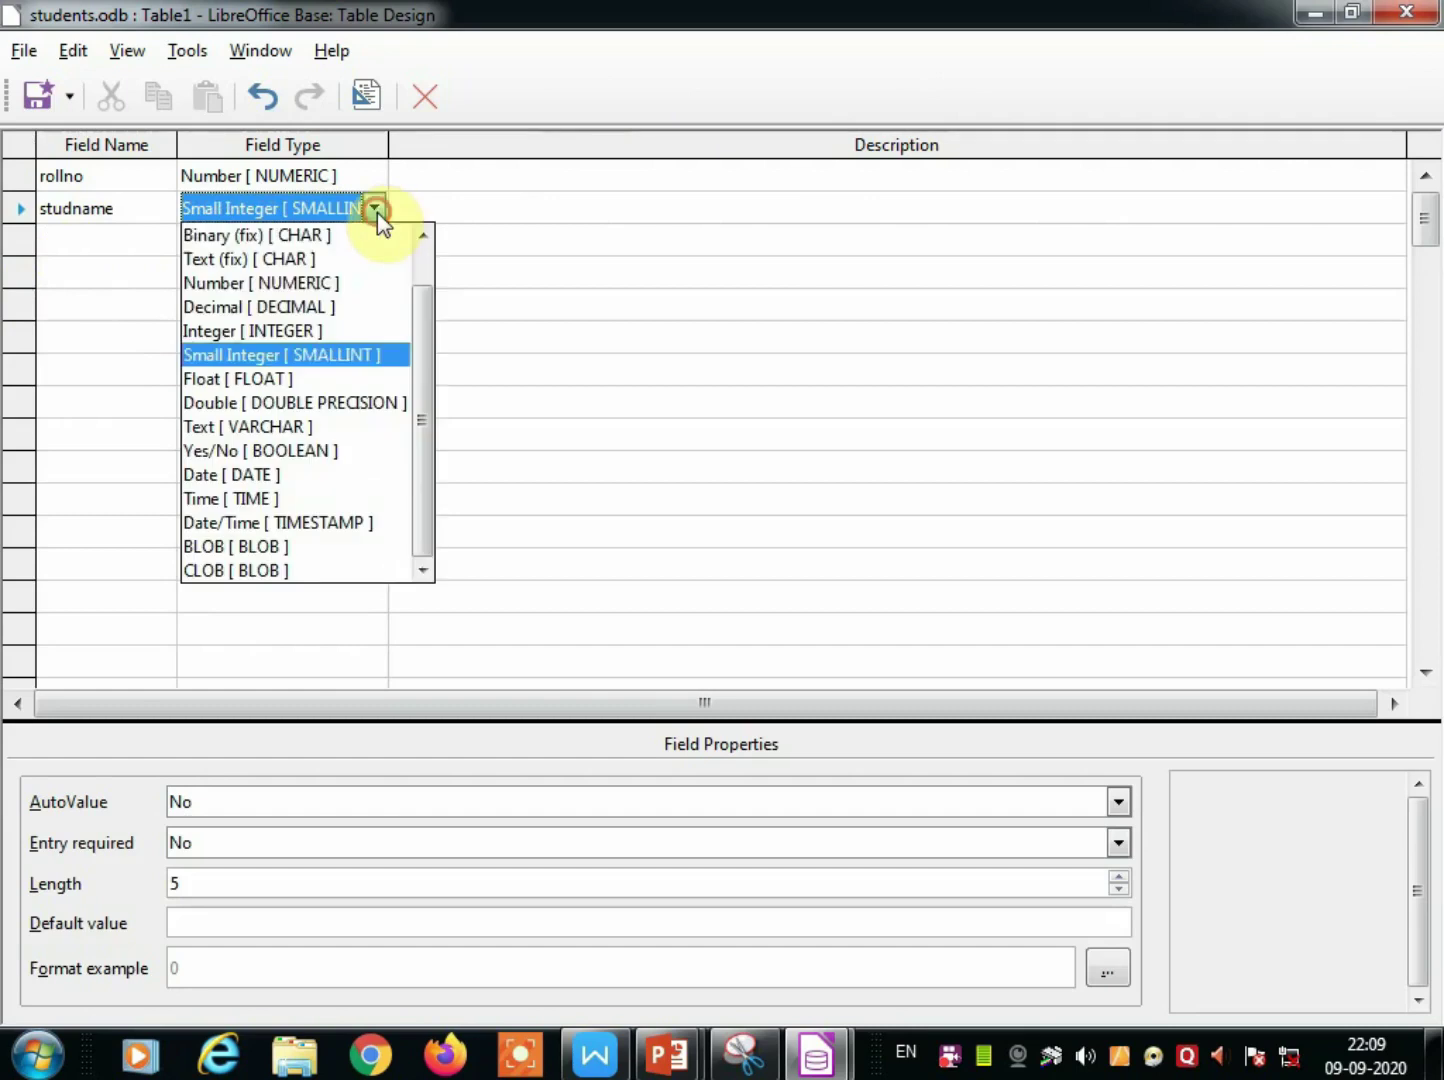
click(208, 260)
click(130, 234)
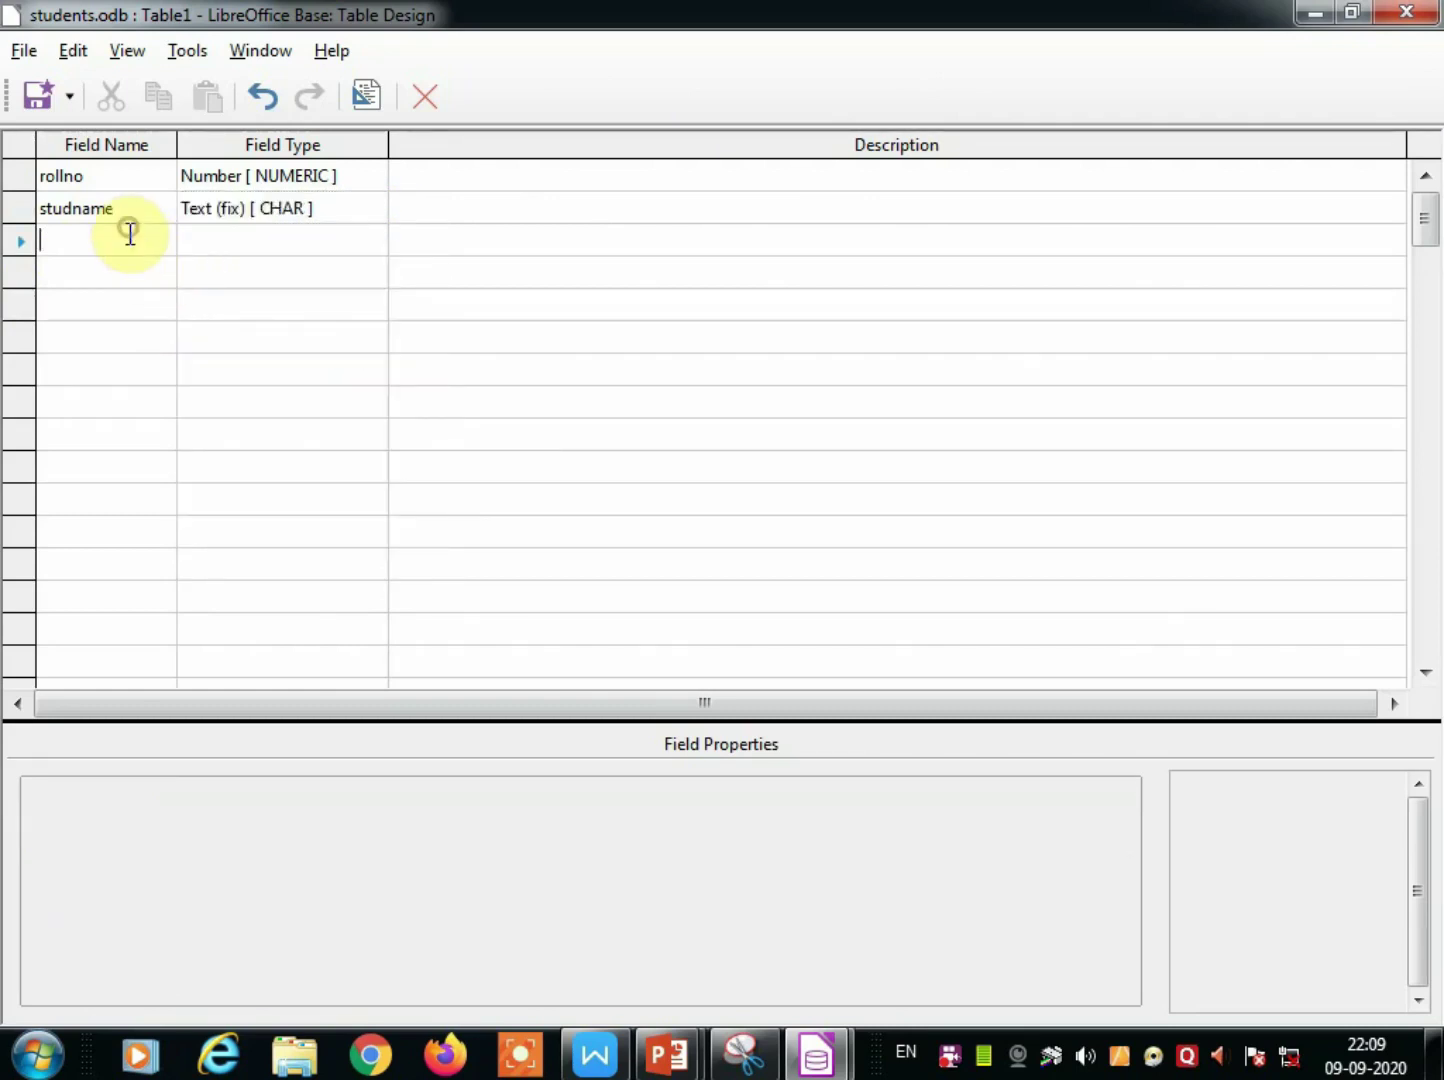
Add fields class, div, city and dob in rows 3 to 6.
text(class)
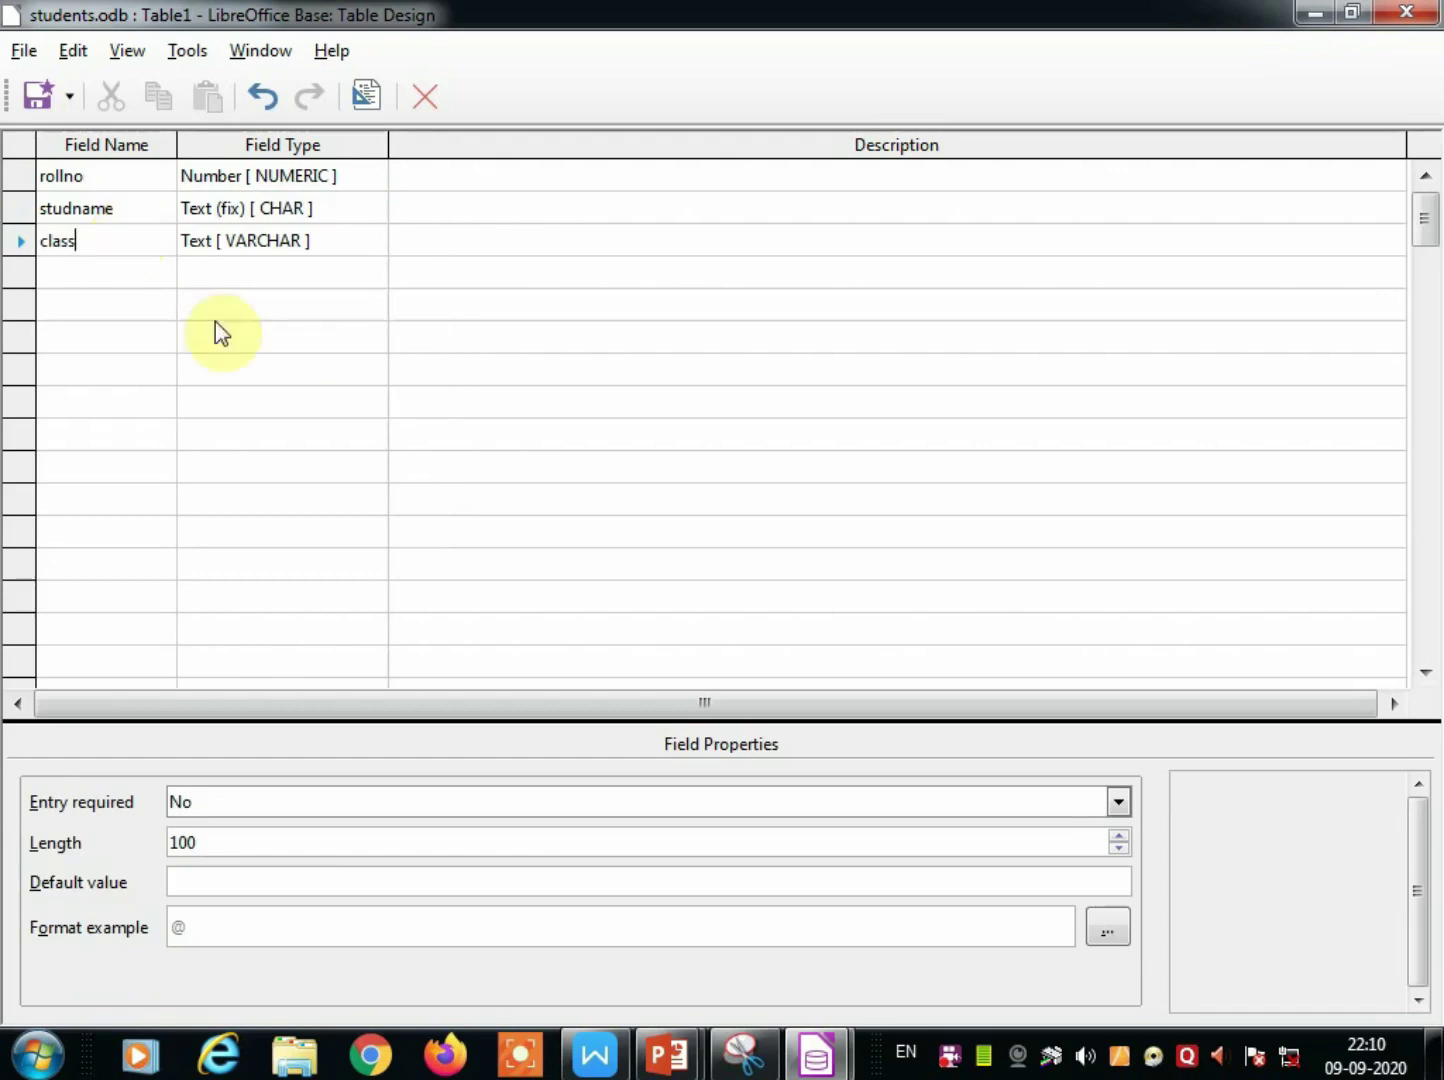
click(143, 268)
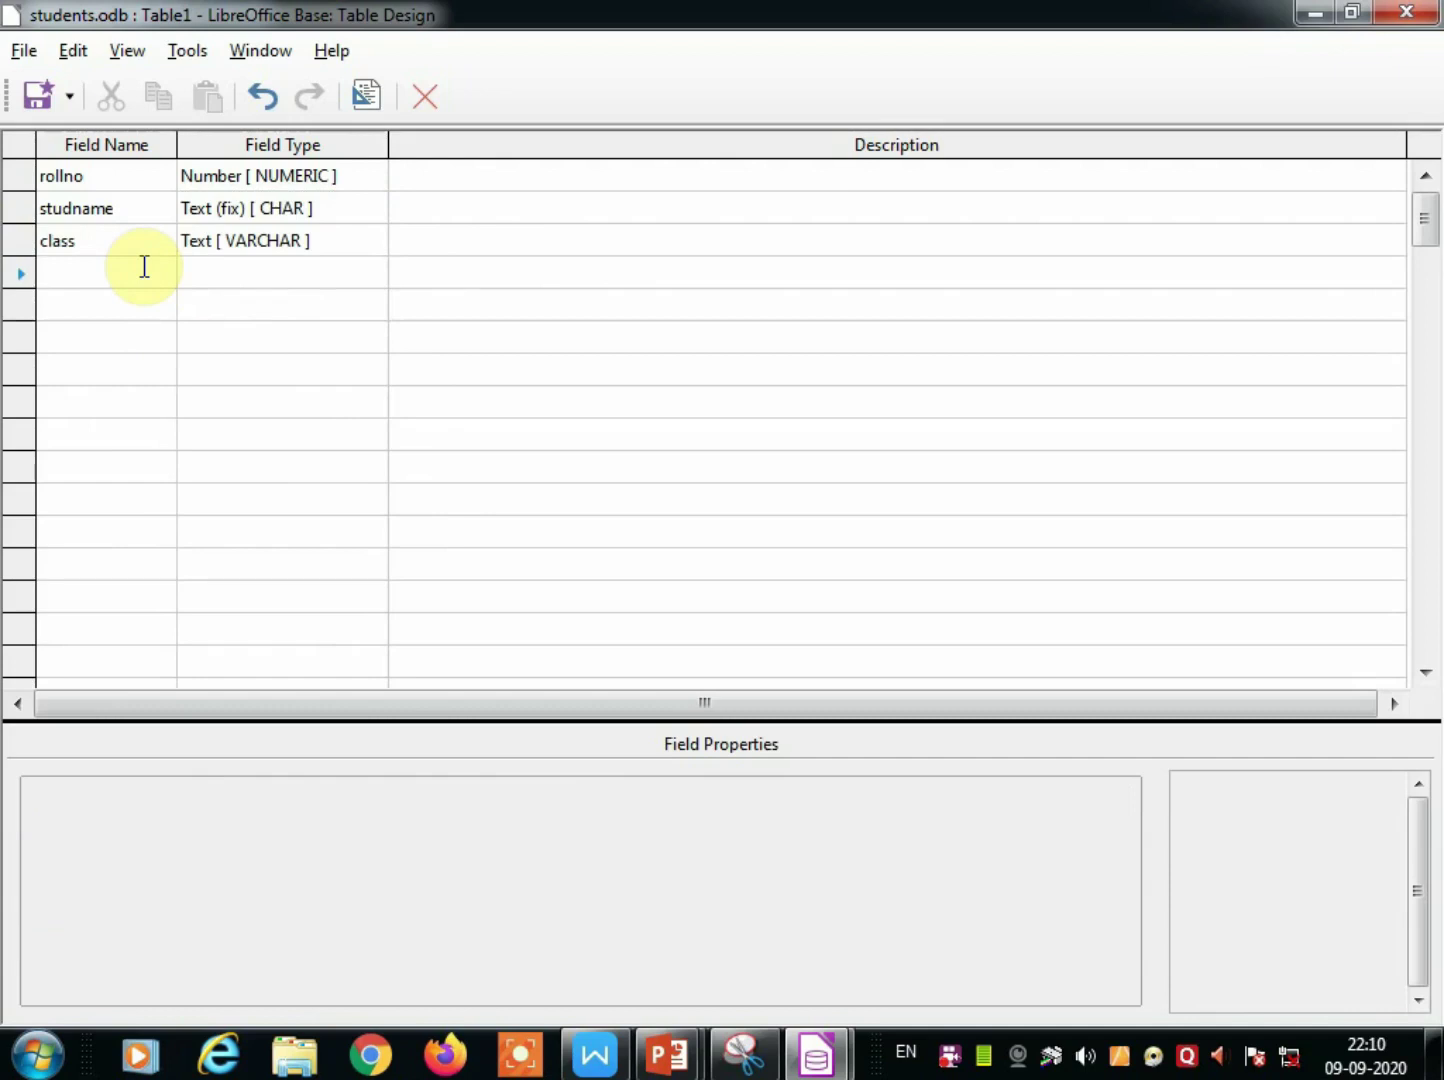
text(div)
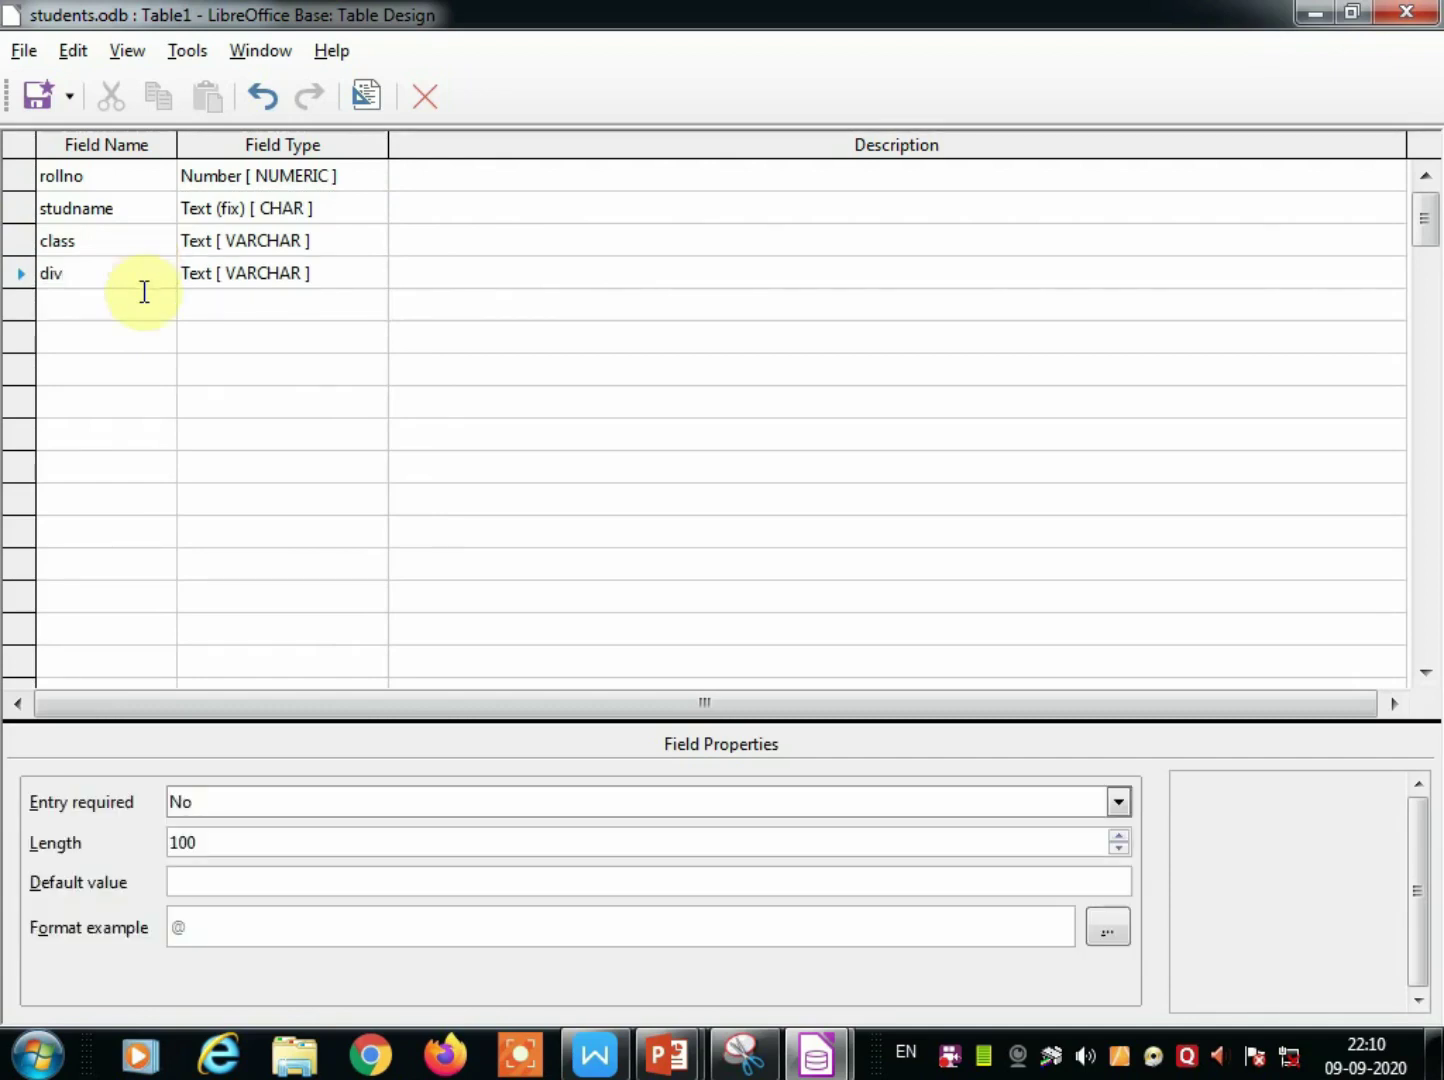
click(145, 302)
text(city)
click(139, 338)
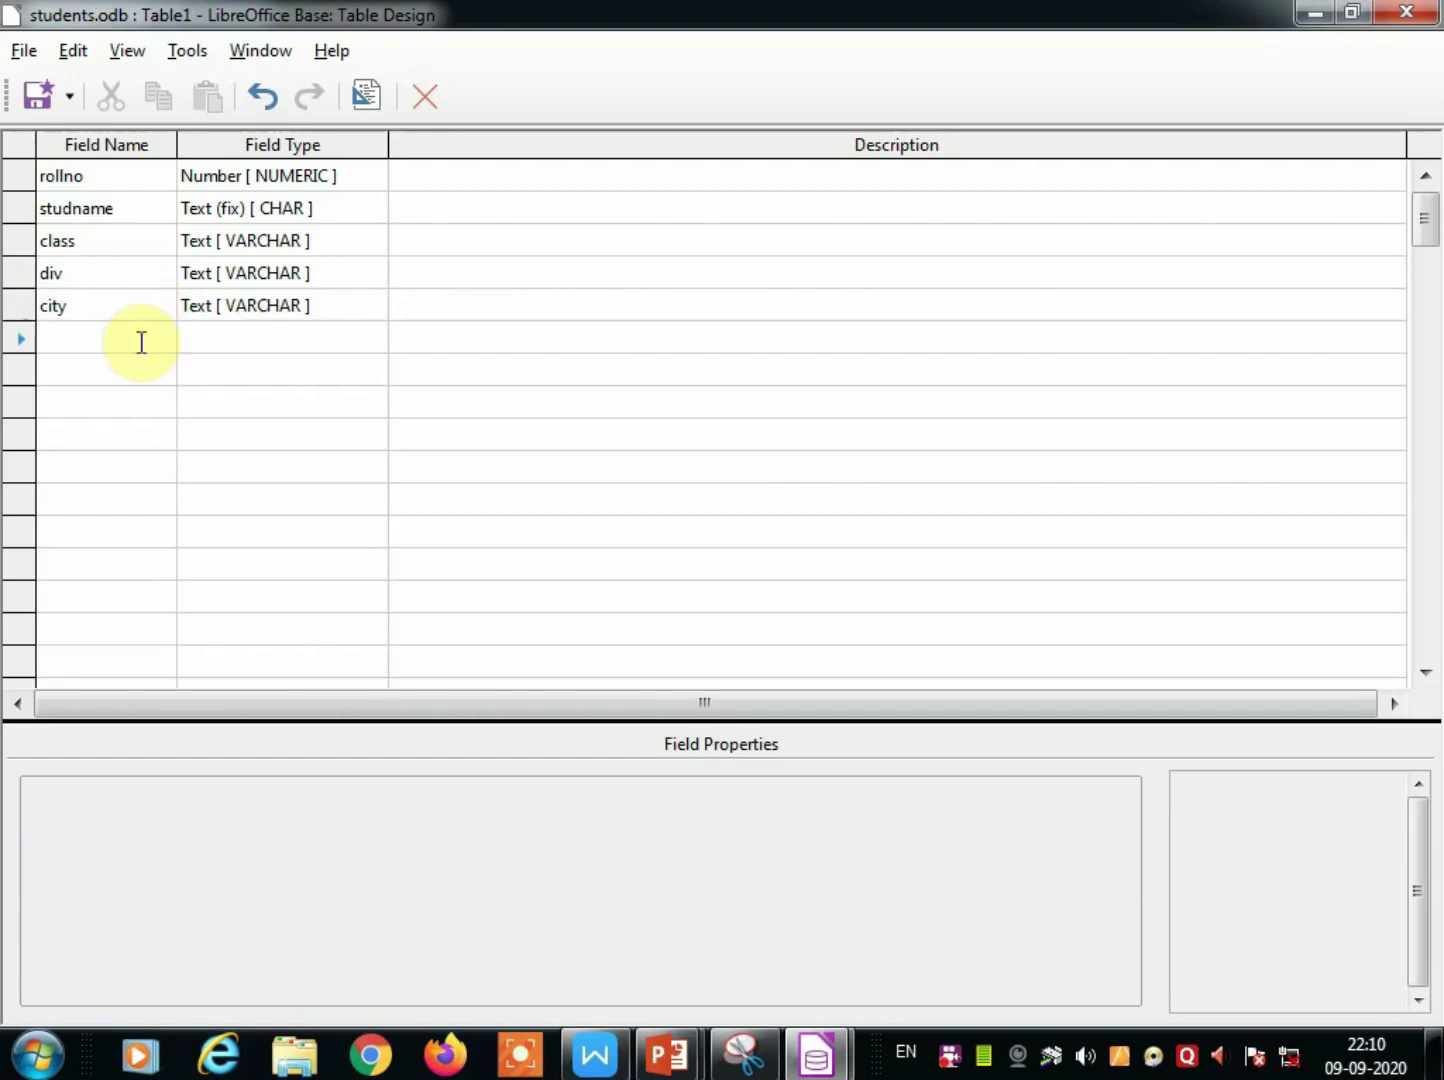
text(dob)
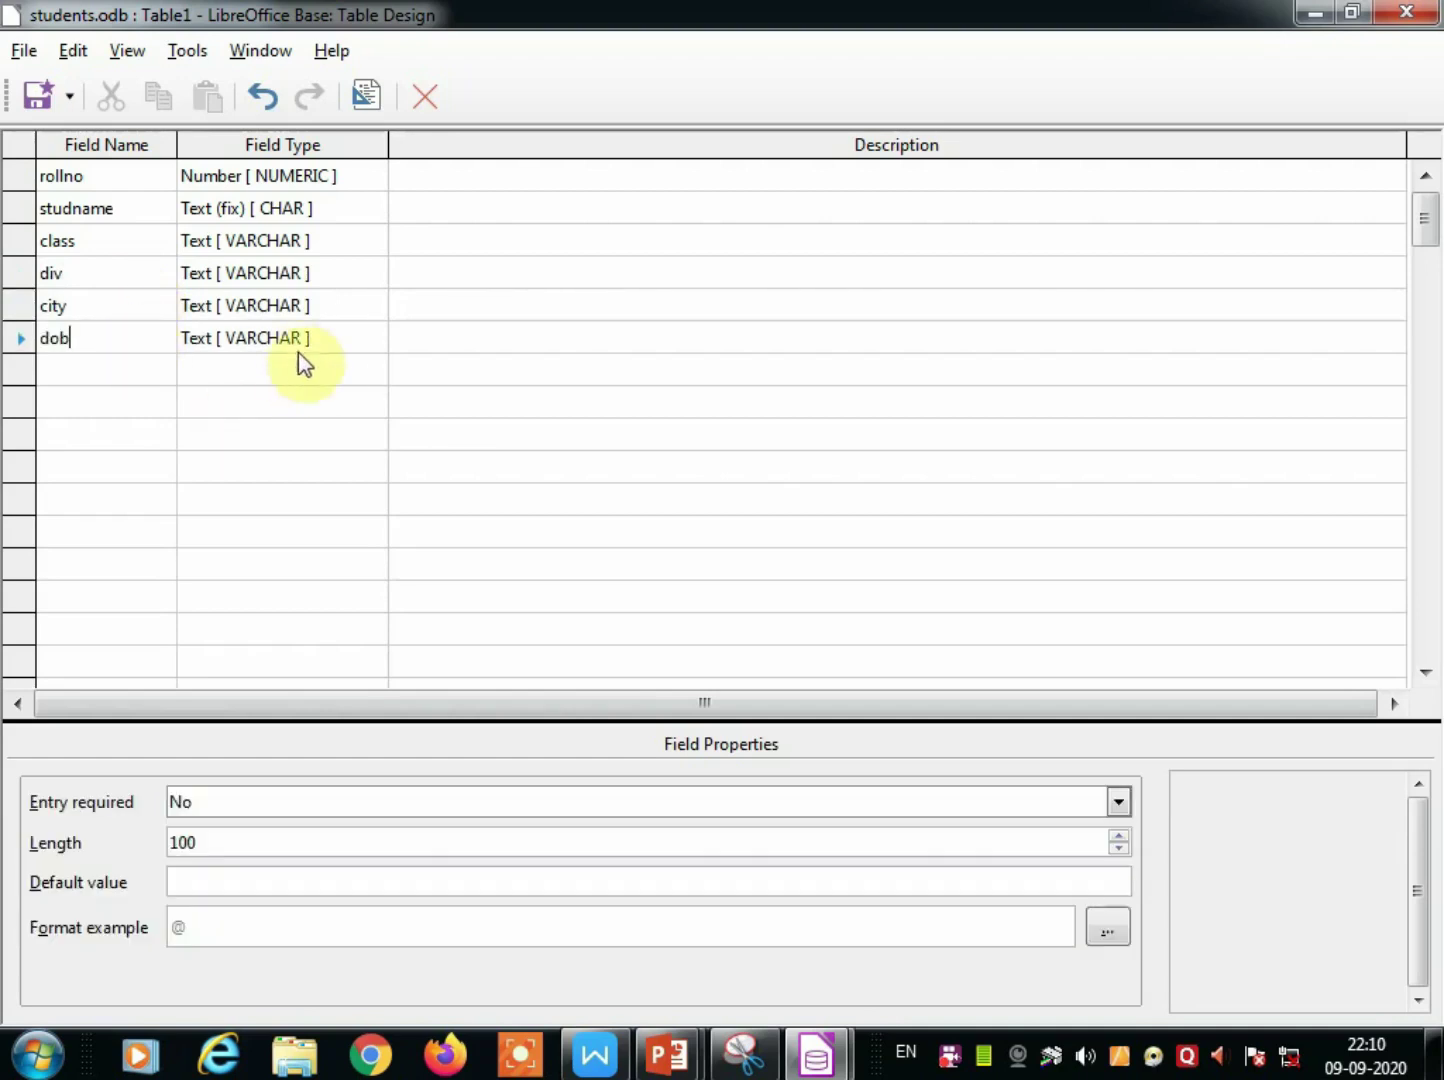
Set the dob field type to Date [DATE] and save the table design.
click(301, 340)
click(373, 340)
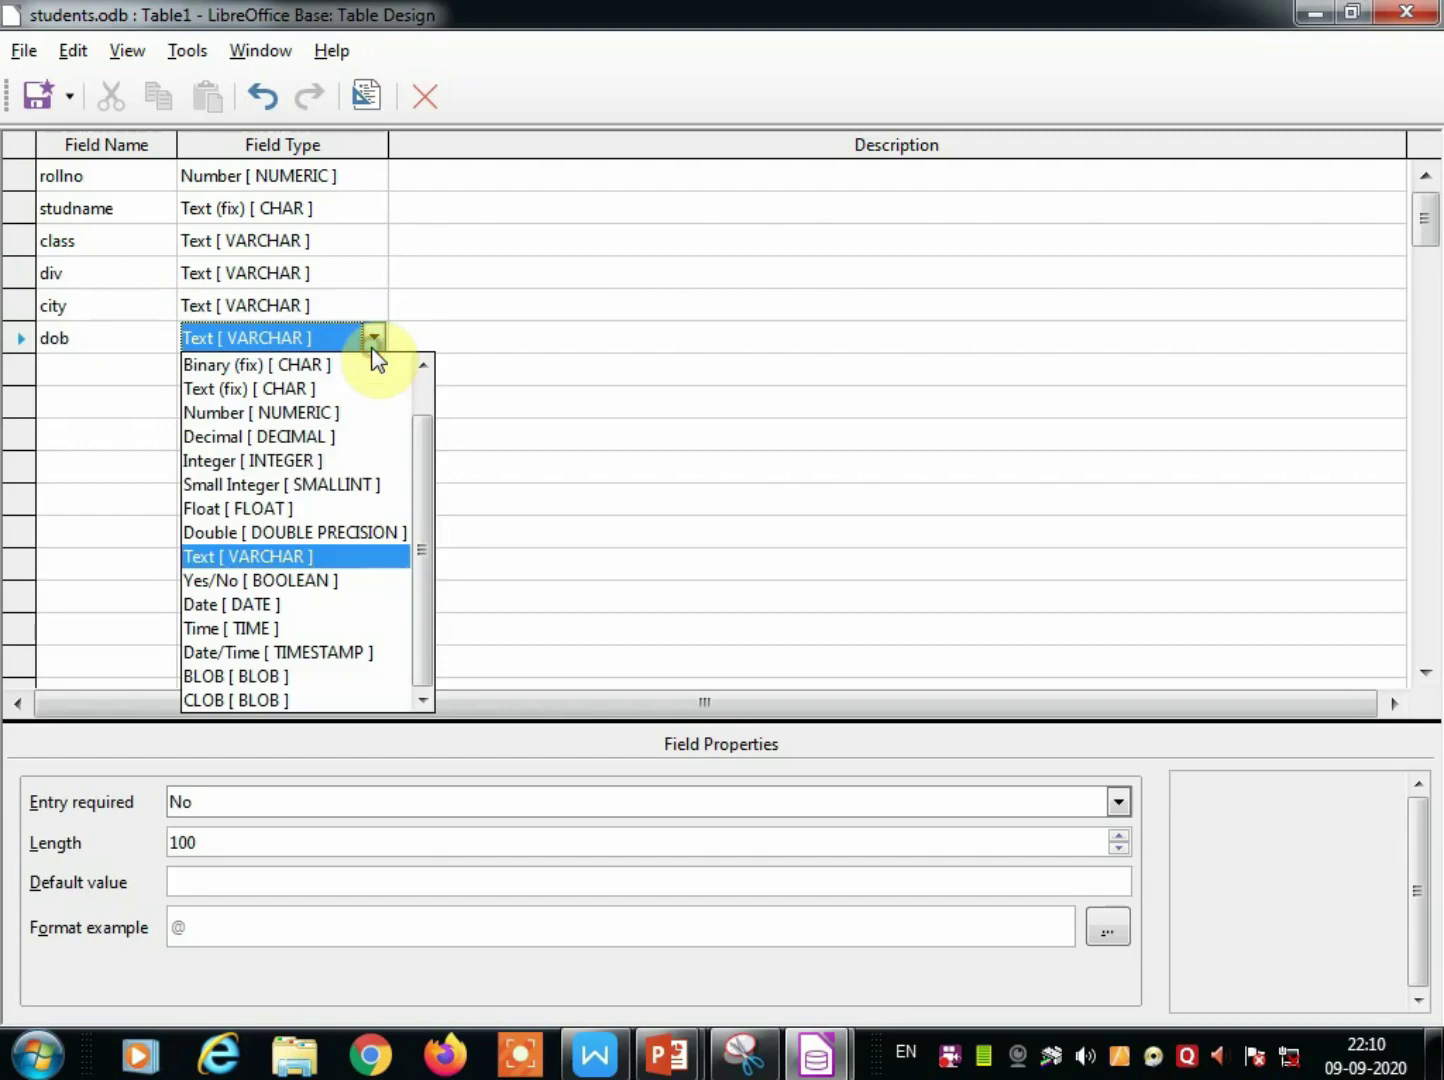
click(232, 604)
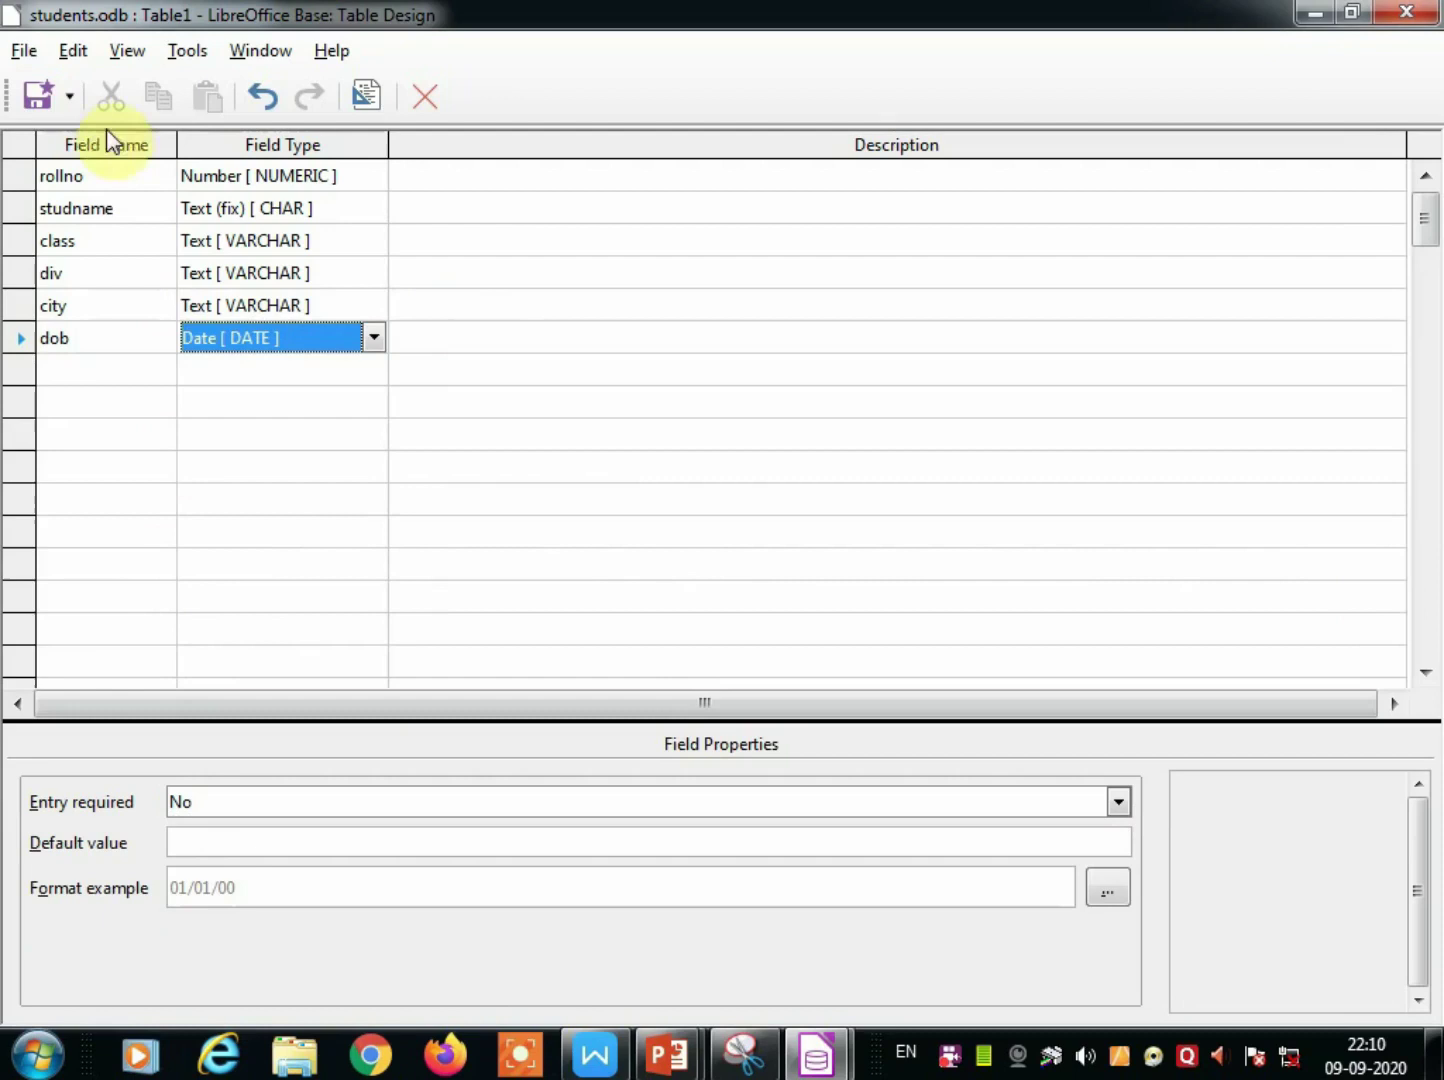
click(38, 100)
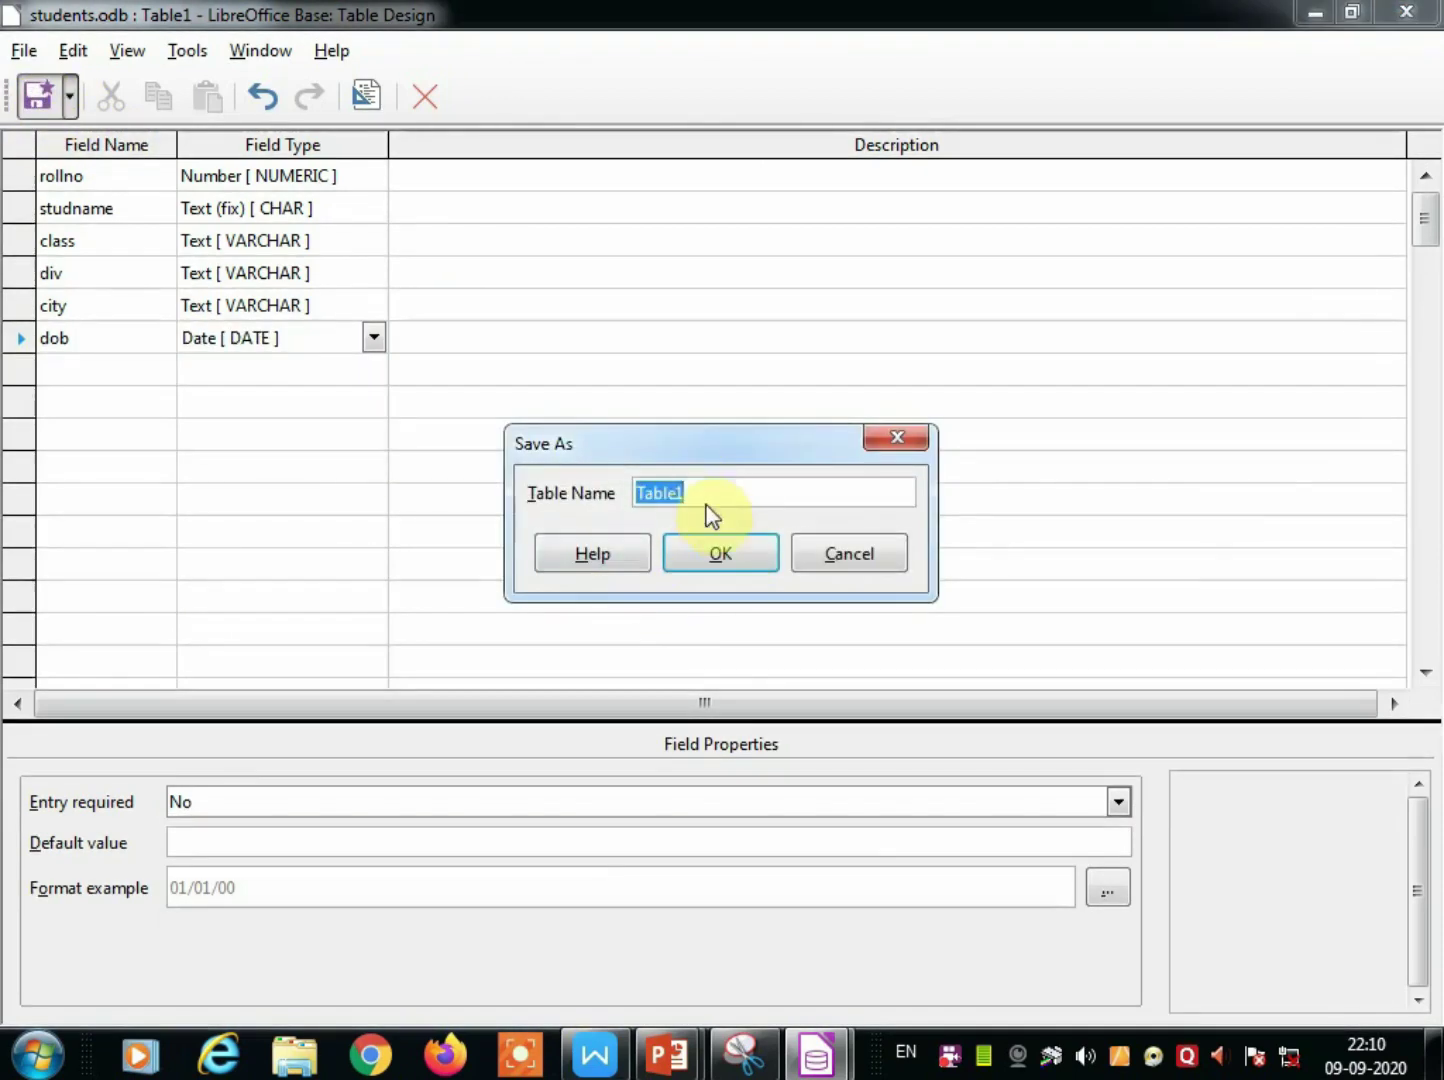
Name the table students, accept an automatic ID primary key, close the design and open the table.
text(st)
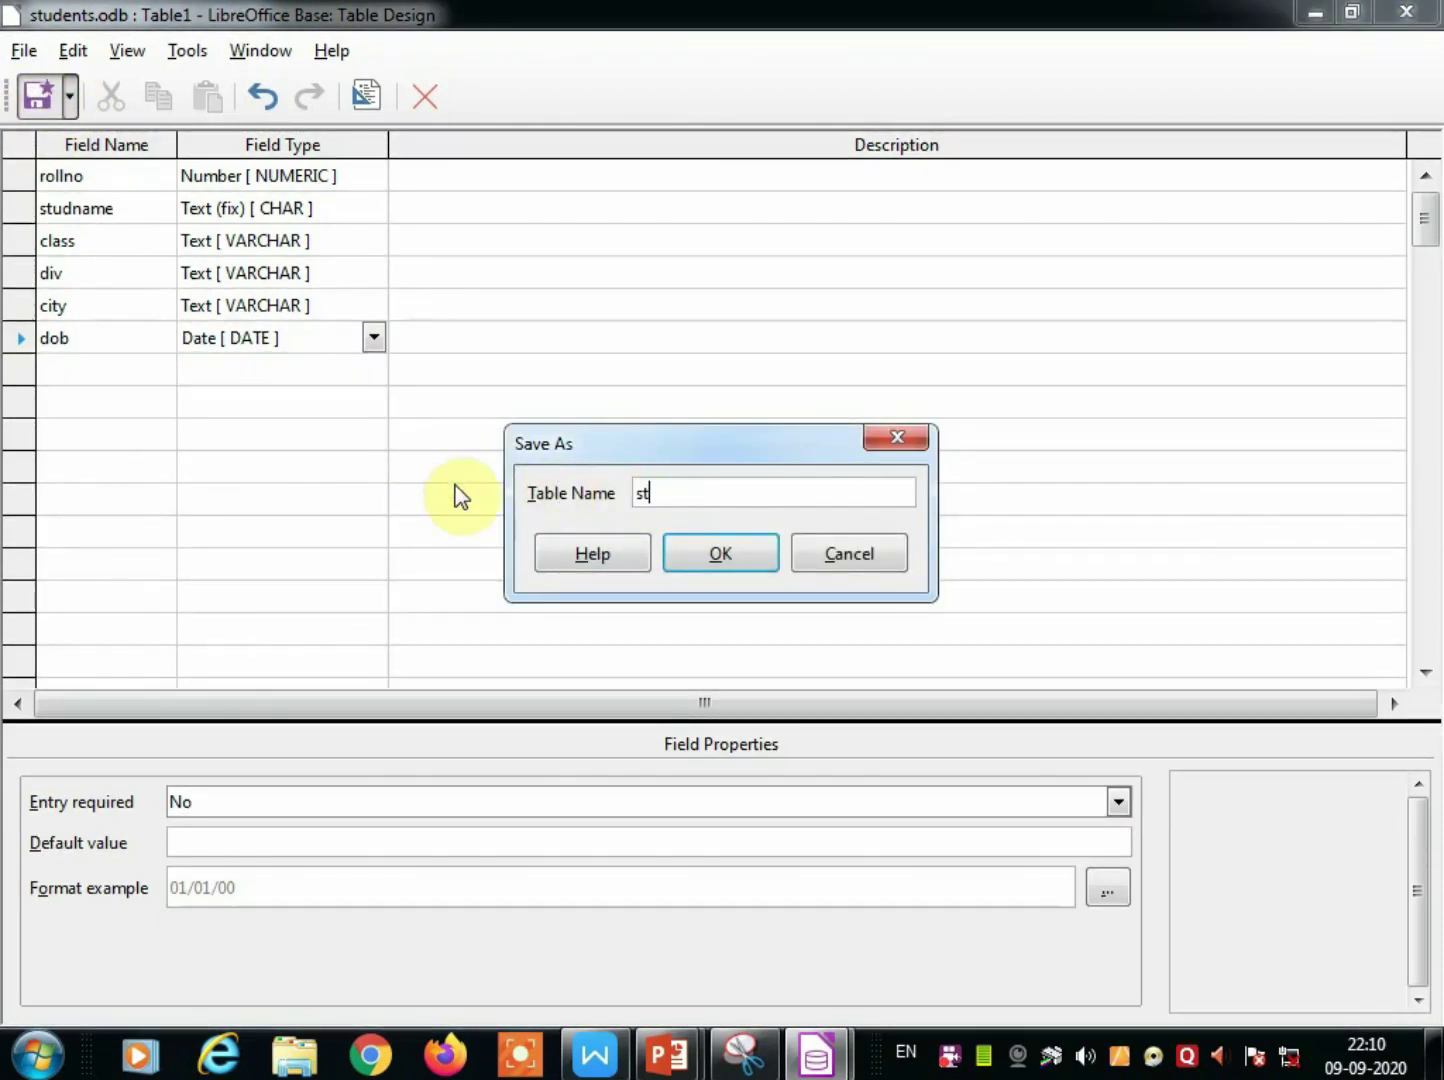
text(udents)
click(728, 568)
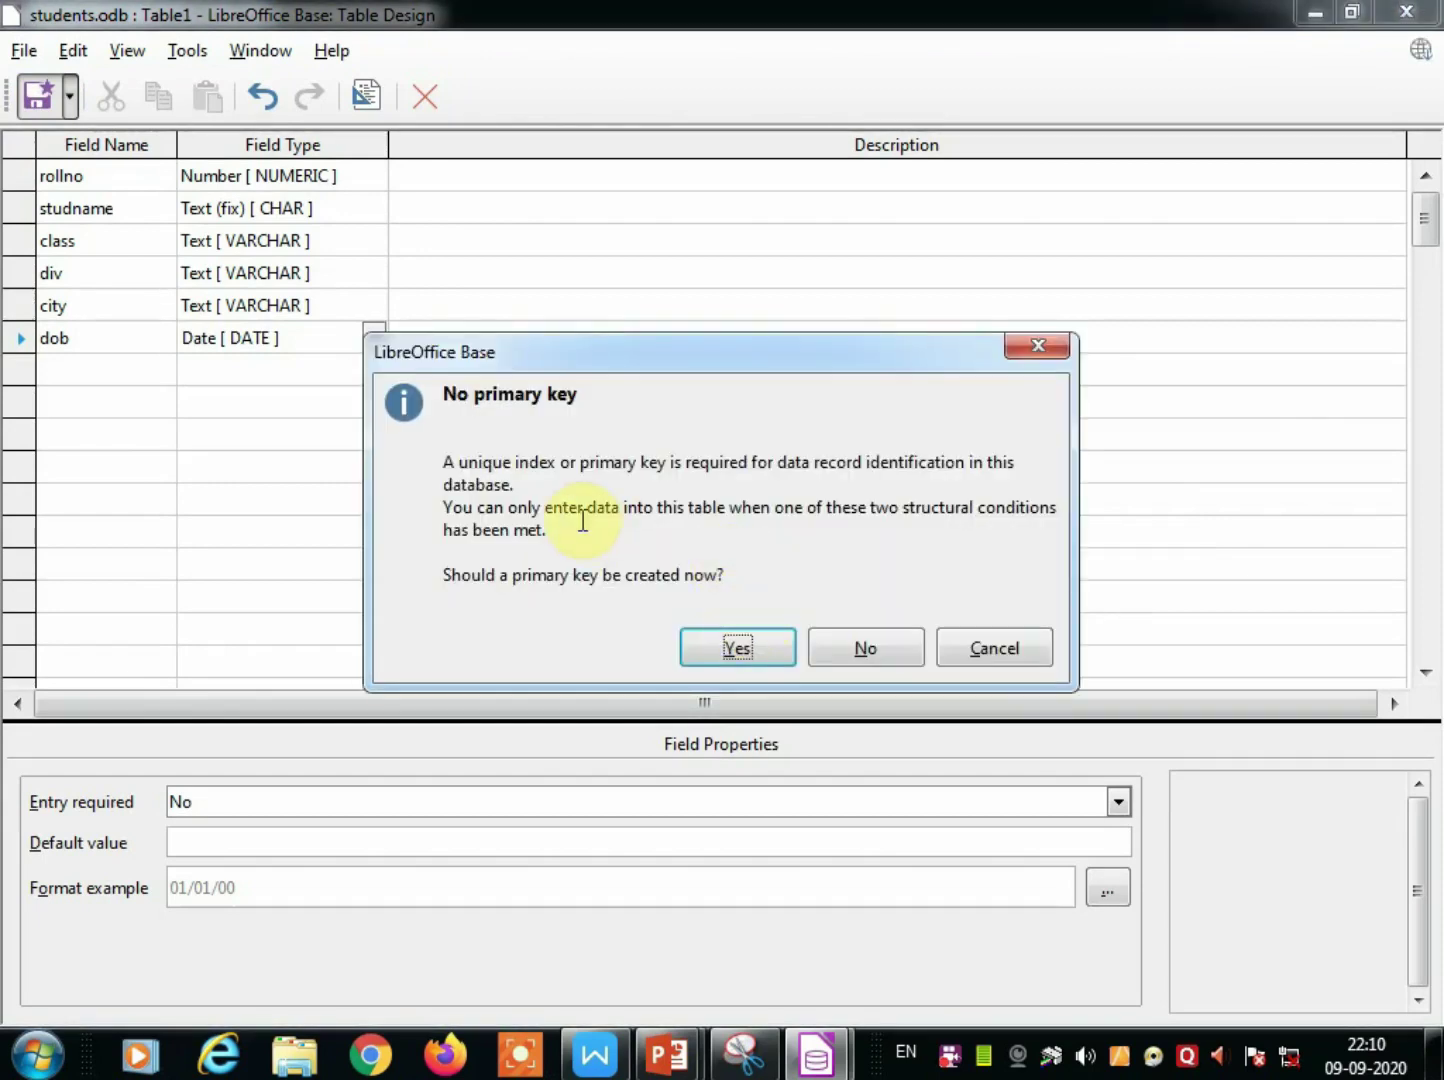
click(748, 655)
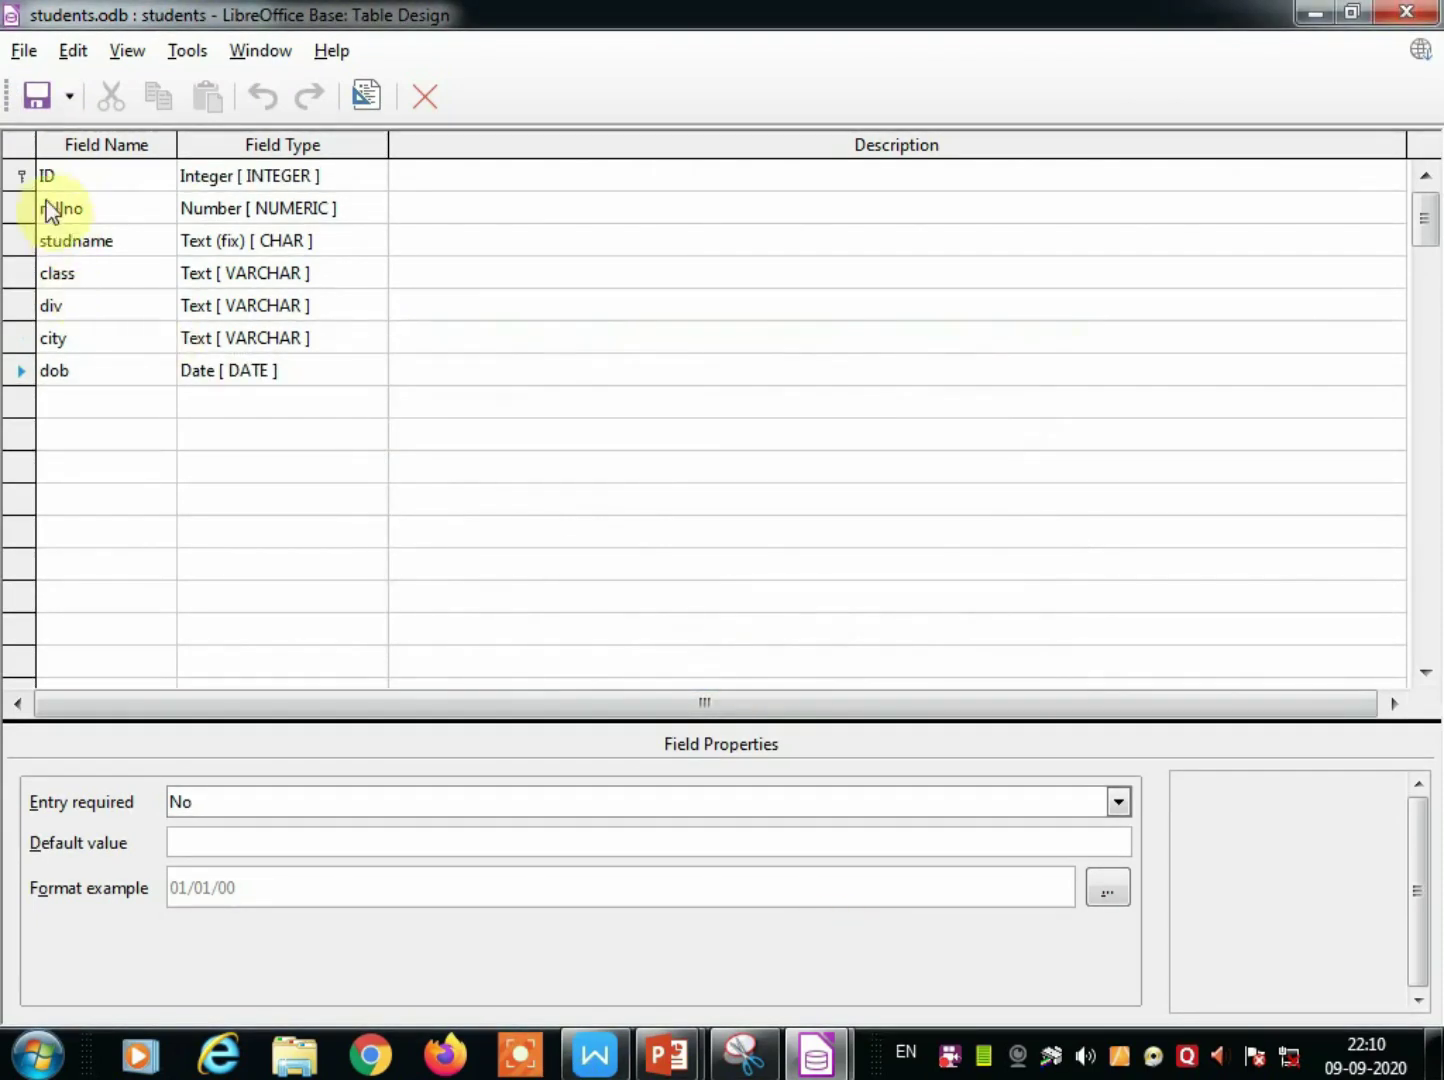
click(428, 99)
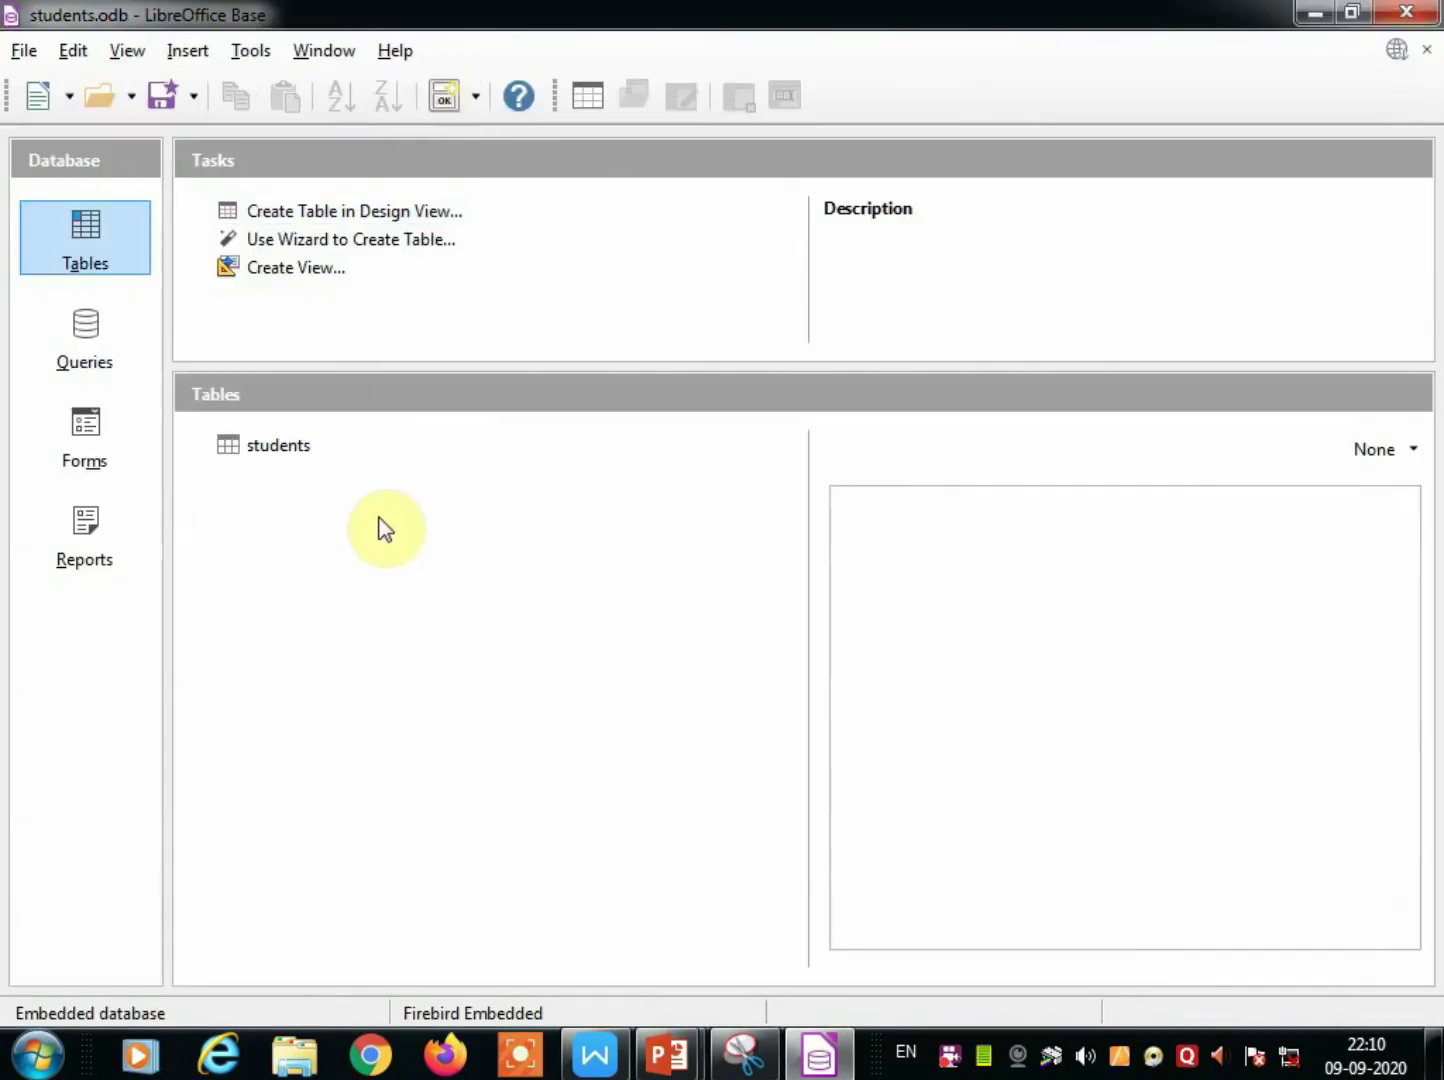
double_click(266, 450)
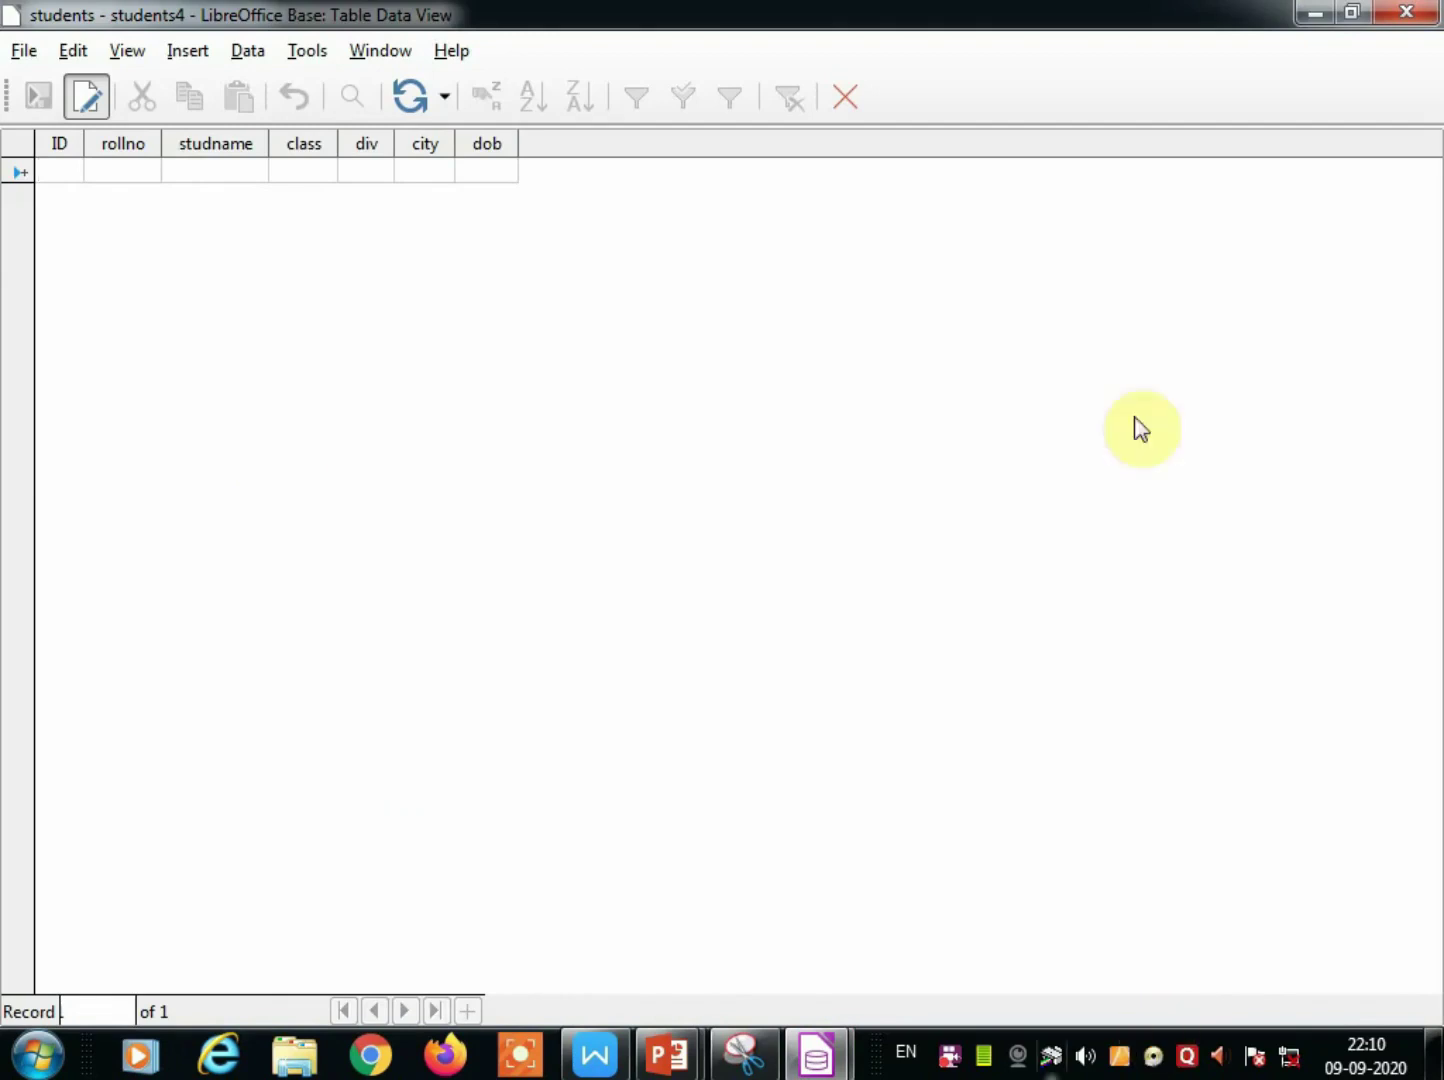
Enter record 101: rollno 1, ram, class 1, div a, kudal, dob 12/12/2003.
click(65, 172)
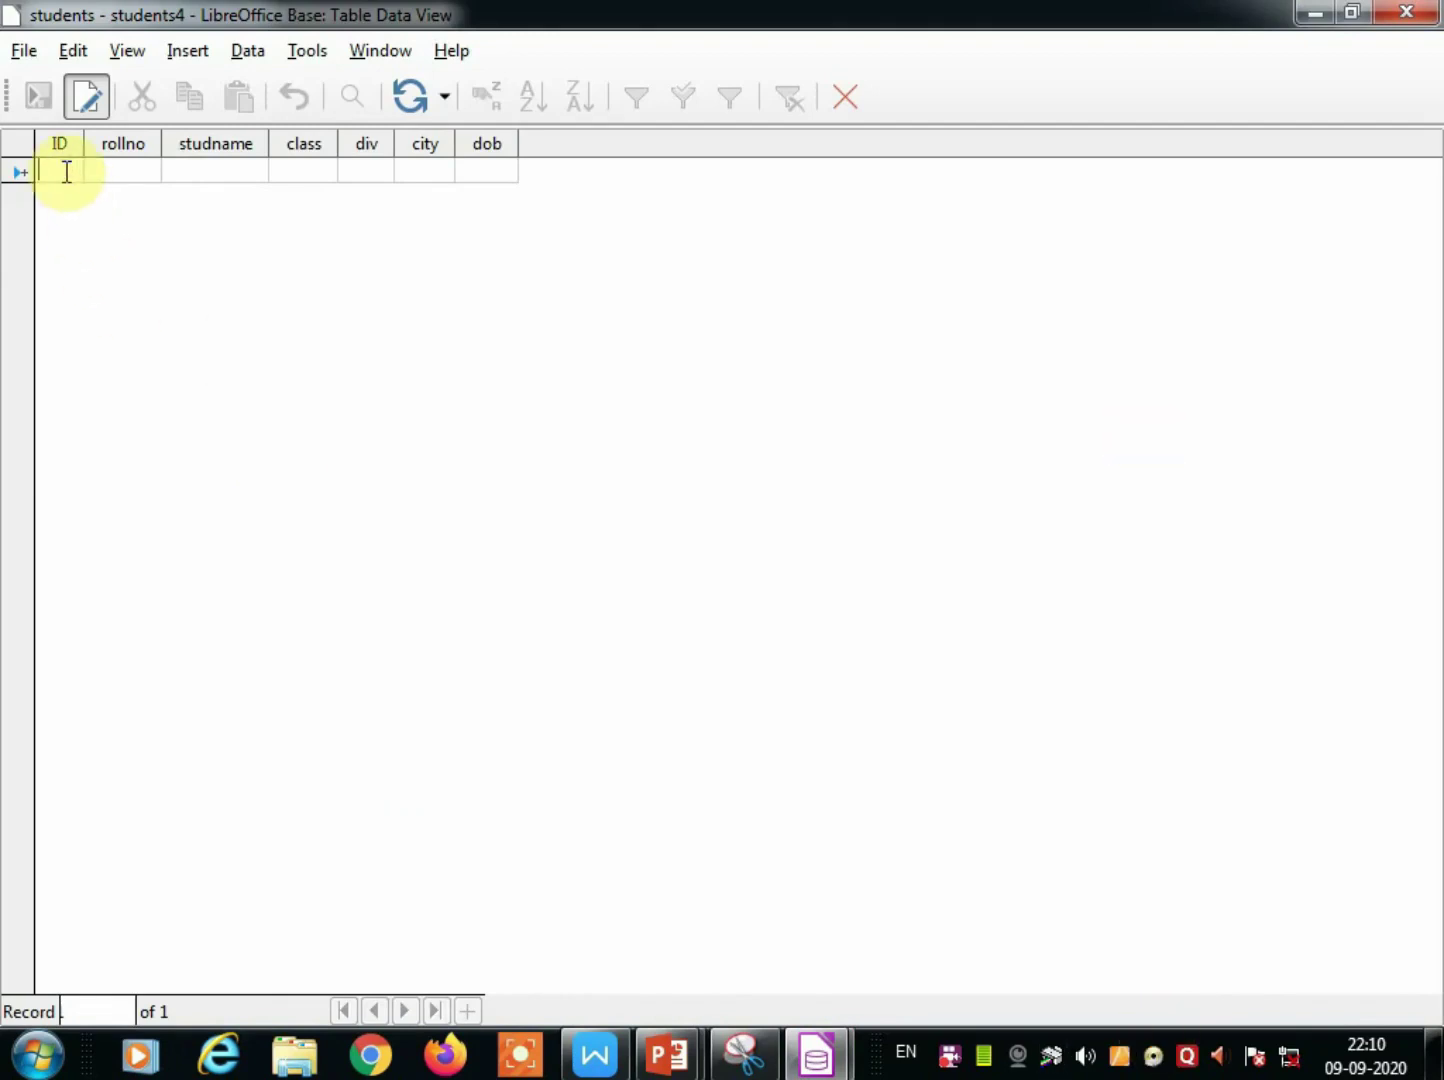
text(1)
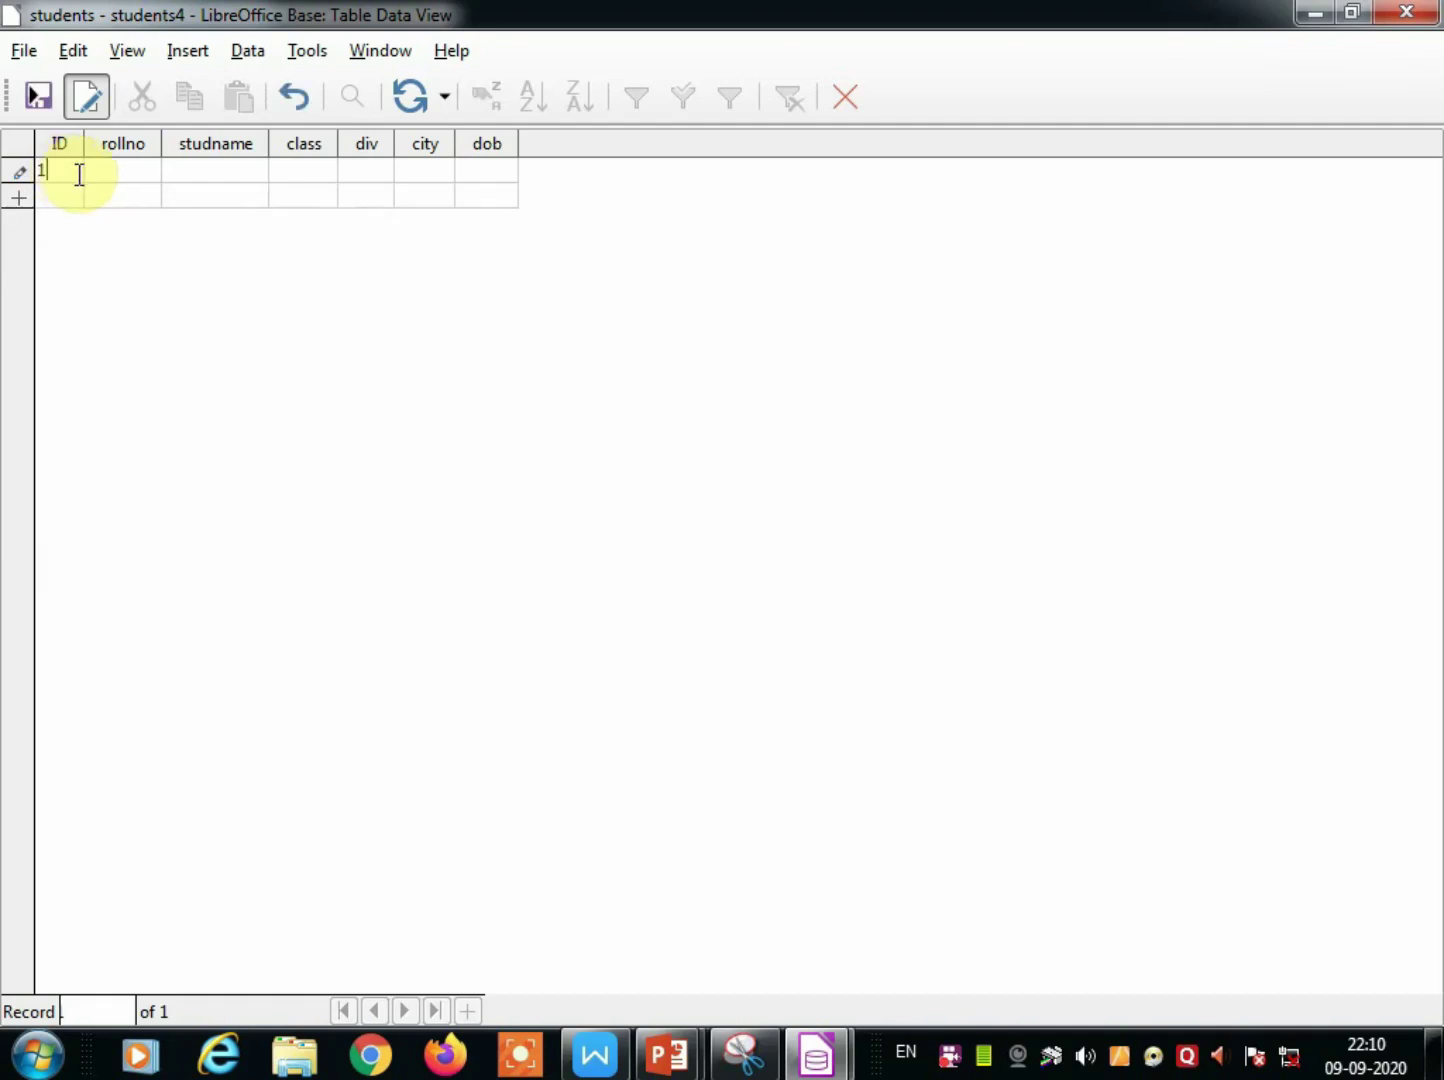
text(01)
click(137, 168)
text(1)
click(212, 170)
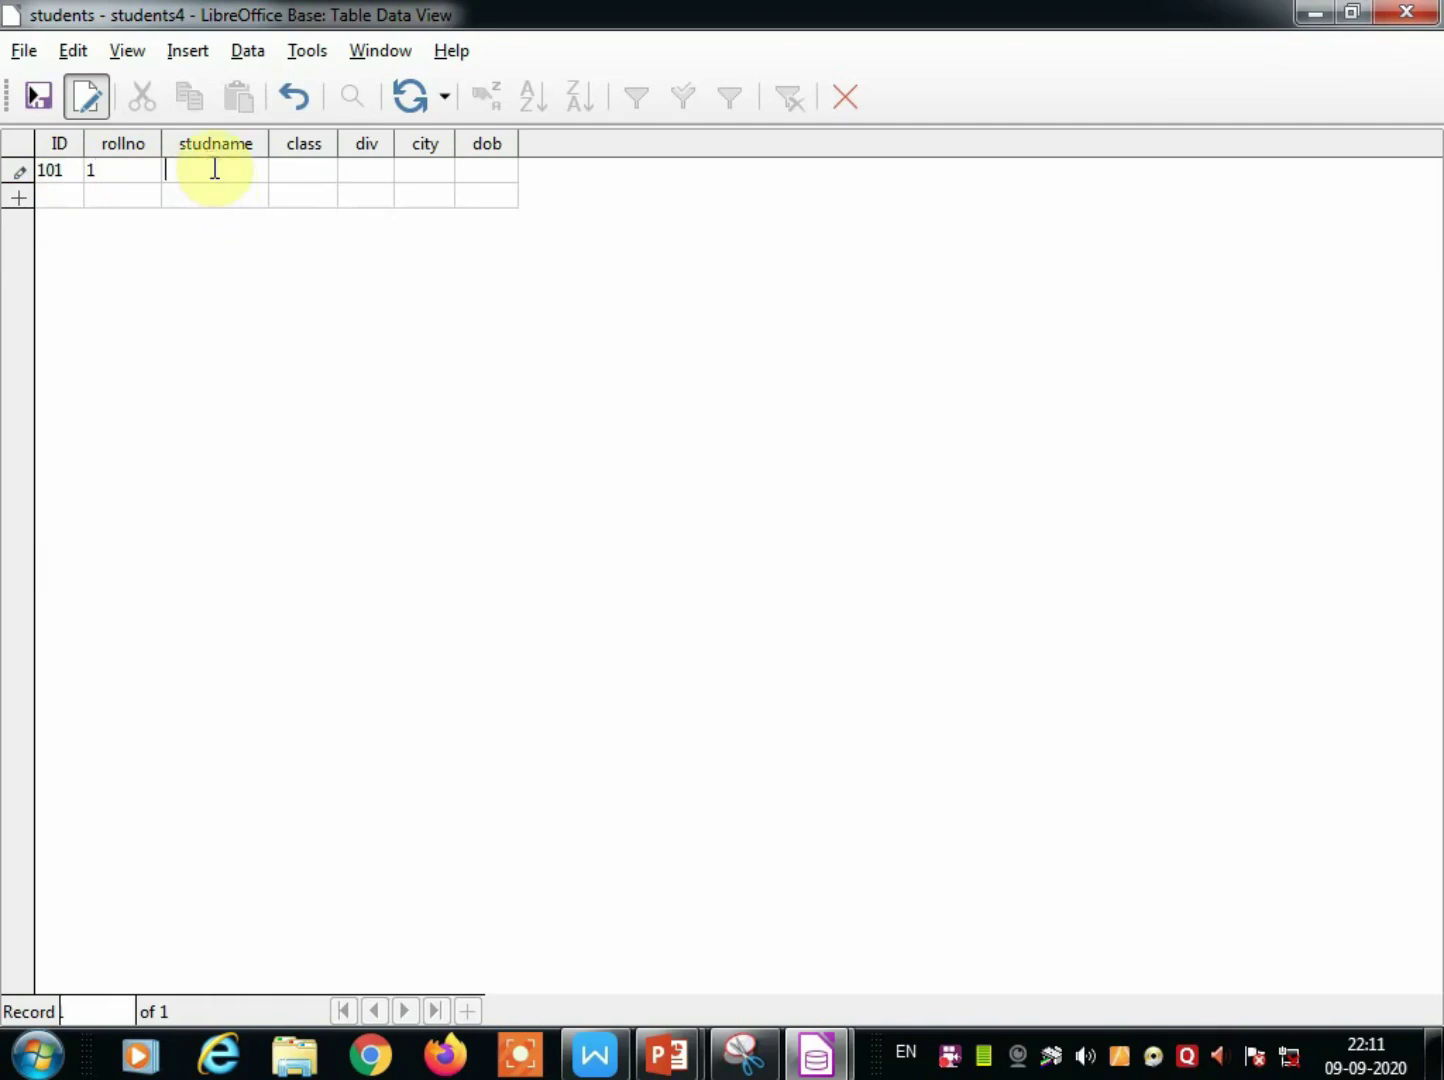
text(ram)
click(314, 170)
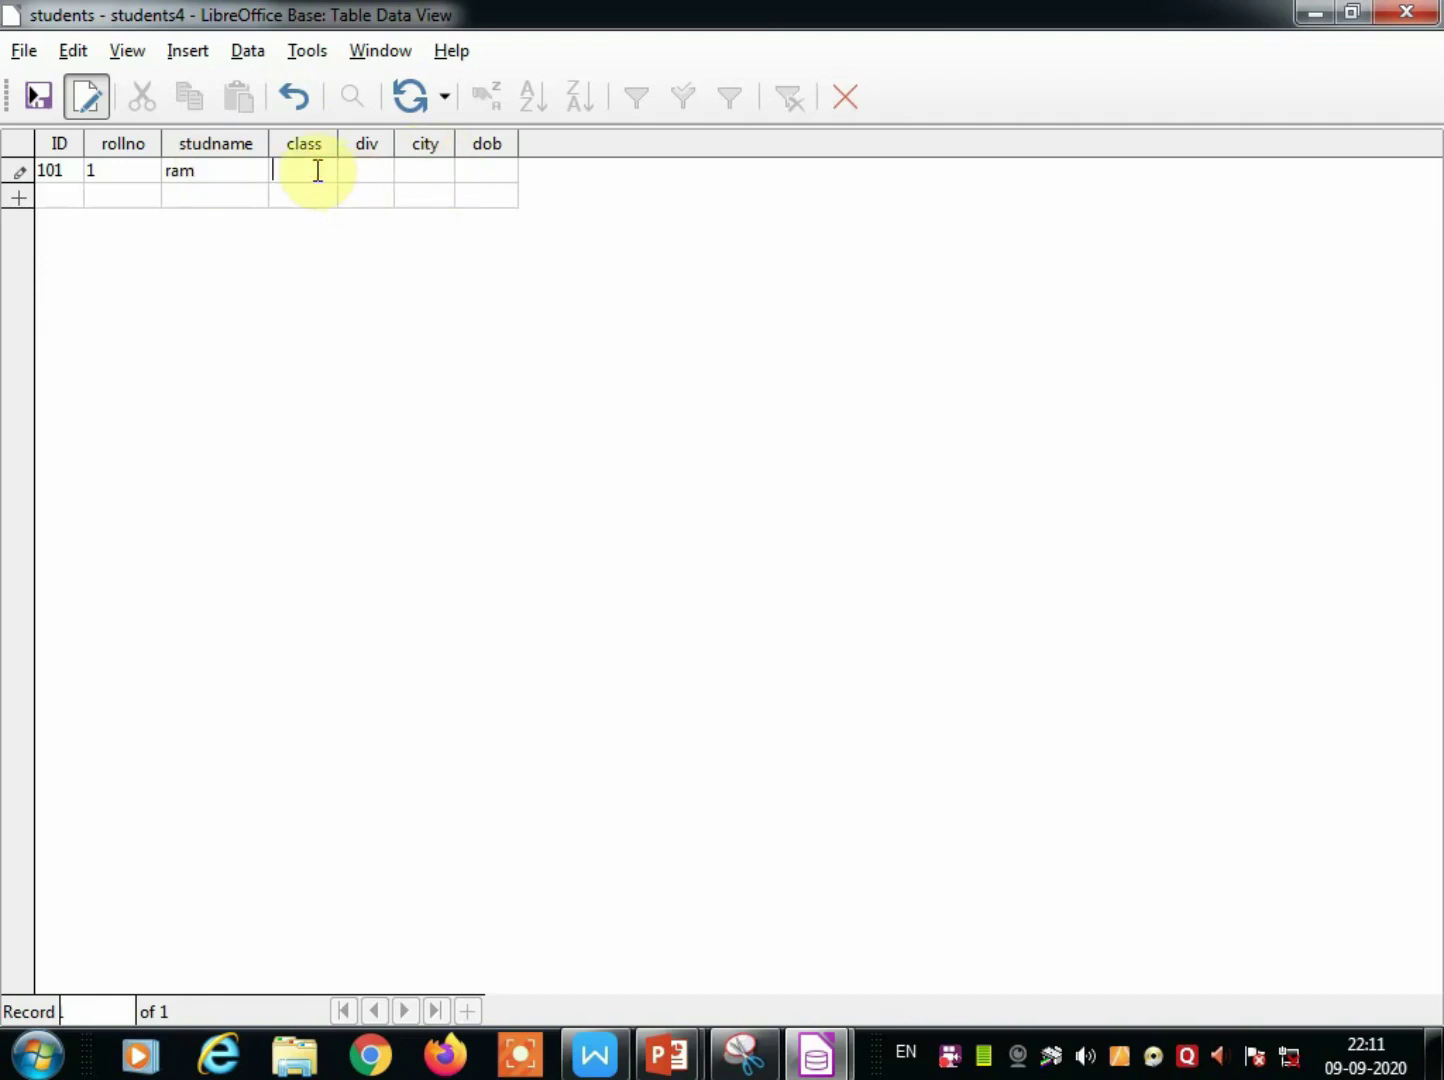
text(1)
click(360, 177)
text(a)
click(416, 177)
text(kudal)
click(480, 172)
text(12)
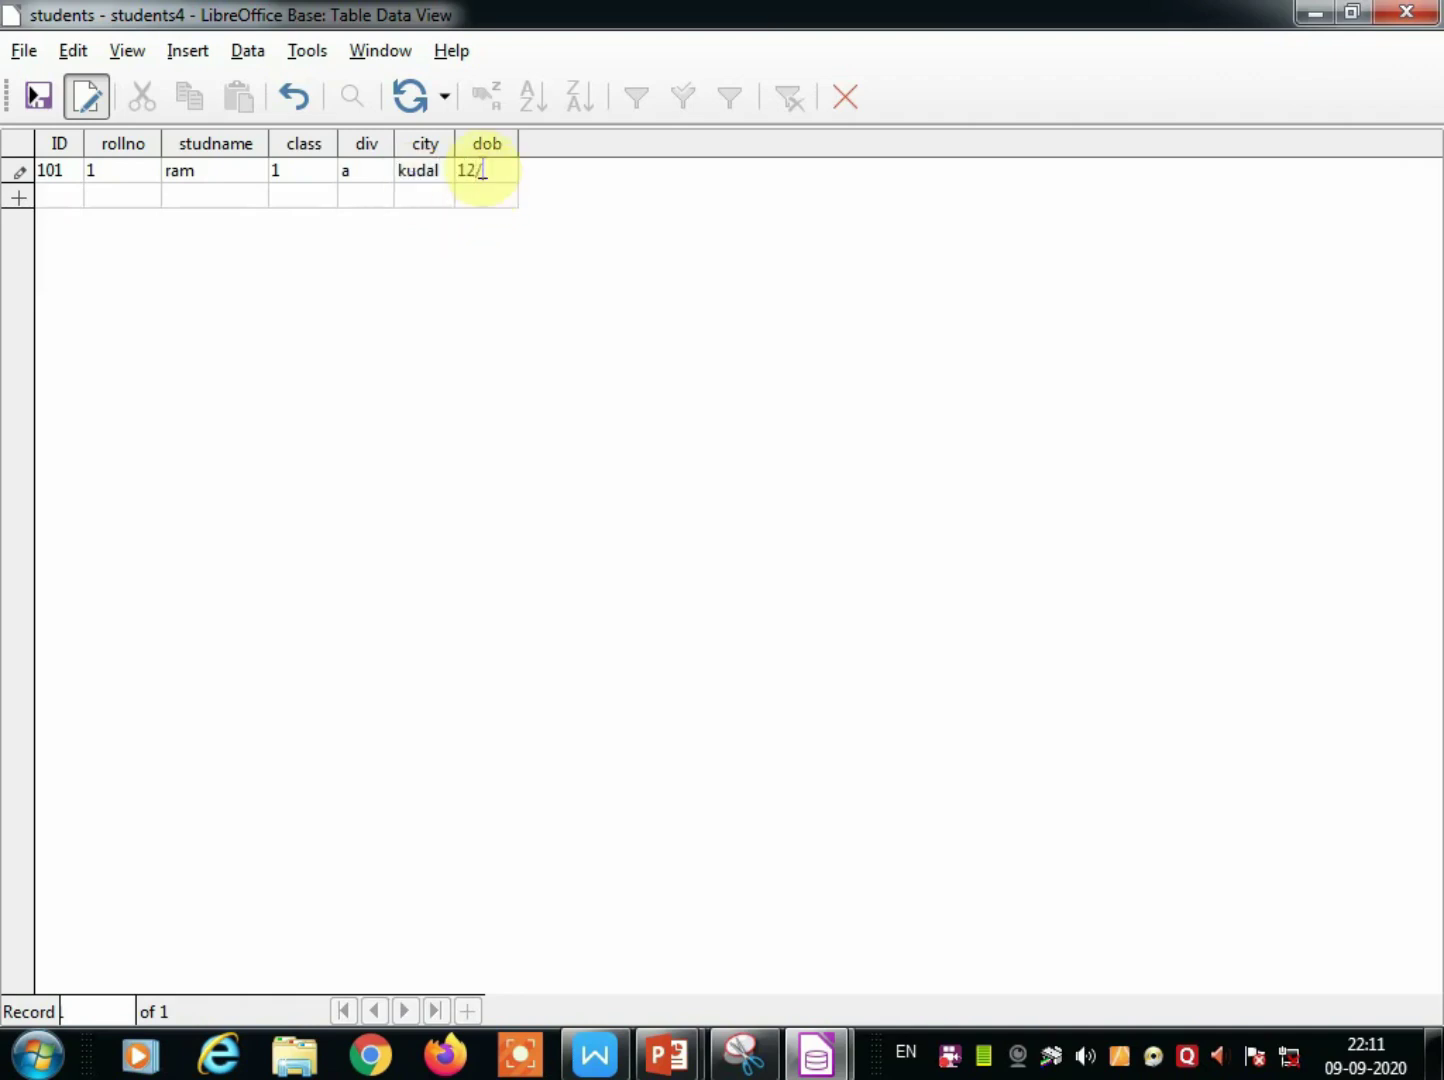
text(/12/2003)
Enter record 102: rollno 2, class 2, div b, kudal, dob 10/10/2001.
click(72, 192)
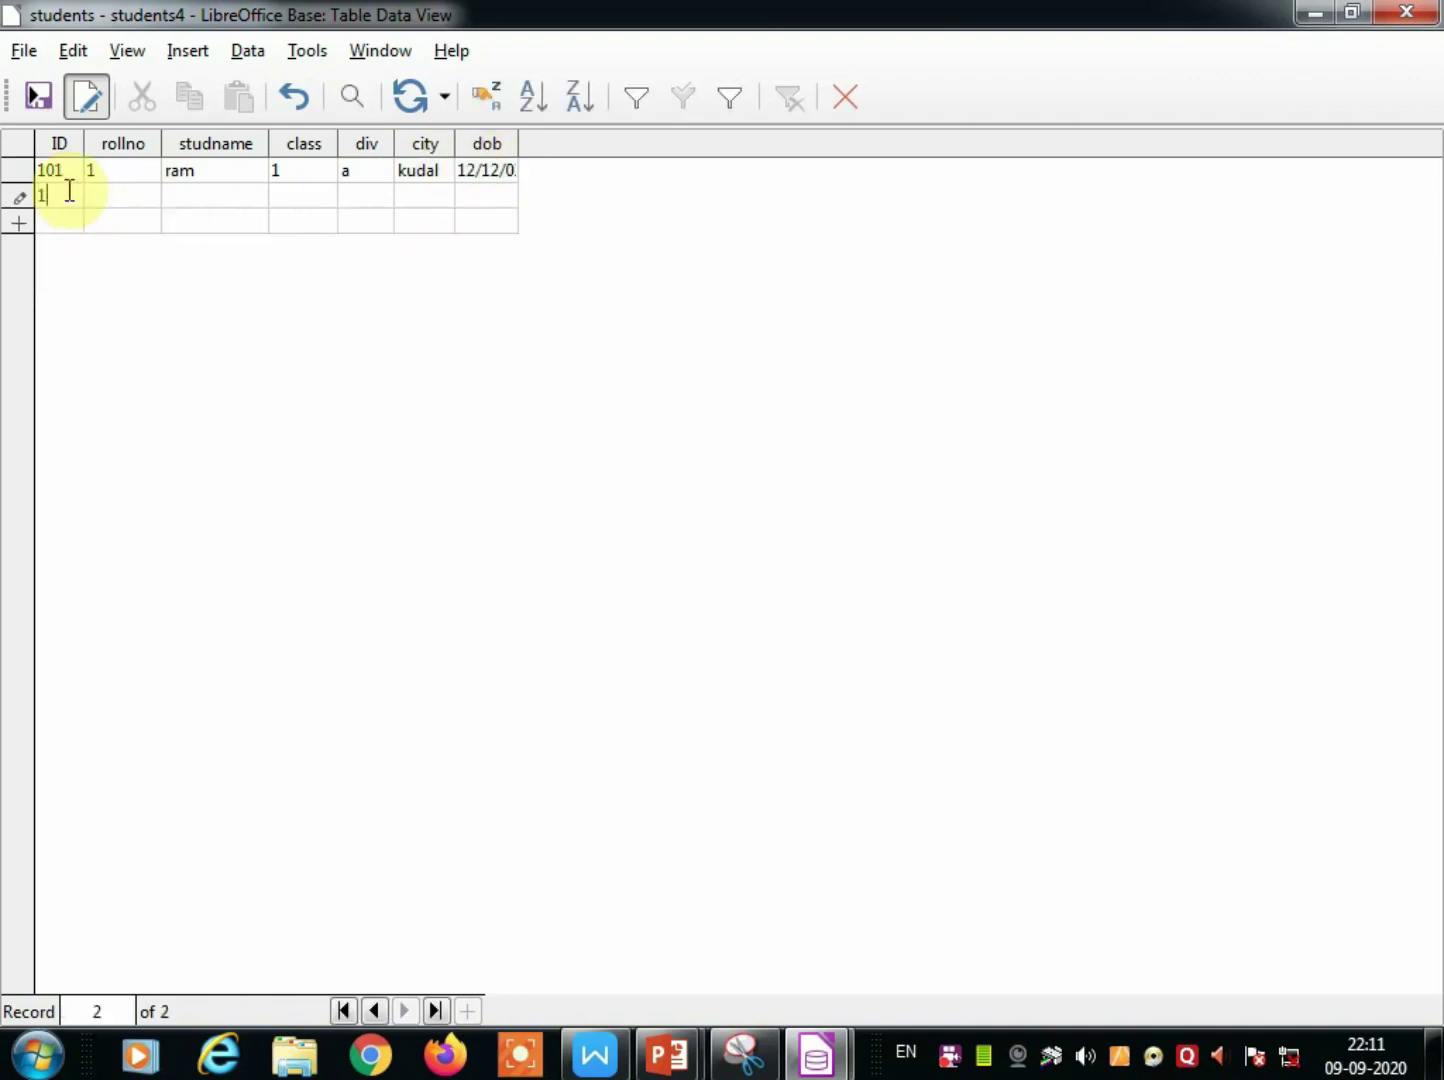
text(102)
click(100, 193)
text(2)
click(184, 200)
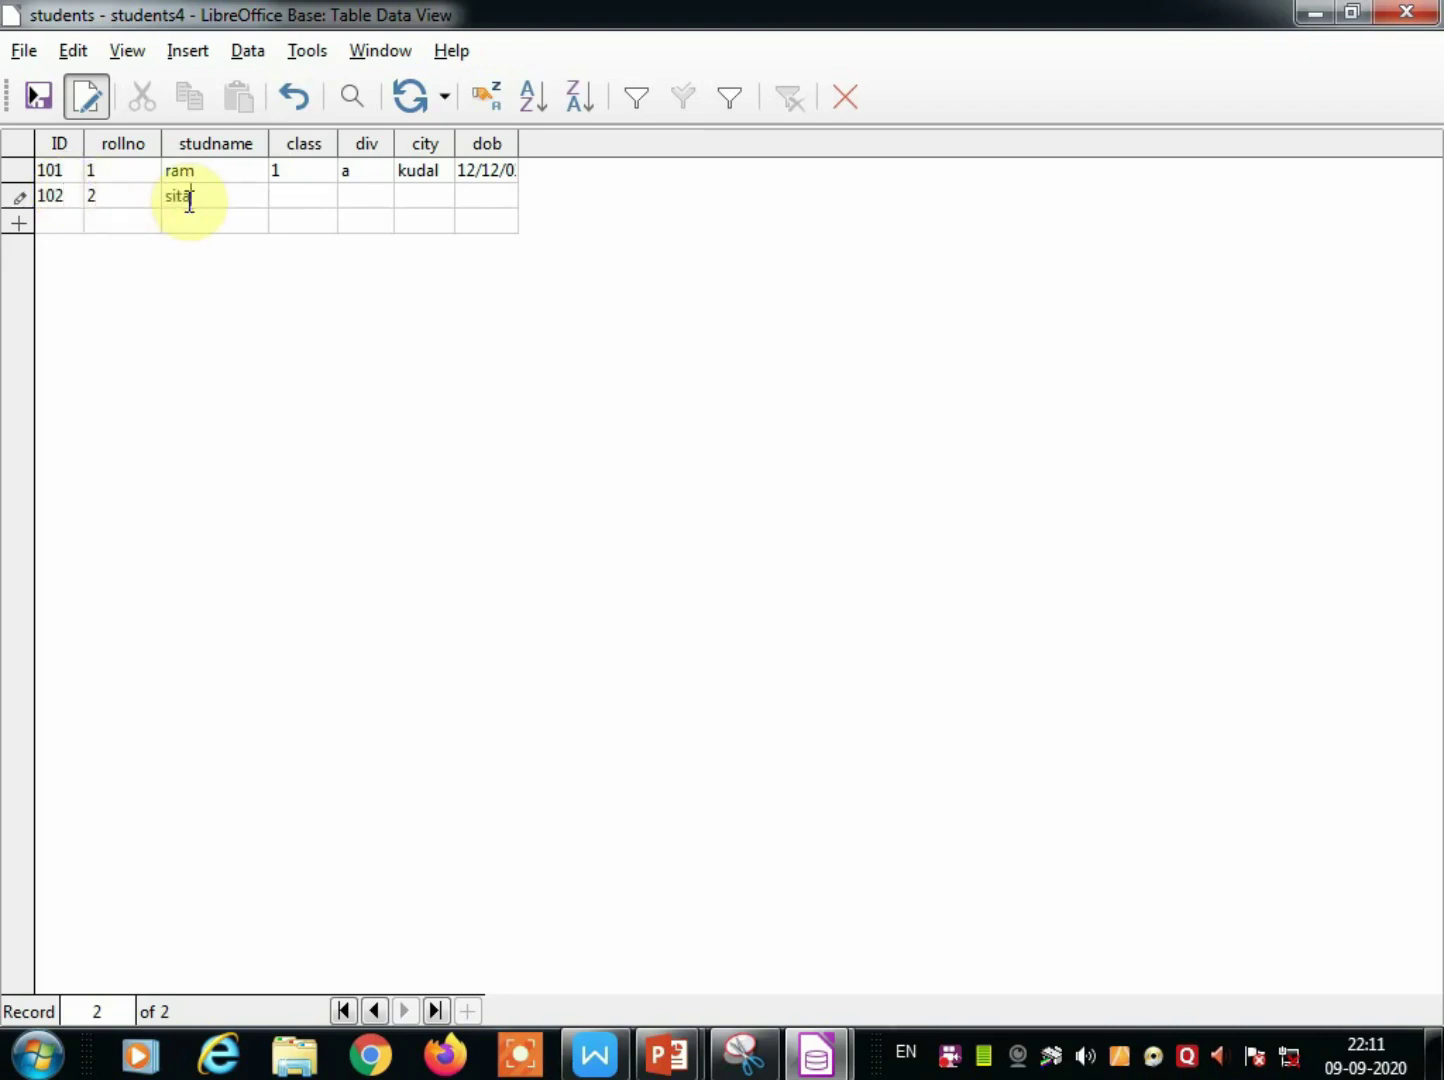
click(298, 197)
text(2)
click(350, 195)
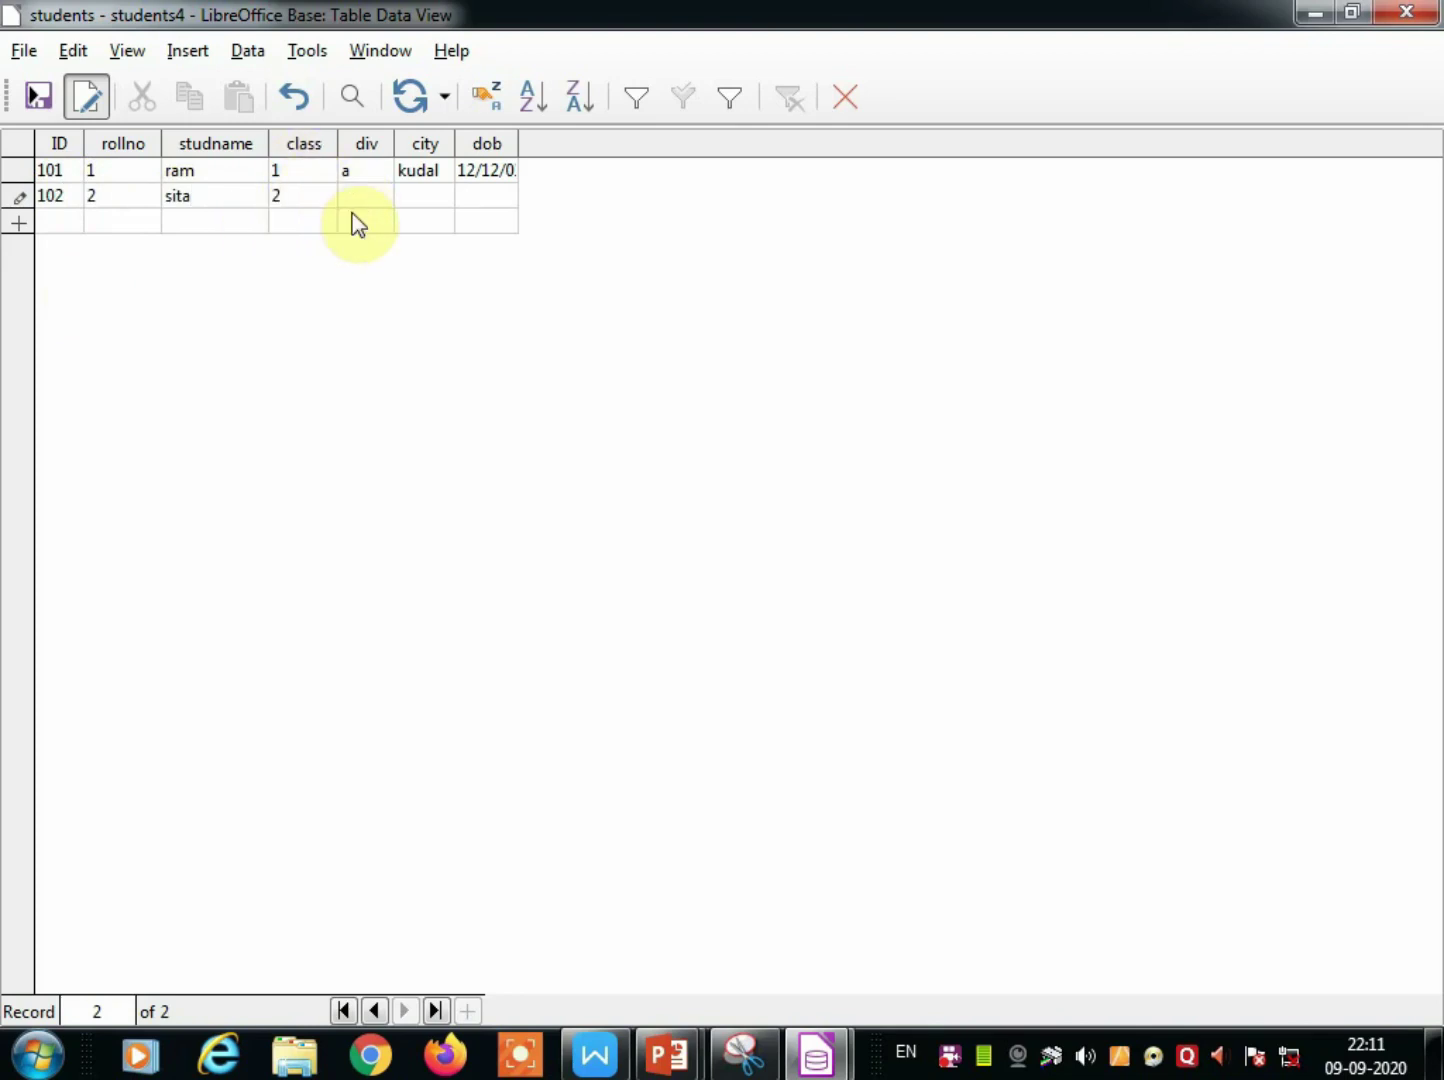
text(b)
click(416, 195)
text(kudal)
click(466, 197)
text(10/10)
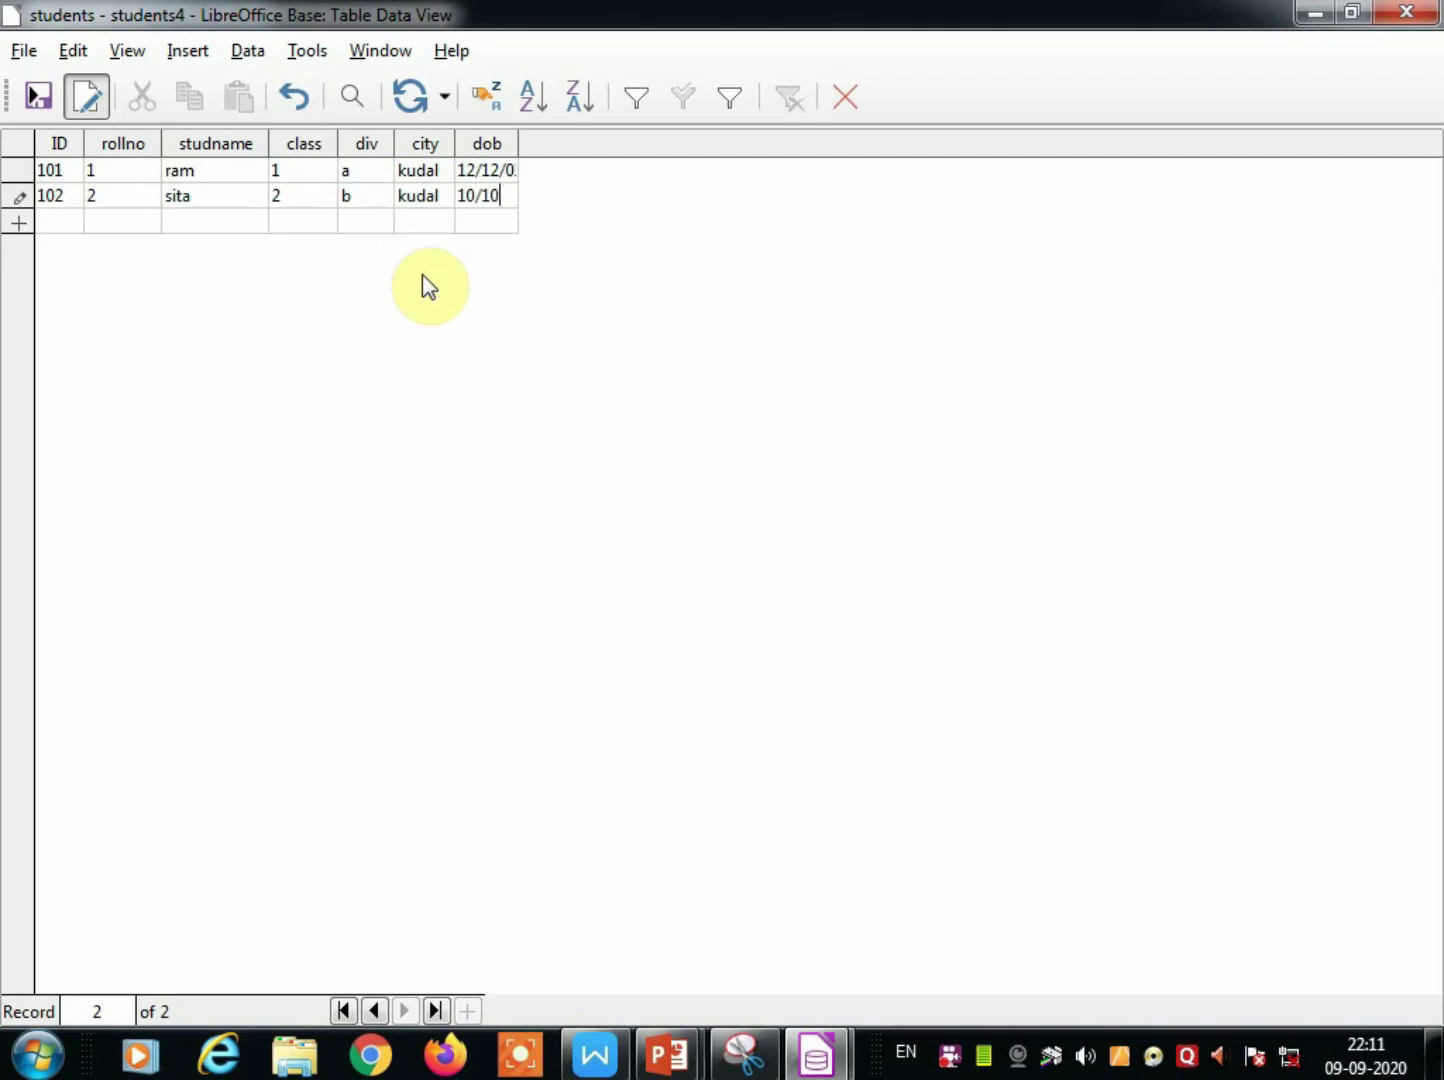
key(BackSpace)
key(BackSpace)
text(2001)
Enter record 103 for gopal: class 3, div a, oros, dob 01/01/2000.
click(48, 222)
text(10)
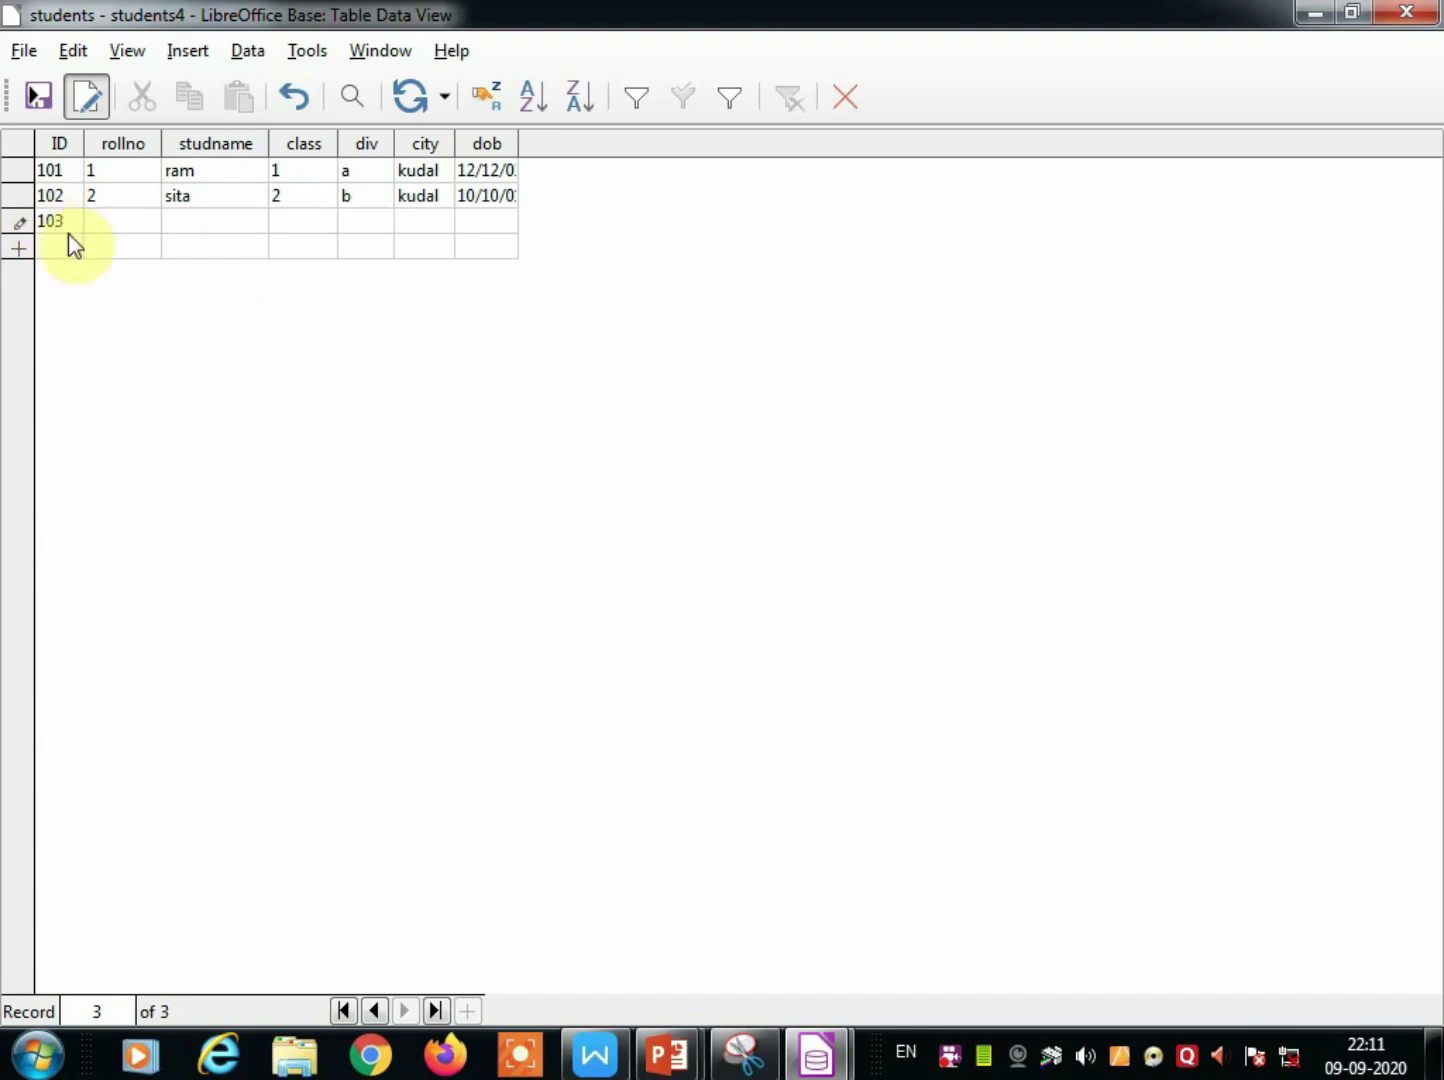
click(105, 227)
click(195, 222)
text(gopal)
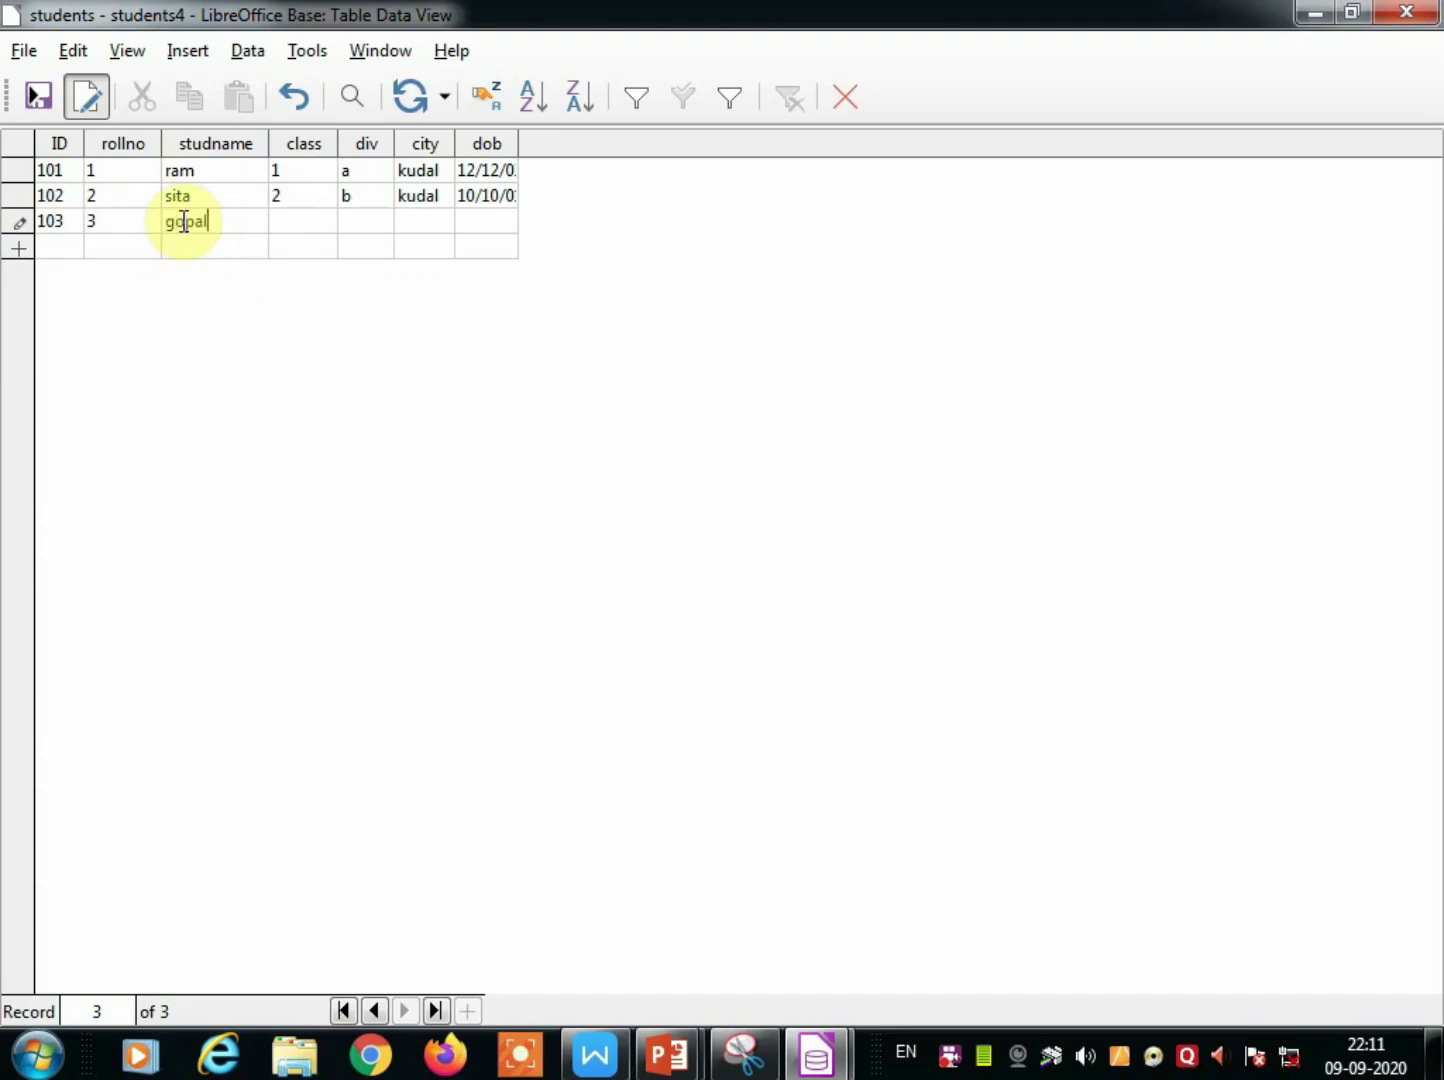
click(281, 232)
text(3)
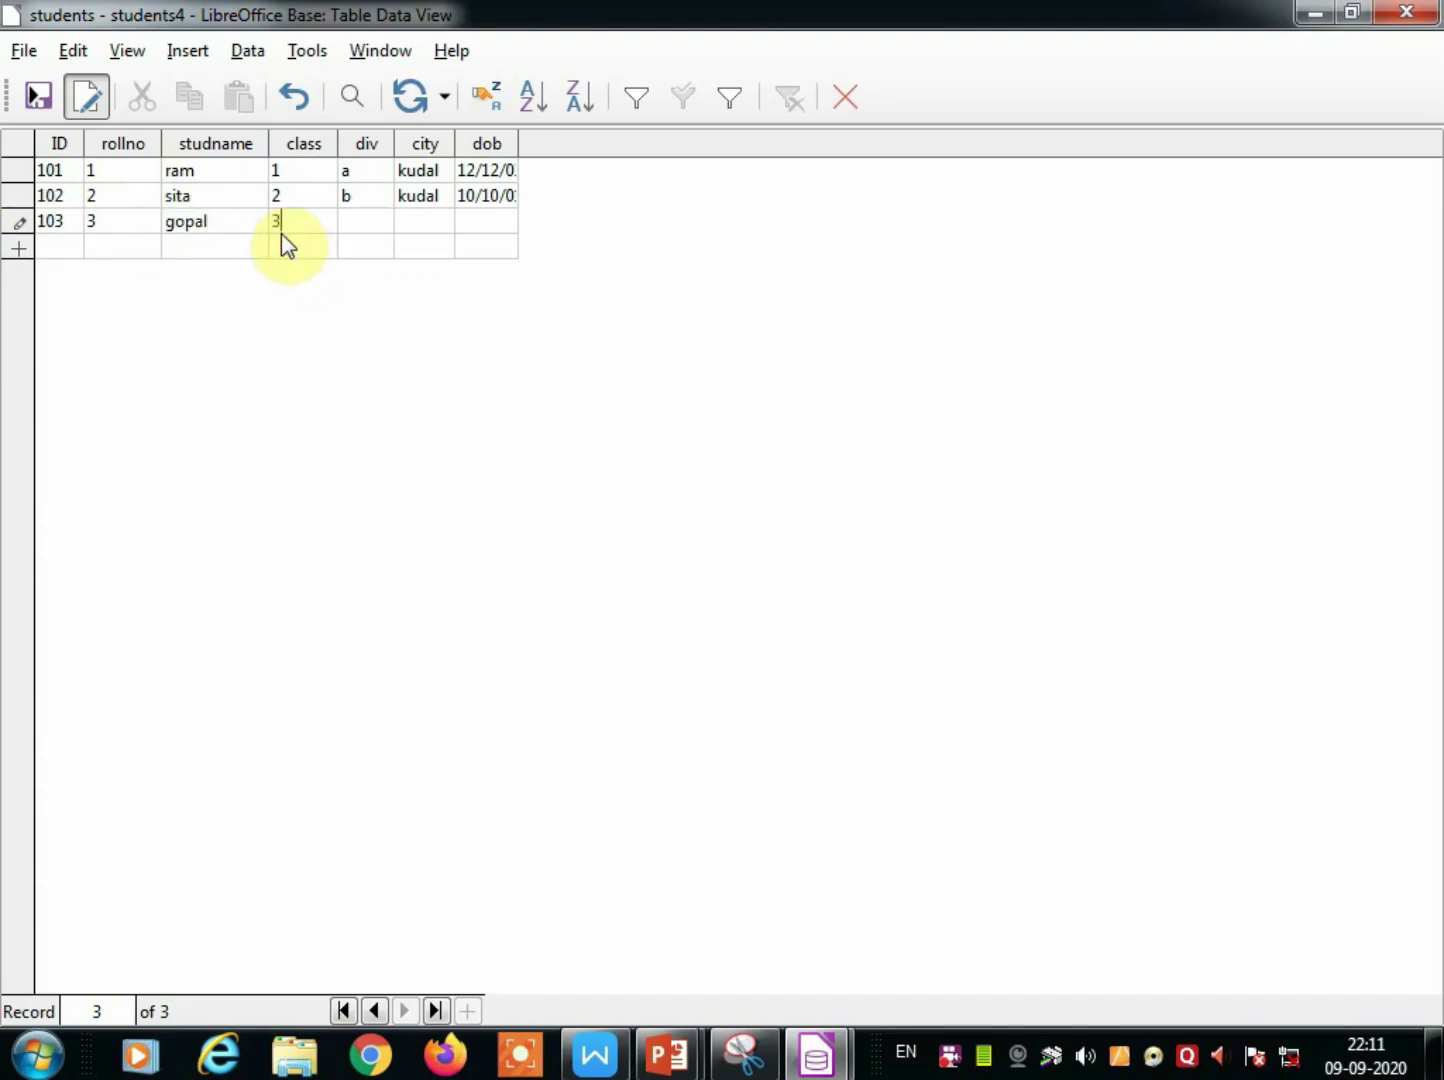
click(349, 224)
text(a)
click(418, 222)
text(oros)
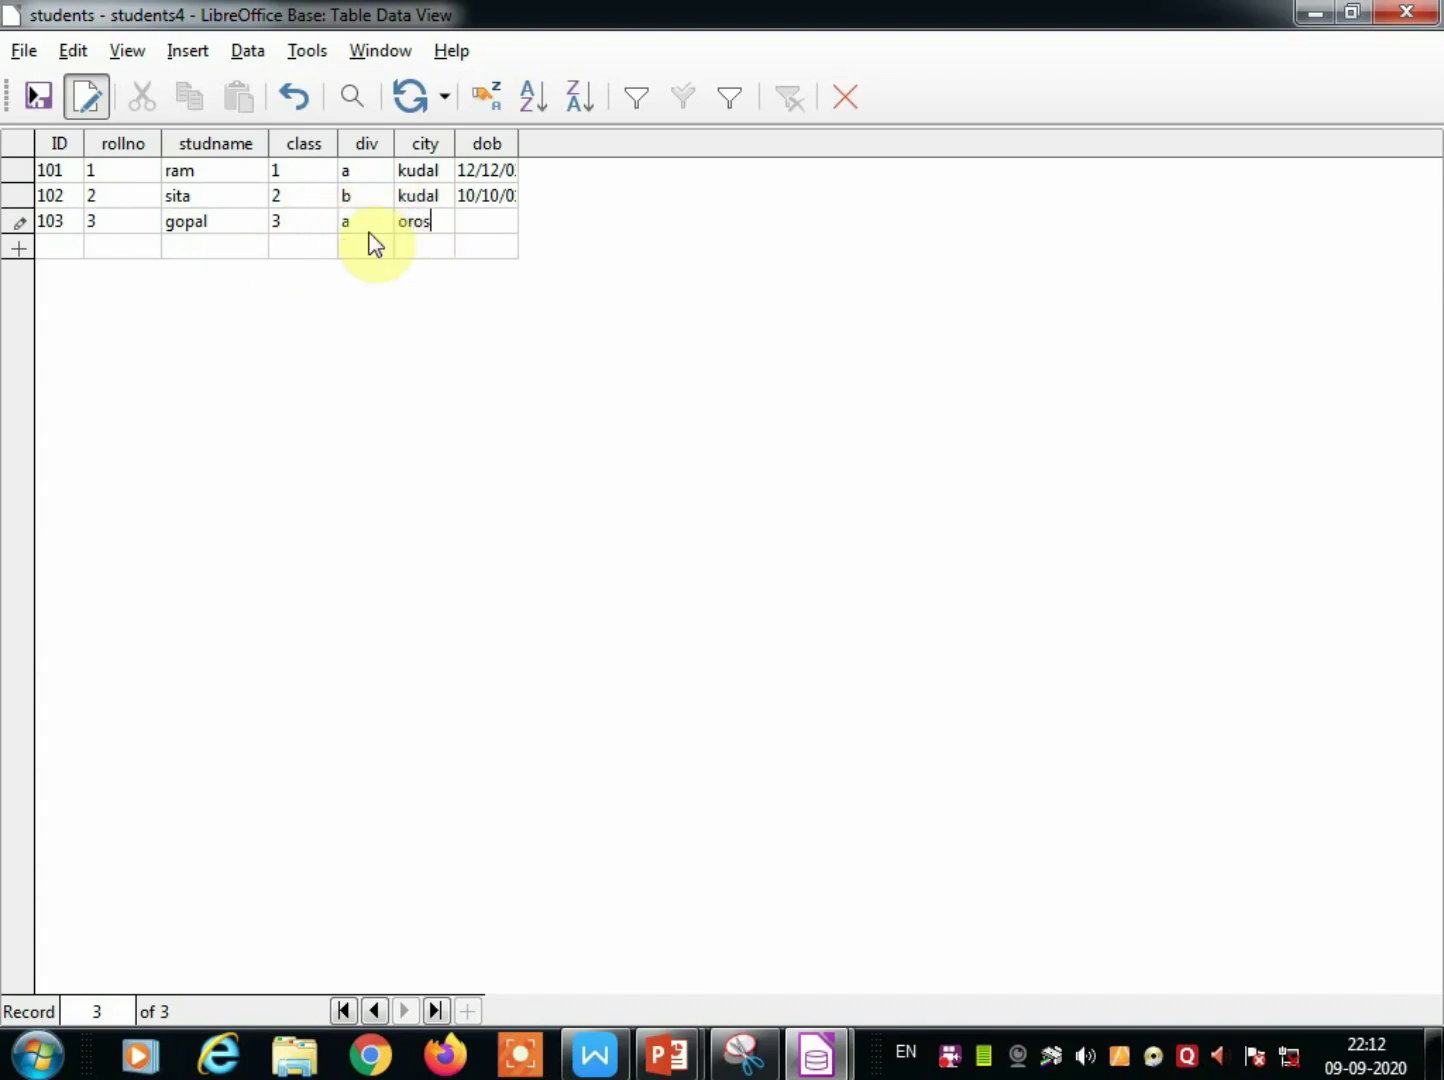
click(486, 222)
text(01/01)
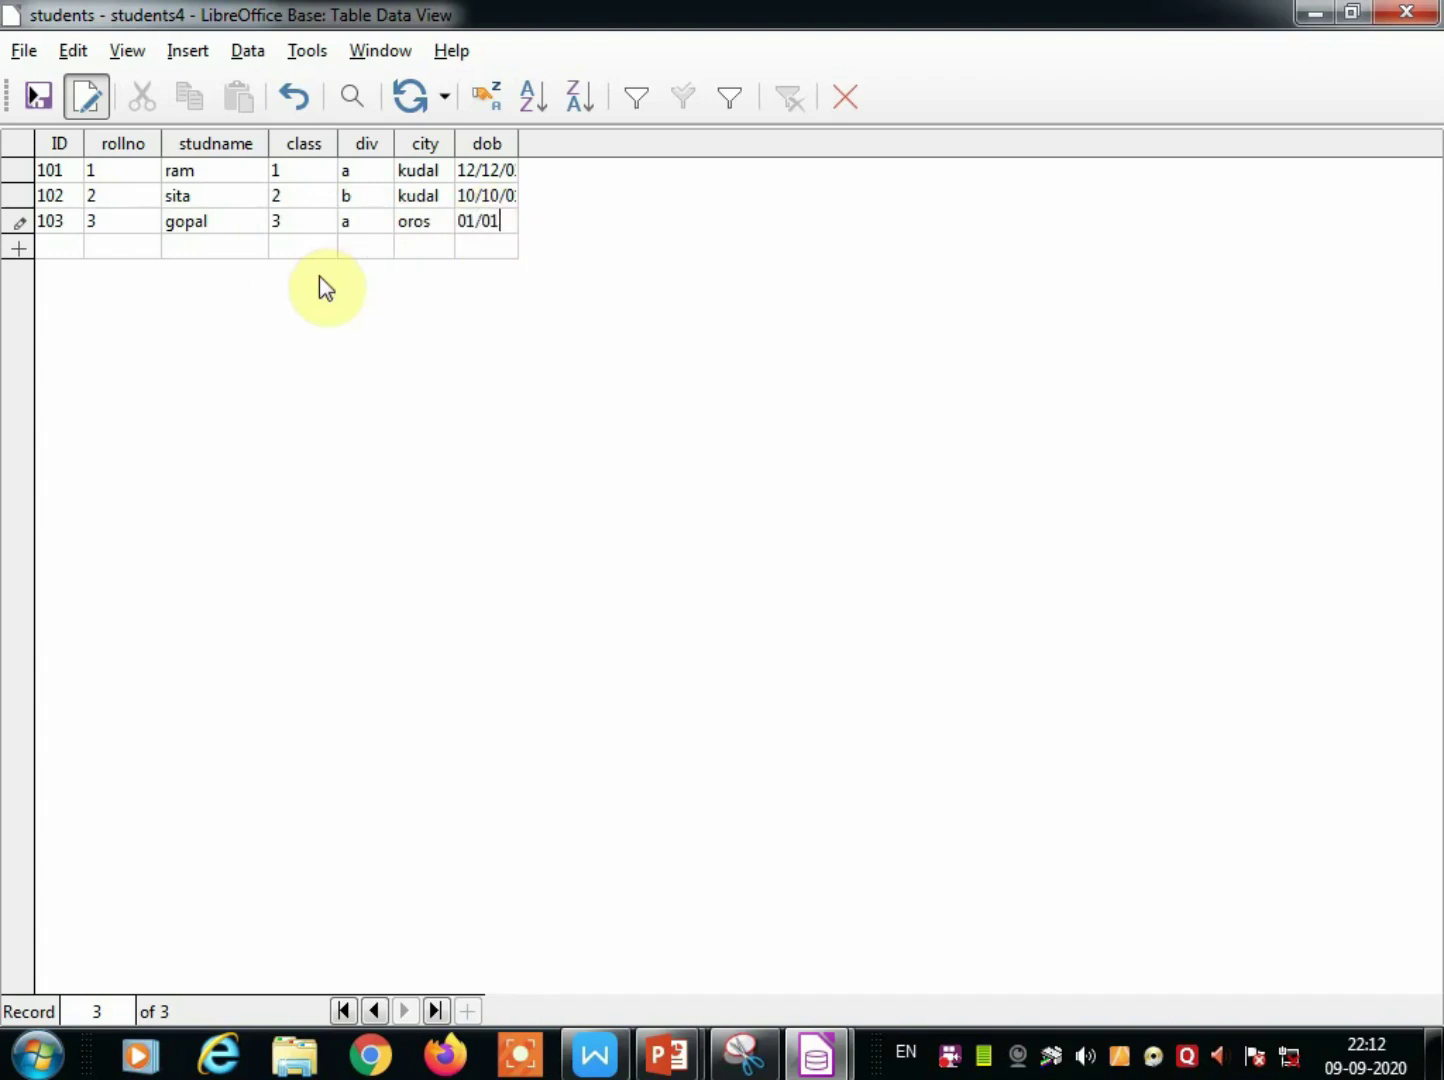
key(BackSpace)
key(BackSpace)
text(2000)
click(72, 250)
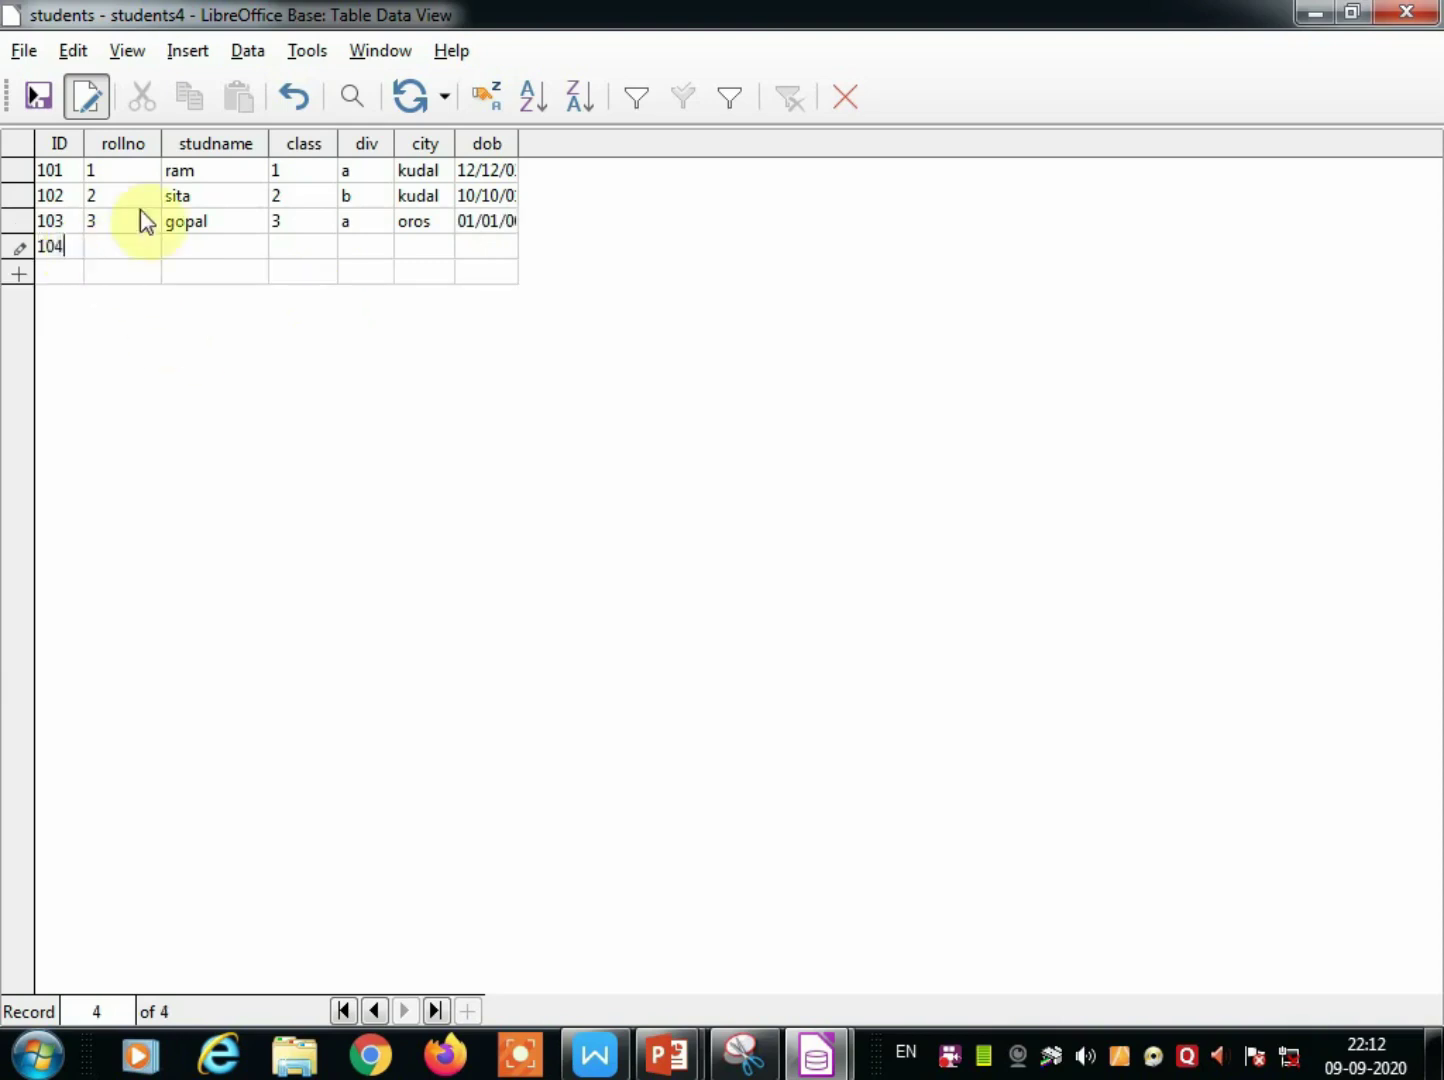
click(120, 254)
text(4)
click(184, 251)
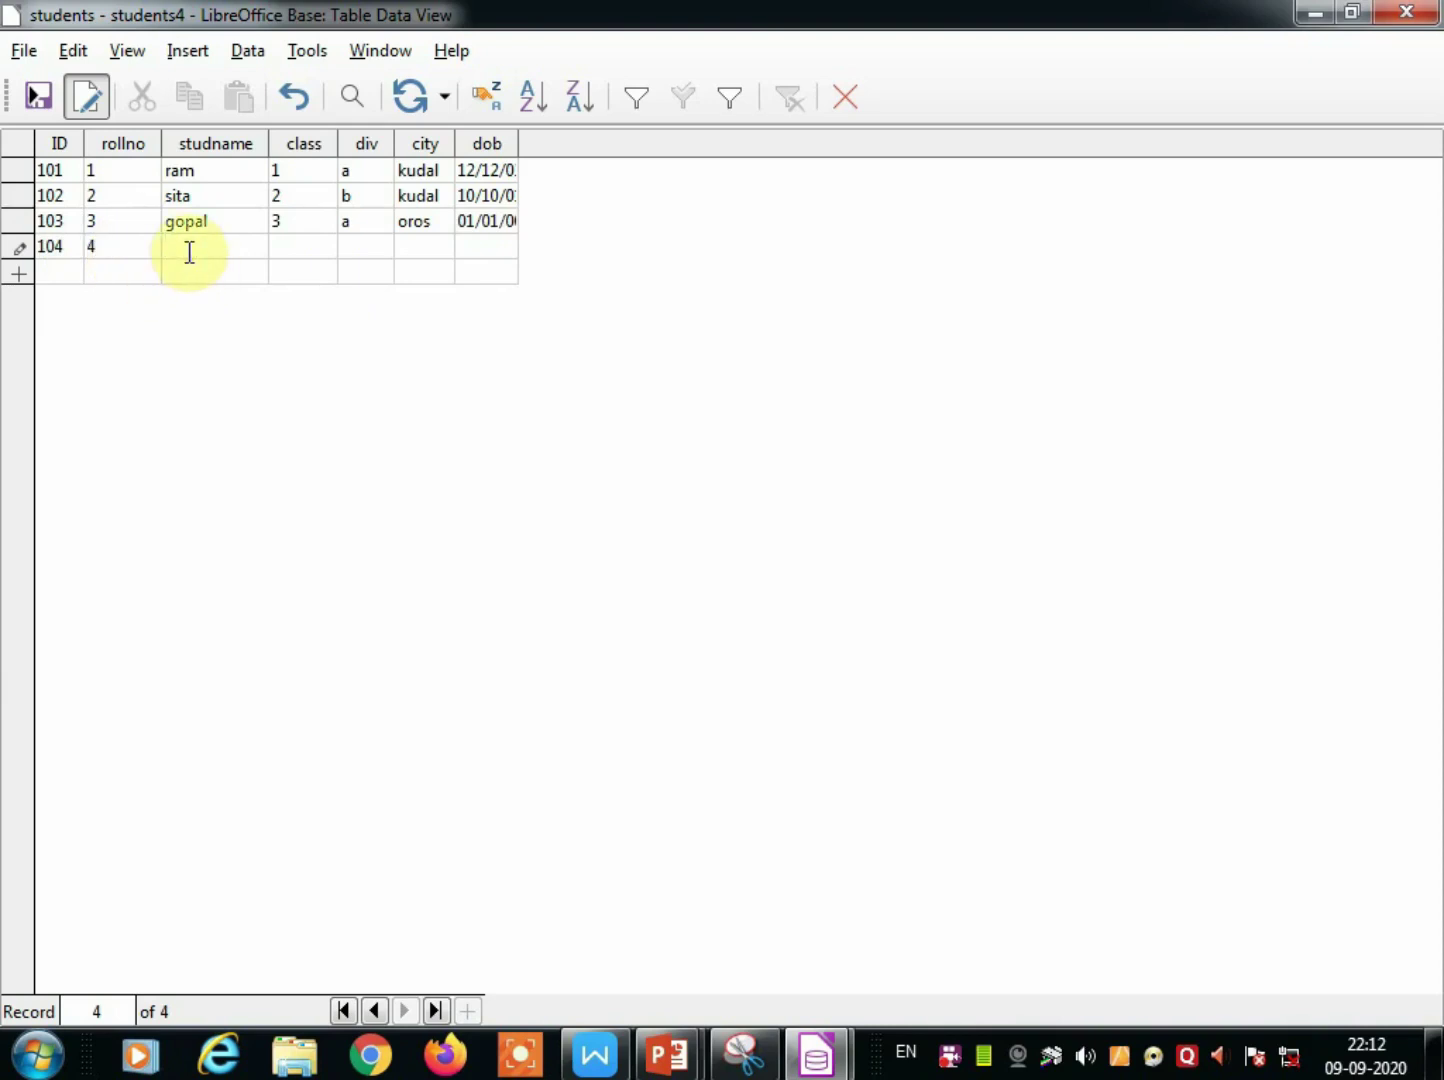
text(laxman)
click(277, 246)
text(4)
click(375, 250)
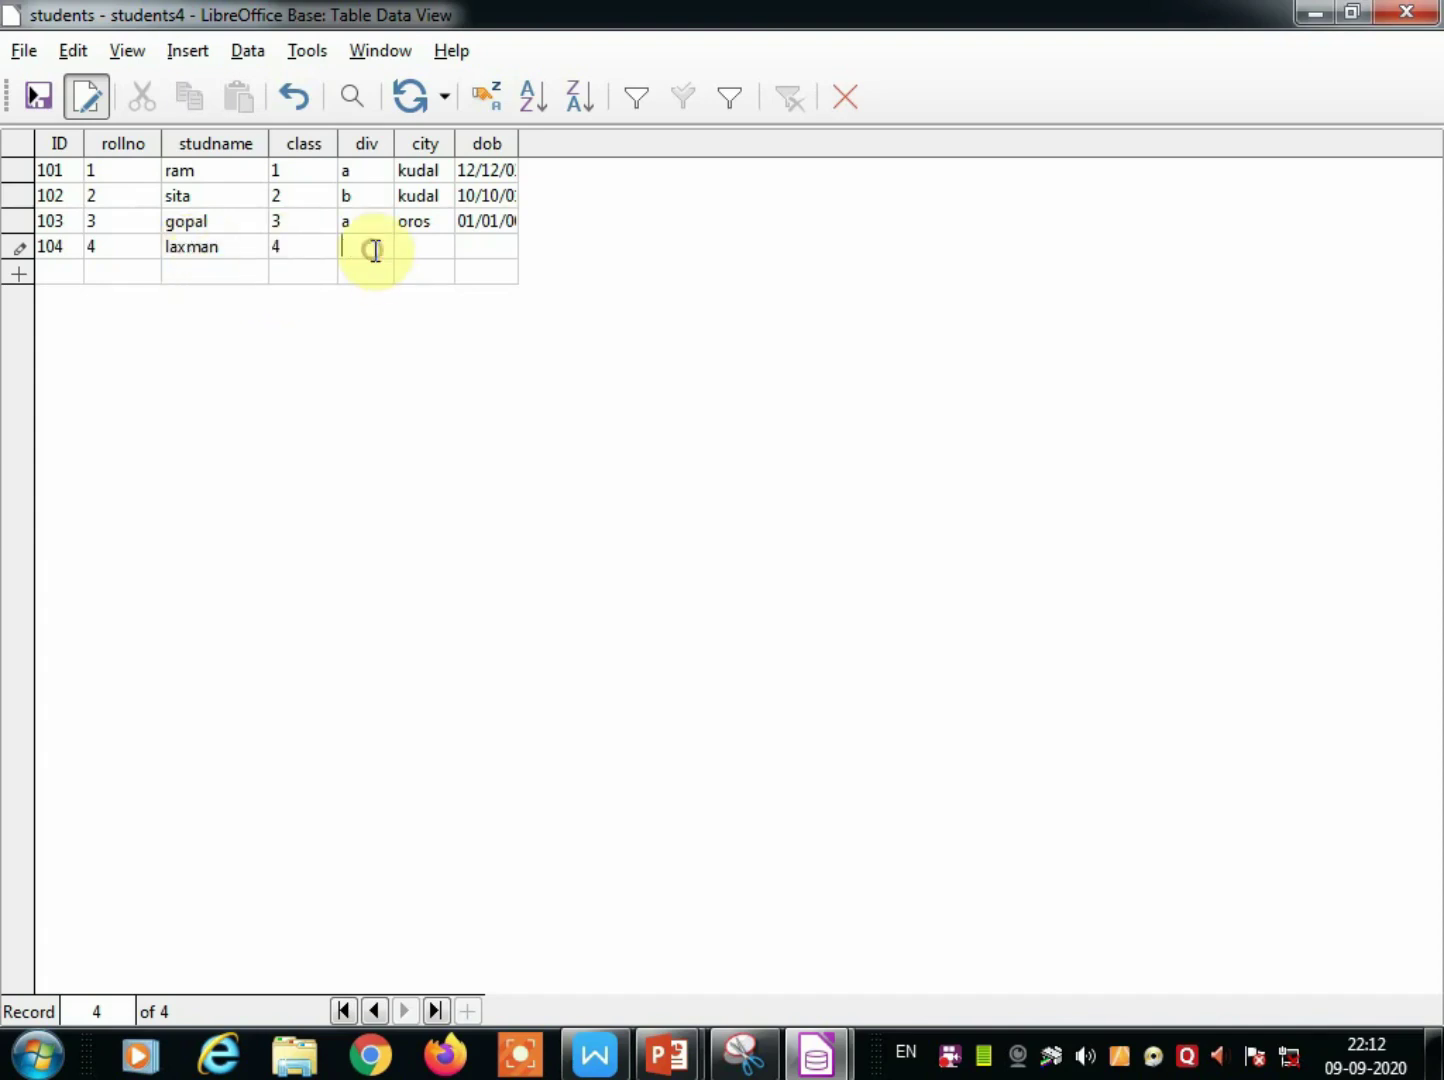
text(b)
click(421, 245)
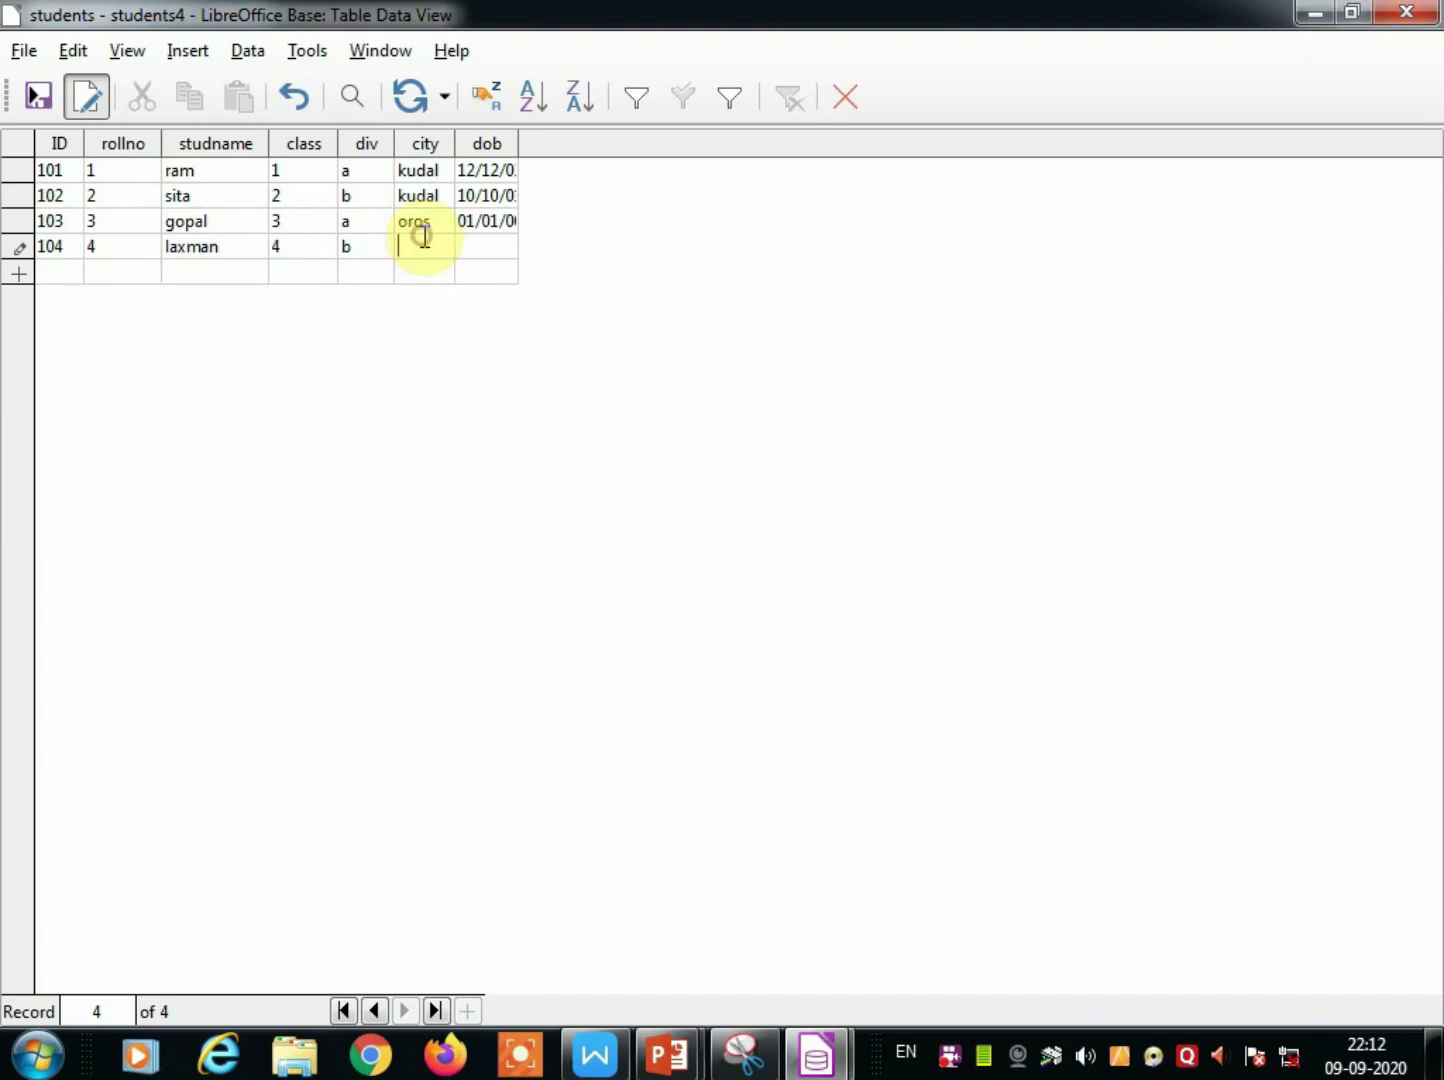
text(malvan)
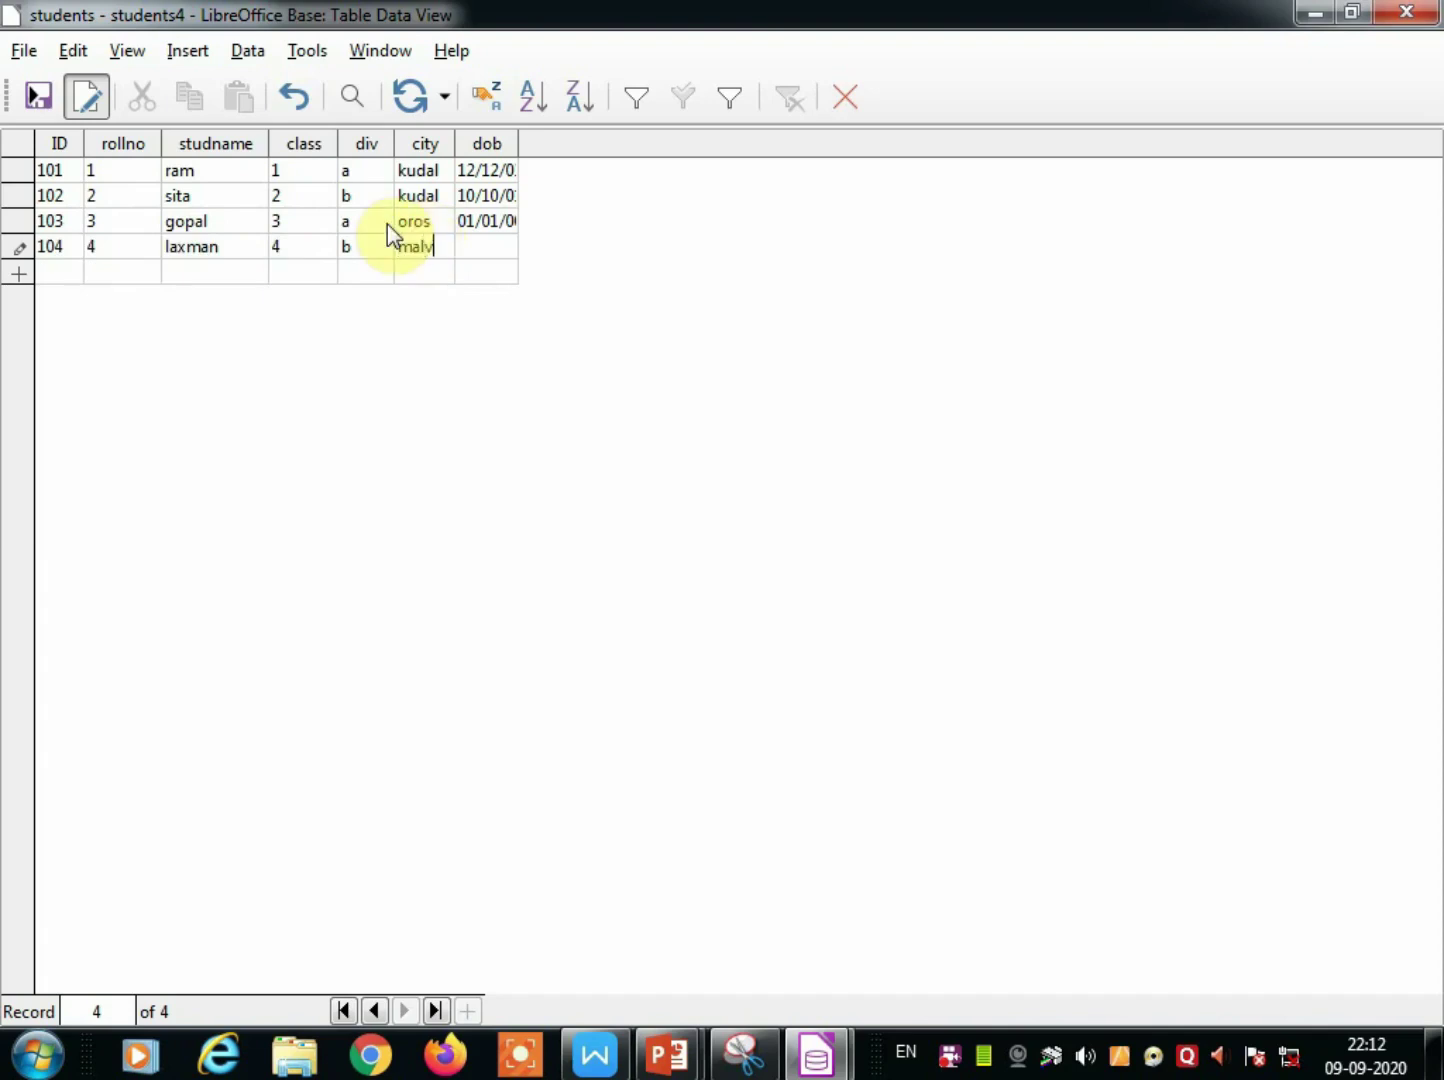
click(477, 248)
text(12/03/2)
text(003)
click(61, 271)
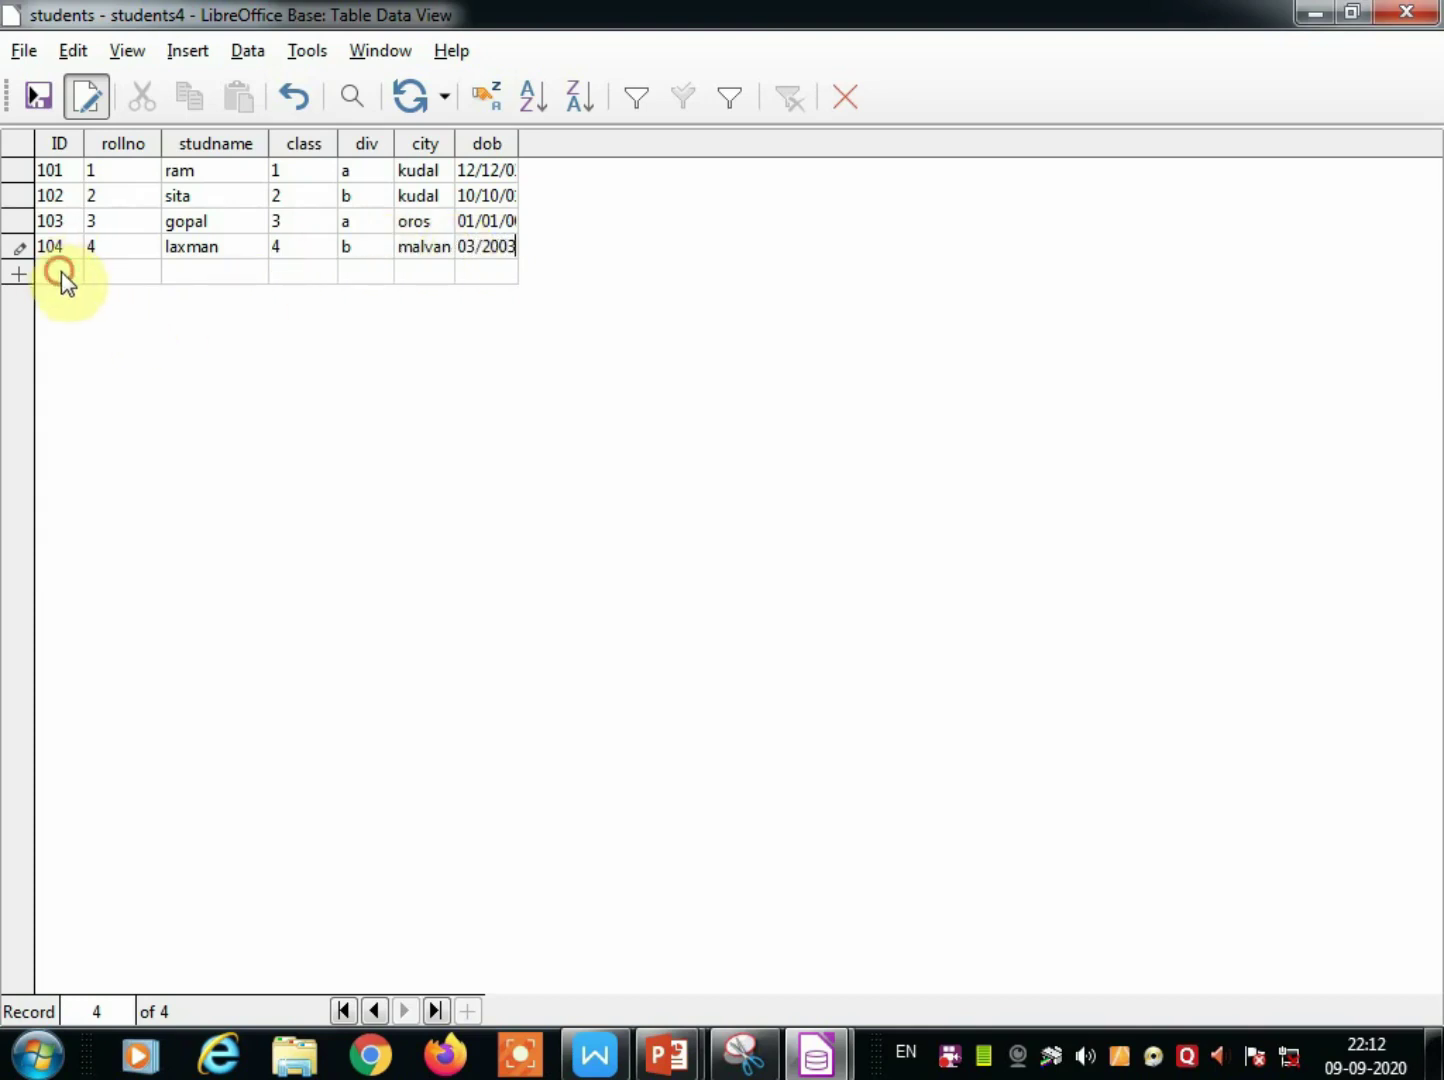
click(808, 676)
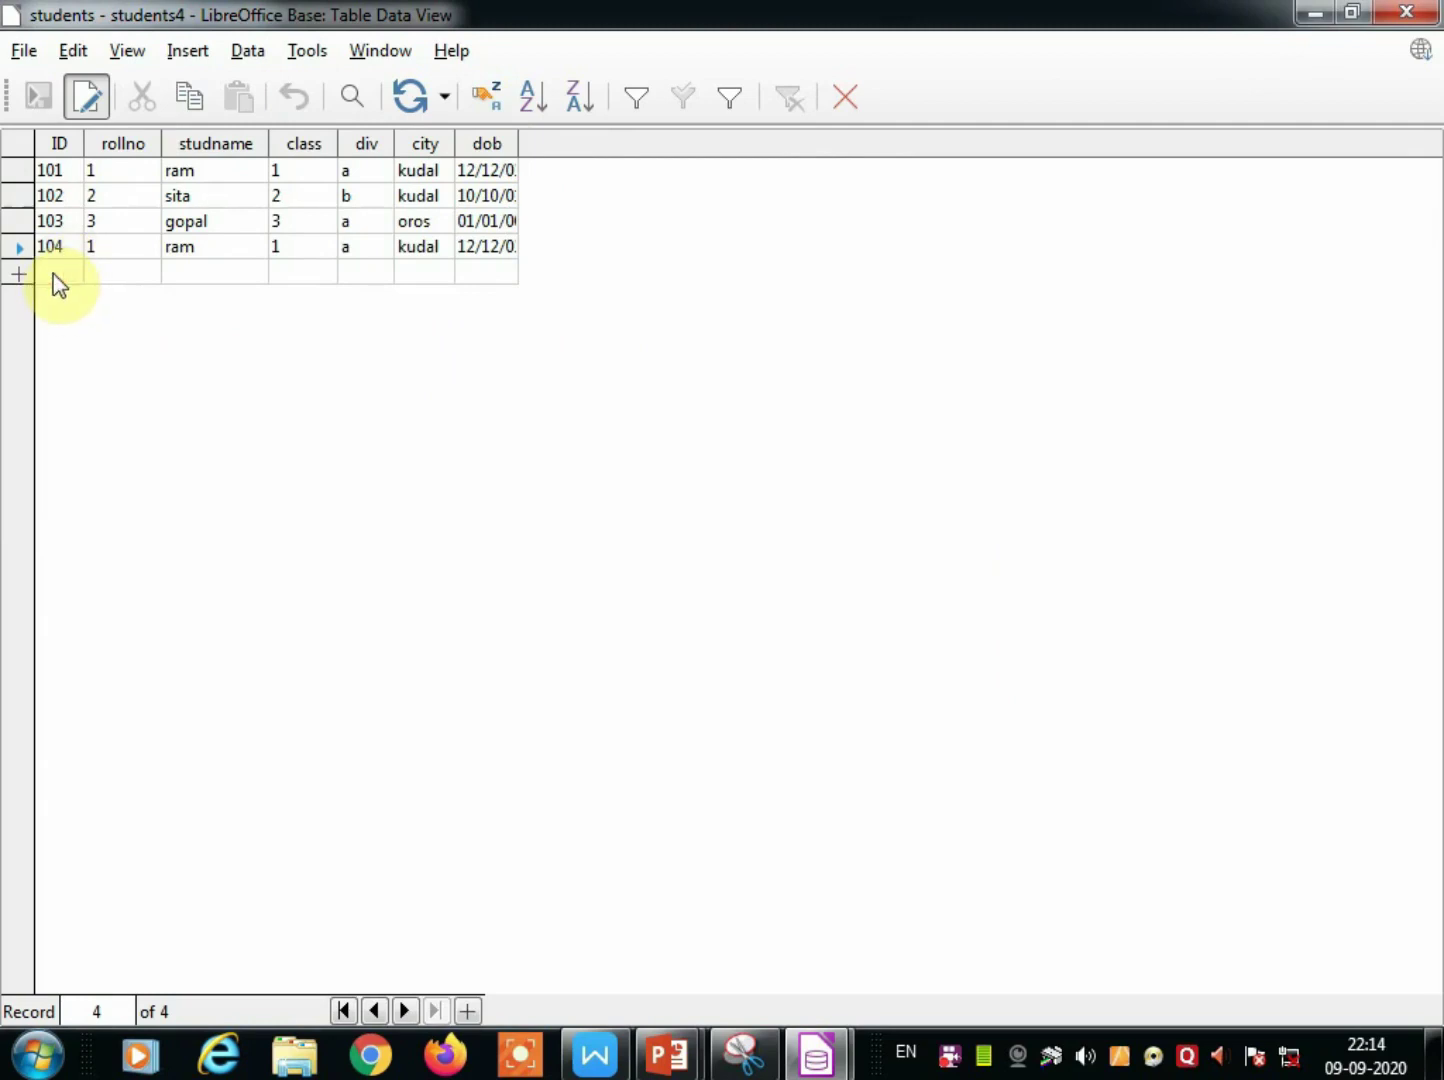
Start a new record with rollno 6 and studname zyx.
click(55, 274)
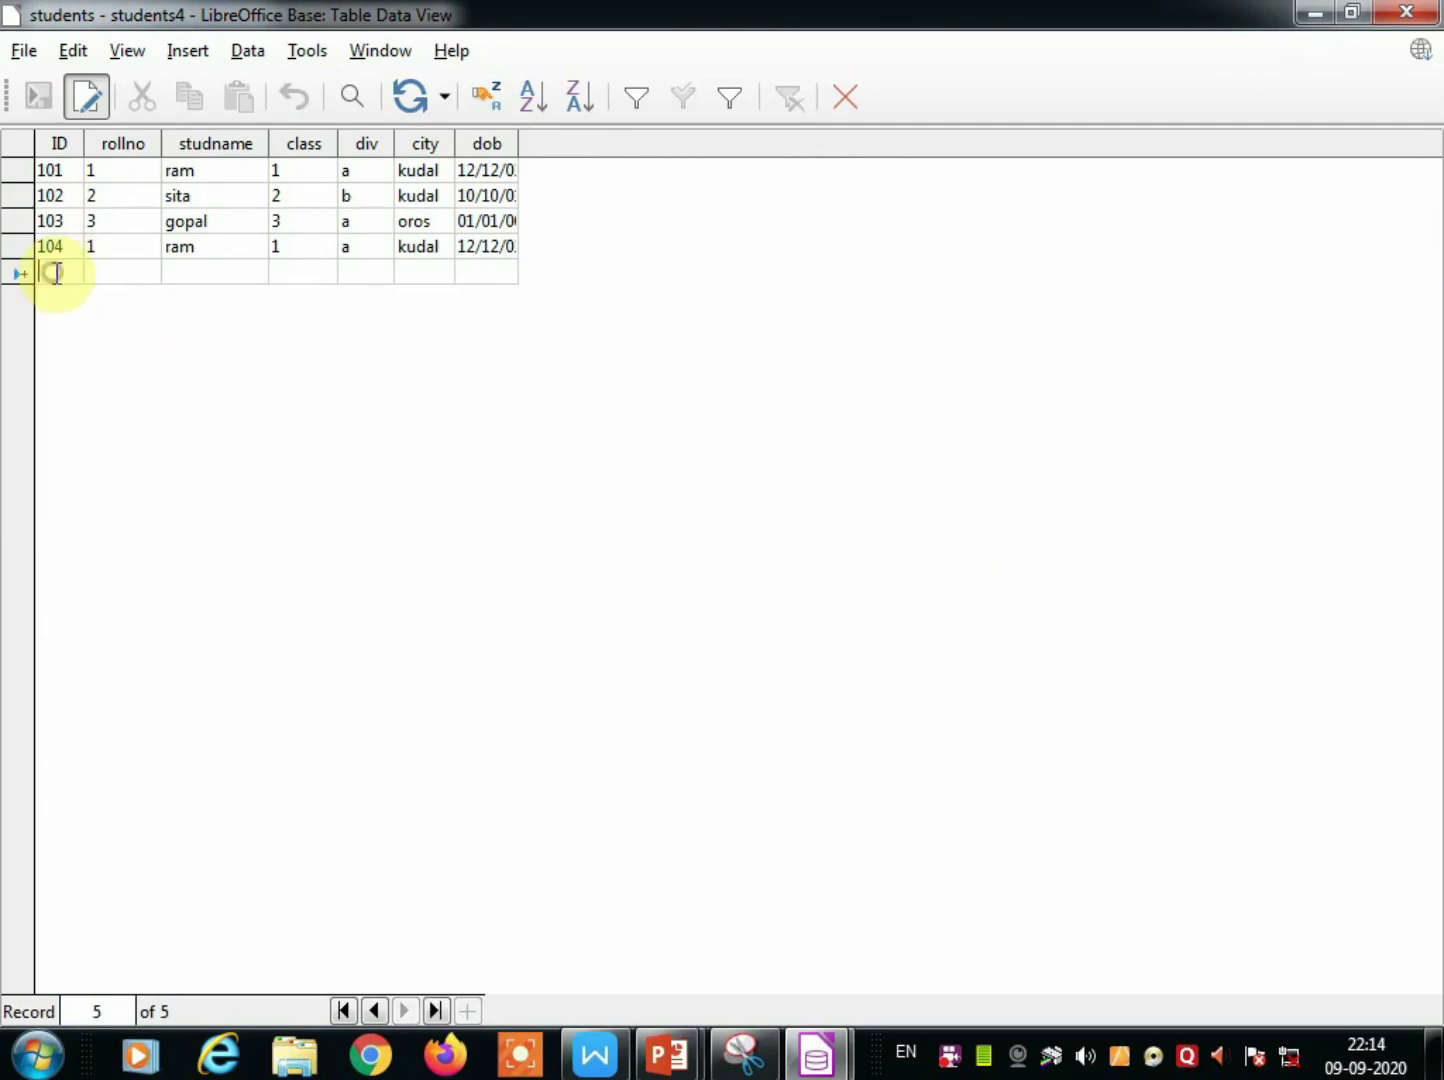
text(105)
key(Tab)
text(3)
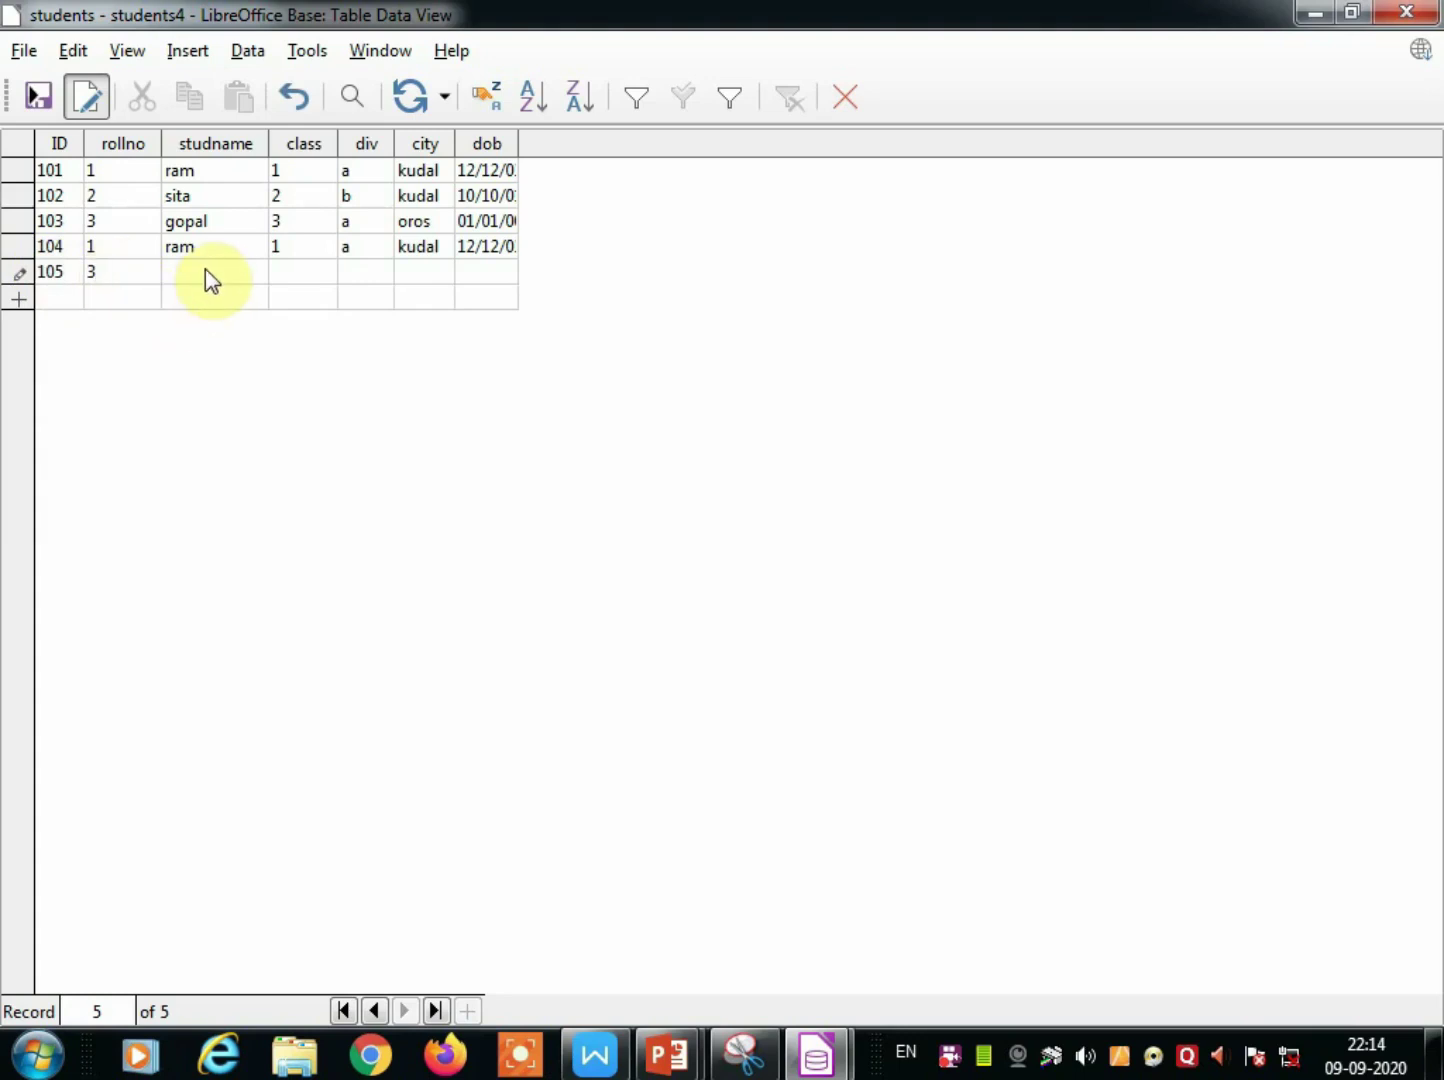
key(BackSpace)
text(6)
click(182, 268)
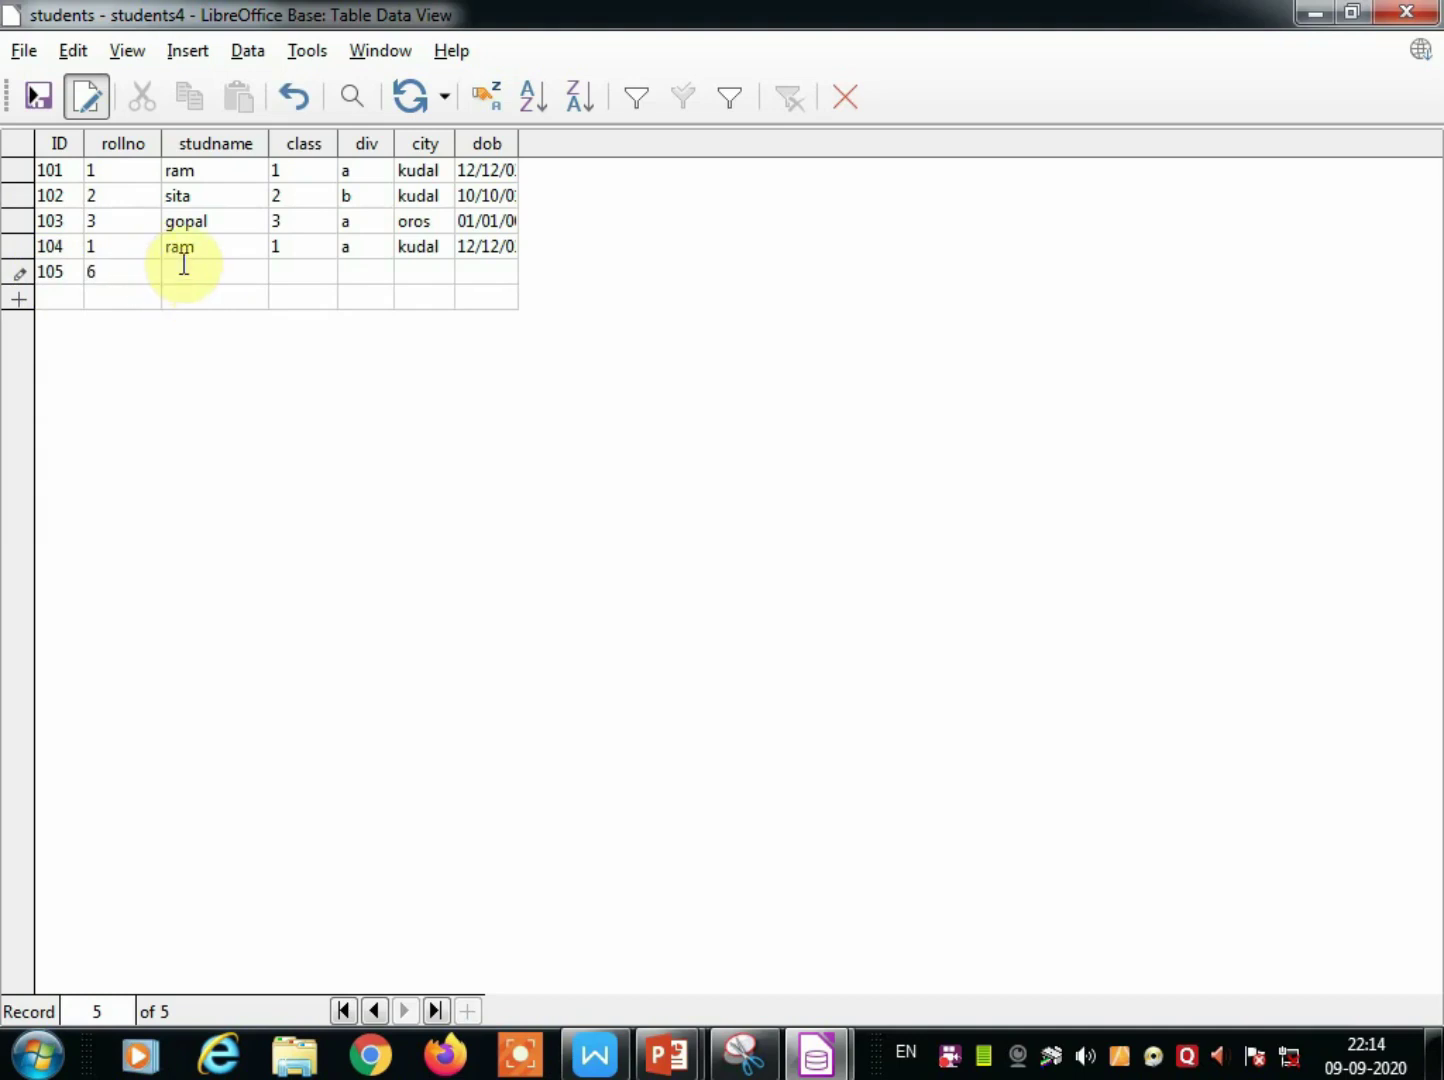
text(zyx)
Fill in class 6, div a, city kudal and dob 01/01/2003, then save the row.
click(289, 271)
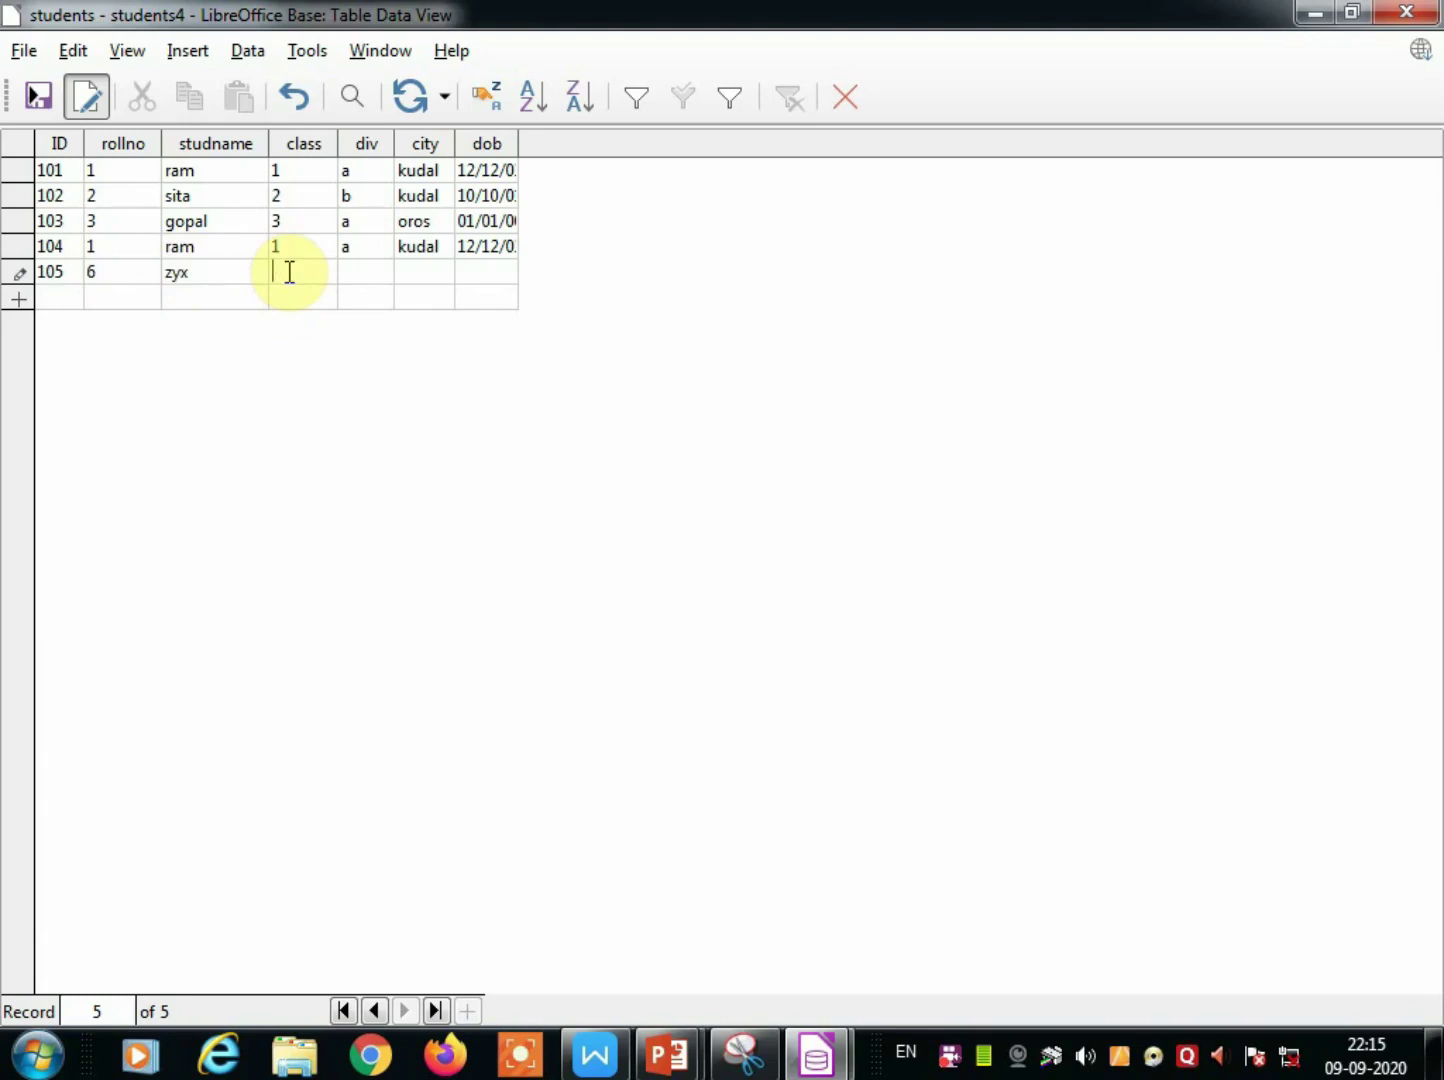
text(6)
click(355, 275)
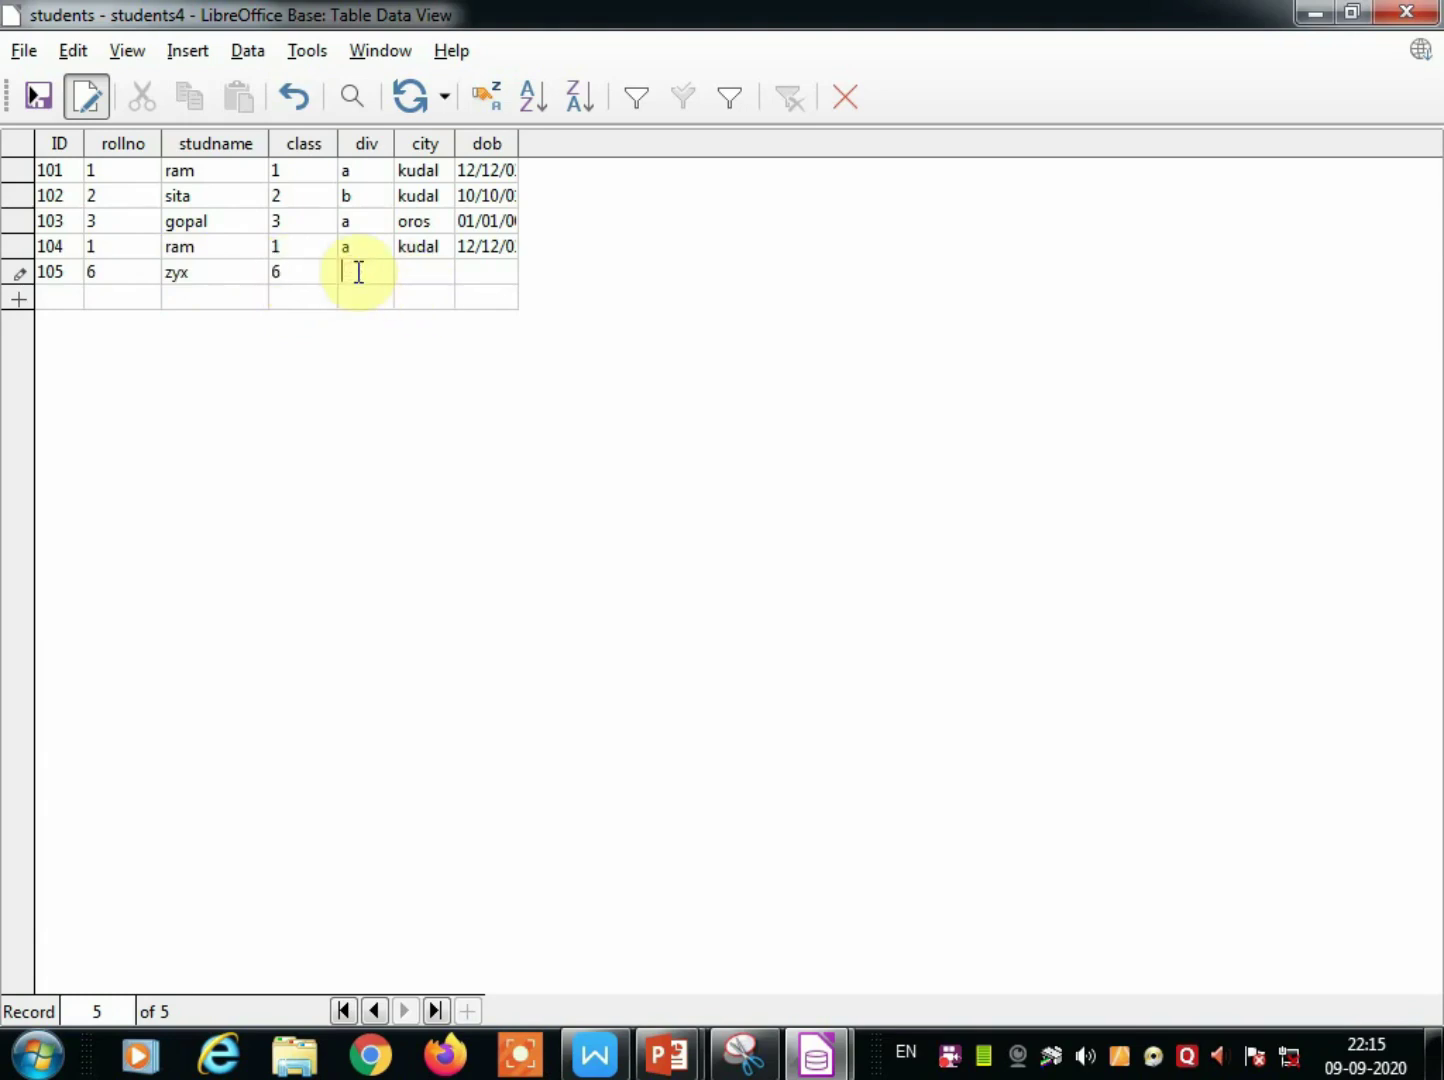
text(a)
click(425, 276)
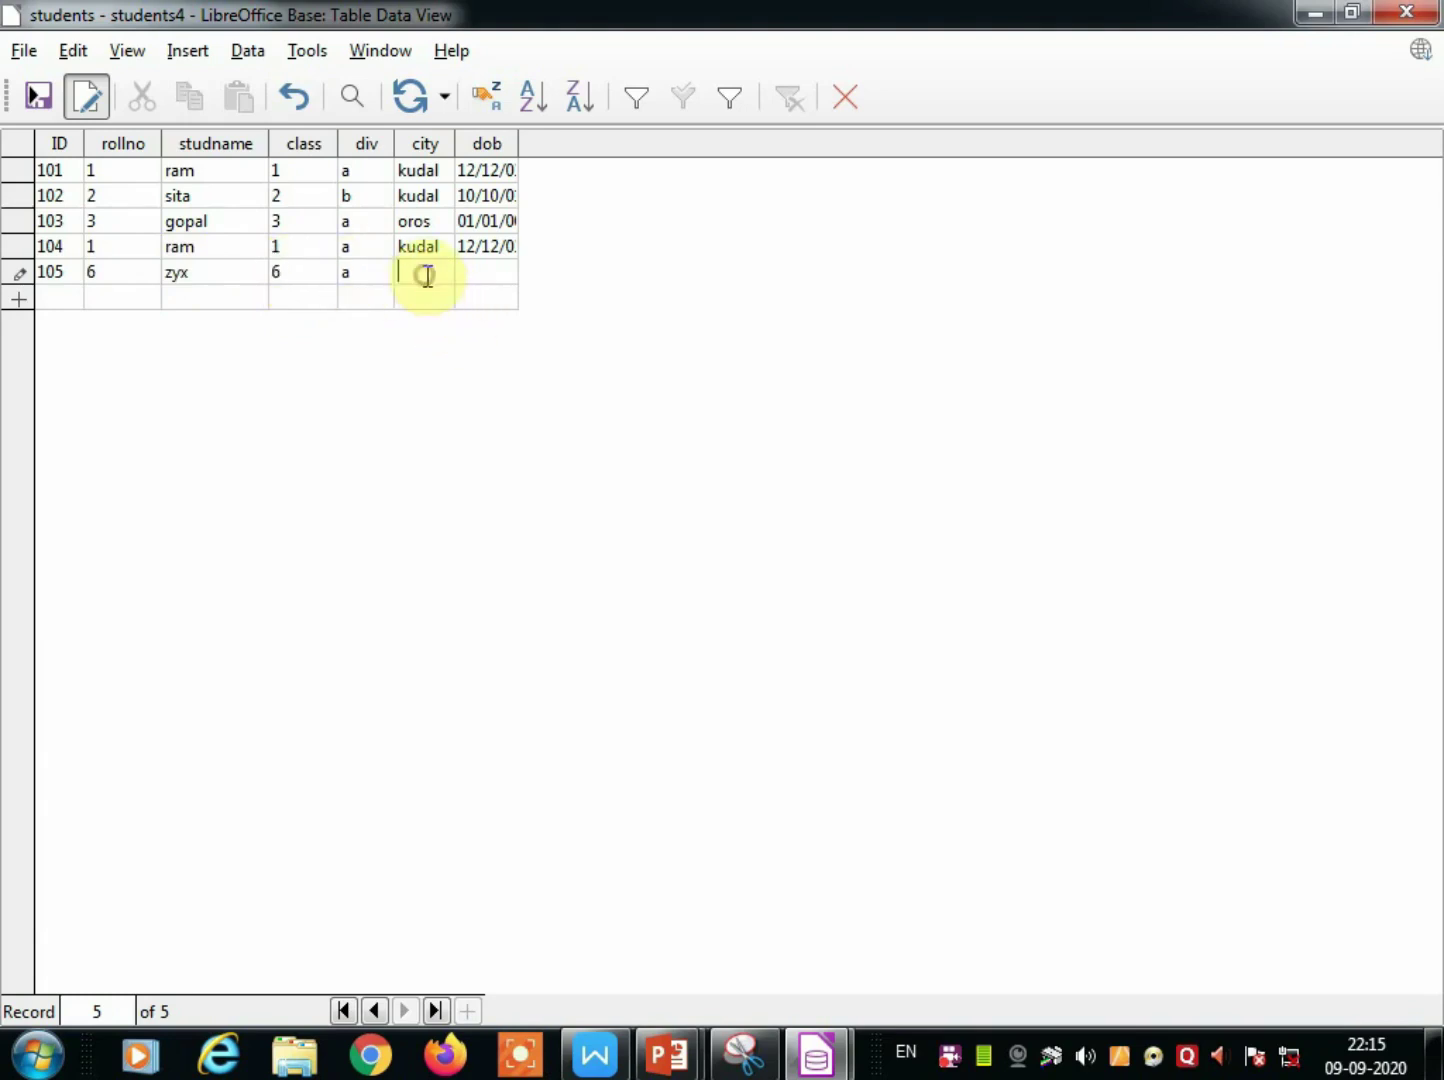
text(m)
key(BackSpace)
key(BackSpace)
text(kudal)
click(480, 272)
text(01/01/)
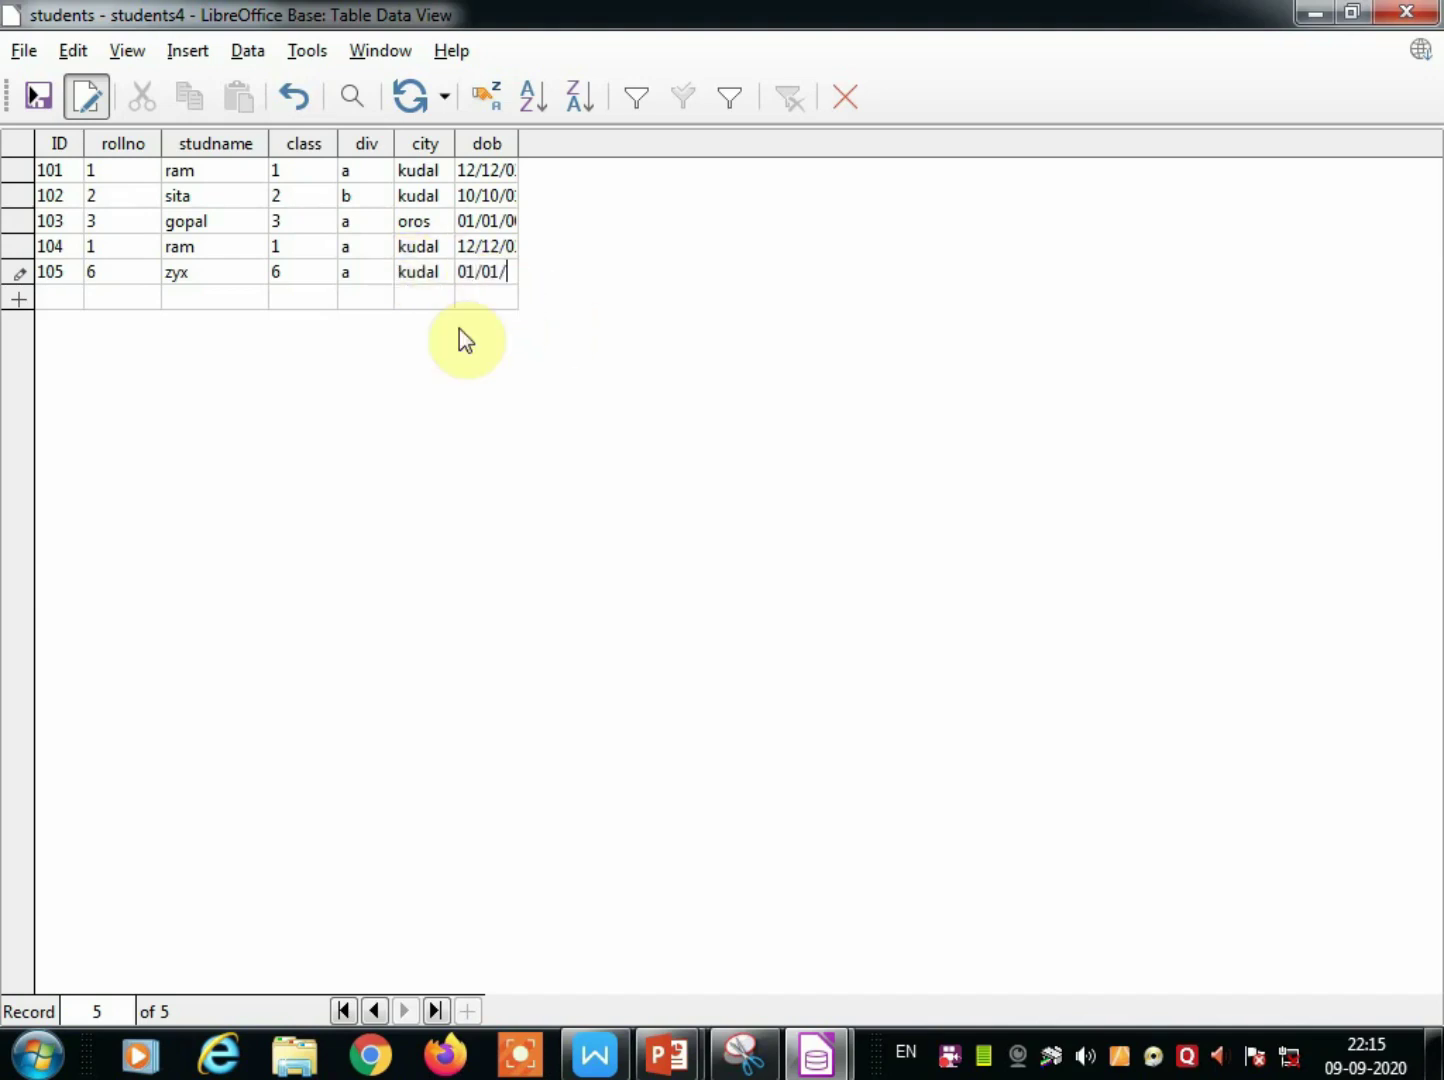
key(BackSpace)
key(BackSpace)
key(BackSpace)
text(2003)
click(72, 298)
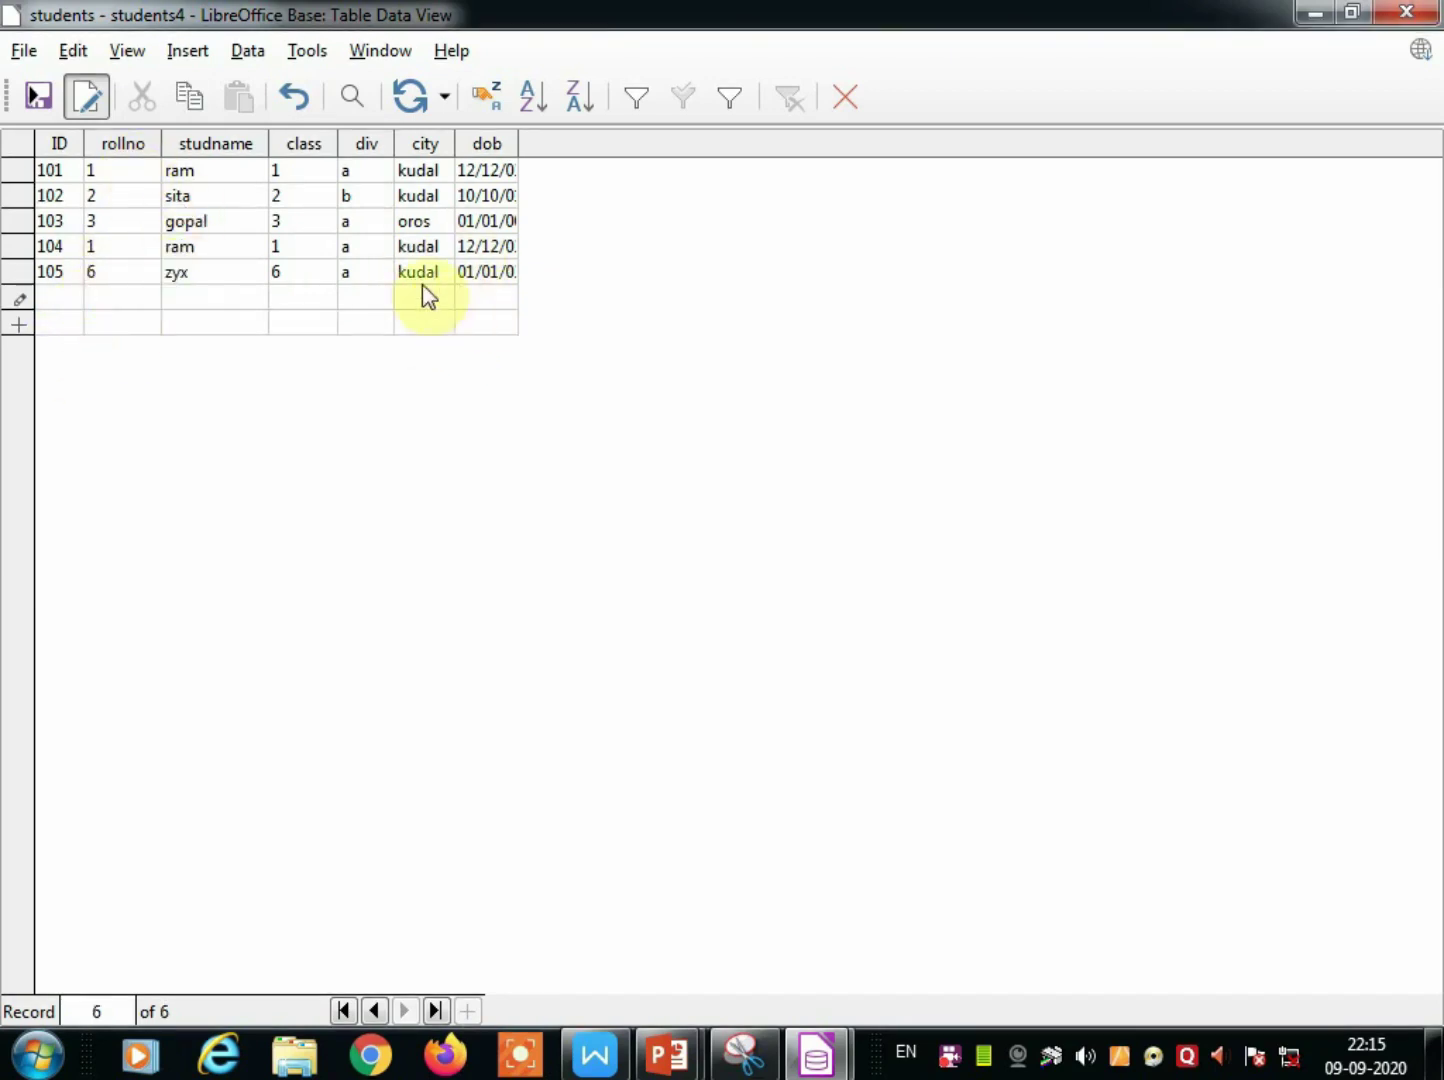
Close the table saving the record, reopen and close it to check, then show Forms.
click(842, 98)
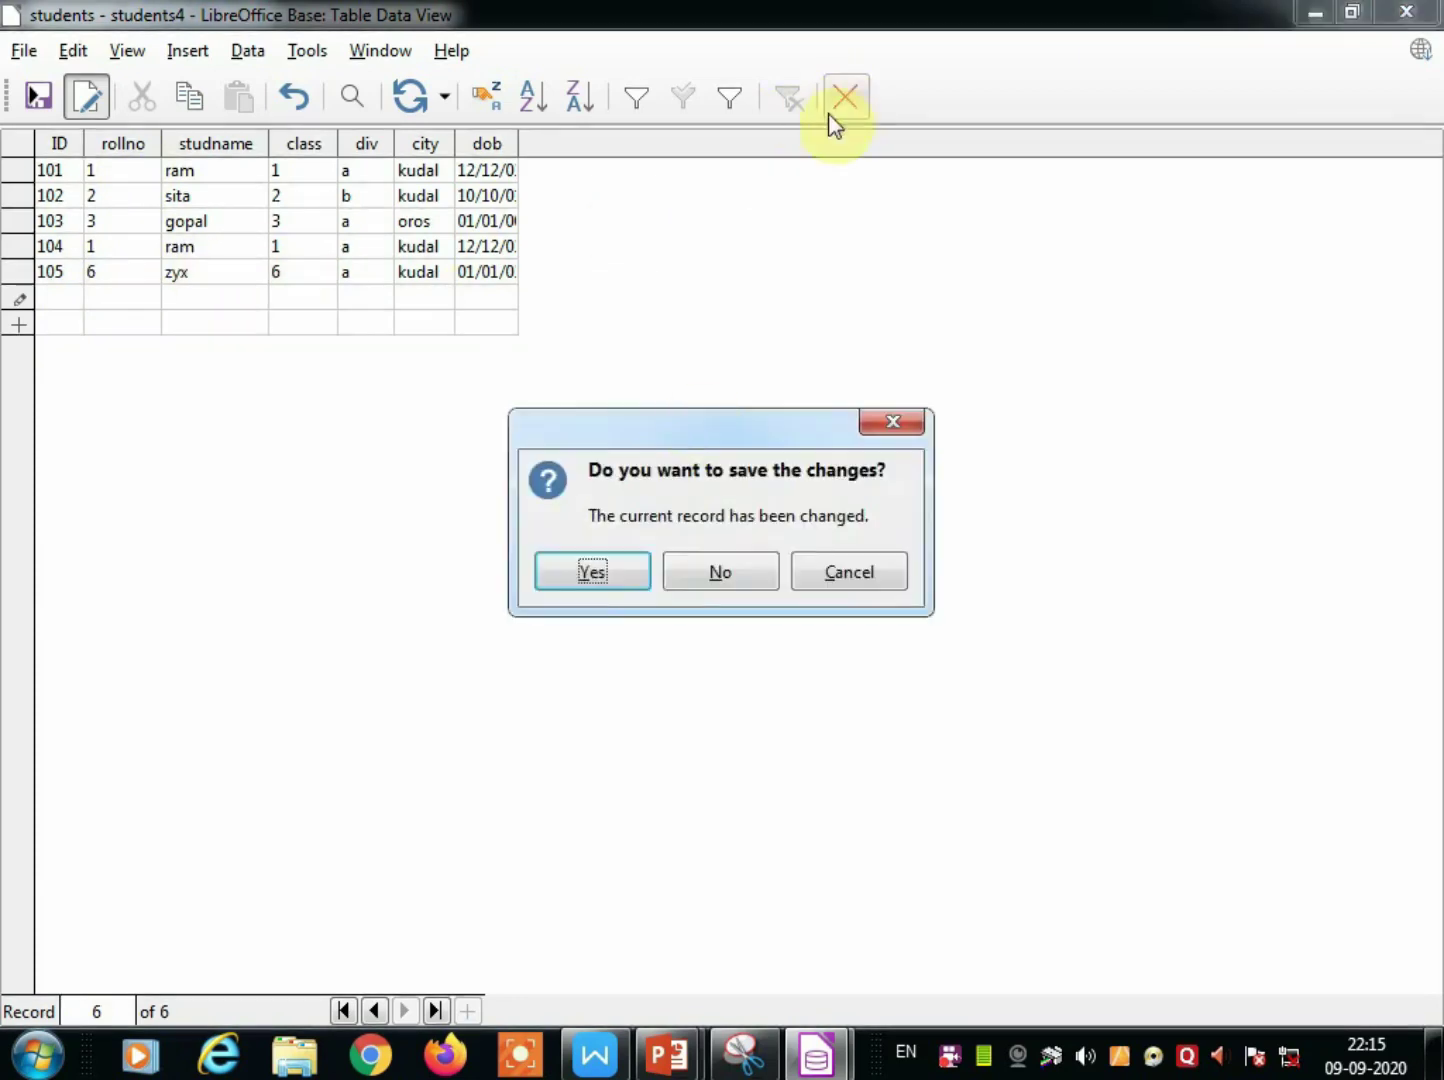
click(615, 572)
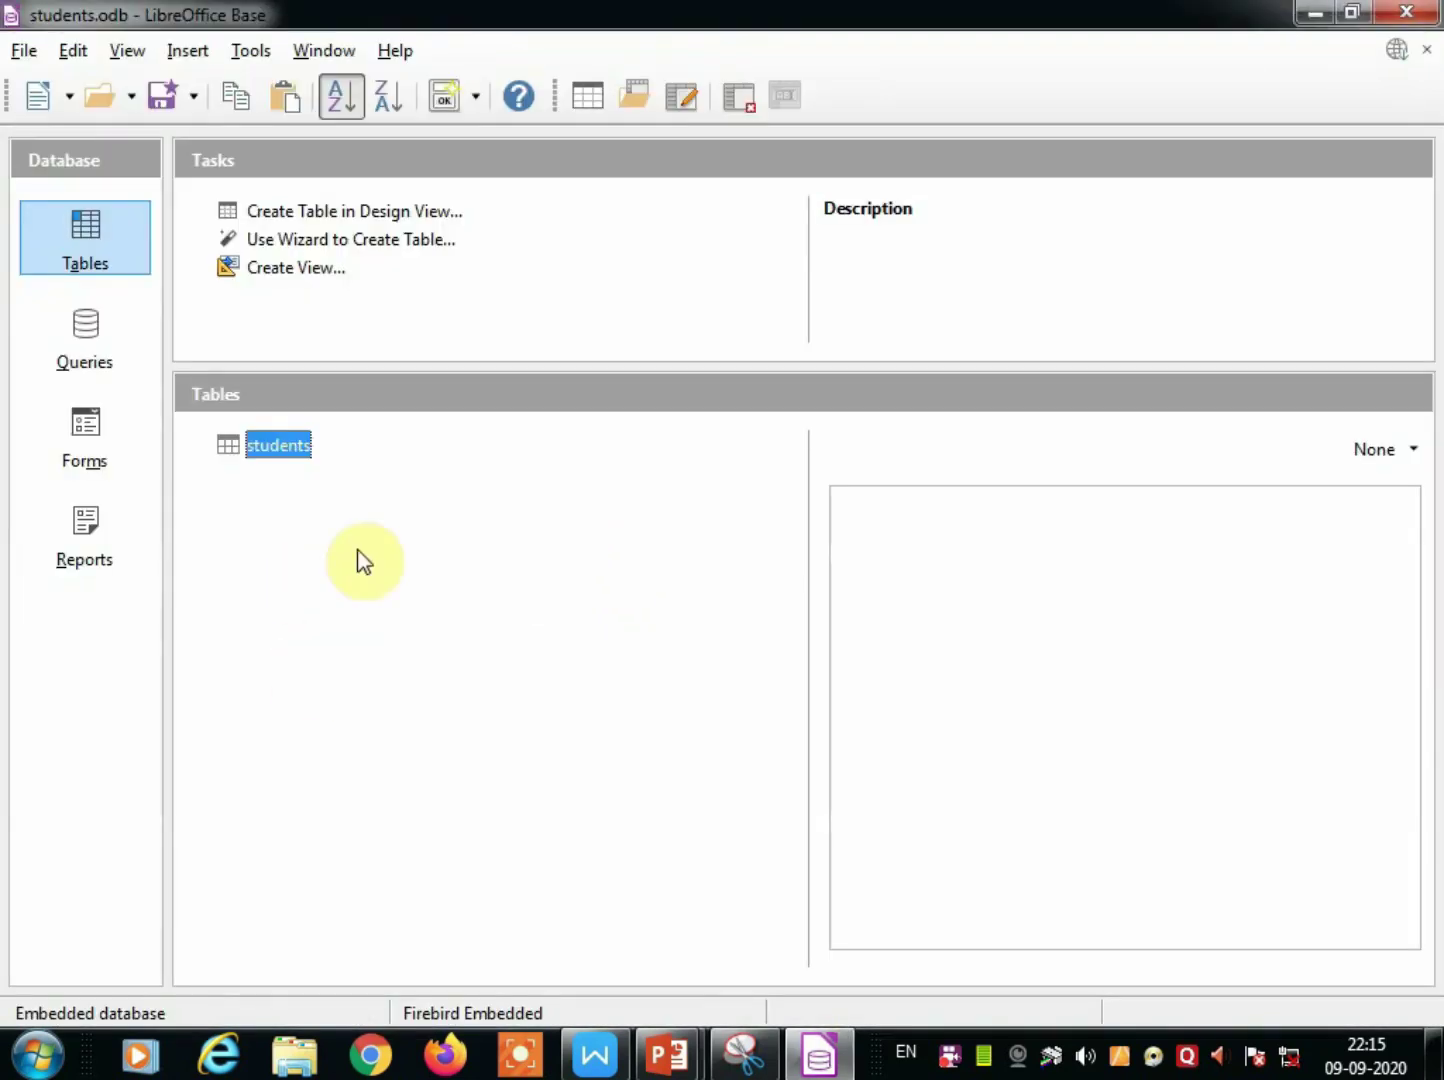
double_click(236, 452)
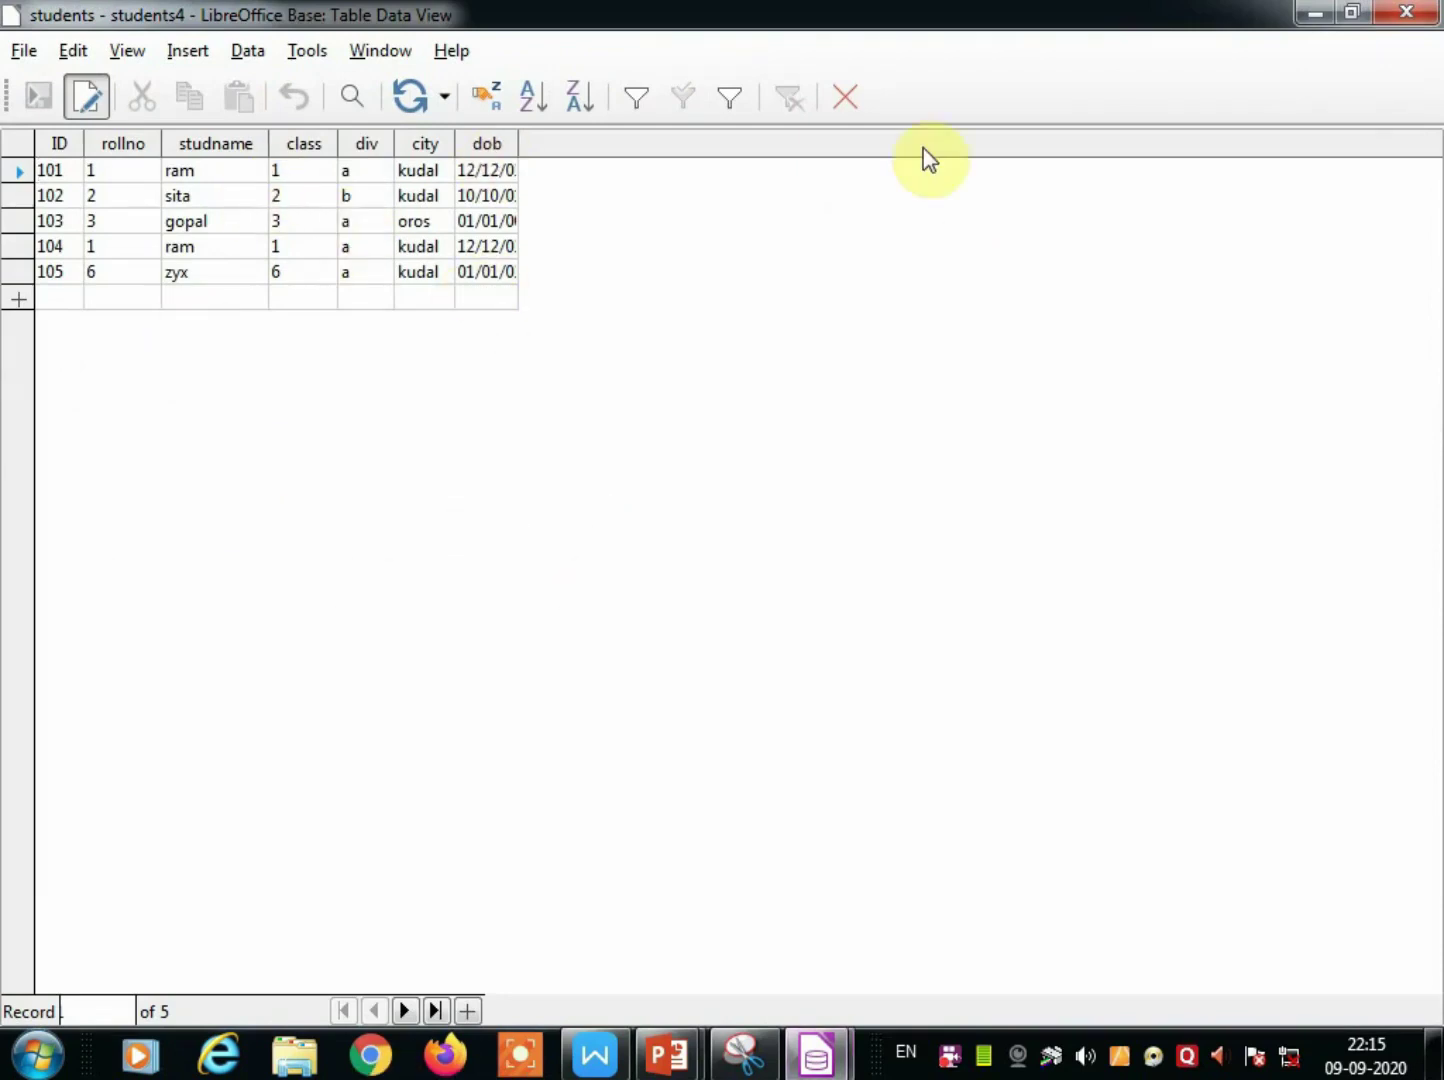
click(846, 99)
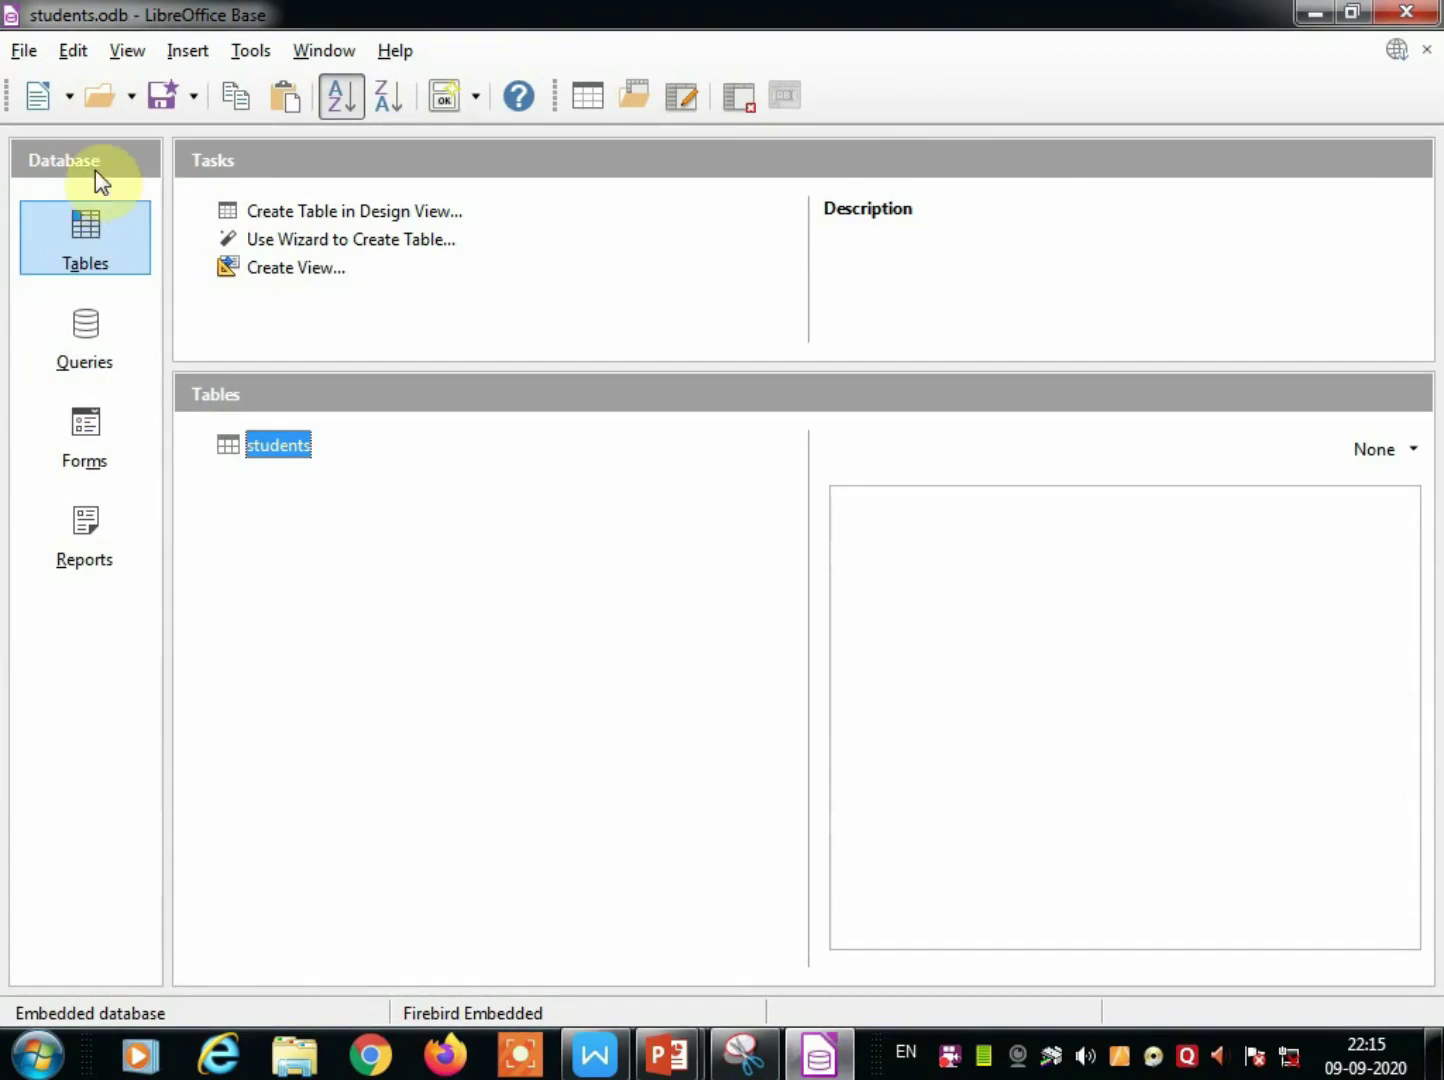
click(81, 452)
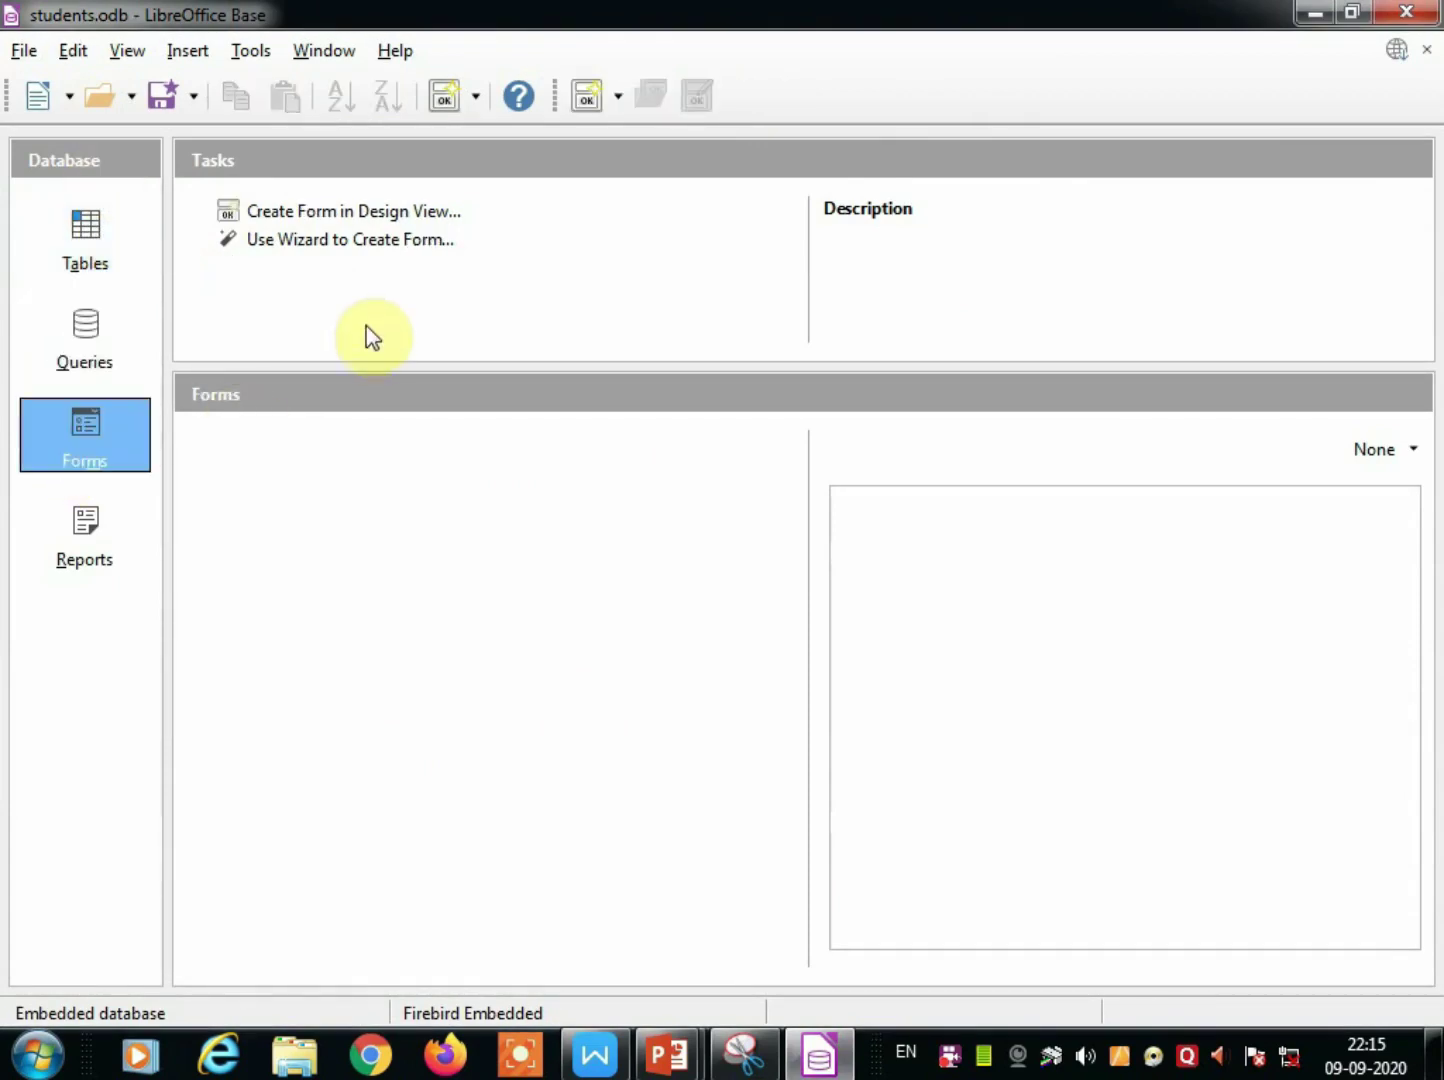
Start the Form Wizard, dismiss the tip, and choose the students table as source.
click(338, 242)
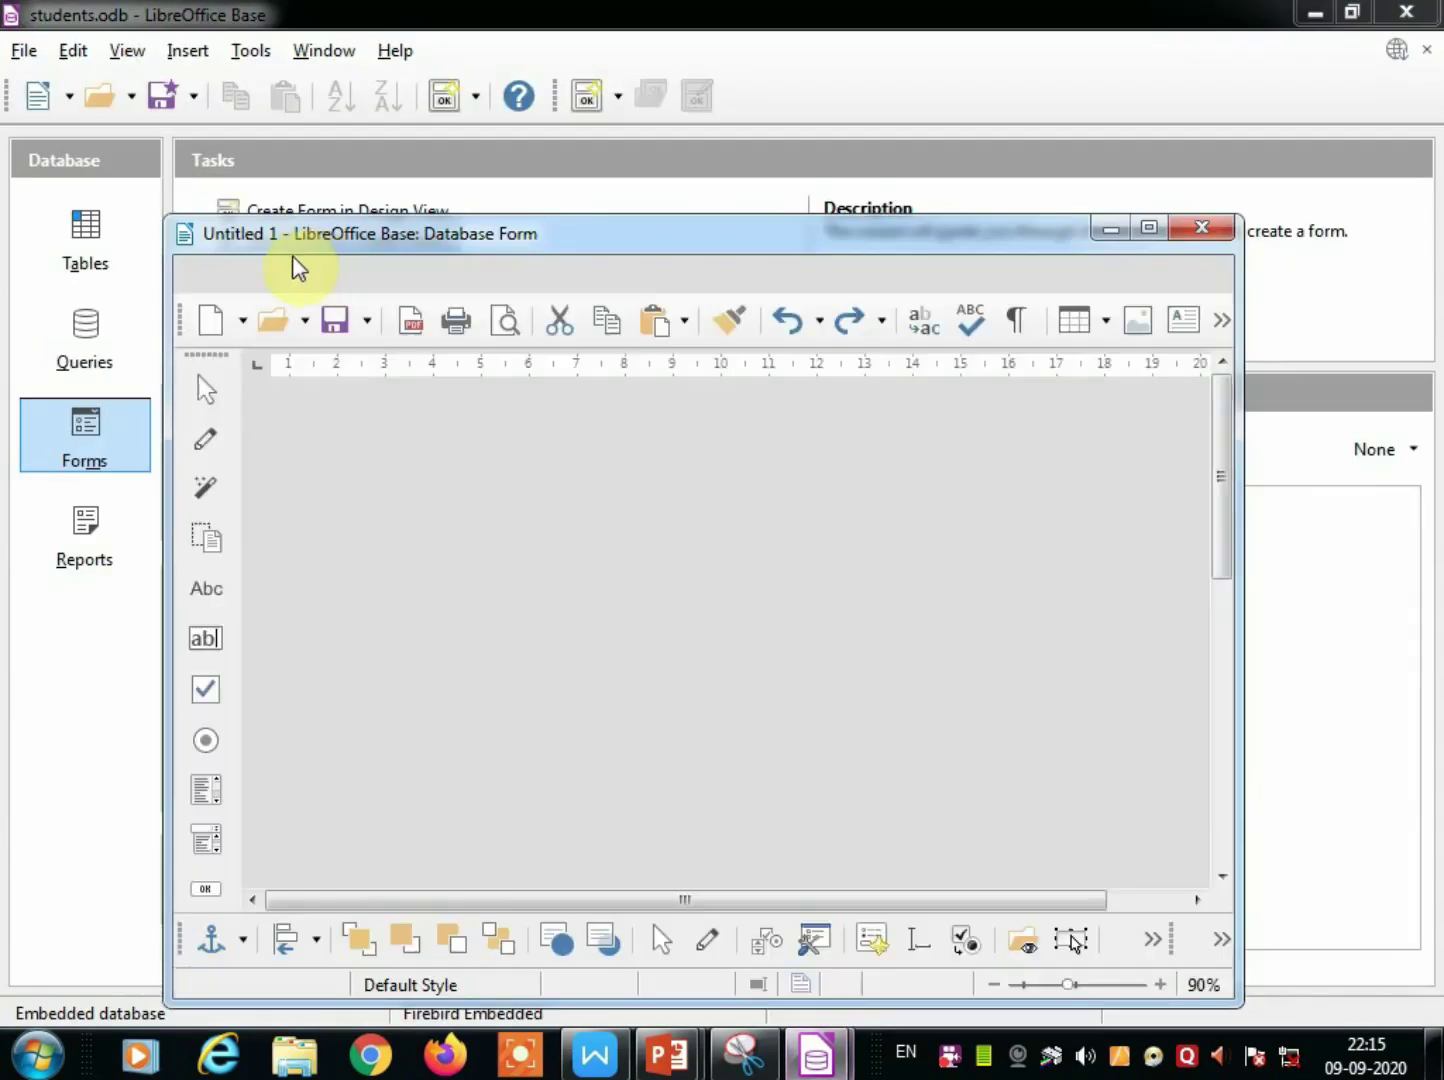
drag(565, 232, 518, 143)
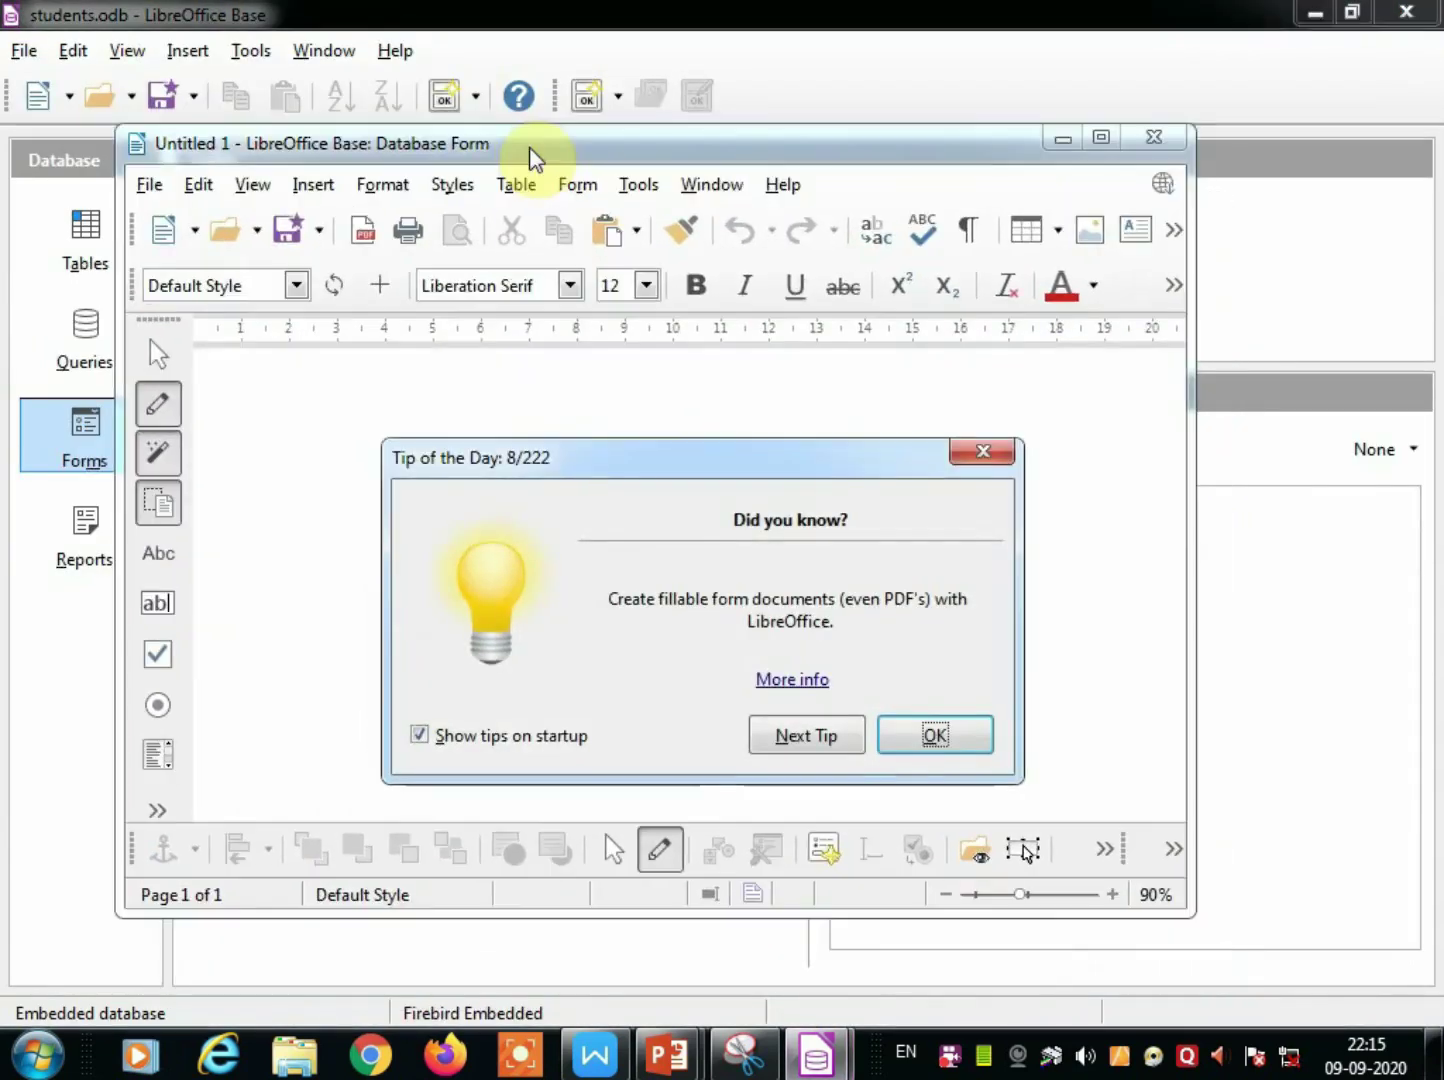
click(920, 736)
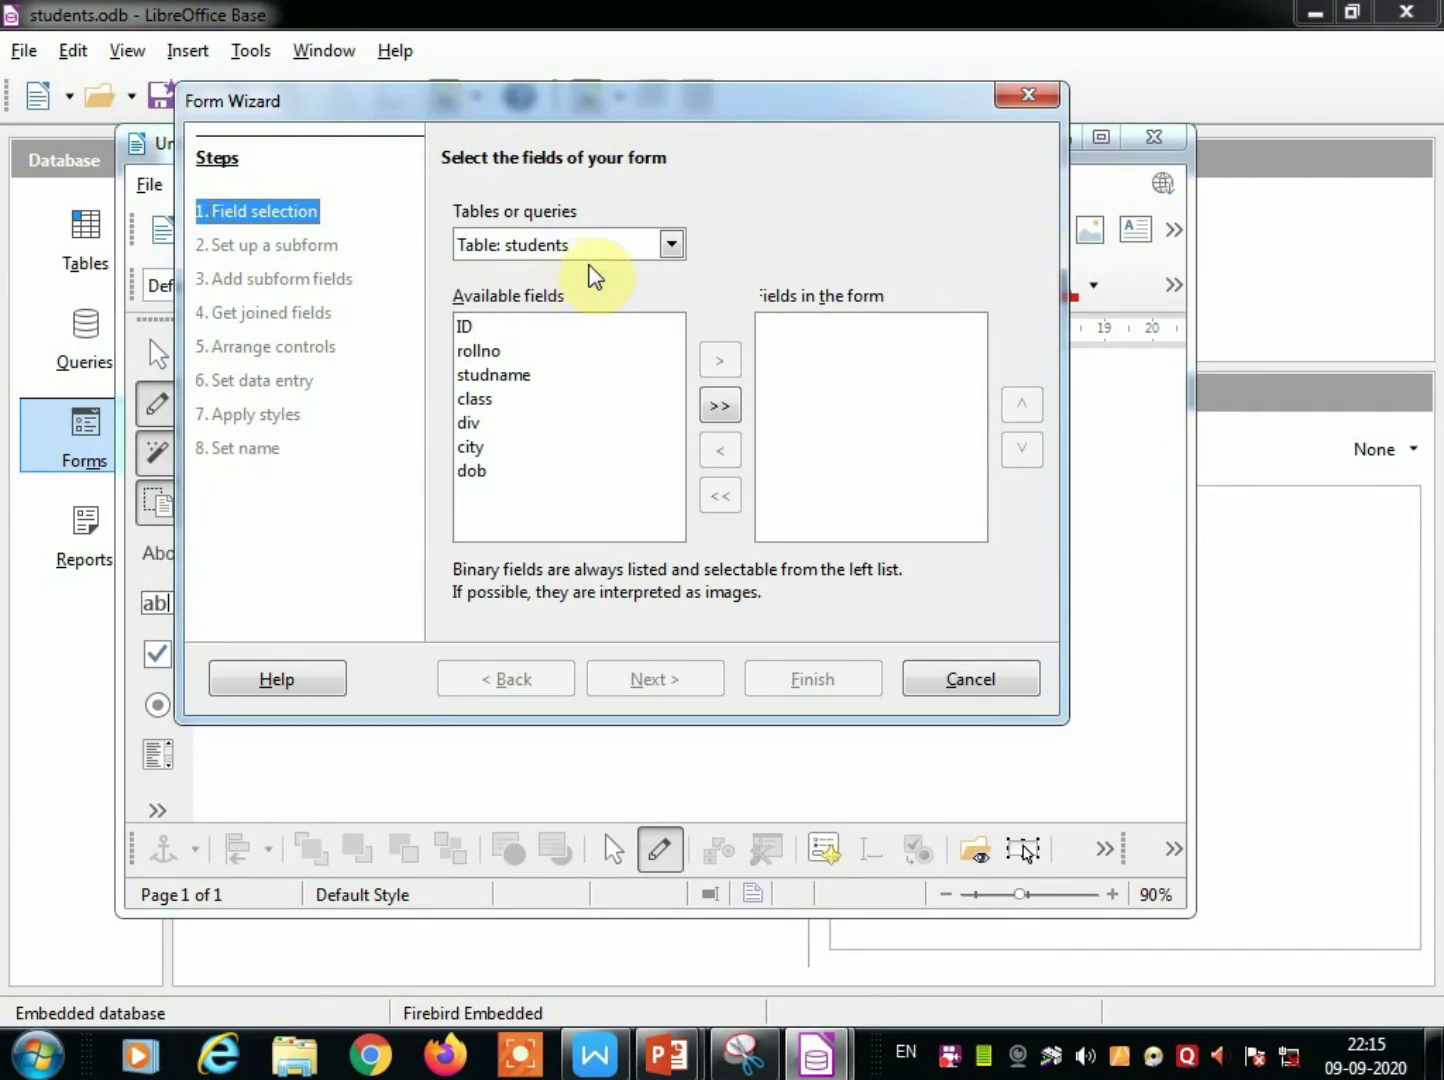
click(638, 252)
click(632, 272)
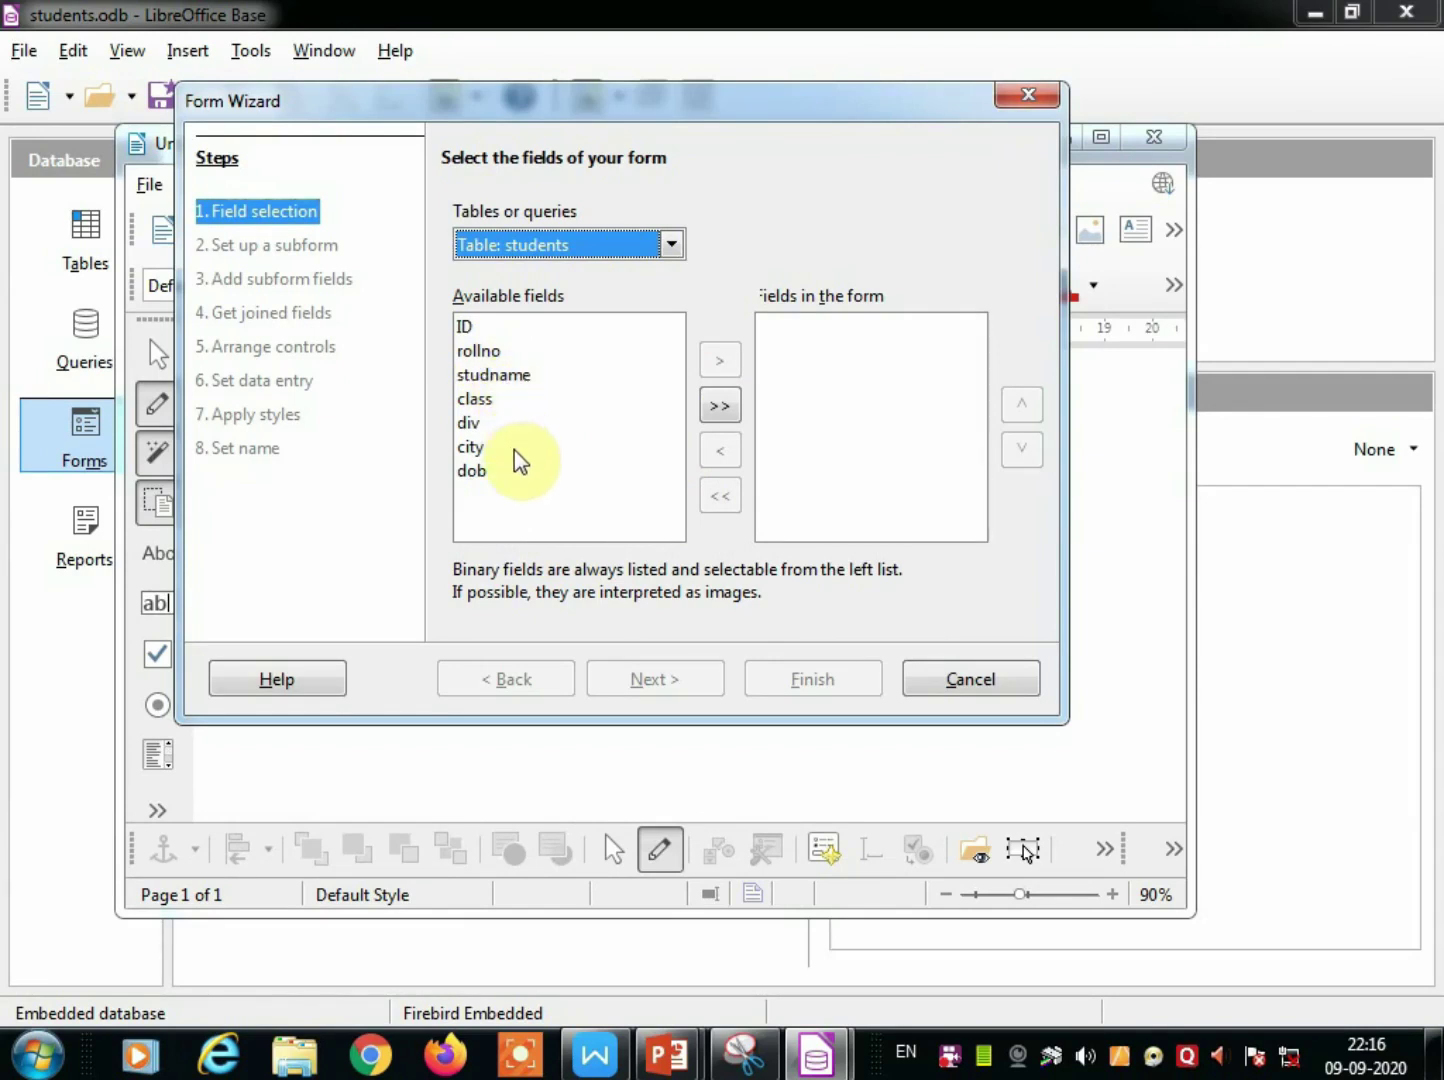
Add all seven fields (ID, rollno, studname, class, div, city, dob) and advance to subforms.
click(474, 354)
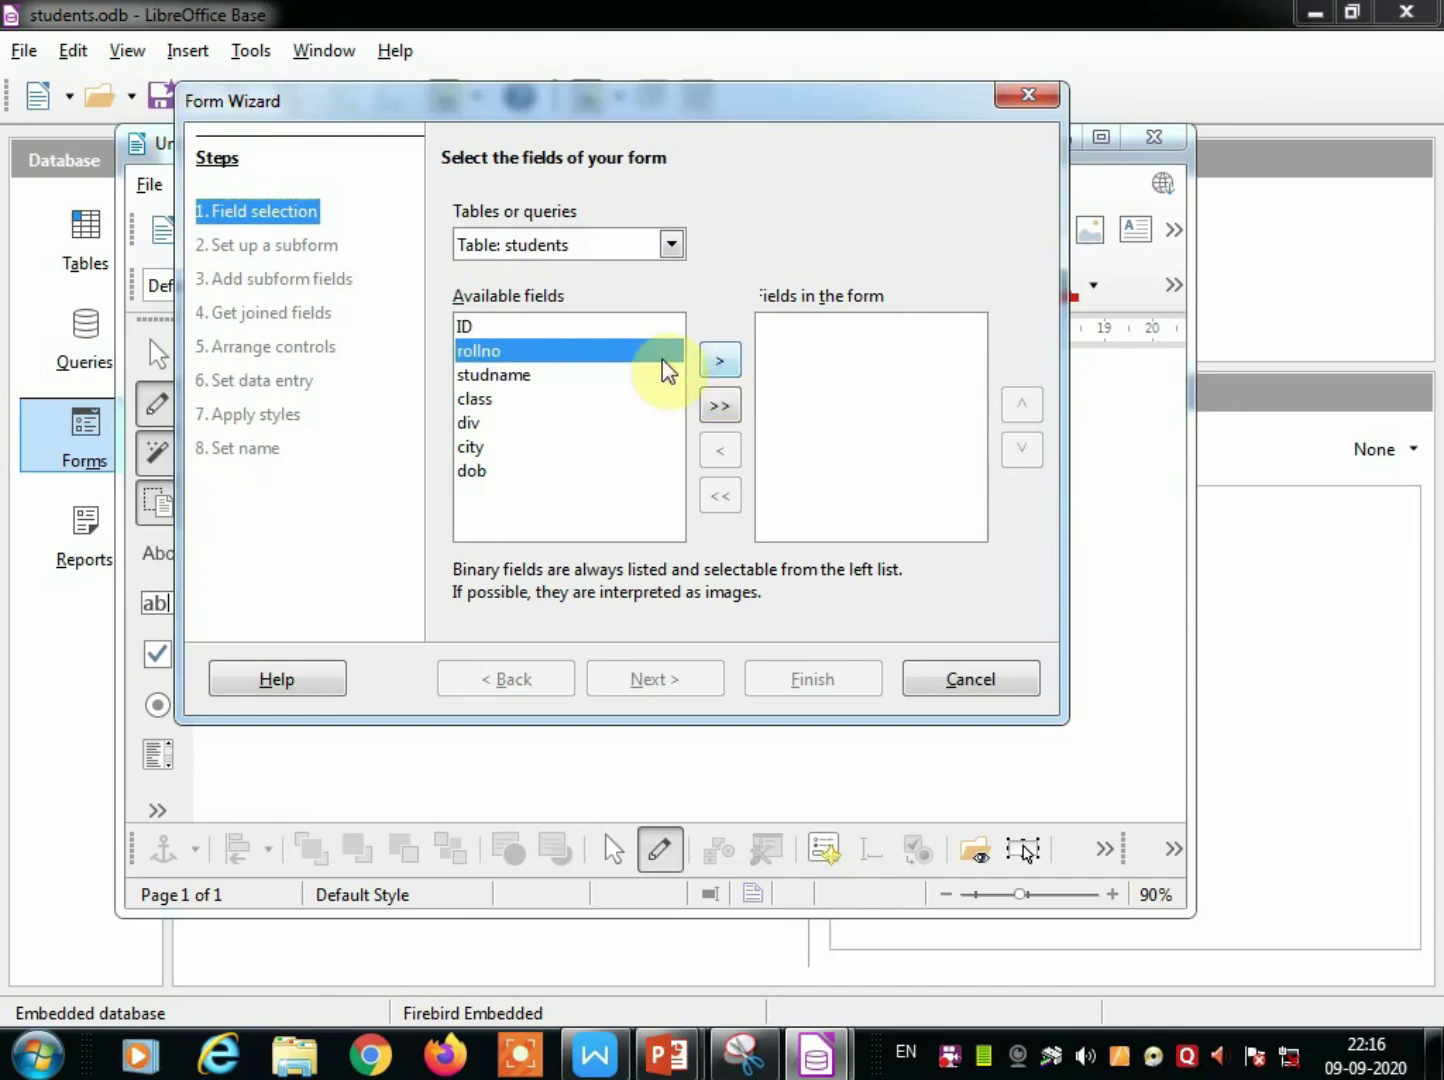
click(520, 327)
click(720, 368)
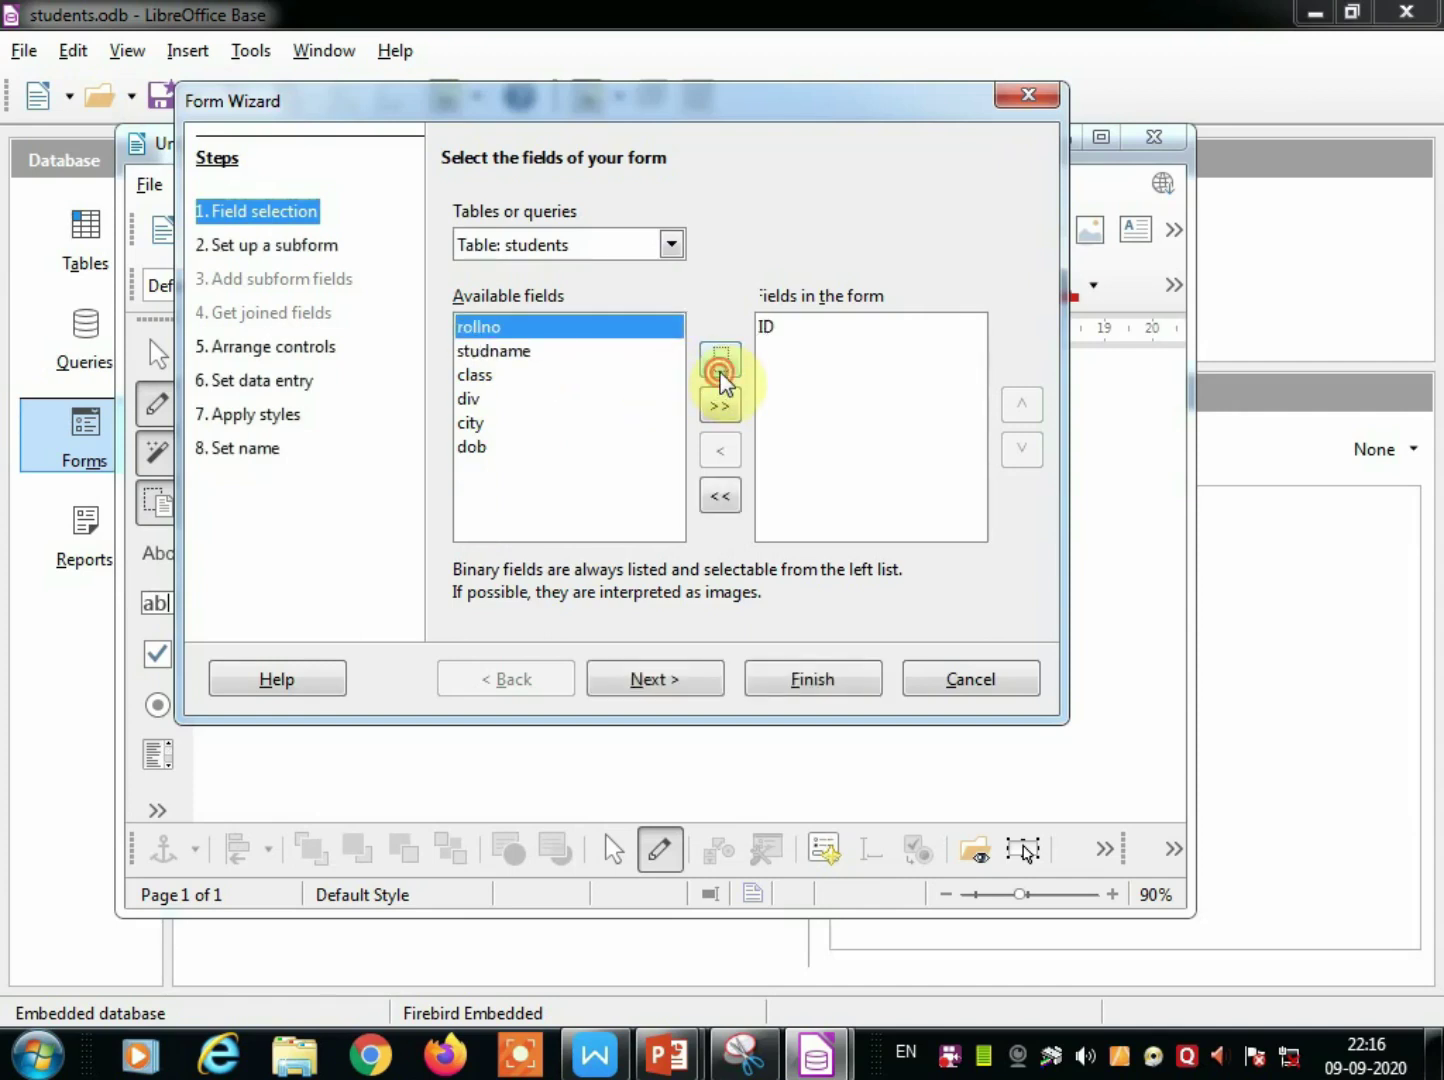
click(720, 372)
click(721, 362)
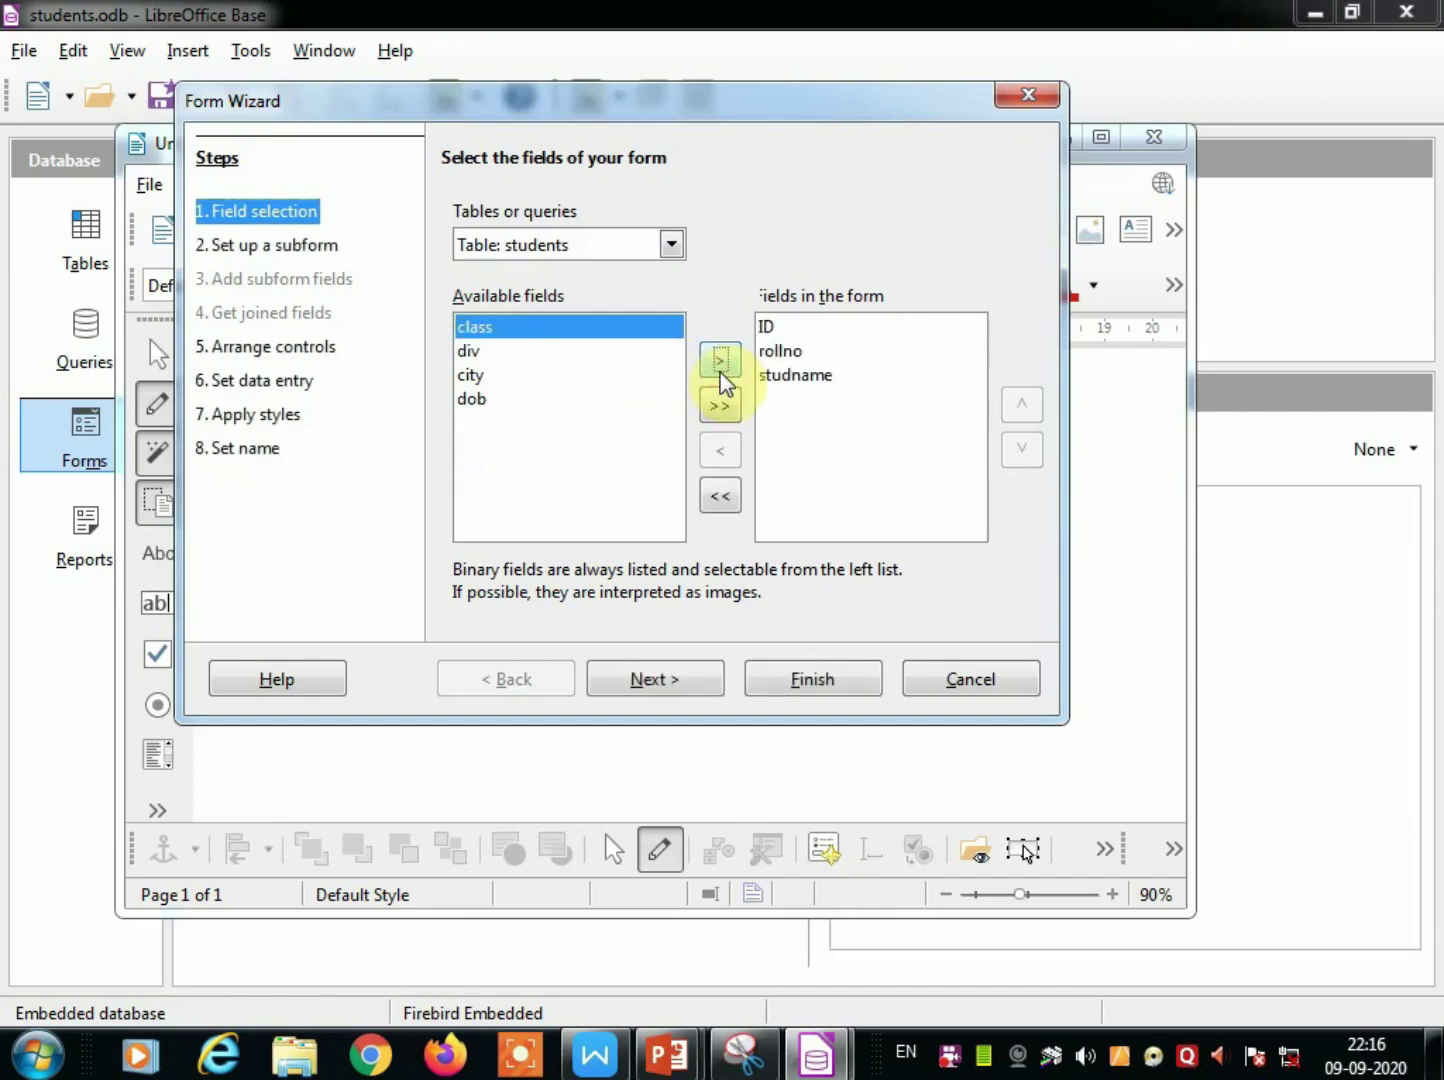
click(720, 370)
click(720, 372)
click(718, 370)
click(716, 370)
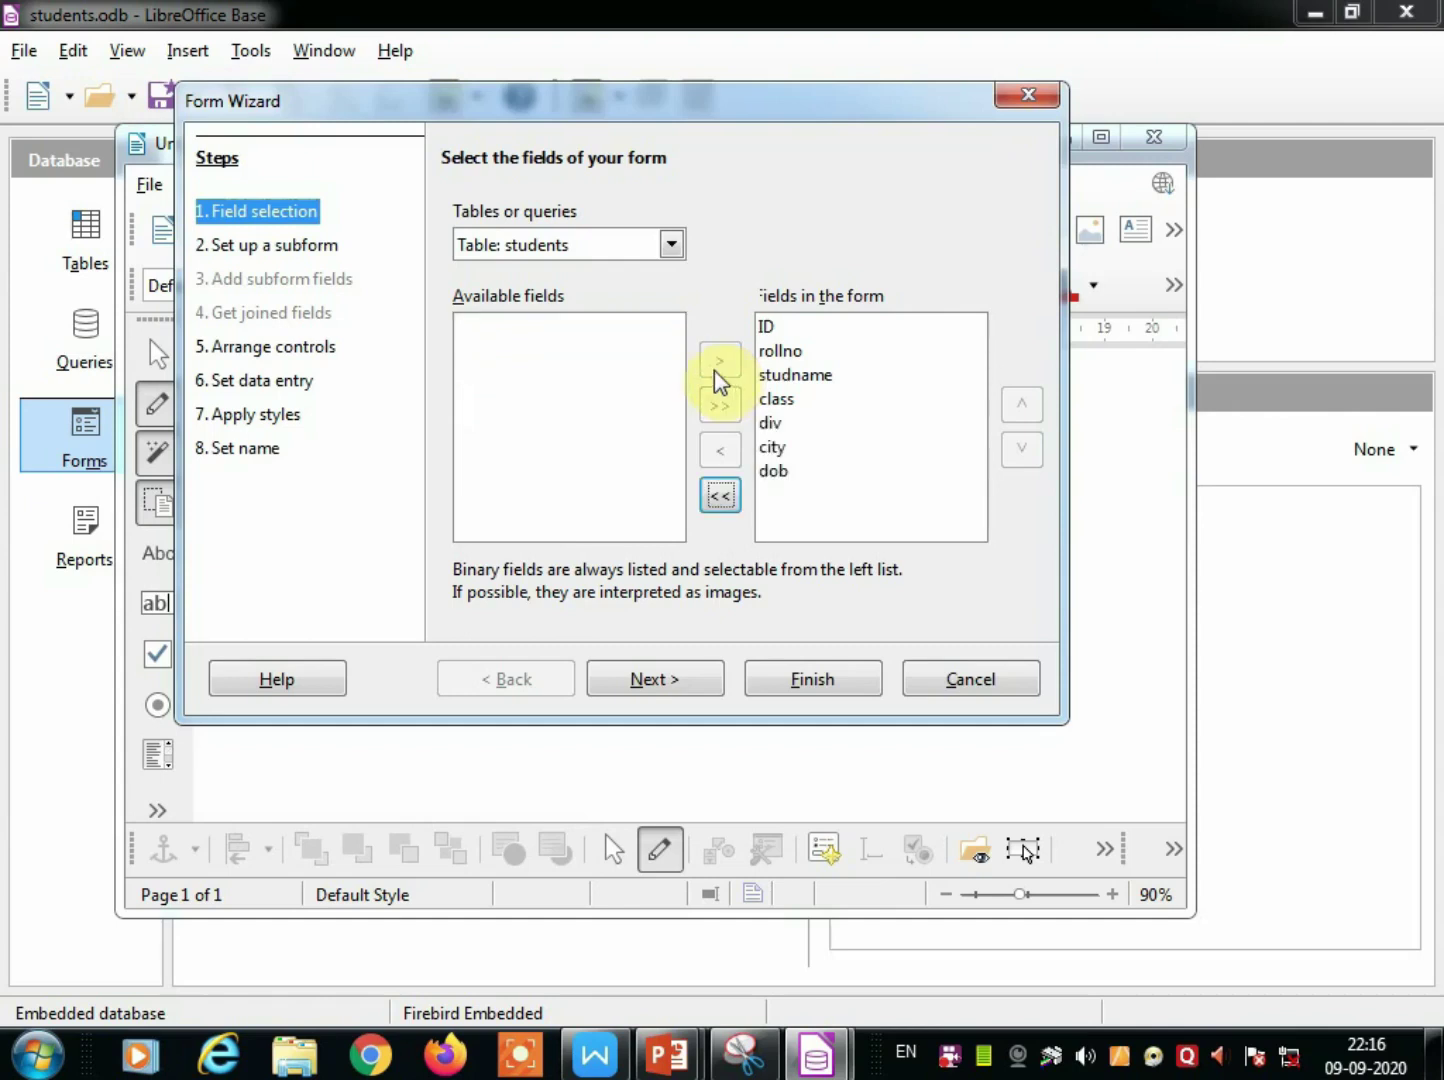
click(688, 682)
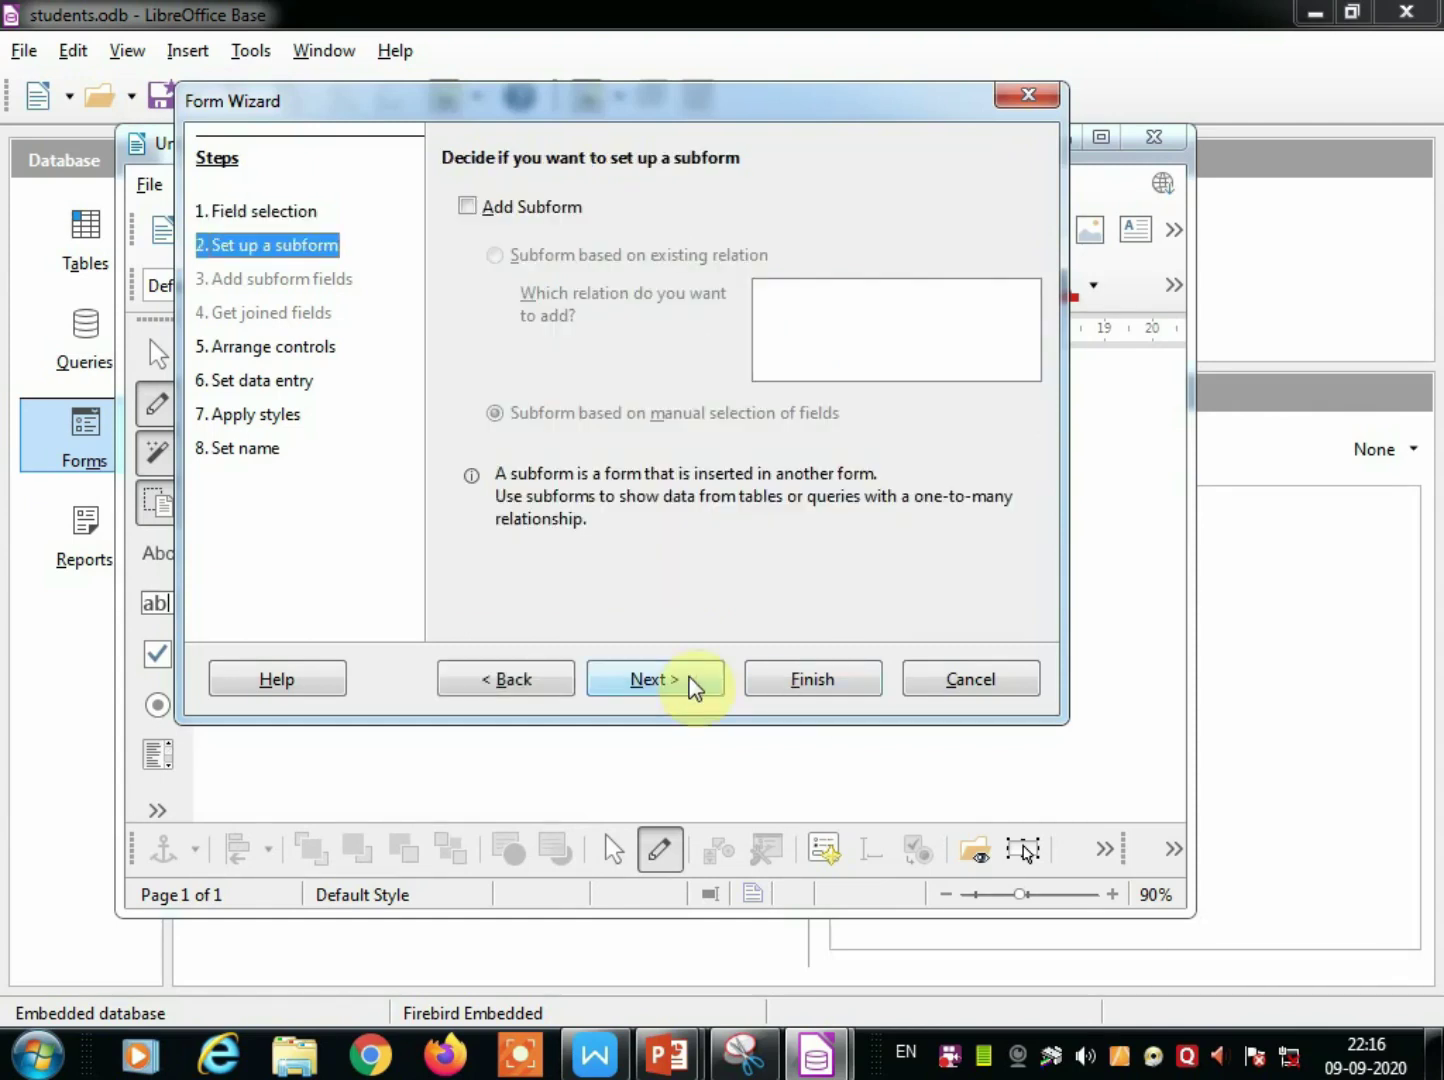
Skip the subform, compare the control layouts, and settle on Columnar – Labels Left.
click(682, 686)
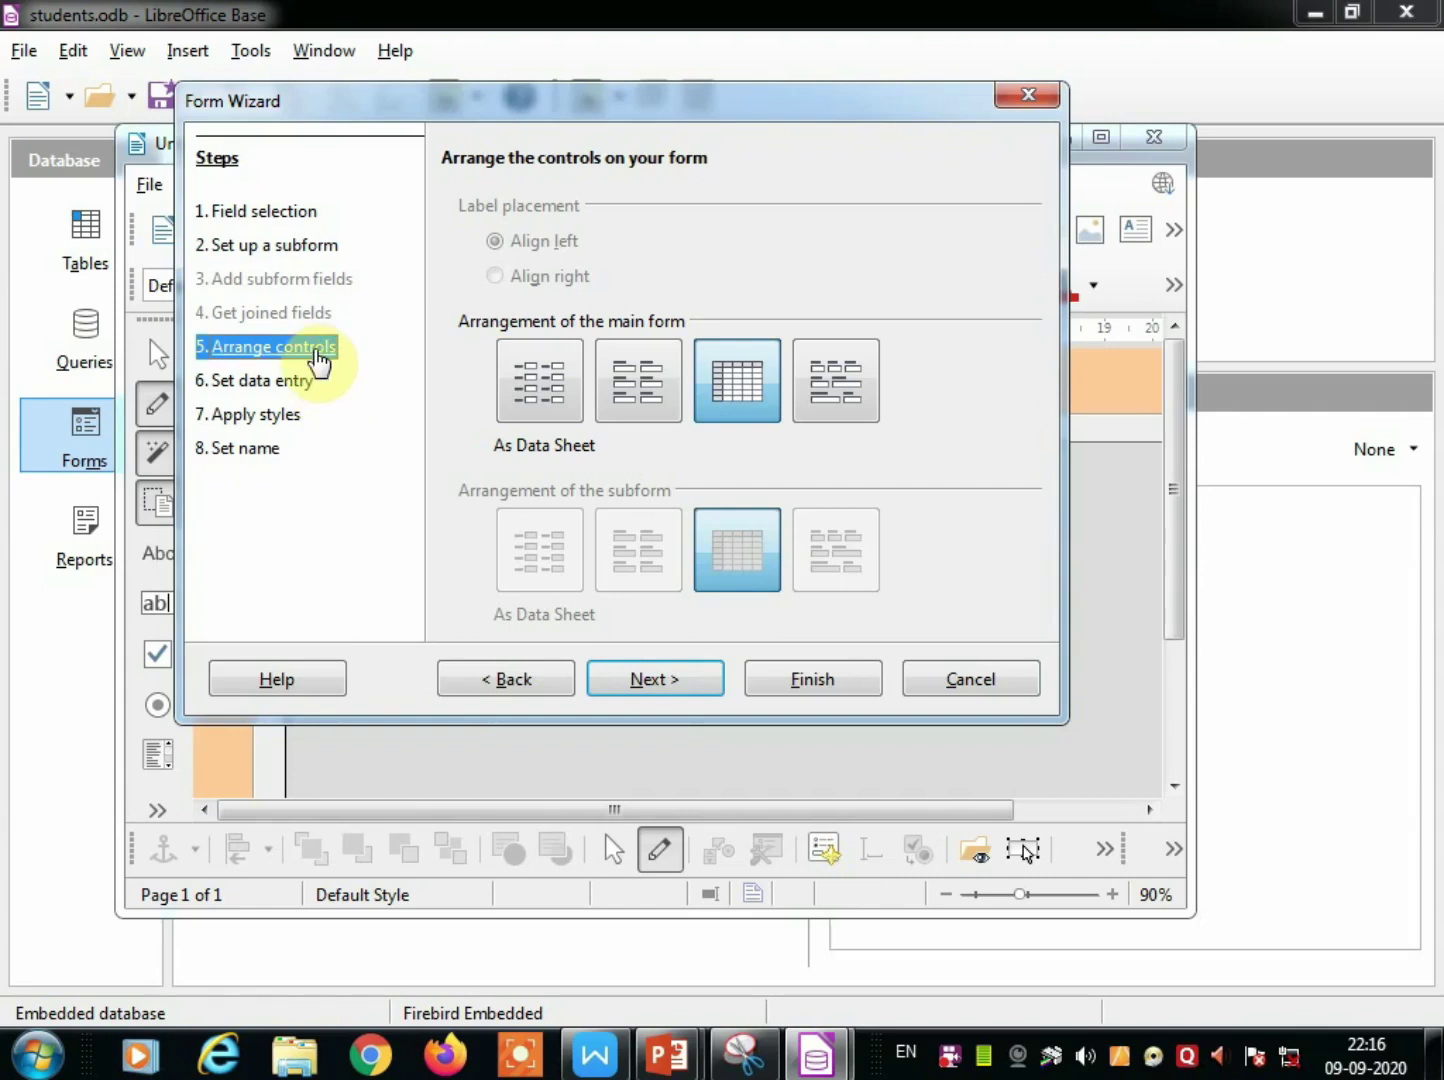
click(549, 405)
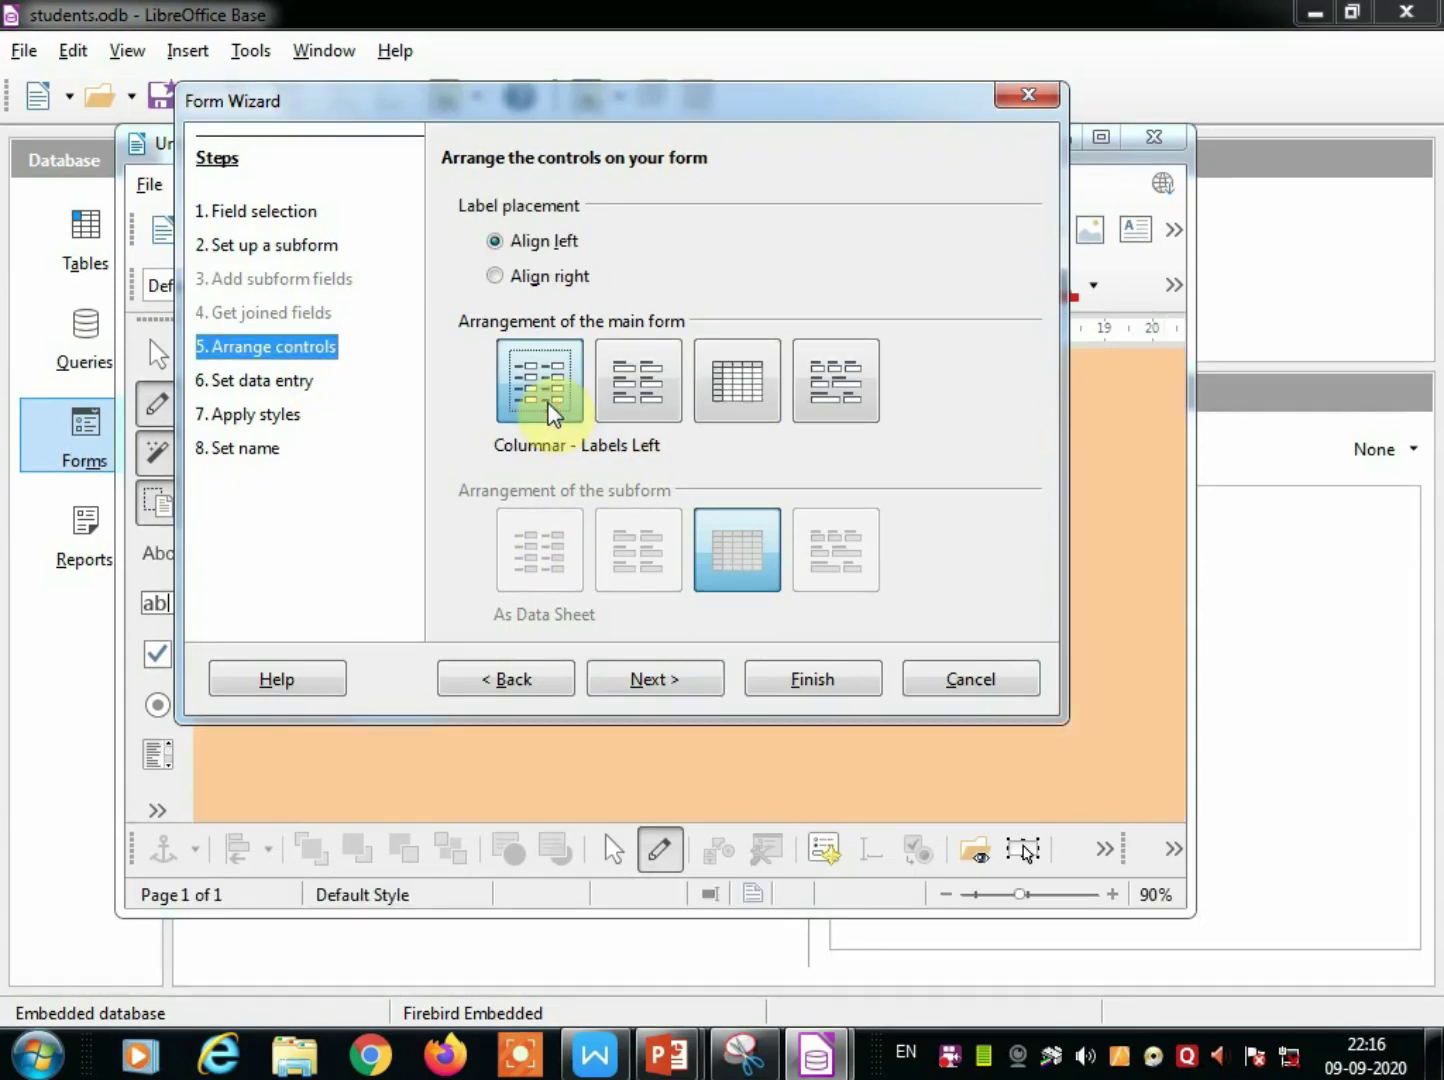
drag(516, 110, 912, 271)
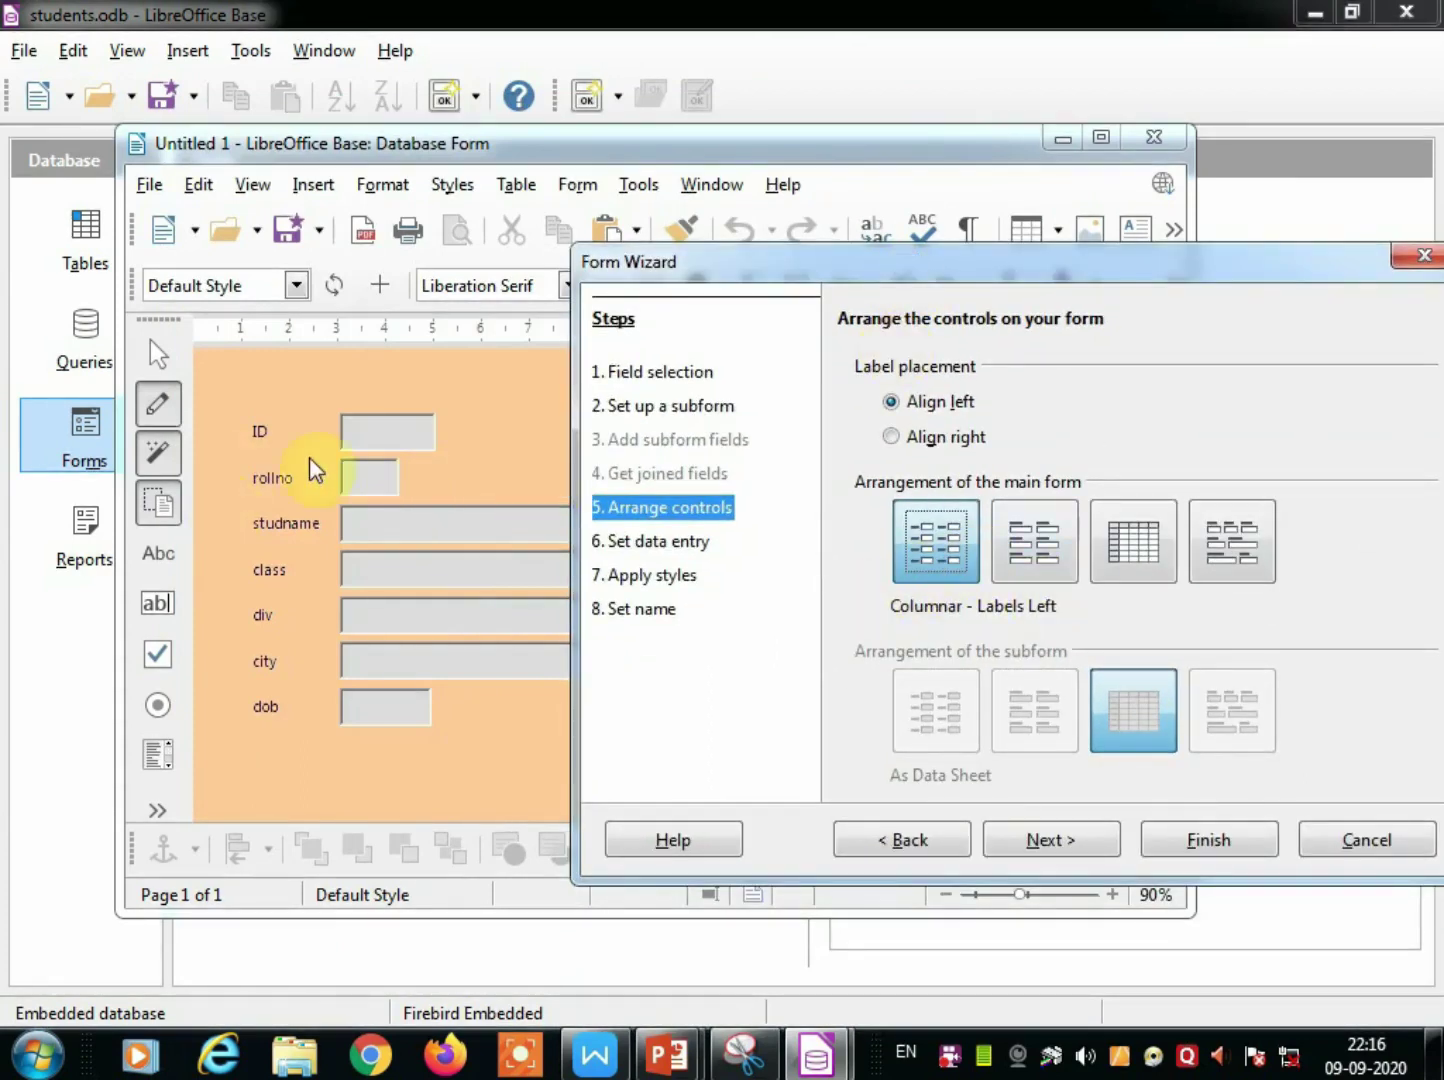
click(1015, 553)
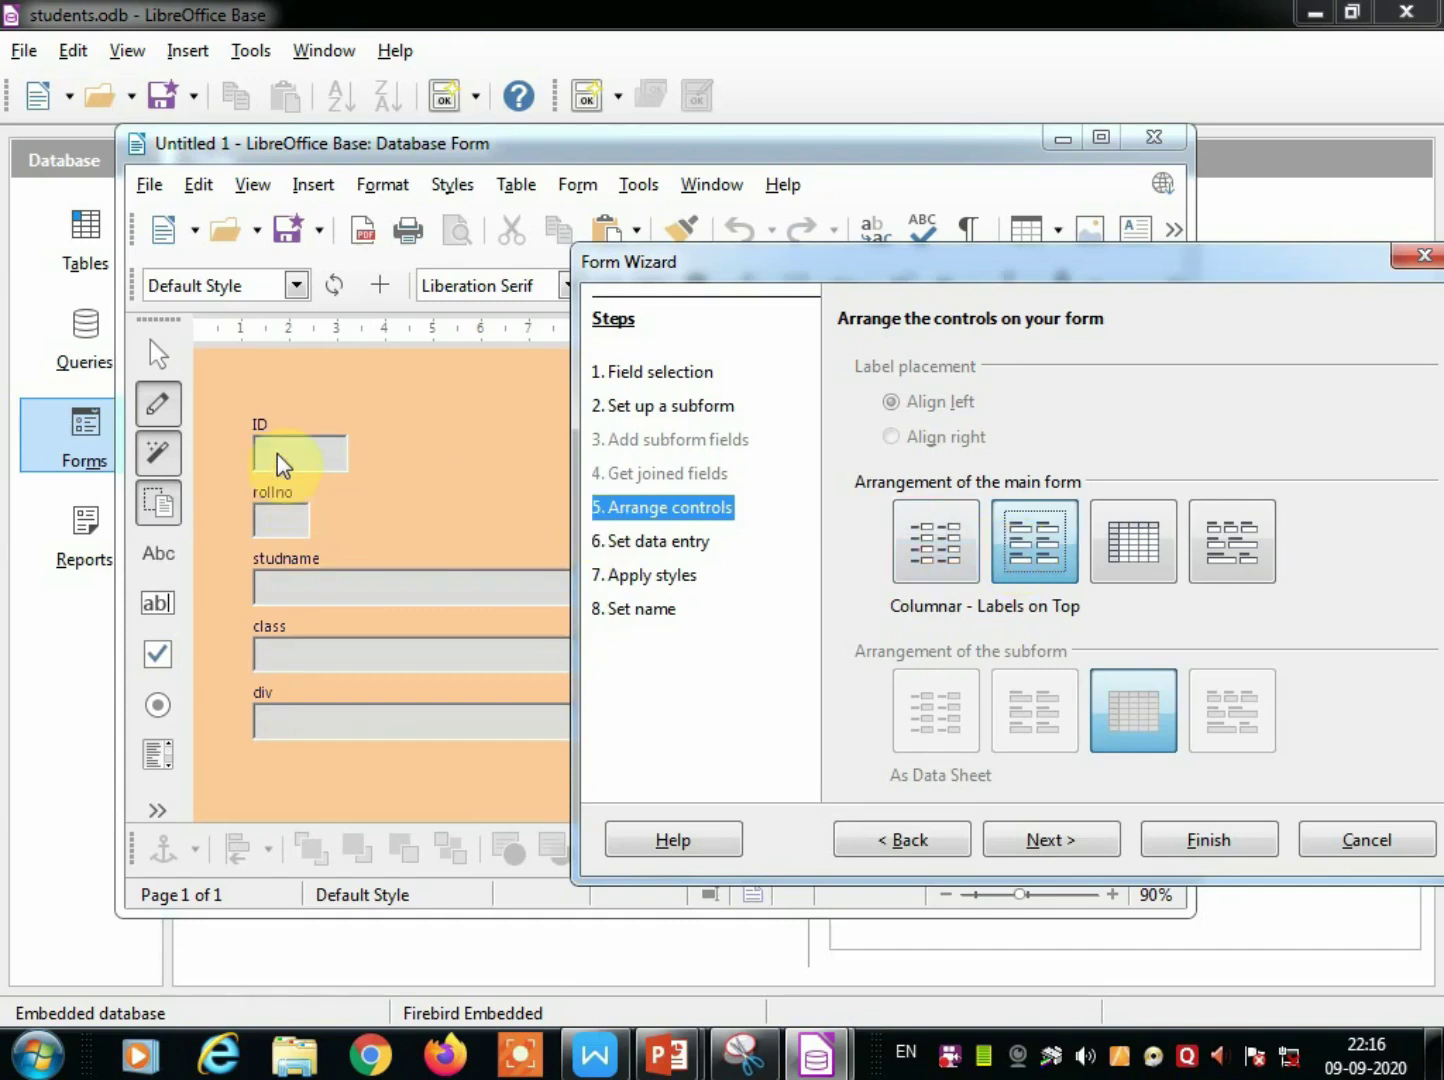
click(1118, 551)
click(1250, 558)
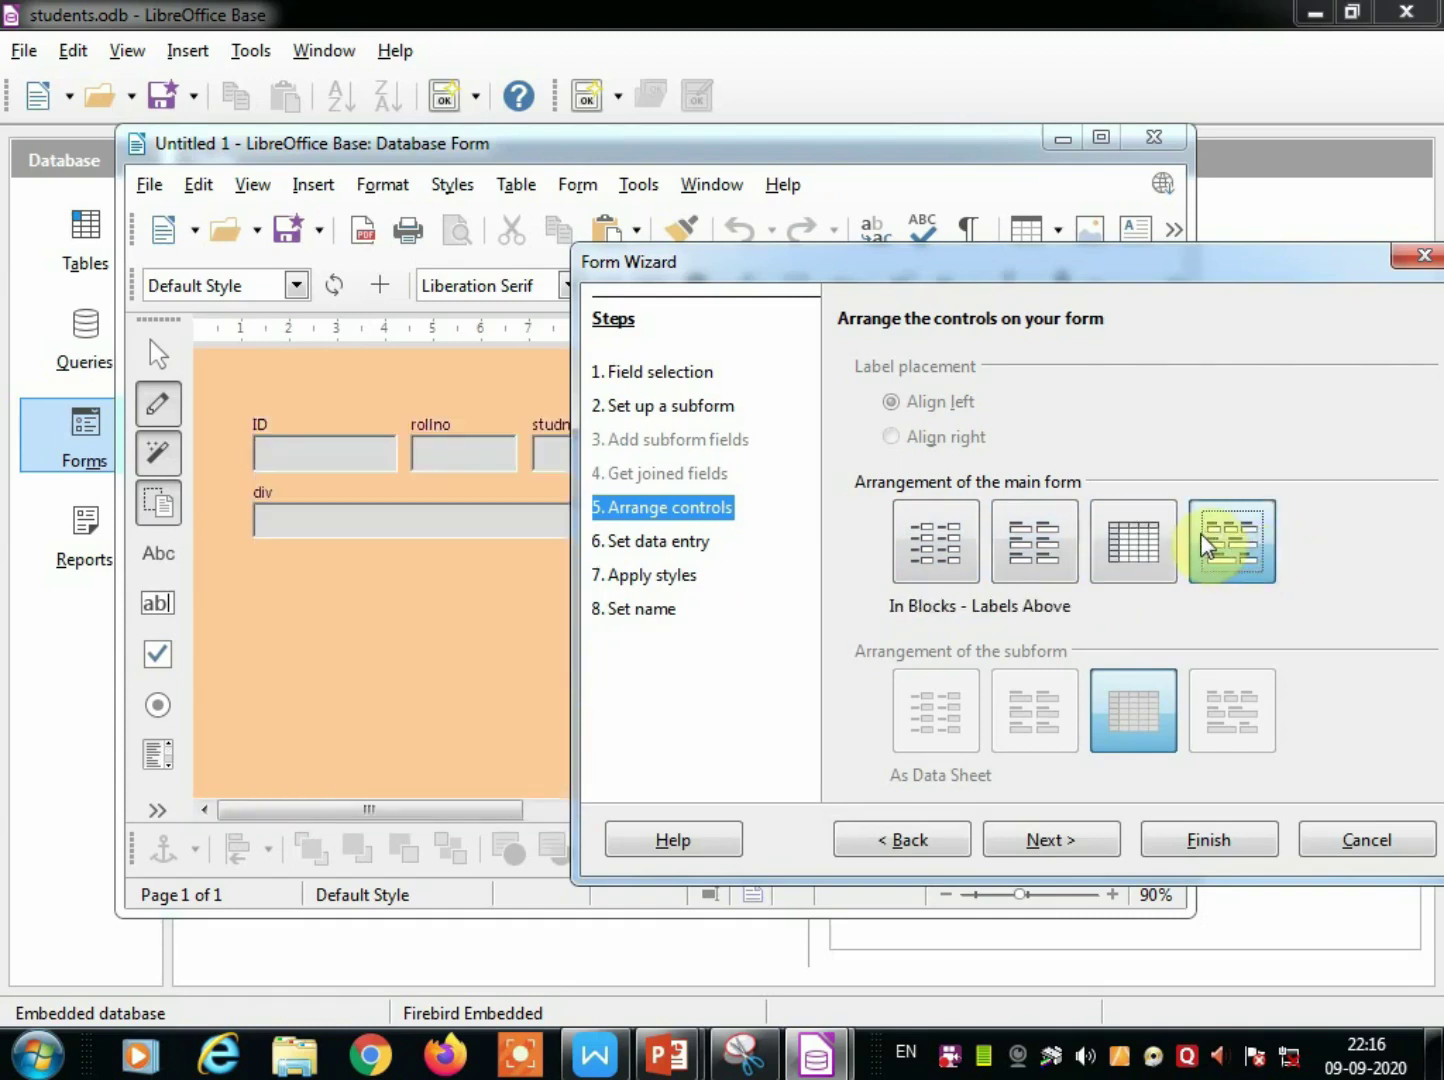
click(957, 552)
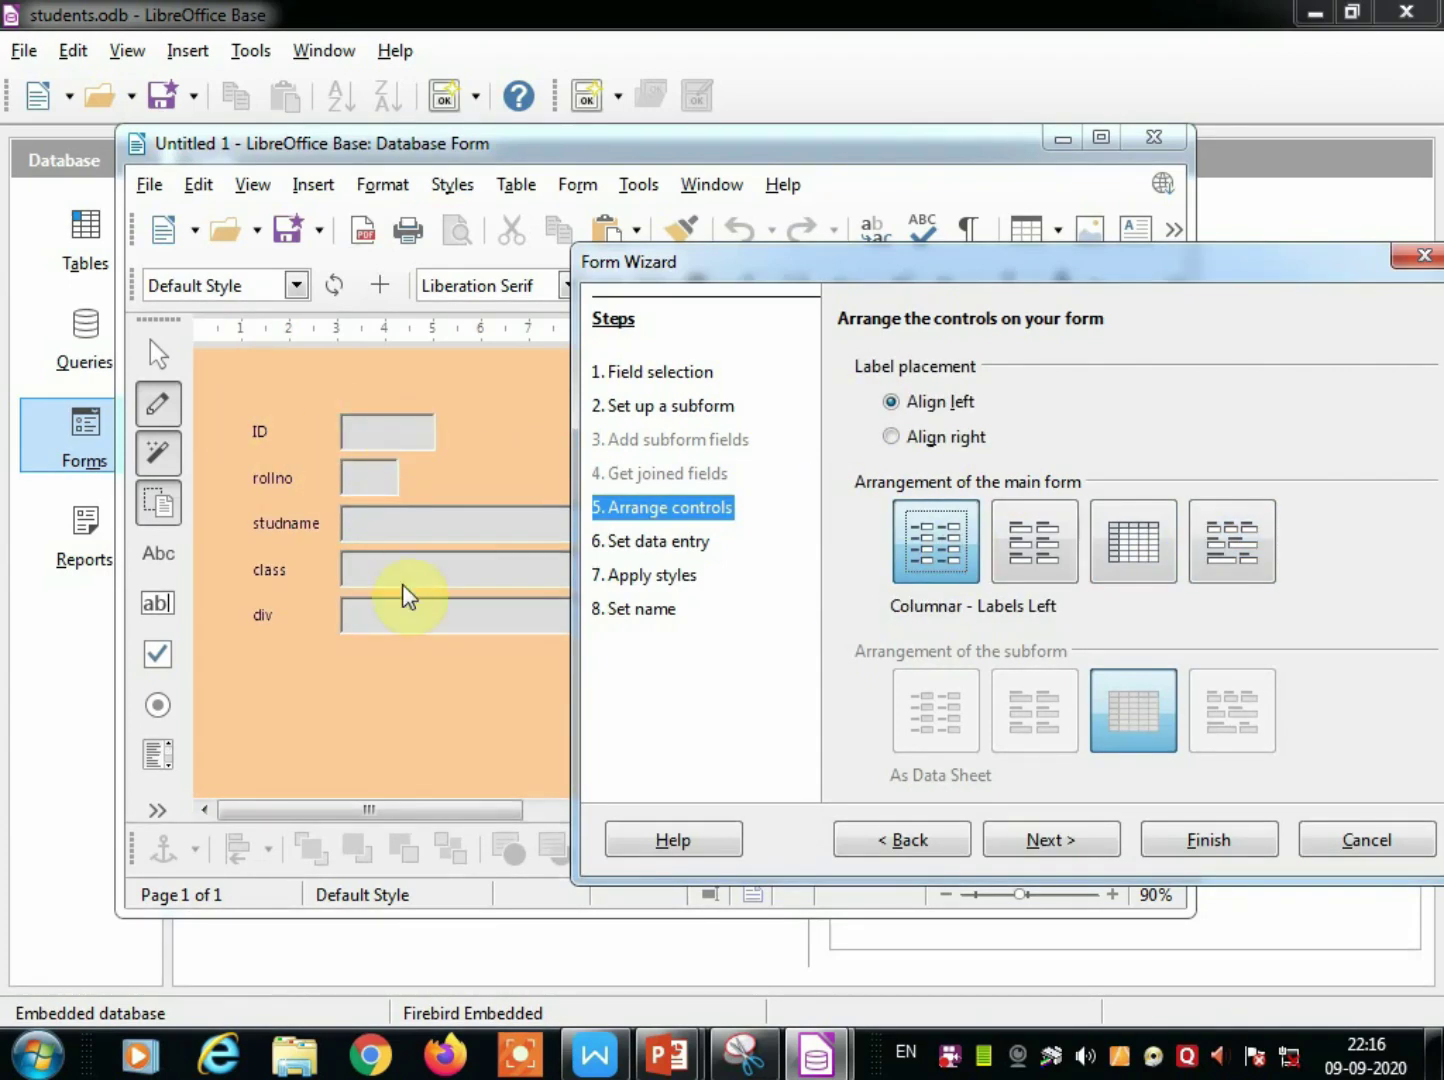
drag(878, 262, 634, 175)
click(858, 752)
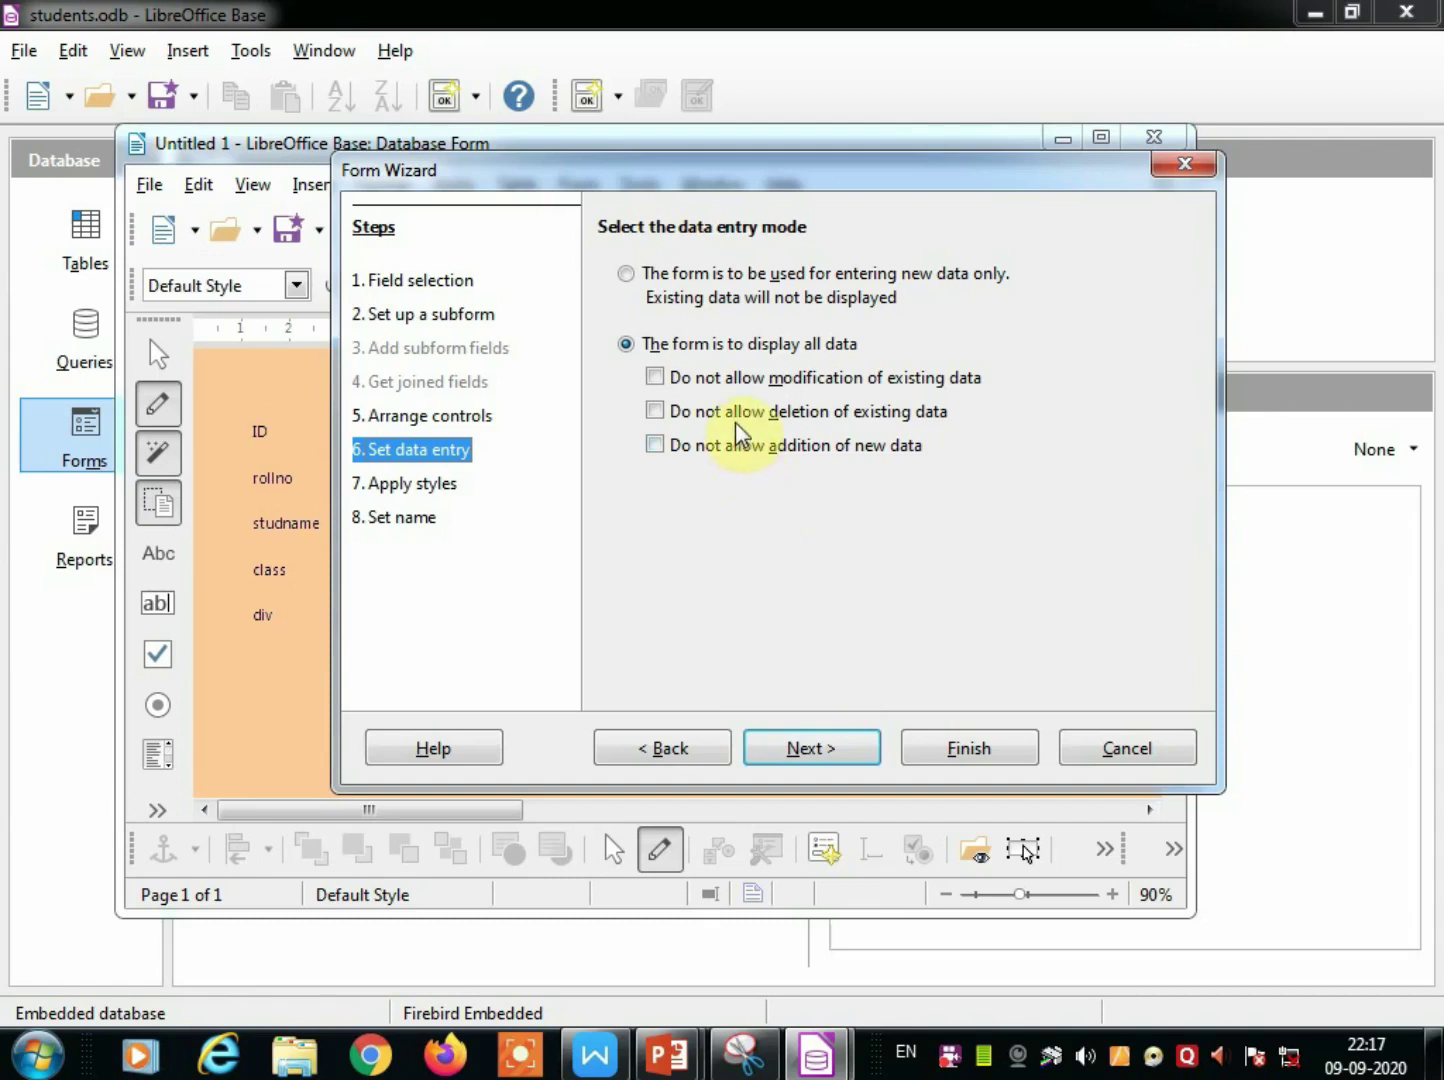
Set the form to display all data rather than only new entries.
click(686, 344)
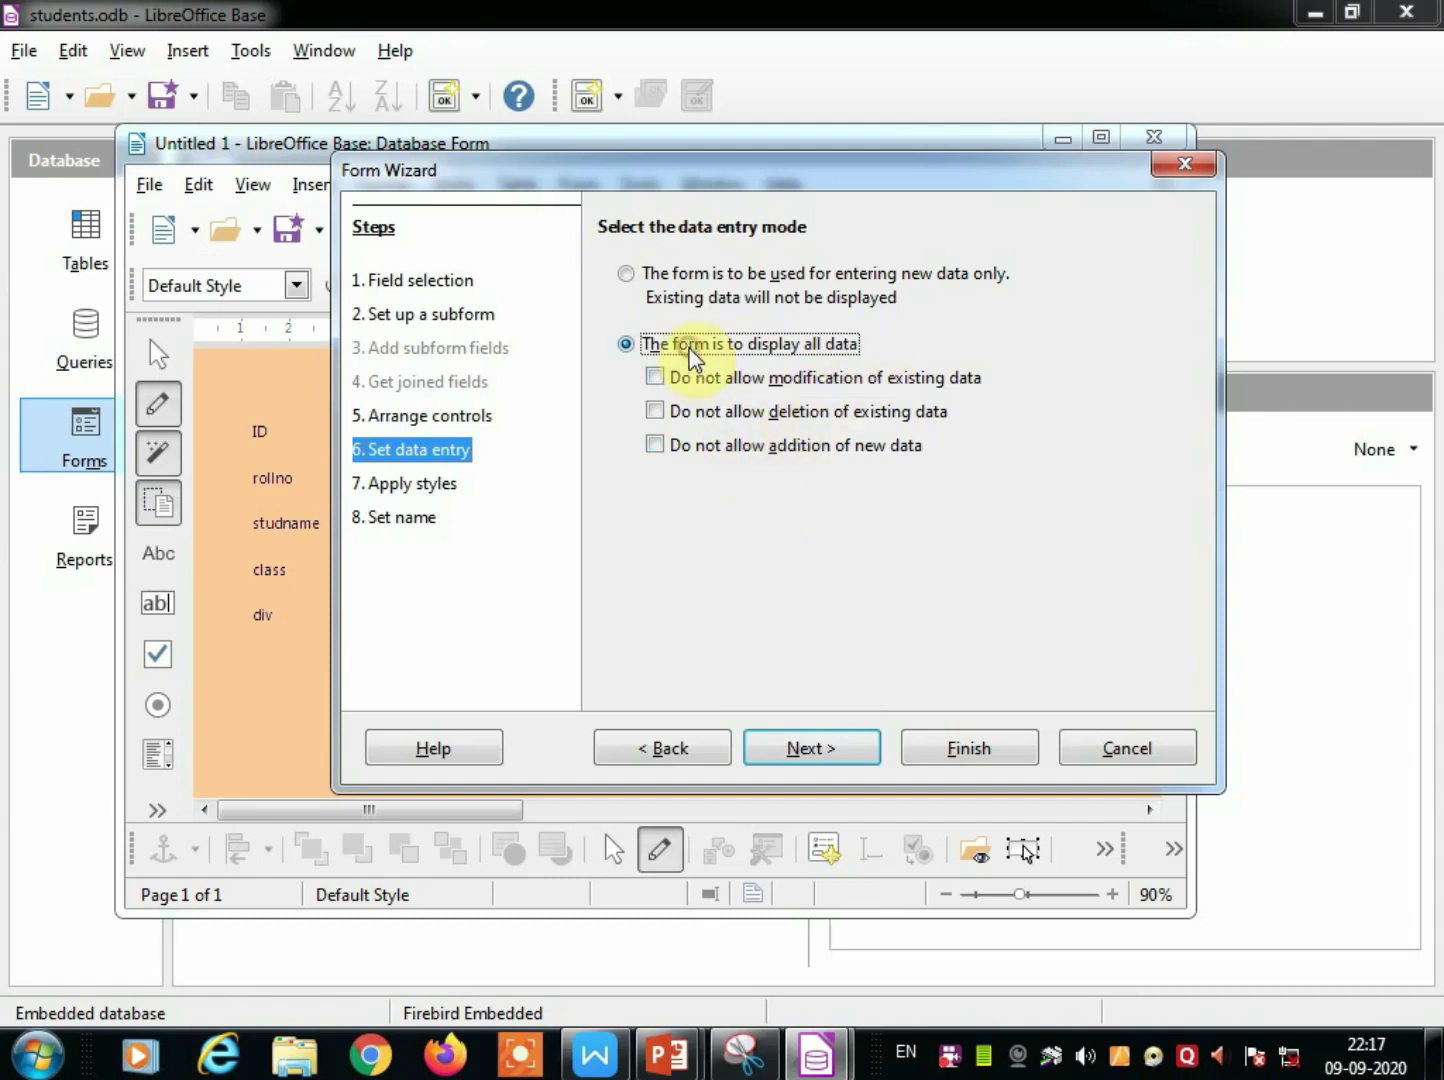
click(630, 276)
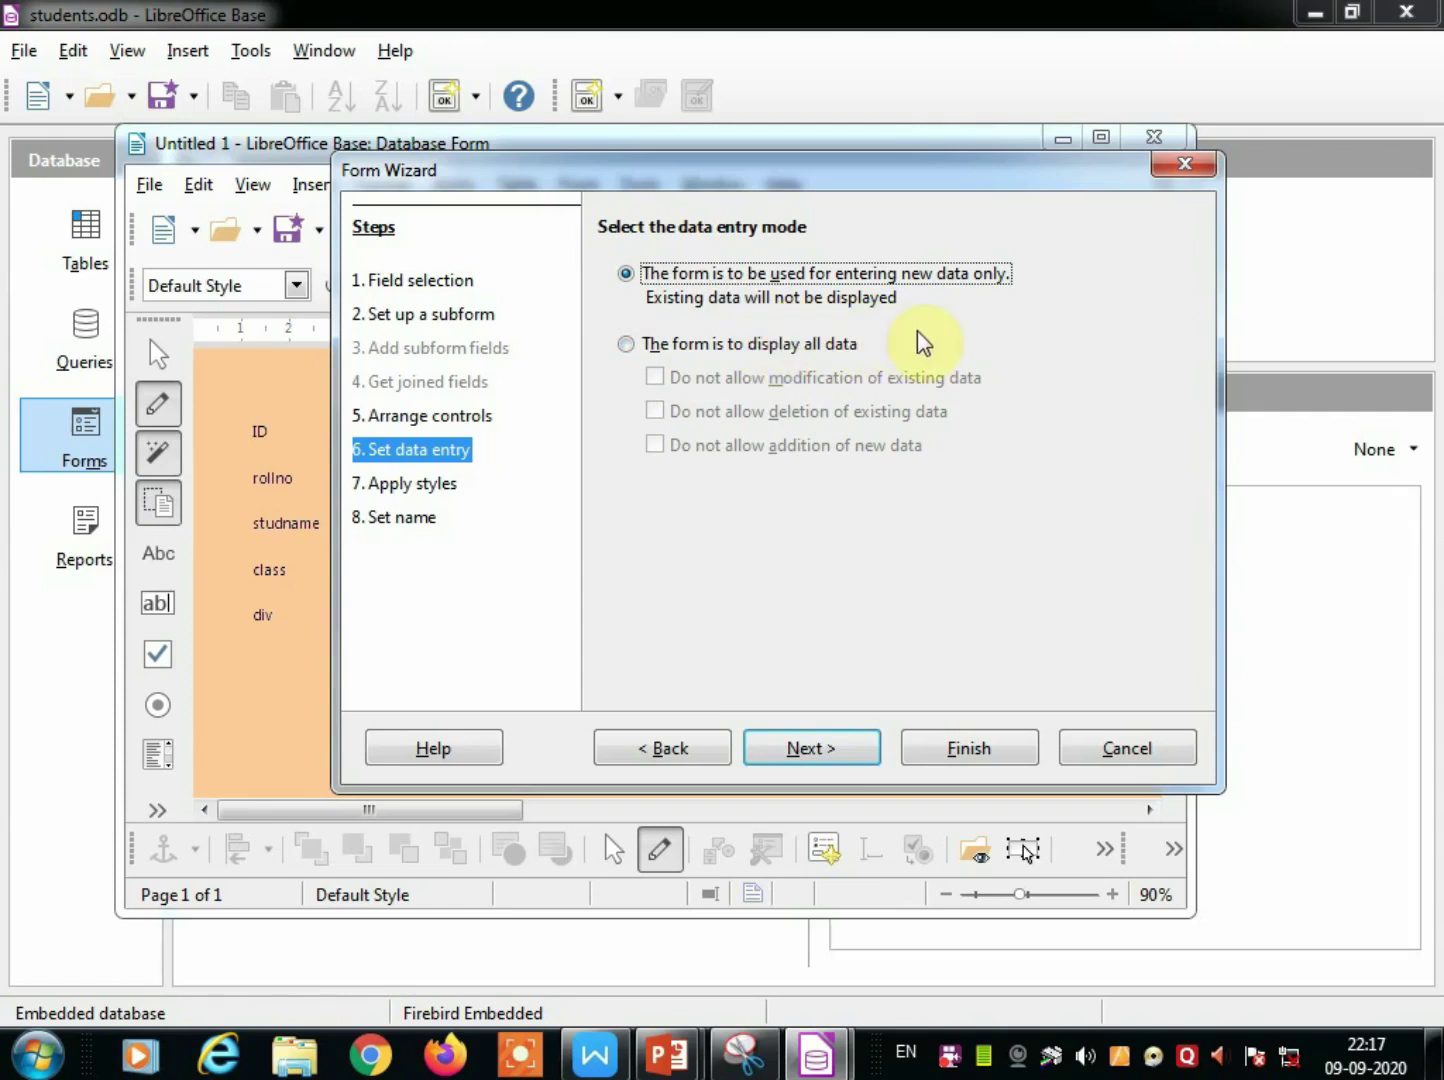
click(625, 344)
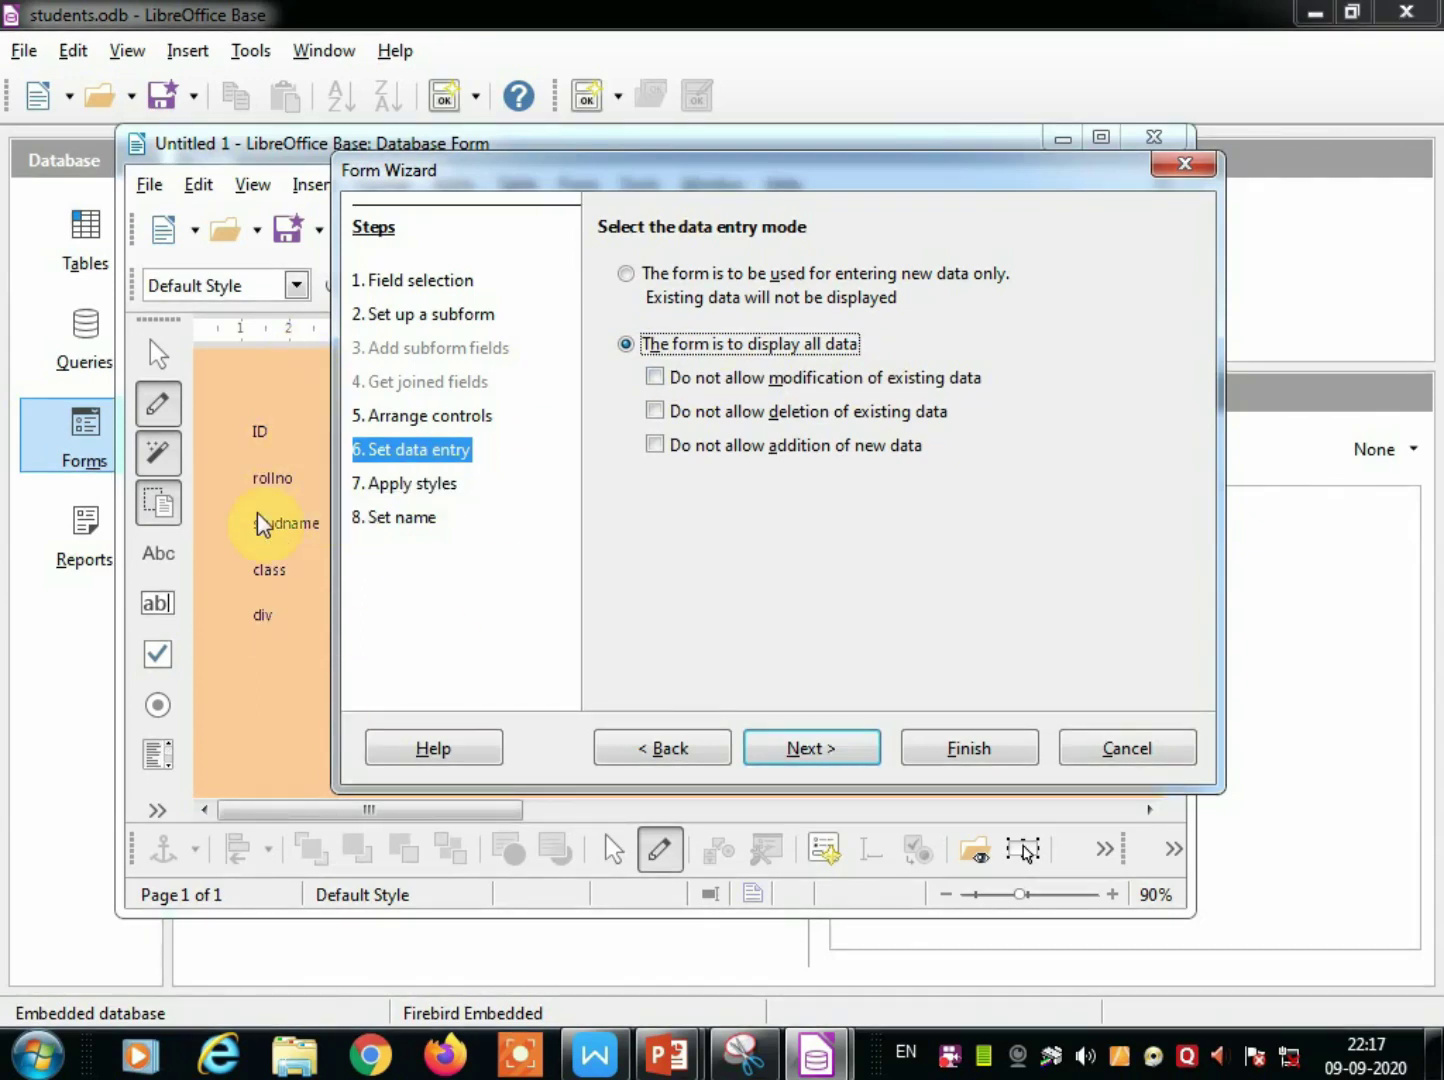
click(840, 756)
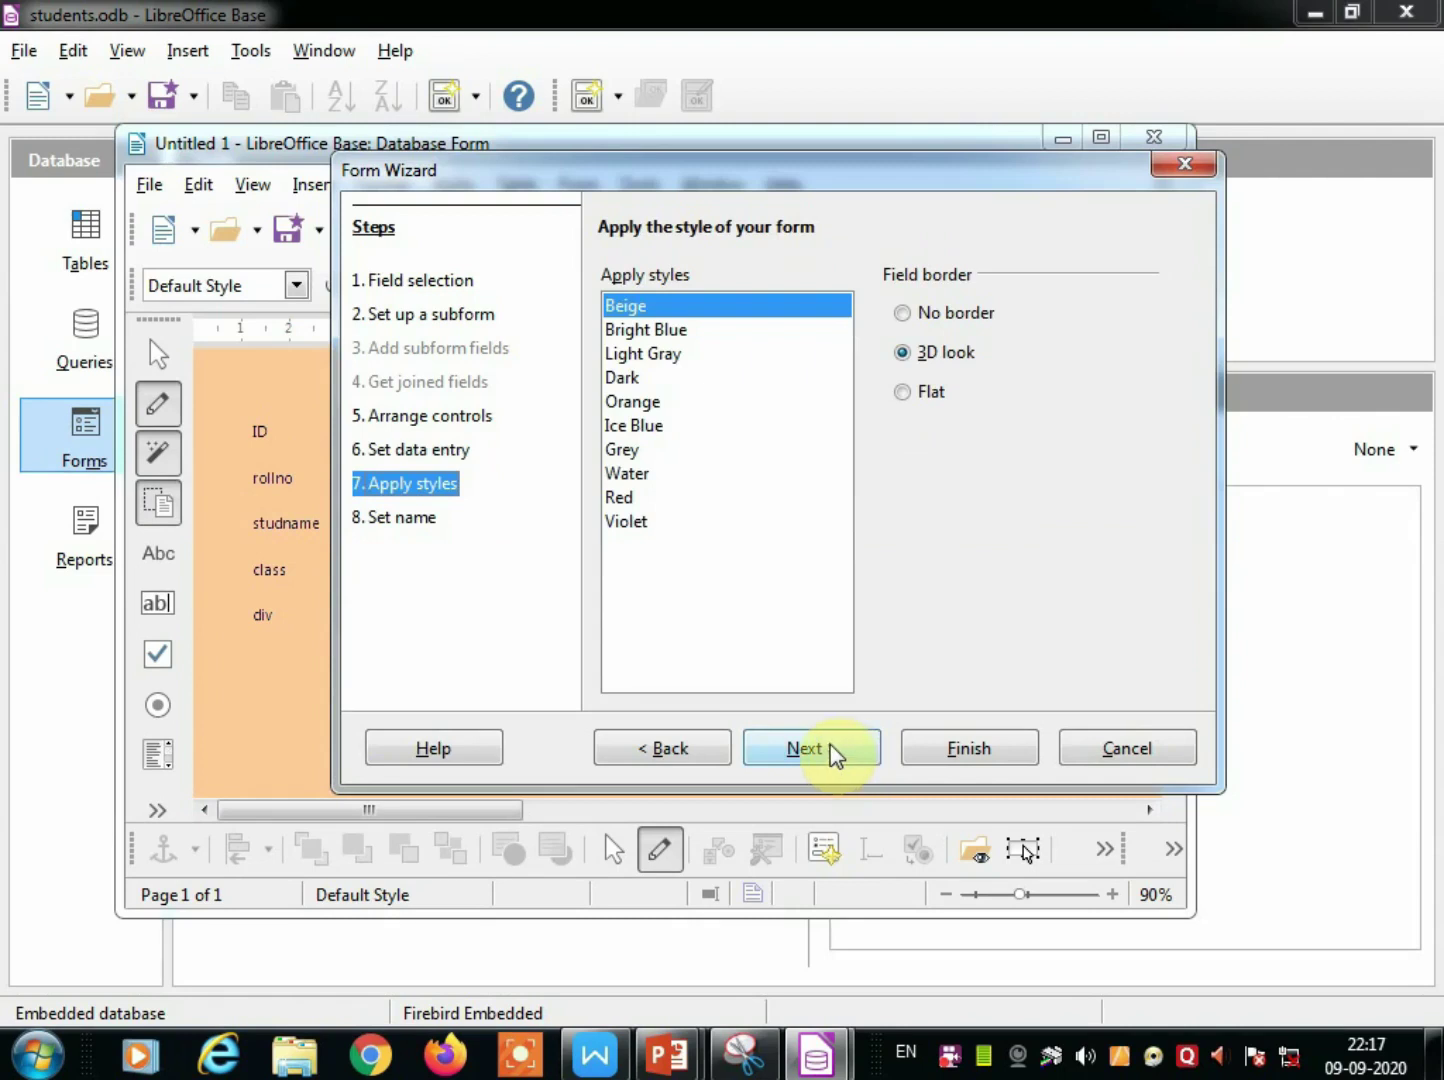
Preview the Grey, Dark, Beige, Bright Blue, Light Gray and Orange styles, then choose Ice Blue.
click(620, 449)
click(622, 425)
click(622, 380)
drag(716, 165, 1053, 320)
click(960, 467)
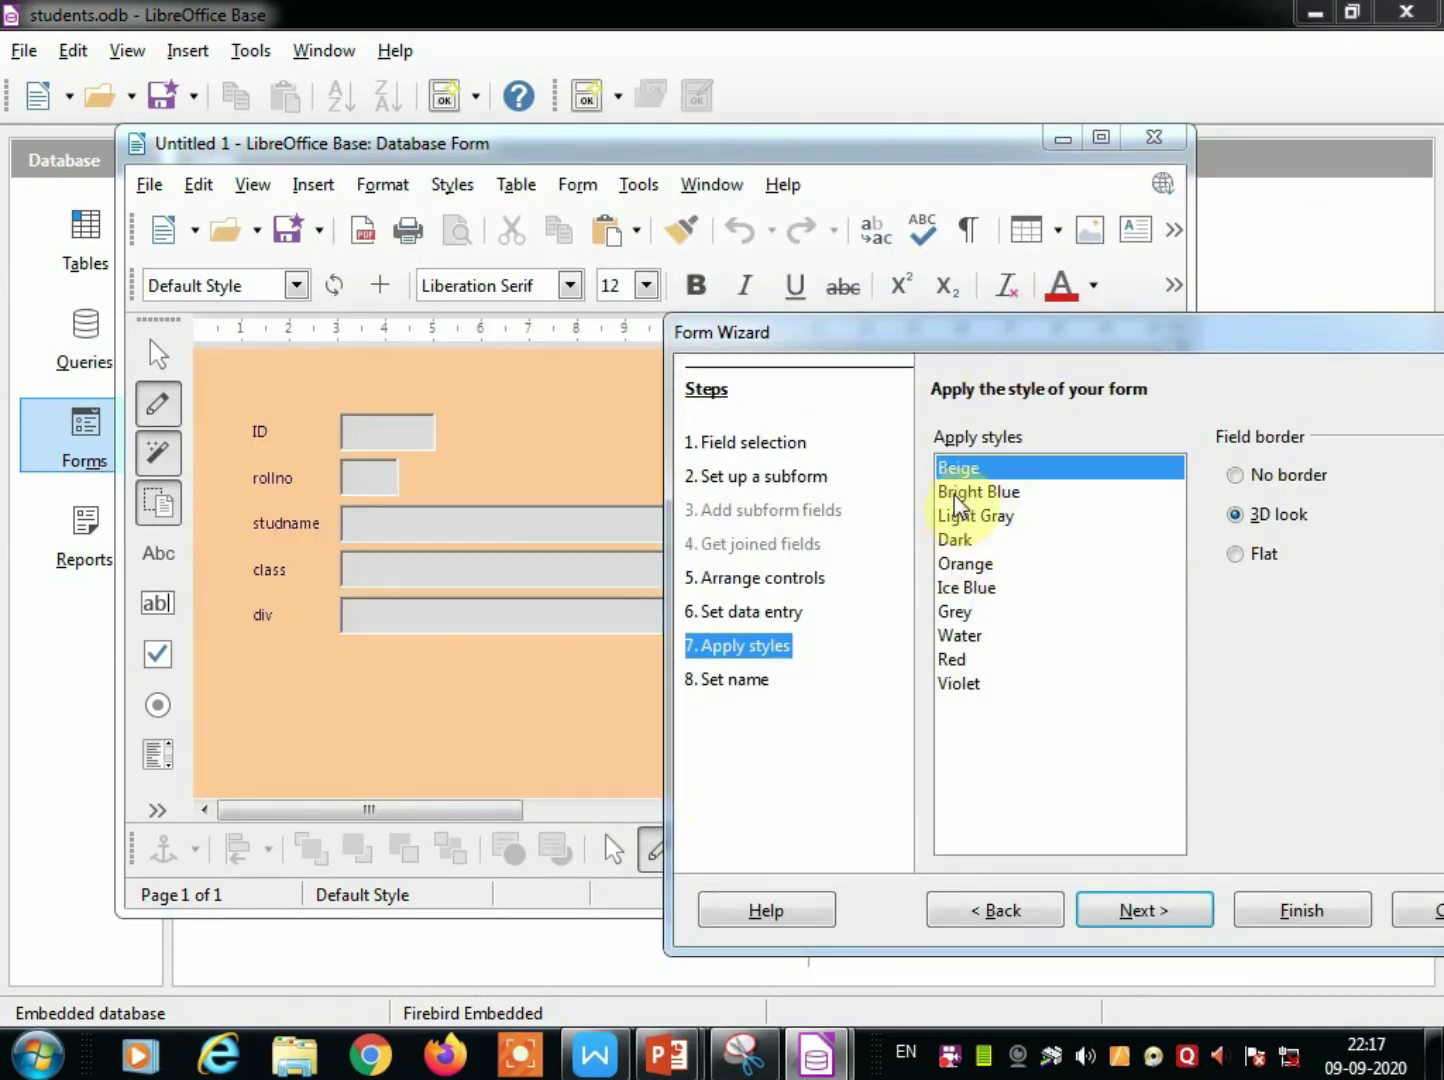
click(975, 491)
click(975, 515)
click(958, 540)
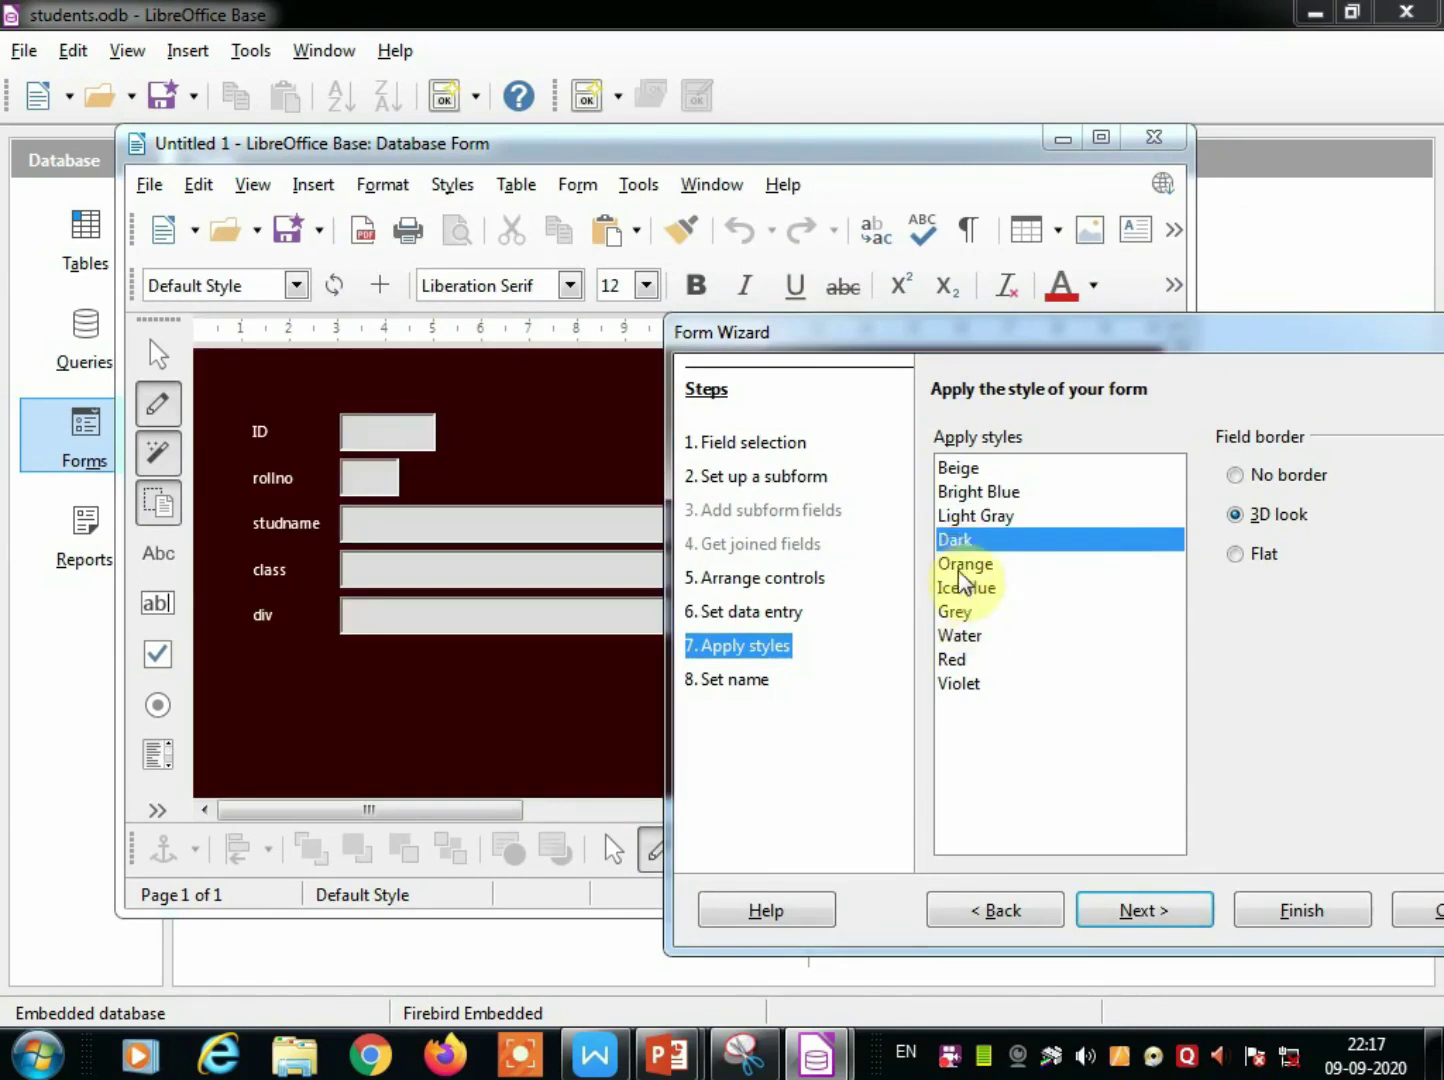
click(963, 564)
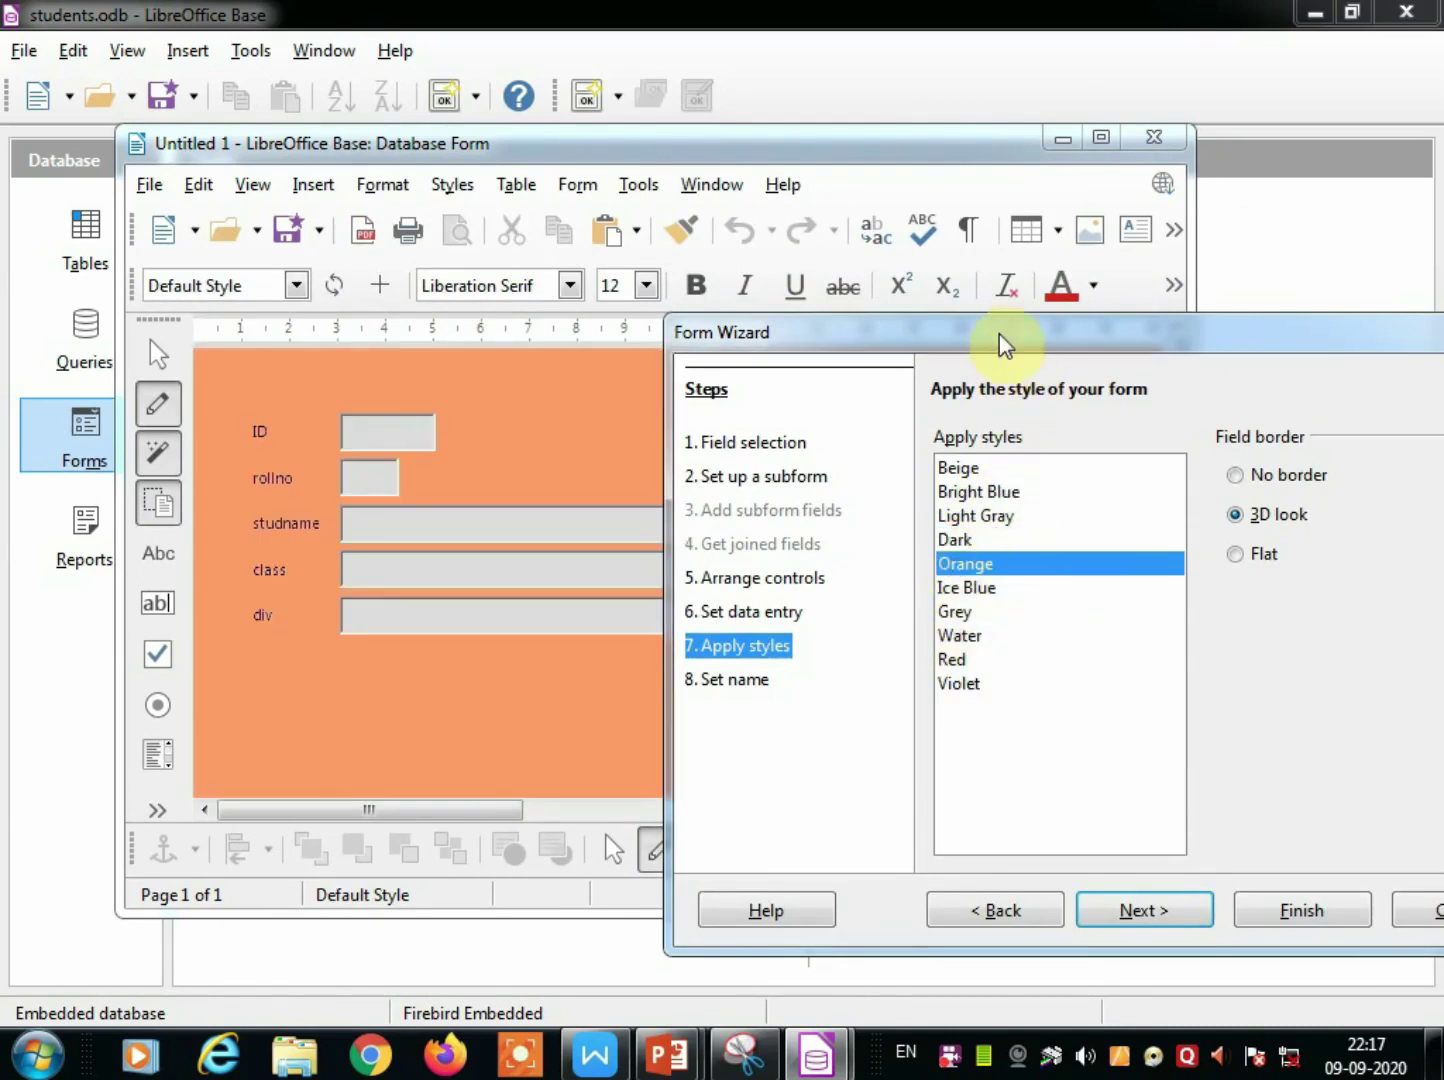
drag(999, 338, 885, 289)
click(870, 563)
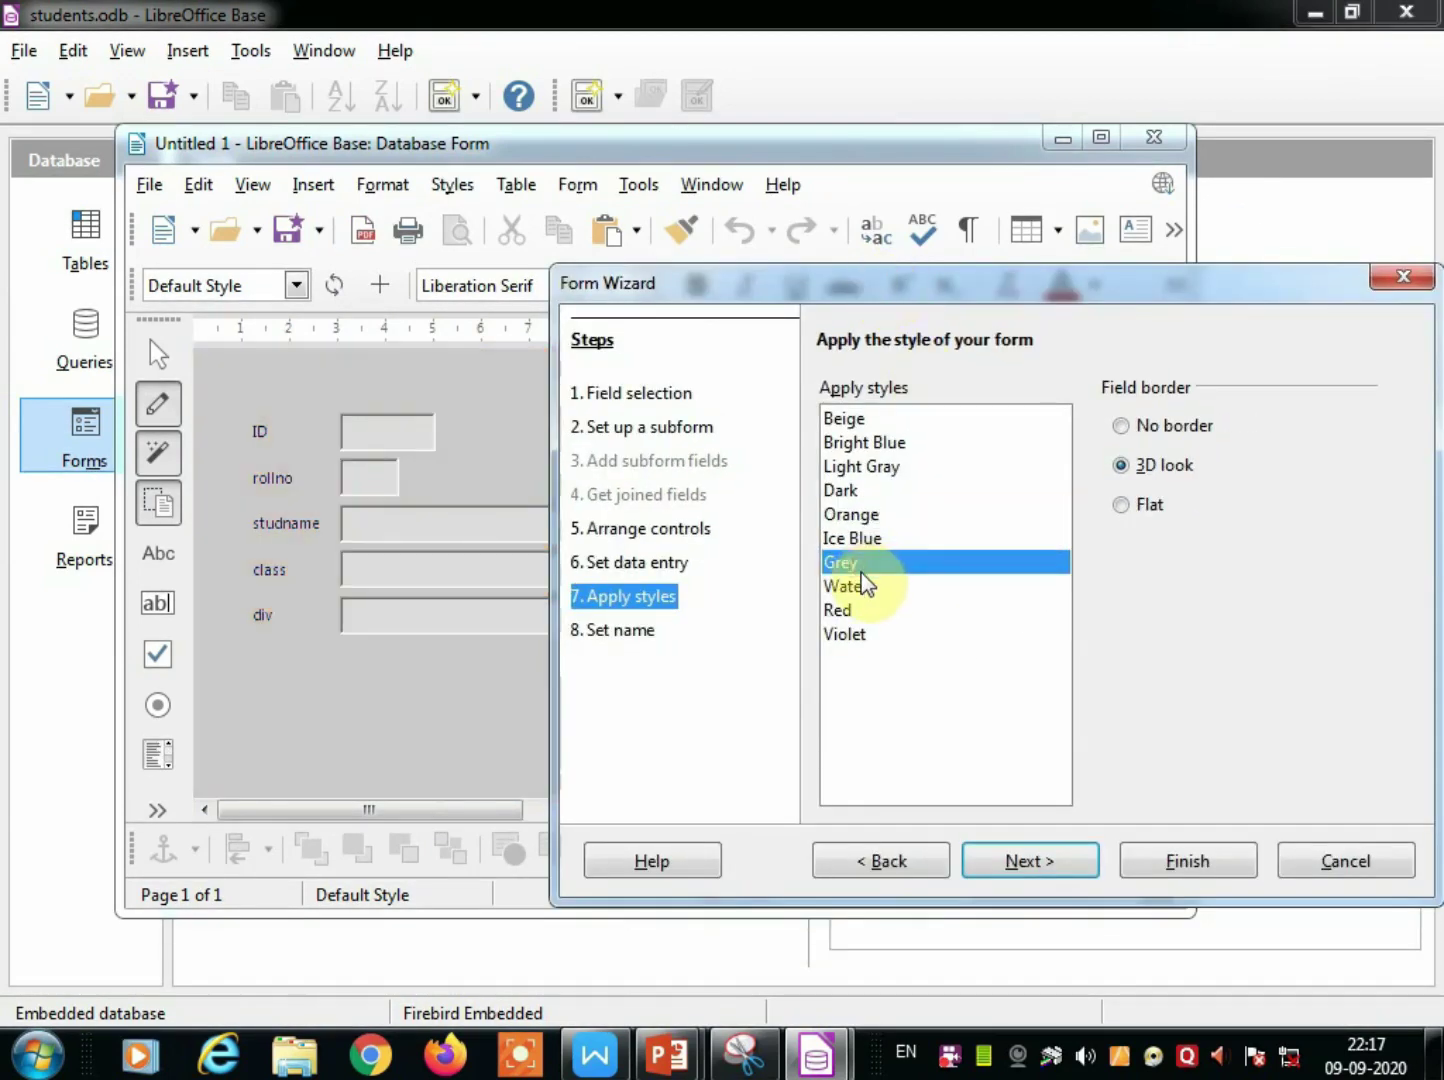
click(860, 543)
click(1040, 867)
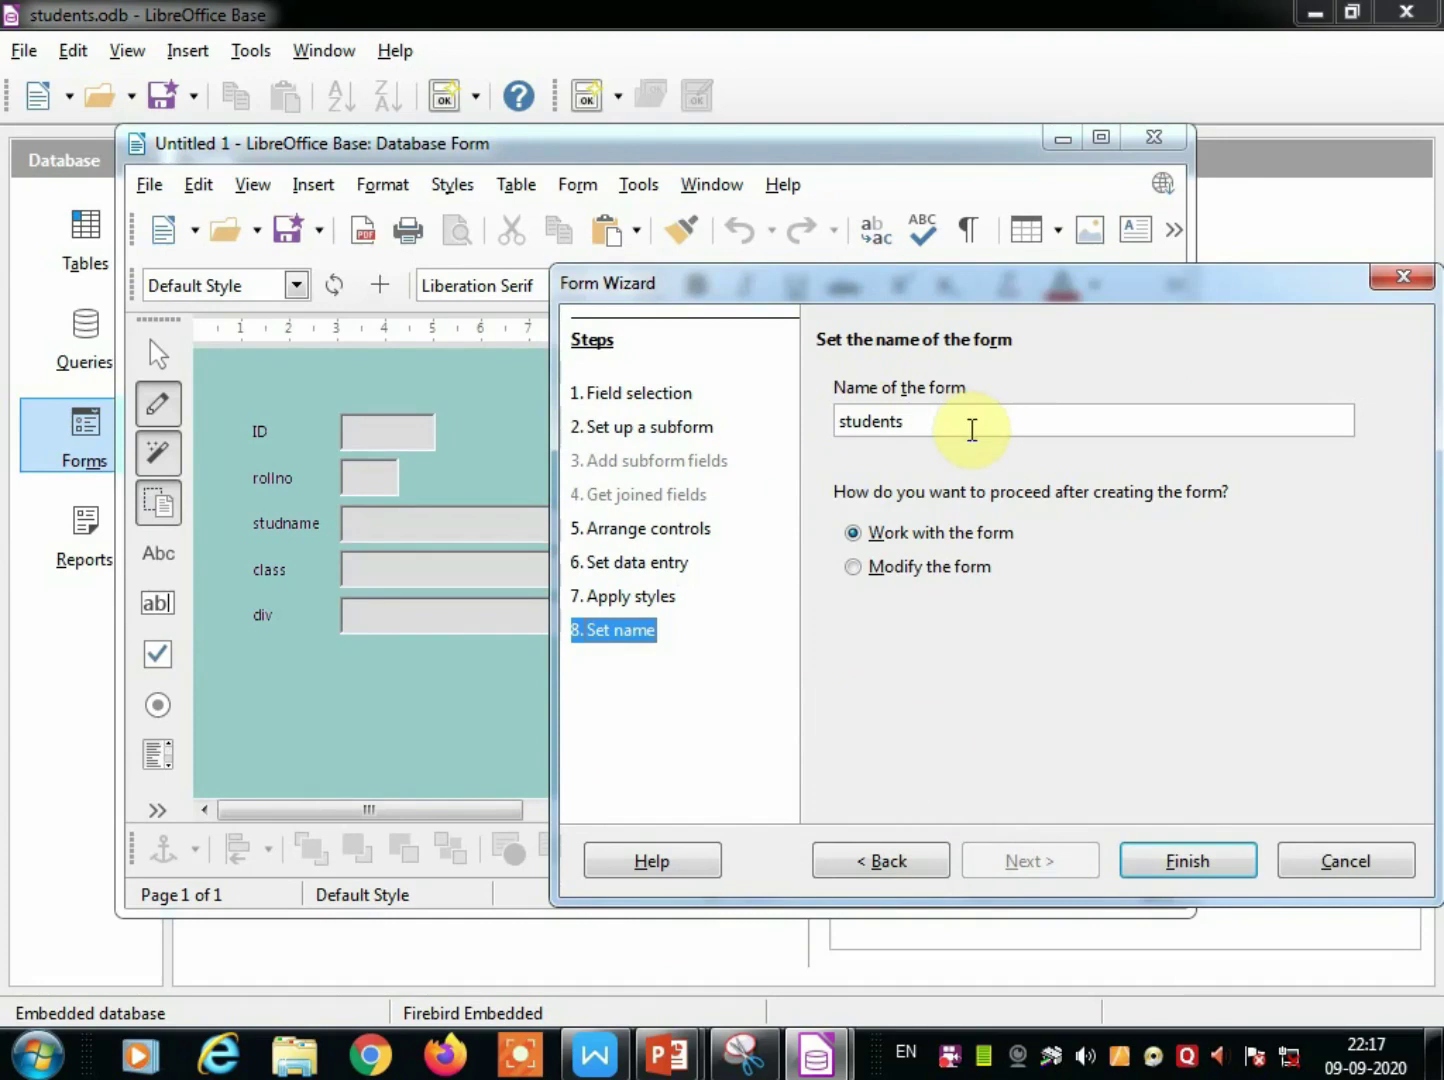
Name the form 'students Entry Form', keep 'Work with the form', and finish the wizard.
click(955, 424)
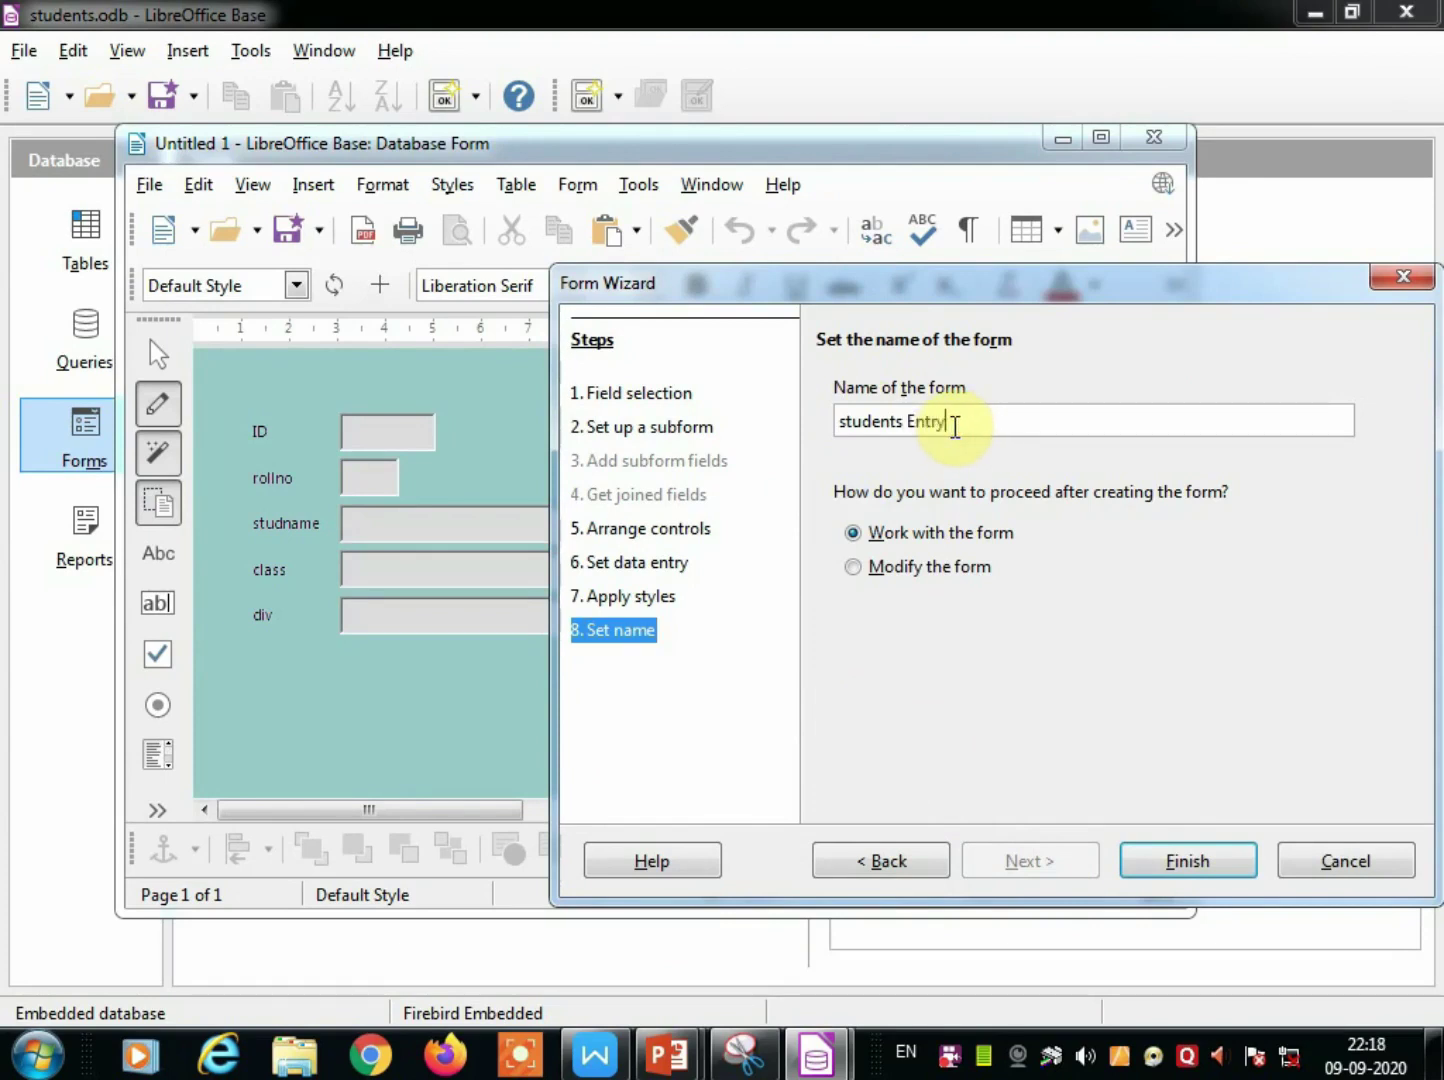
text(Entry Form)
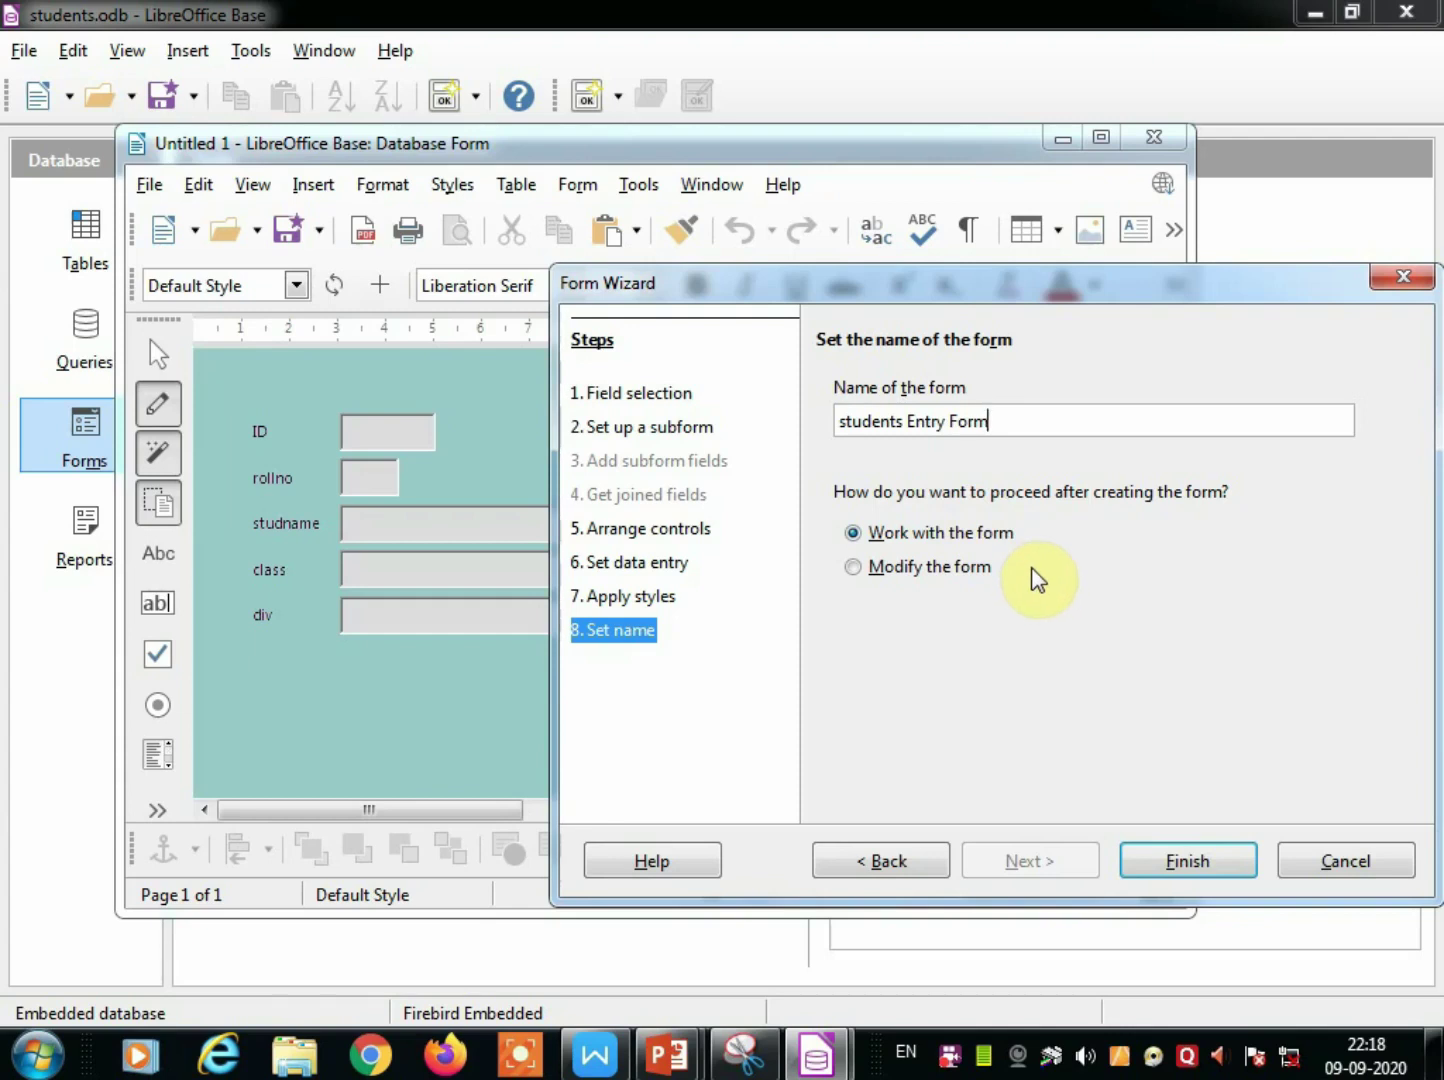
click(915, 538)
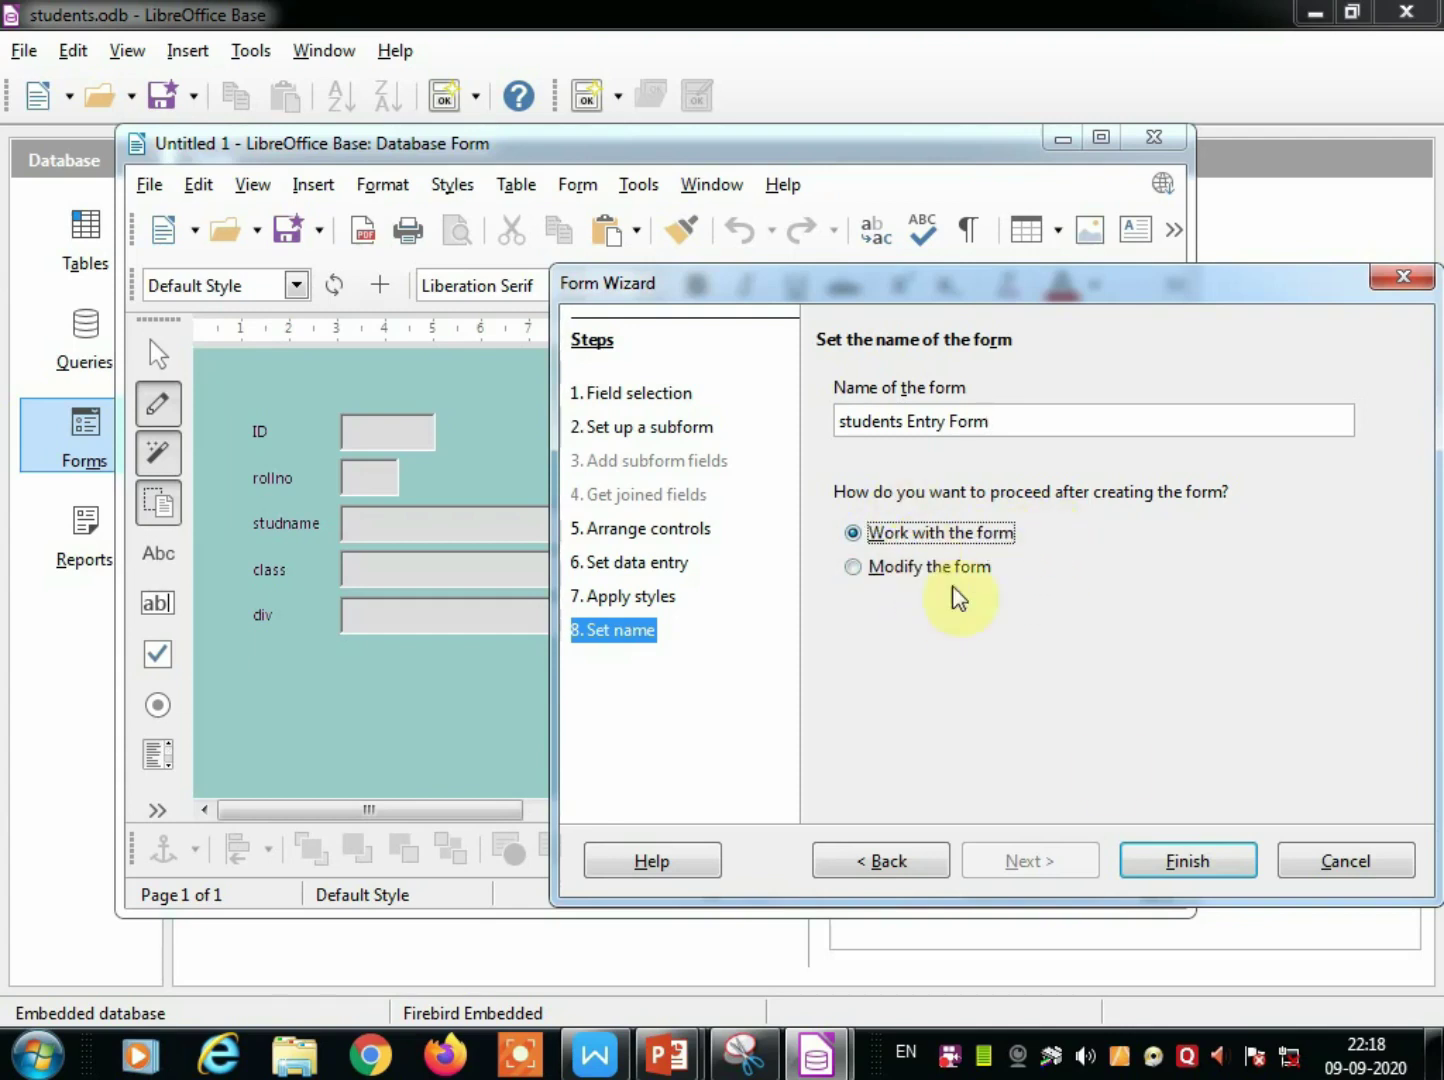
click(1199, 864)
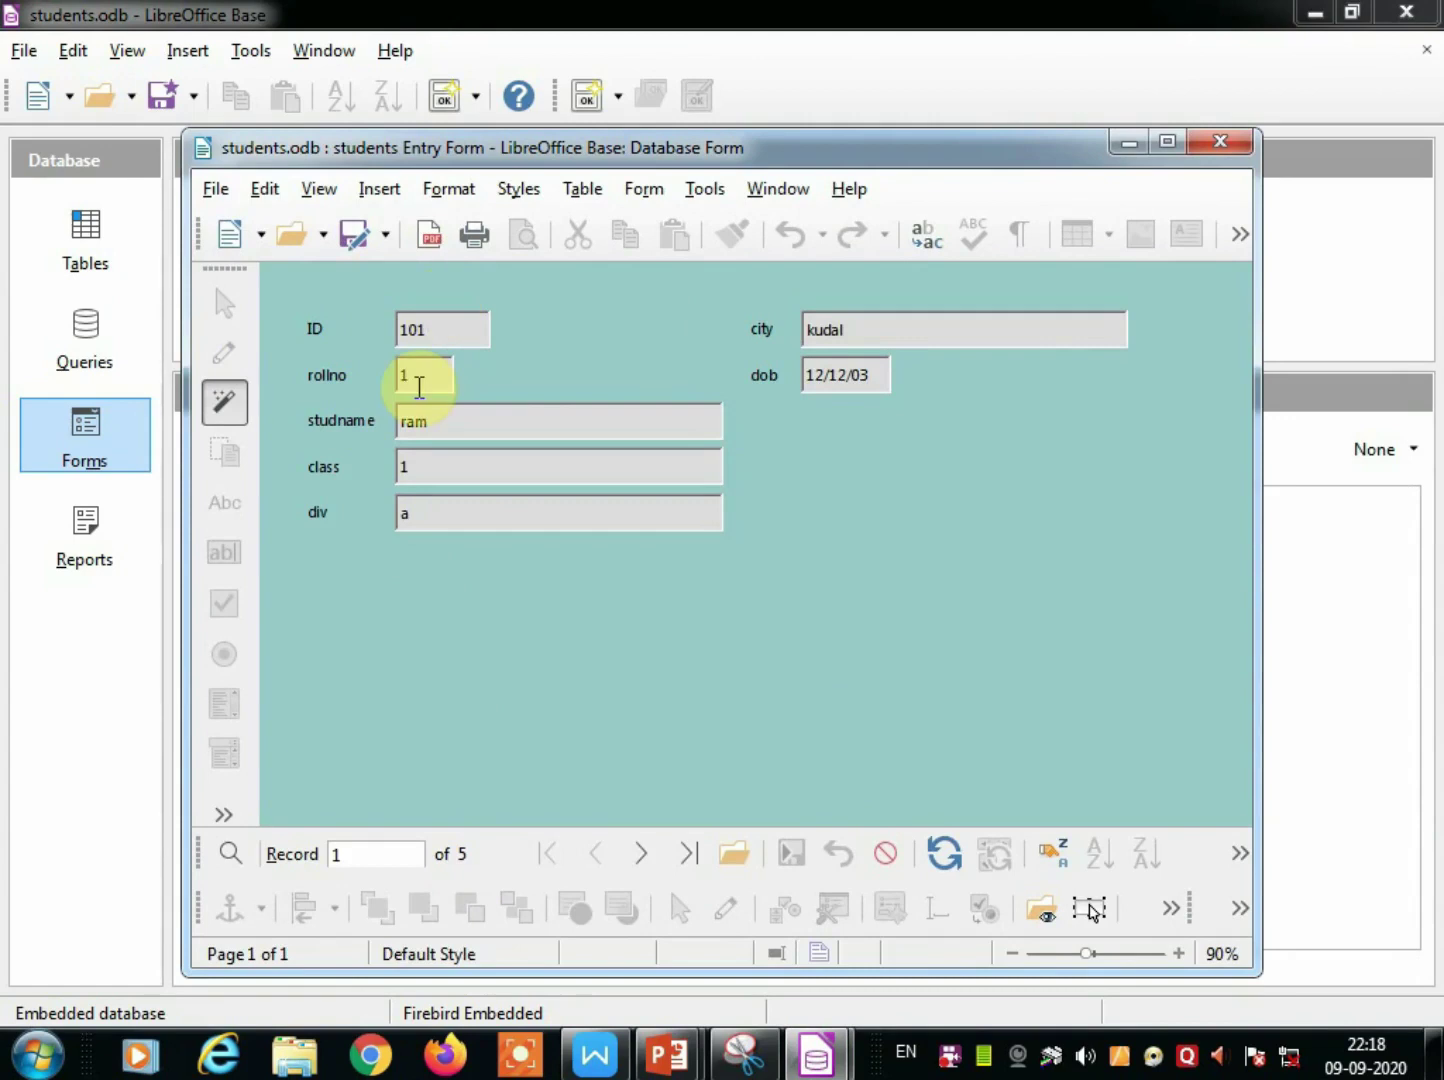
Step through the five student records to the blank sixth record and back.
click(647, 860)
click(647, 860)
click(647, 860)
click(650, 862)
click(650, 862)
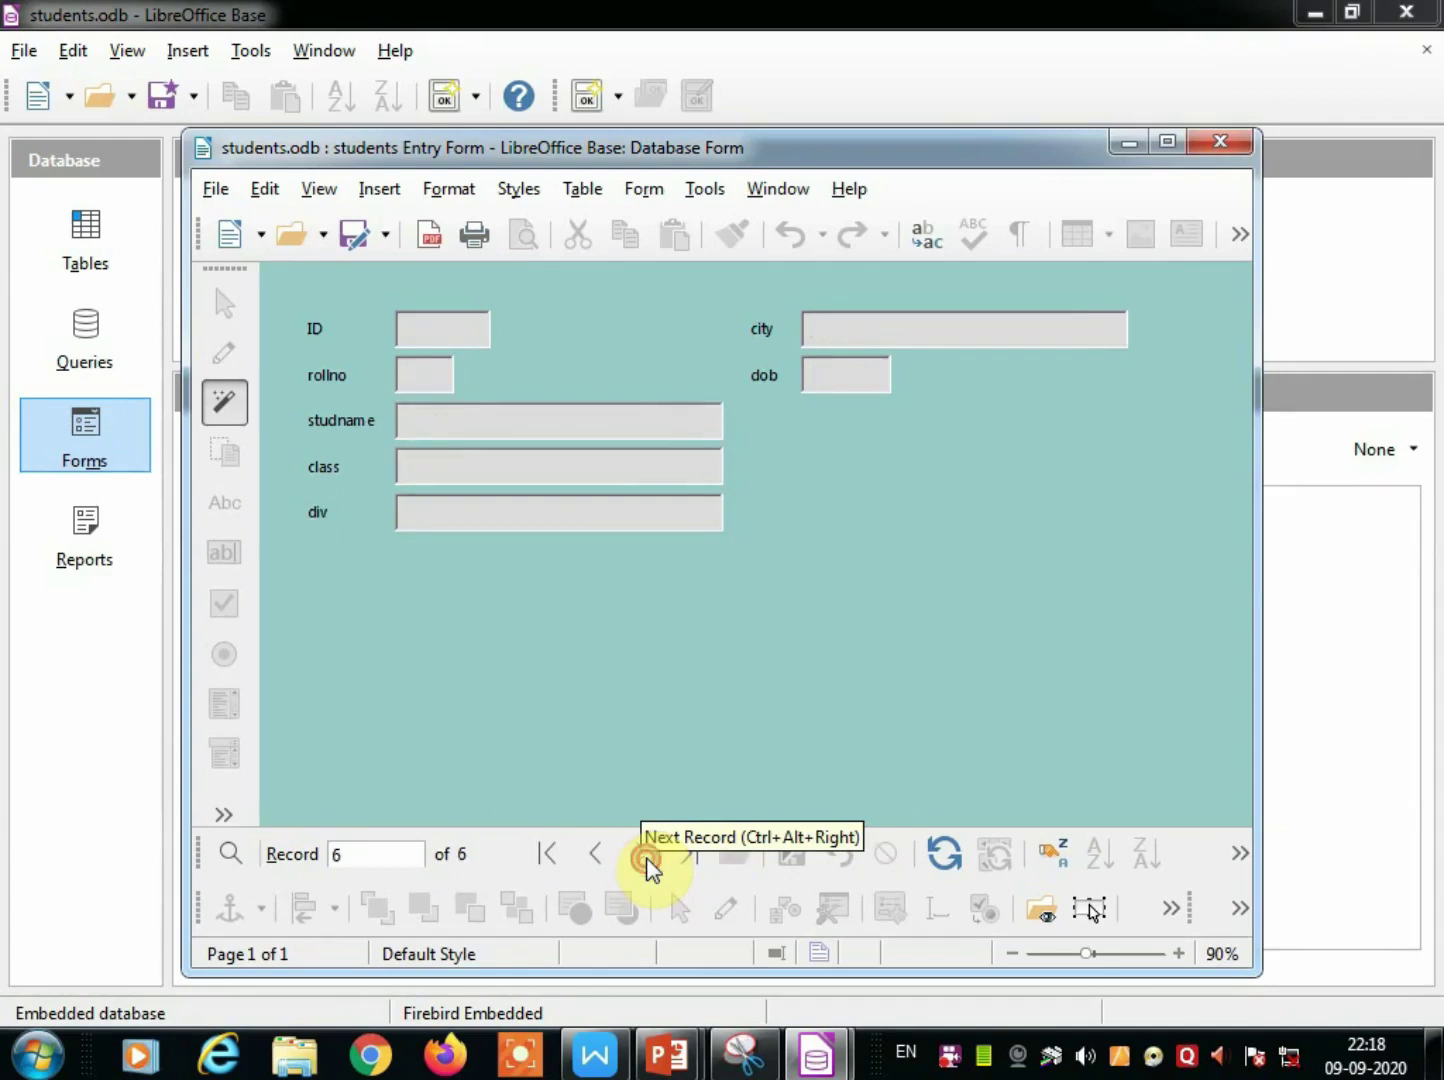
click(605, 862)
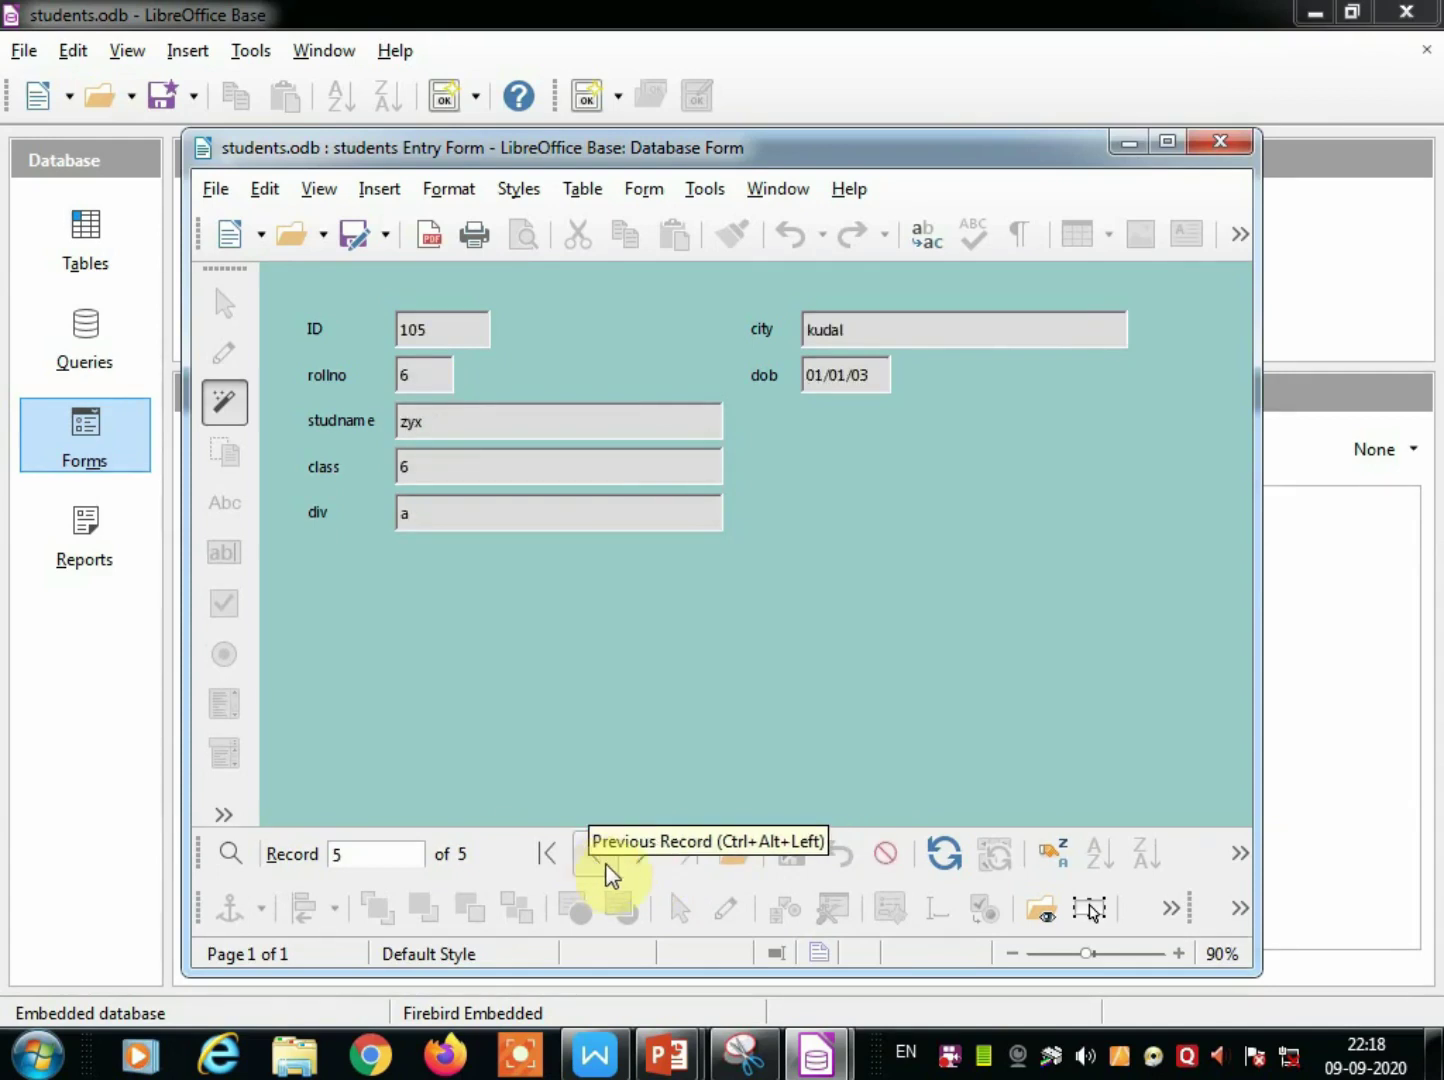
click(640, 860)
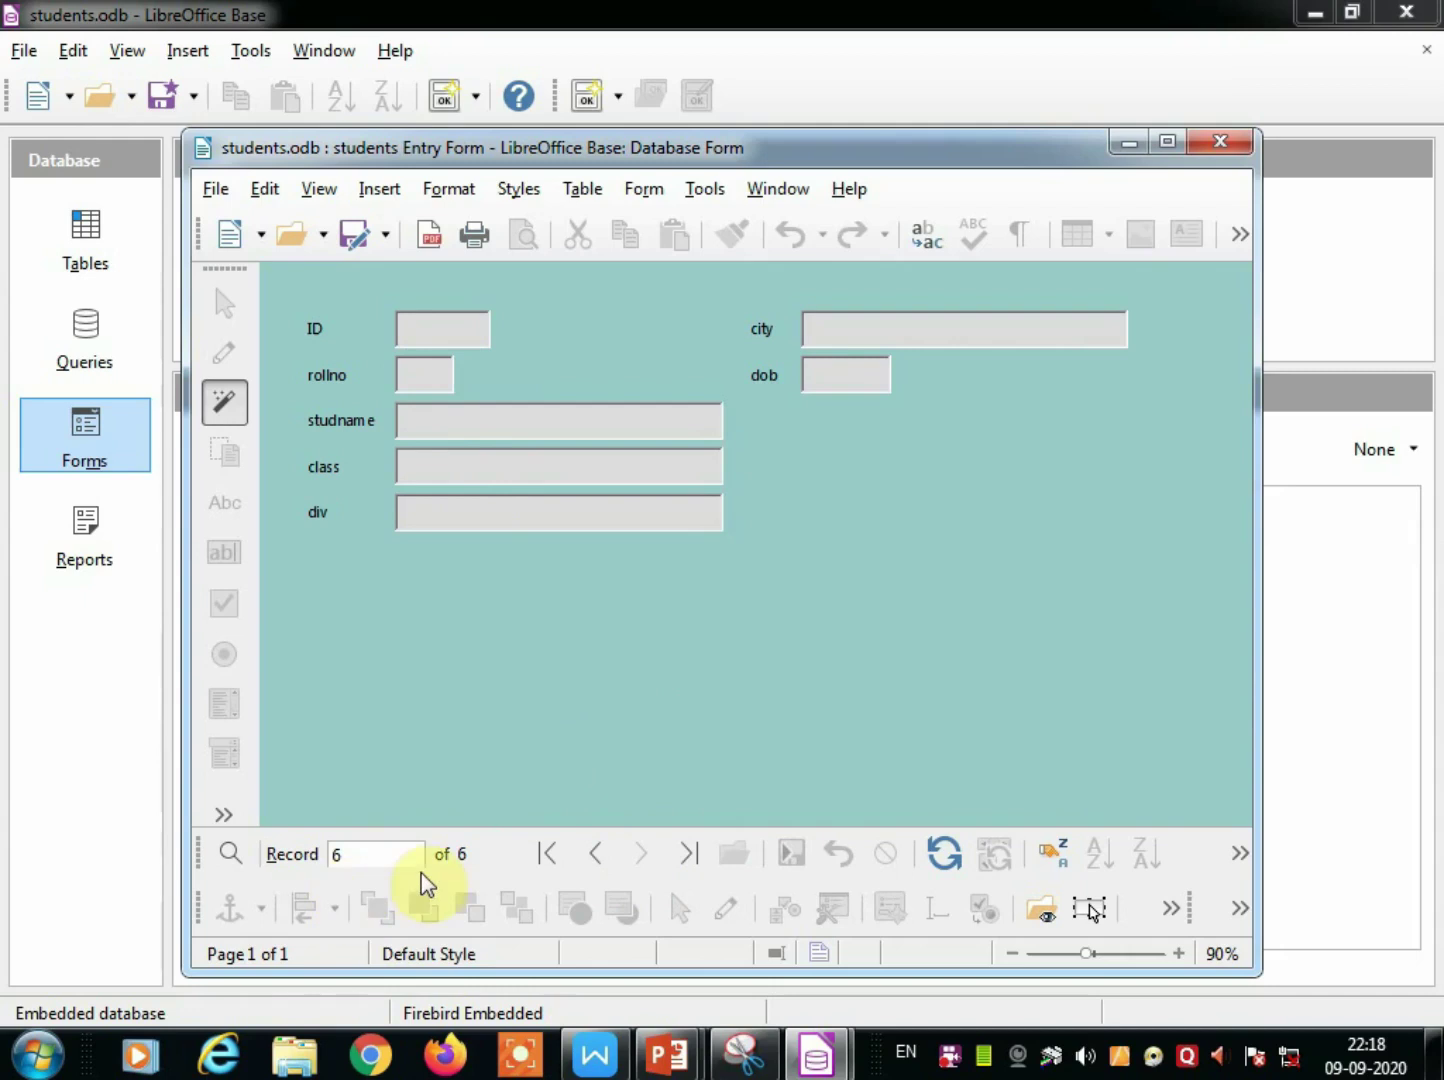
Jump to the first record, step forward to blank record 6, and place the caret in ID.
click(547, 856)
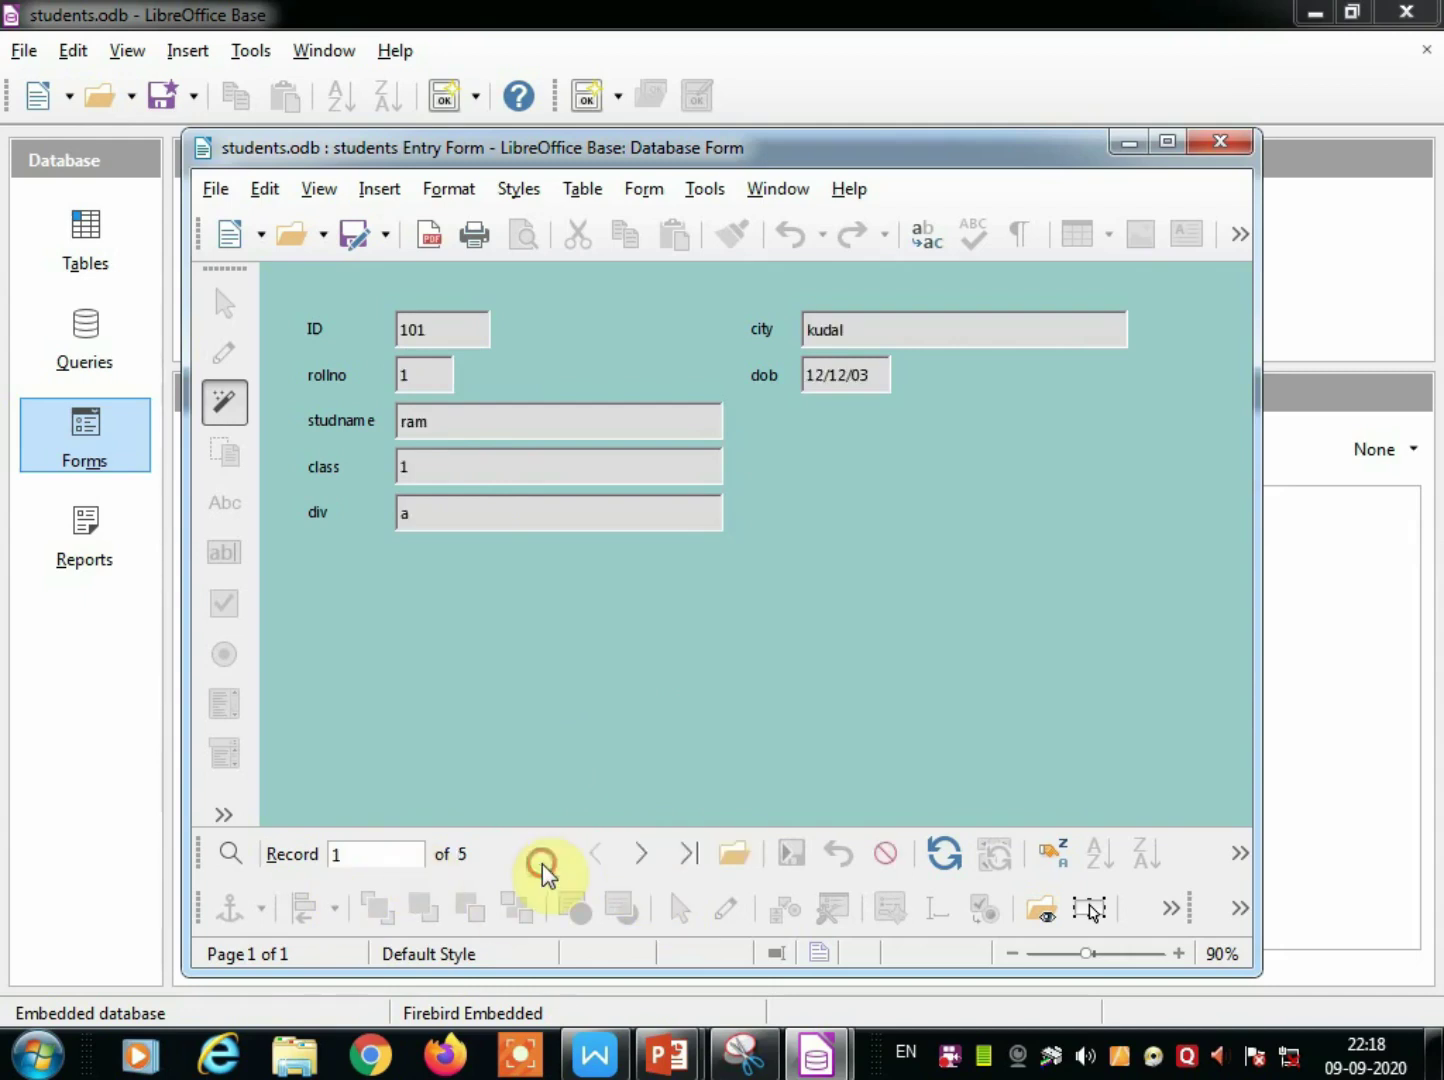
click(648, 854)
click(646, 856)
click(646, 856)
click(646, 856)
click(641, 860)
click(415, 337)
Enter and save a record: ID 108, roll 8, name pqr, class 6, div b, city malvan.
text(10)
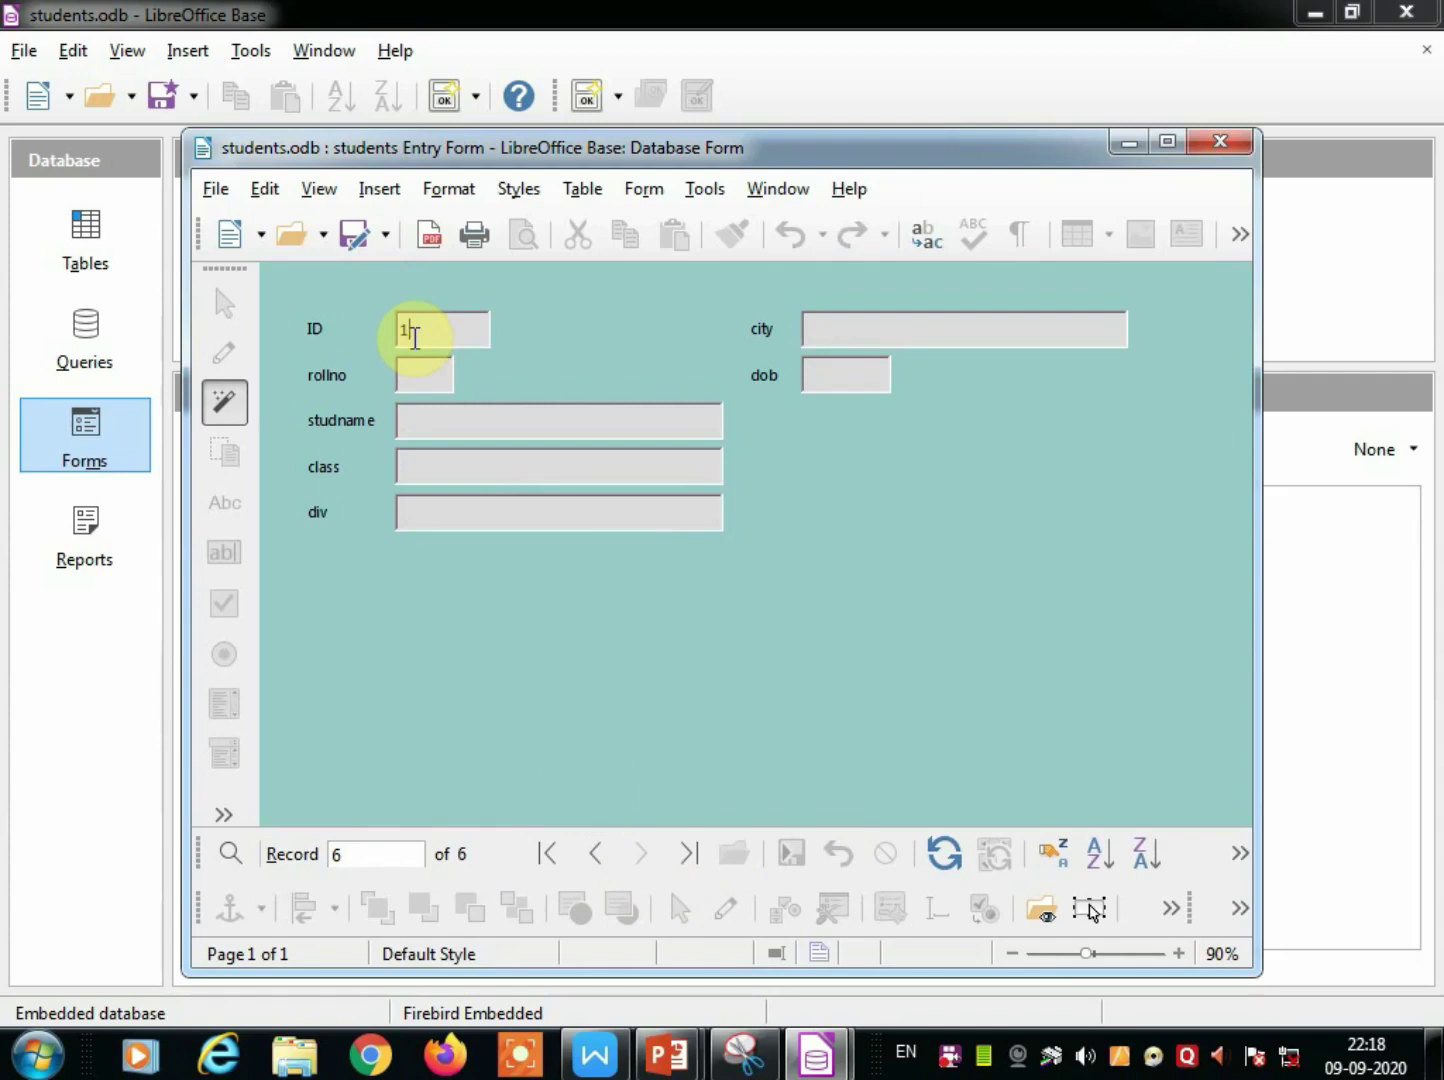
text(8)
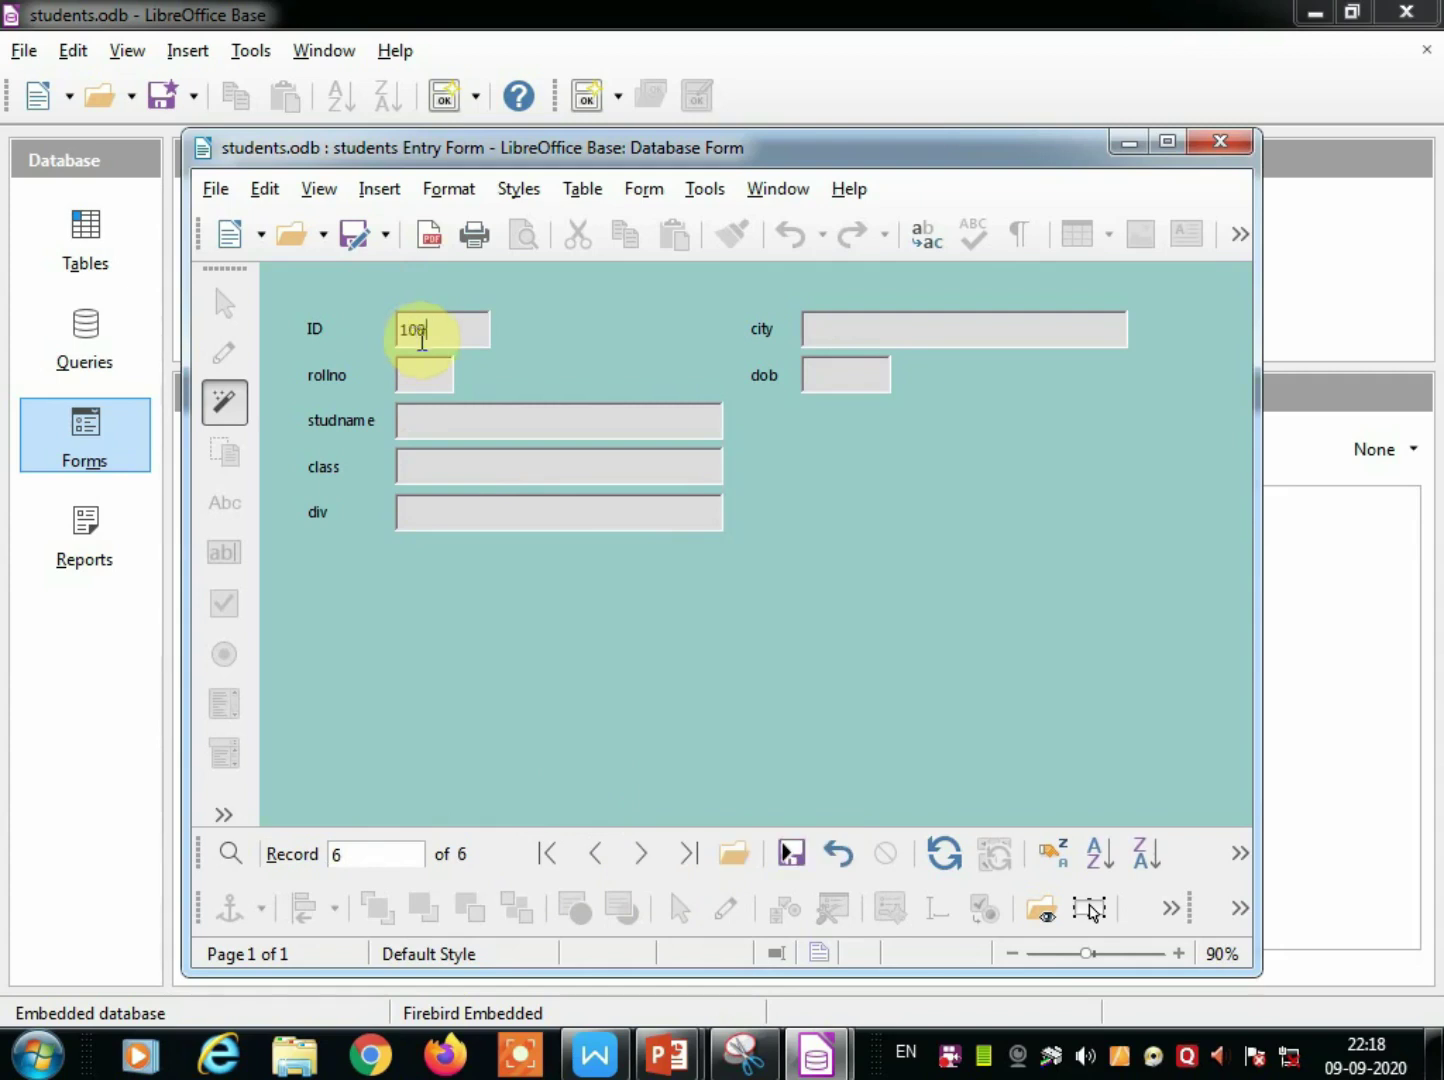
click(415, 383)
text(8)
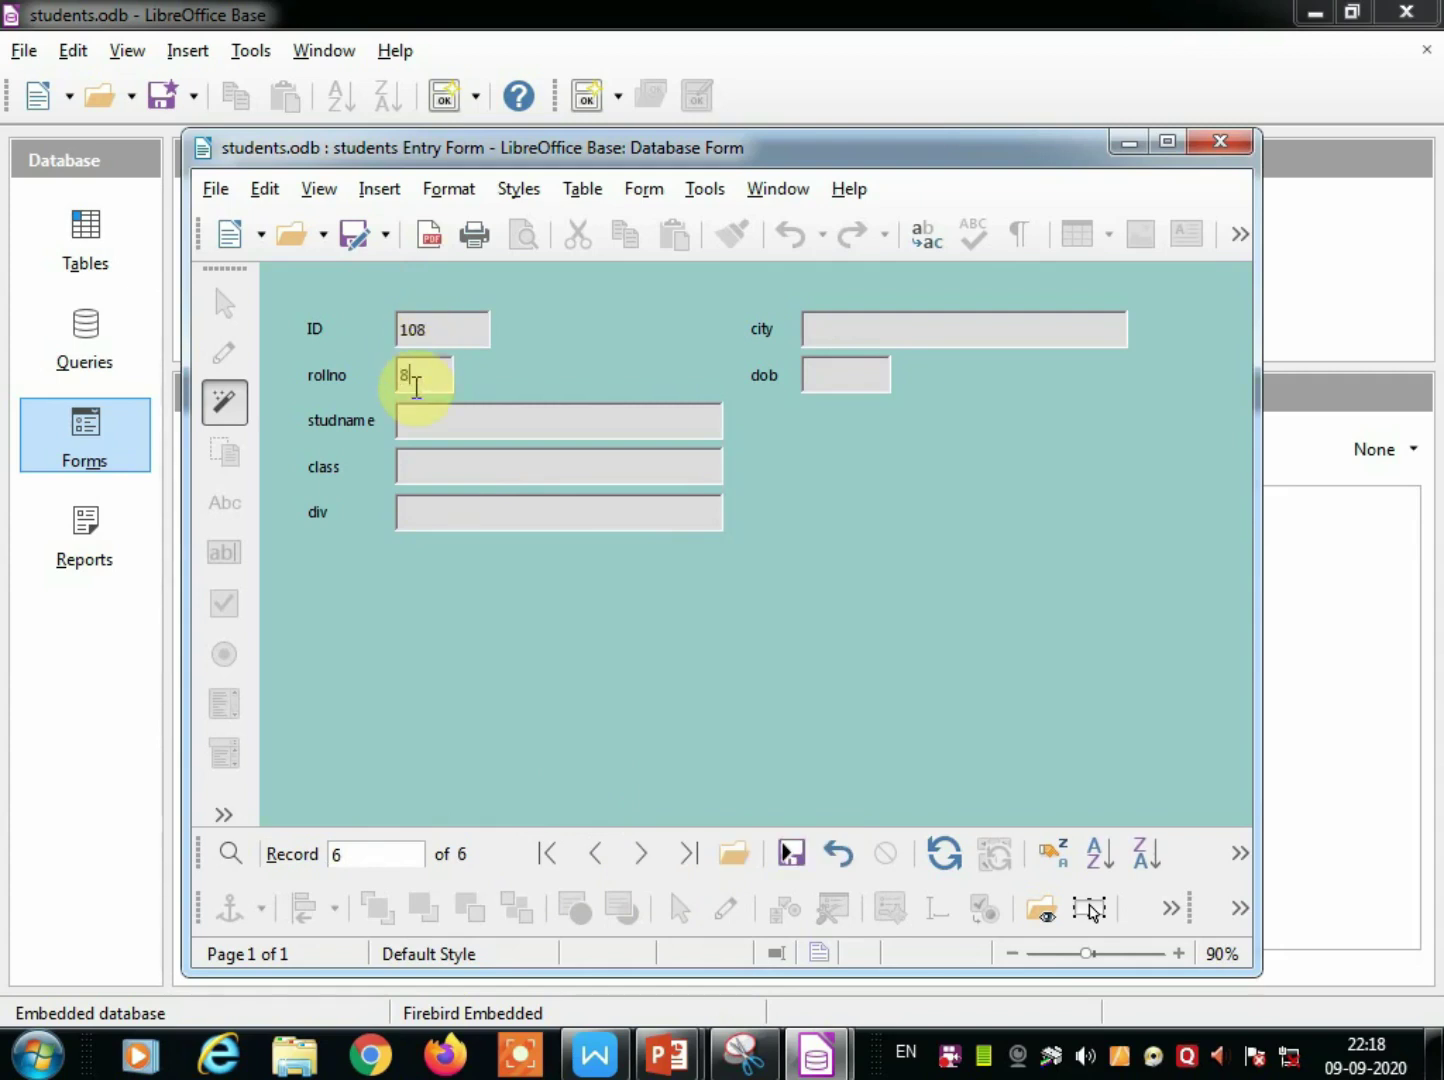
click(433, 428)
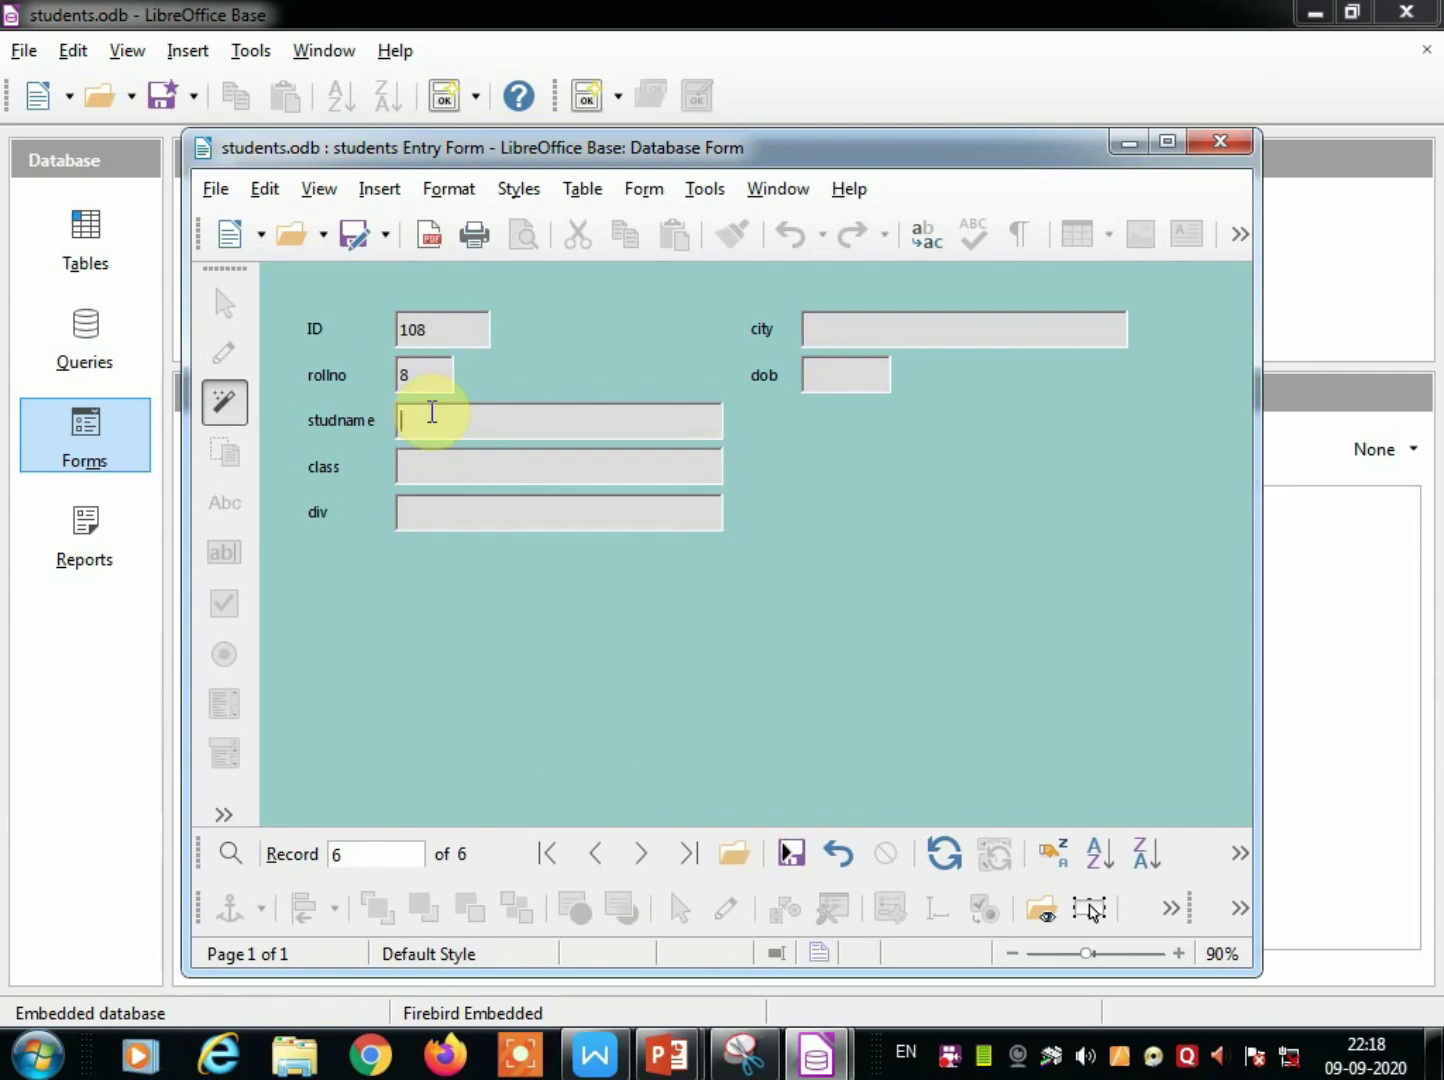
text(pqr)
click(424, 465)
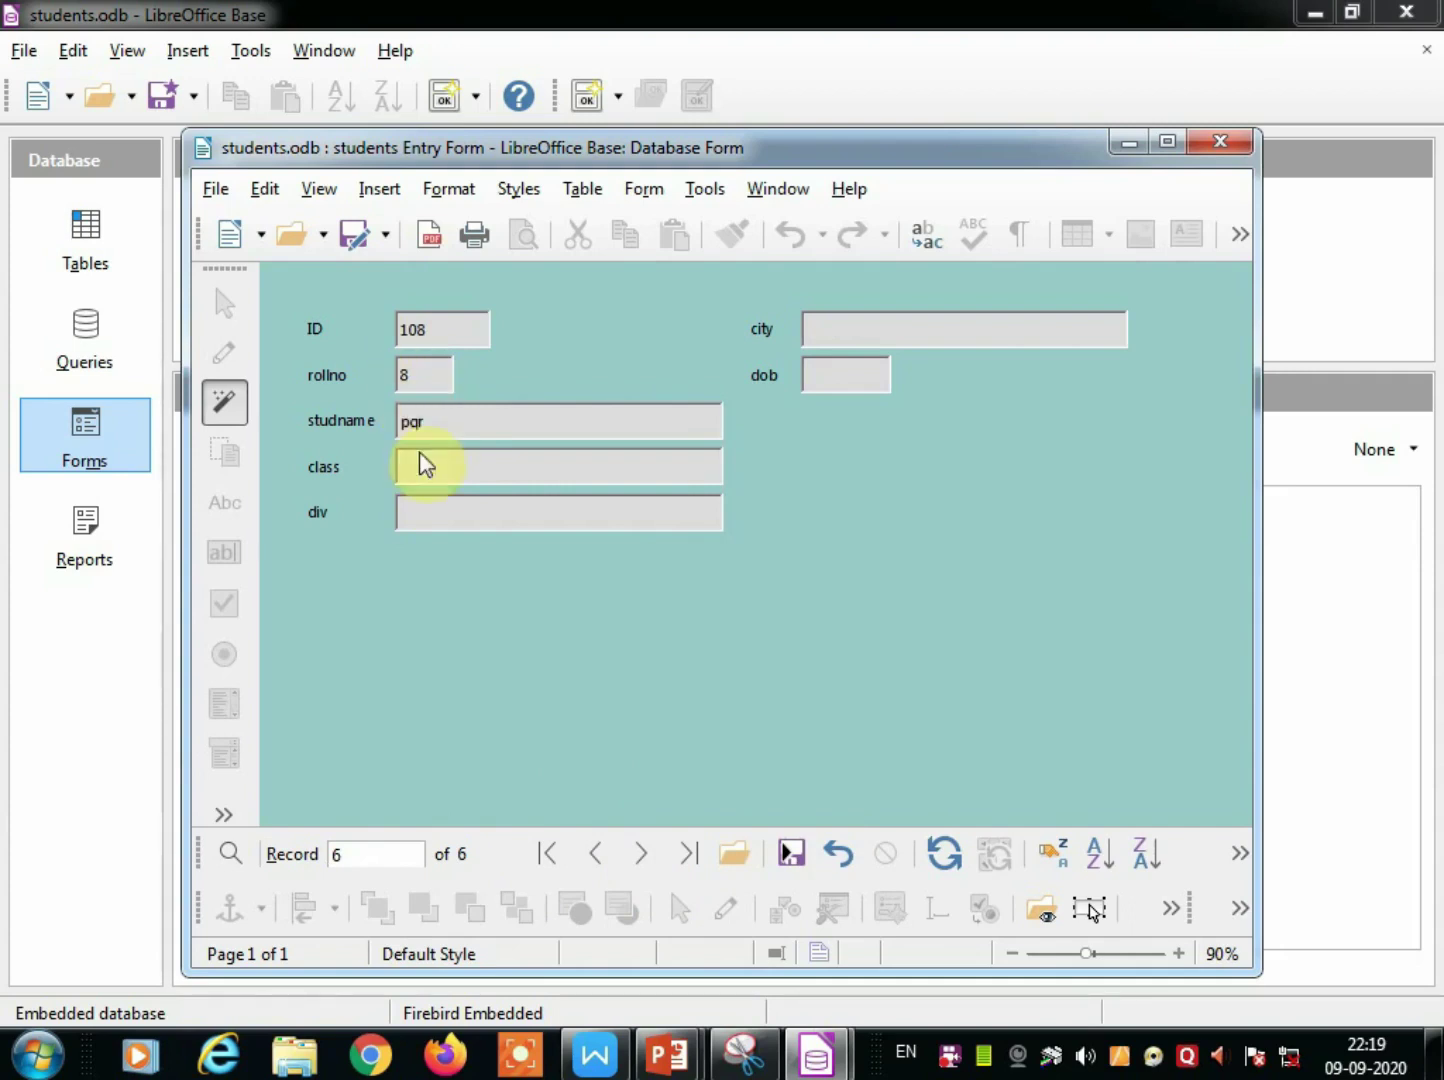
text(6)
click(441, 502)
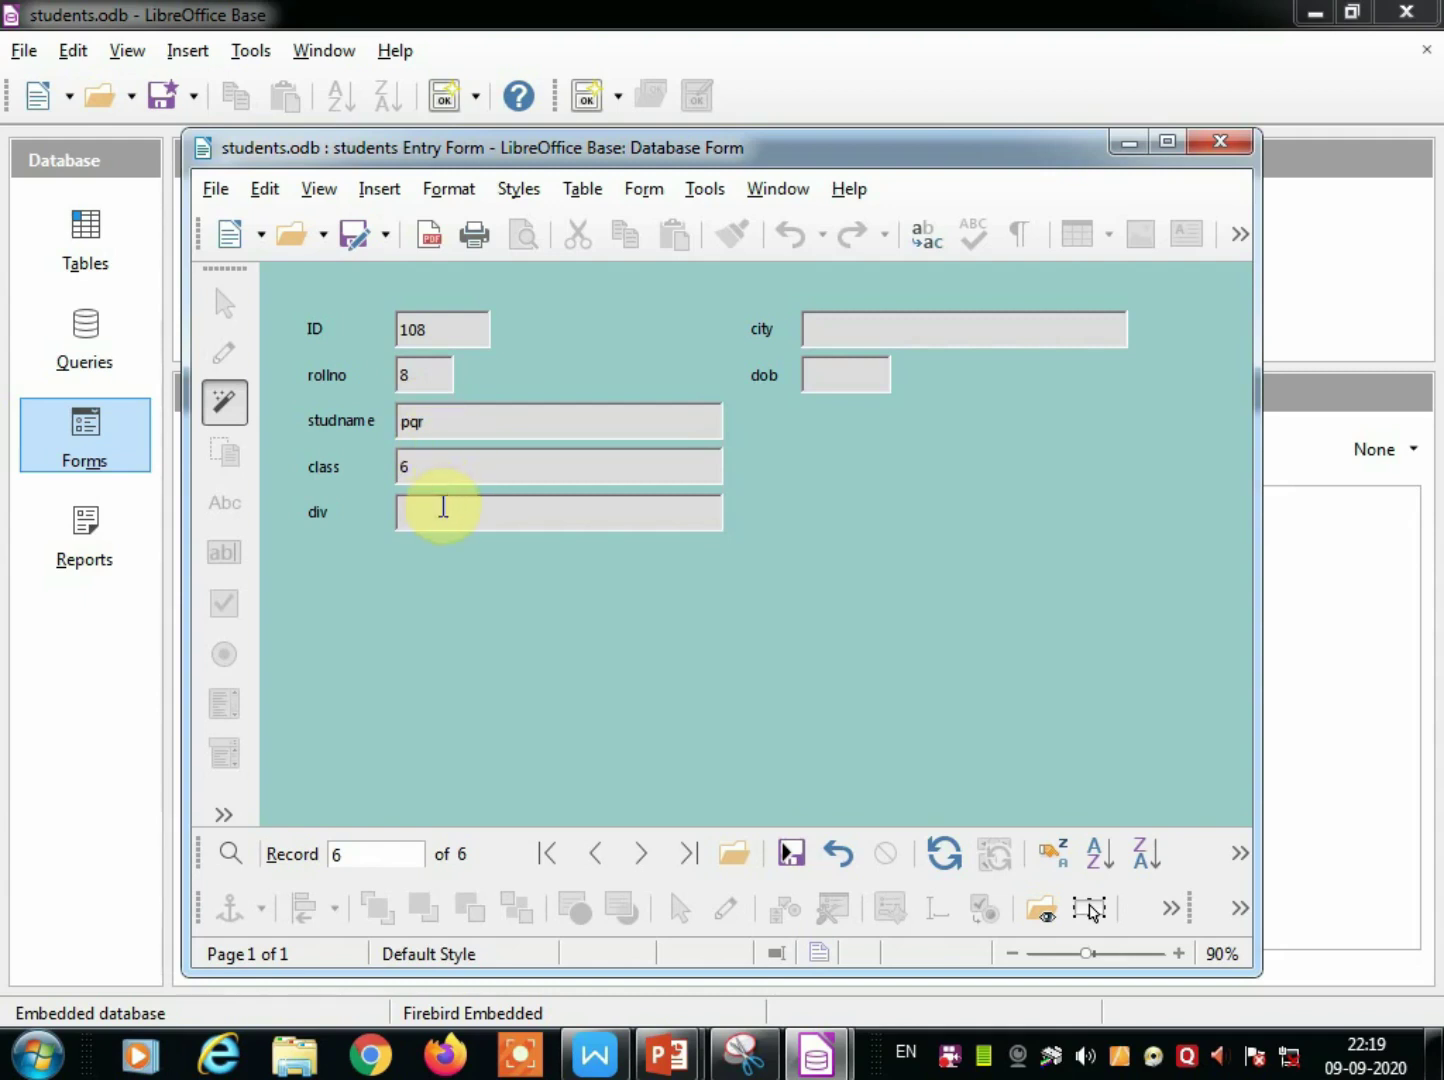
text(b)
click(826, 326)
text(malvan)
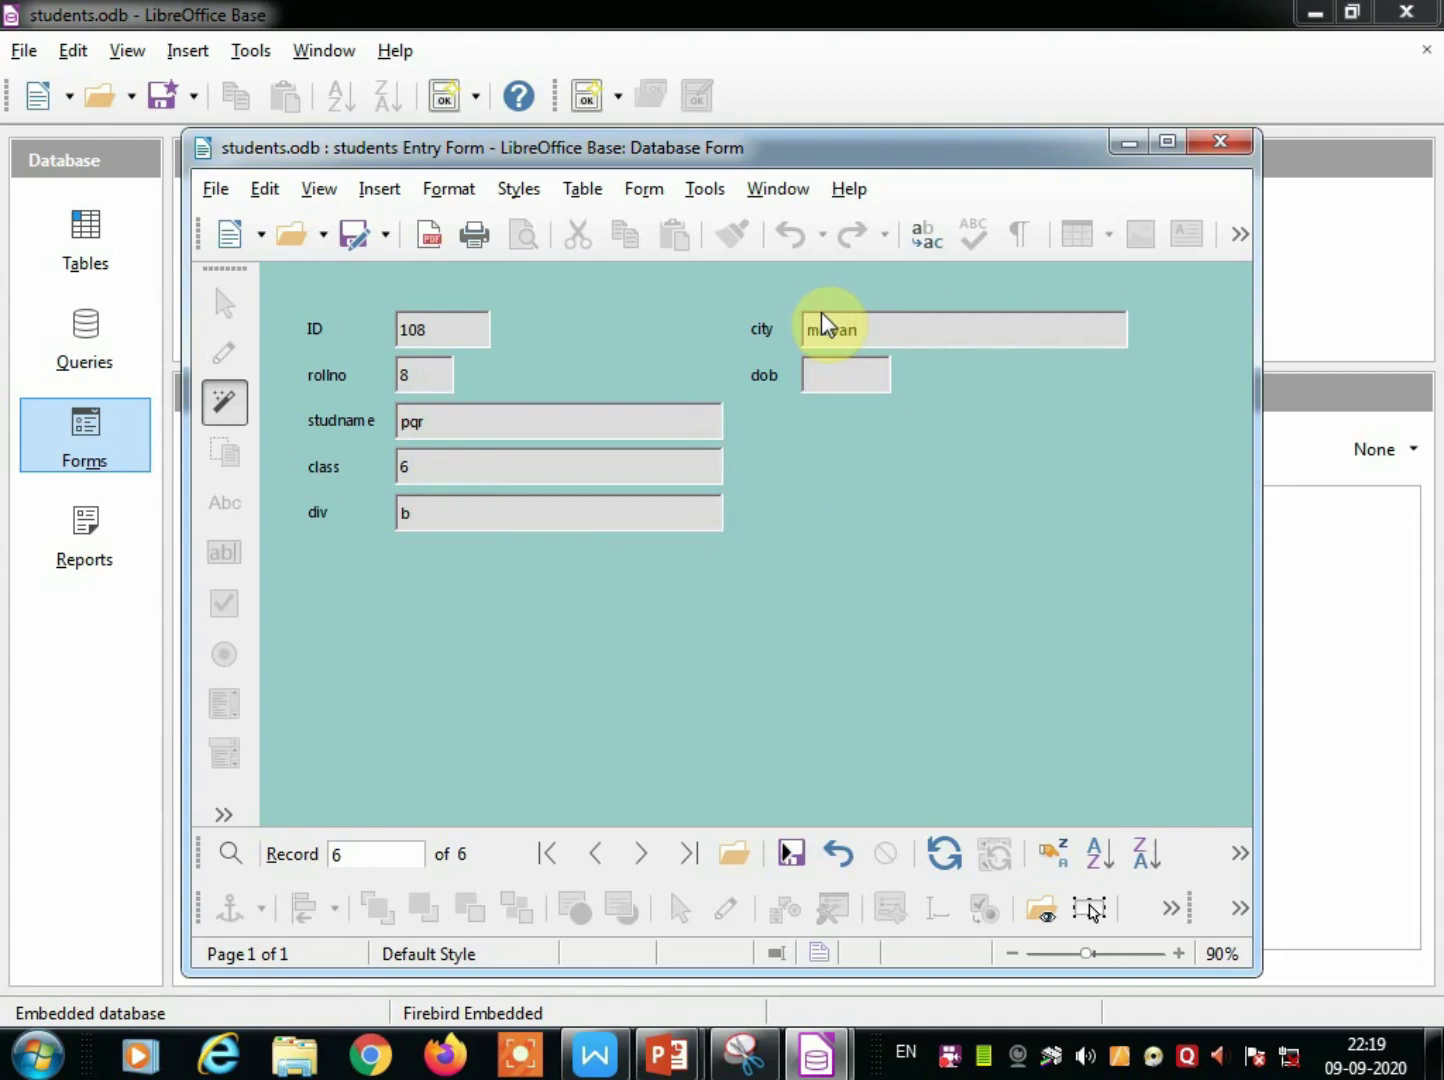
click(824, 368)
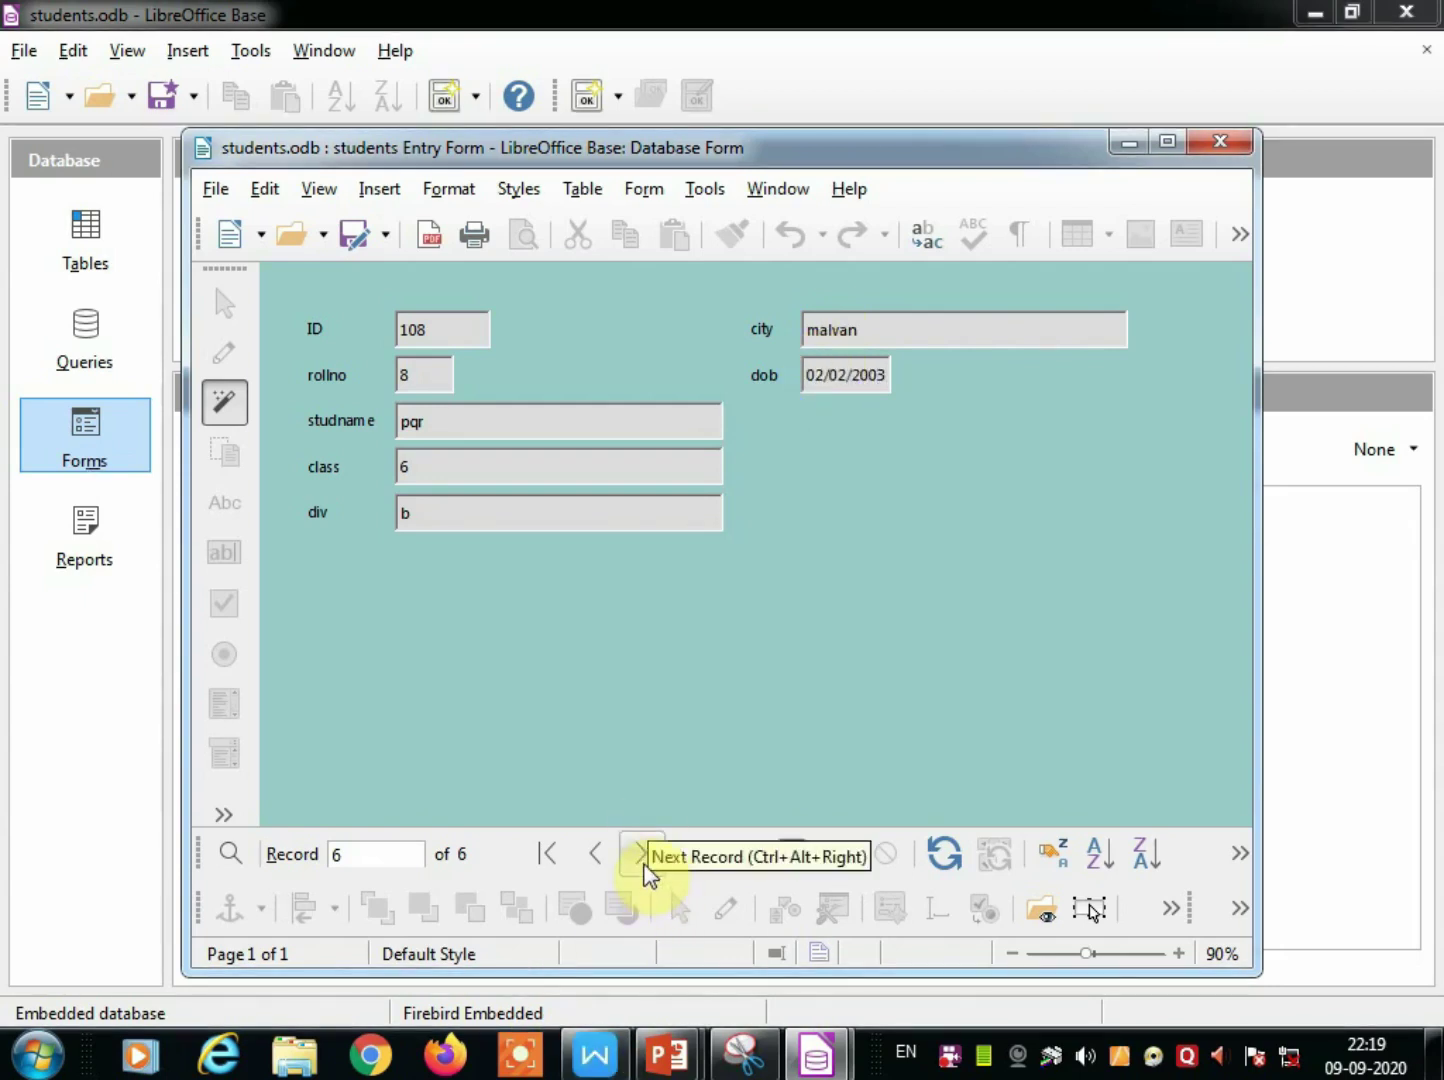
click(641, 860)
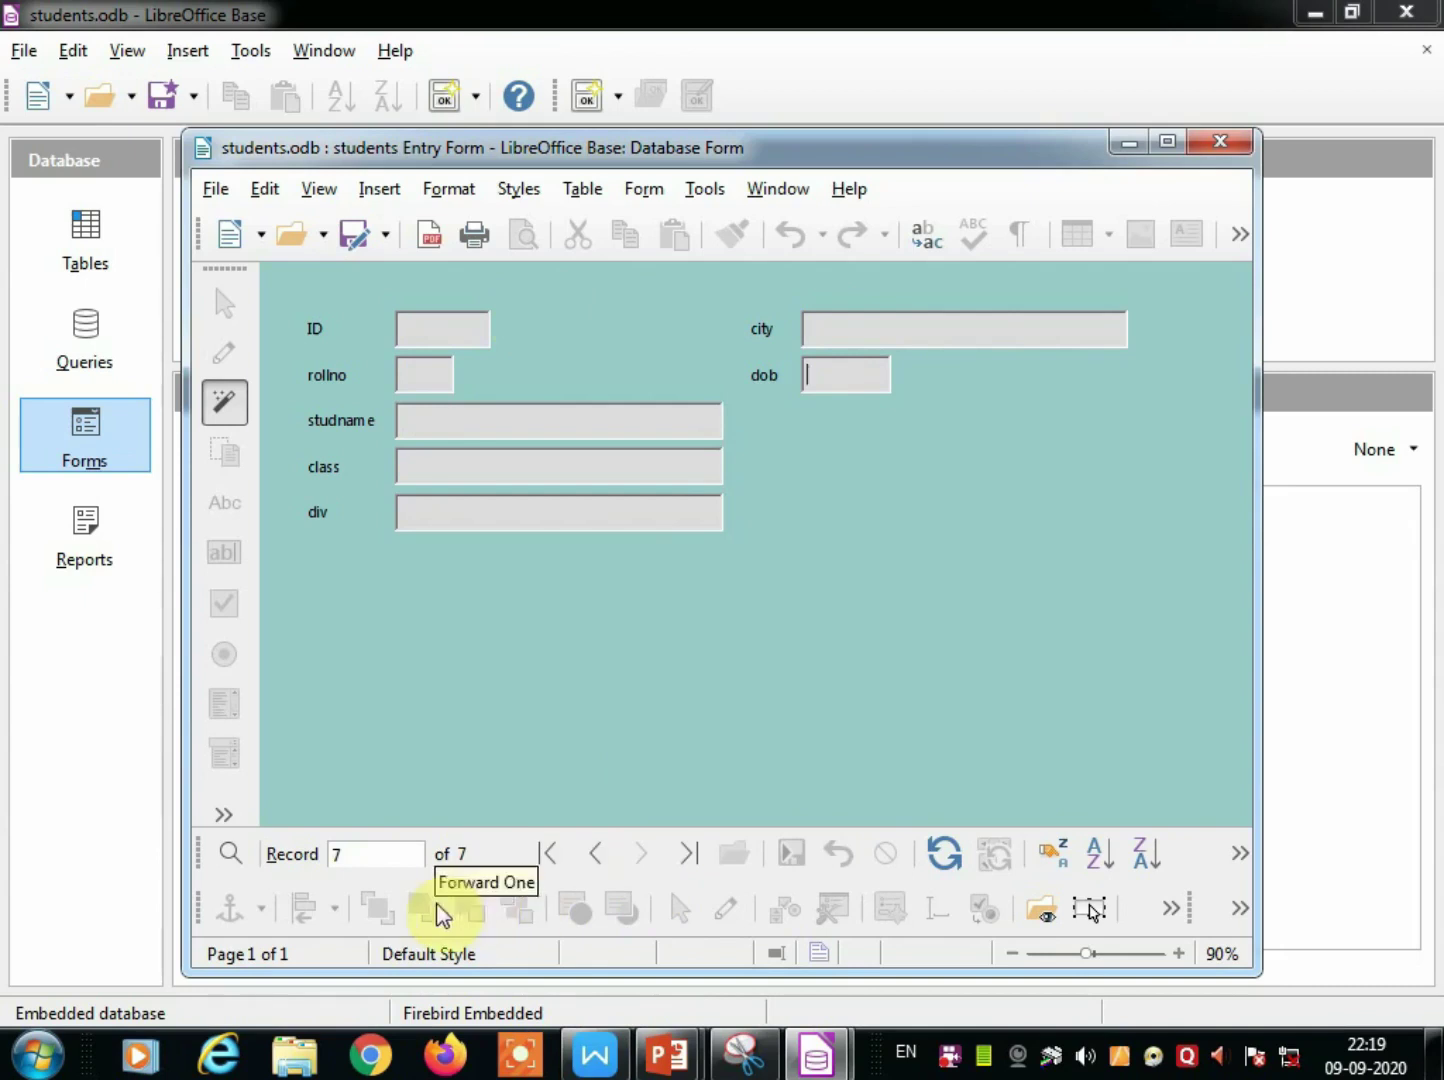
Enter and save record 7: ID 109, roll 10, name lmn, class 7, div a, city kankavali.
click(414, 327)
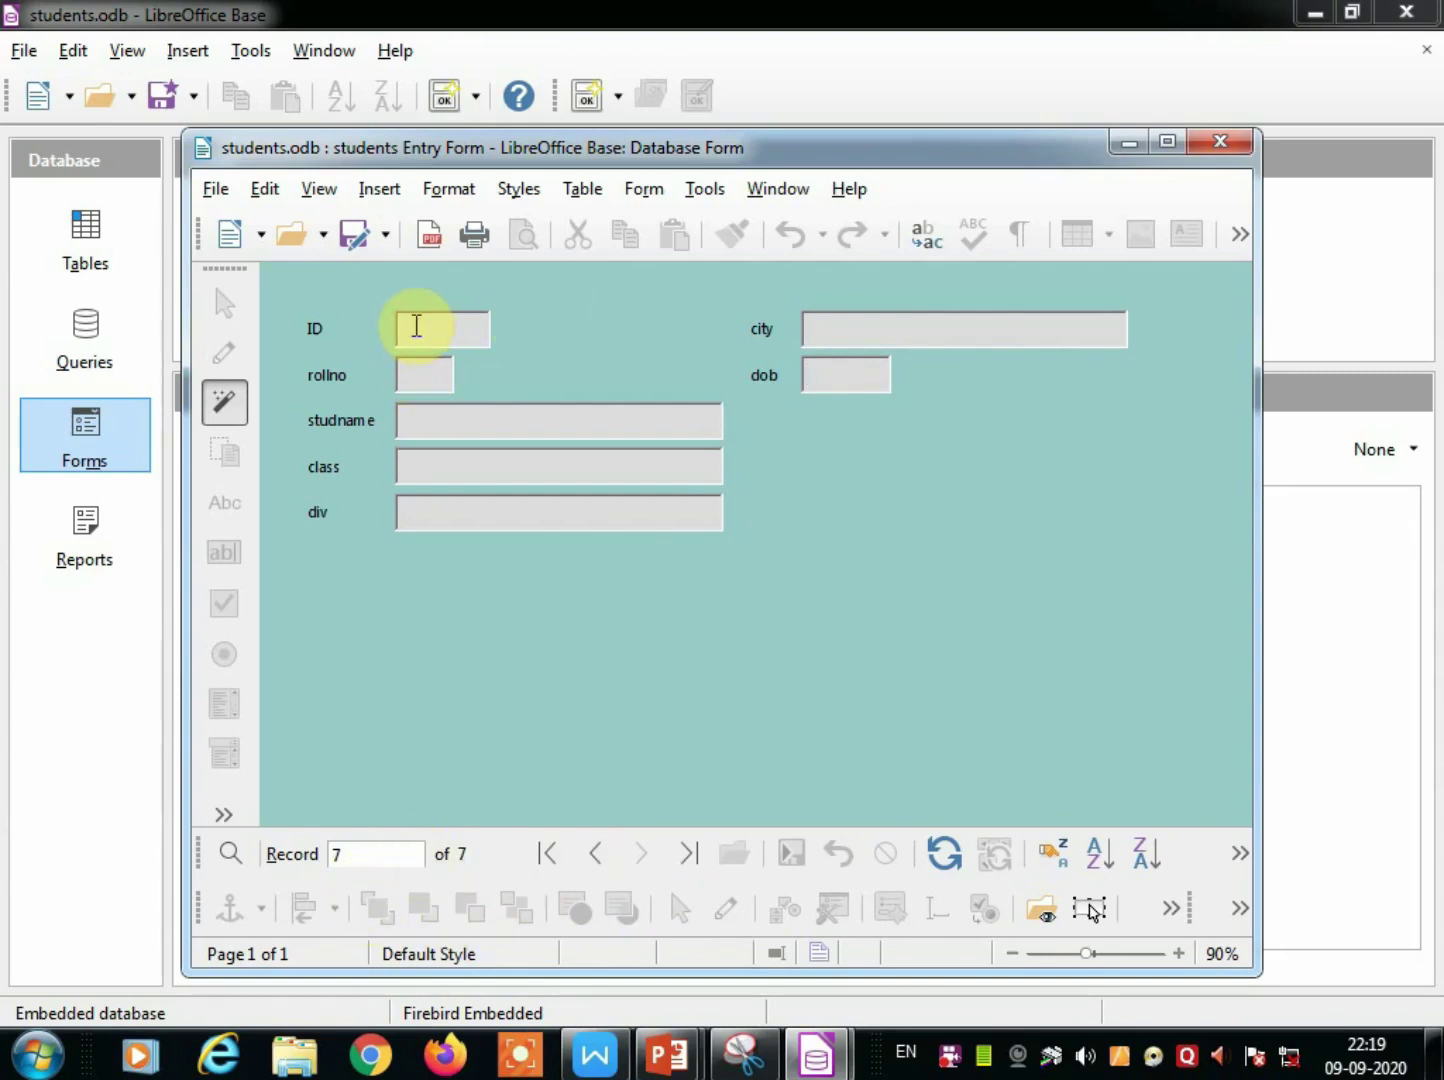
text(109)
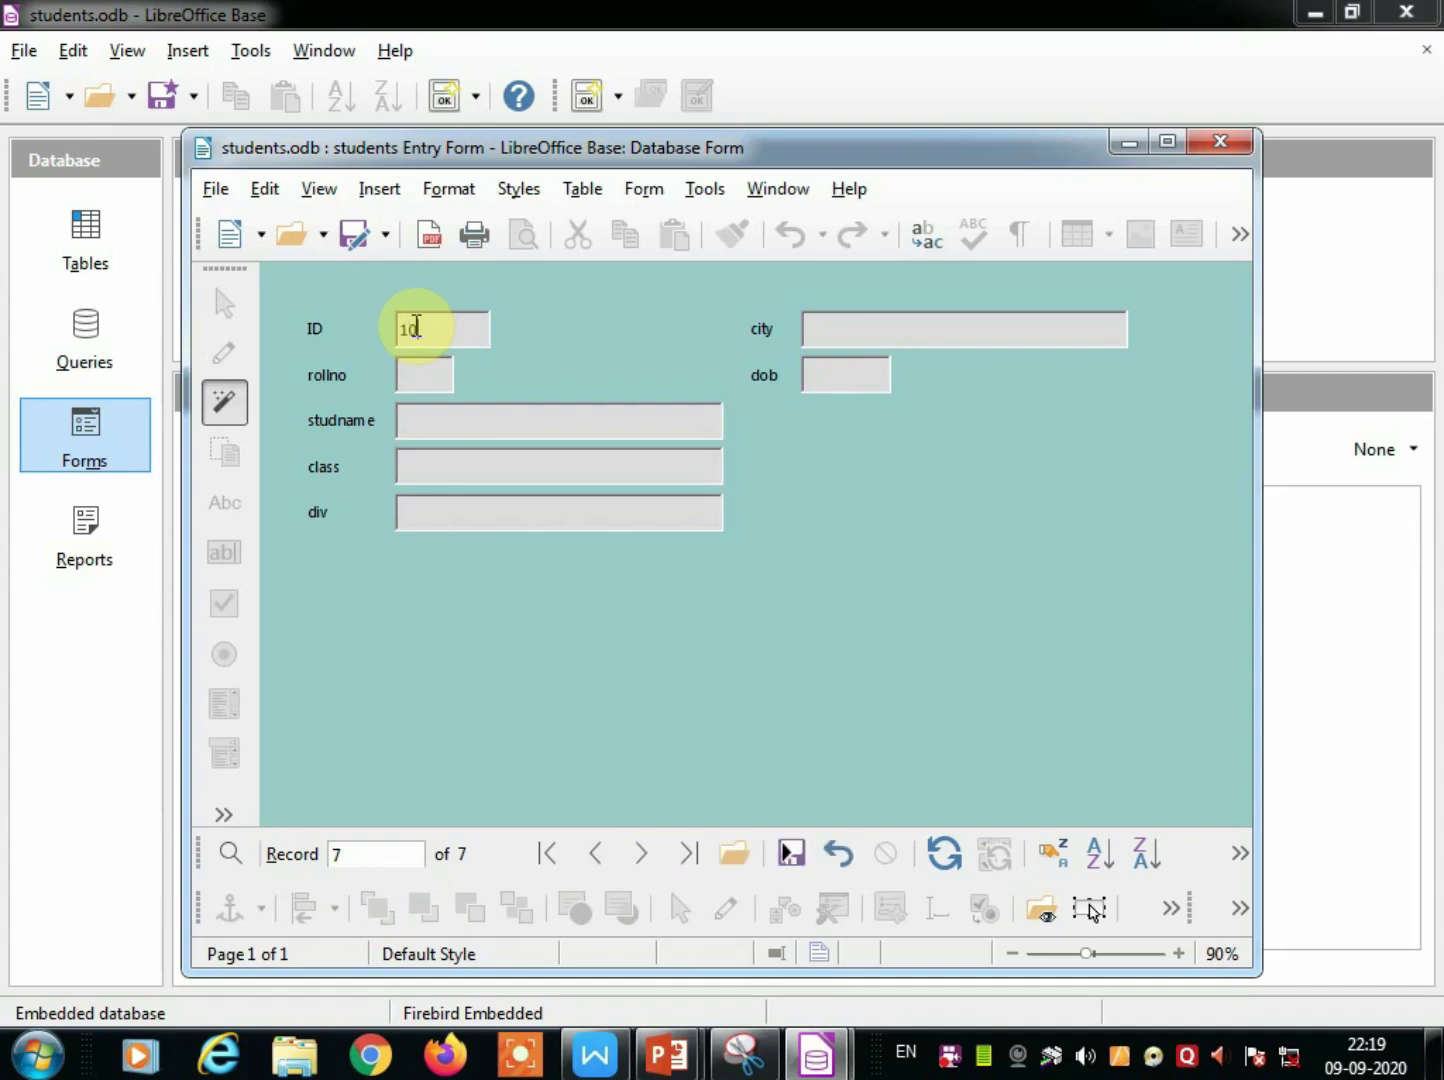
click(428, 372)
text(10)
click(450, 421)
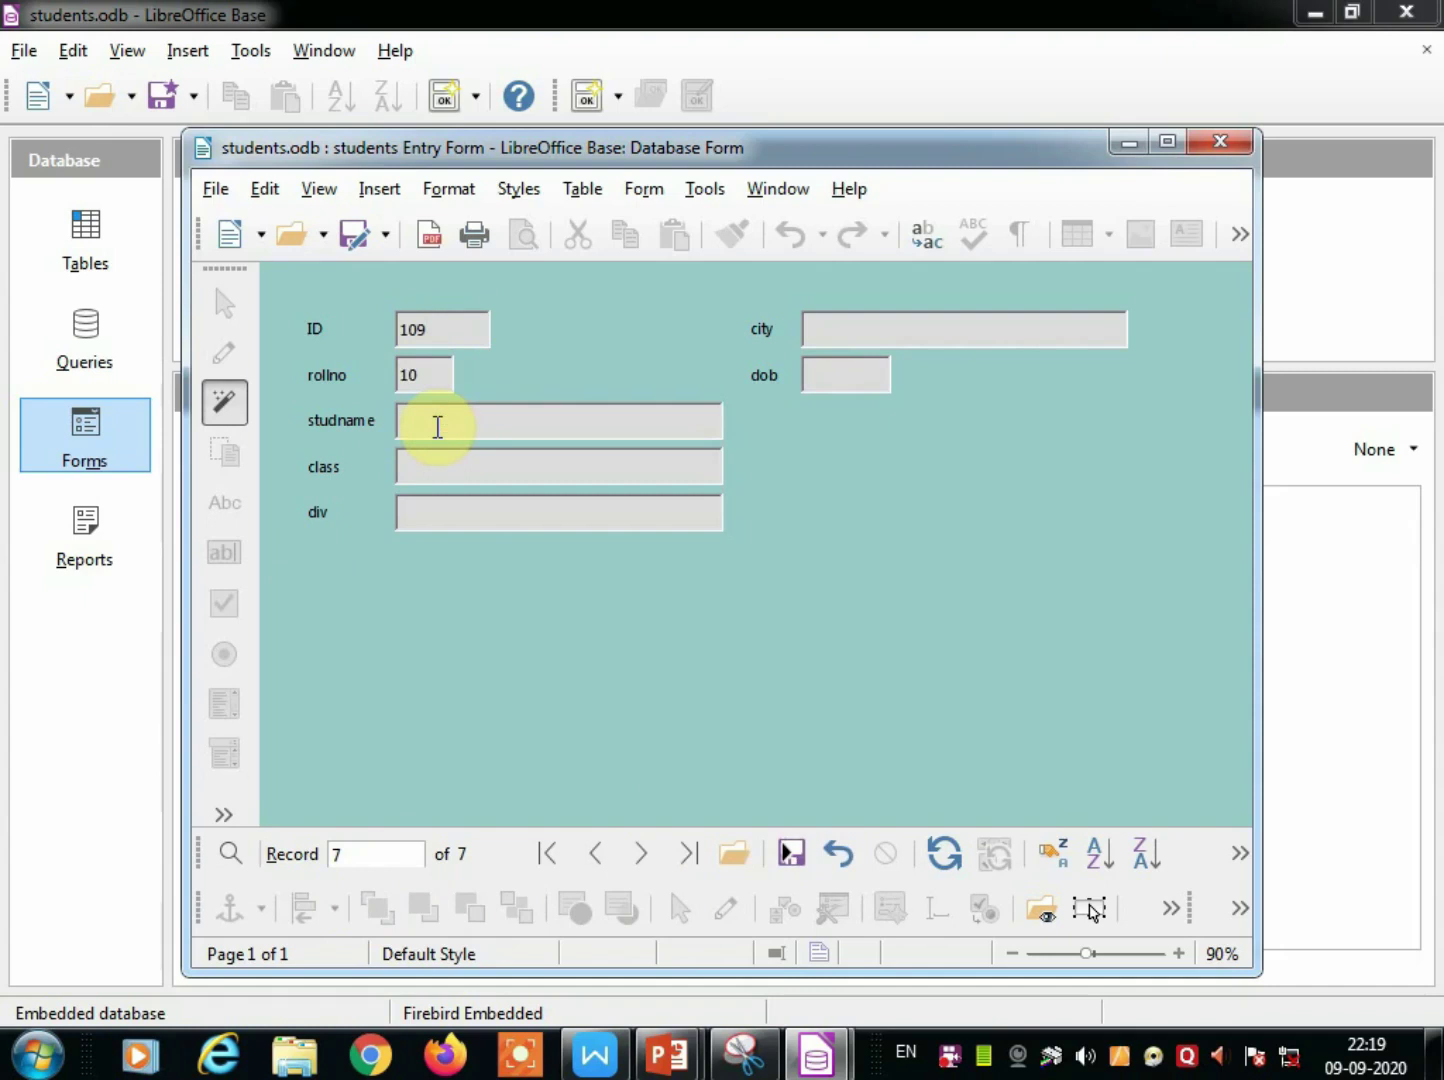
text(Imn)
click(475, 464)
text(a)
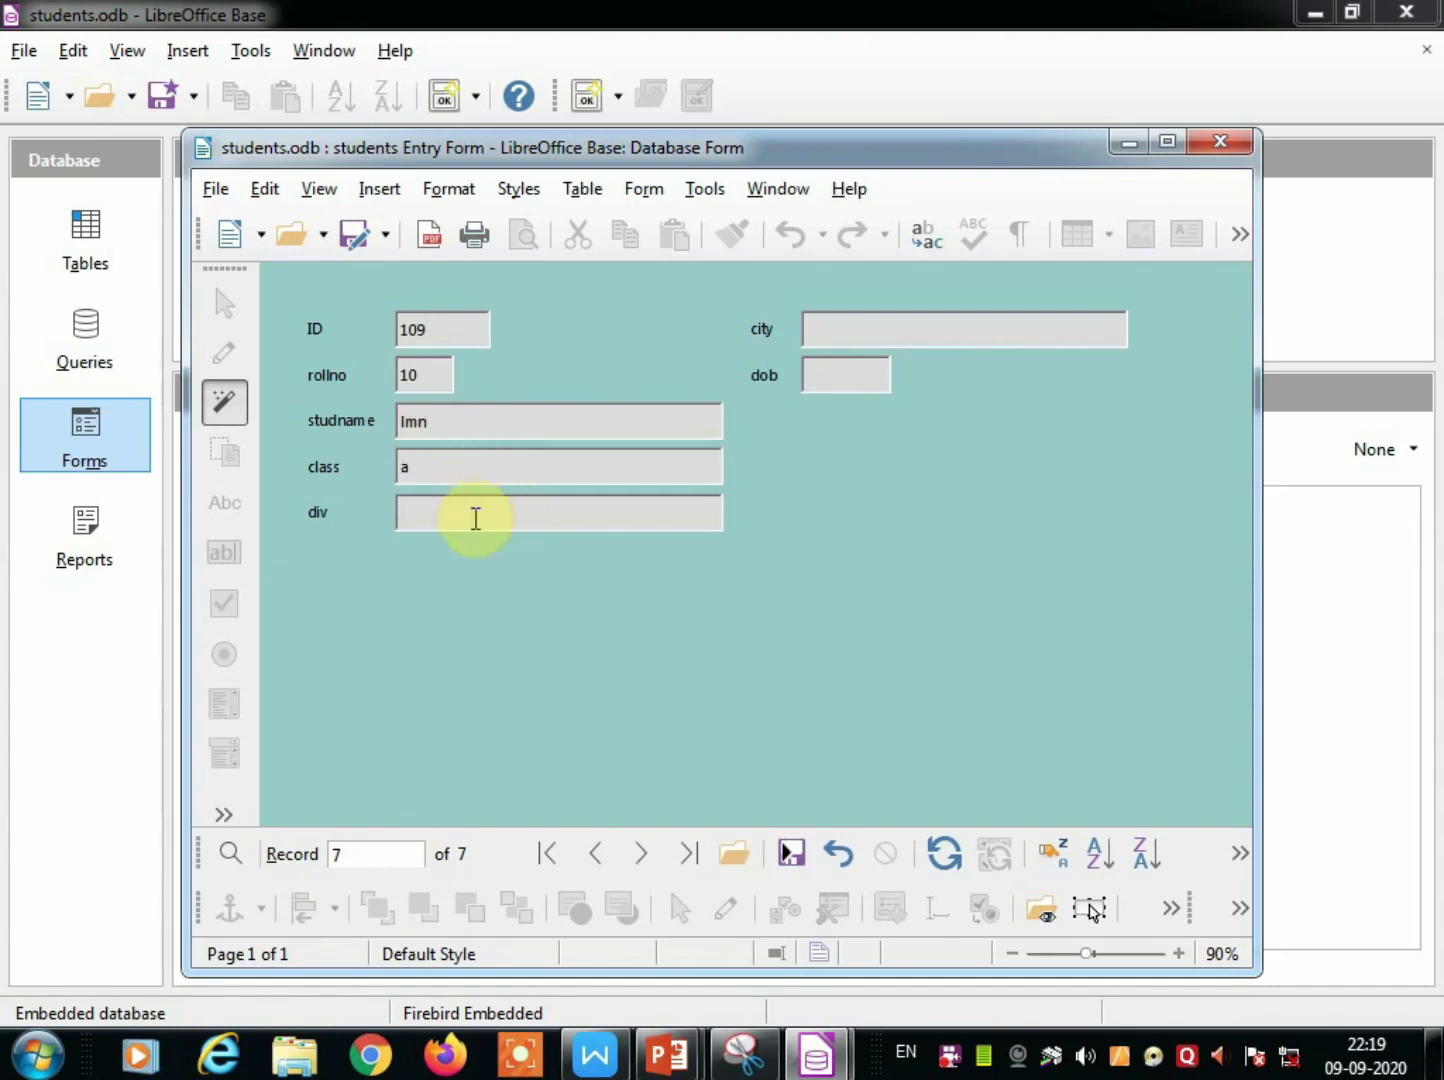
drag(419, 470, 385, 474)
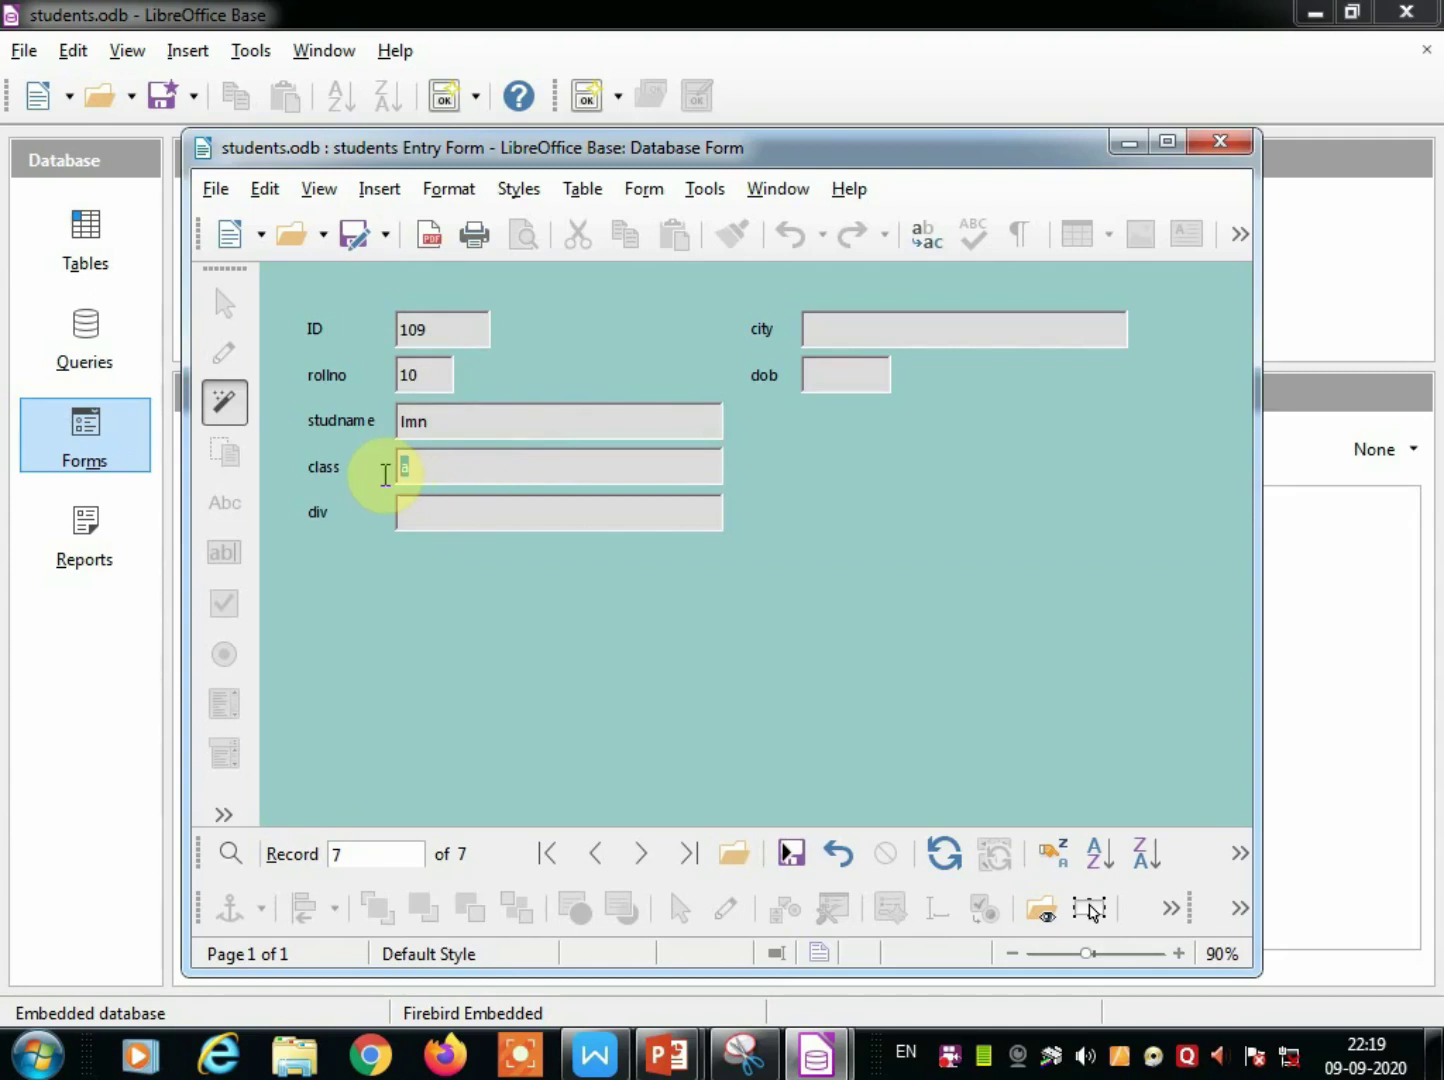
text(7)
click(419, 514)
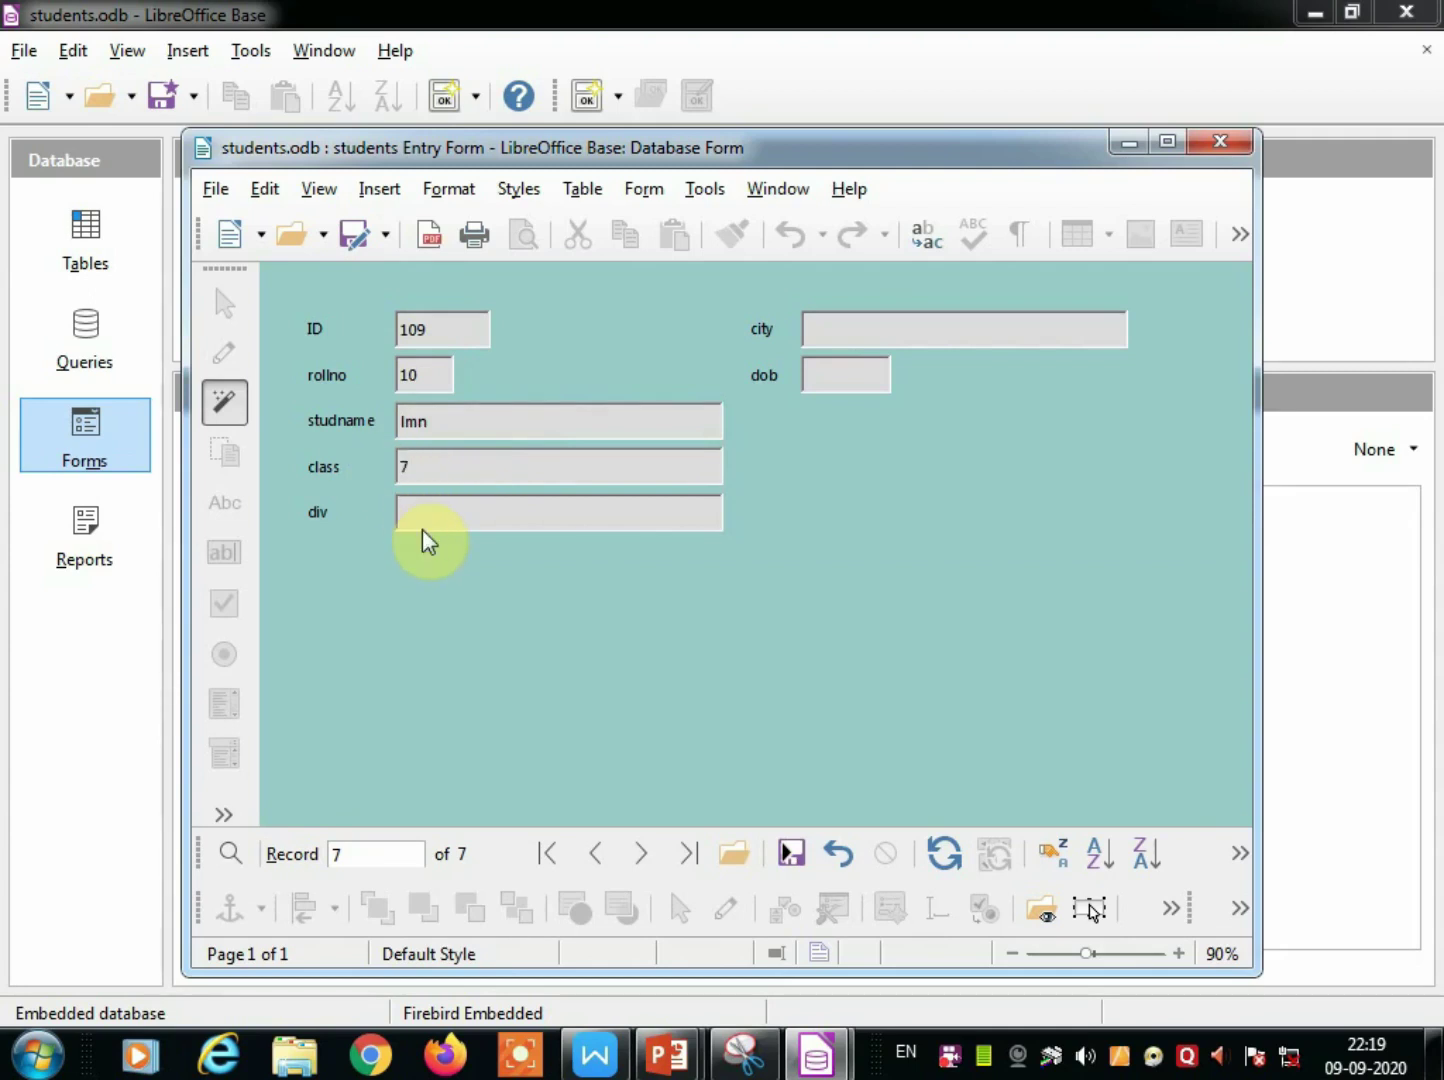
text(a)
click(854, 327)
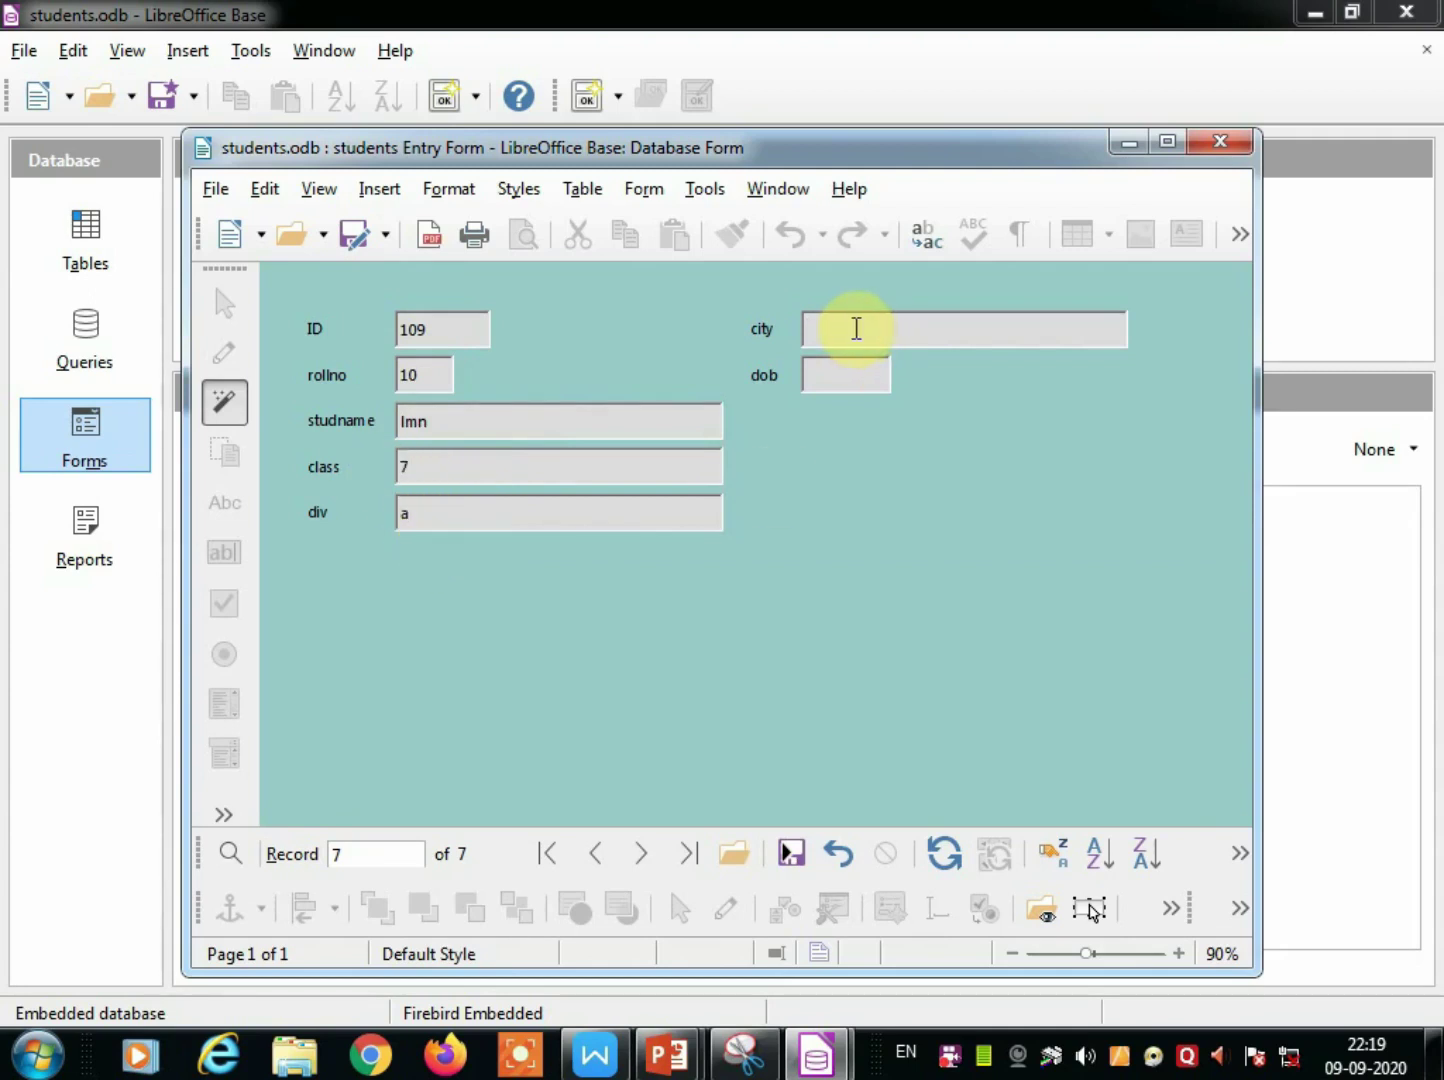
text(kankavali)
click(809, 376)
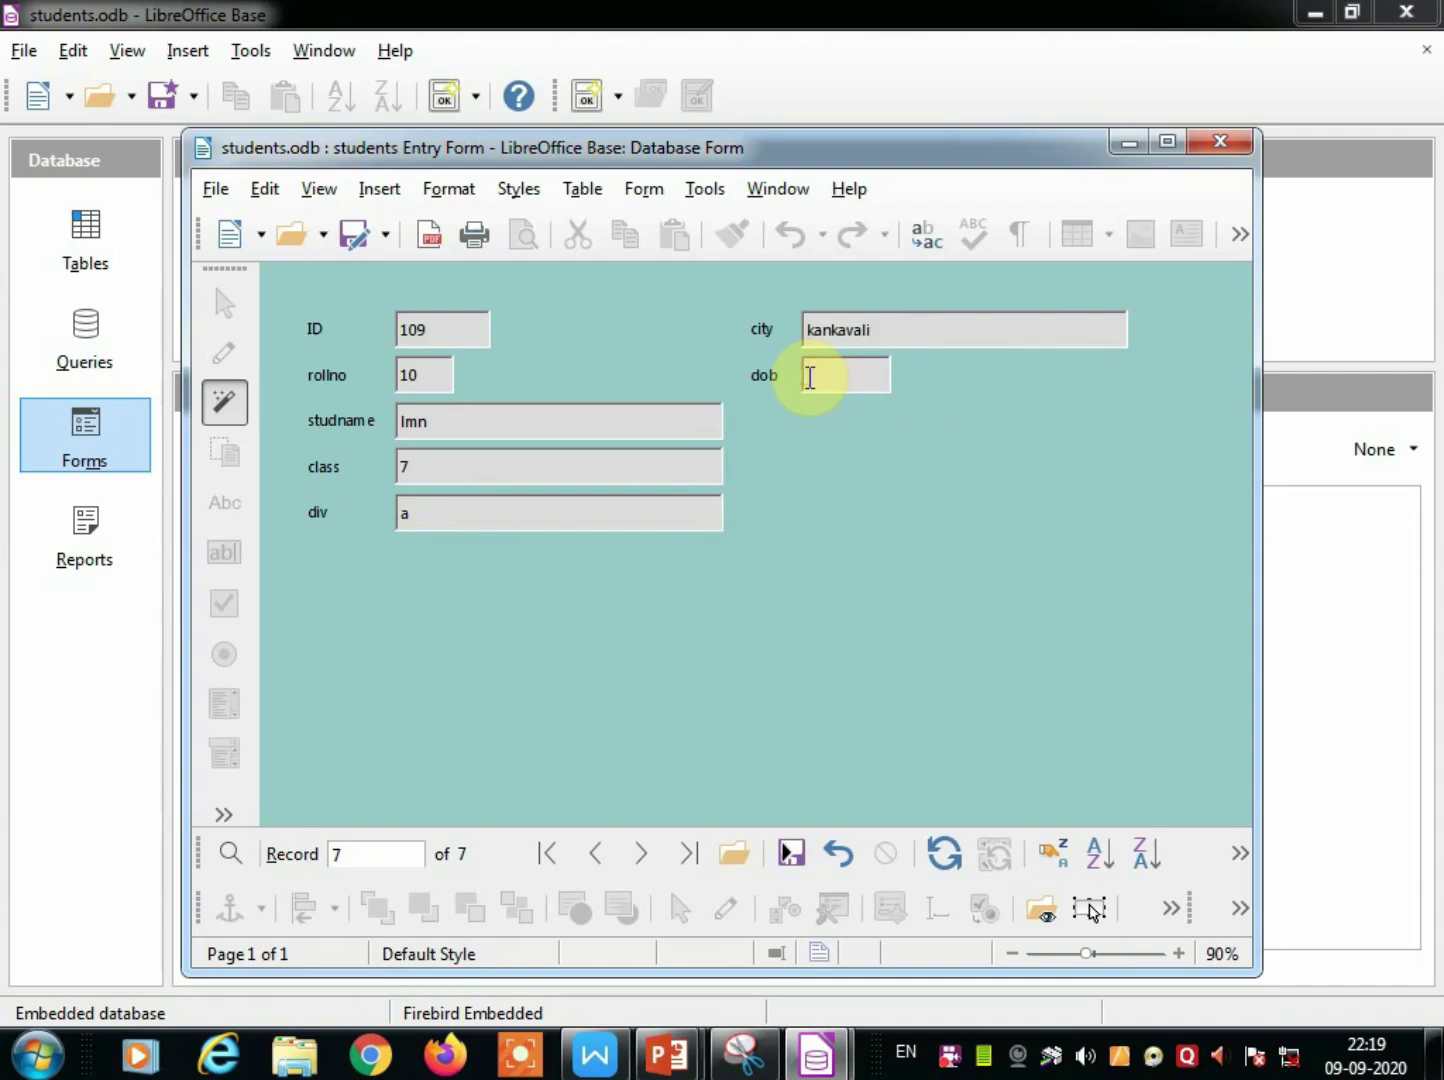
text(01/02/2002)
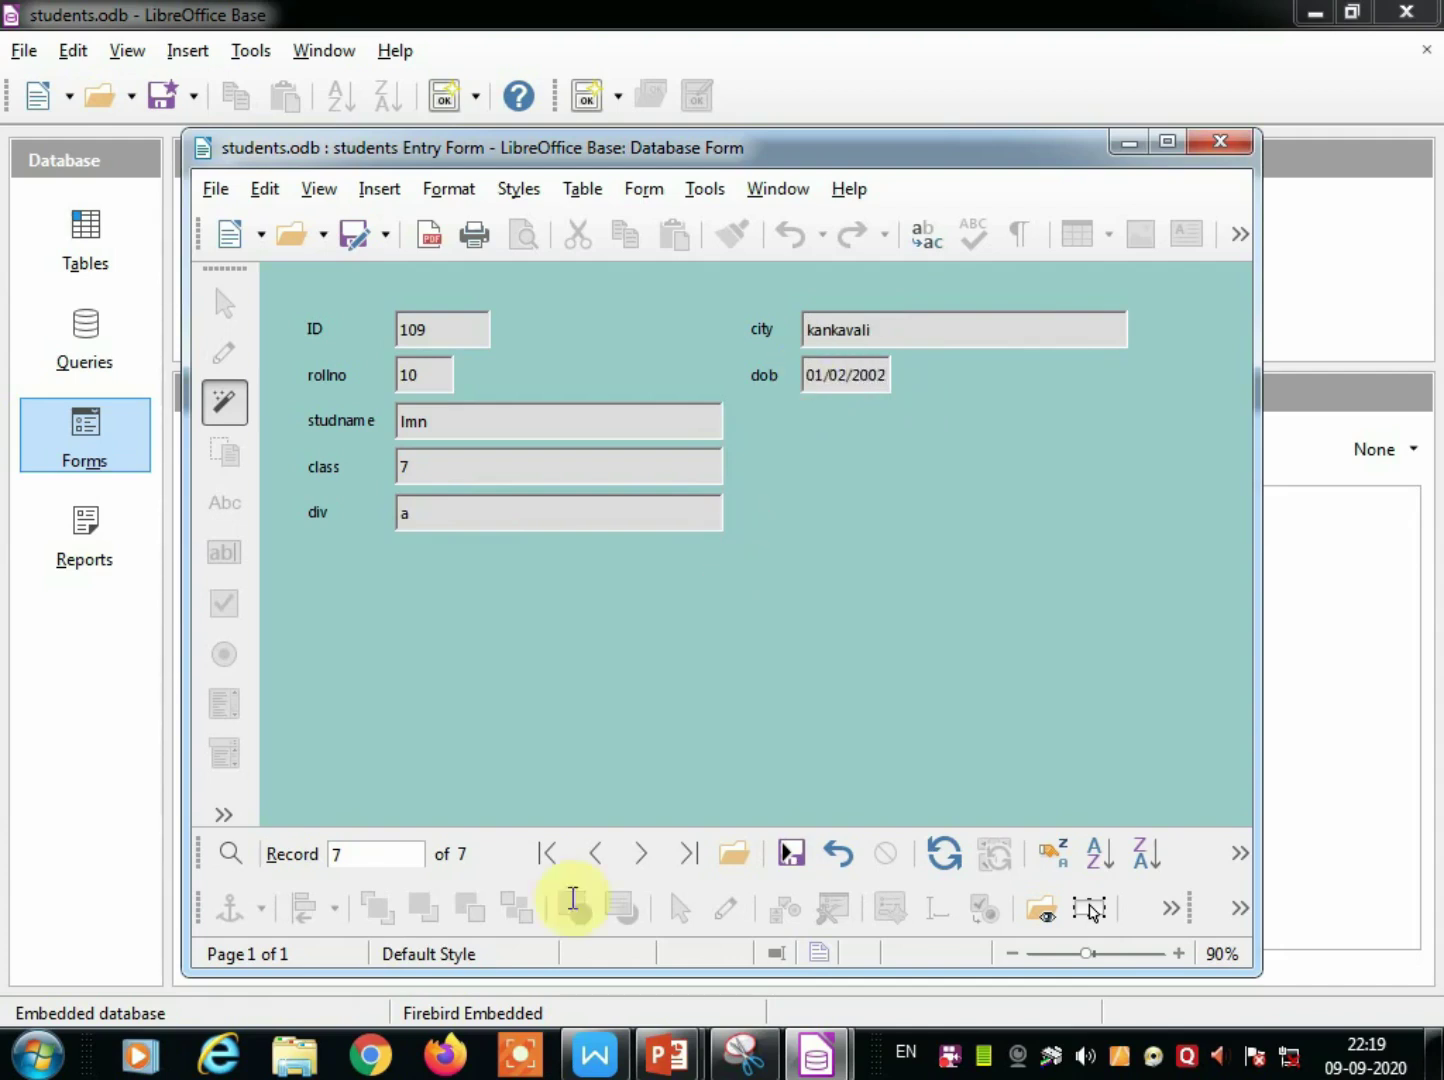
click(642, 857)
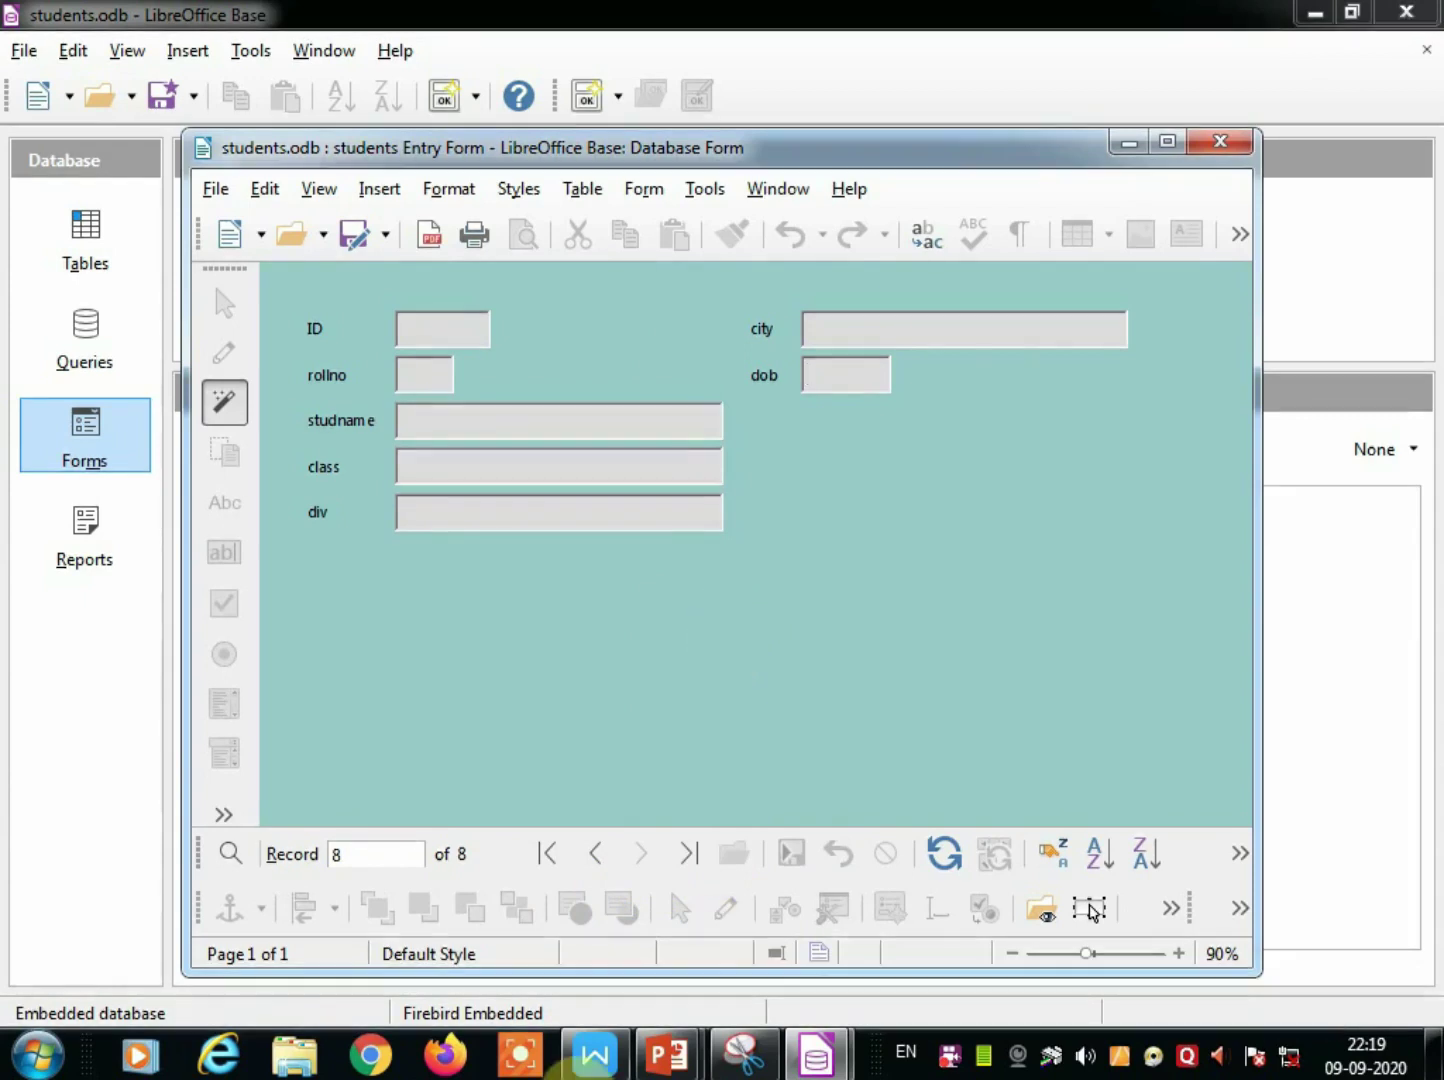
Close the students entry form and show the Tables list.
click(1222, 146)
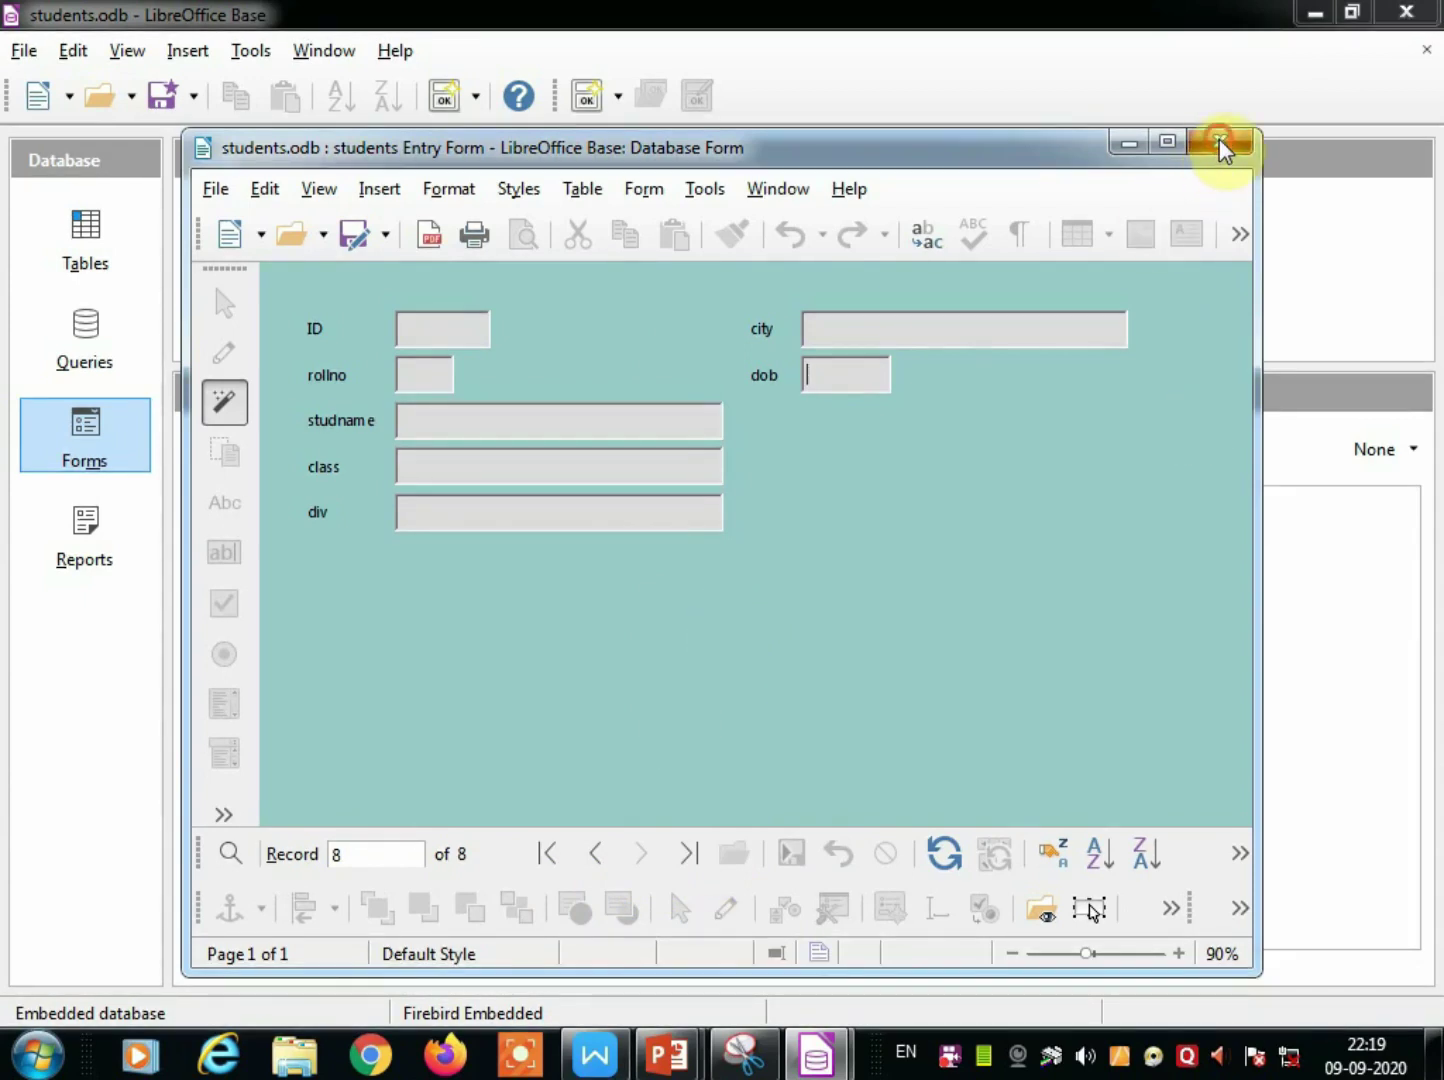
click(1221, 148)
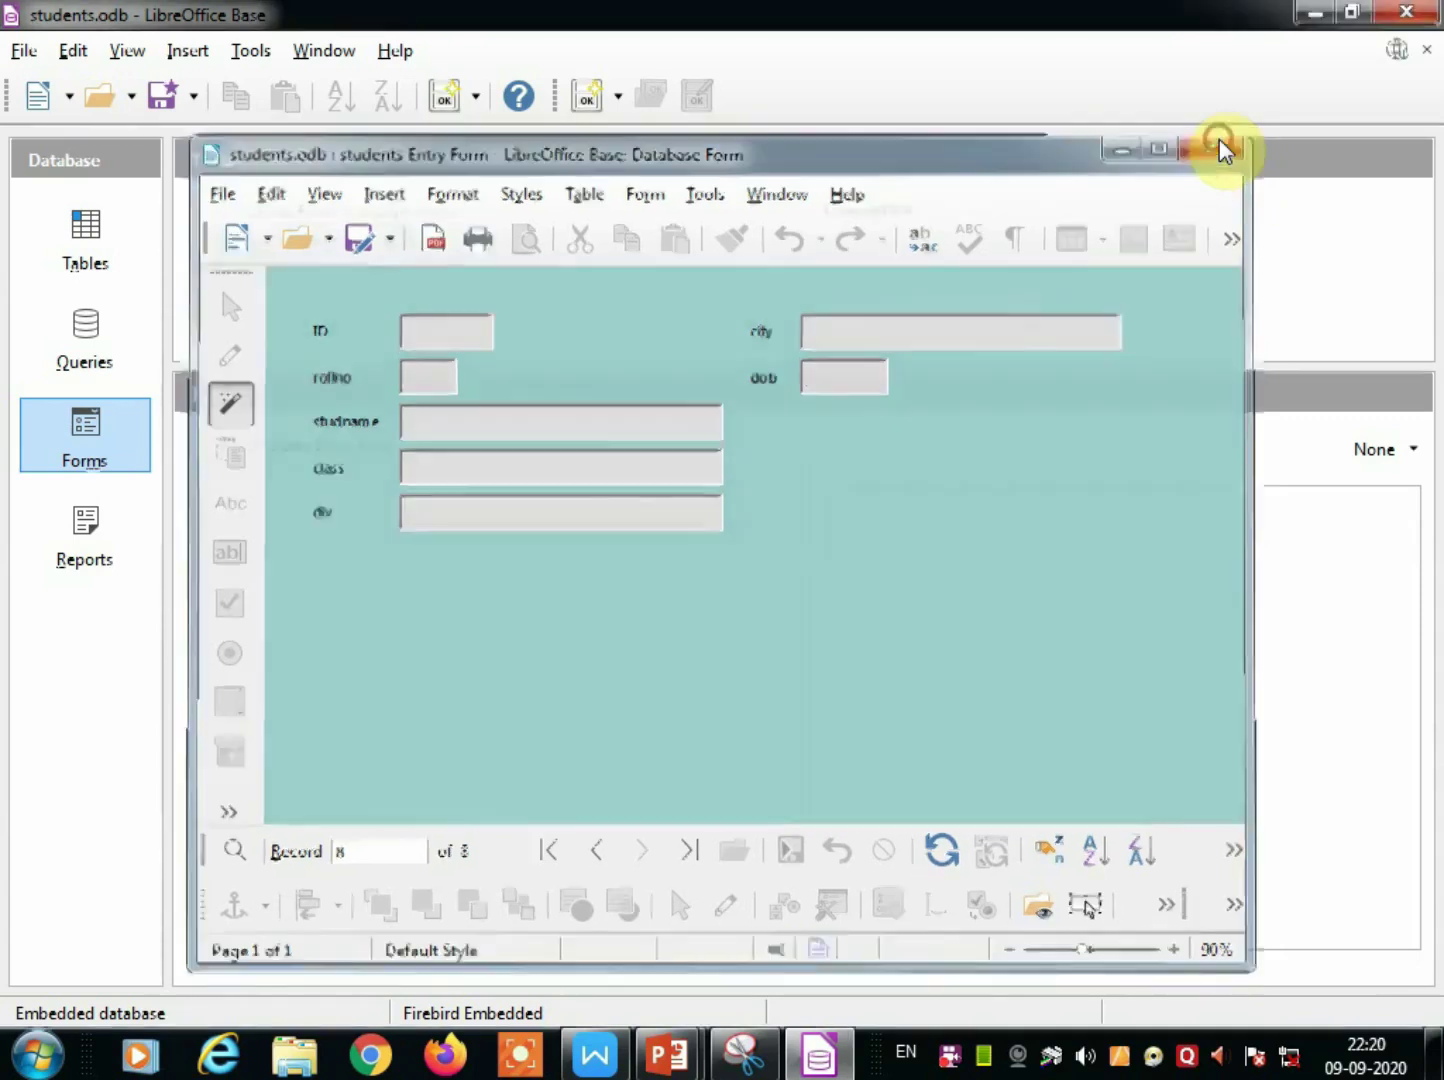
click(86, 264)
Open the students table to check its seven records, then close it.
double_click(239, 452)
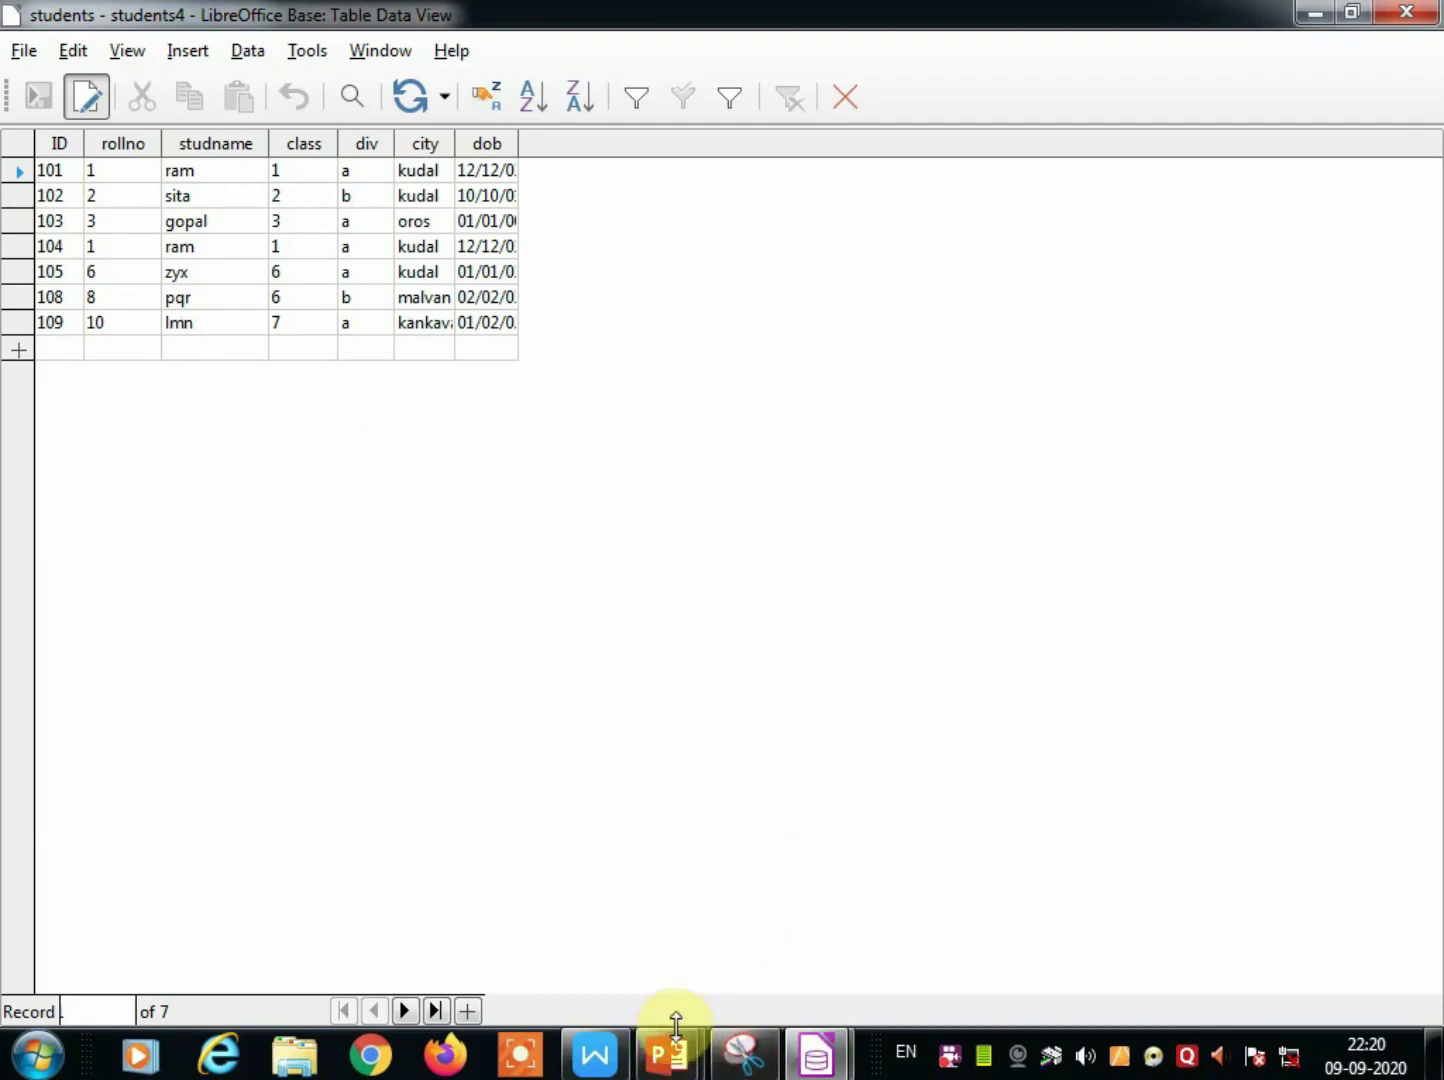
mouse_move(676, 1066)
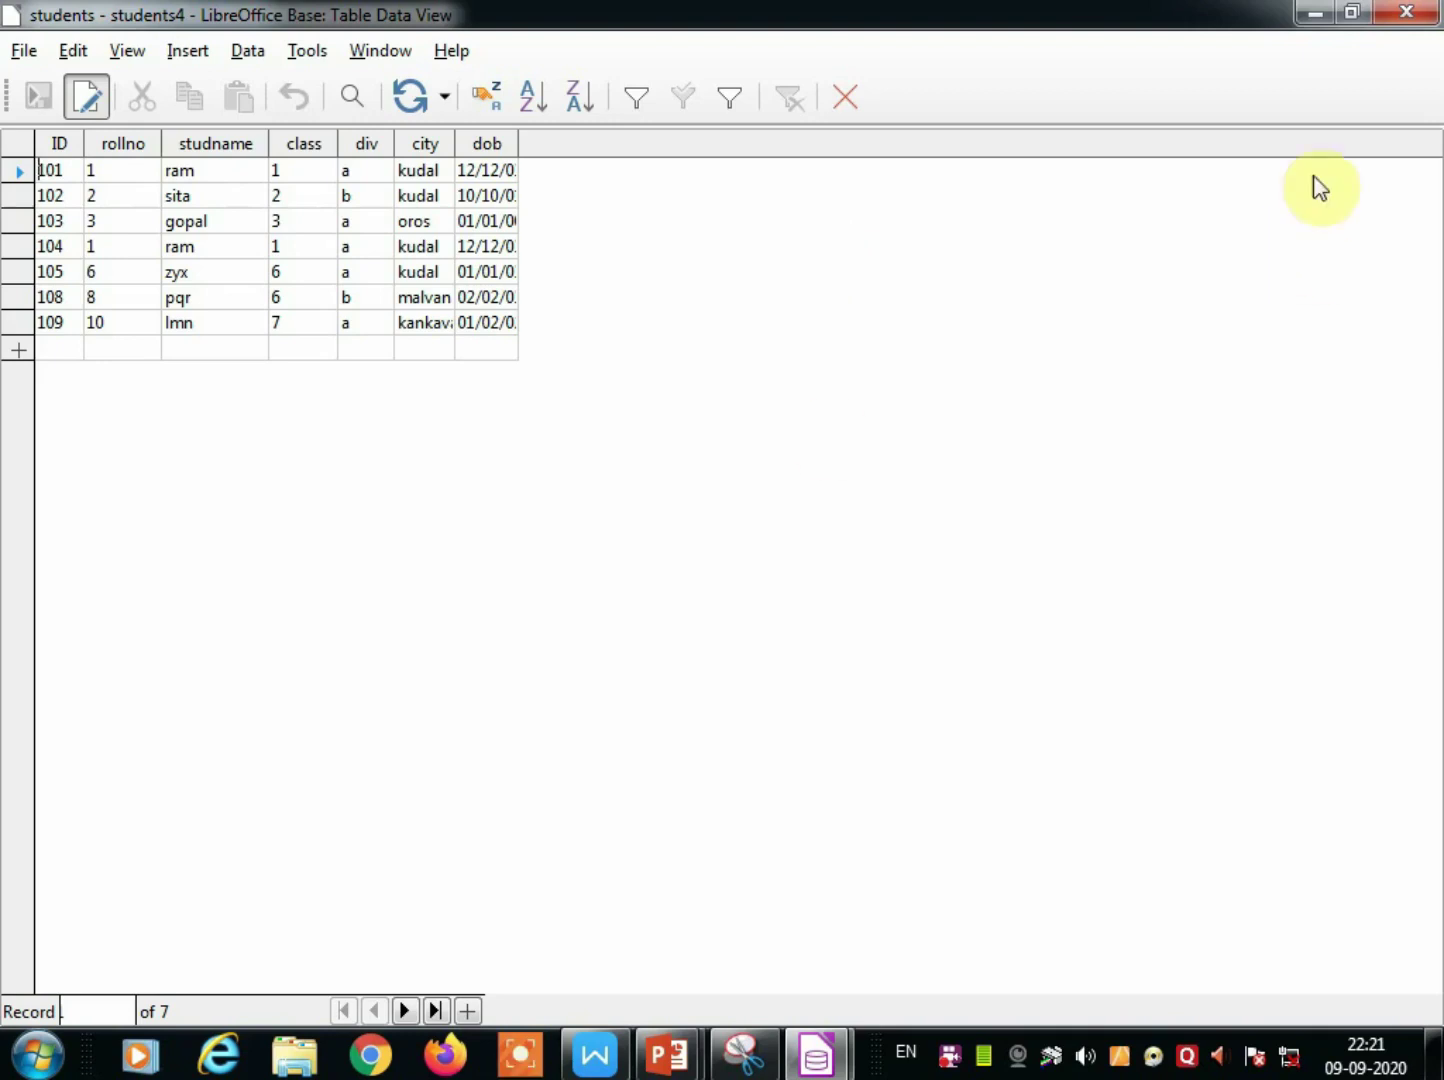
click(1402, 18)
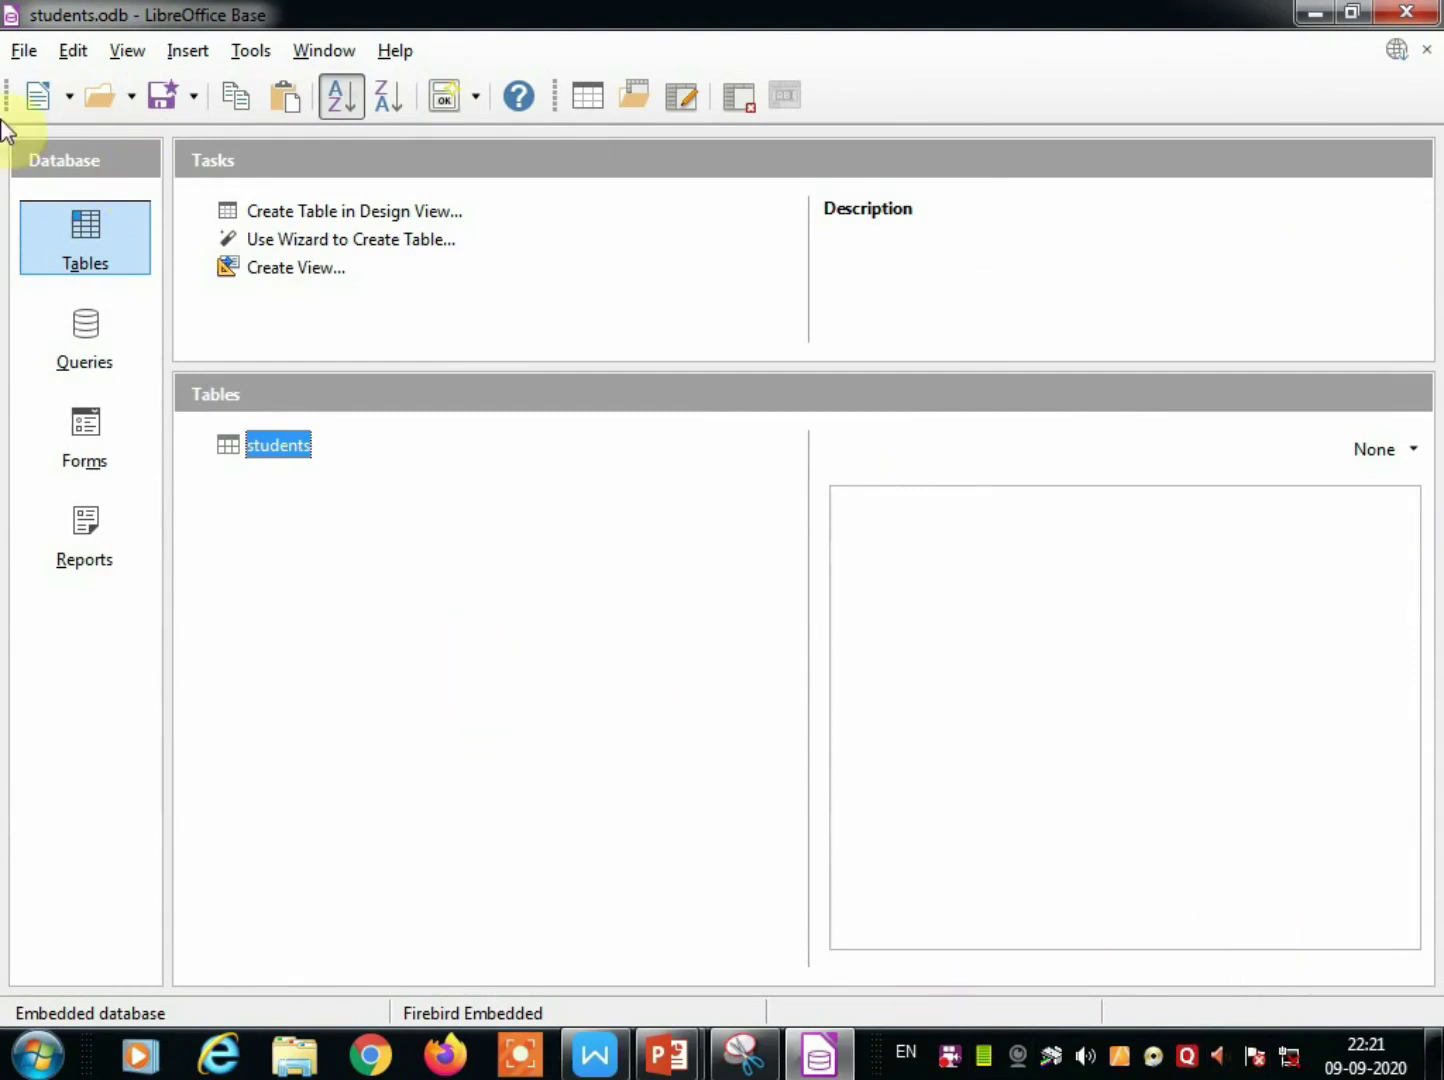
Save and close the students database, then launch LibreOffice Base again from the Start menu.
click(1406, 12)
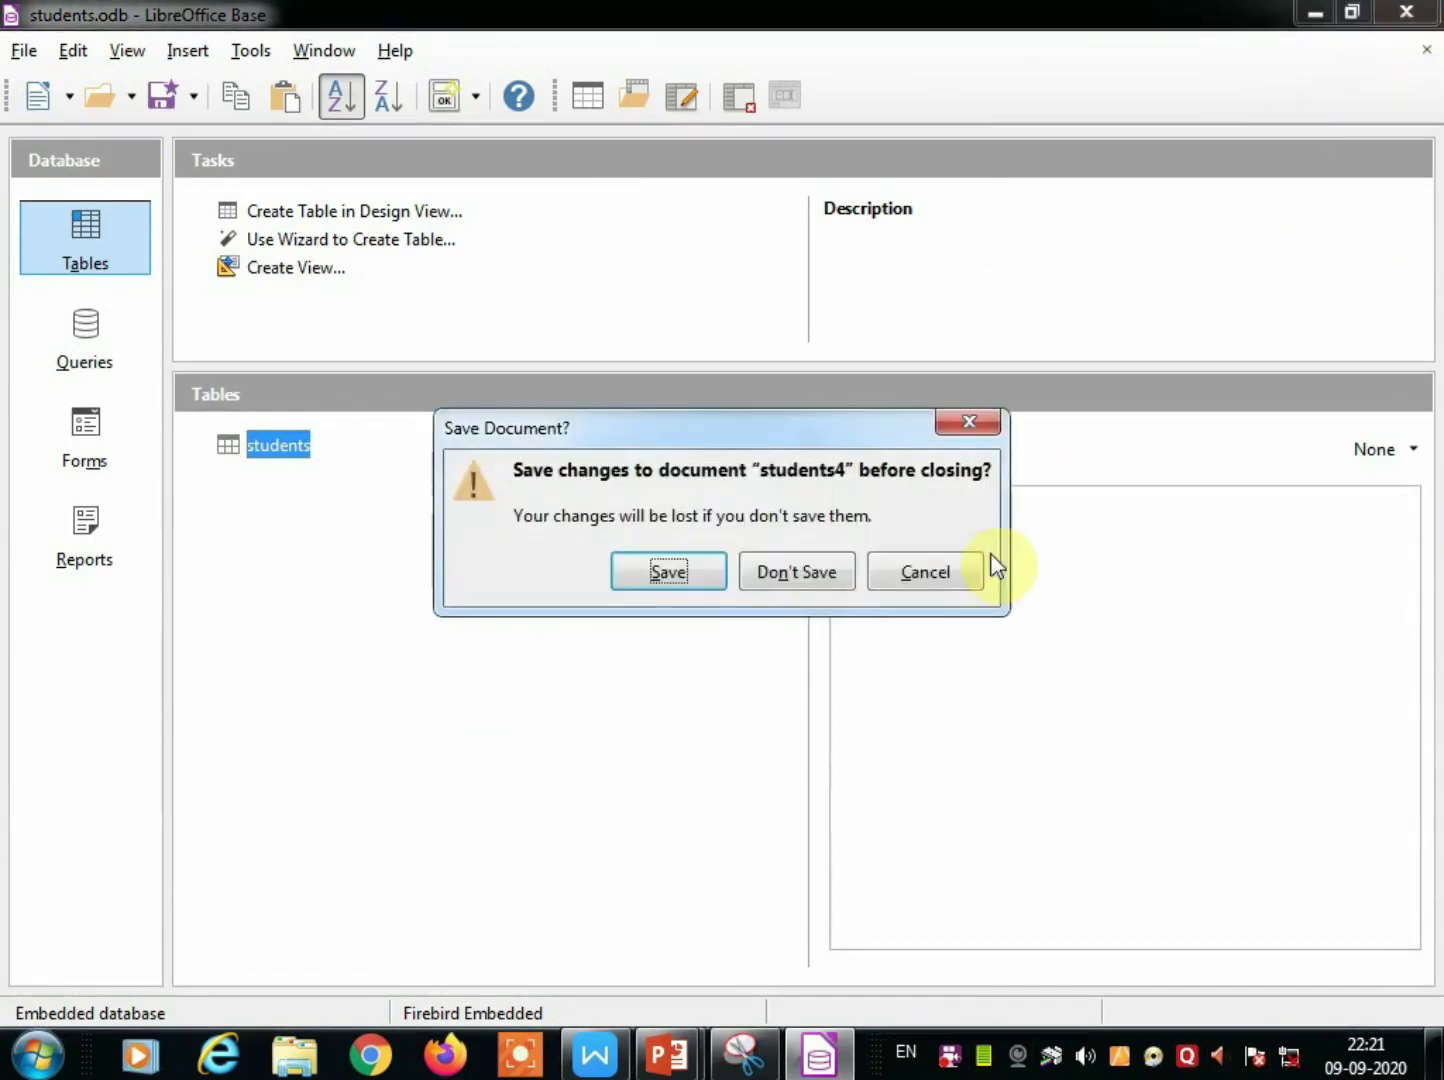
click(695, 576)
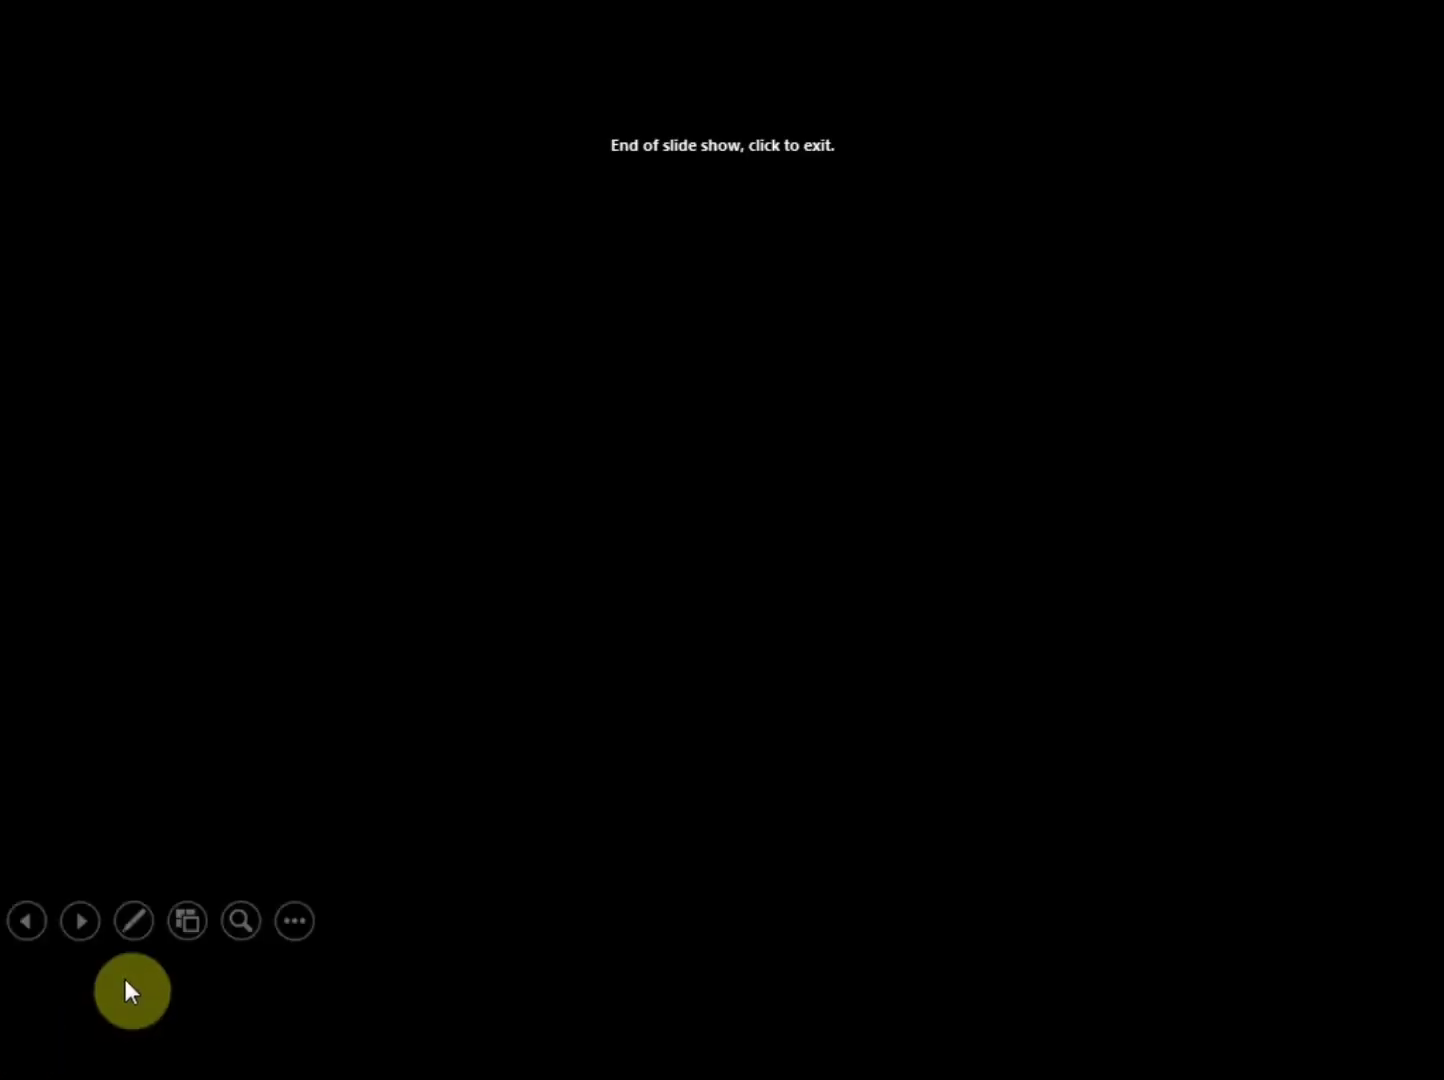
key(super)
click(143, 771)
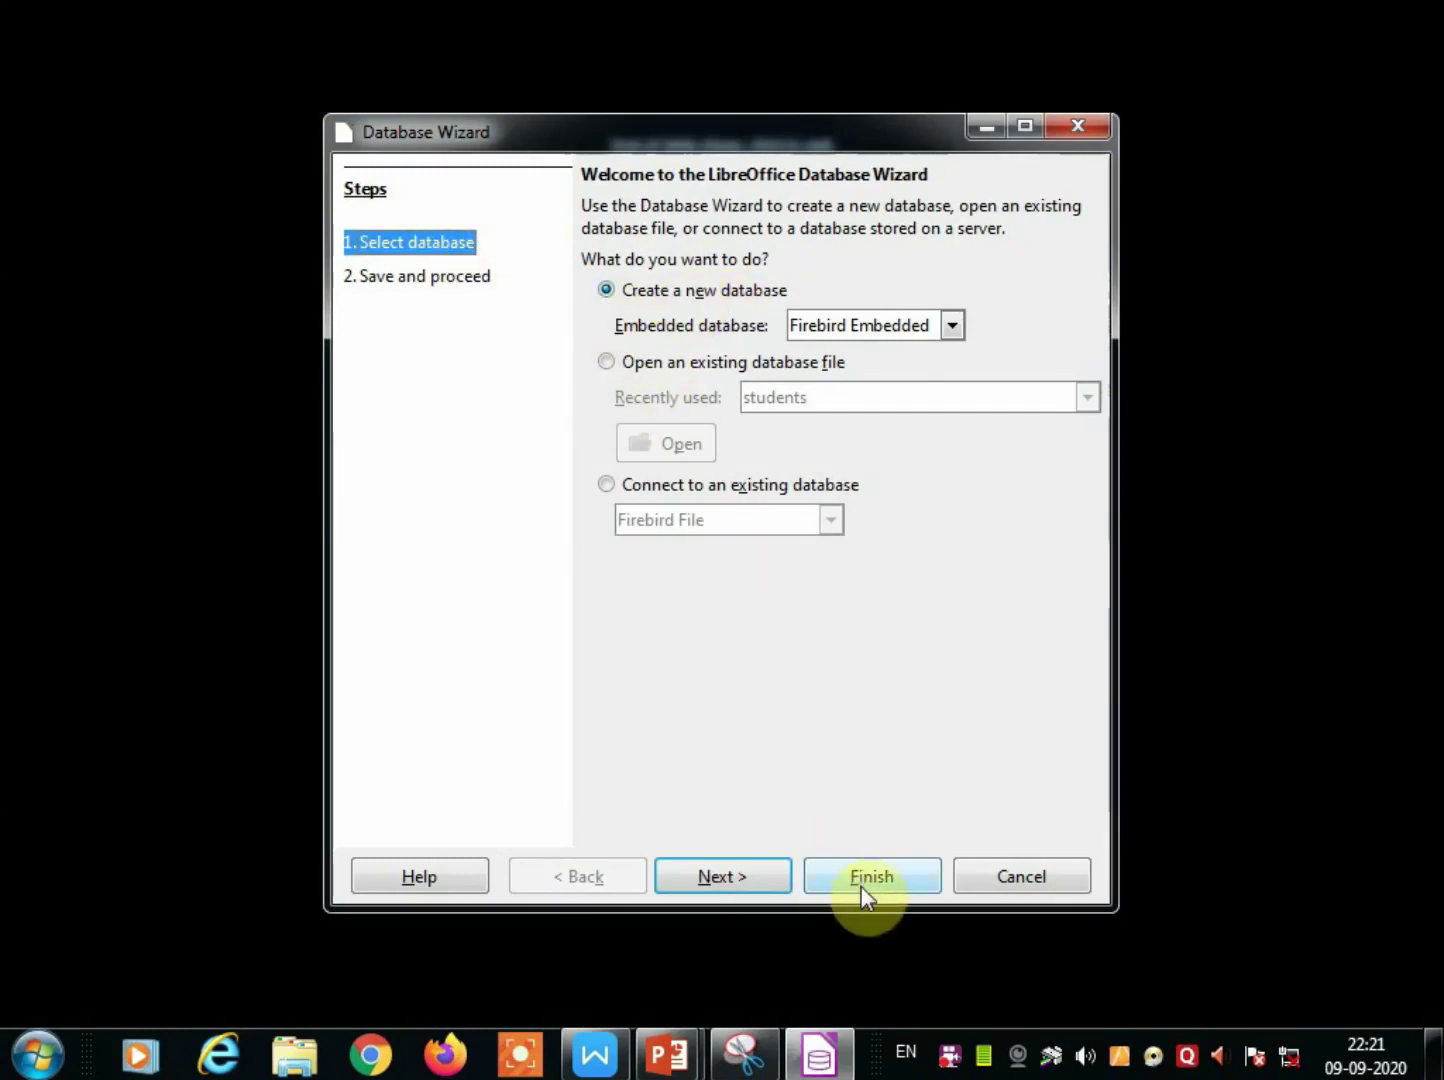
Create the new database as Employee.odb, replacing the existing file.
click(765, 879)
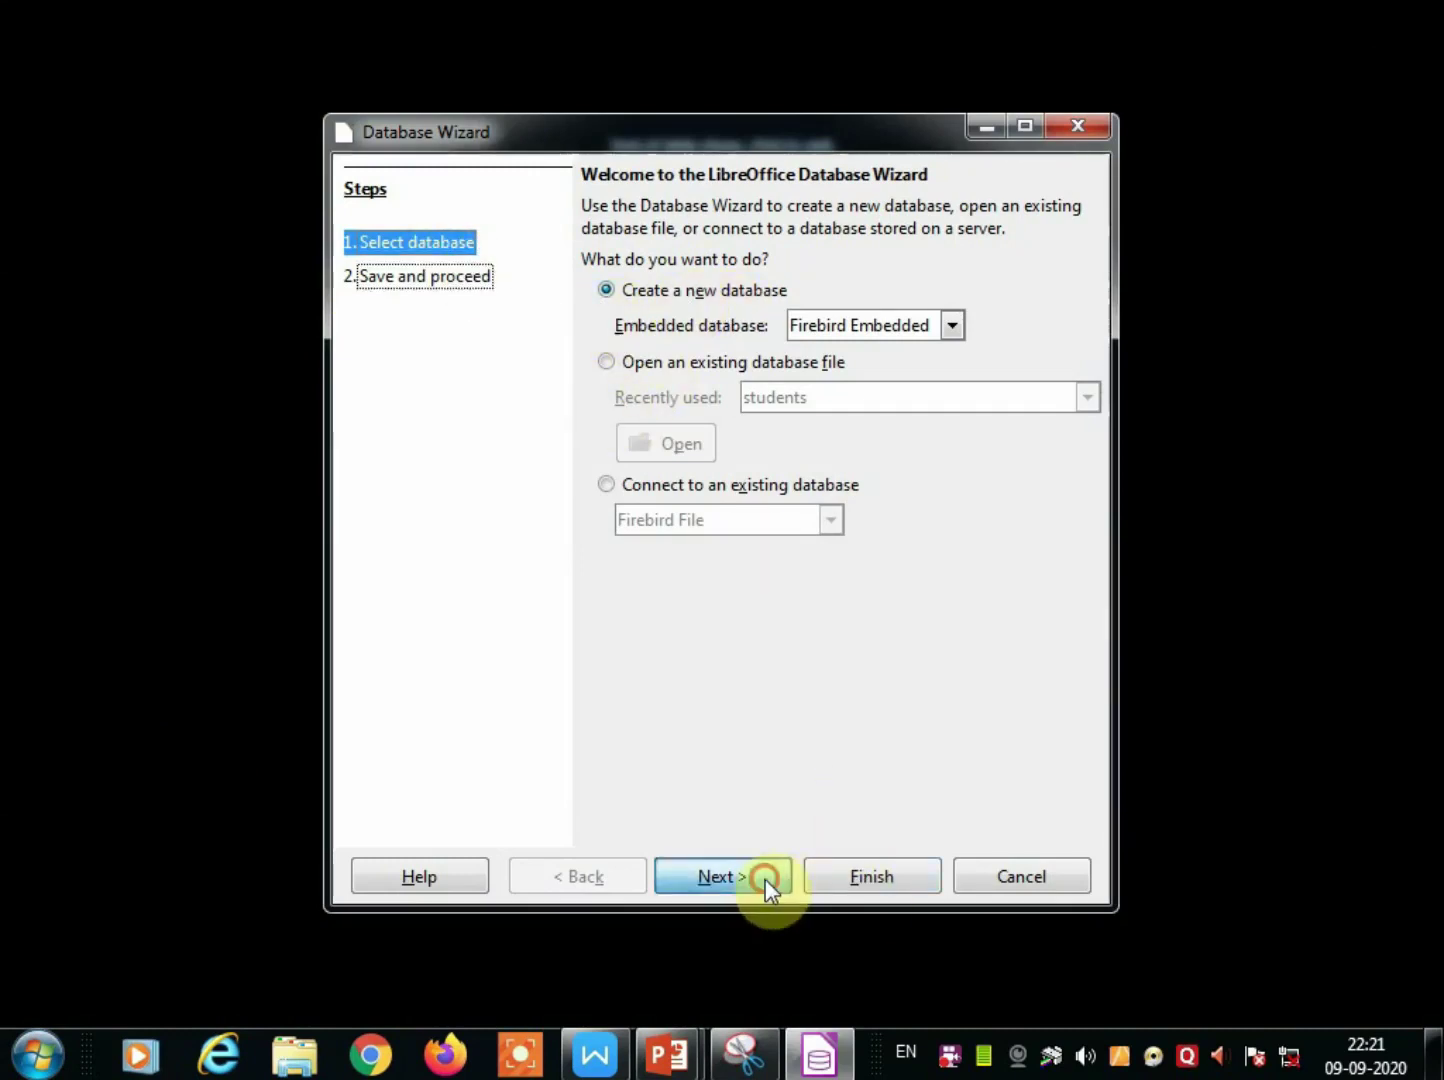
click(859, 879)
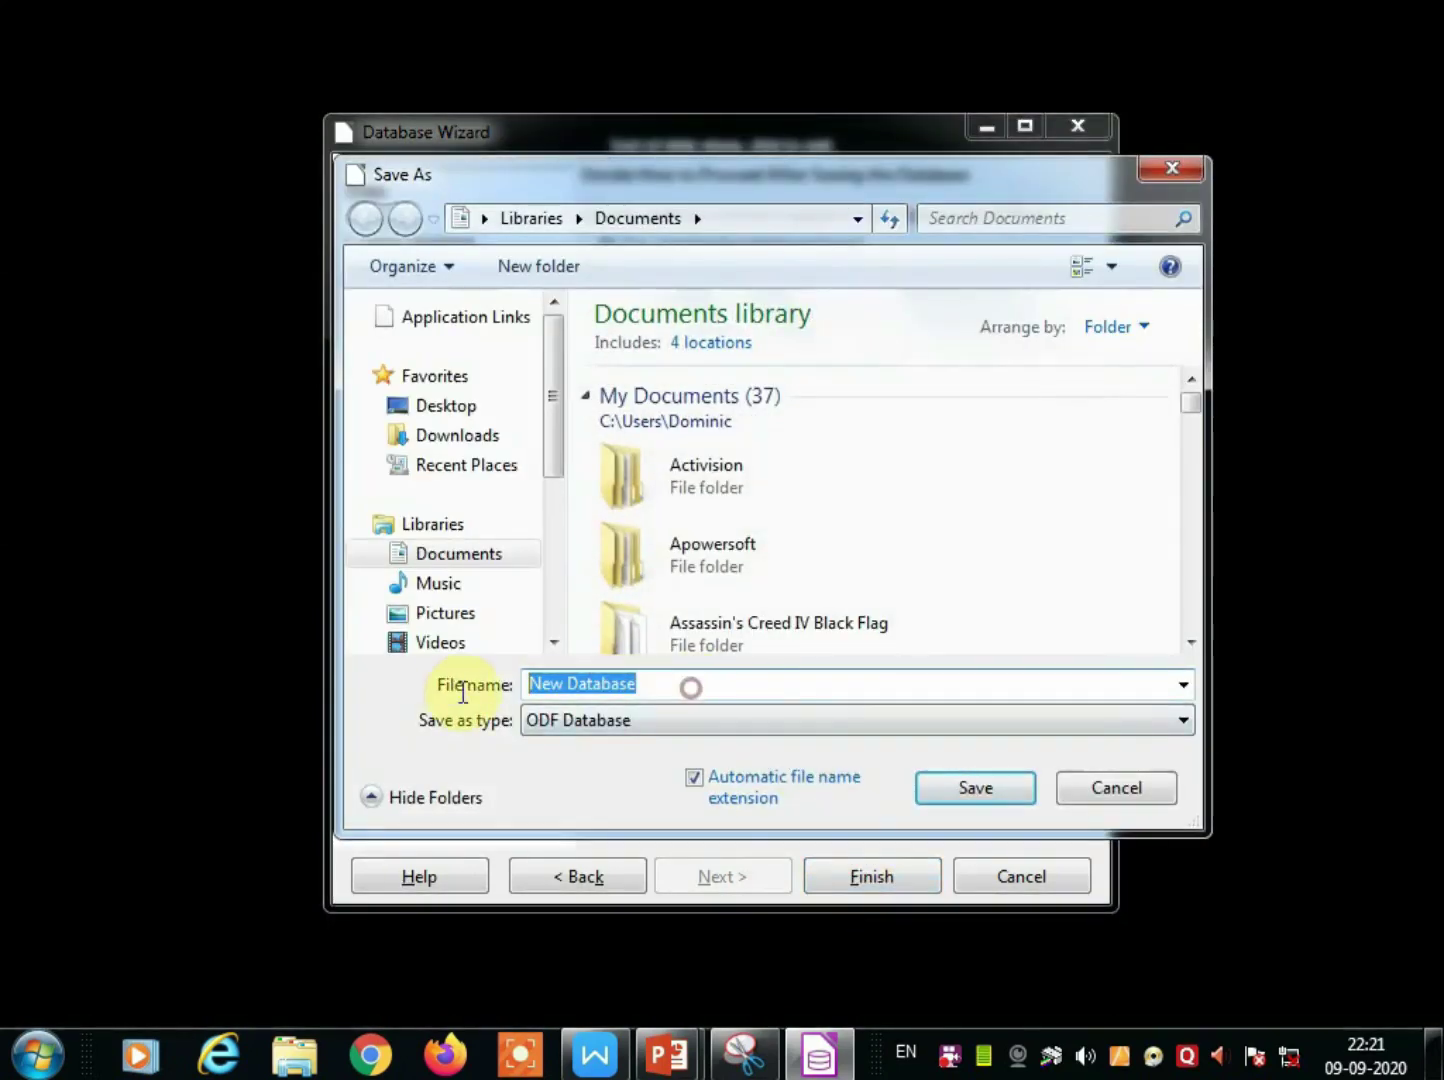
text(Empl)
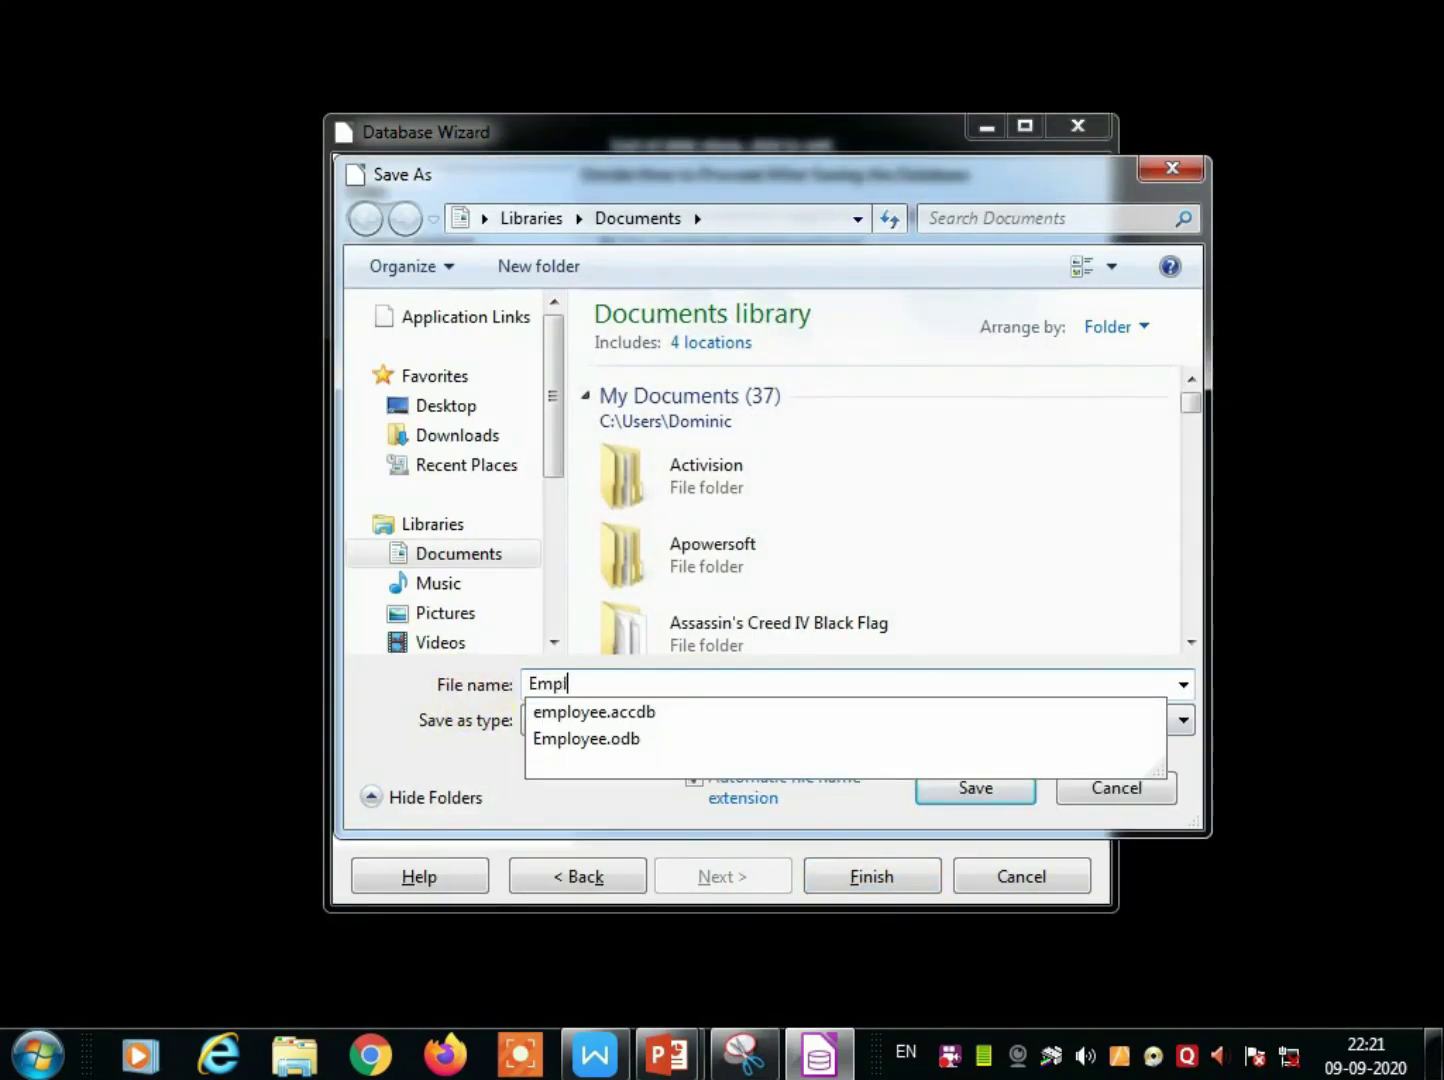
text(oyee)
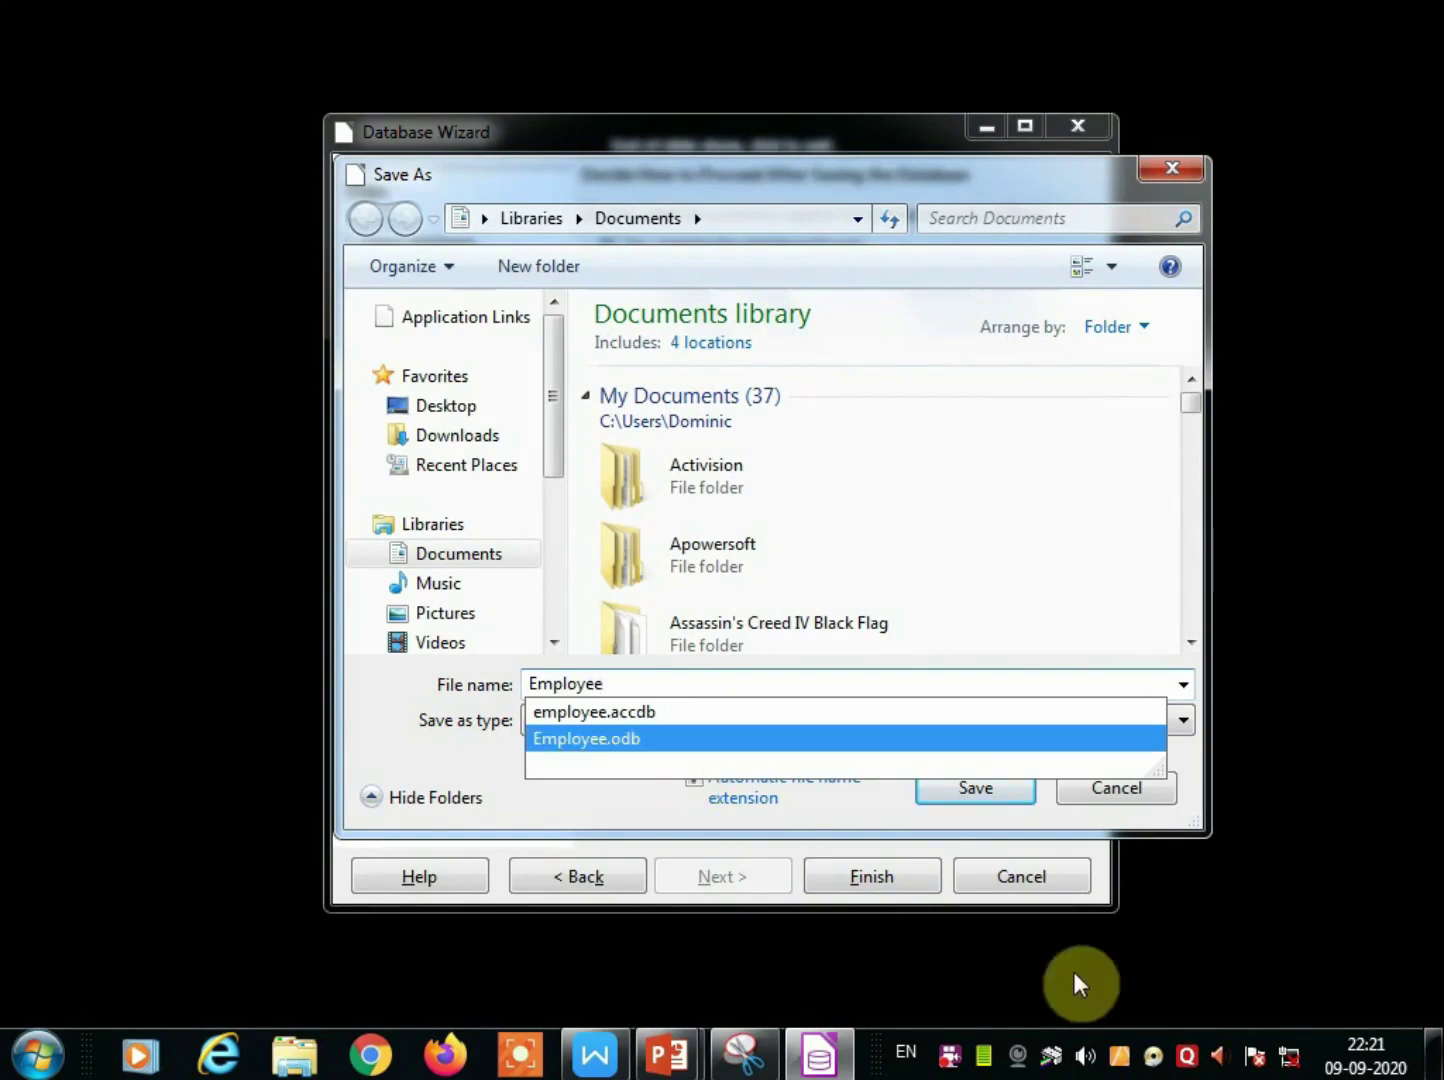
click(1016, 789)
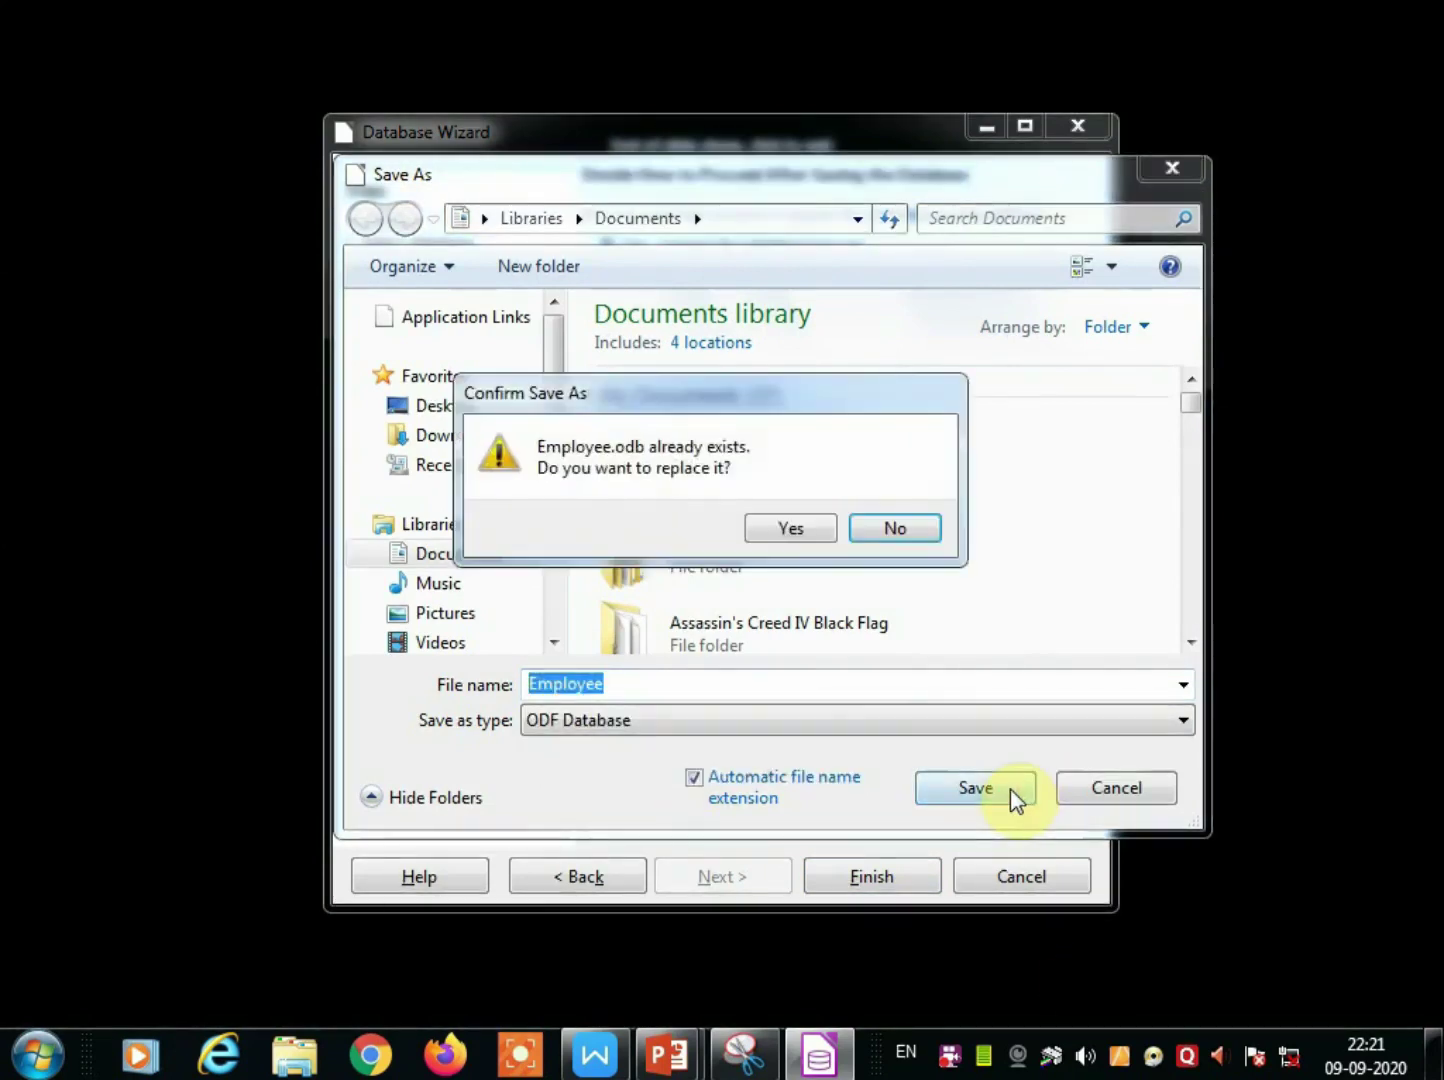
click(797, 533)
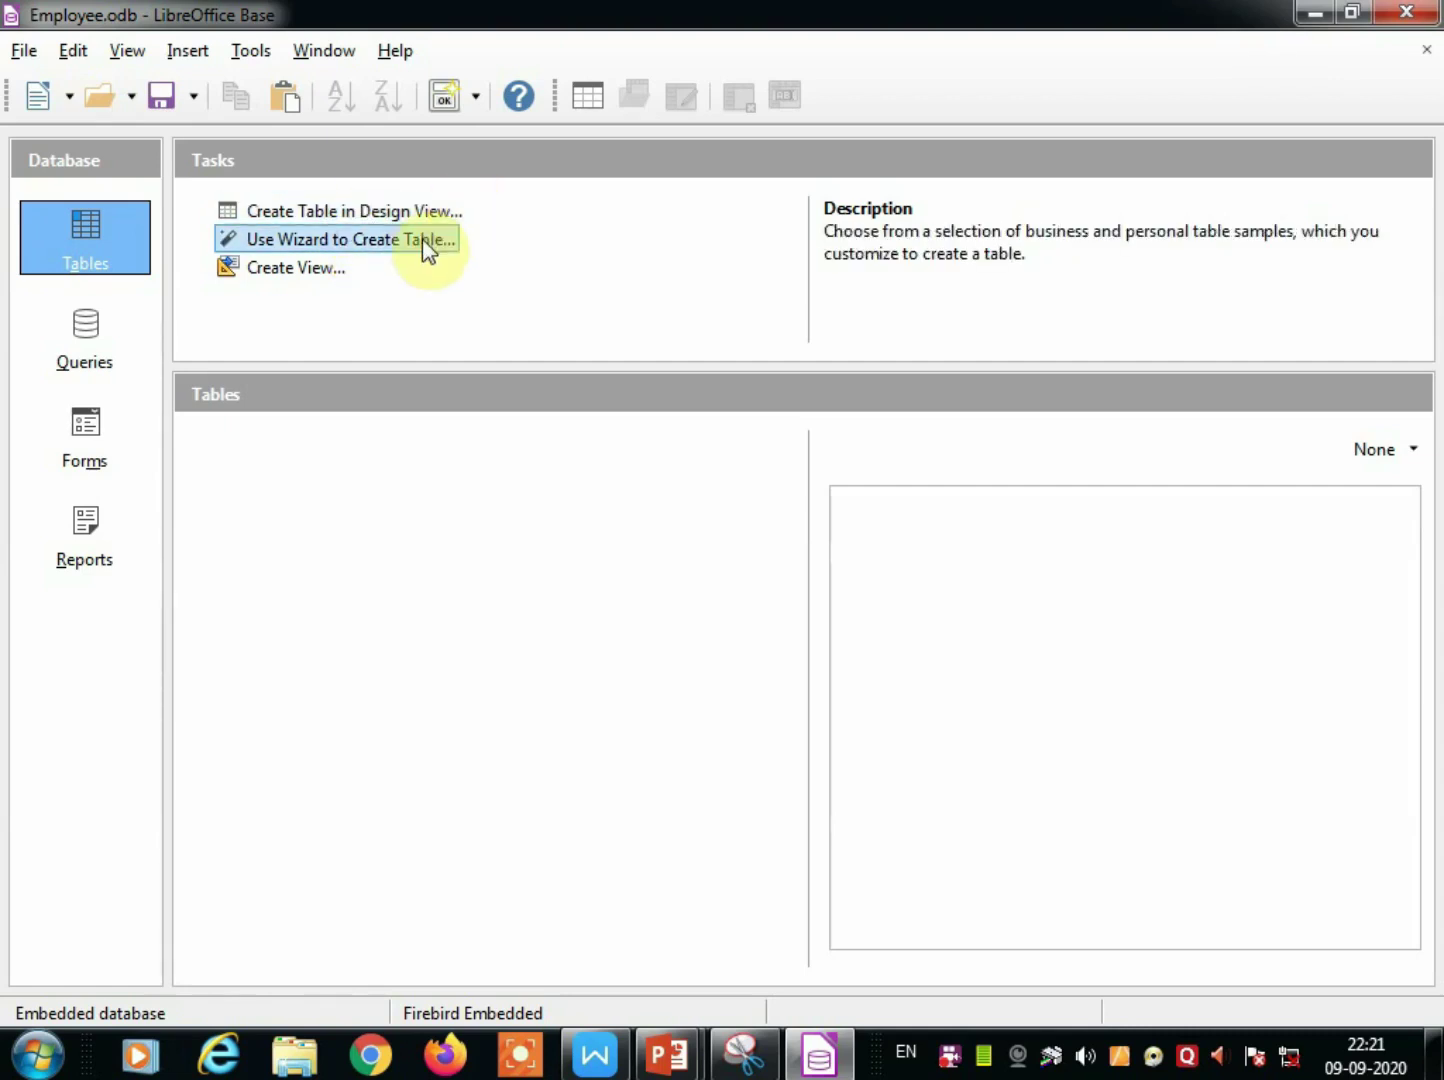
click(325, 211)
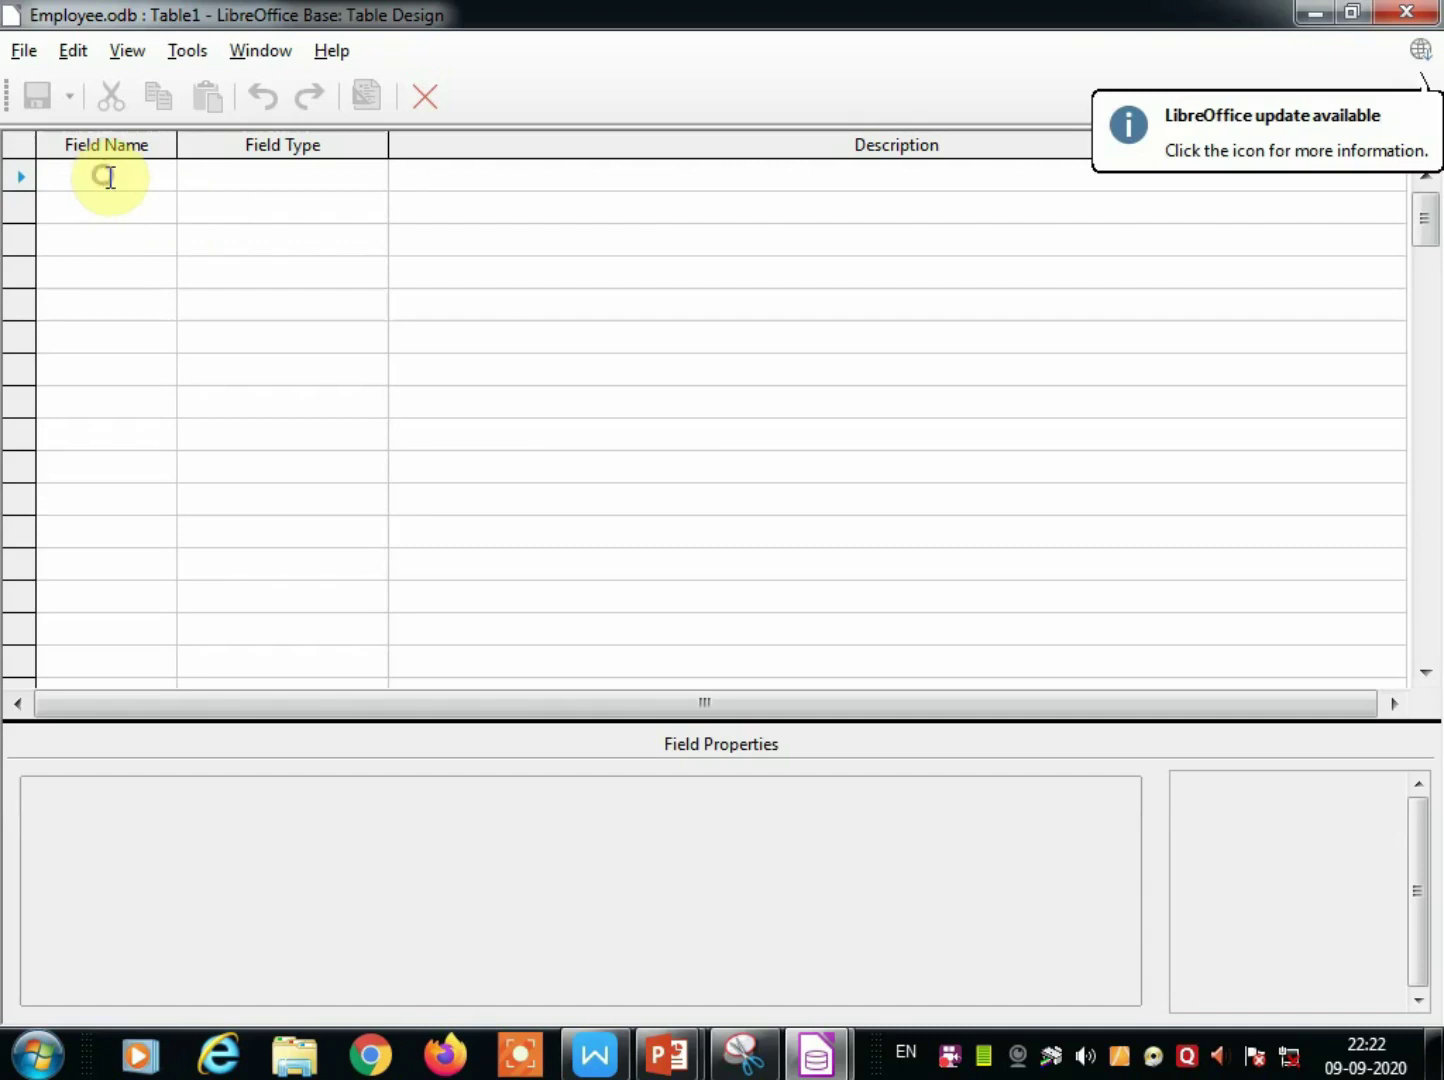
Add the first field Emp_id with type Number [NUMERIC].
text(Emp_)
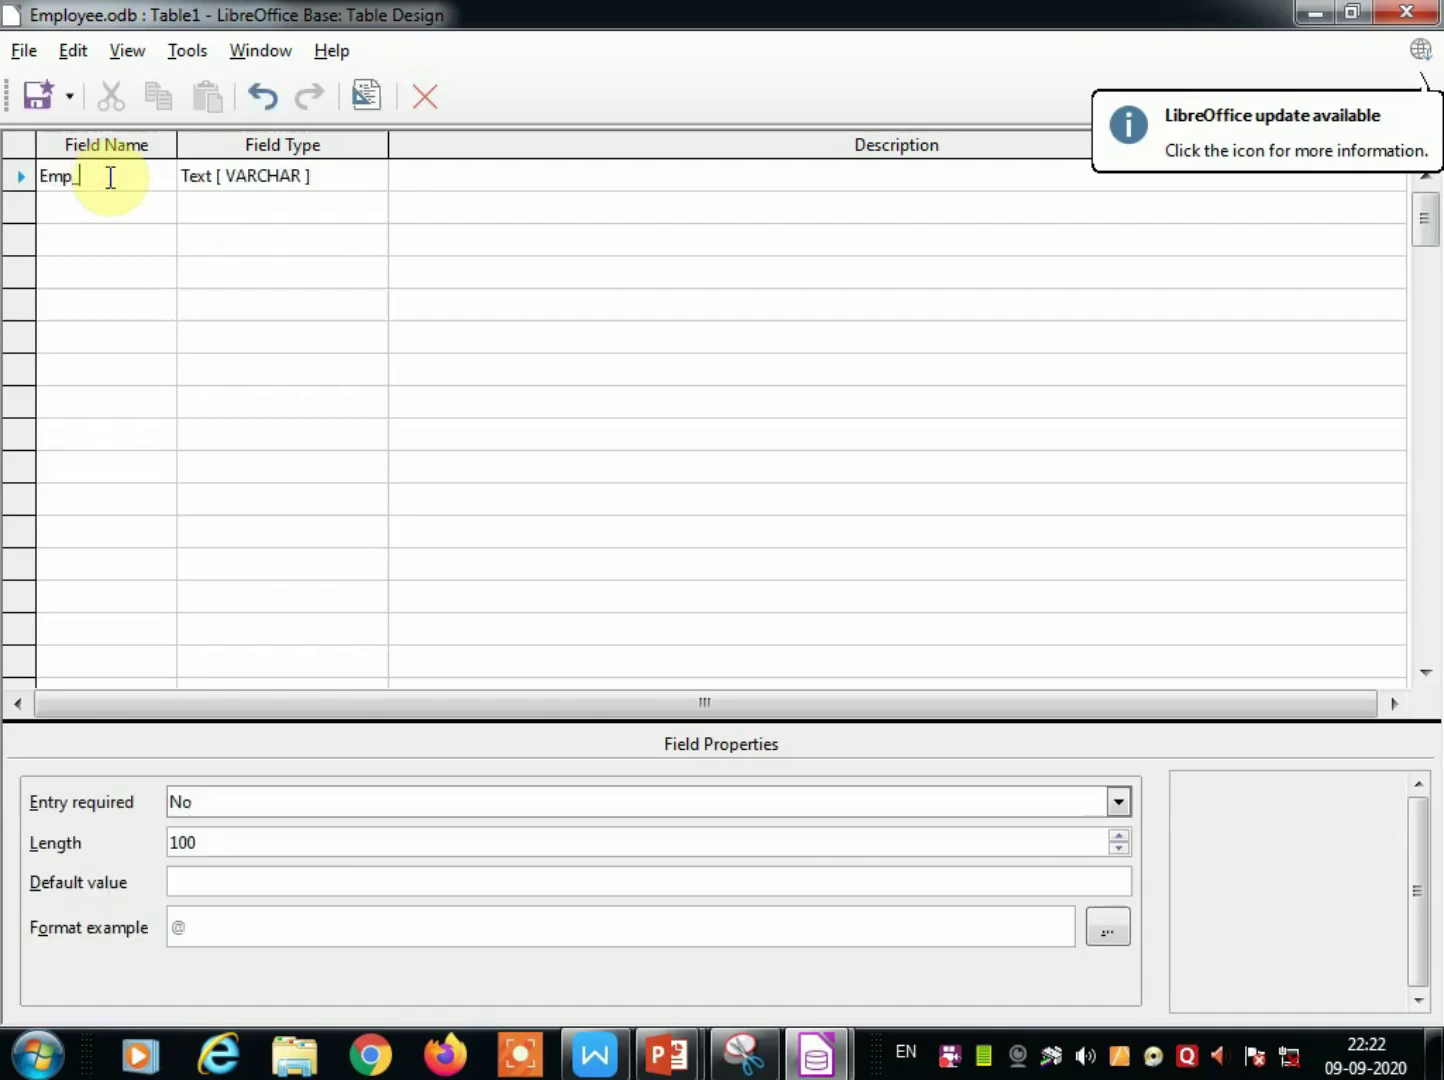
text(id)
click(210, 186)
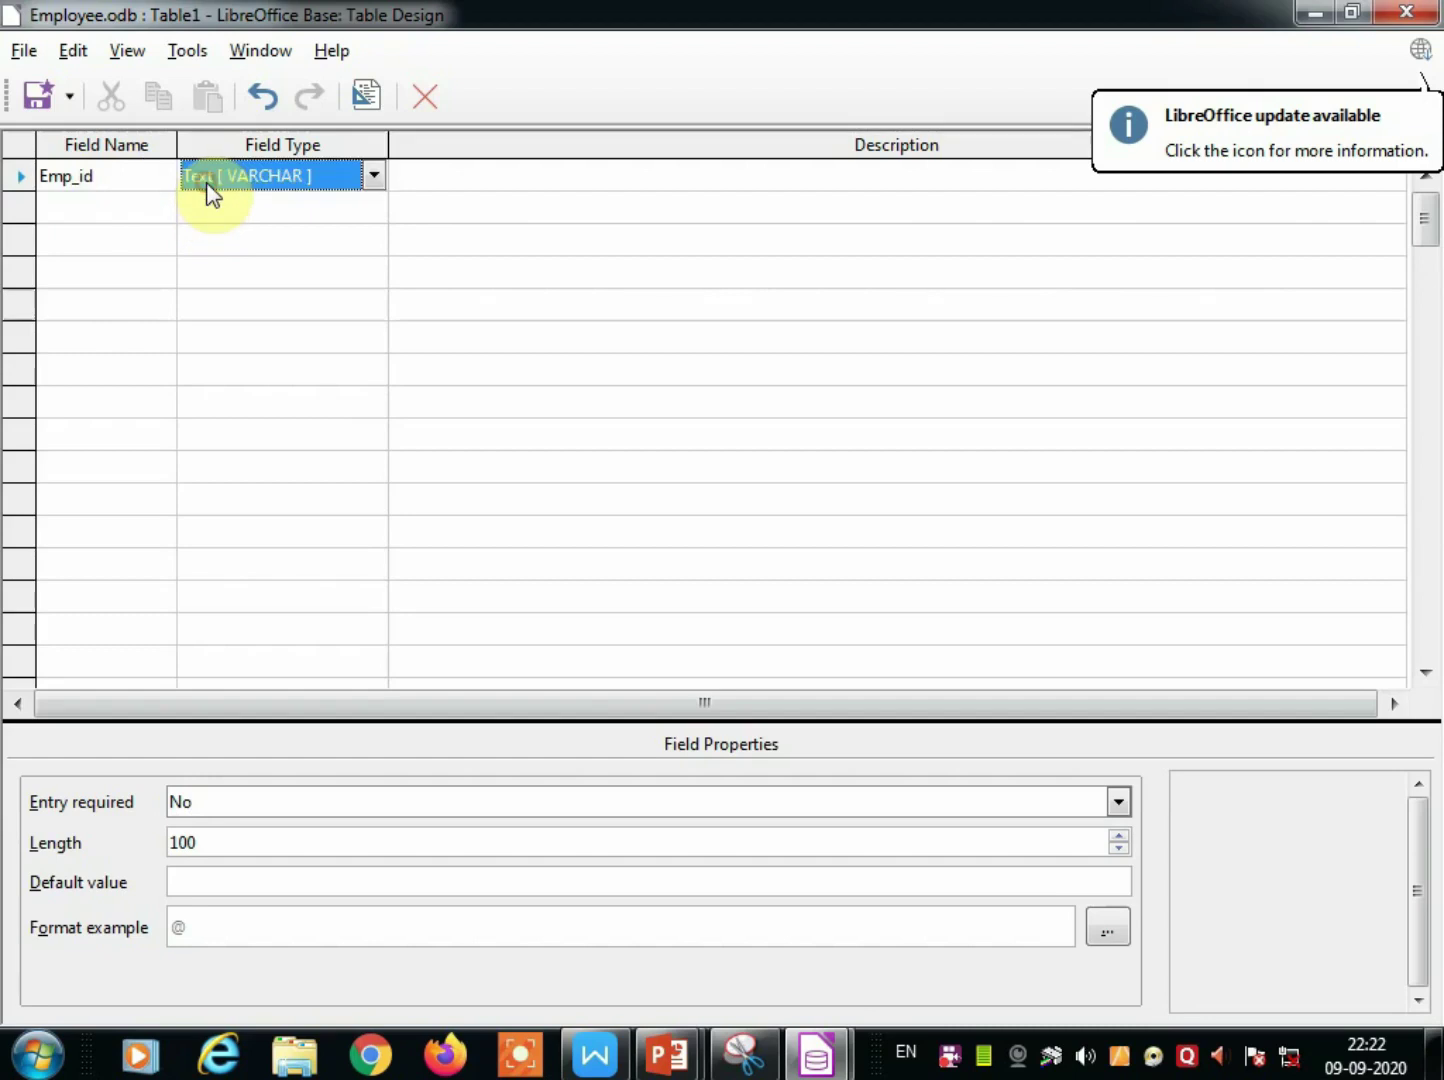
click(373, 177)
click(258, 249)
Add Empname, rename Emp_id to Empid, and start the department field empdept.
click(112, 204)
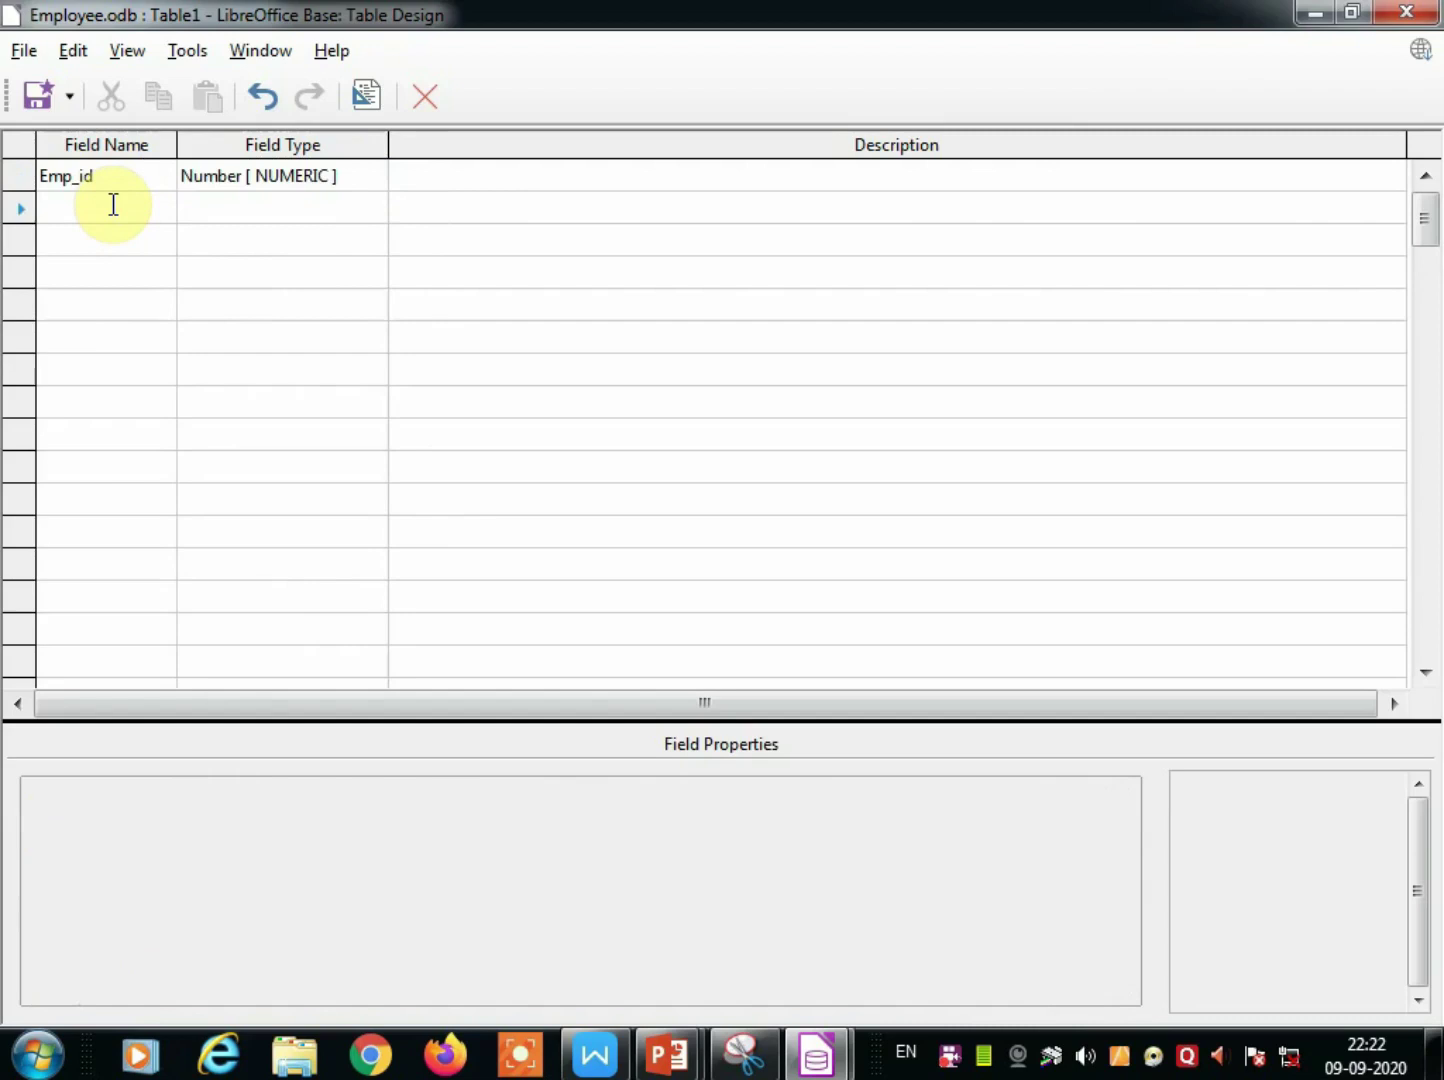
text(Empname)
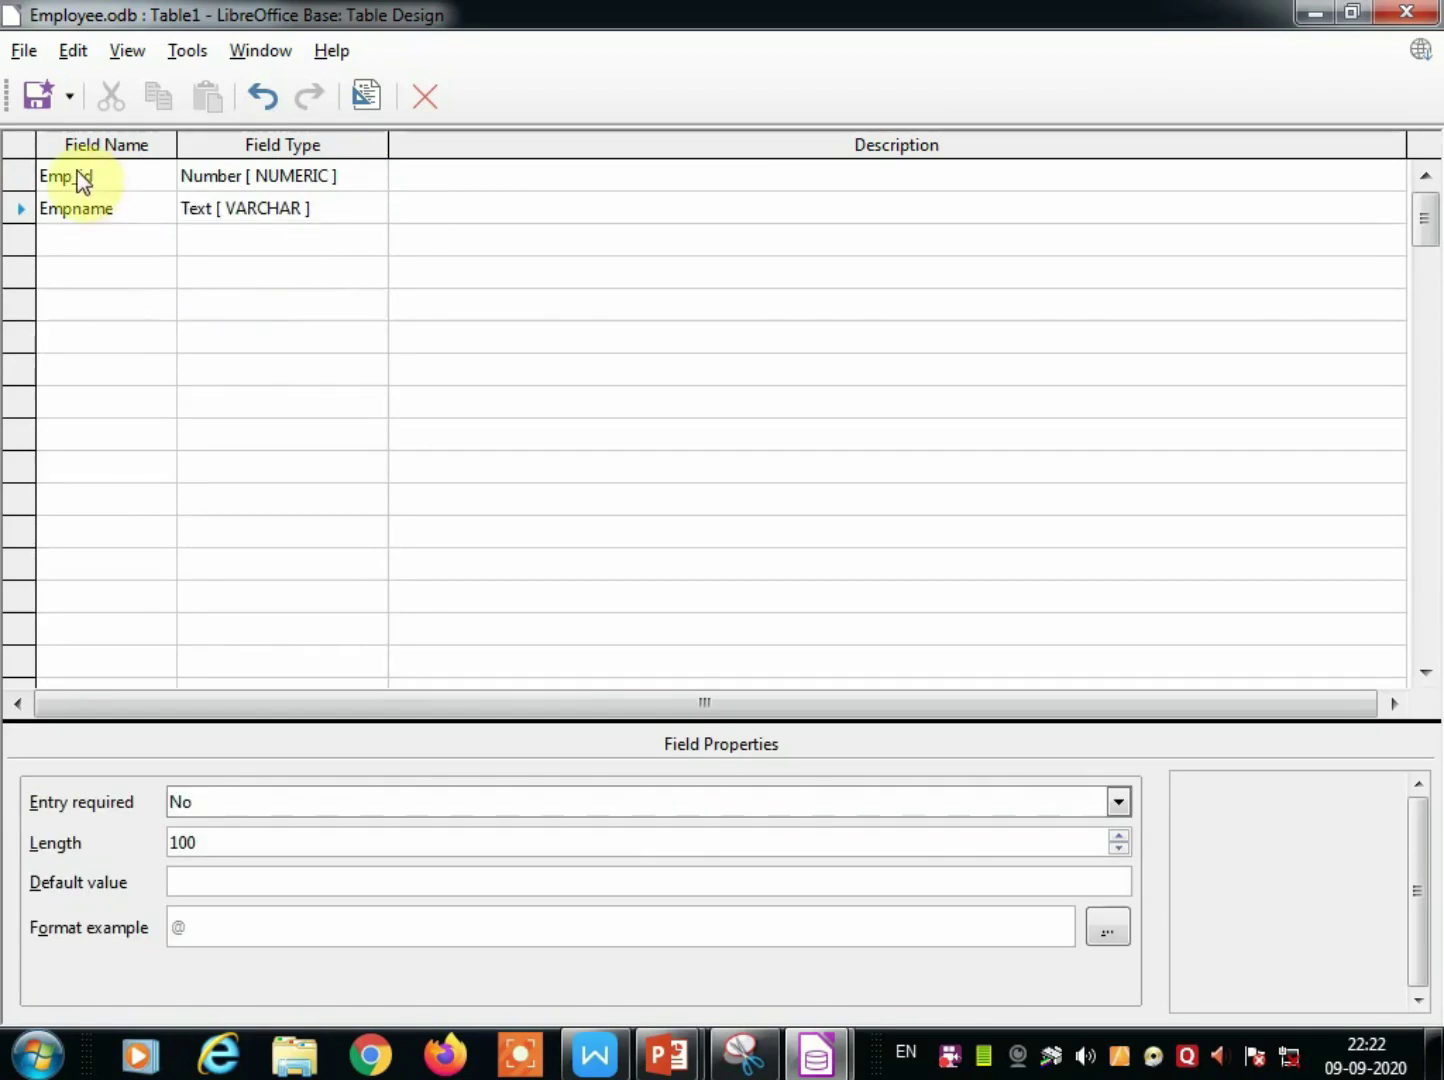
click(78, 178)
key(BackSpace)
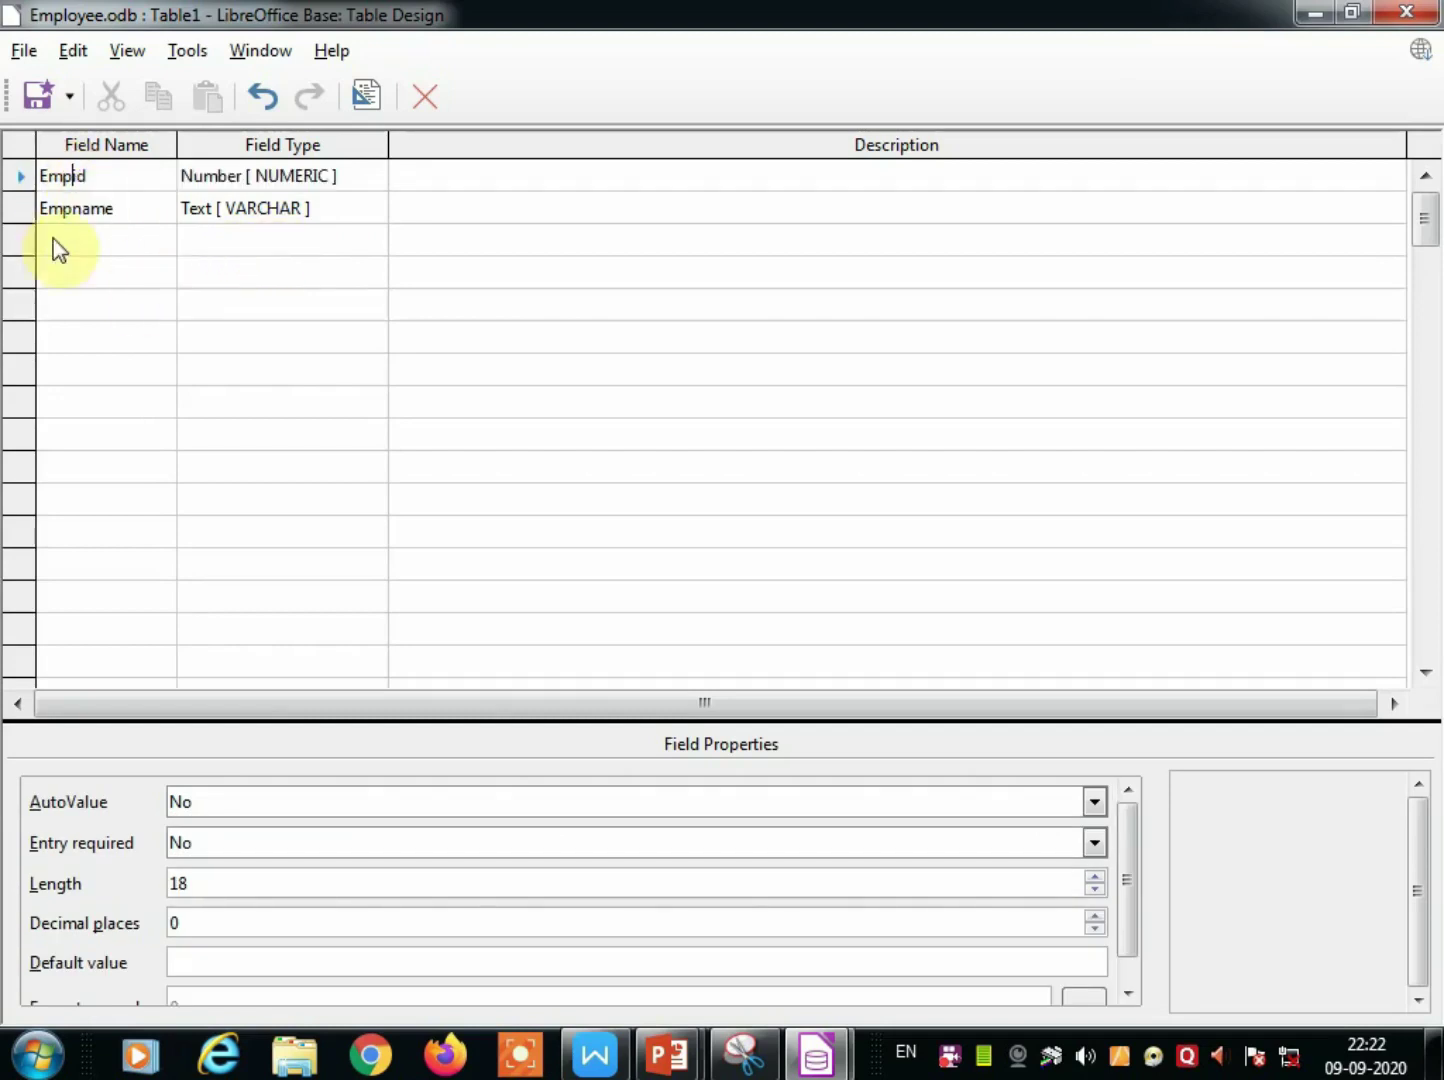
click(84, 236)
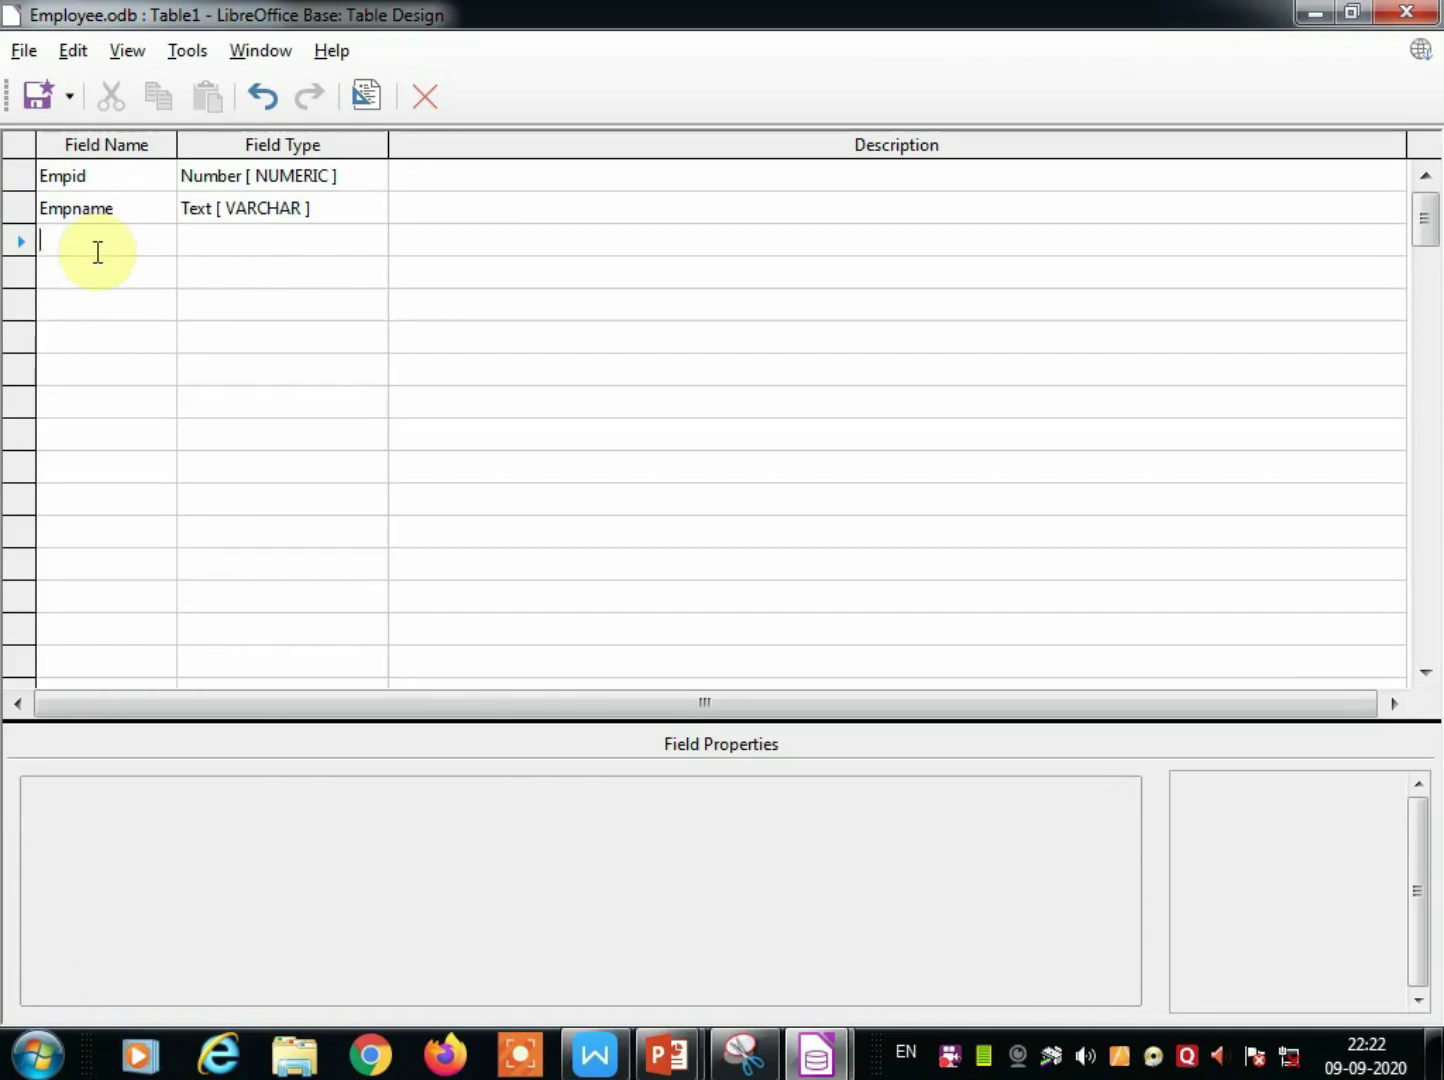
text(empdepa)
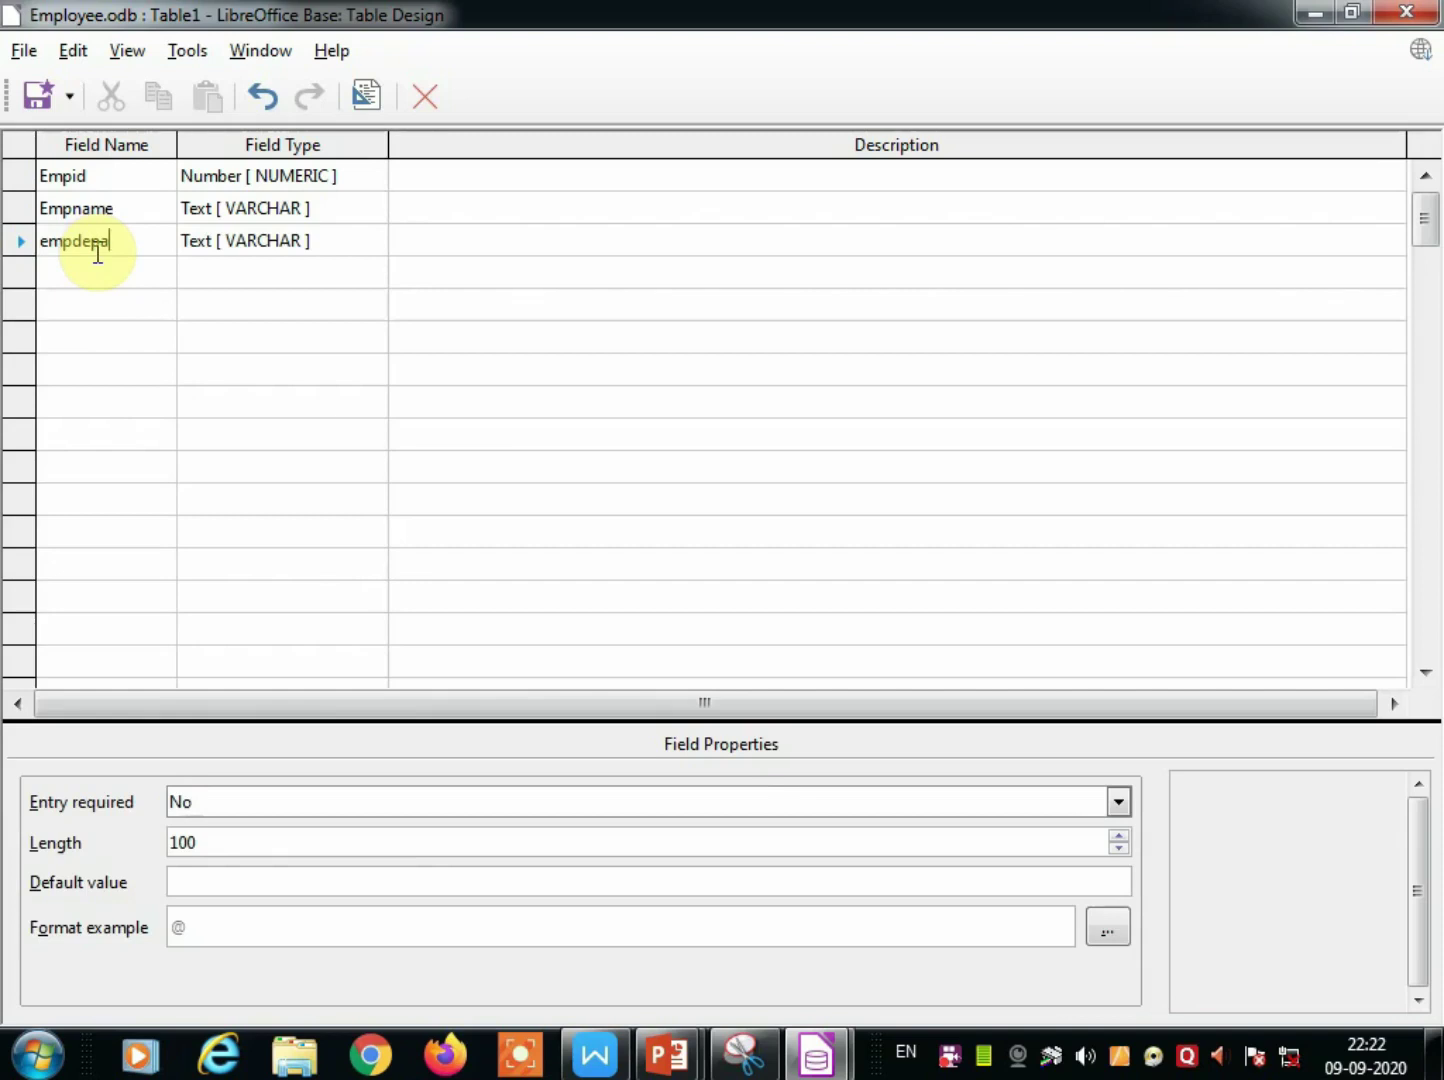
drag(100, 242, 111, 247)
Add the emplqual, empjoindate and empsalary fields to the table design.
text(t)
click(55, 268)
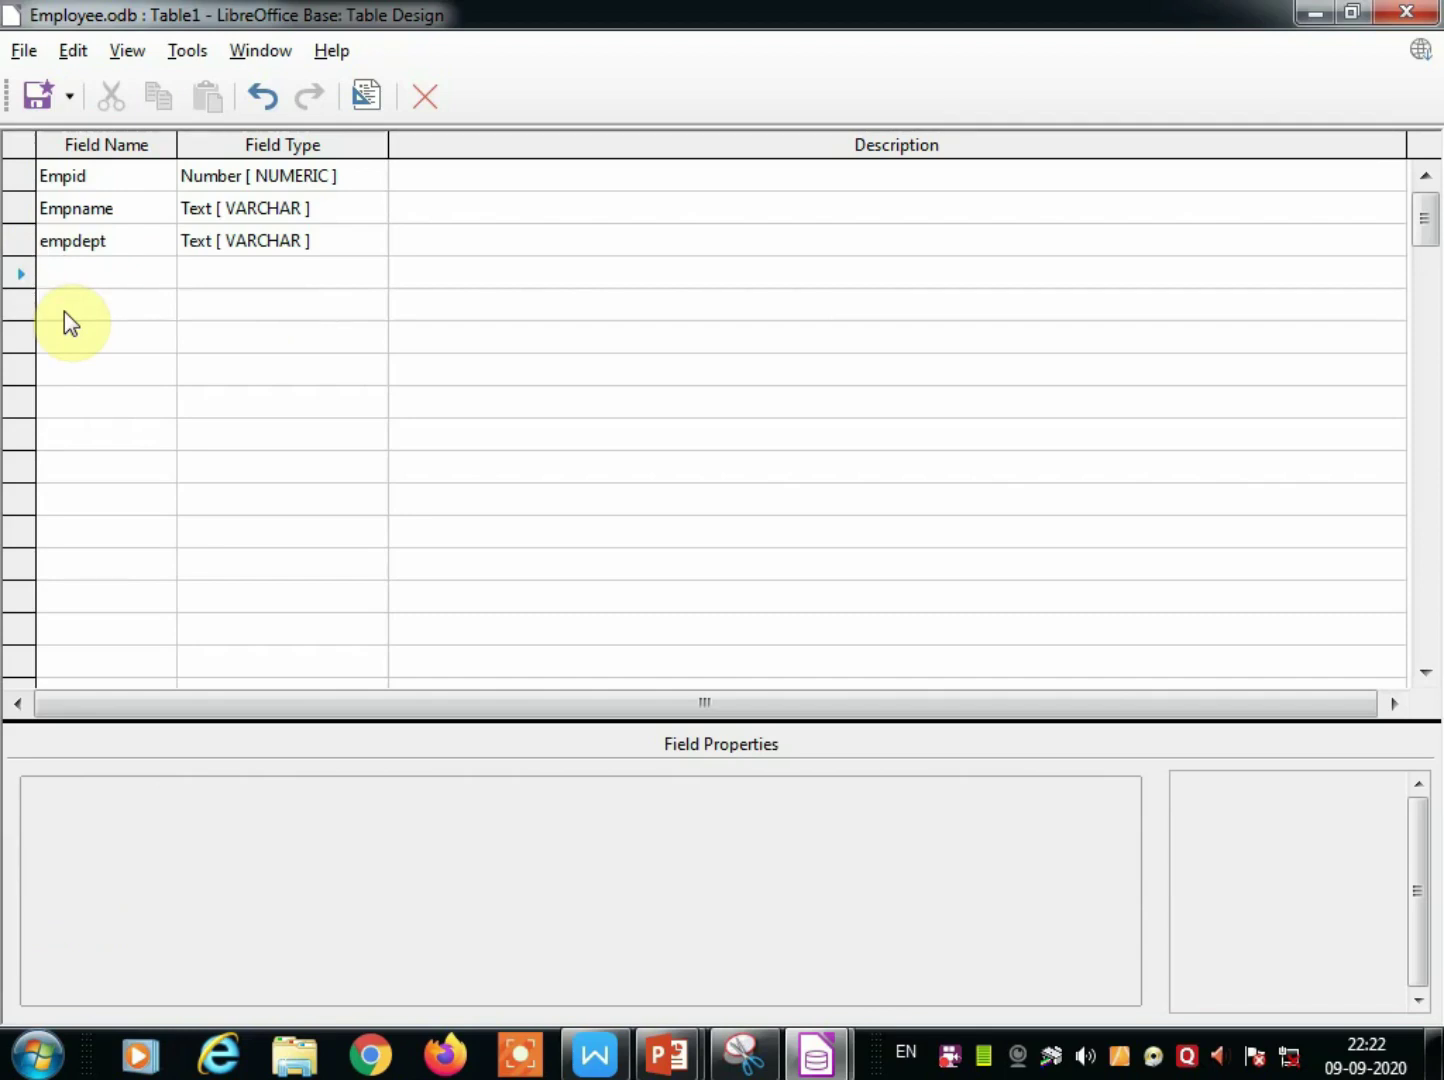
text(e)
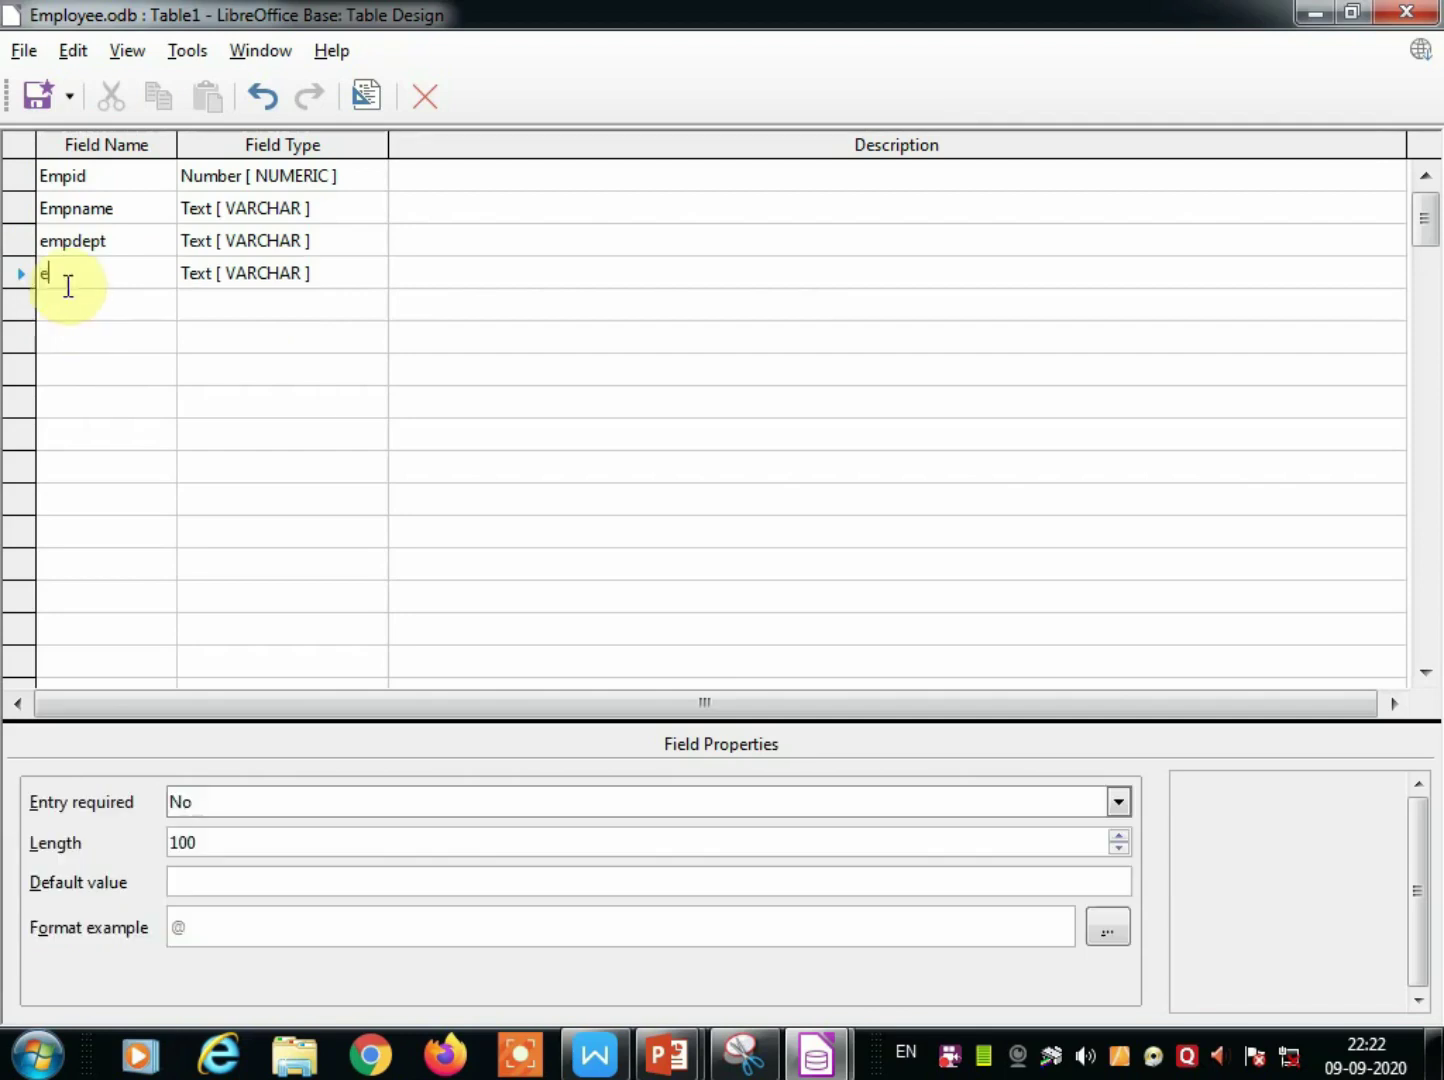
text(mplqual)
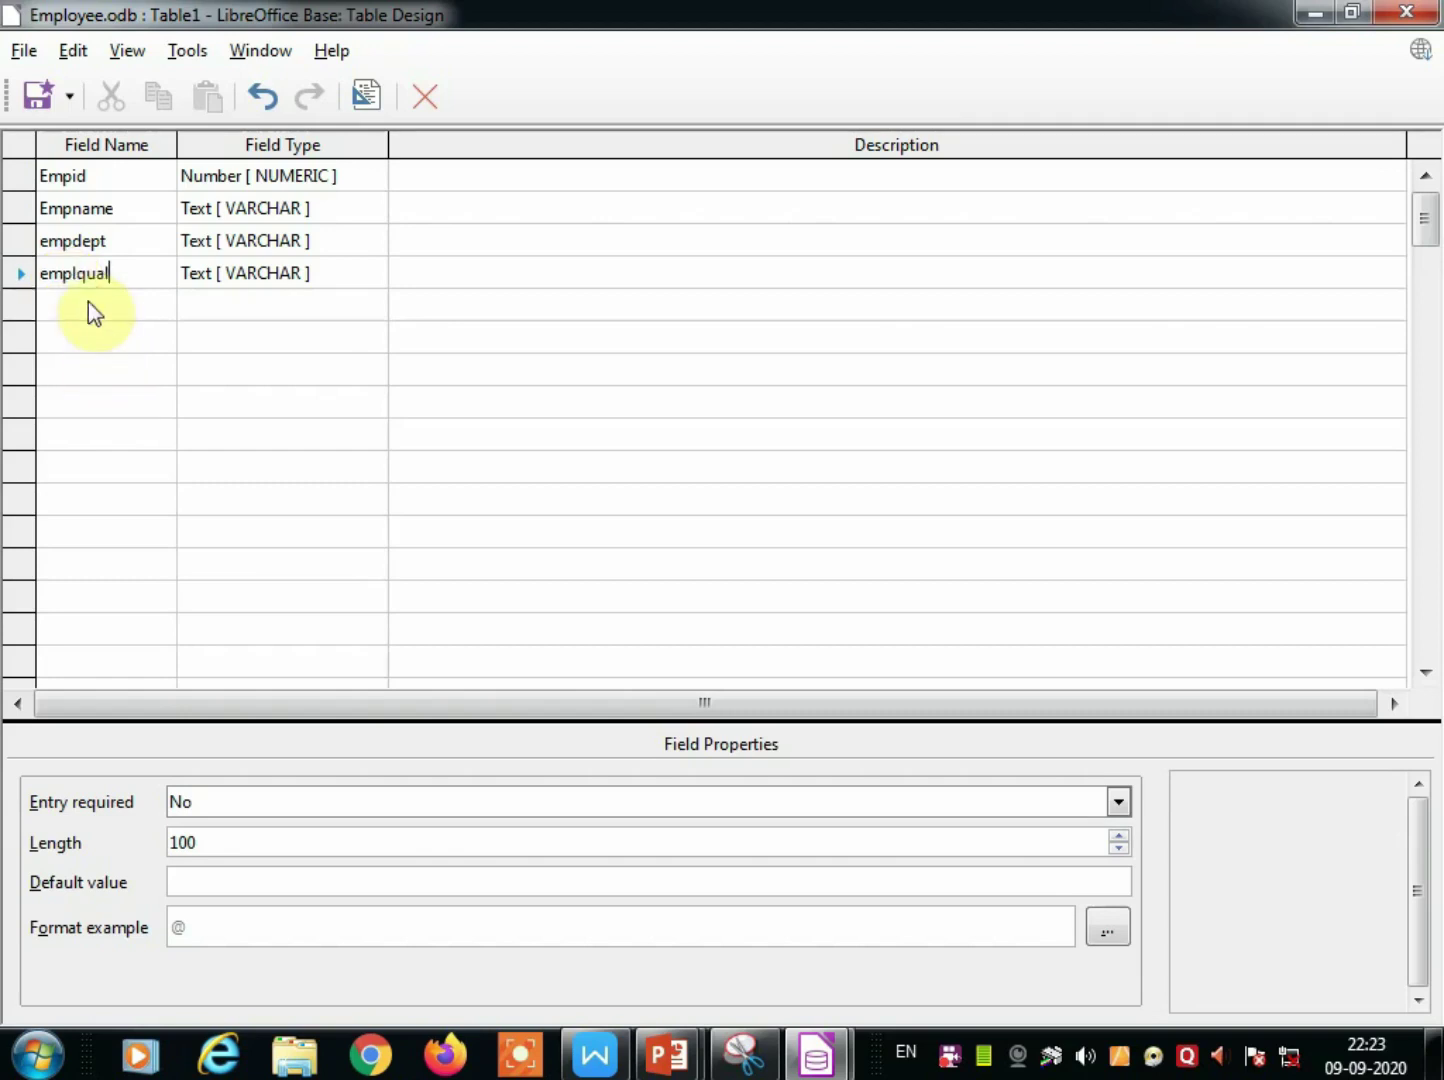
click(80, 306)
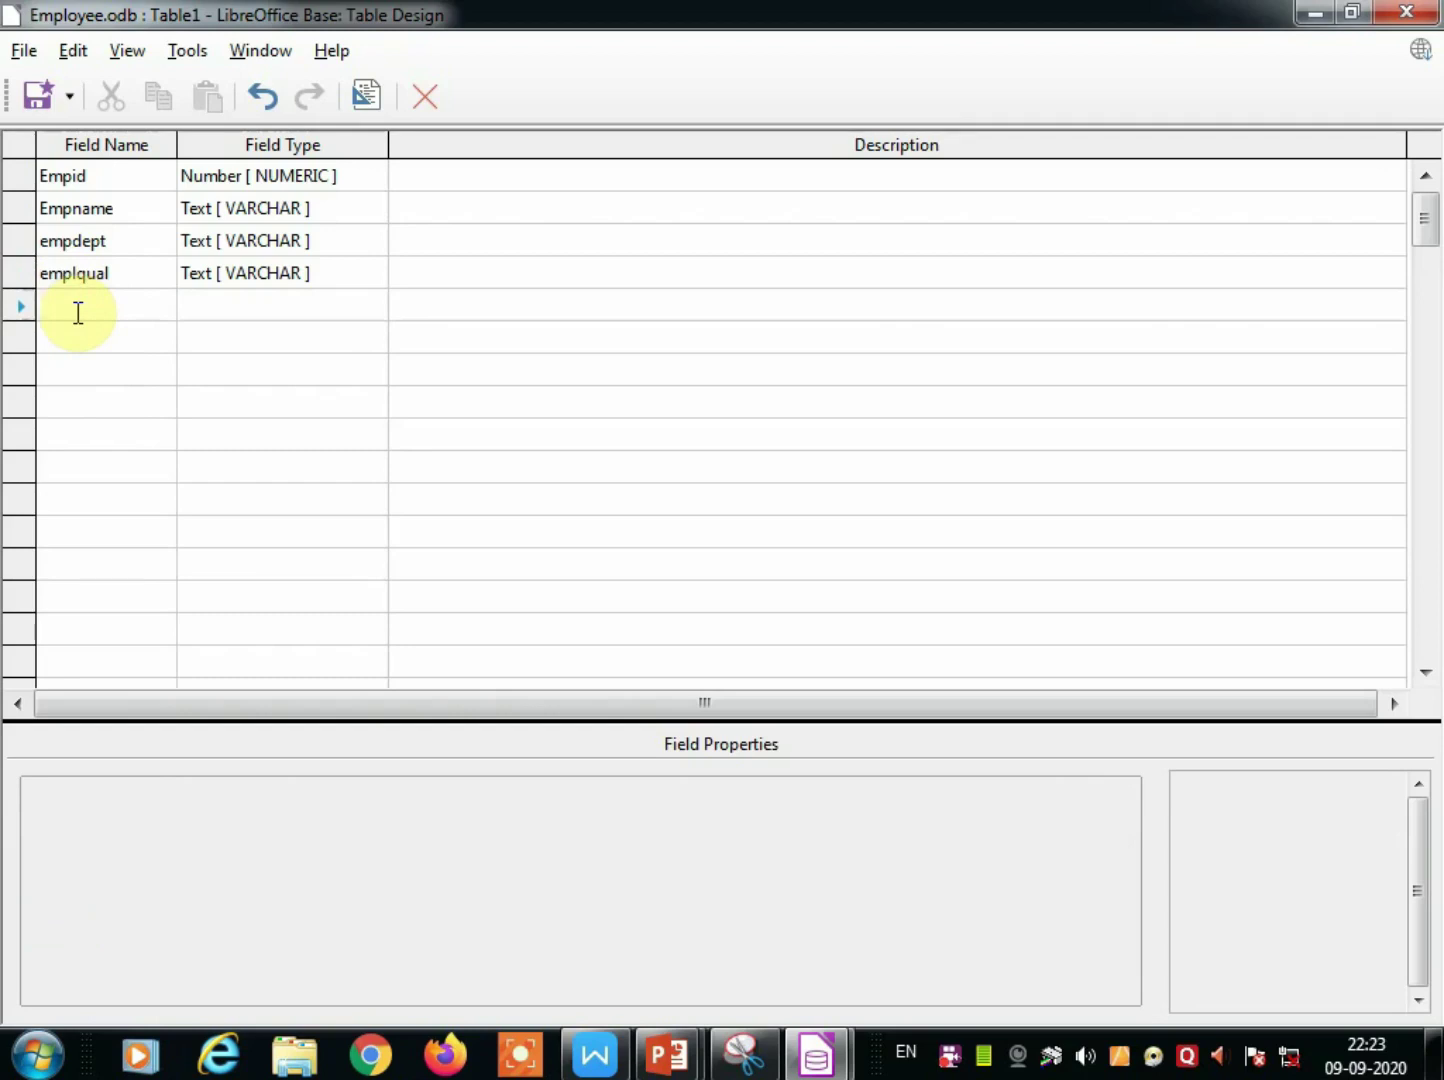
text(emp)
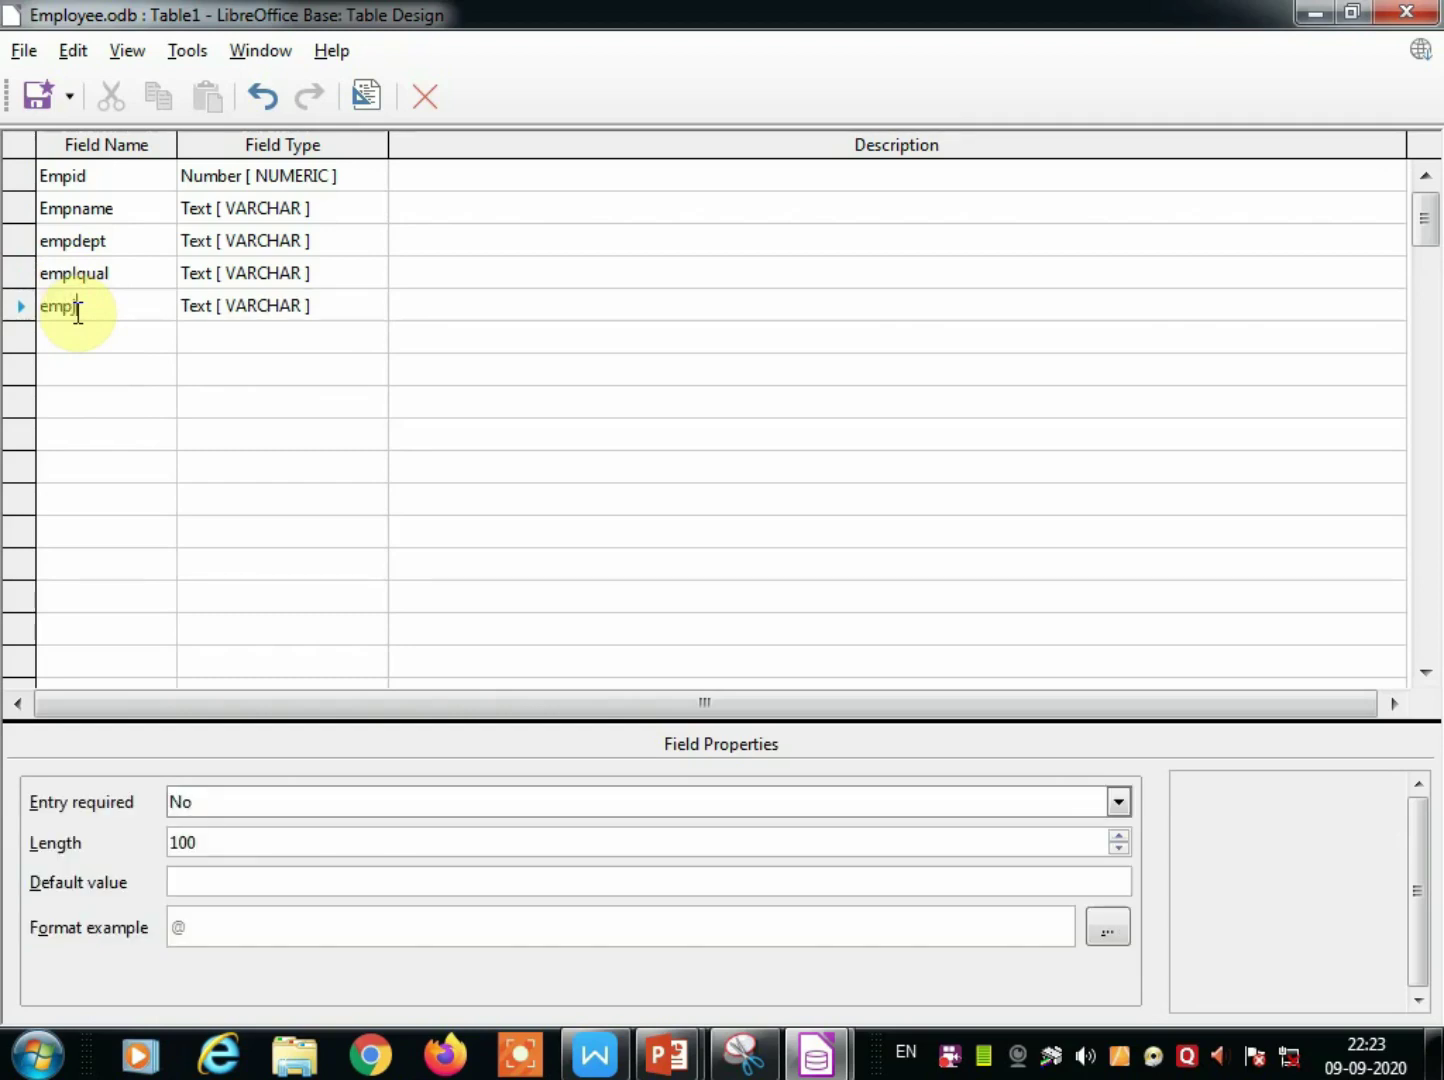
text(joindate)
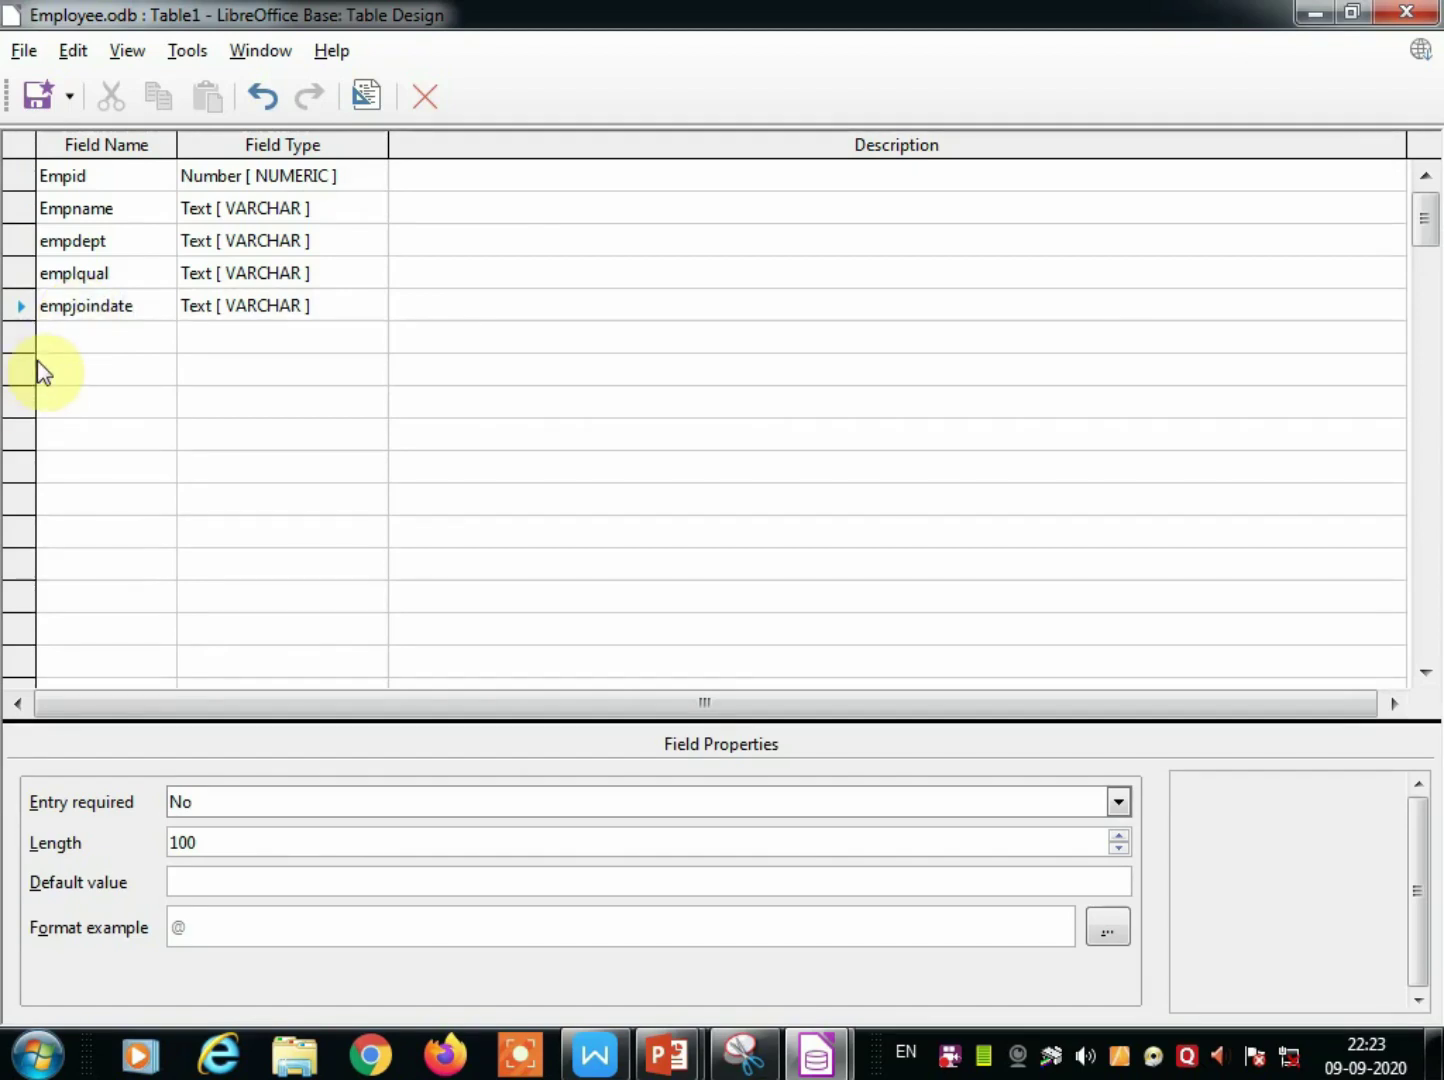
click(89, 336)
text(e)
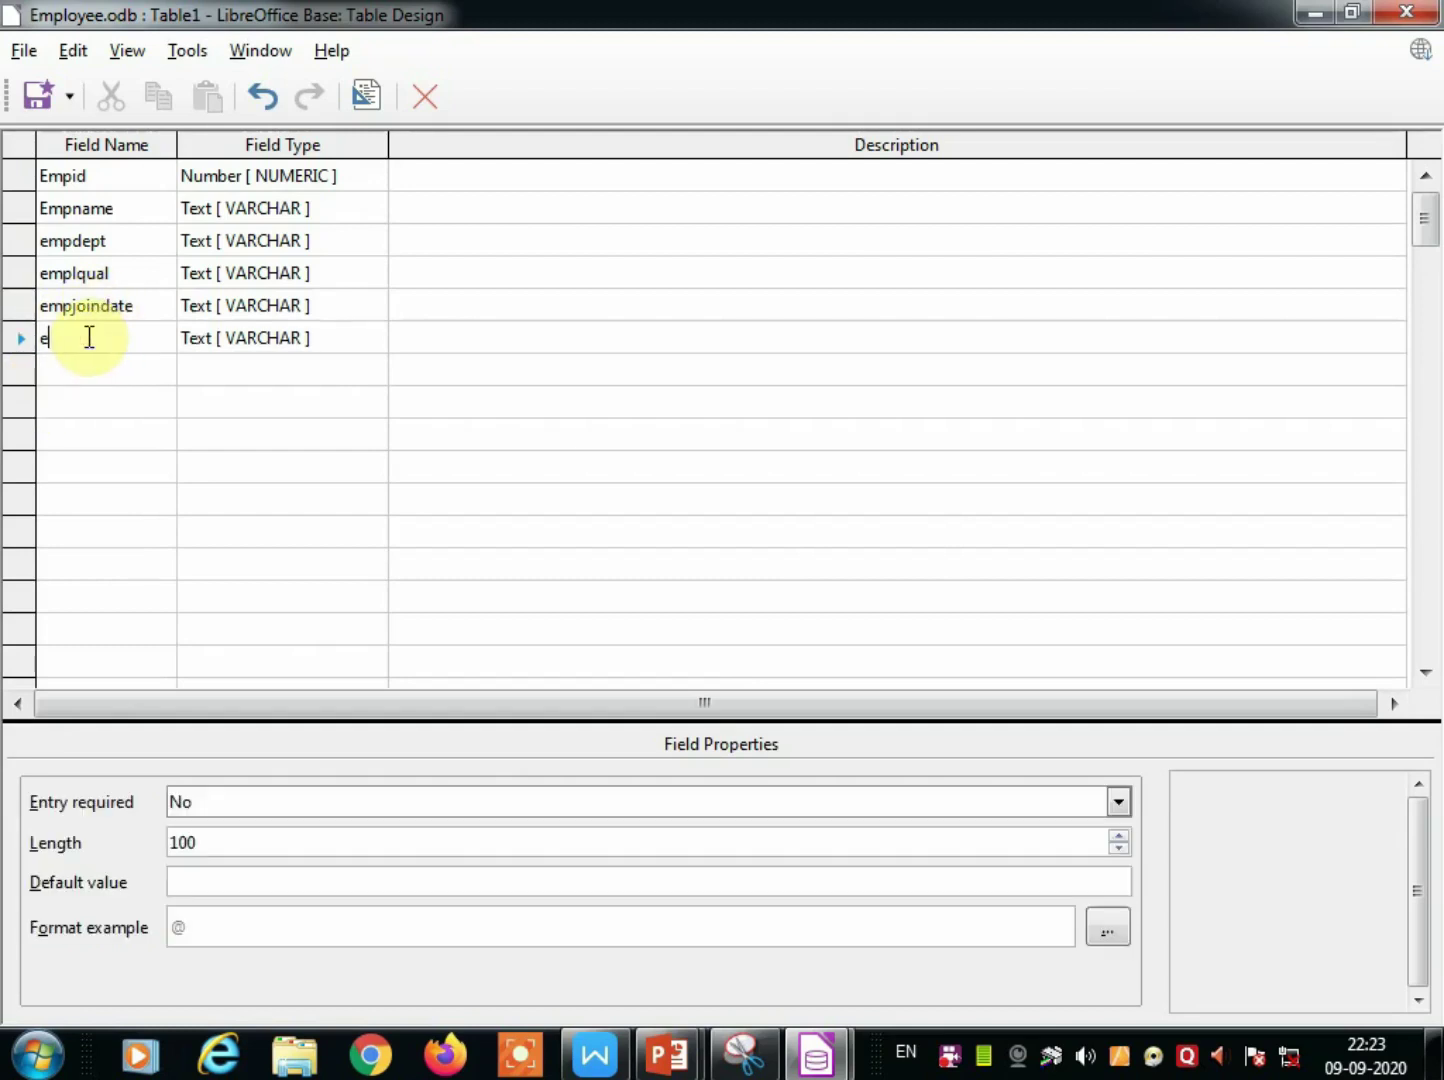
text(mpsalary)
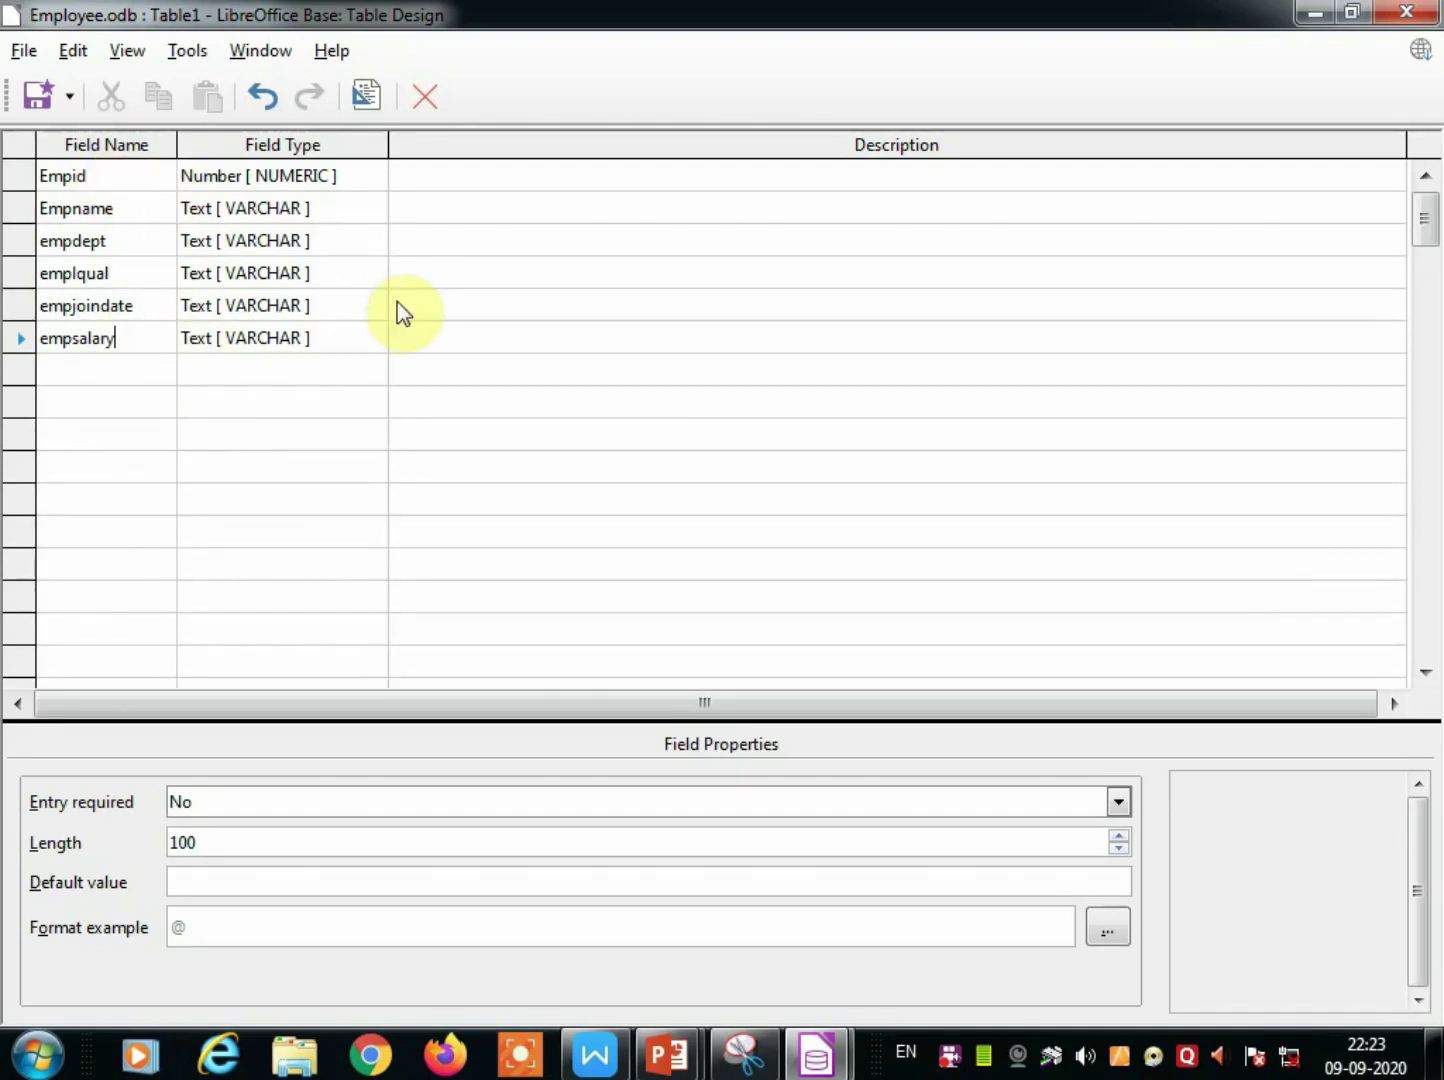
Set the empsalary field type to Number.
click(291, 338)
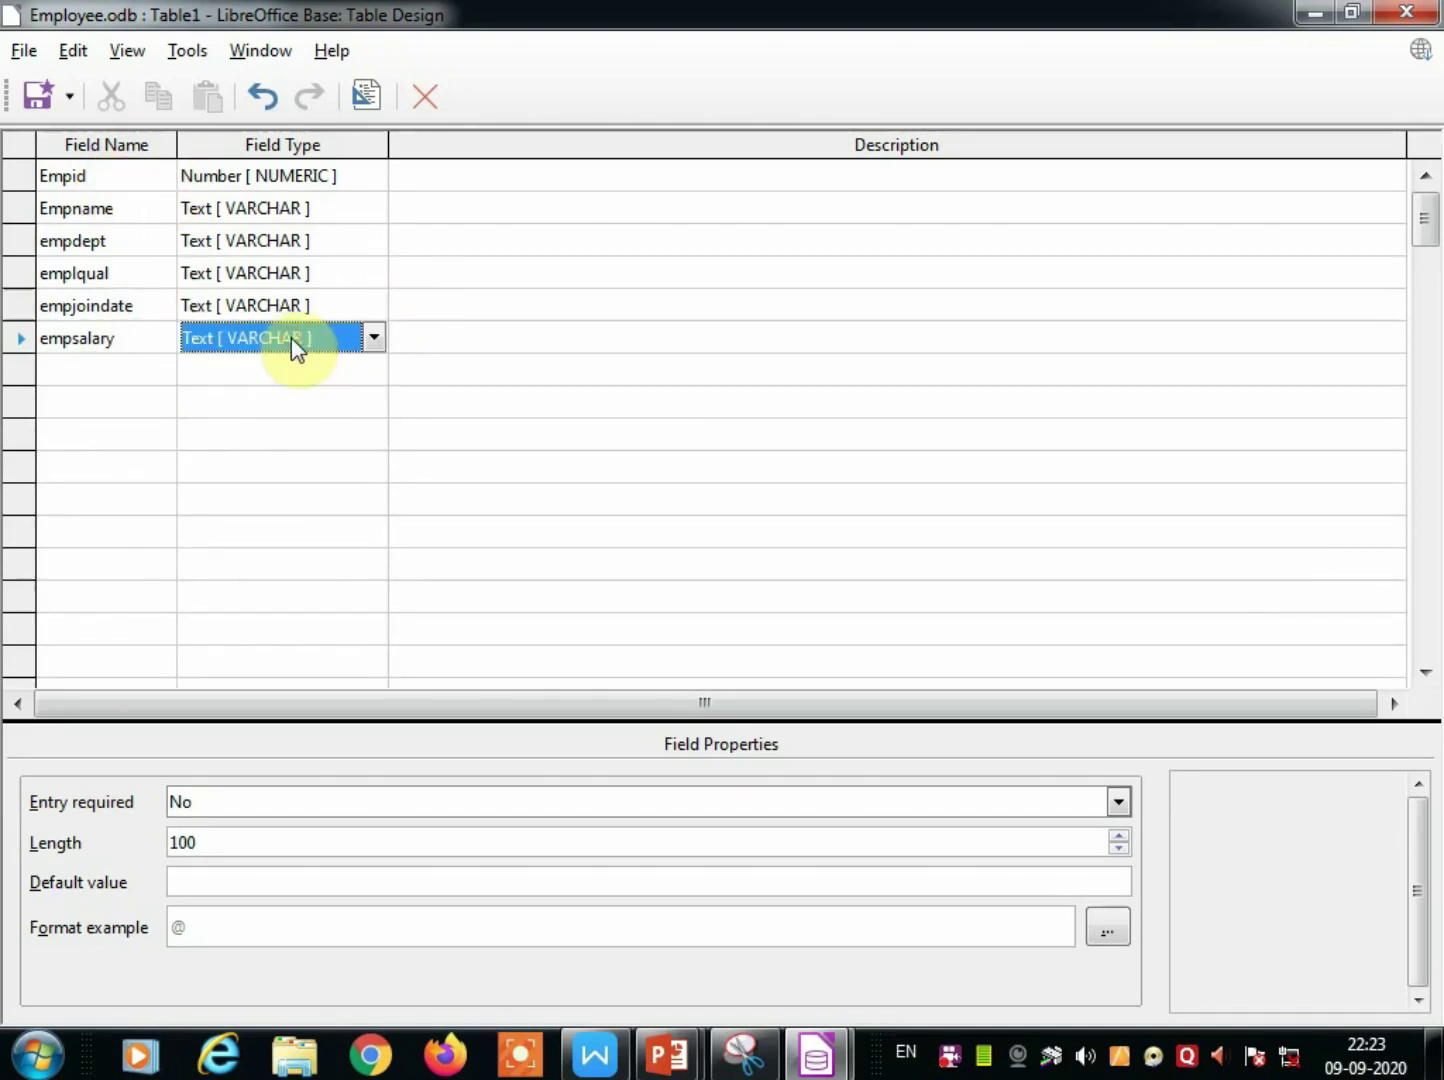
click(376, 338)
click(296, 414)
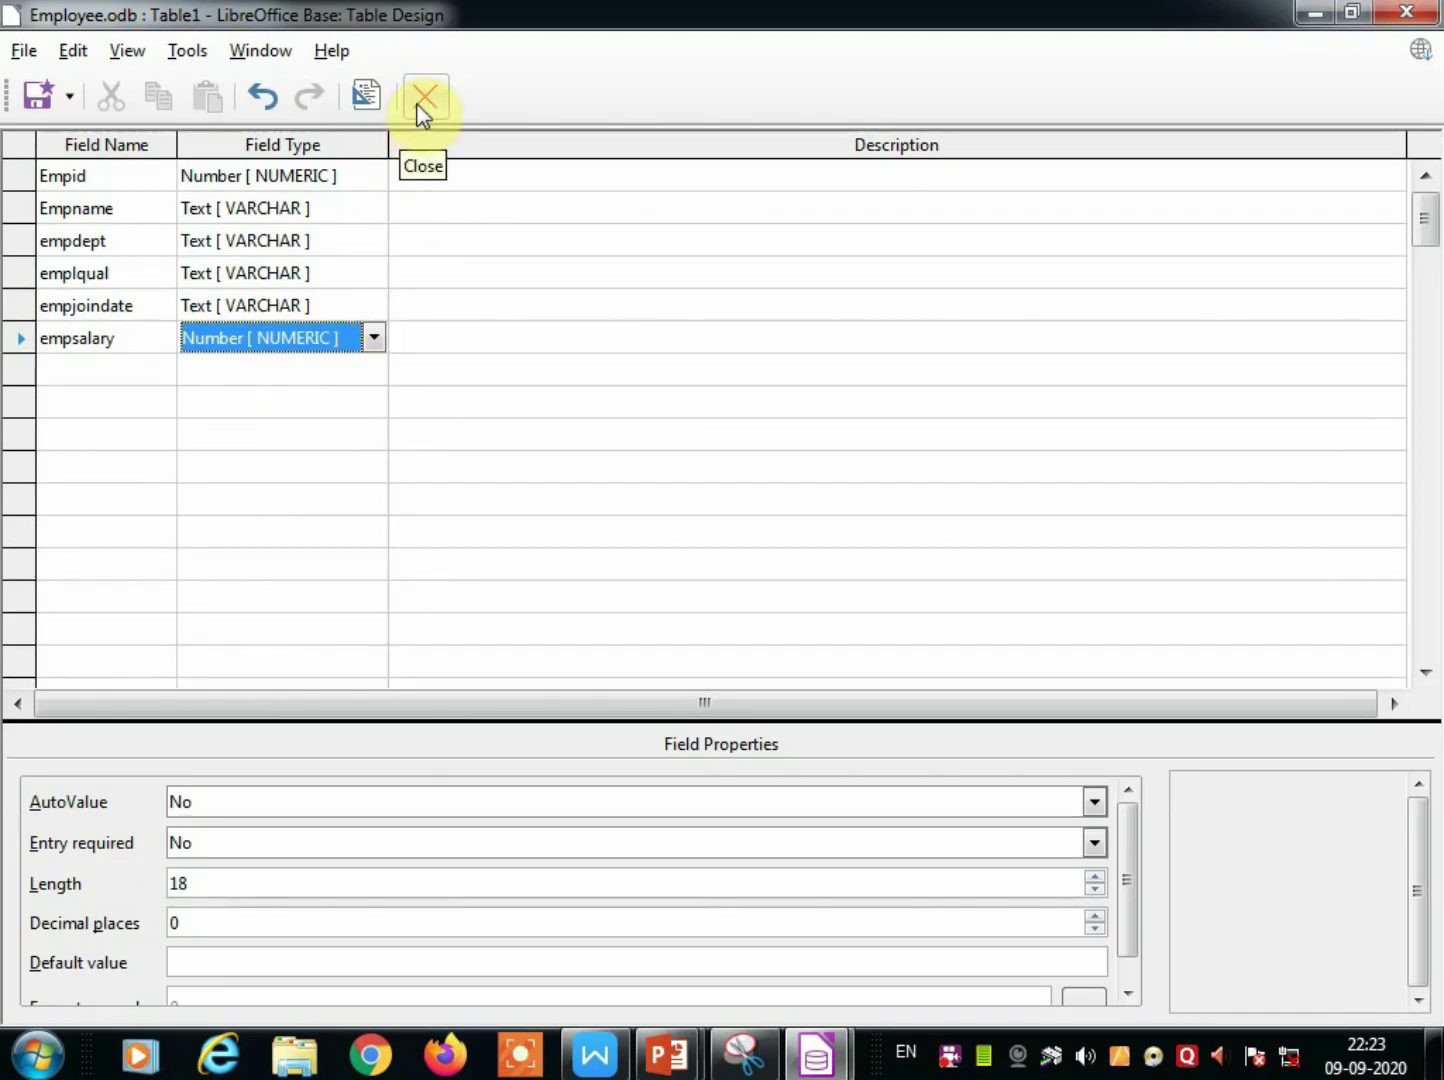
Save the table as 'employee' with an ID primary key, then open it for data entry.
click(38, 95)
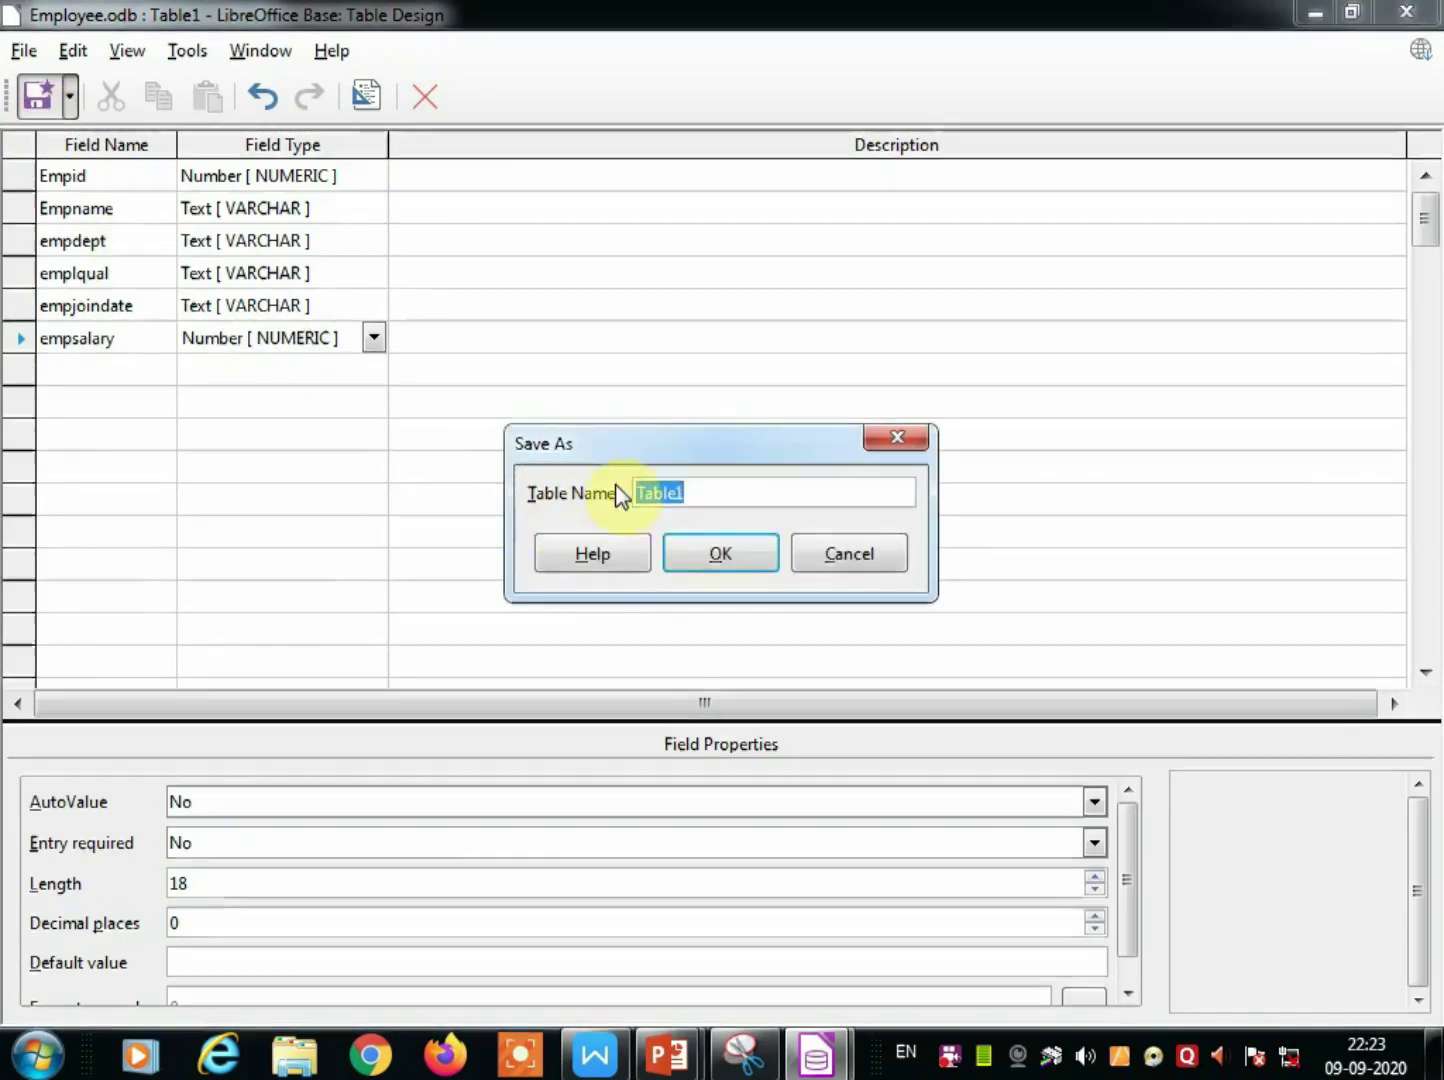
text(employee)
click(718, 560)
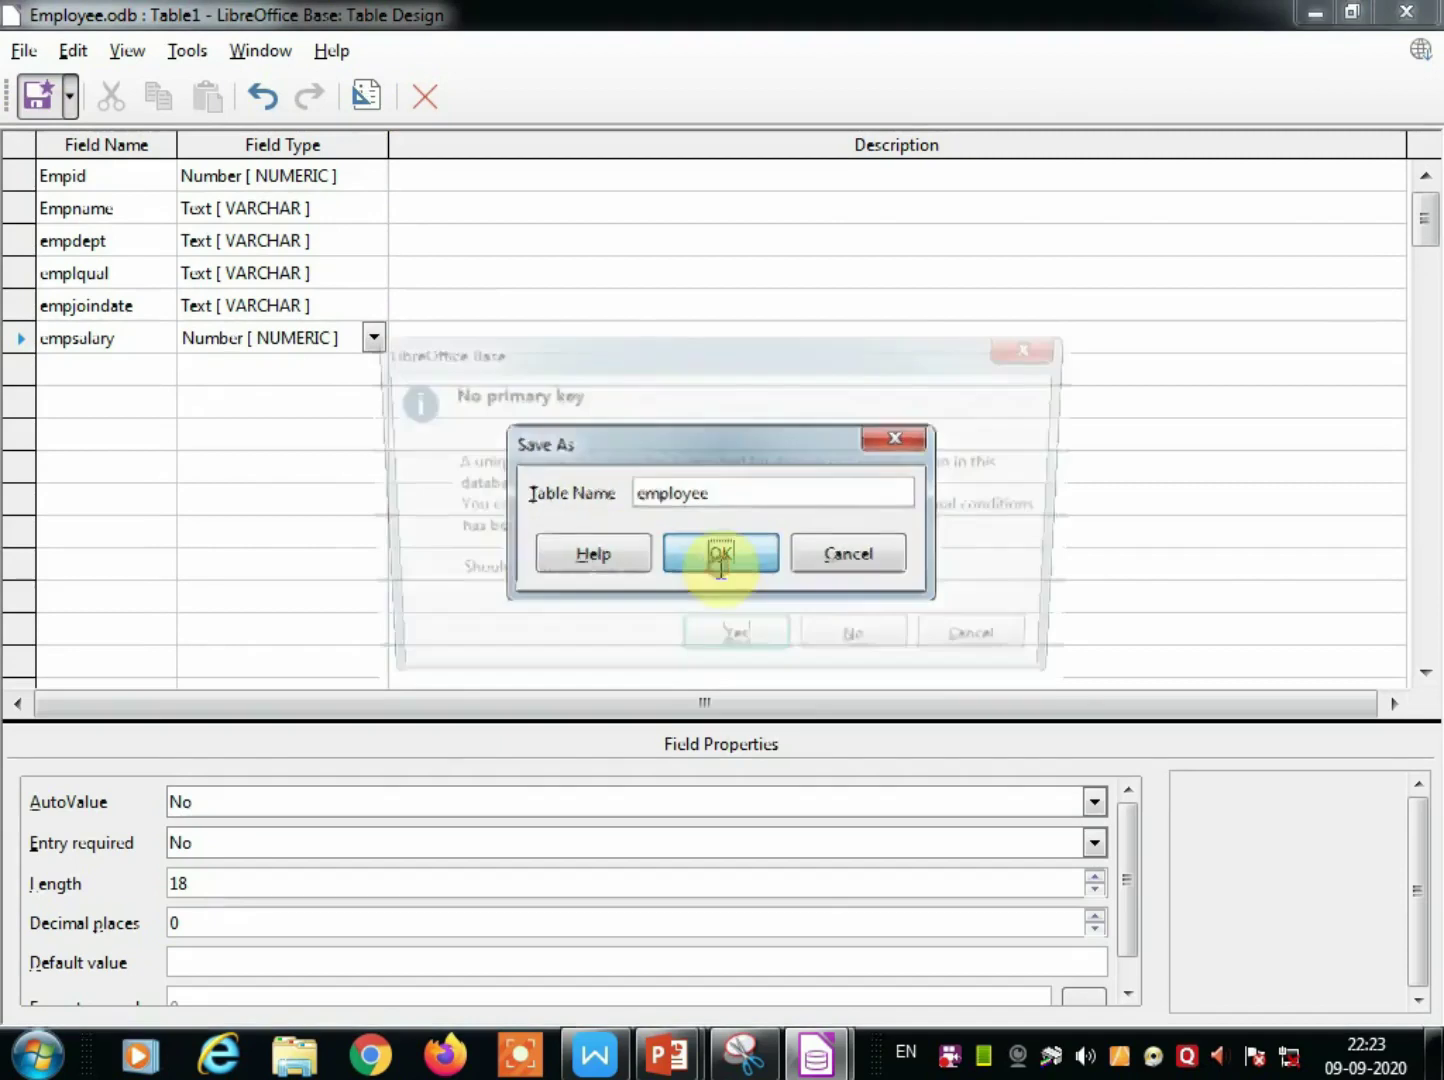
click(712, 640)
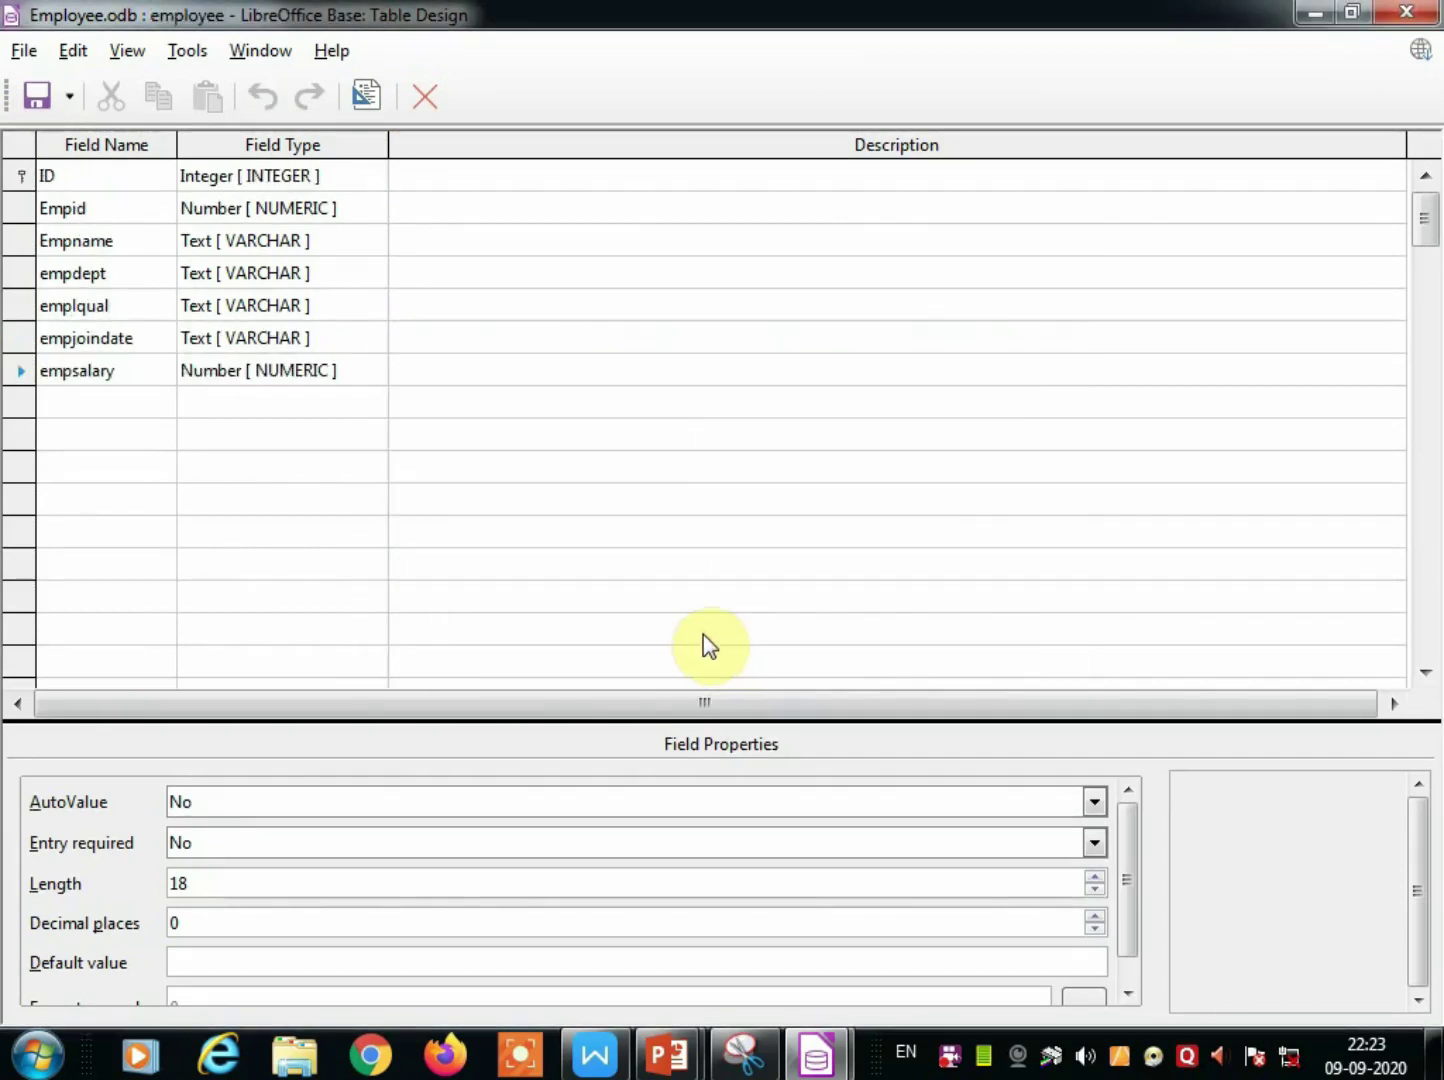
click(428, 108)
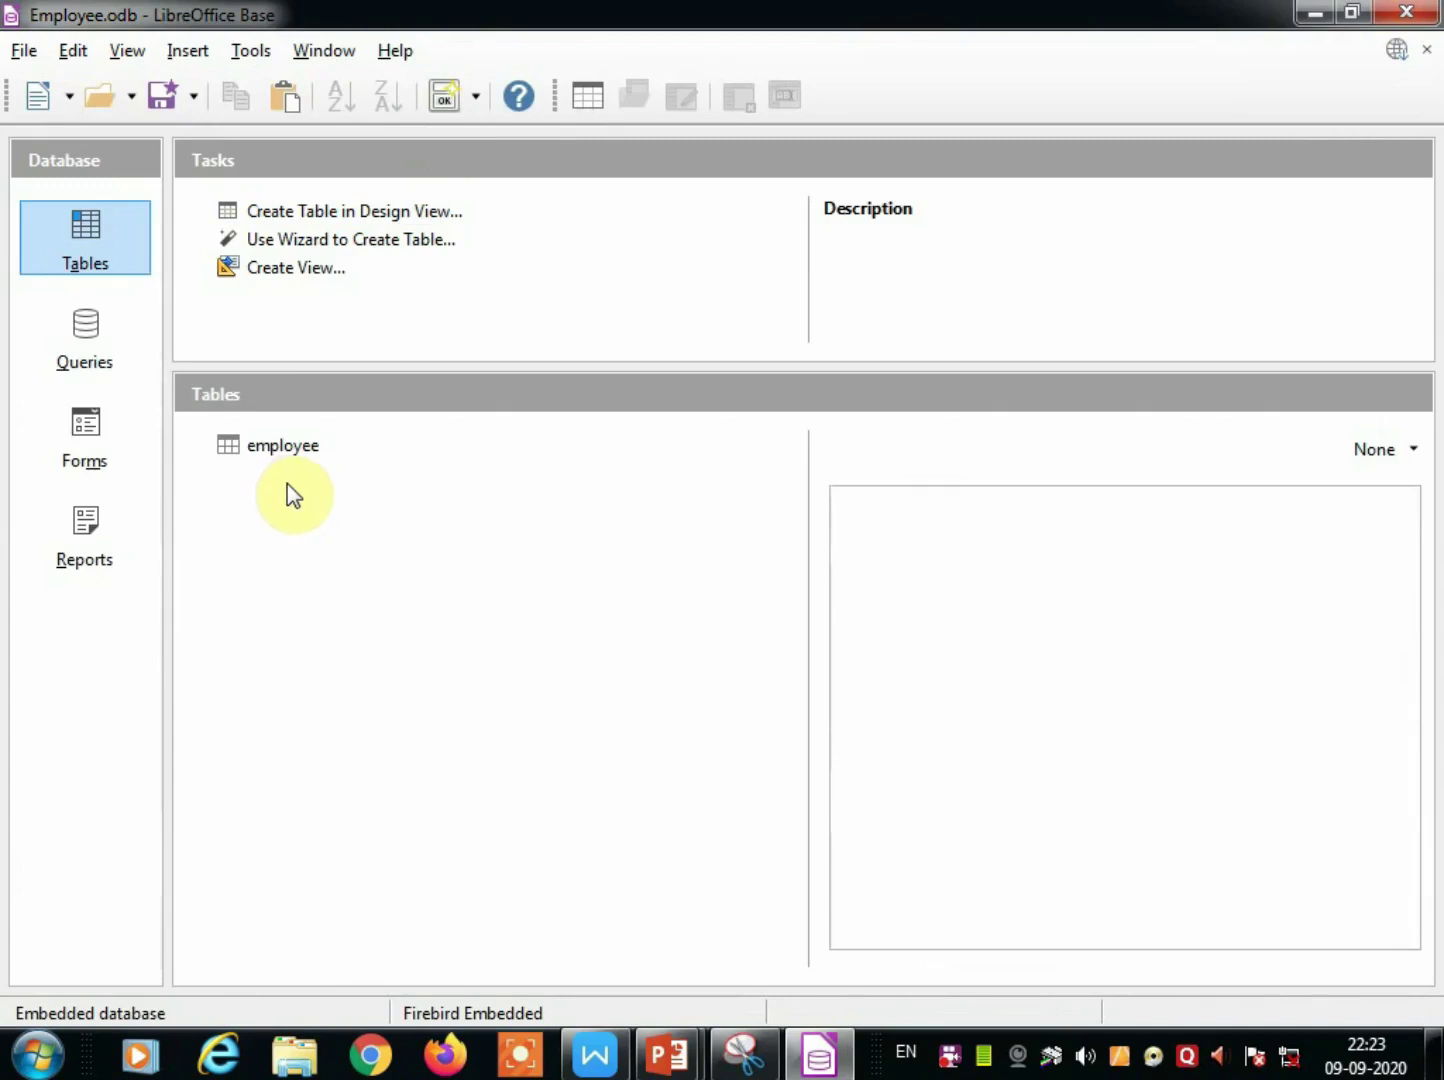
double_click(253, 444)
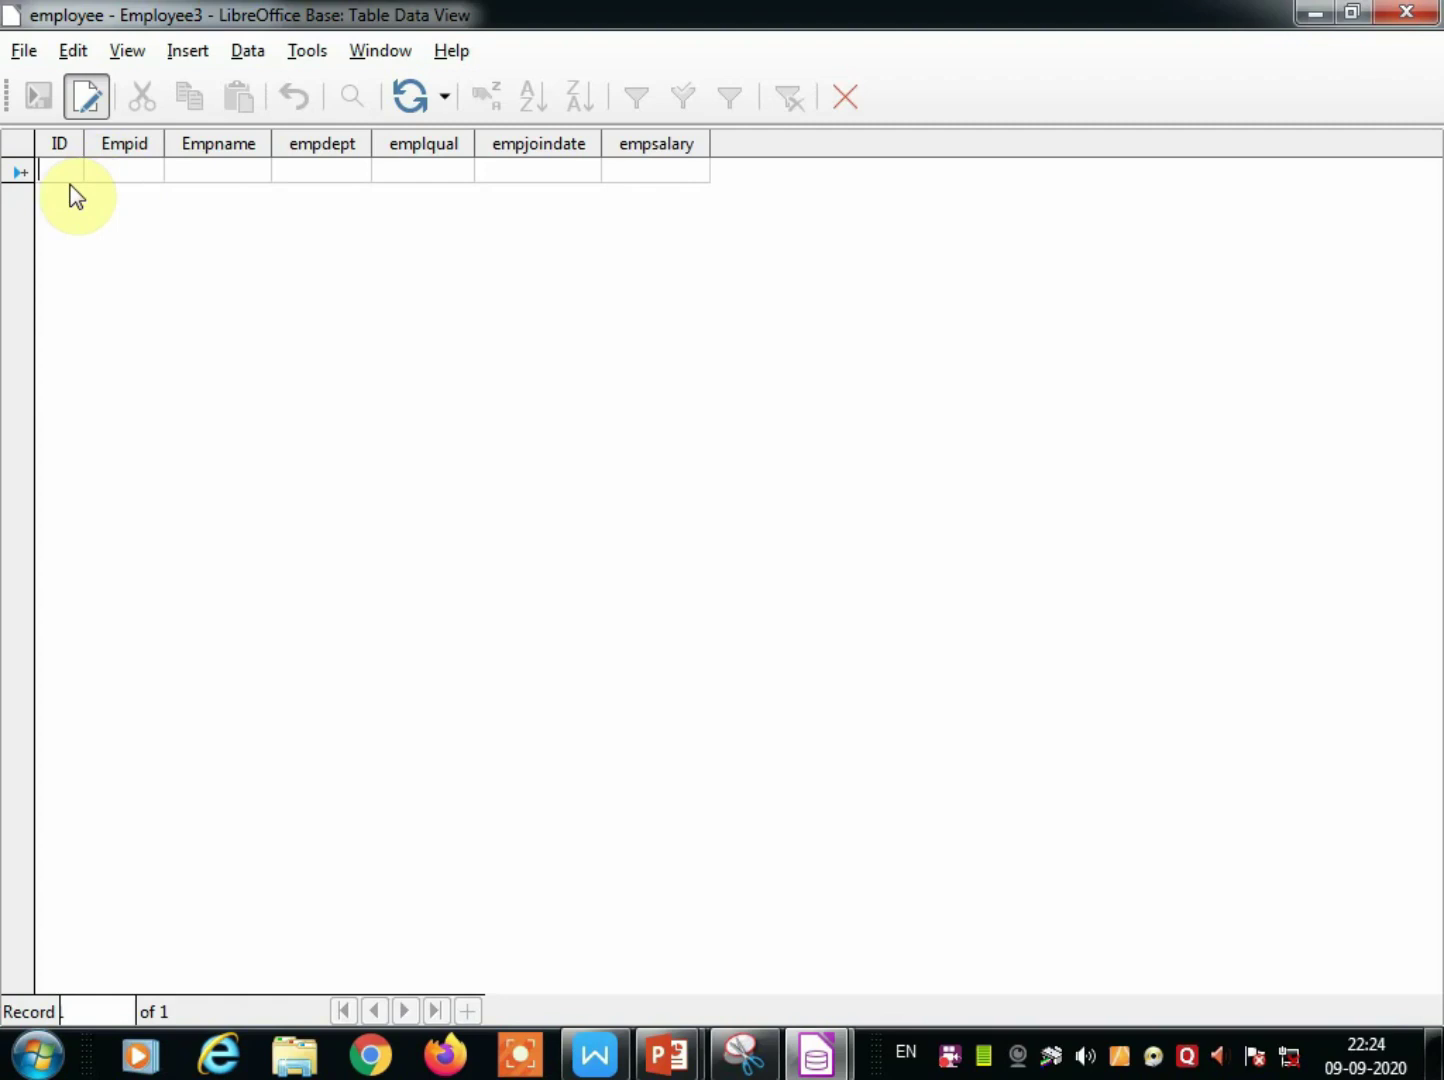
Enter ID 101, Empid 111 and the employee's name in the first row.
text(101)
click(133, 171)
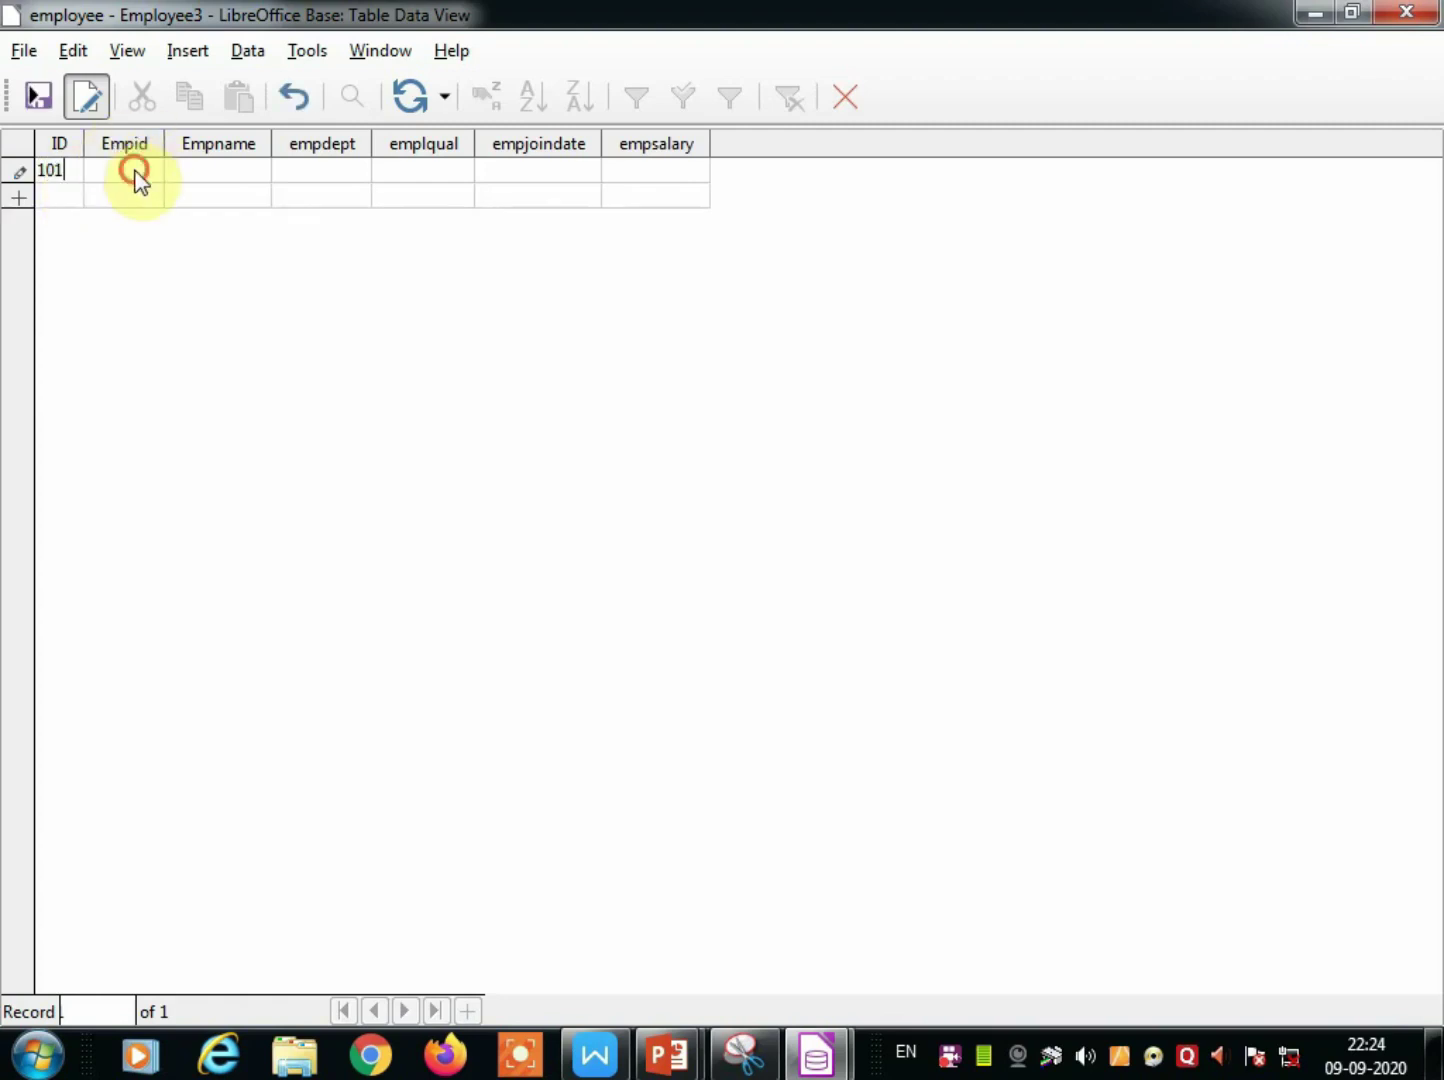
text(10)
key(BackSpace)
text(11)
click(210, 166)
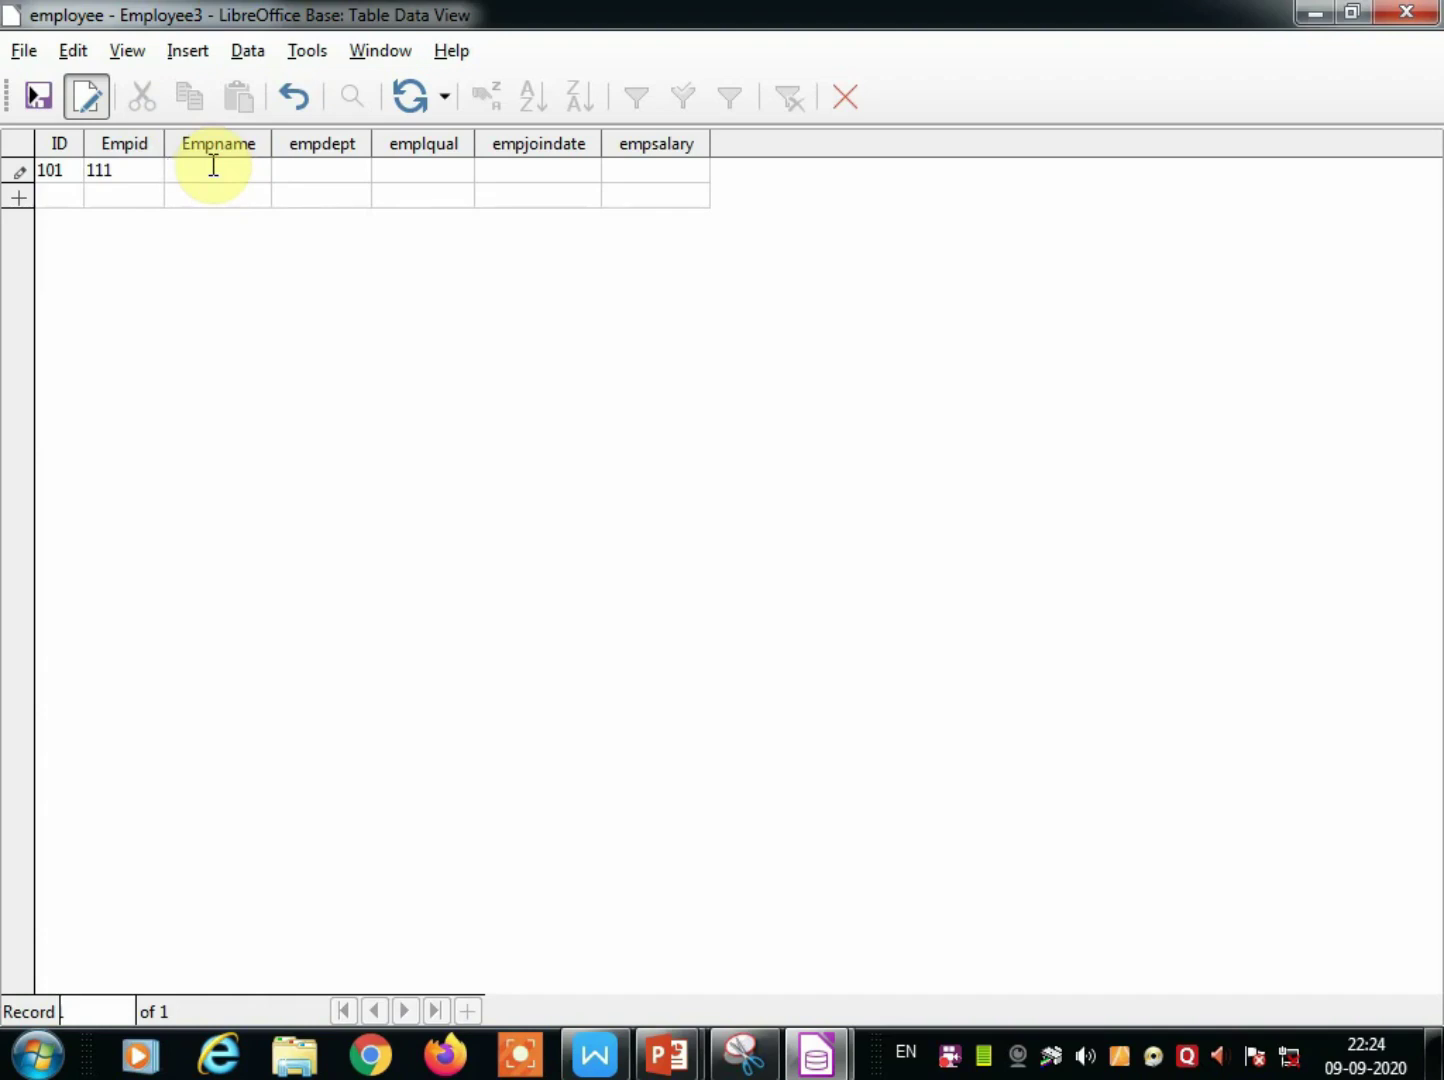
Fill department IT, qualification MCA, joining date 12/10/2001 and salary 32000, then begin row 102.
click(336, 172)
text(IT)
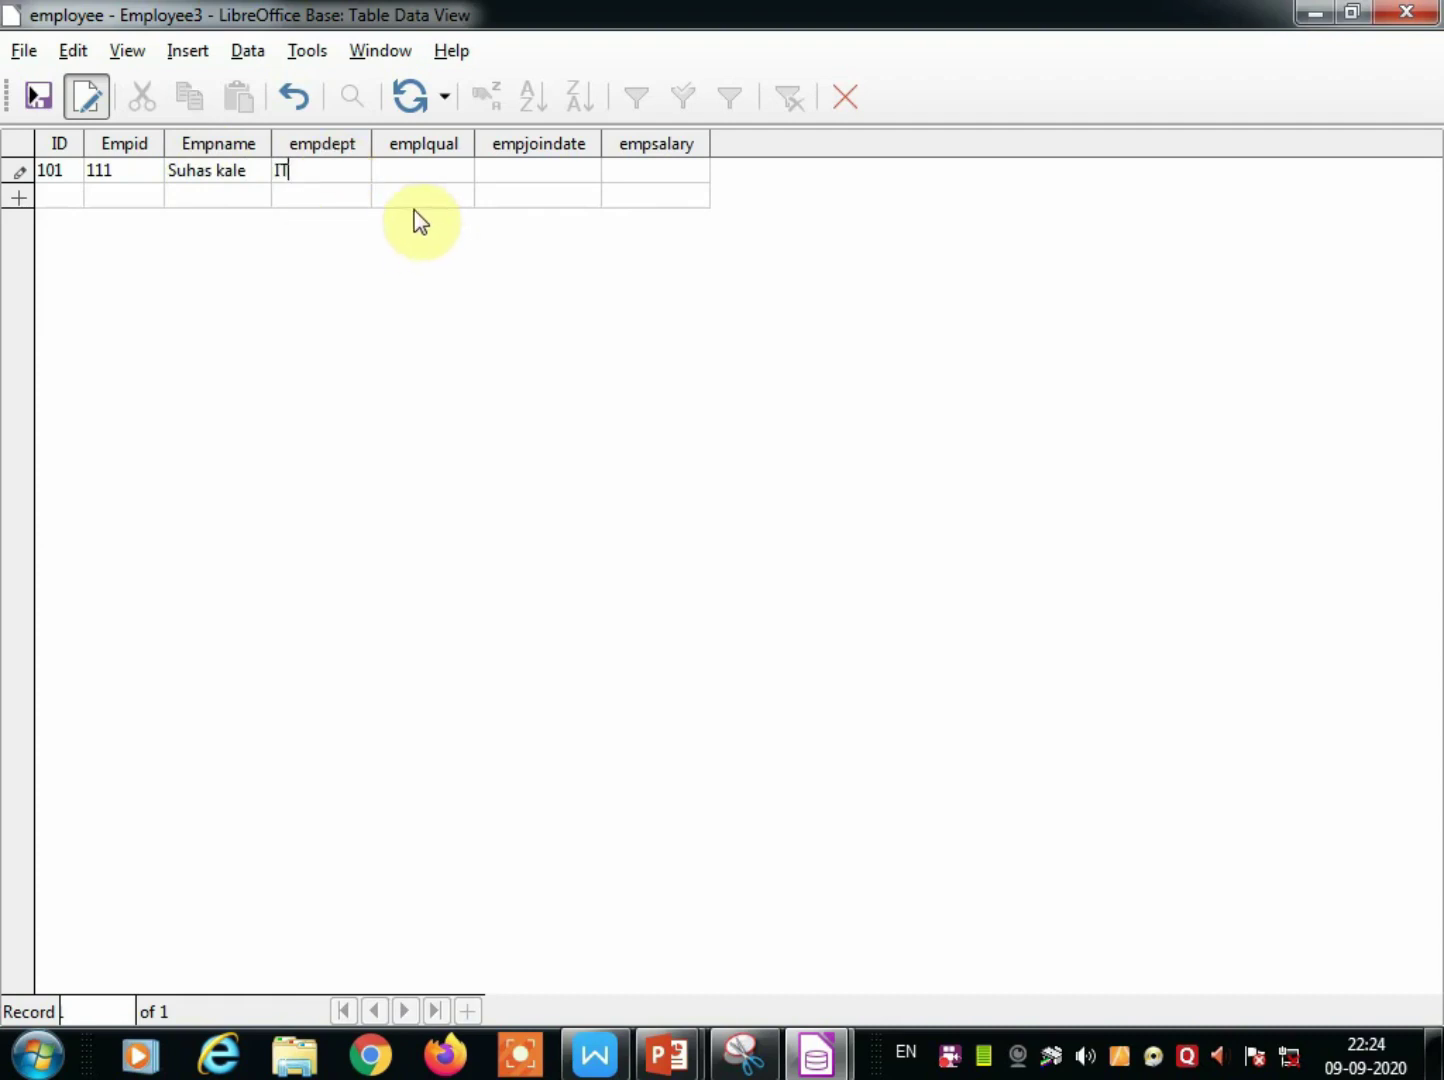
click(402, 173)
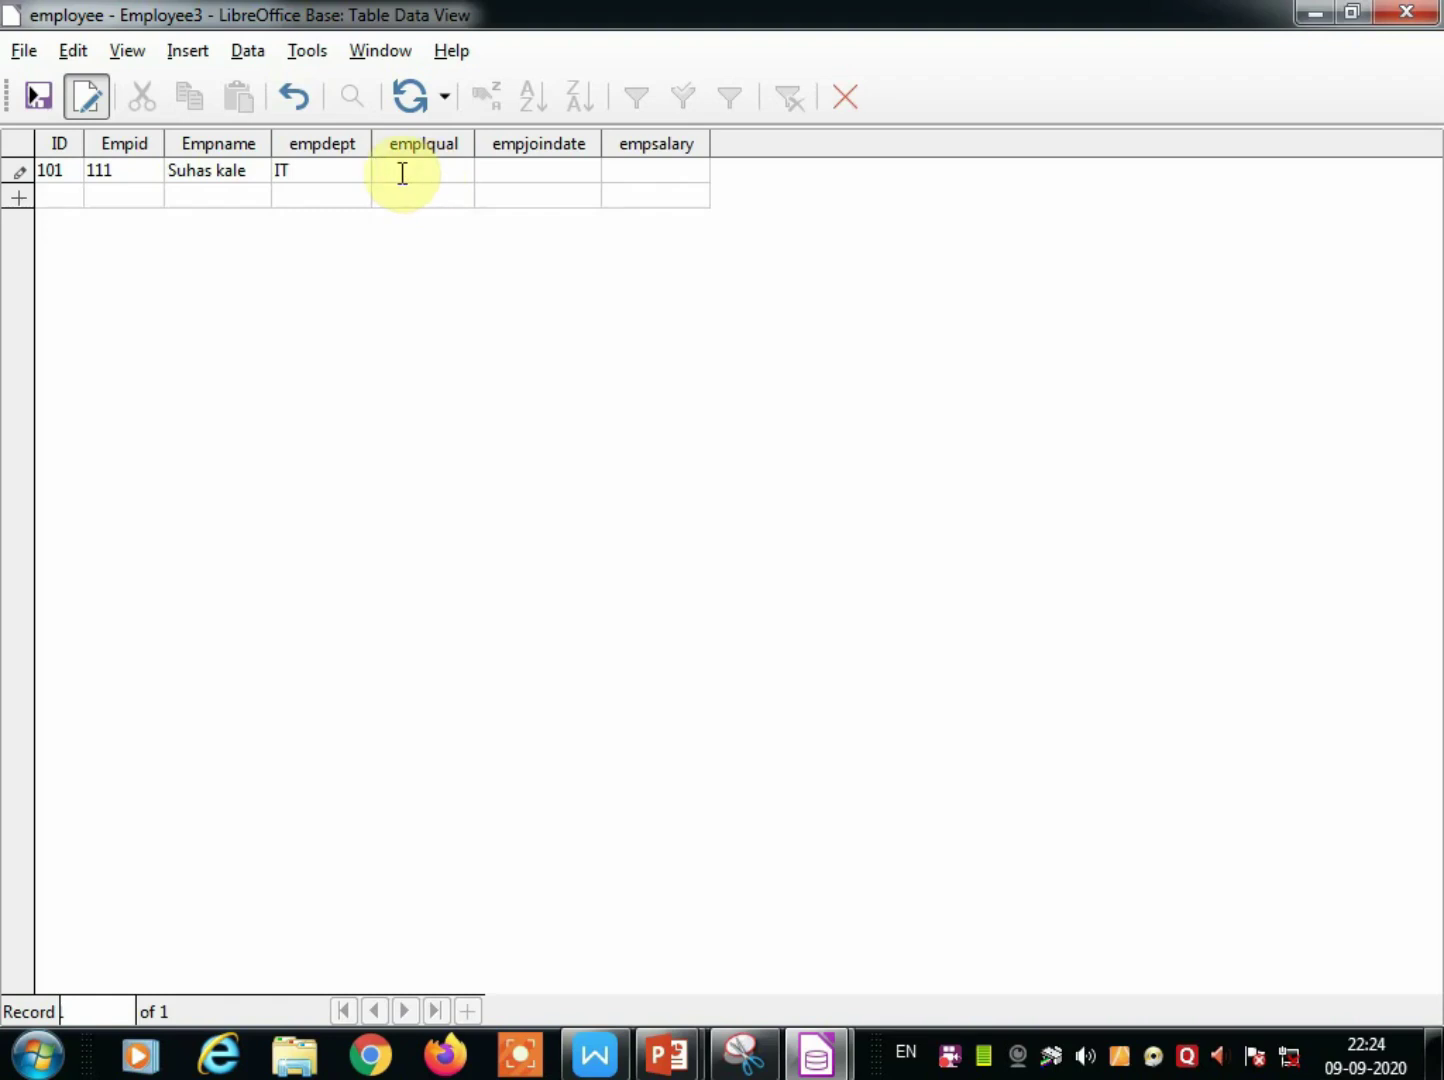
text(MCA)
click(514, 170)
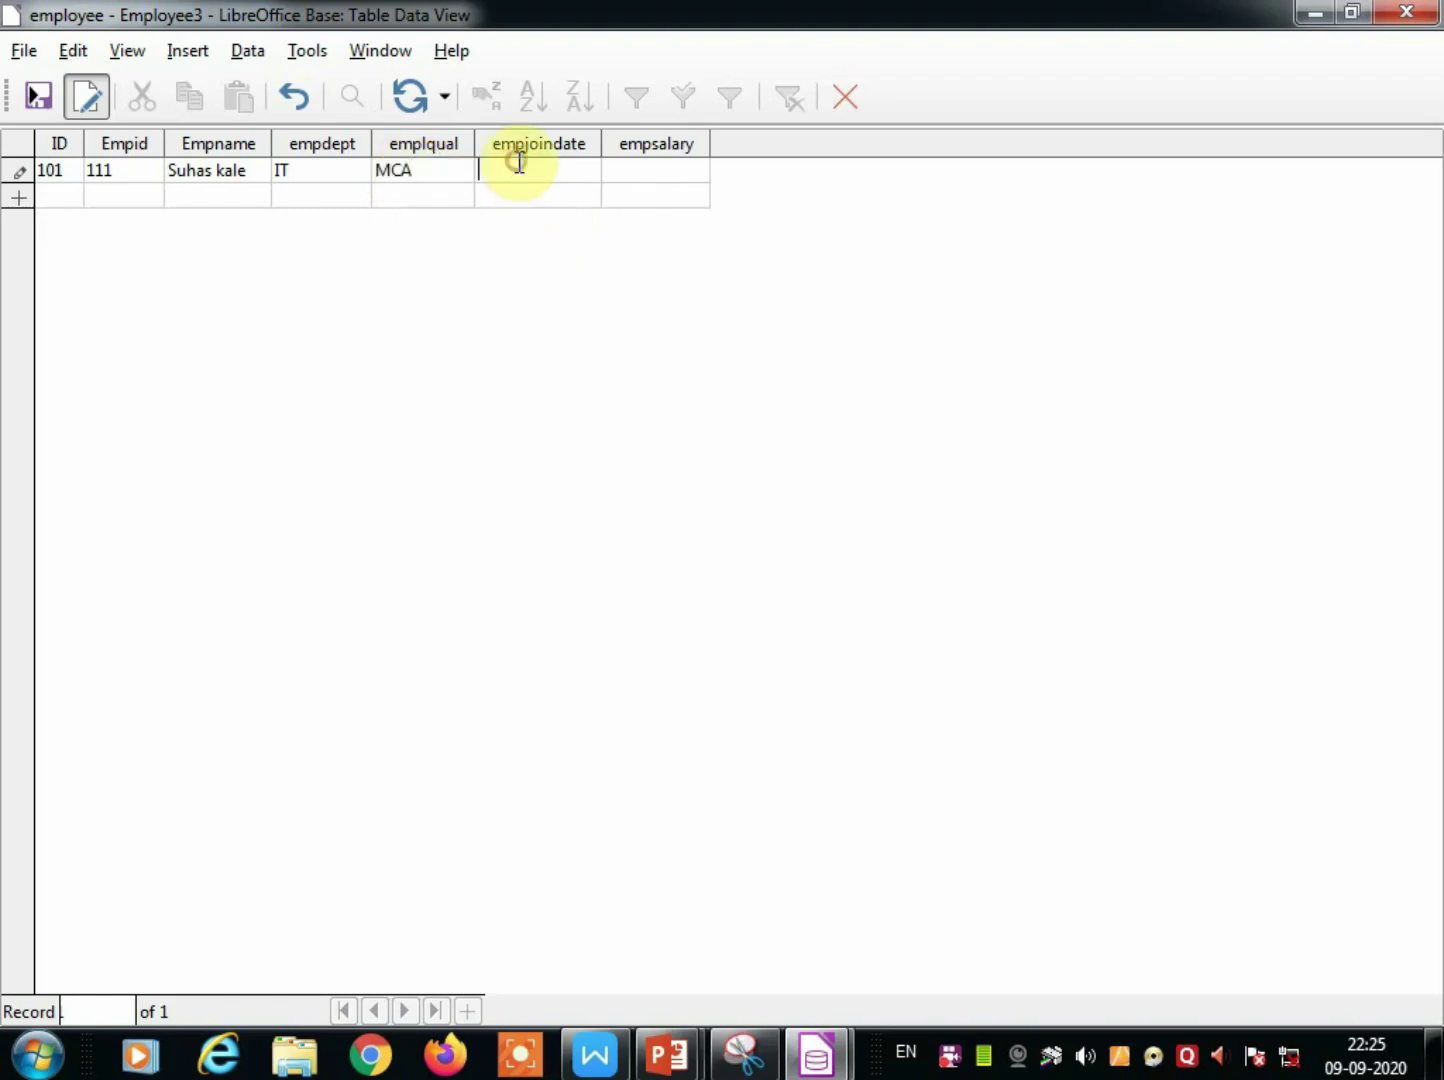
text(12/10/20014)
key(BackSpace)
click(661, 172)
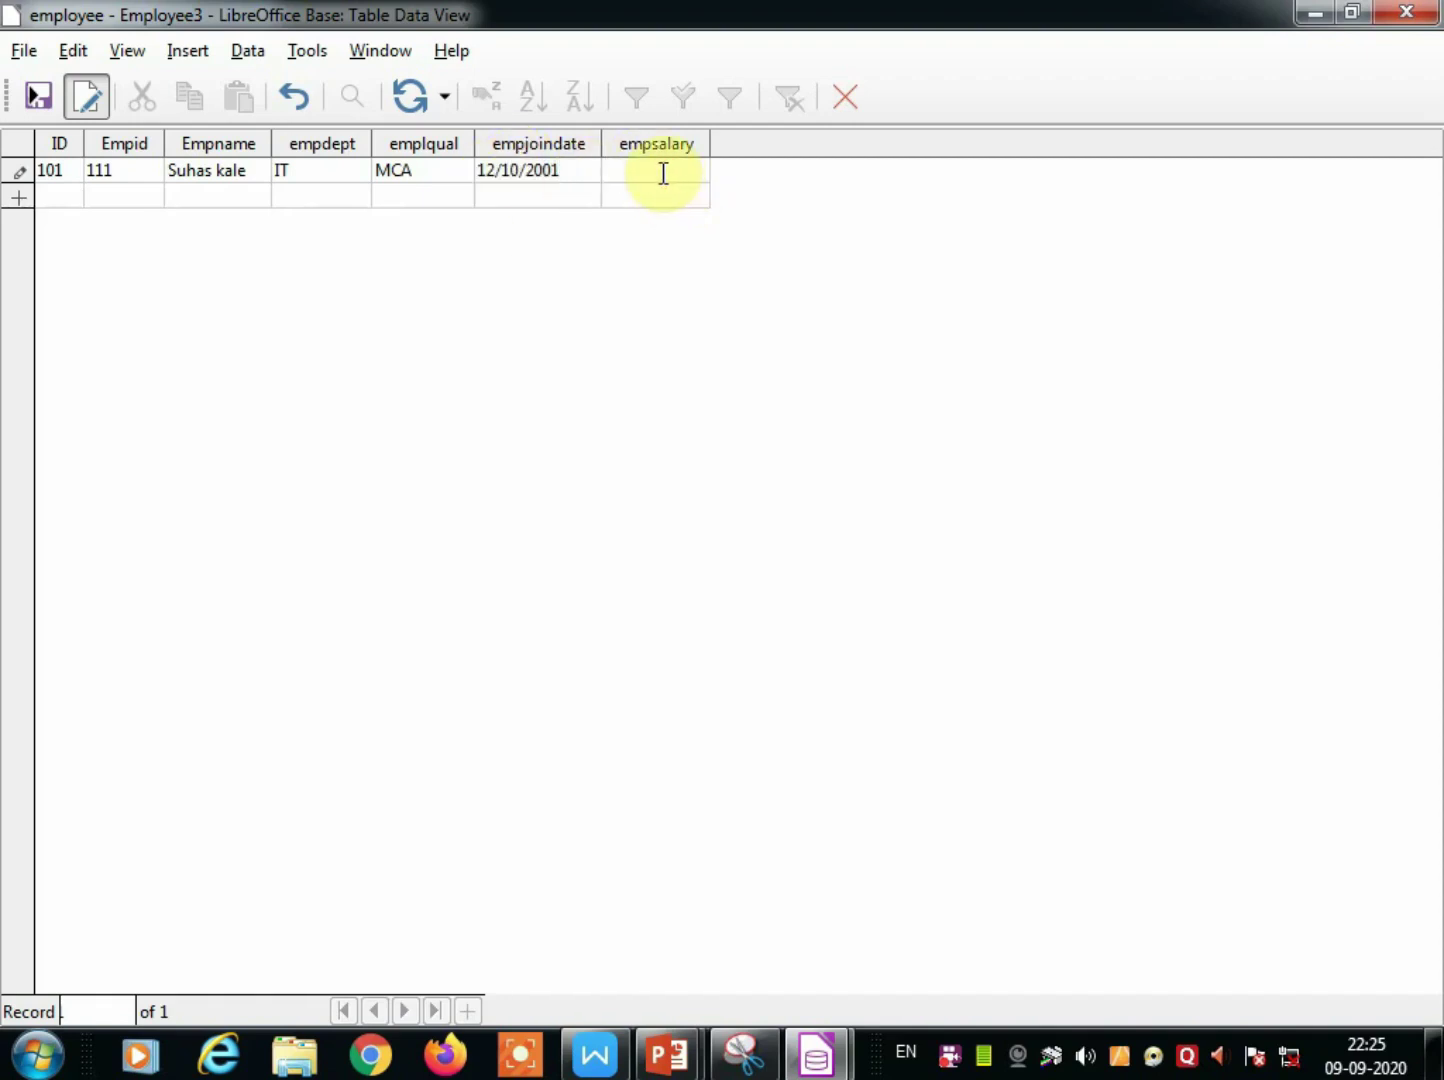
text(32000)
click(55, 195)
text(102)
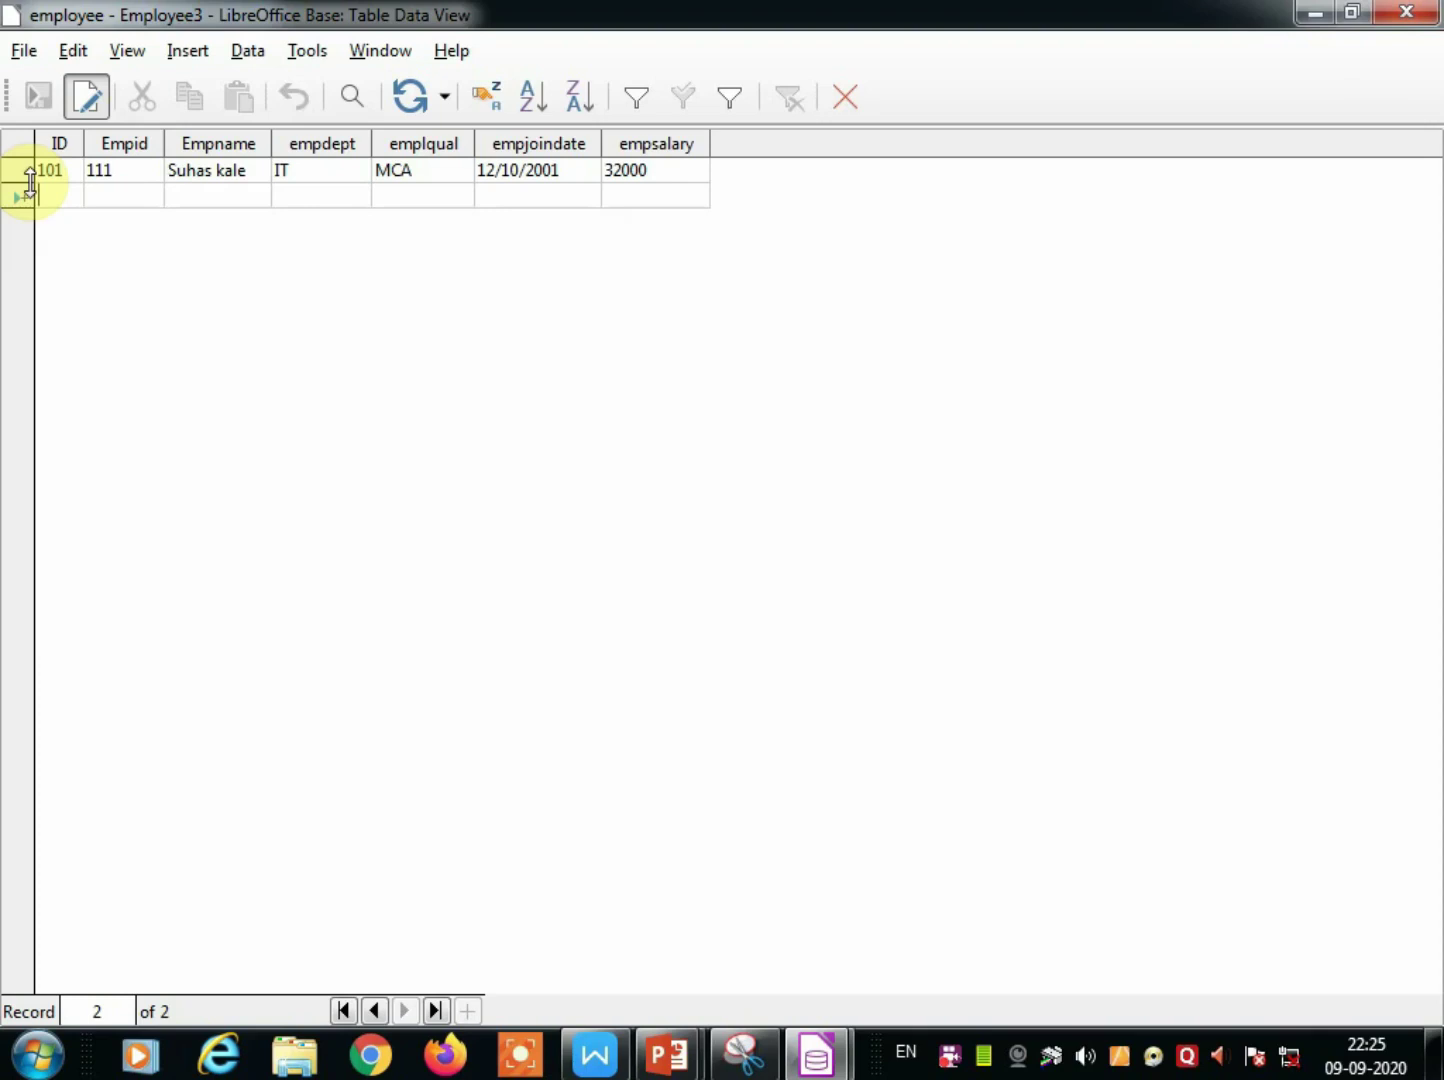
Enter record 102's Empid 111, employee name and department account.
click(99, 195)
text(111)
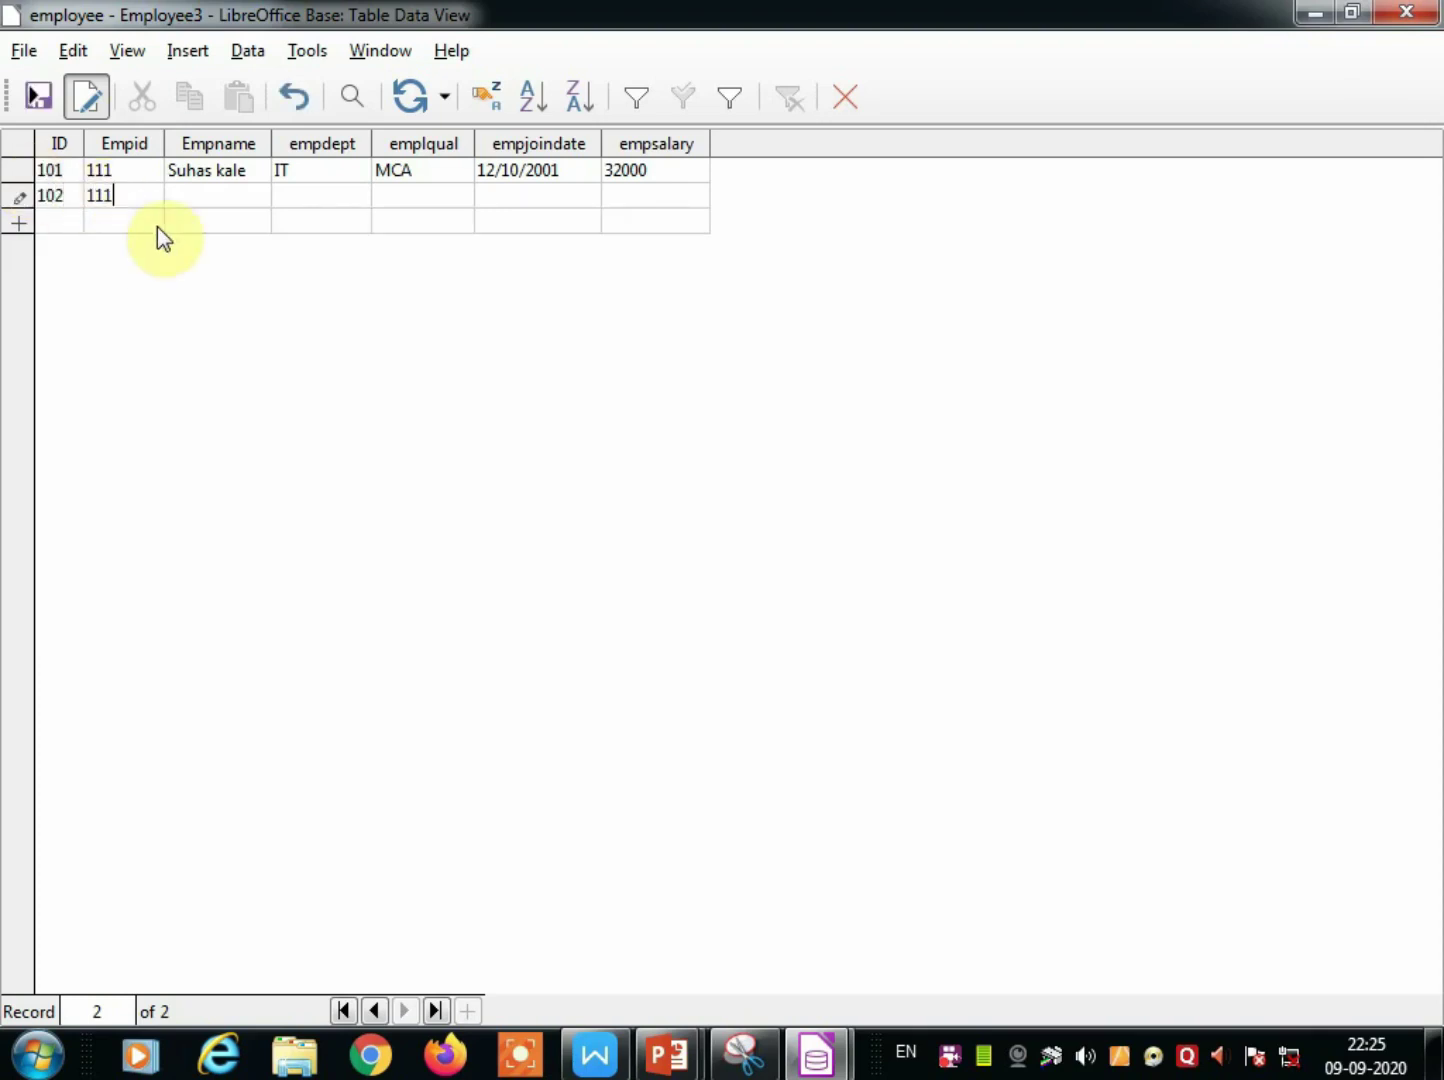
click(201, 192)
text(sanjay)
click(327, 195)
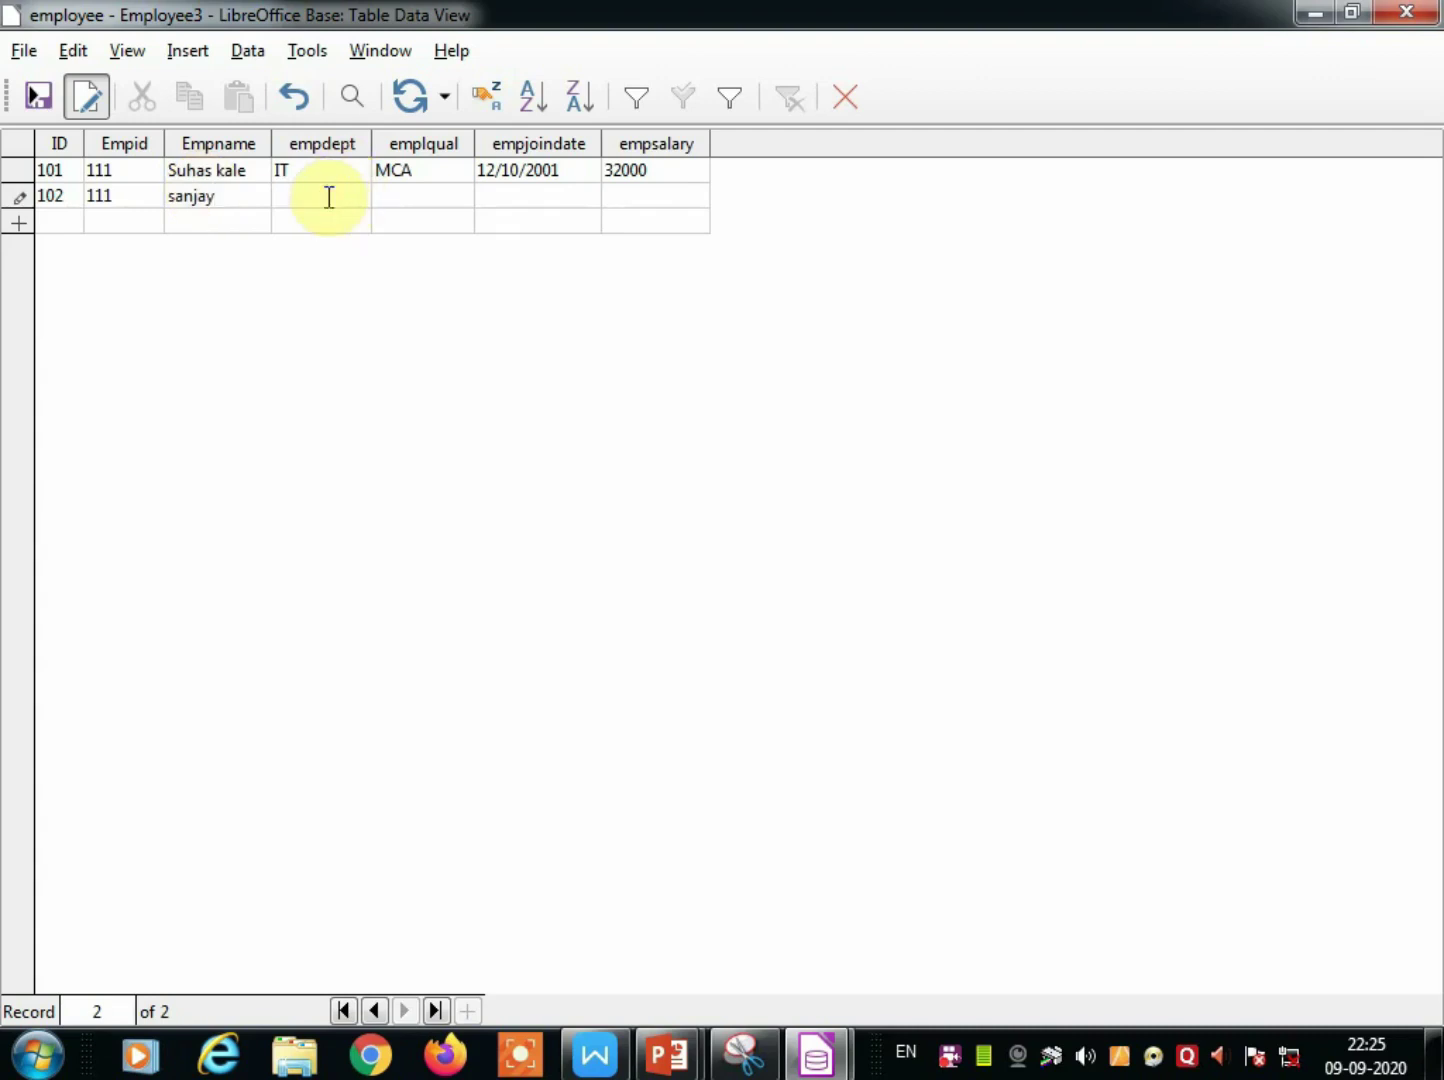
text(account)
Give record 102 qualification B.com, joining date 10/10/2001 and salary 20000, then begin row 103.
click(405, 195)
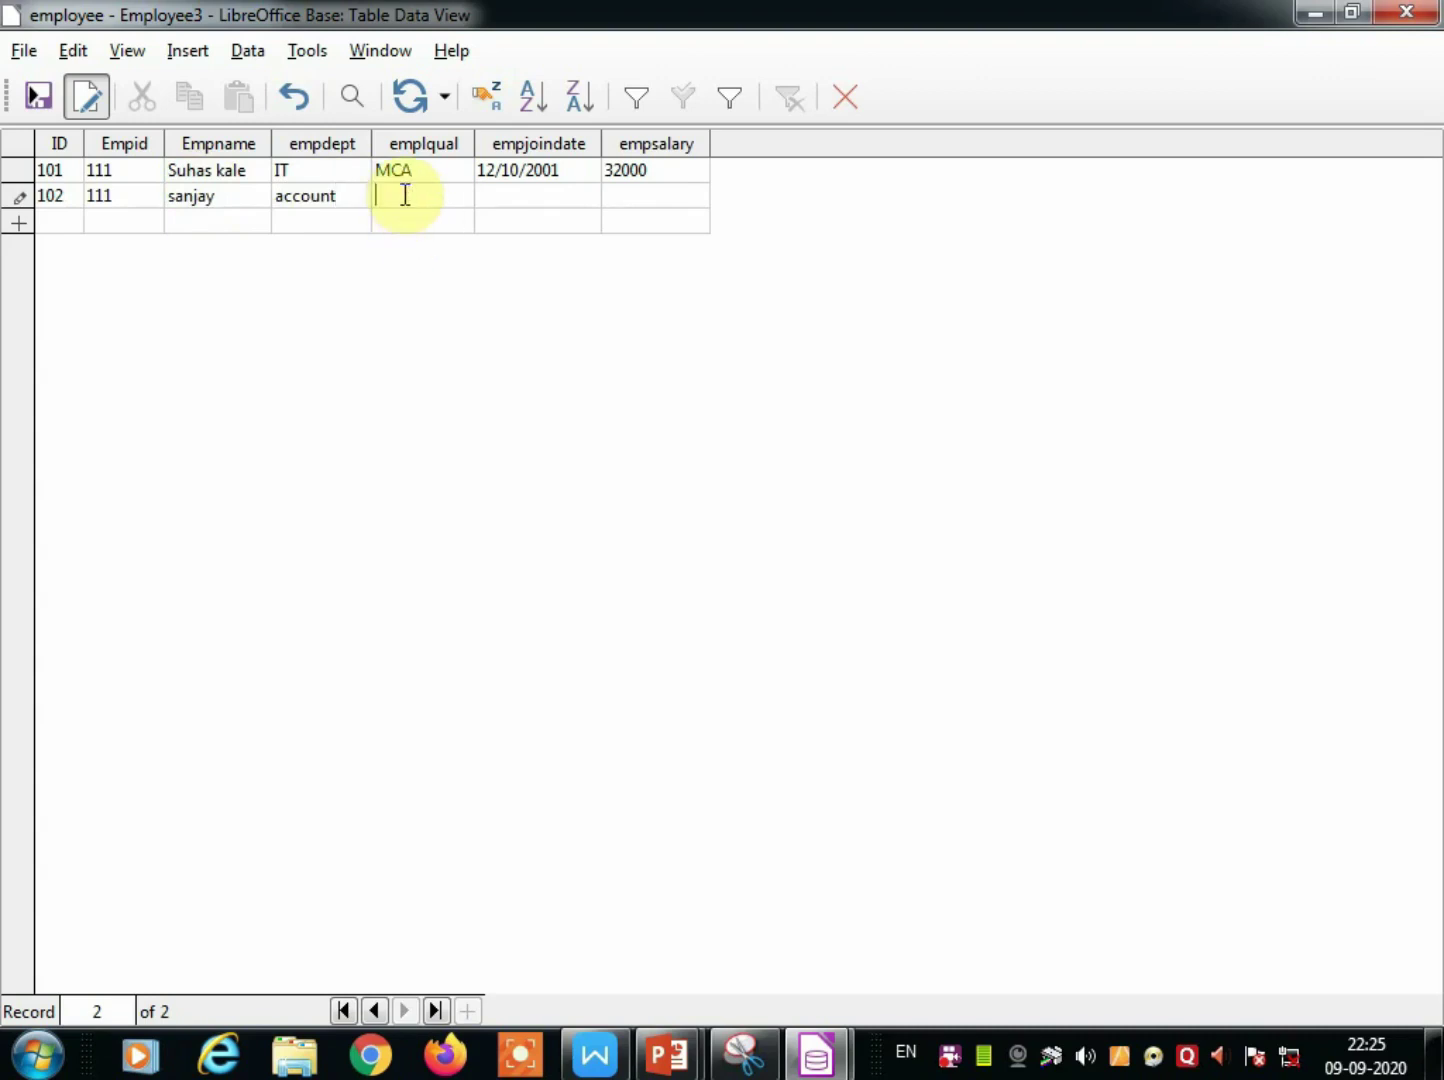
text(B.com)
click(535, 197)
text(10/10/)
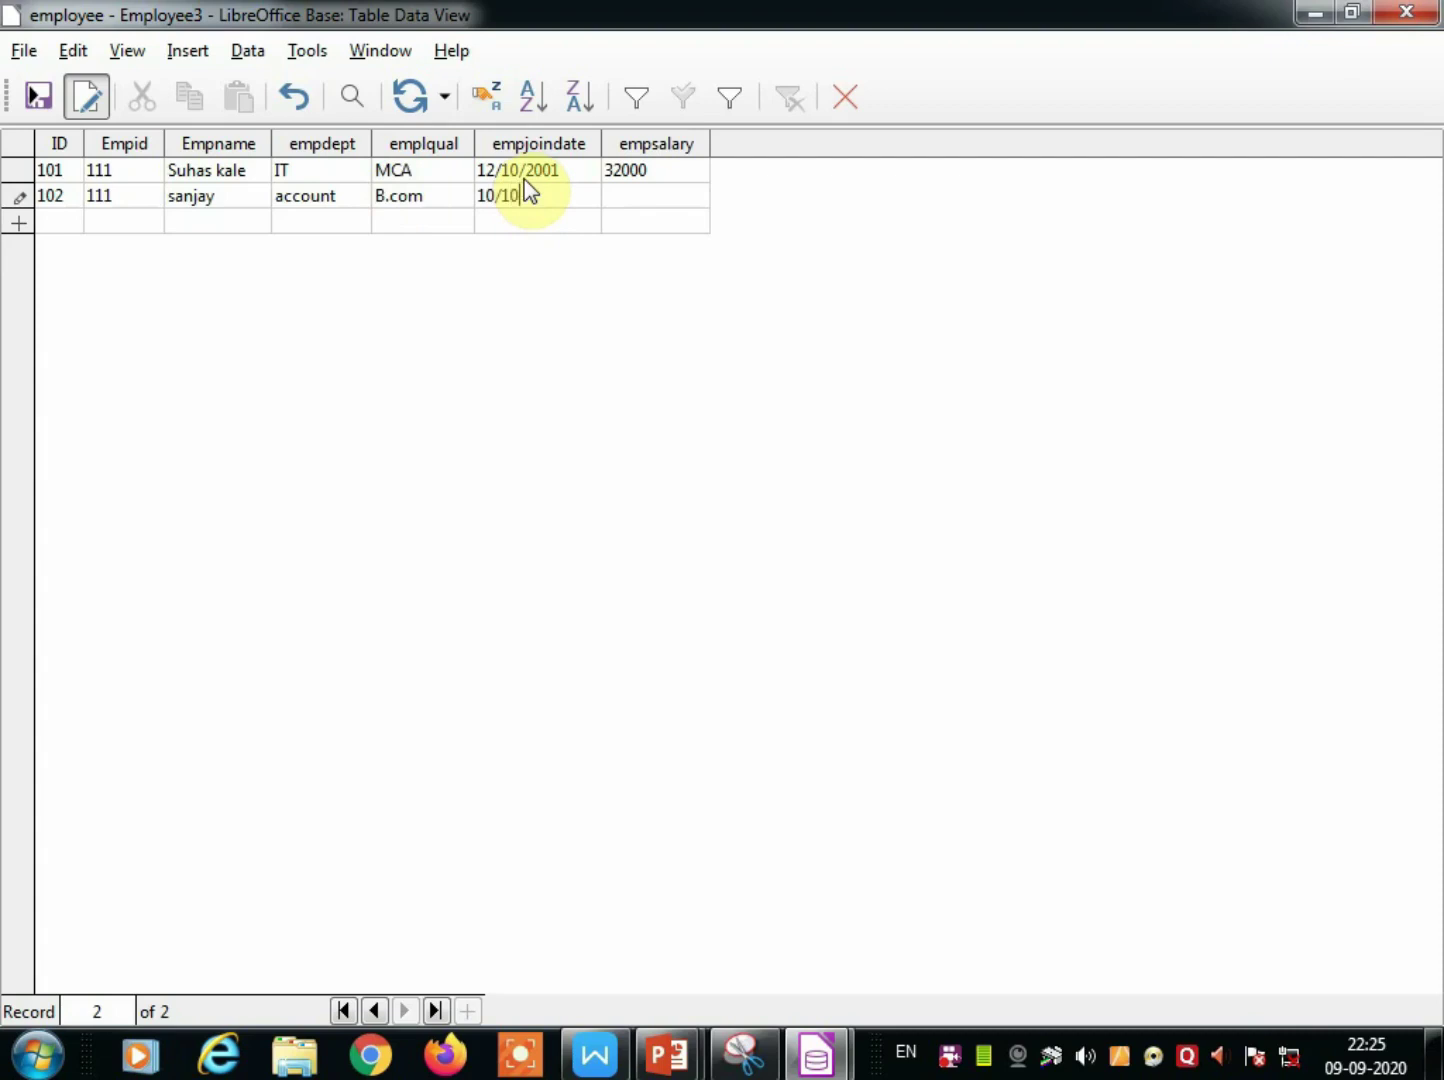
text(2001)
click(628, 205)
text(20000)
click(67, 216)
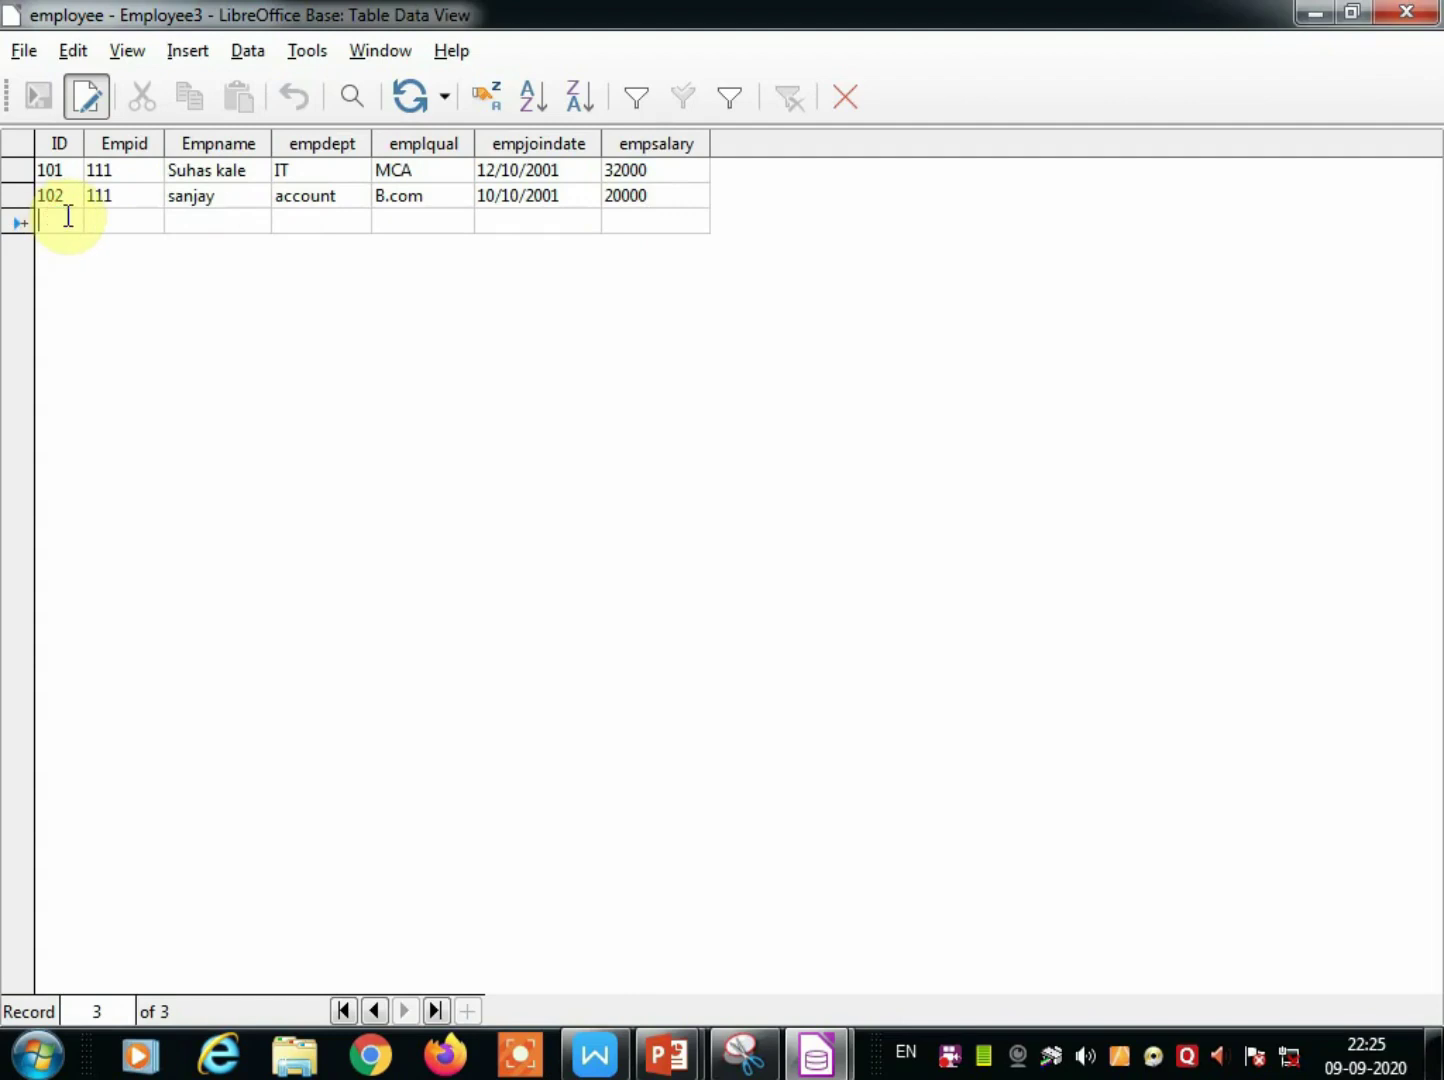
text(10)
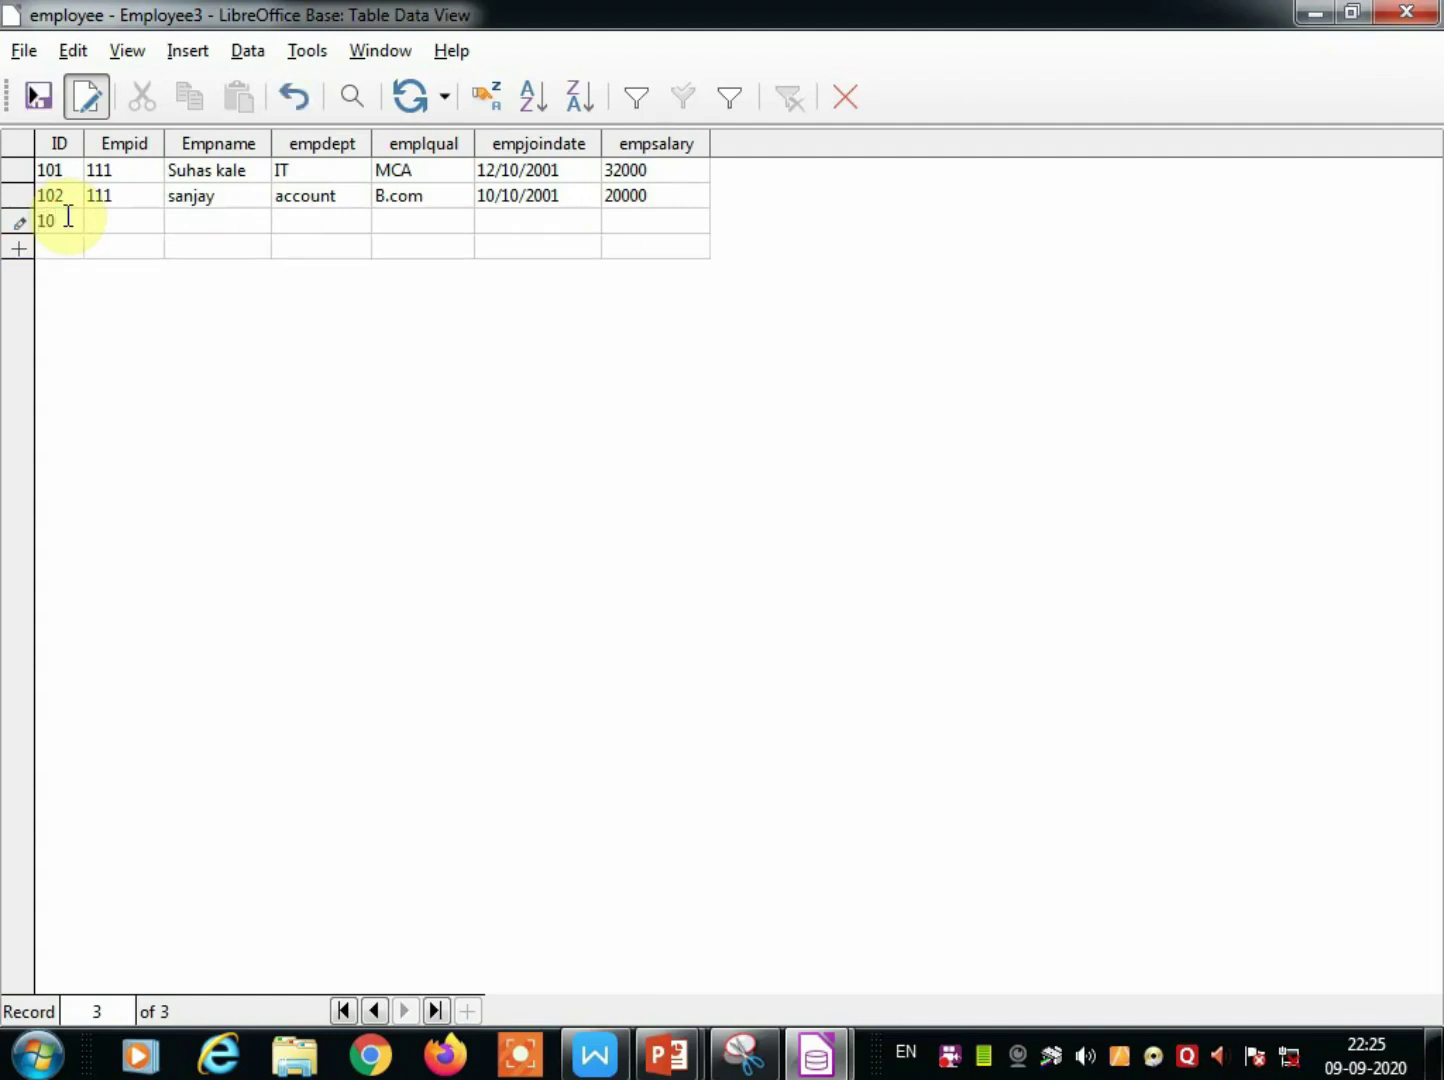
text(3)
Correct record 102's Empid from 111 to 112.
click(117, 195)
click(117, 195)
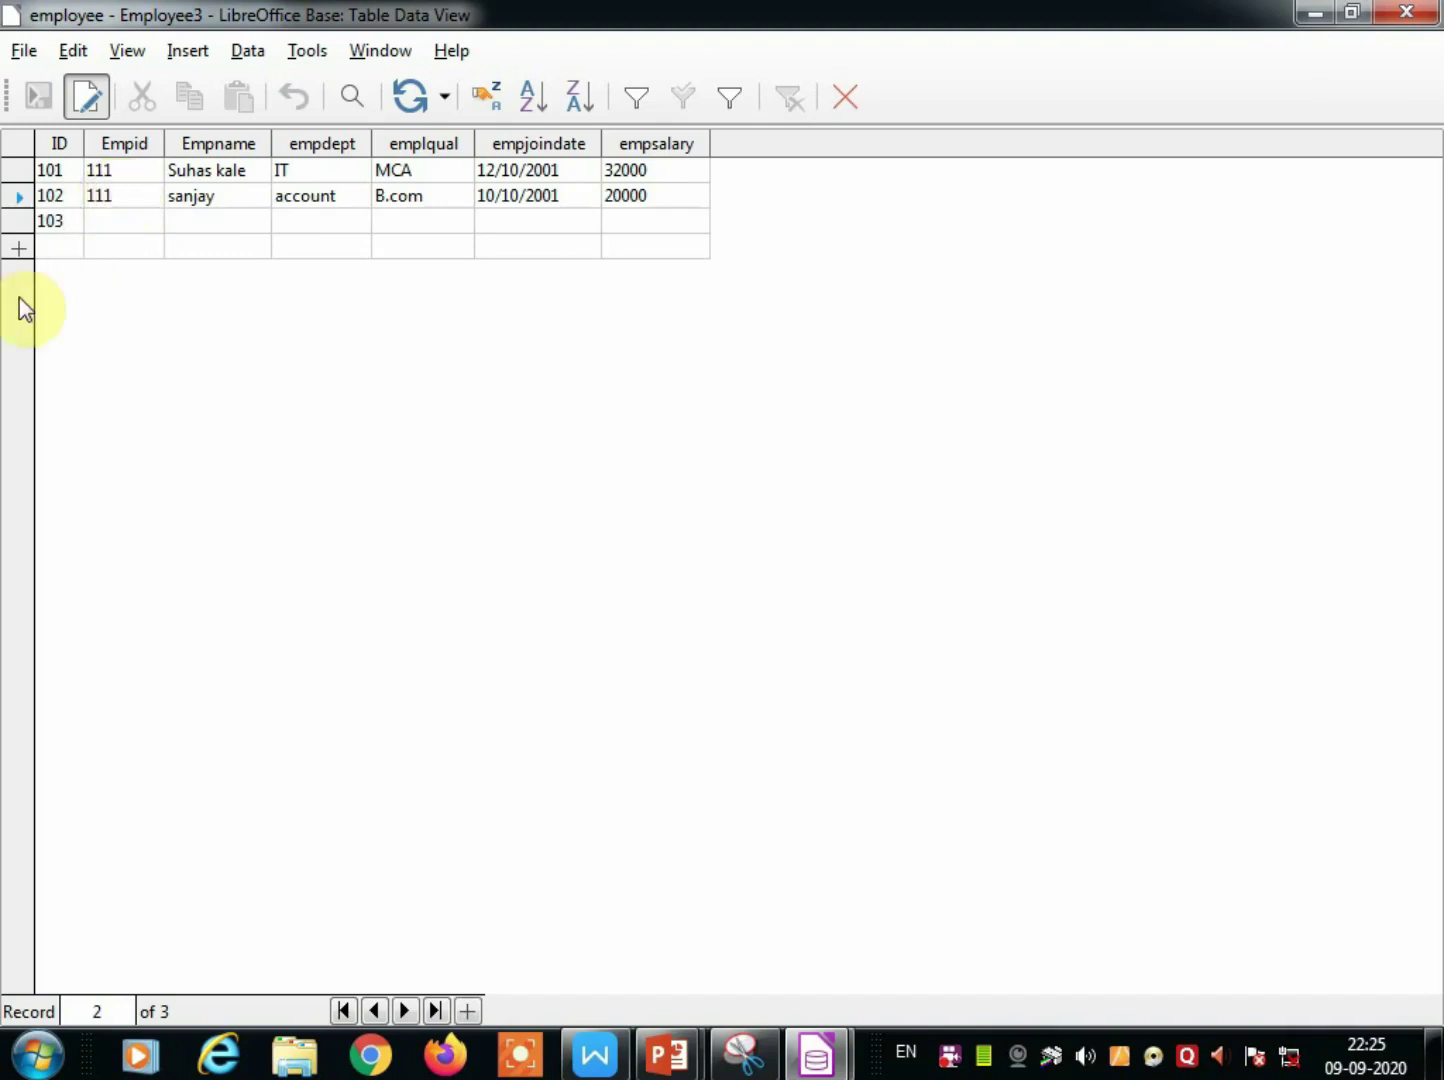
key(BackSpace)
text(2)
Enter record 103's Empid 113, employee name and department Accounts.
click(123, 222)
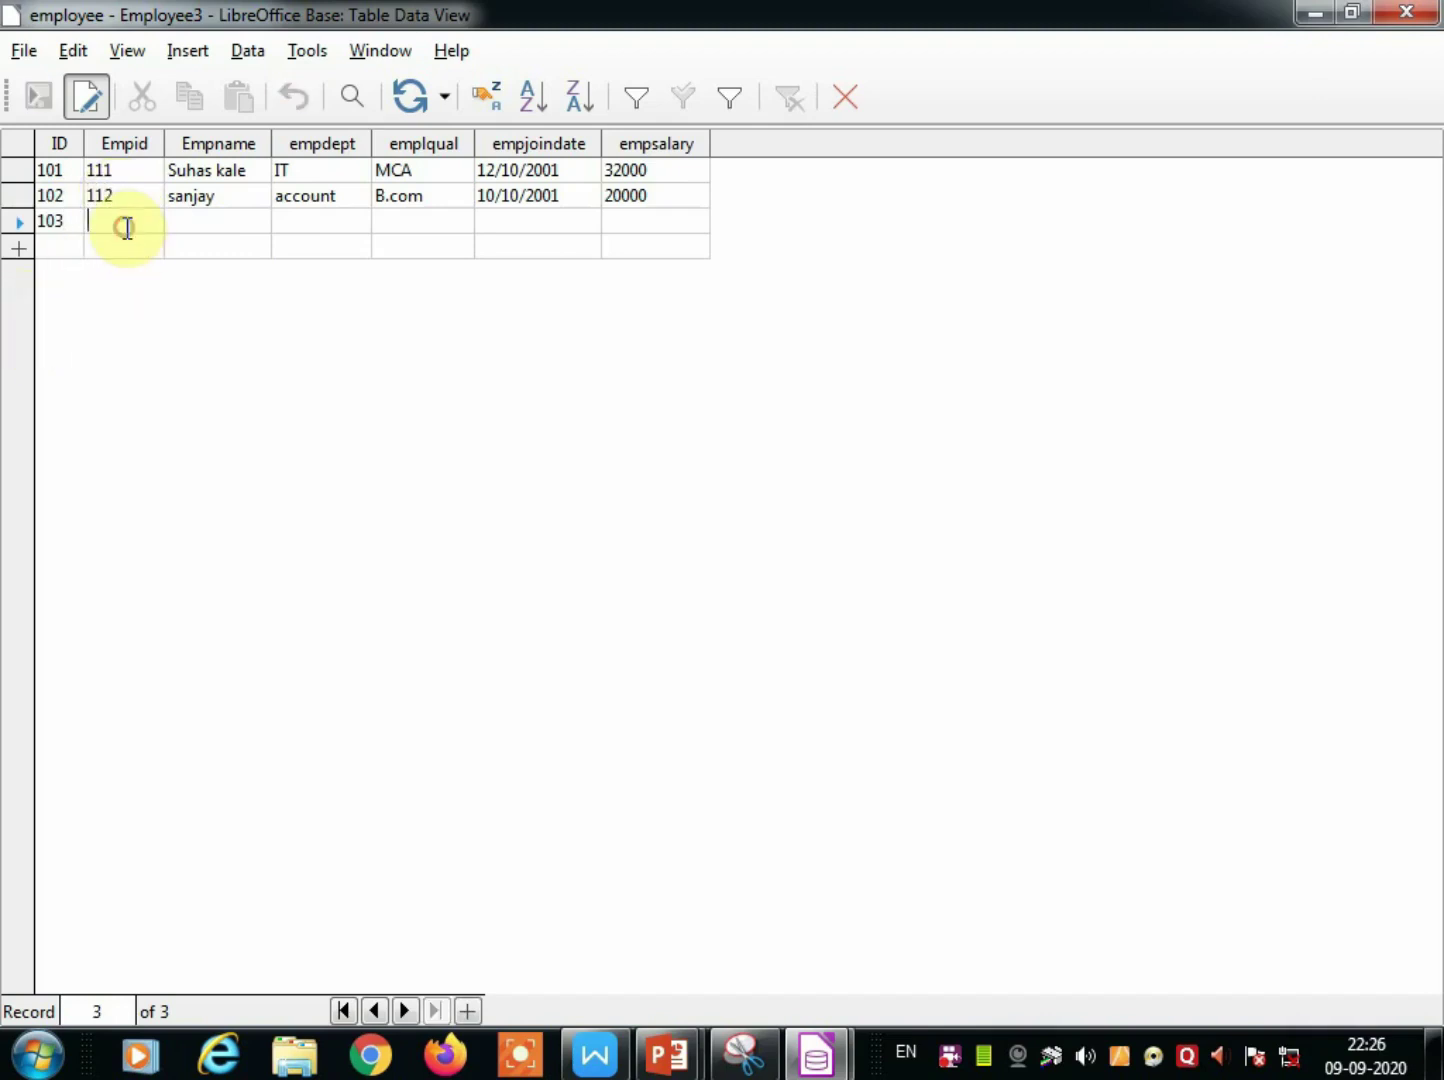
text(1)
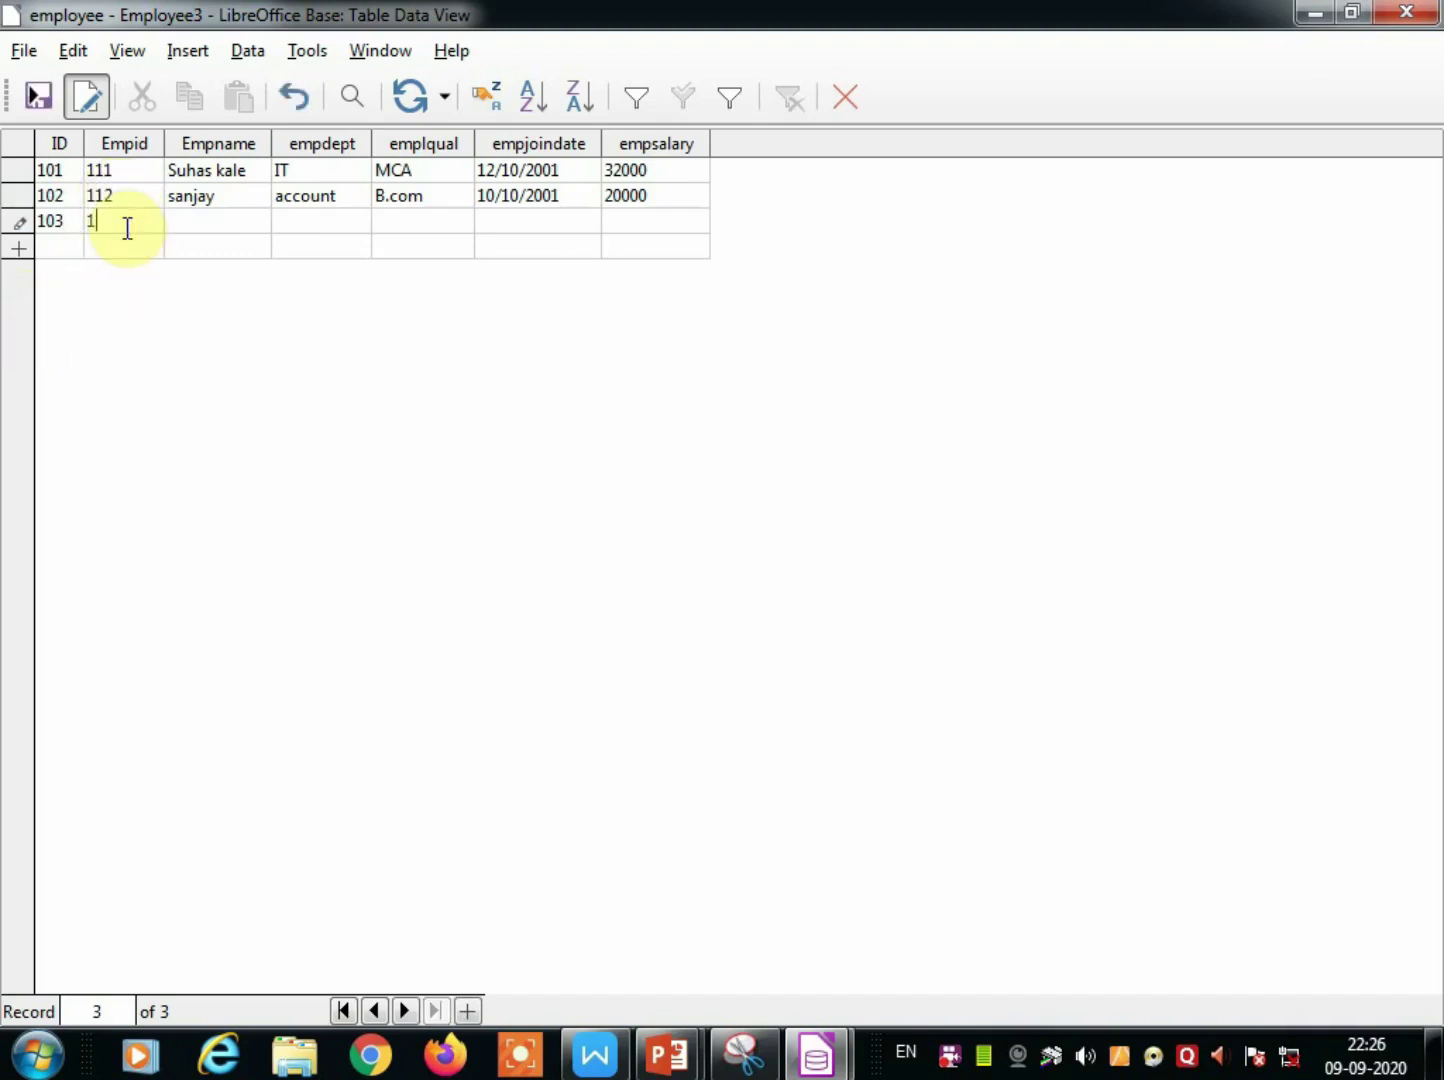
text(13)
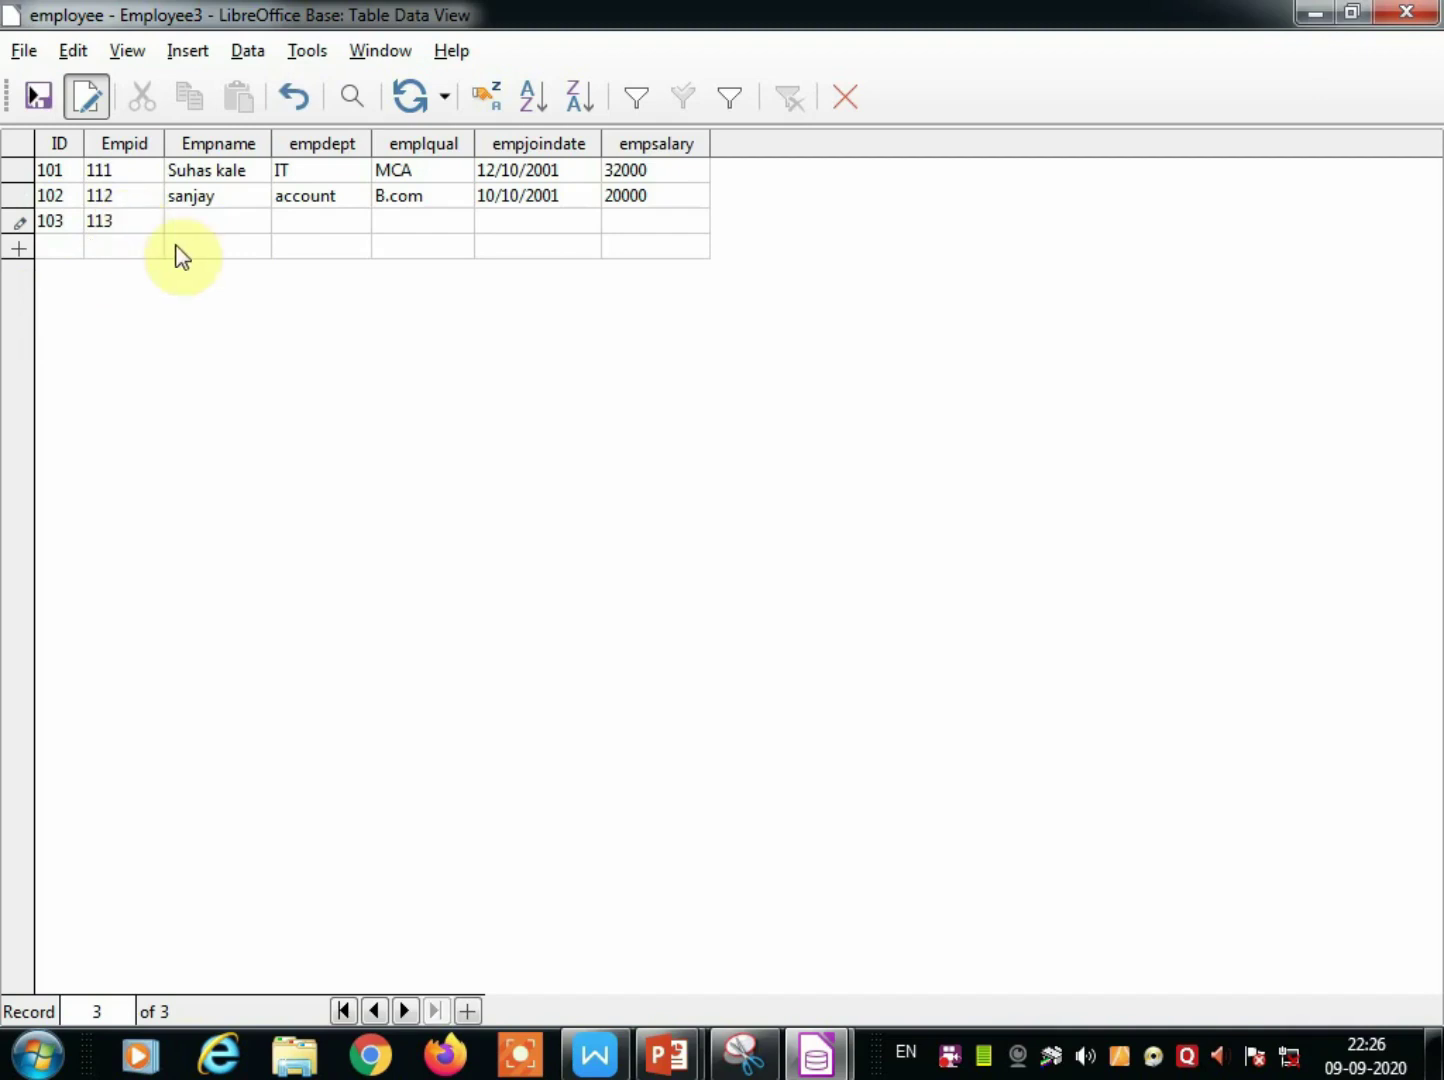
click(188, 222)
text(sham)
click(299, 221)
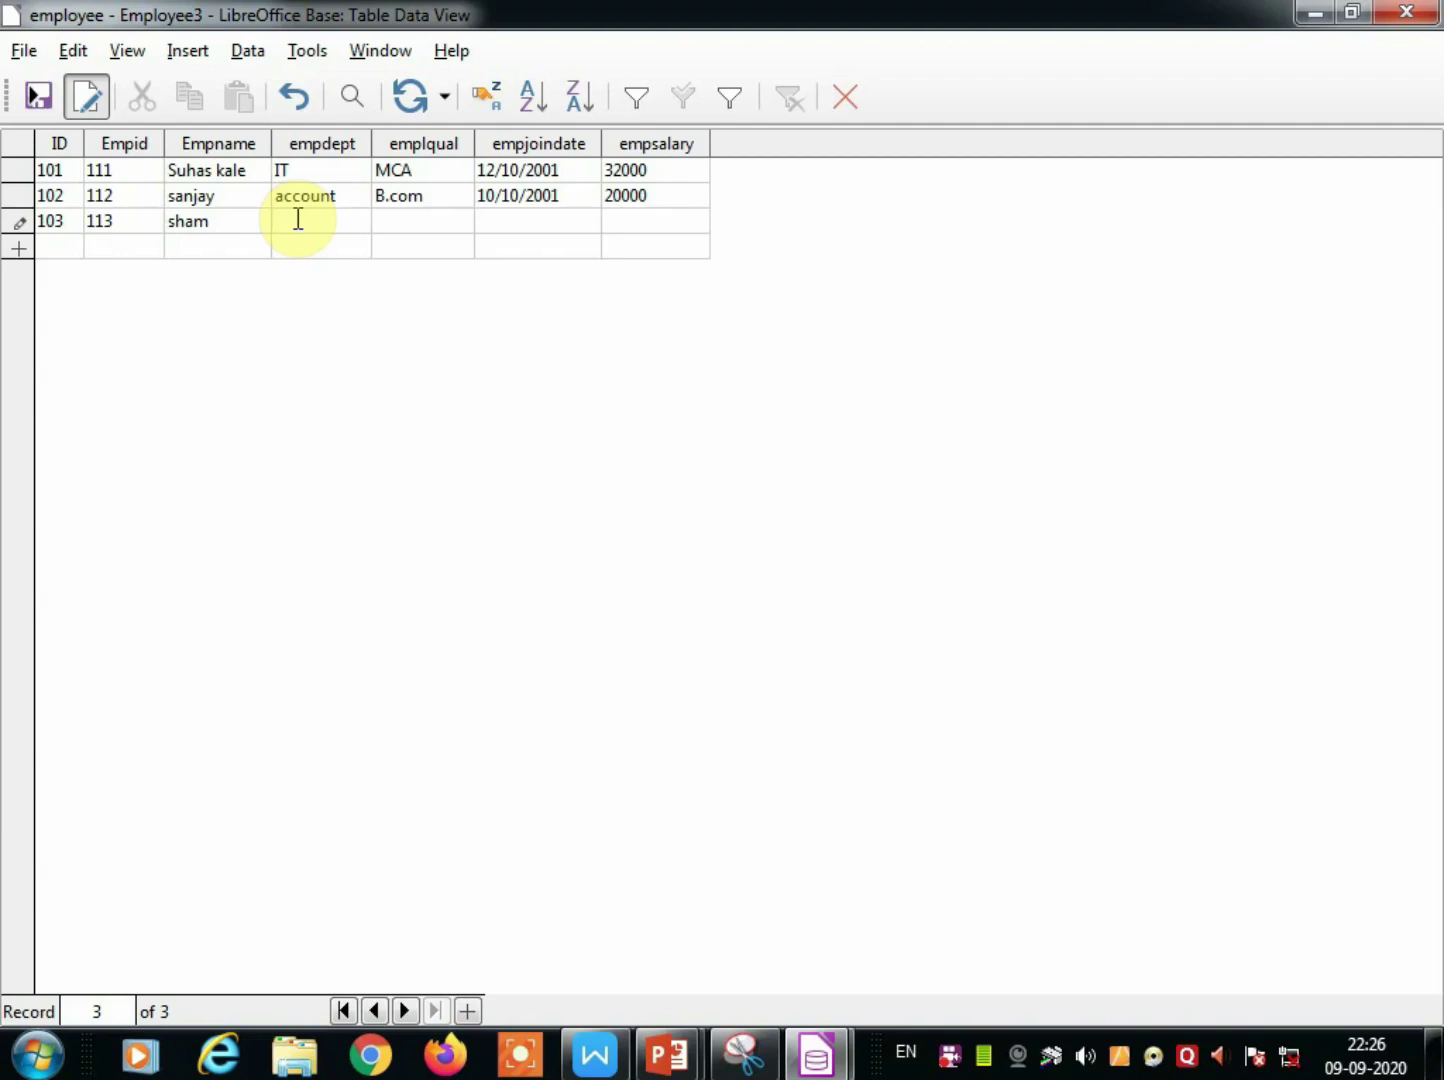
text(Accounts)
Give record 103 qualification Bcom, joining date 01/01/2001 and salary 15000.
click(417, 221)
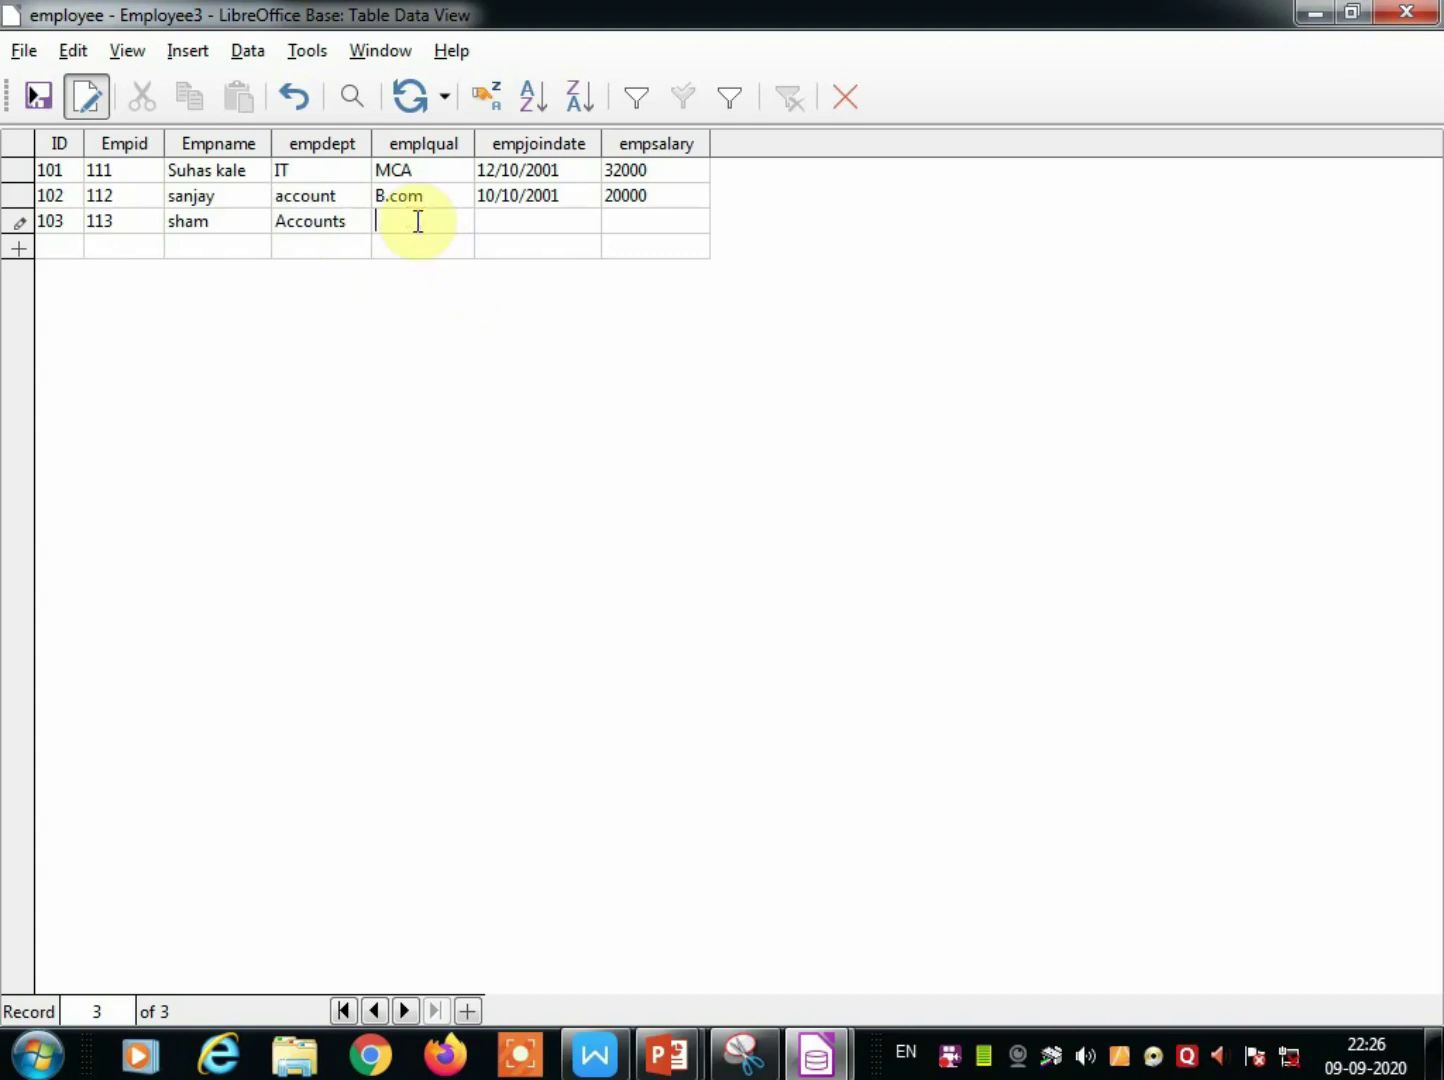
text(Bcom)
click(493, 221)
text(01/0)
text(1/2001)
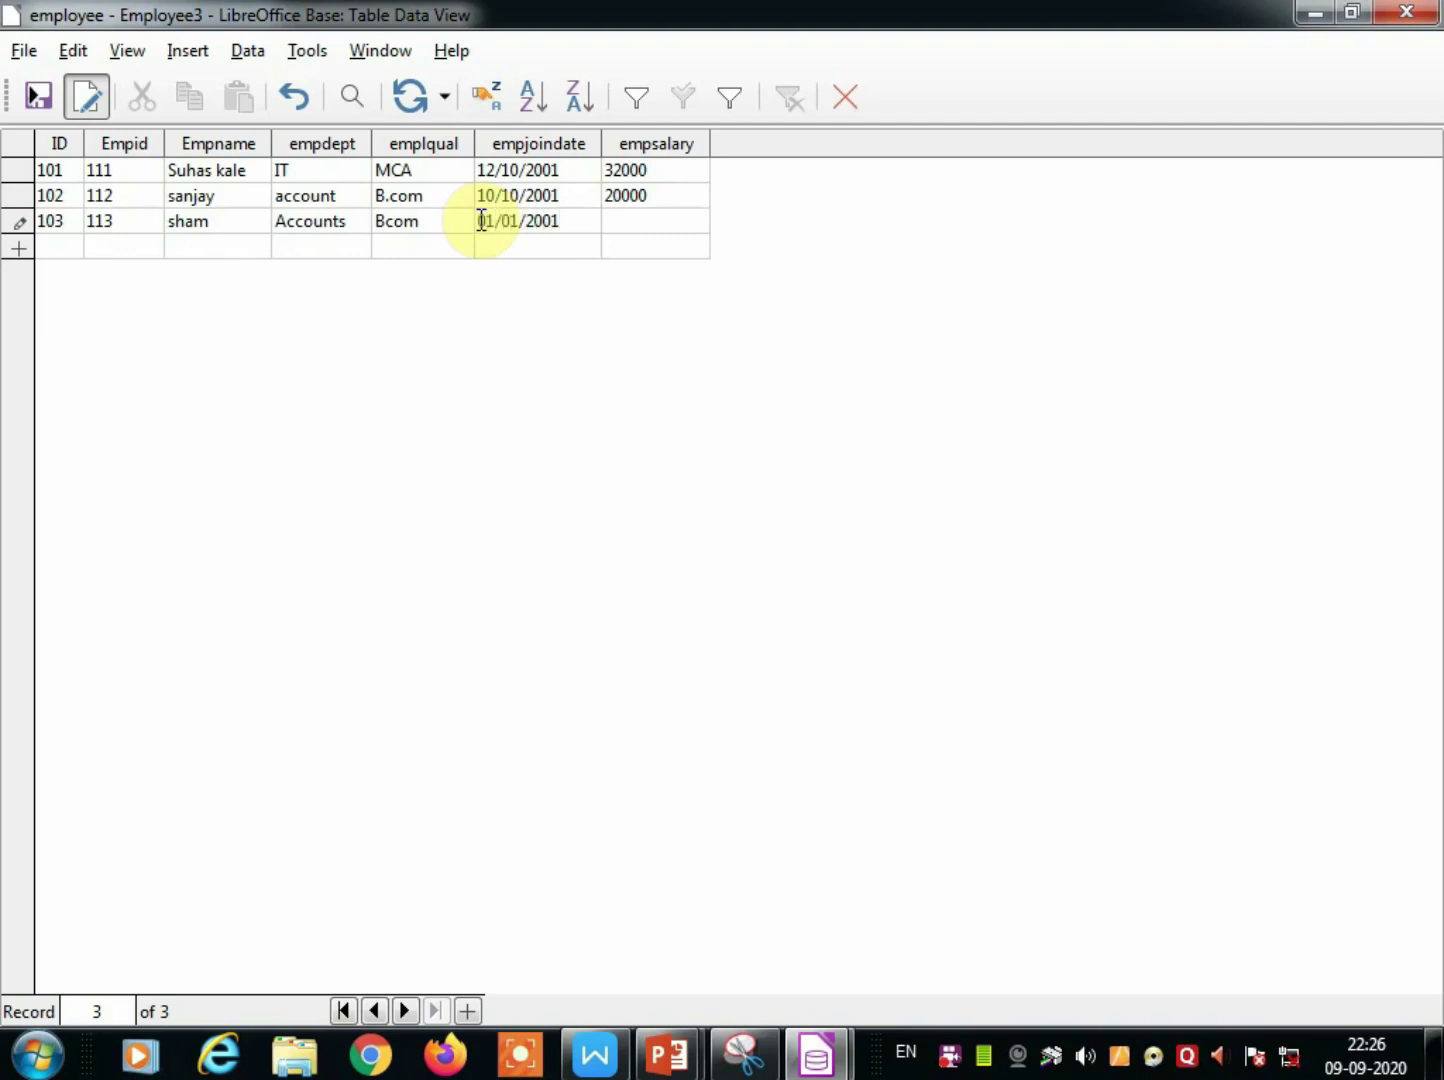
click(635, 228)
text(15000)
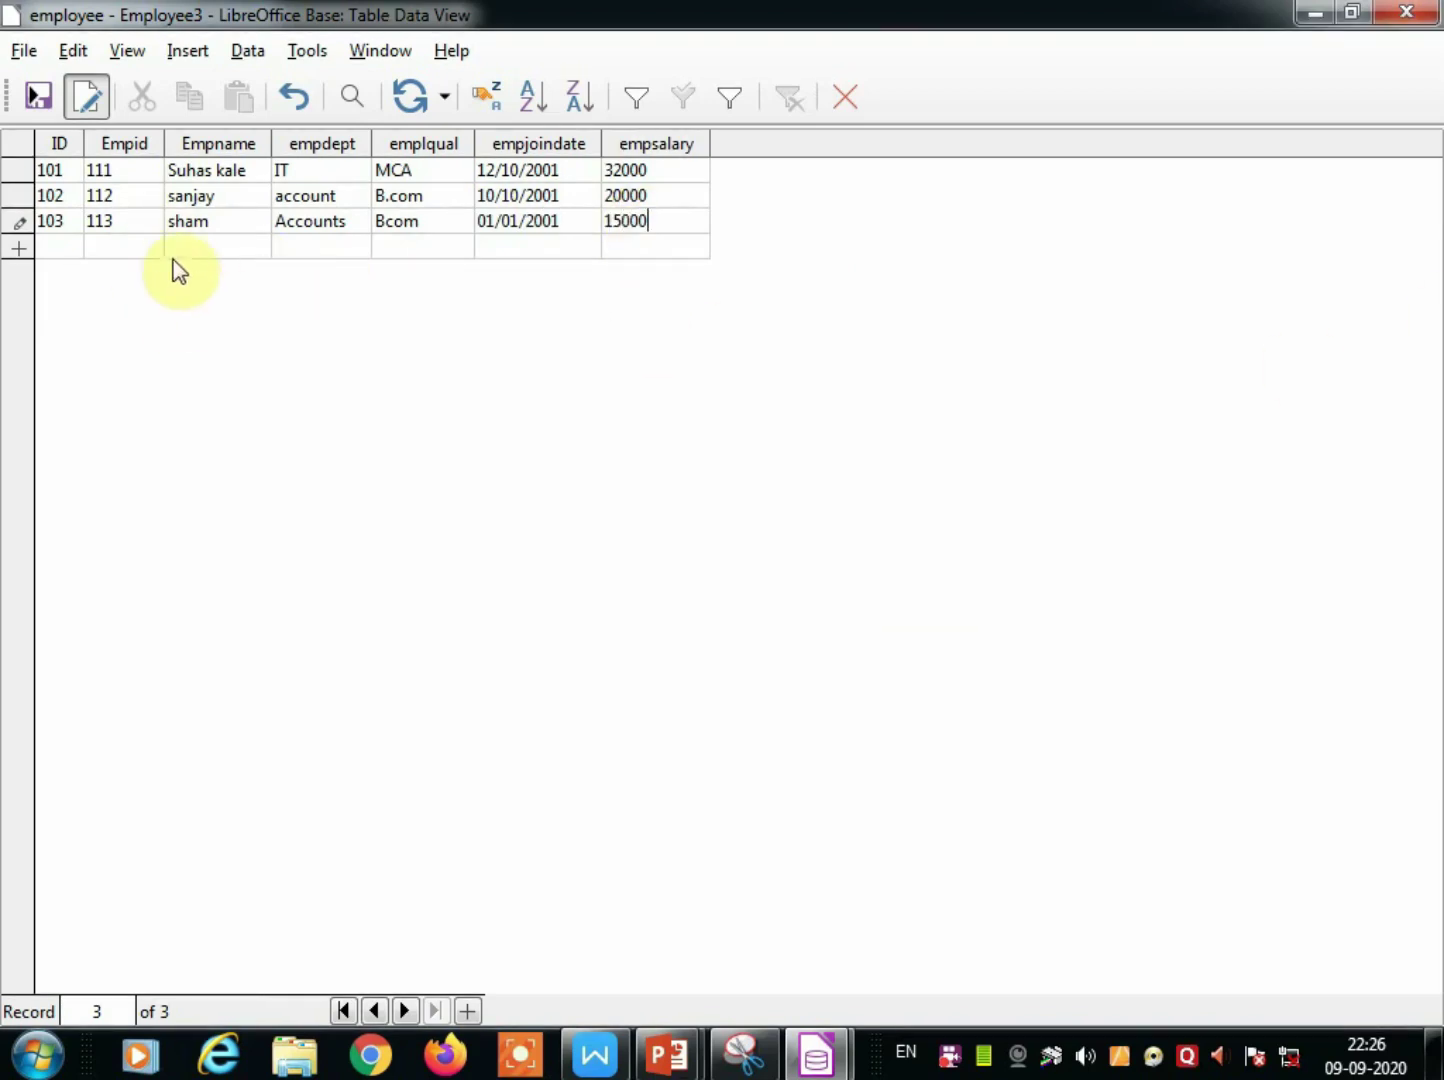
Start record 104 with Empid 114, the employee's name and department IT.
click(54, 245)
text(104)
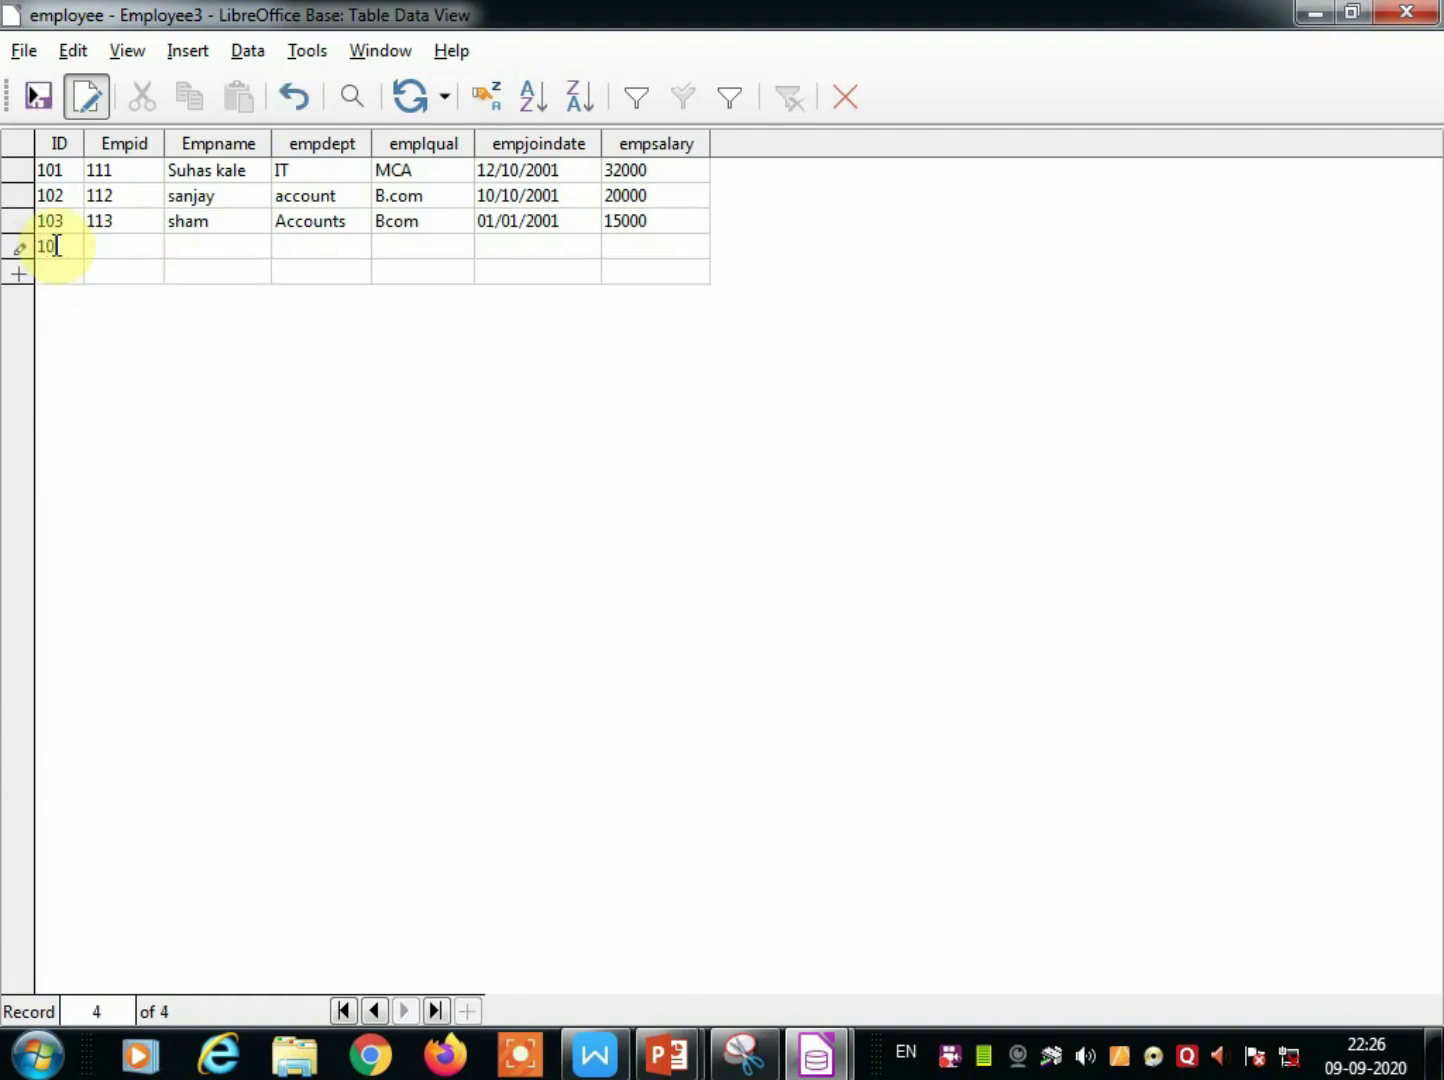
click(106, 242)
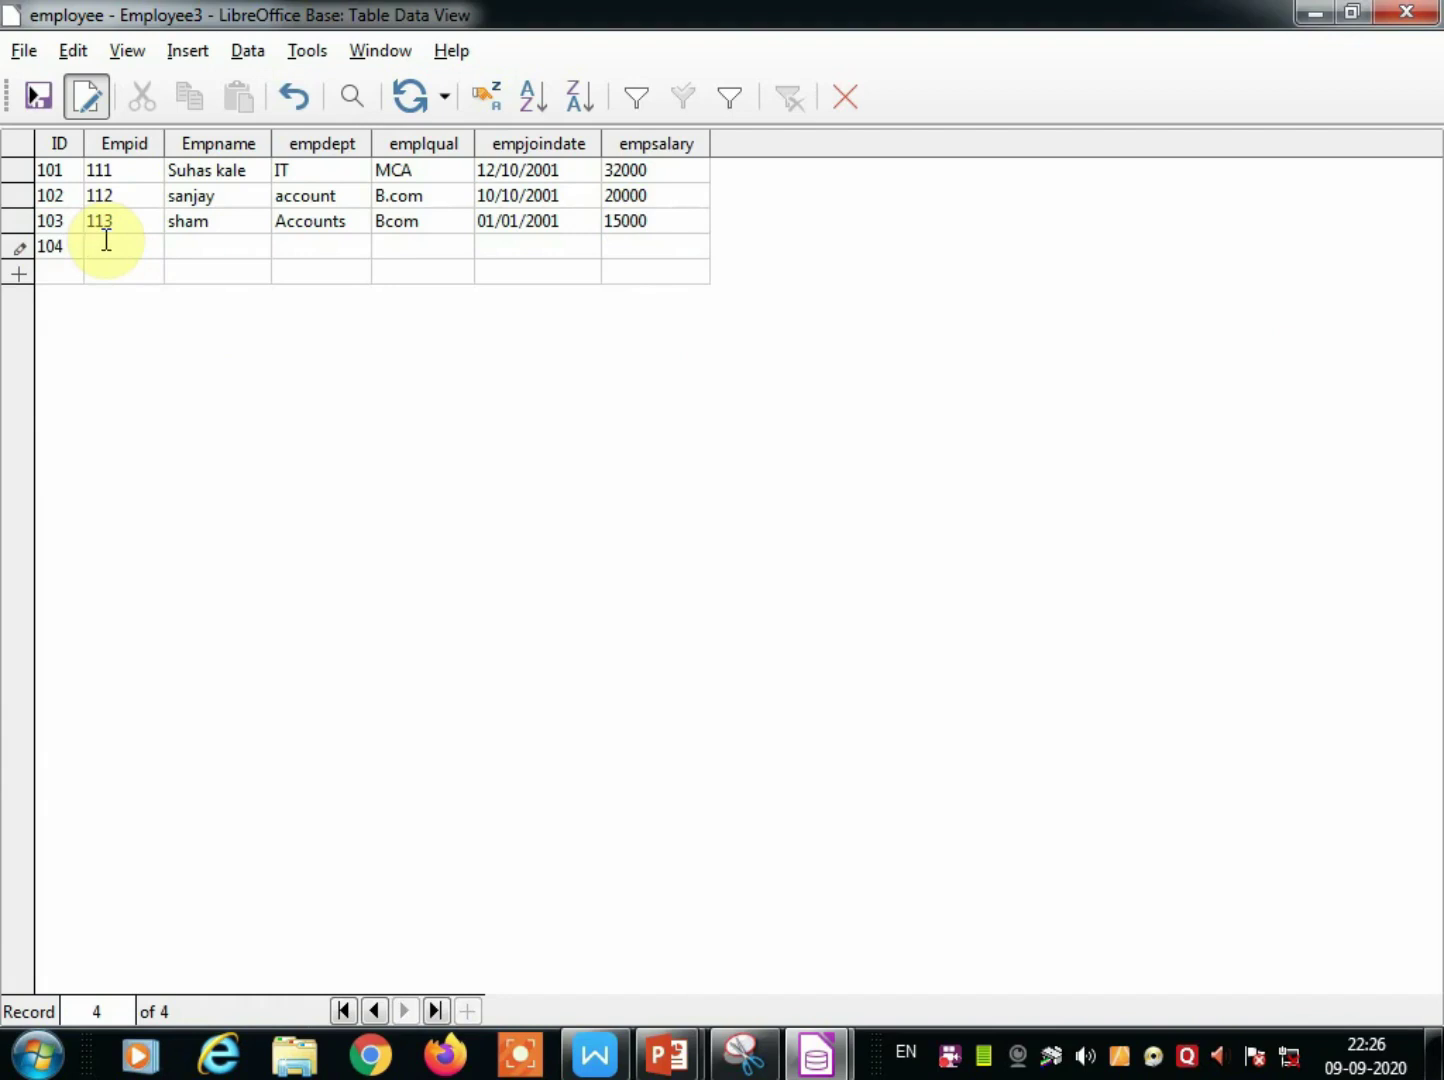
text(114)
click(207, 246)
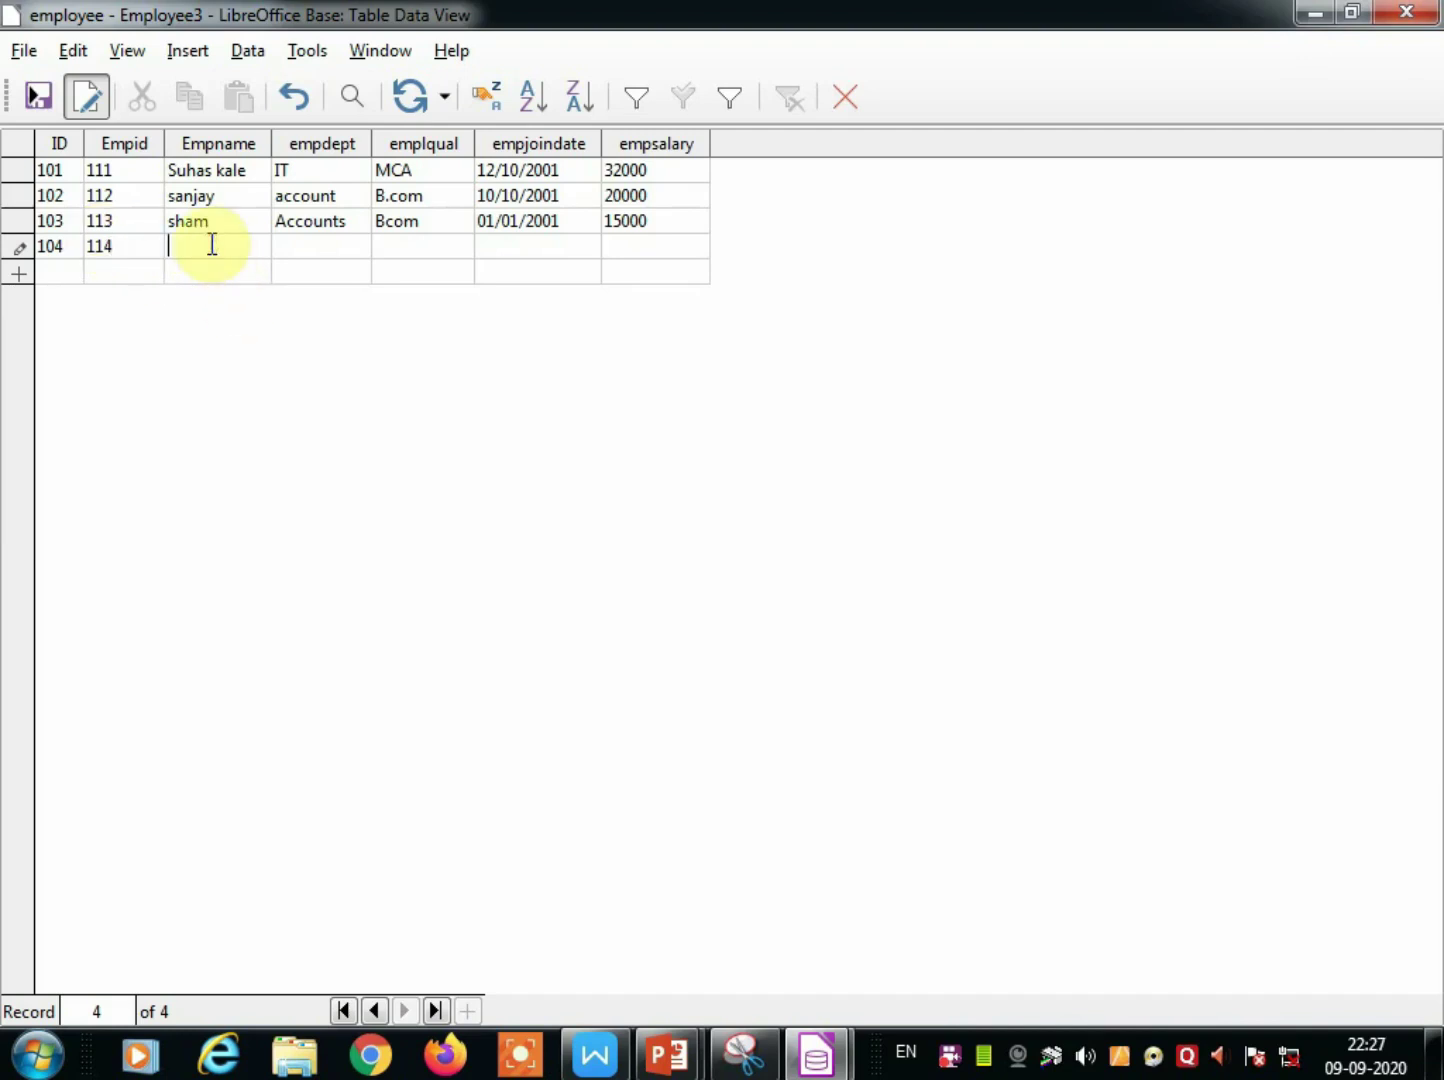
text(ram)
click(318, 250)
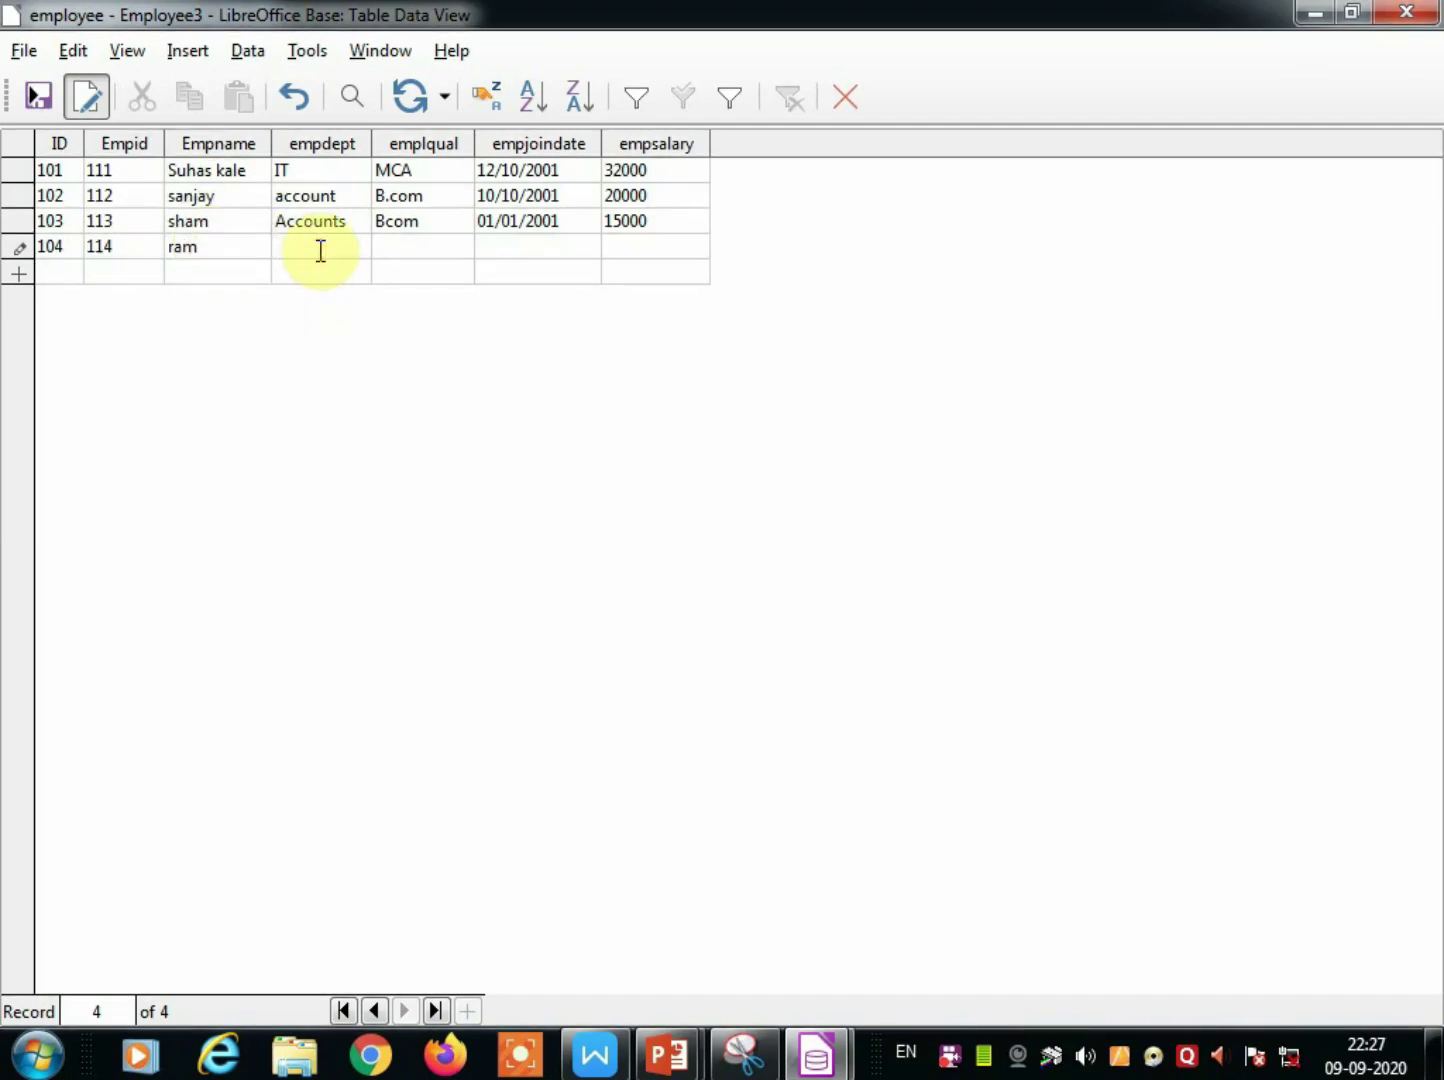
text(It)
key(BackSpace)
text(T)
Give record 104 qualification BCA, joining date 02/02/2003 and salary 10000.
click(409, 245)
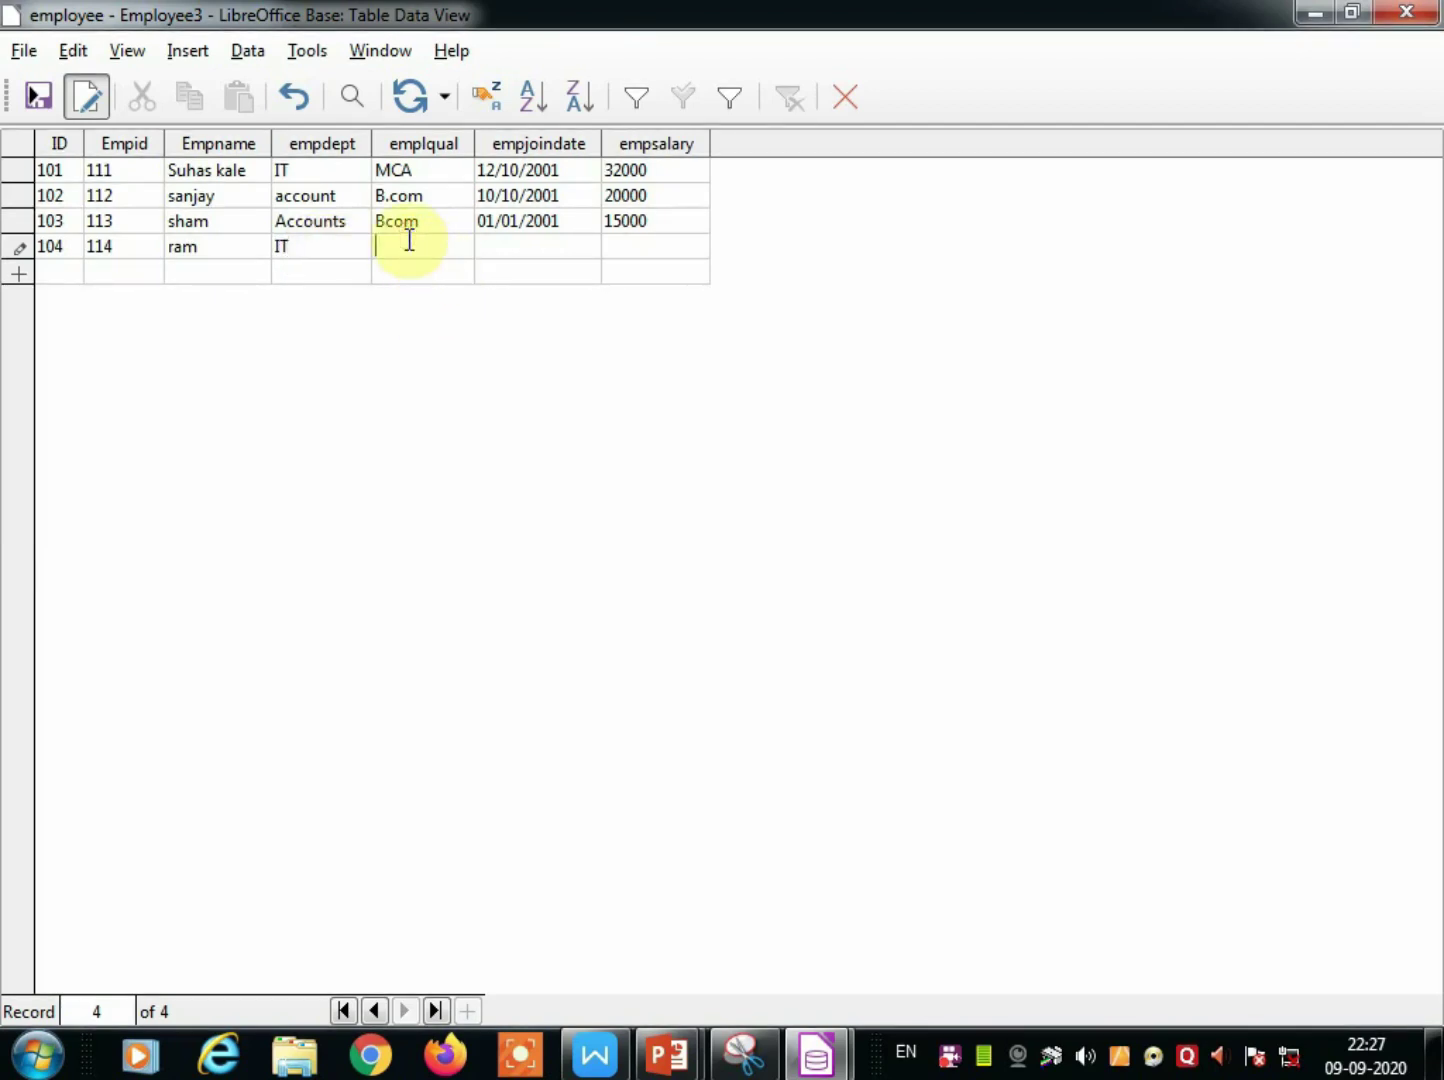
text(BCA)
click(502, 245)
text(02/02/2003)
click(638, 248)
text(1000)
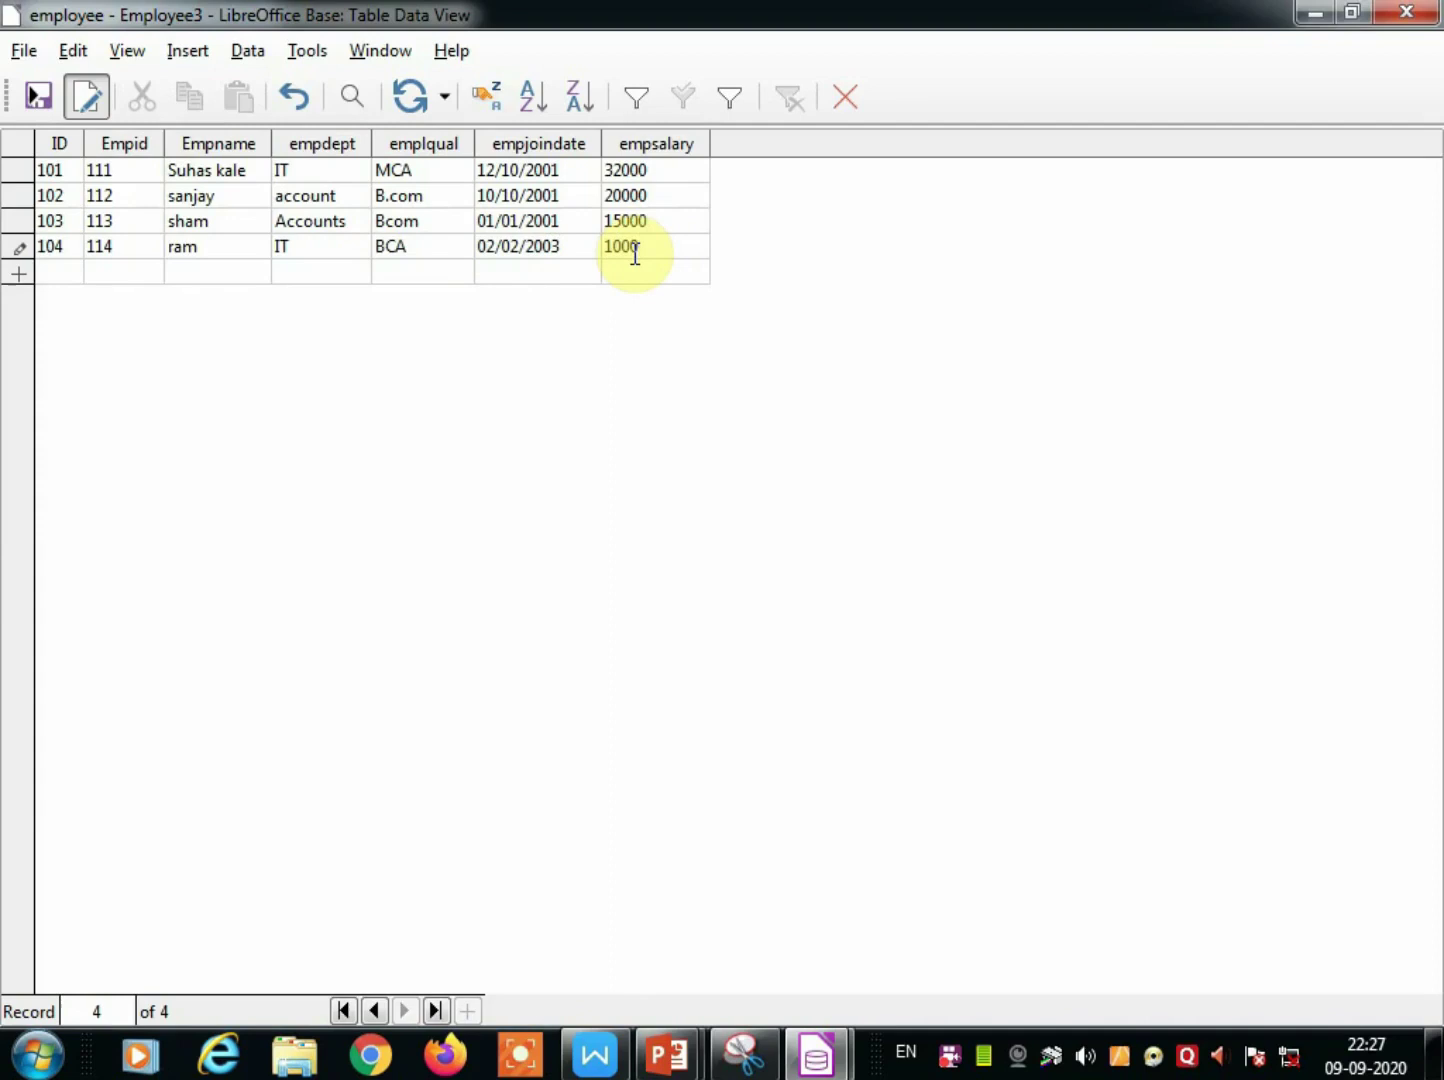
text(0)
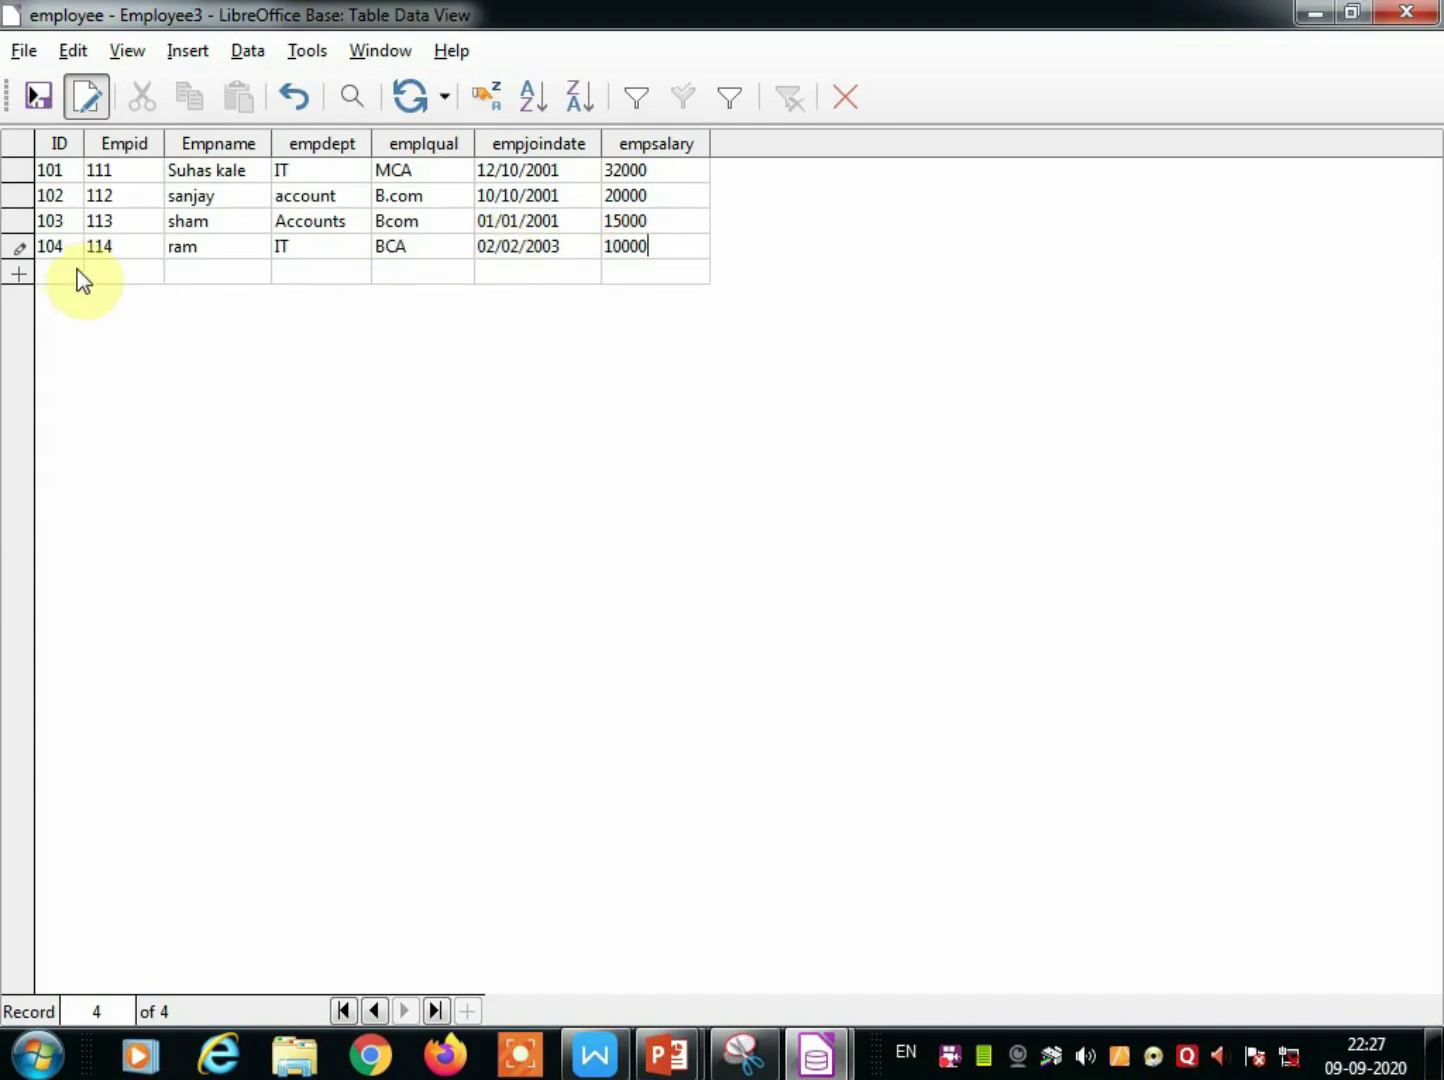
Save record 104 and start record 105 with Empid 115, a name and department 'senior clerck'.
click(58, 272)
text(105)
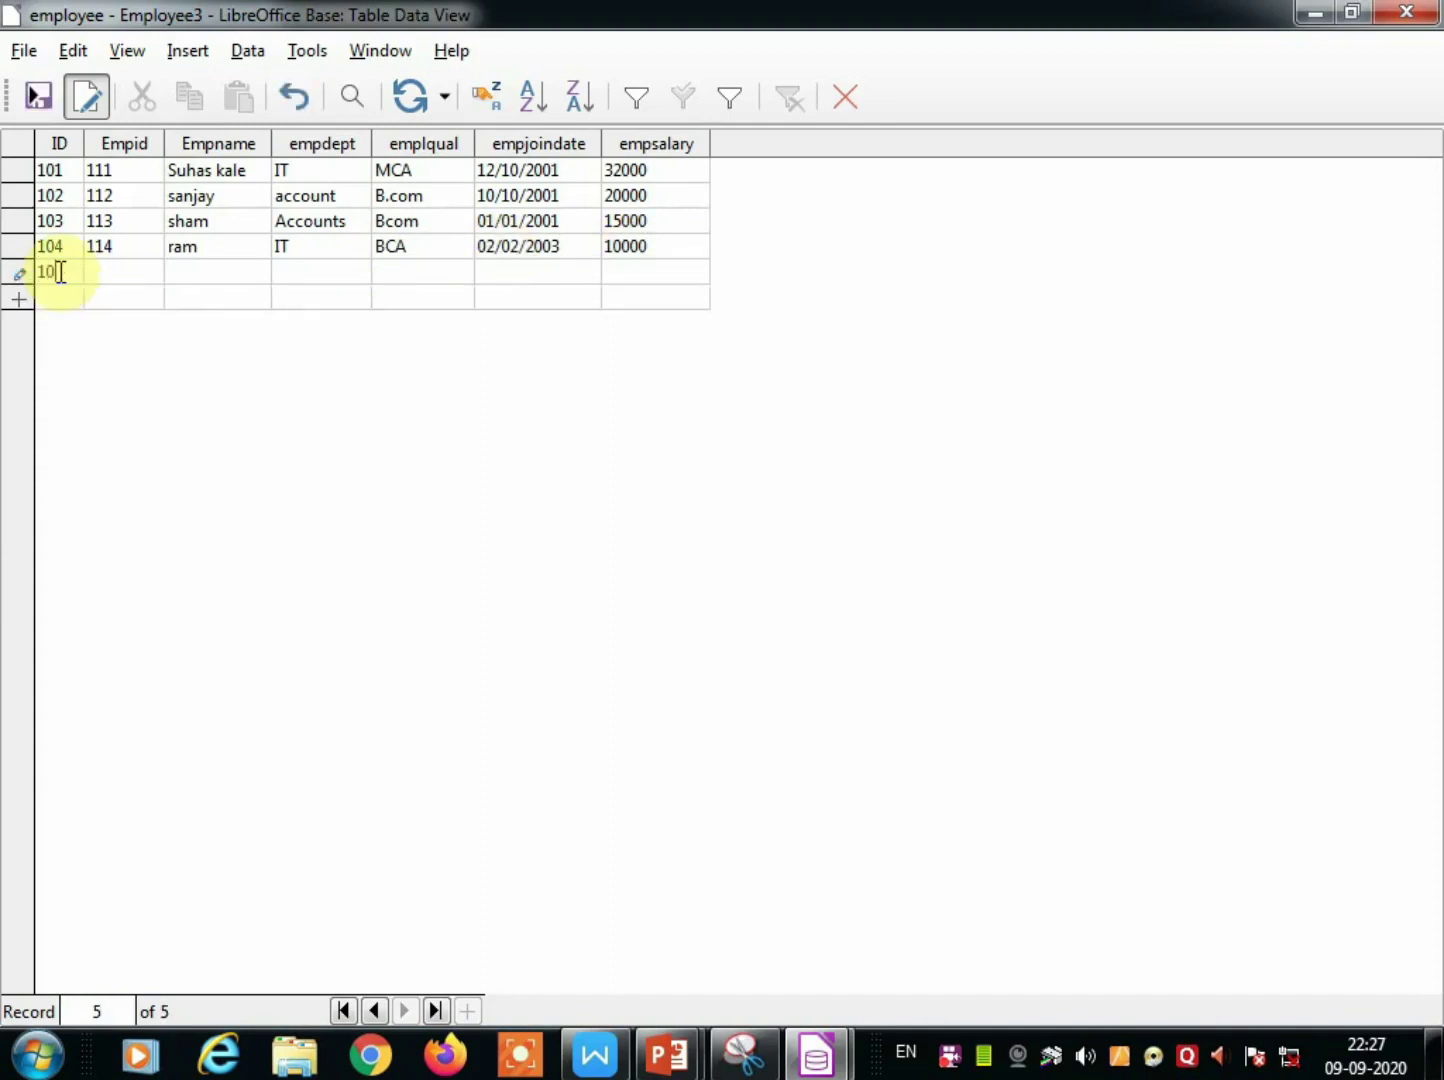
click(102, 271)
text(115)
click(192, 272)
text(sita)
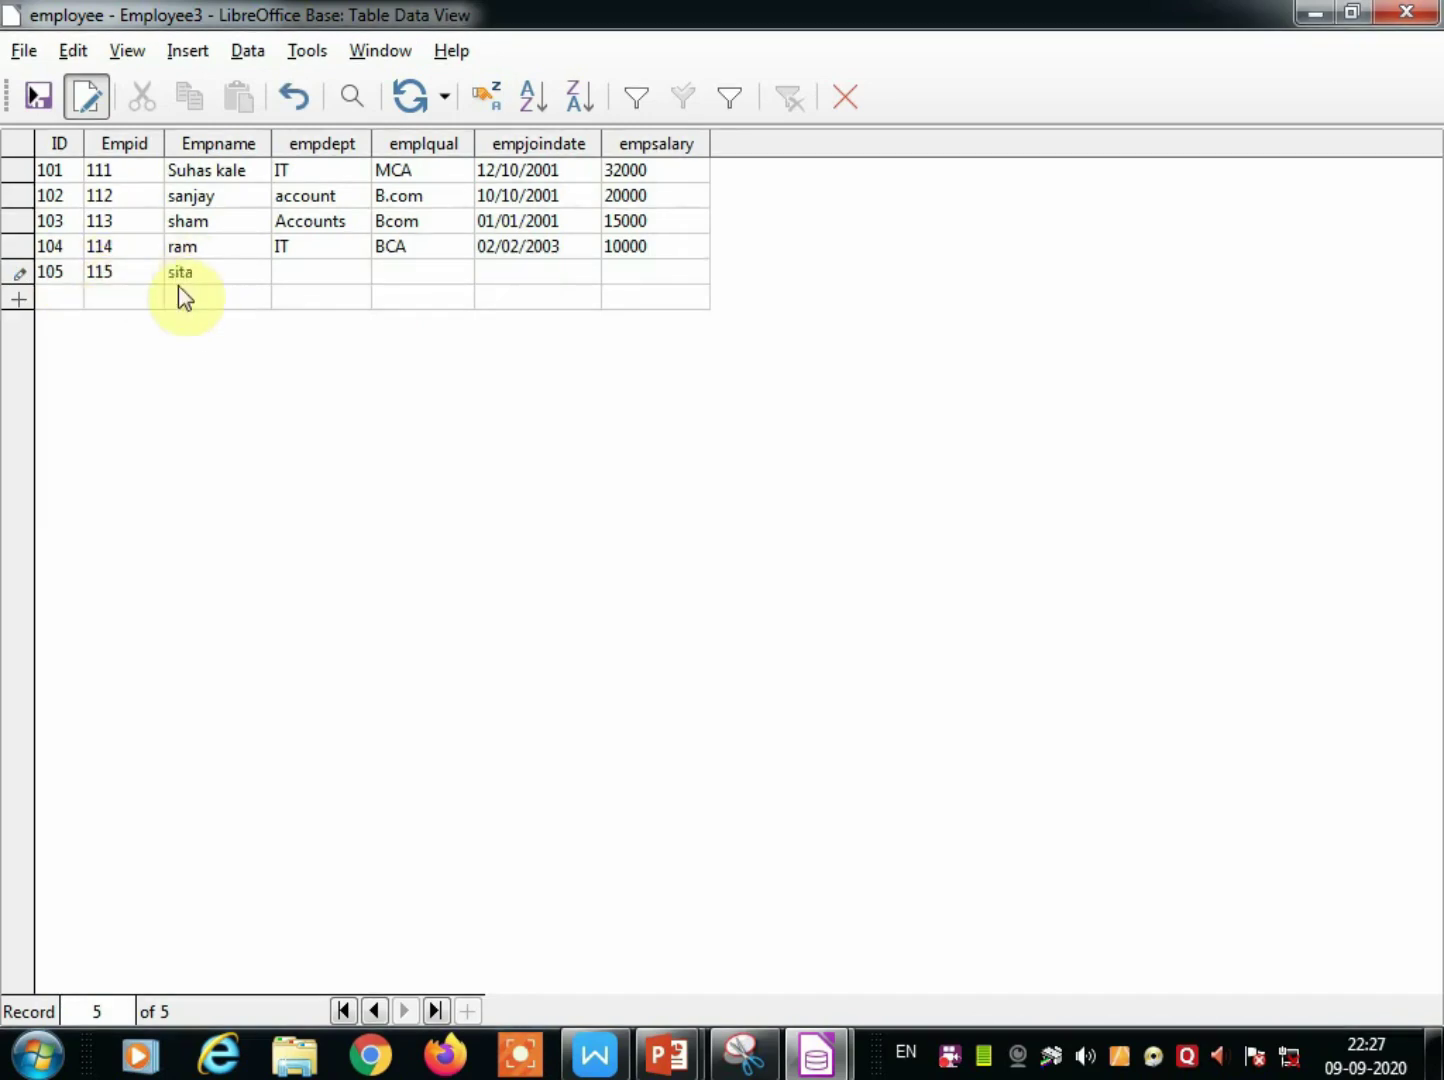
click(332, 277)
text(senior)
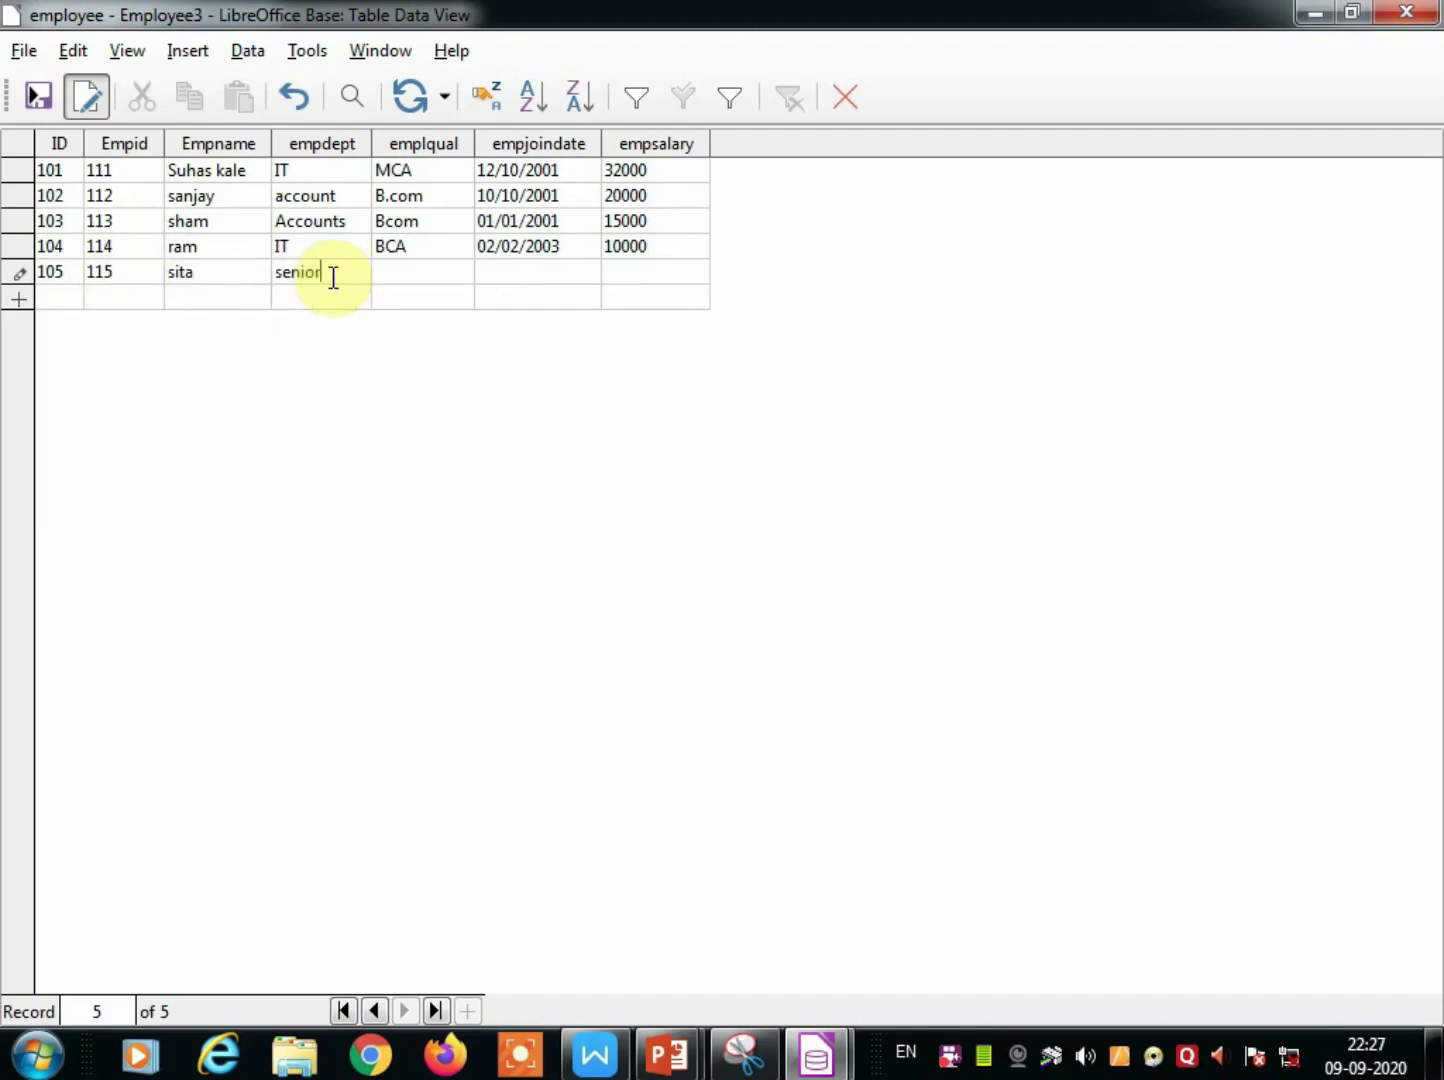
text( clerck)
Give record 105 qualification Bcom, joining date 04/04/2002 and salary 6000, and save it.
click(400, 276)
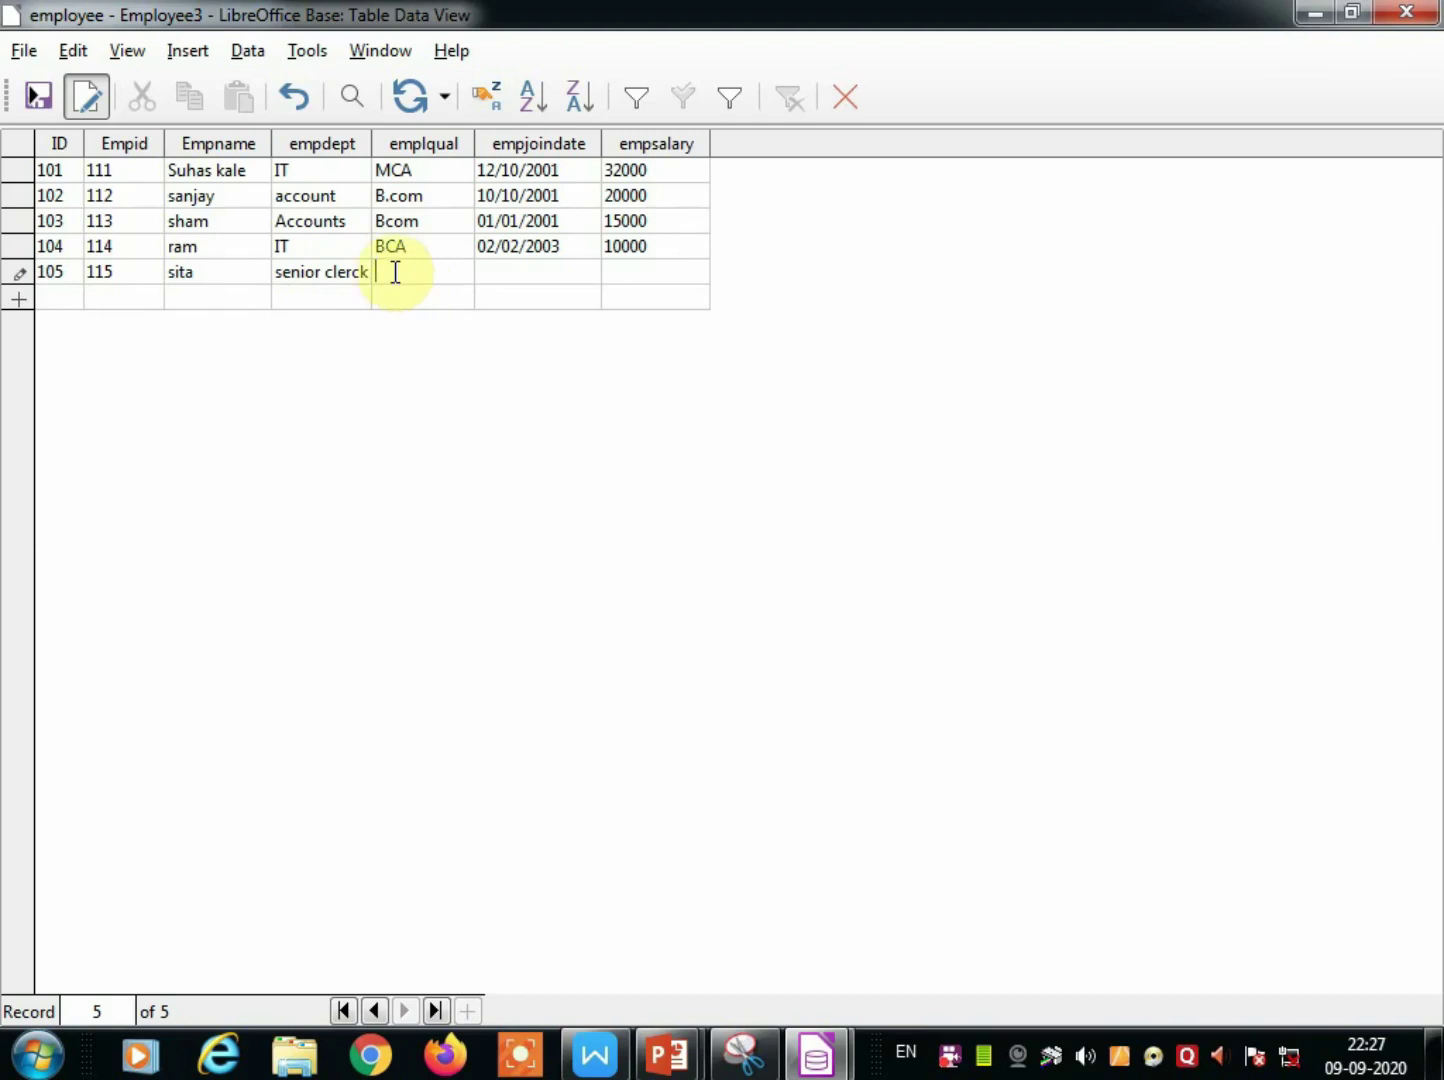
text(bcom)
drag(376, 271, 384, 271)
text(B)
click(533, 271)
text(04/04/)
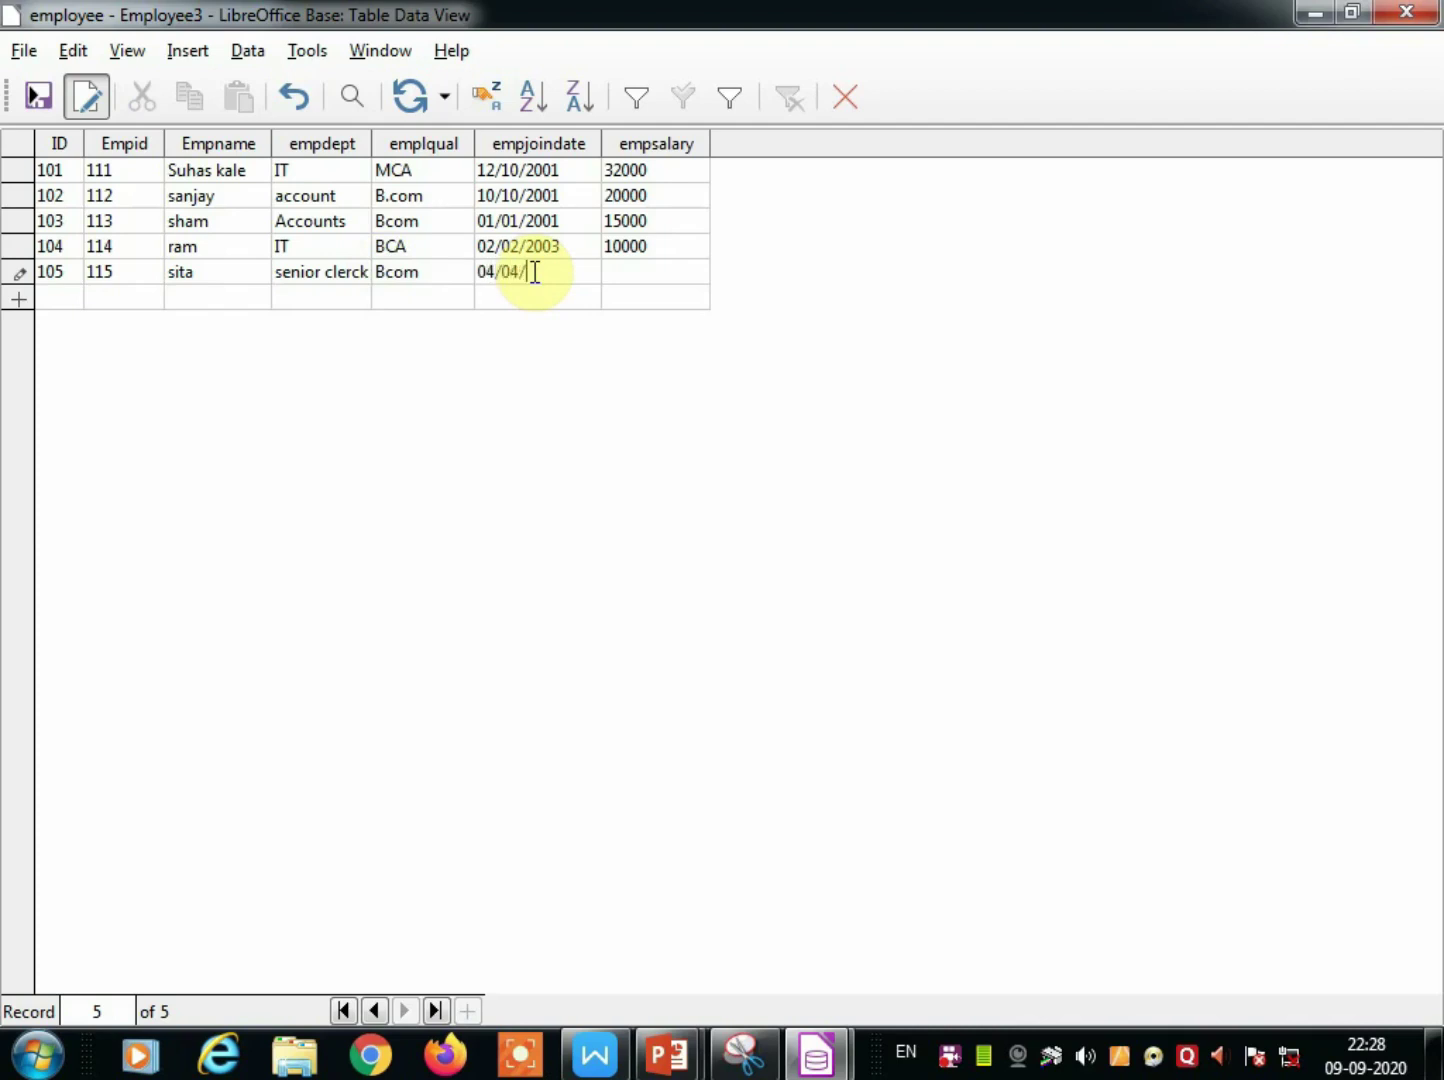
text(2002)
click(625, 270)
text(6000)
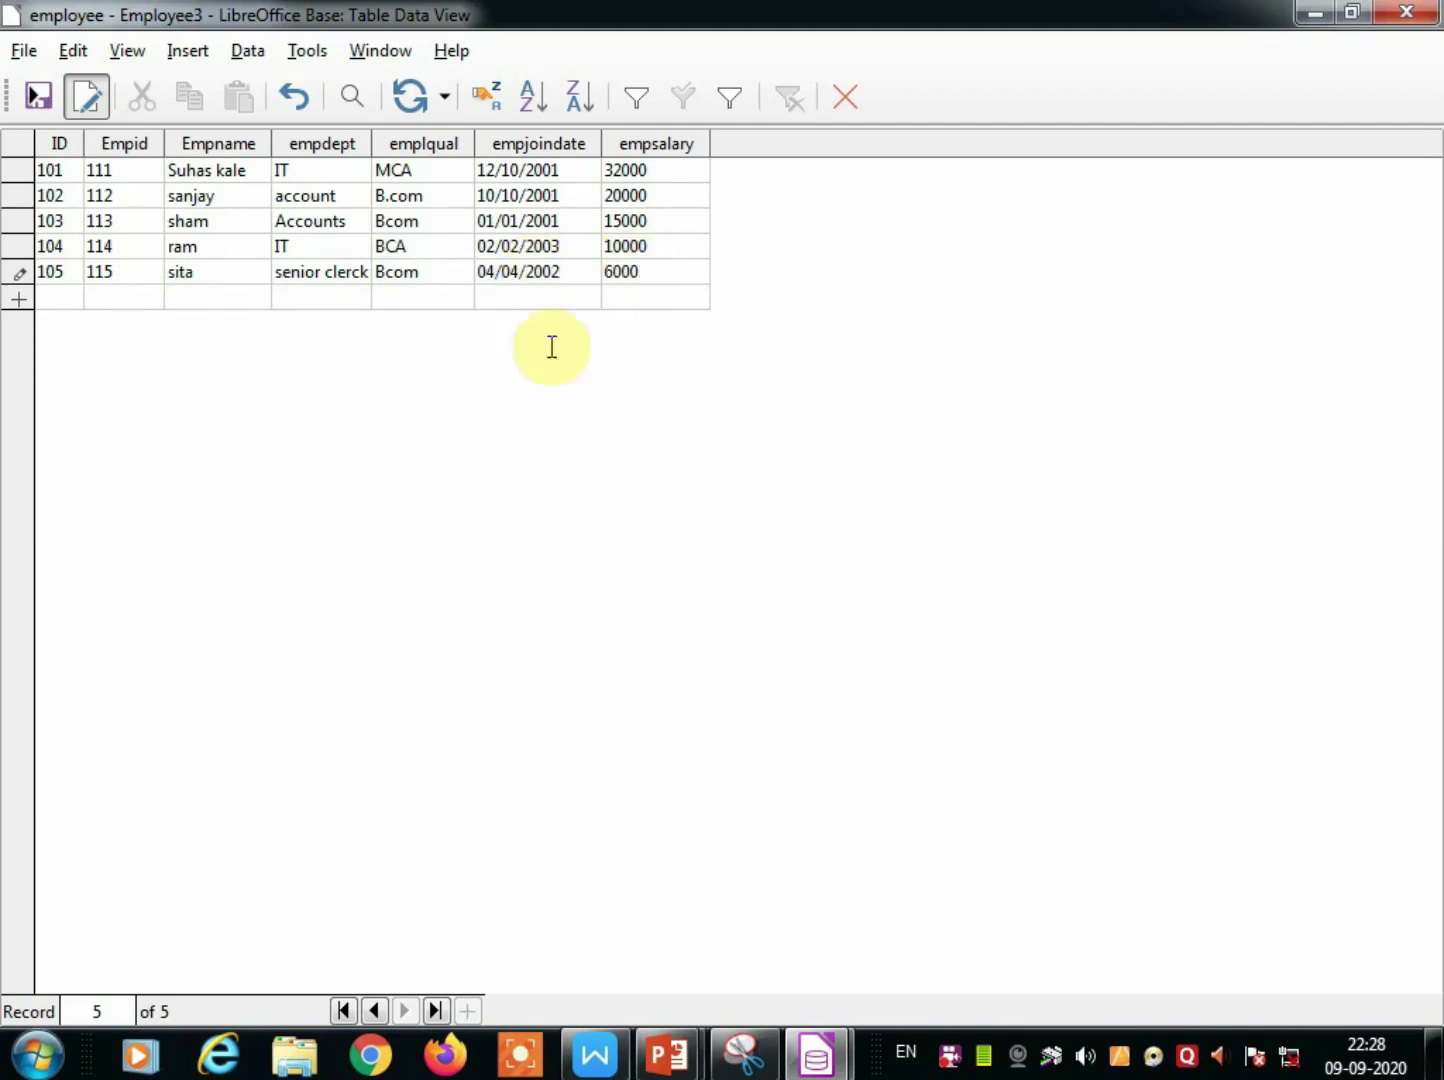
click(74, 292)
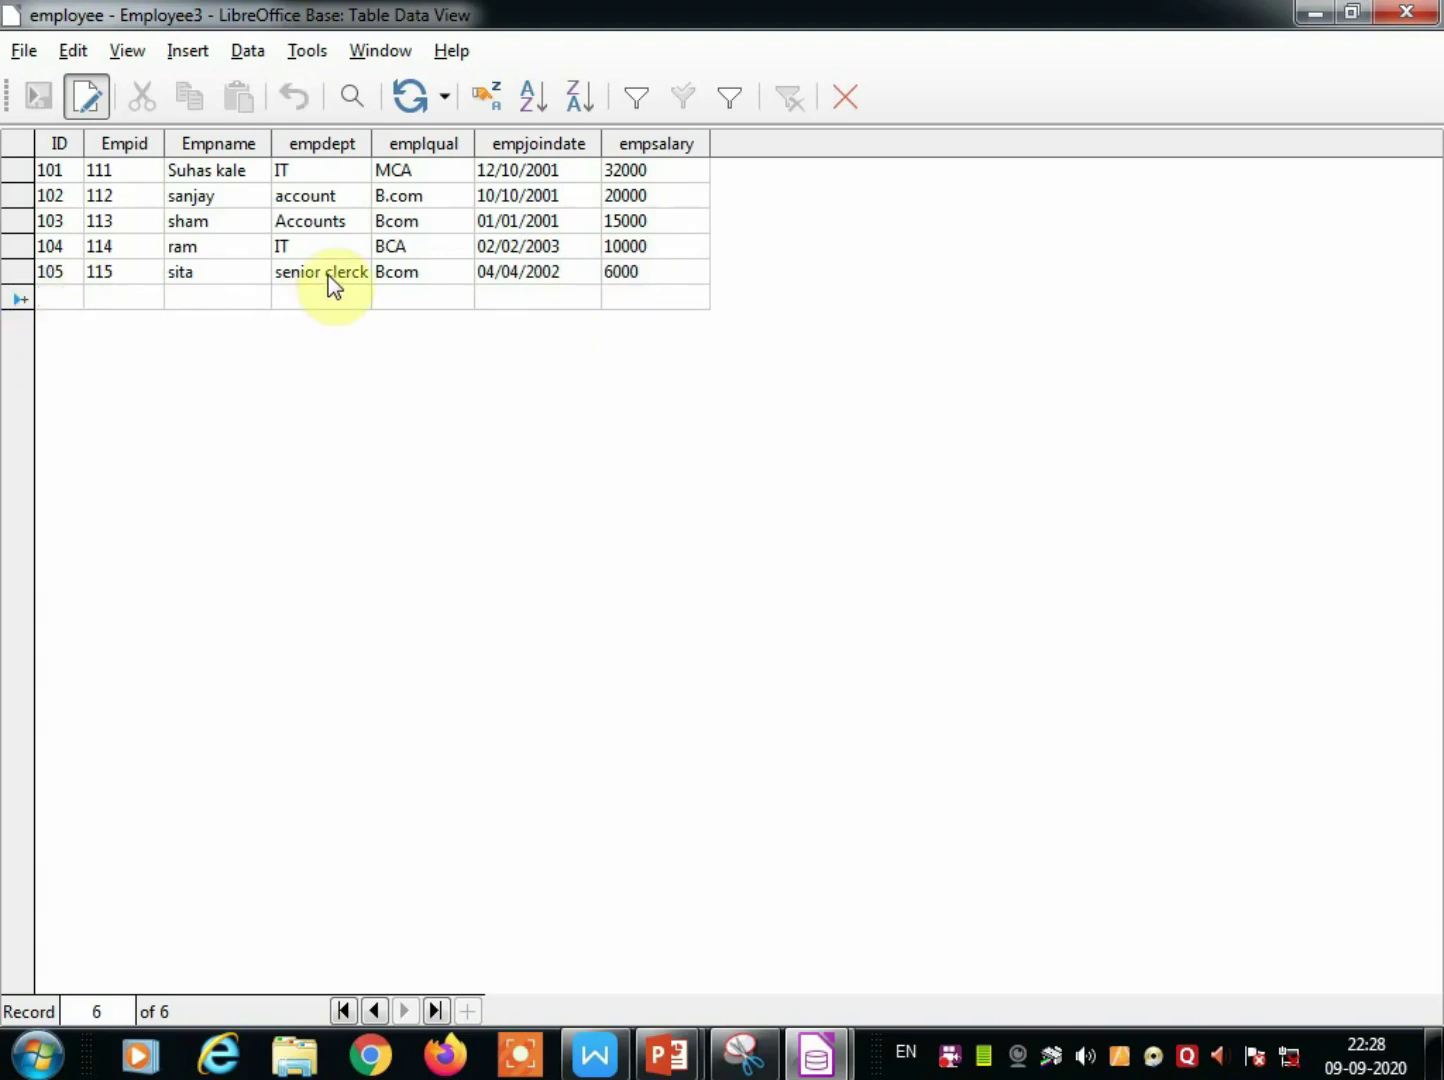
Enter record 106's ID 106, Empid 116, employee name and department mkt.
text(106)
click(128, 290)
text(11)
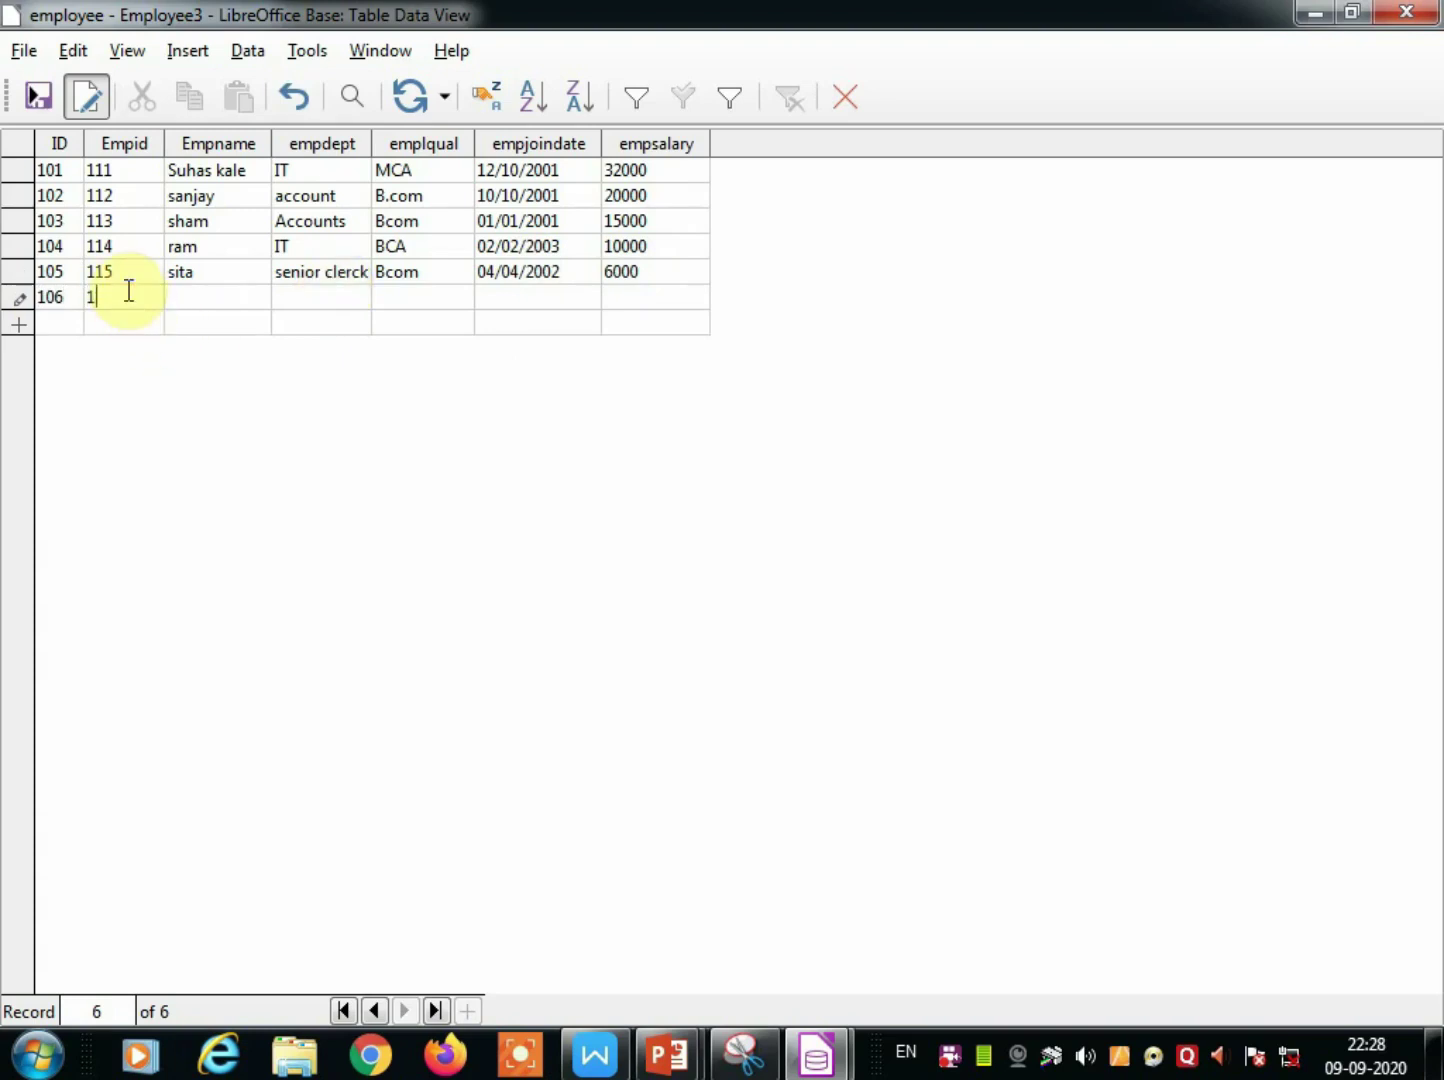
text(6)
click(215, 283)
click(211, 299)
text(gopal)
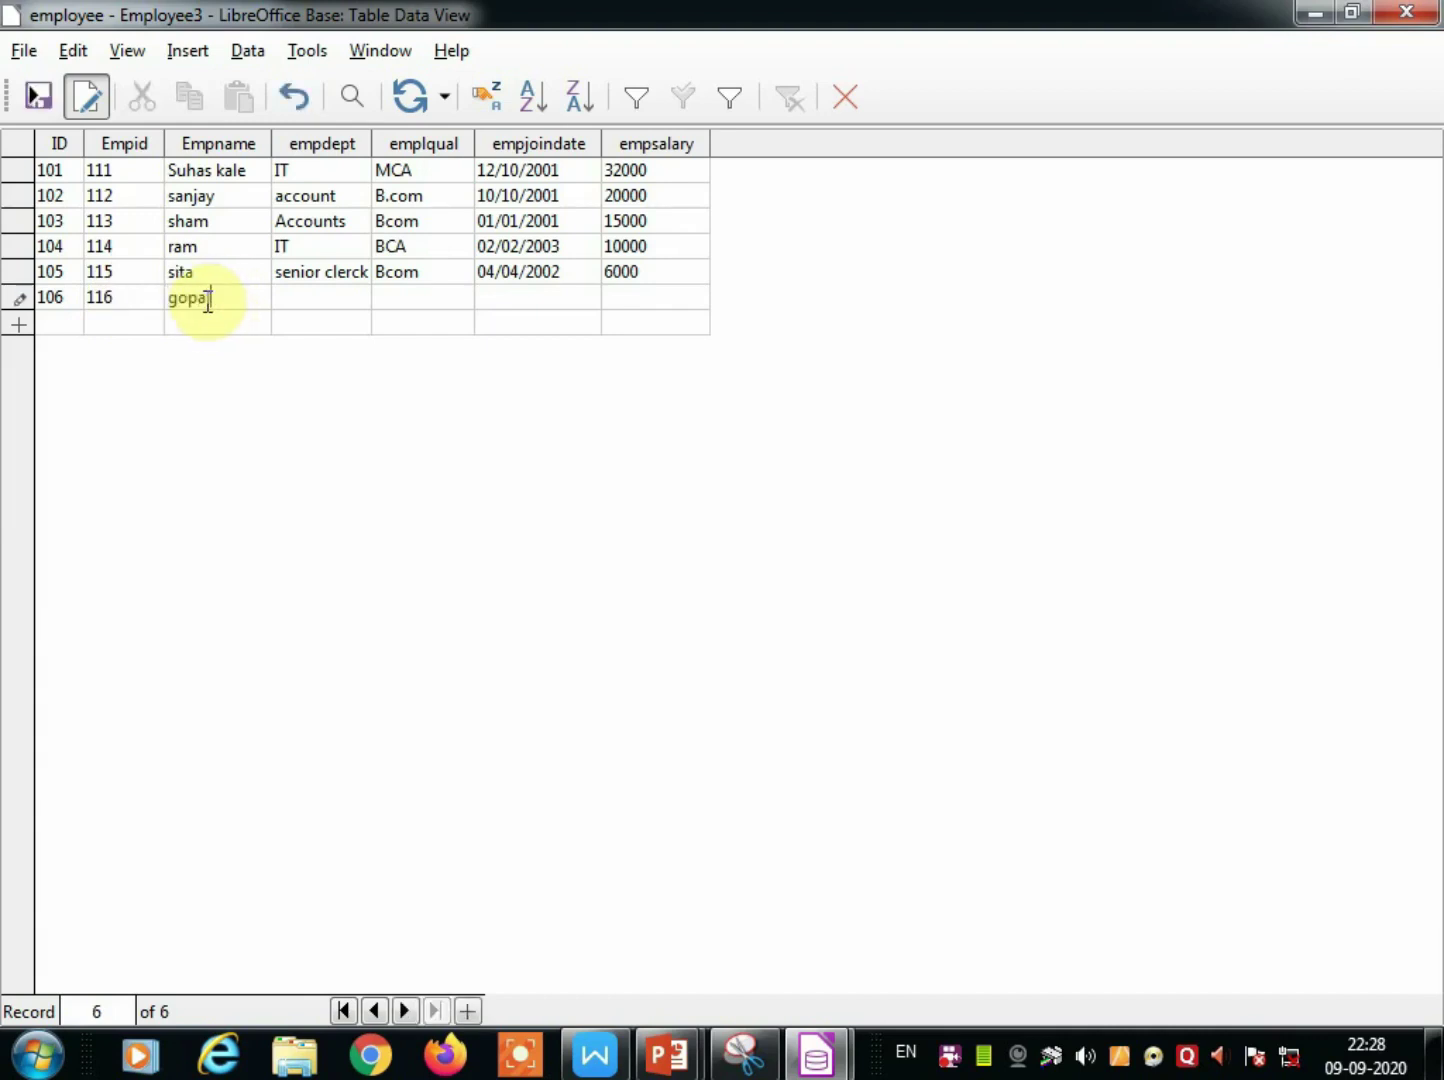
click(288, 300)
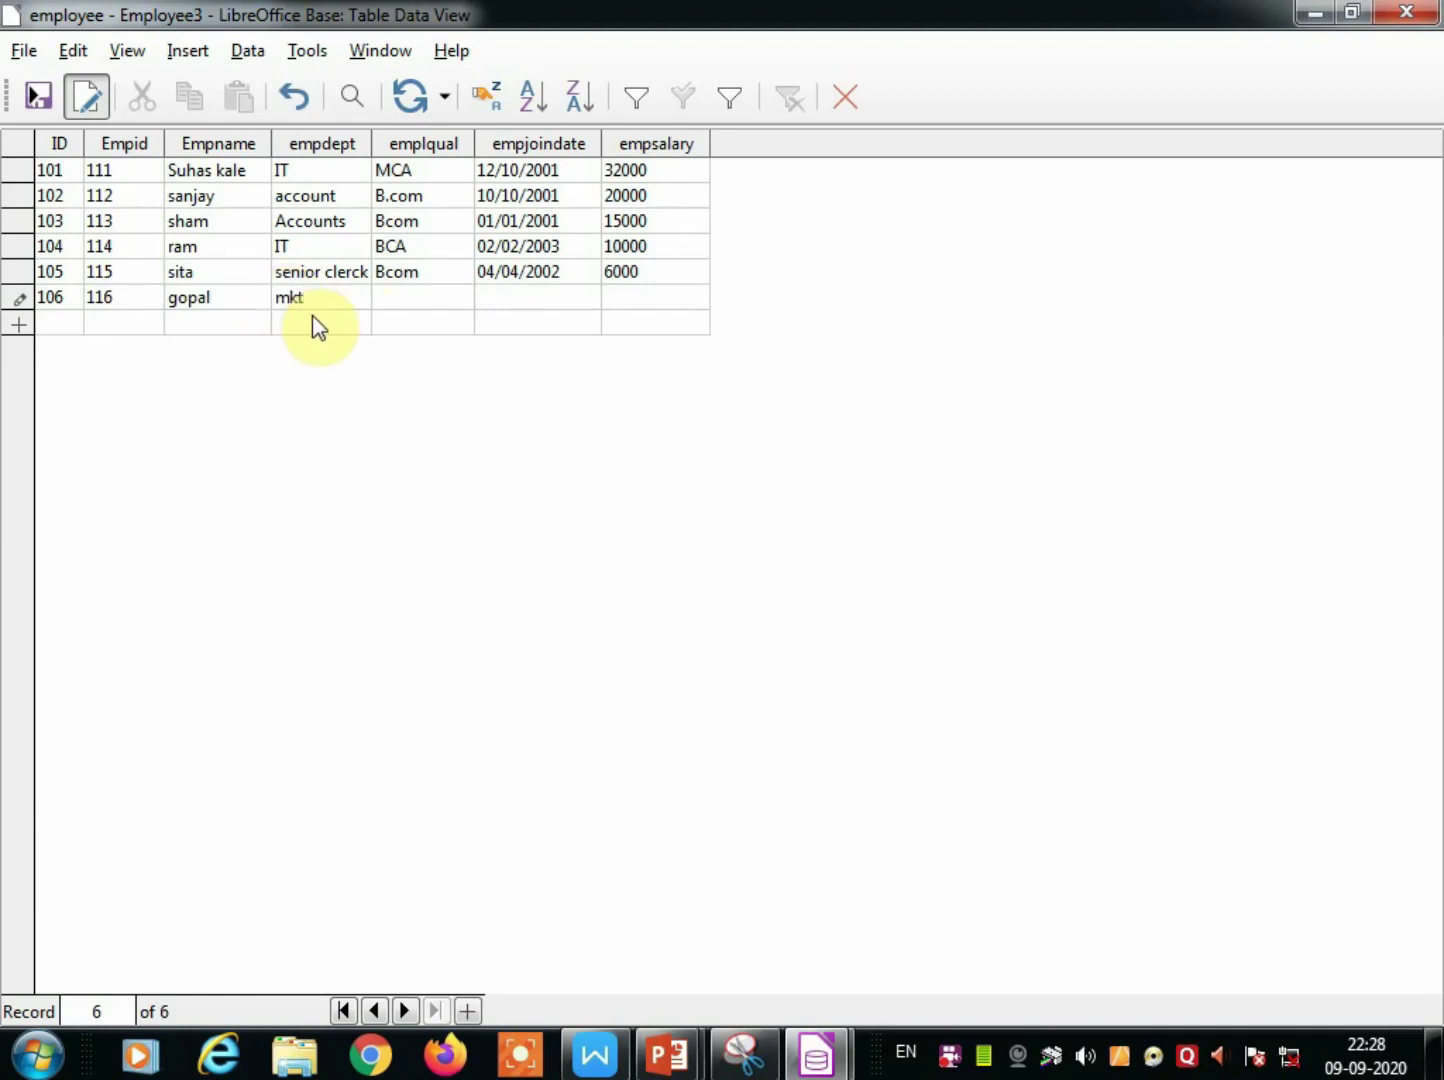
click(392, 278)
Set qualification BA, joining date 02/02/2002 and salary 5000, save the record, and close the table.
click(397, 295)
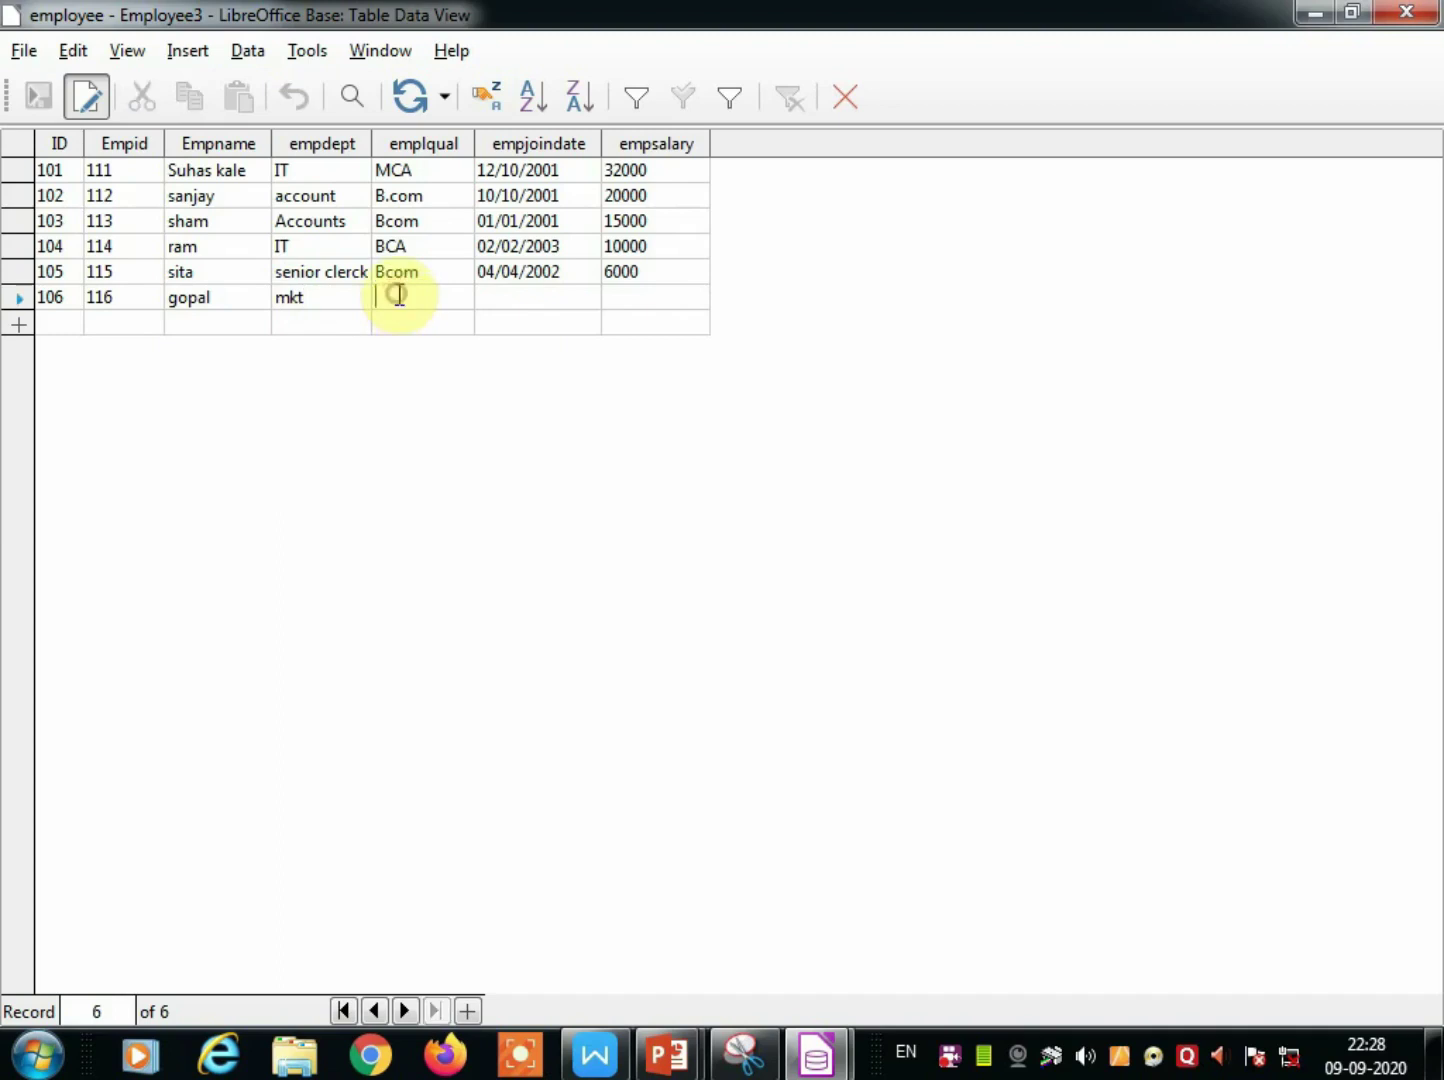
text(BA)
click(508, 298)
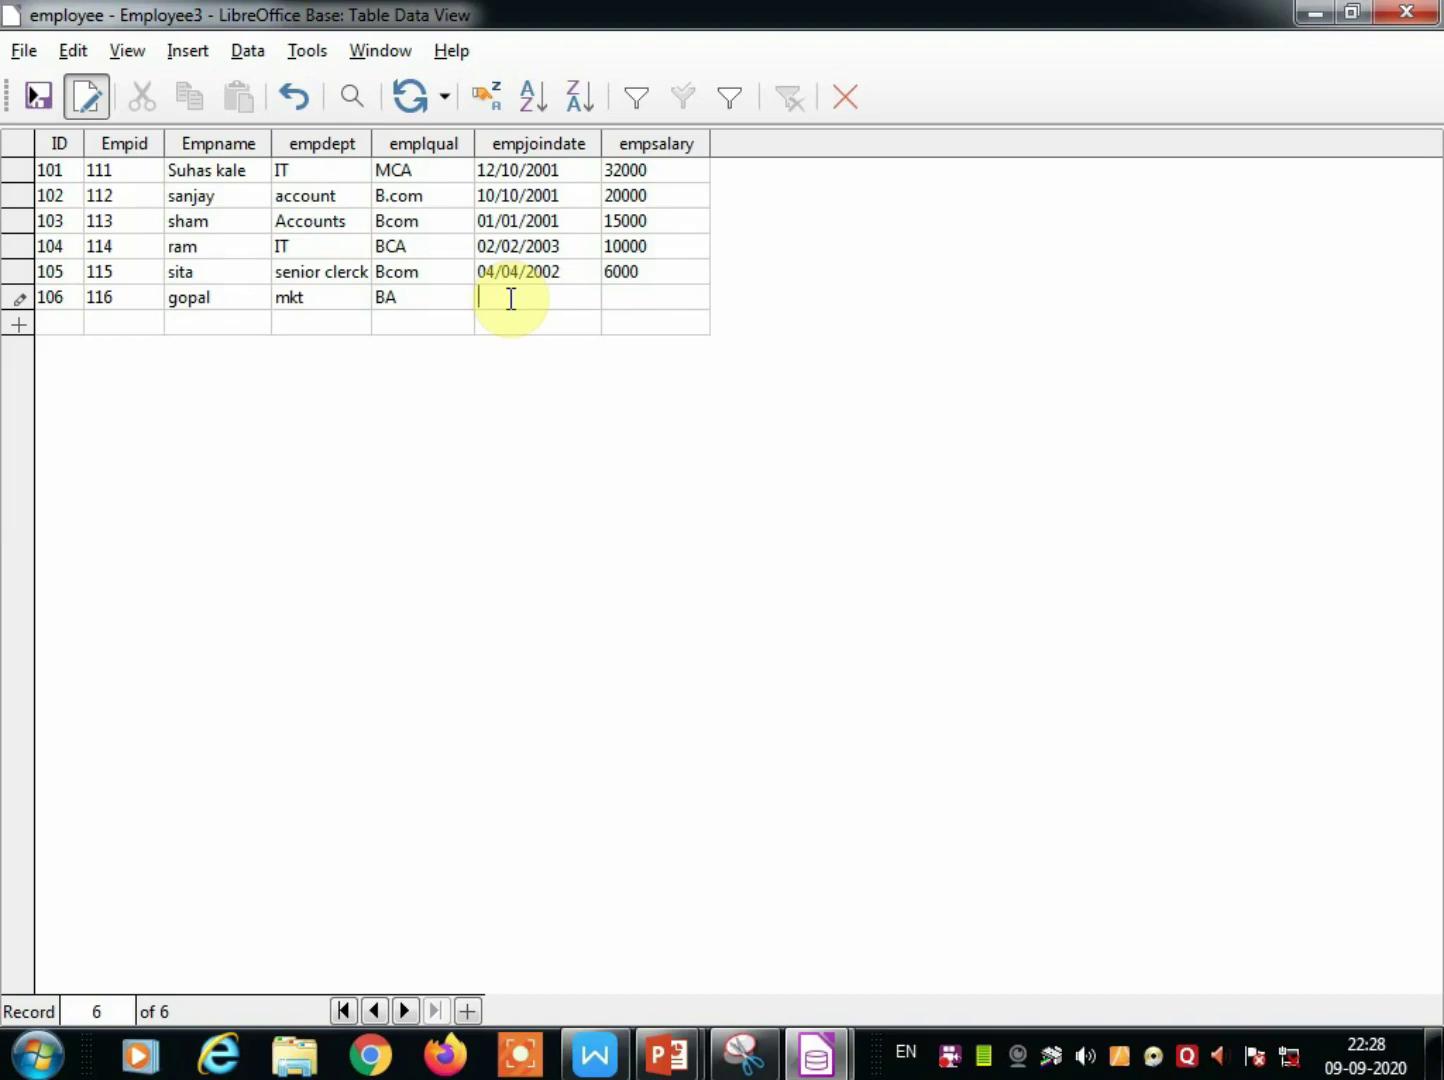
text(02/02/2)
text(002)
text(500)
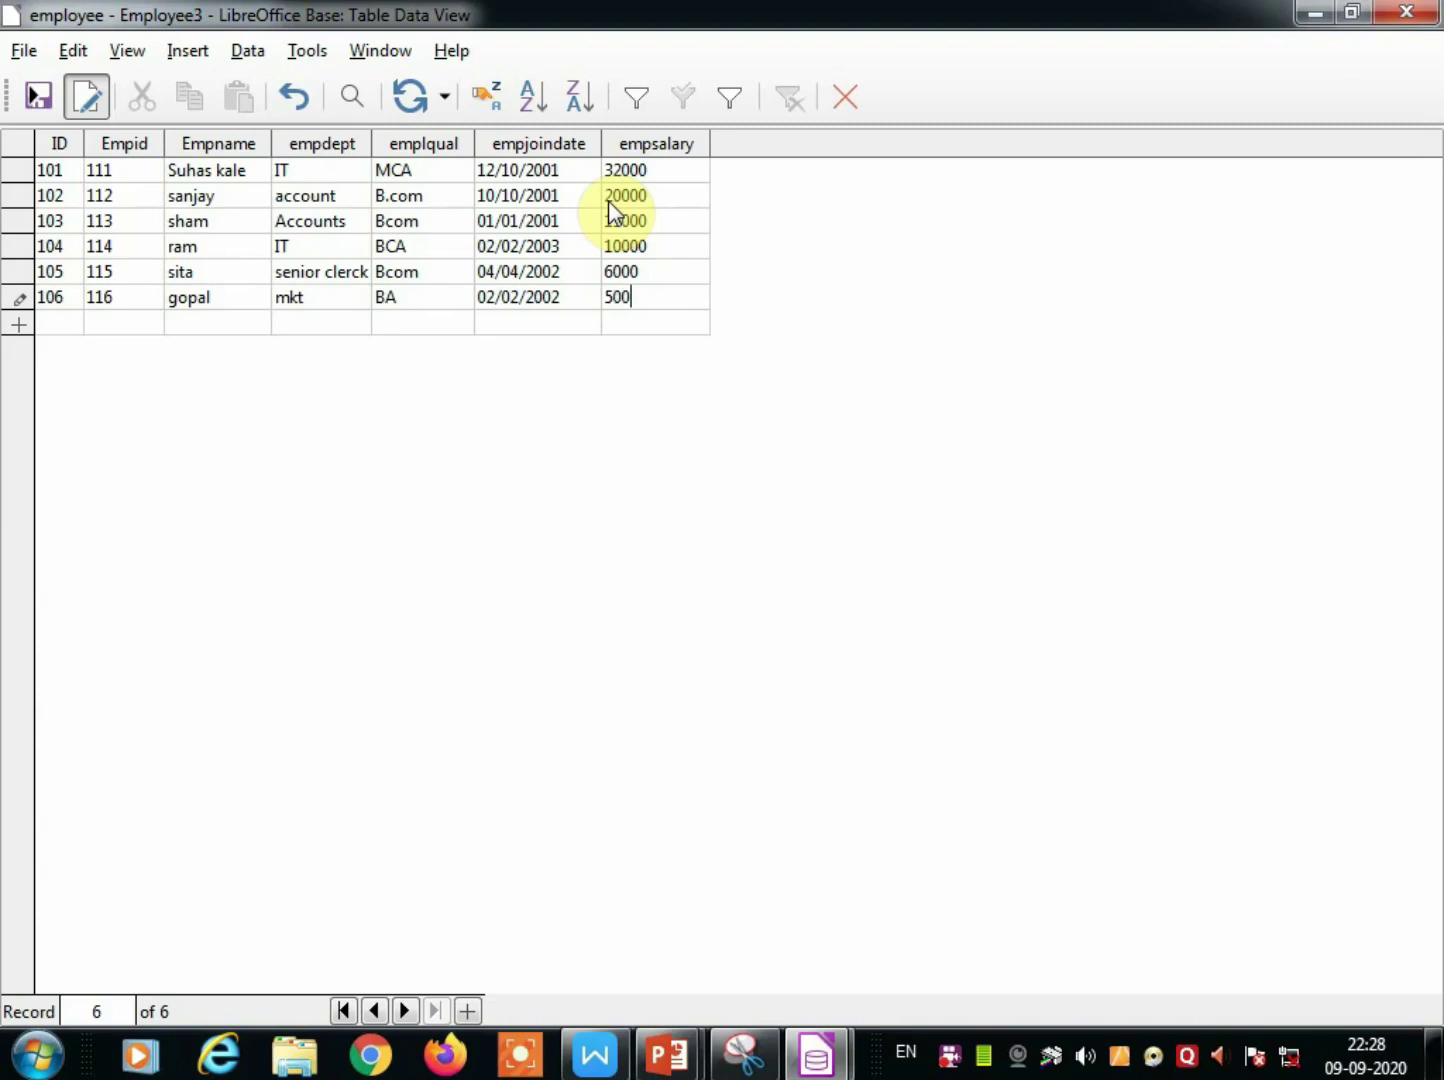
text(0)
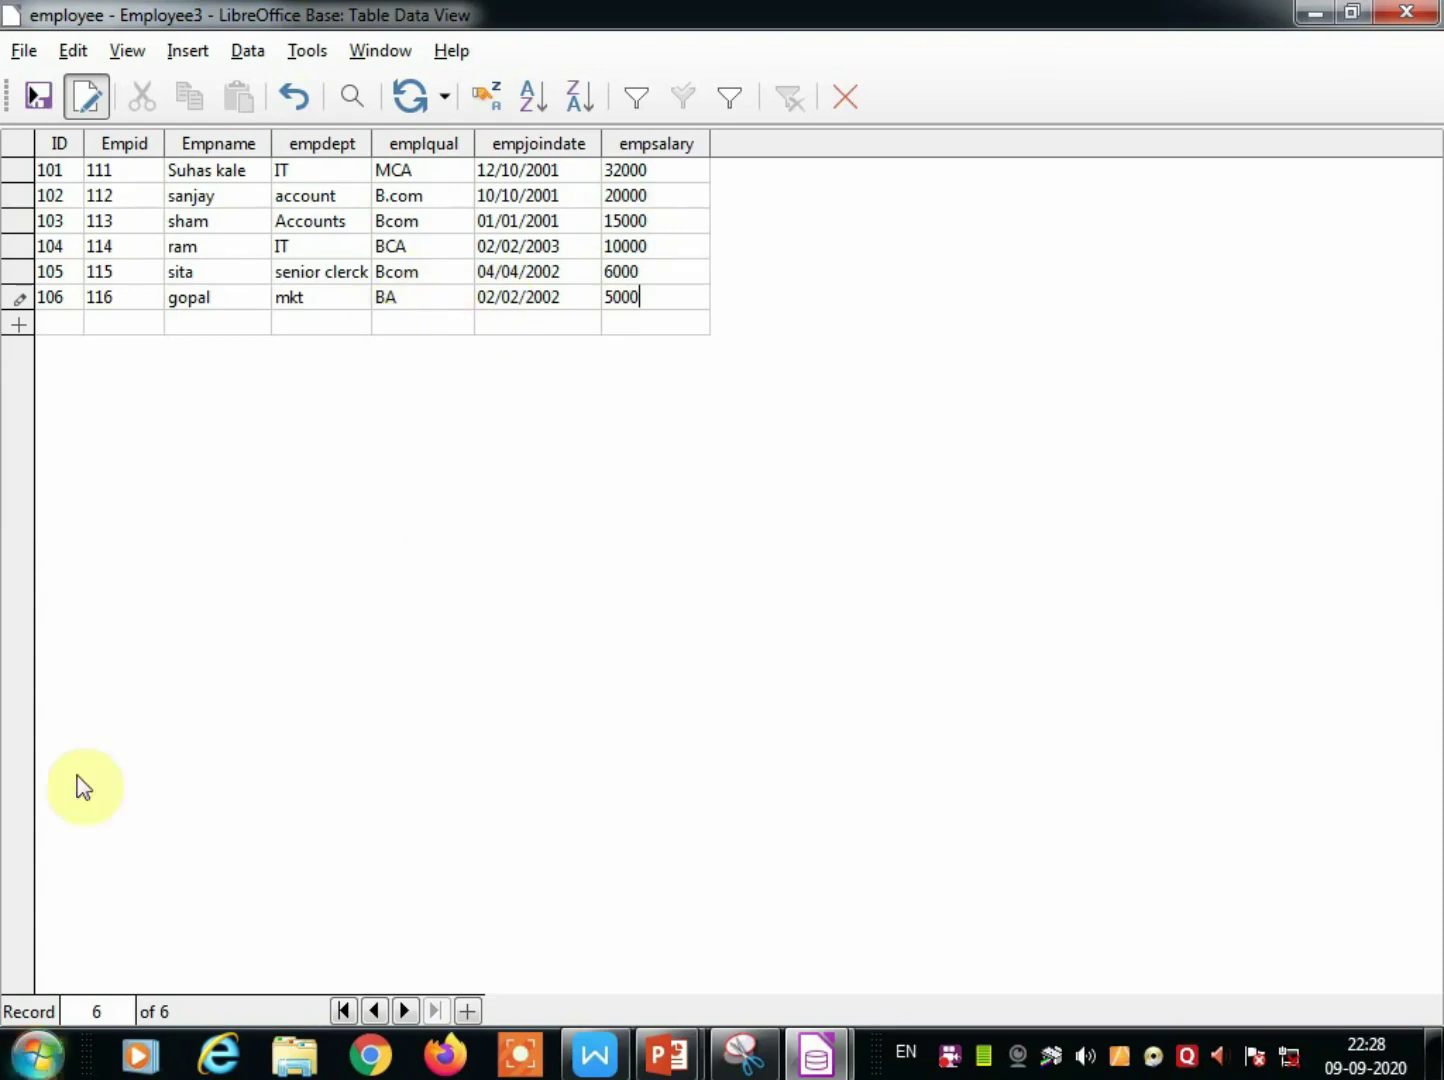
click(37, 103)
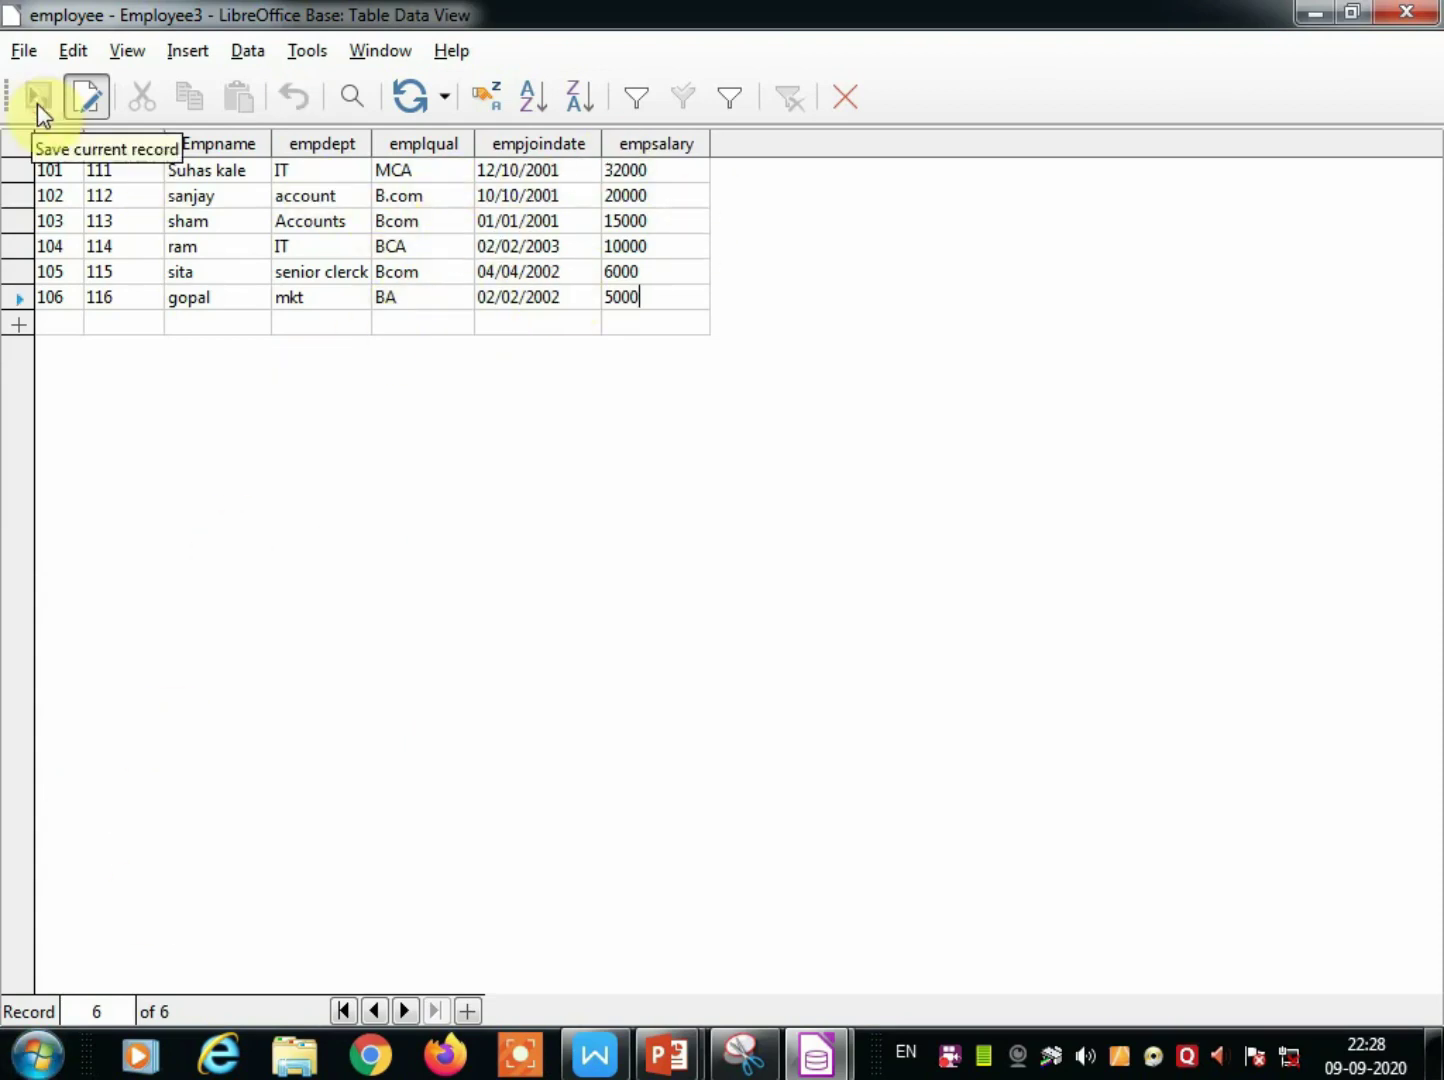
click(846, 100)
Reopen the employee table, change record 102's qualification from B.com to MBA, and close it.
click(300, 447)
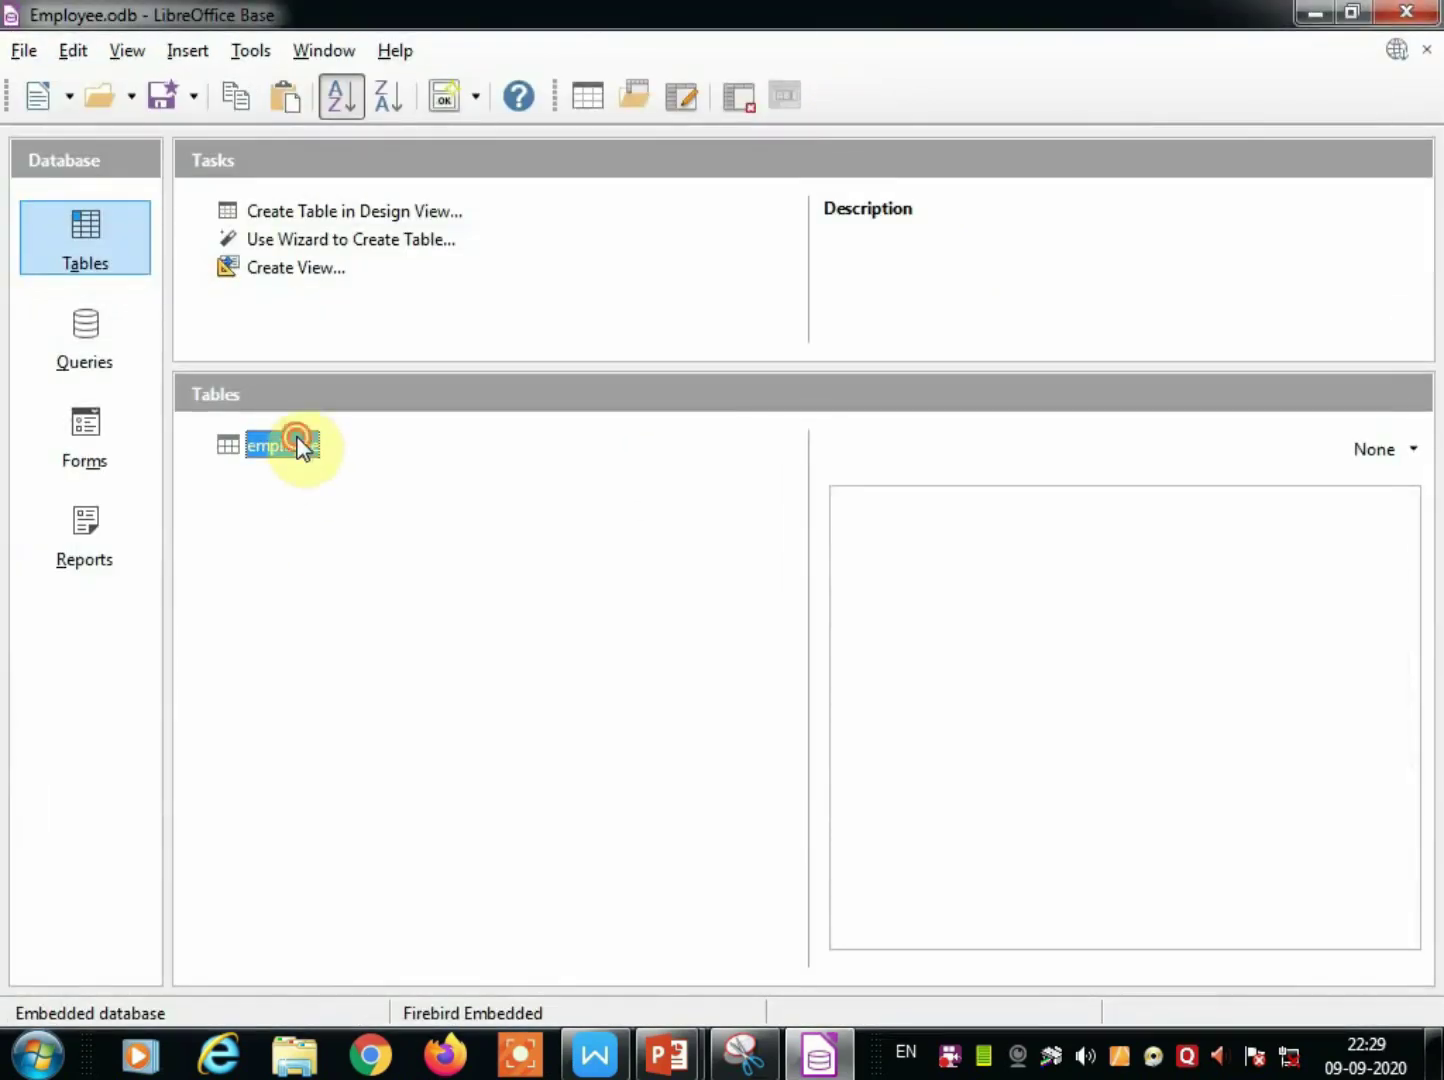
double_click(300, 447)
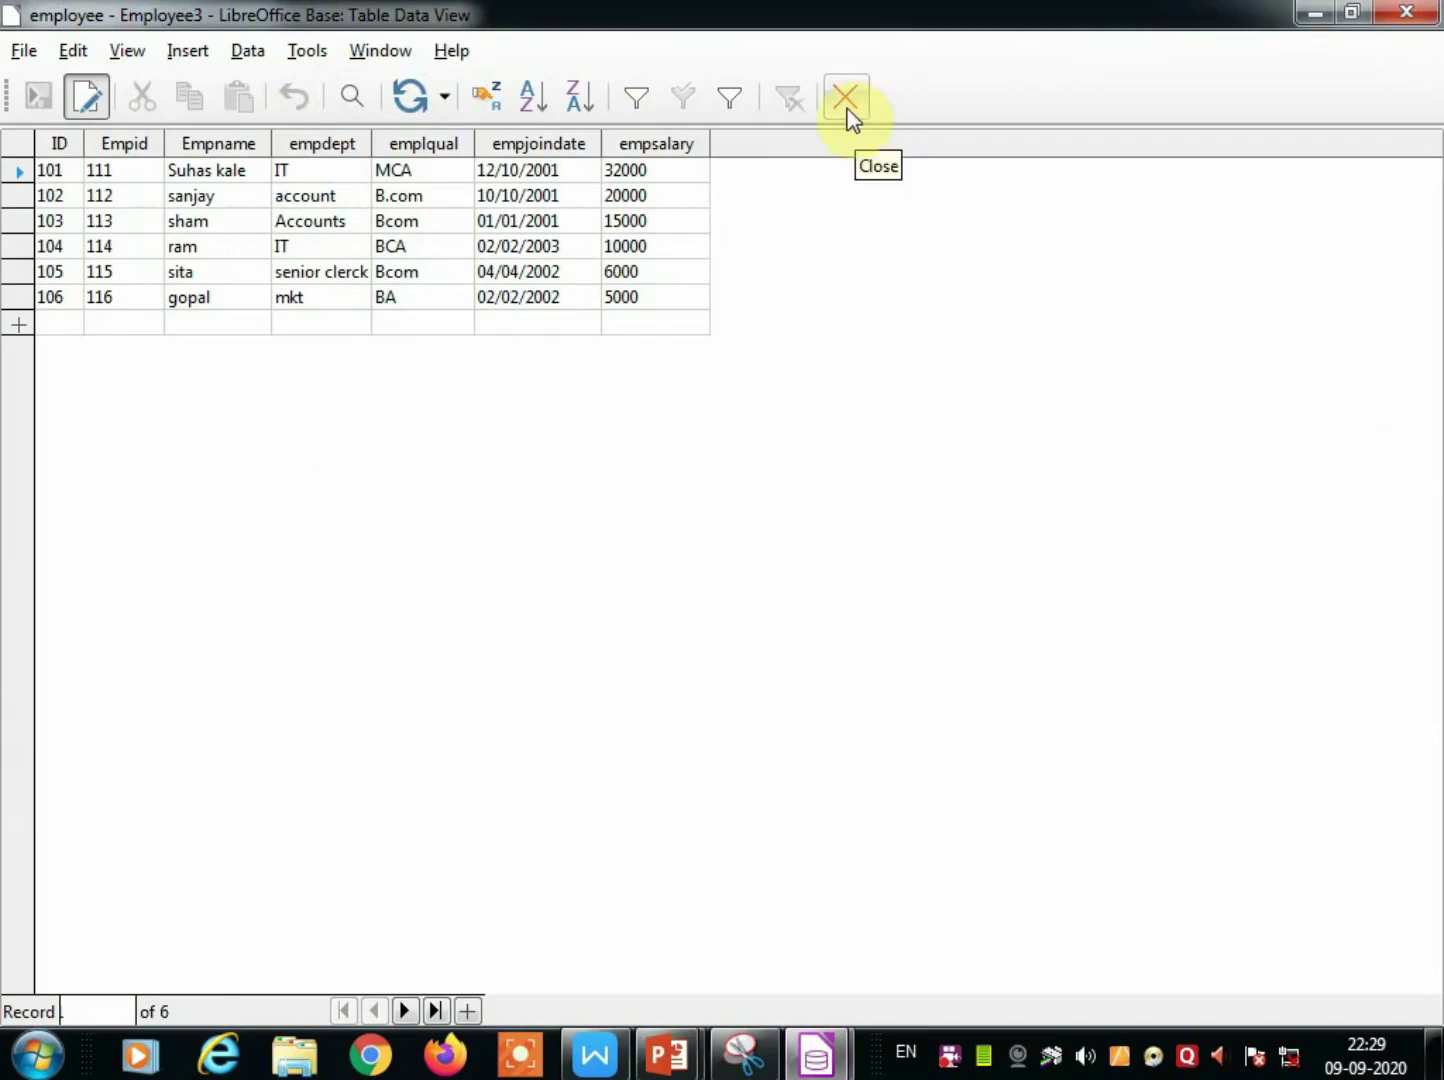
click(846, 100)
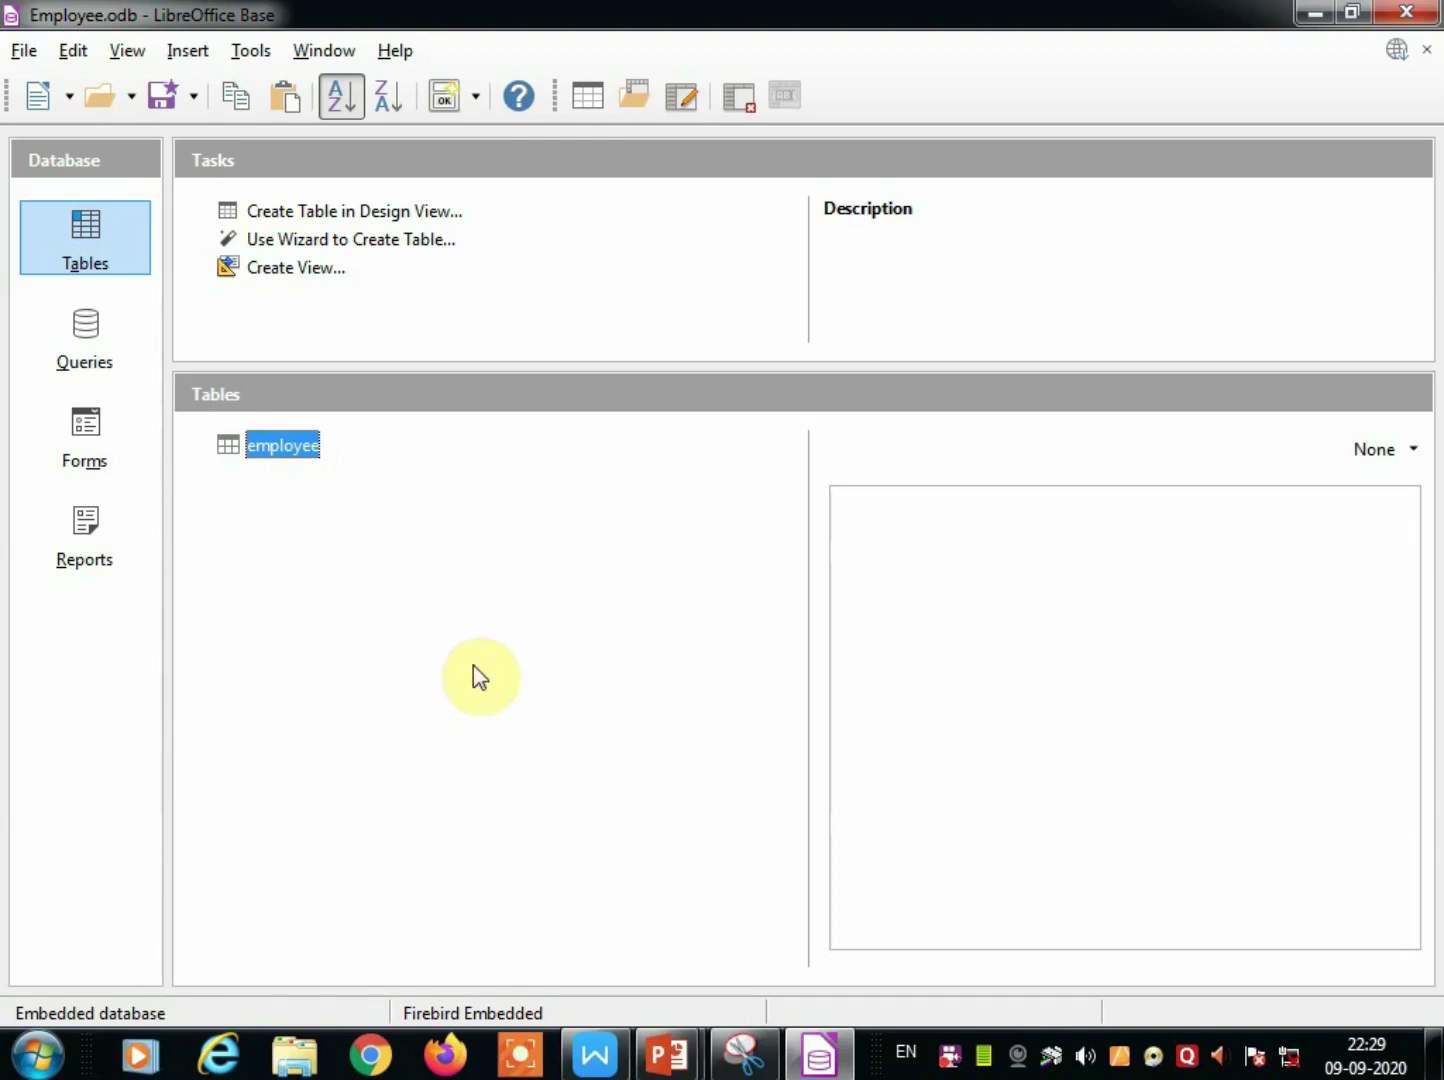
double_click(264, 454)
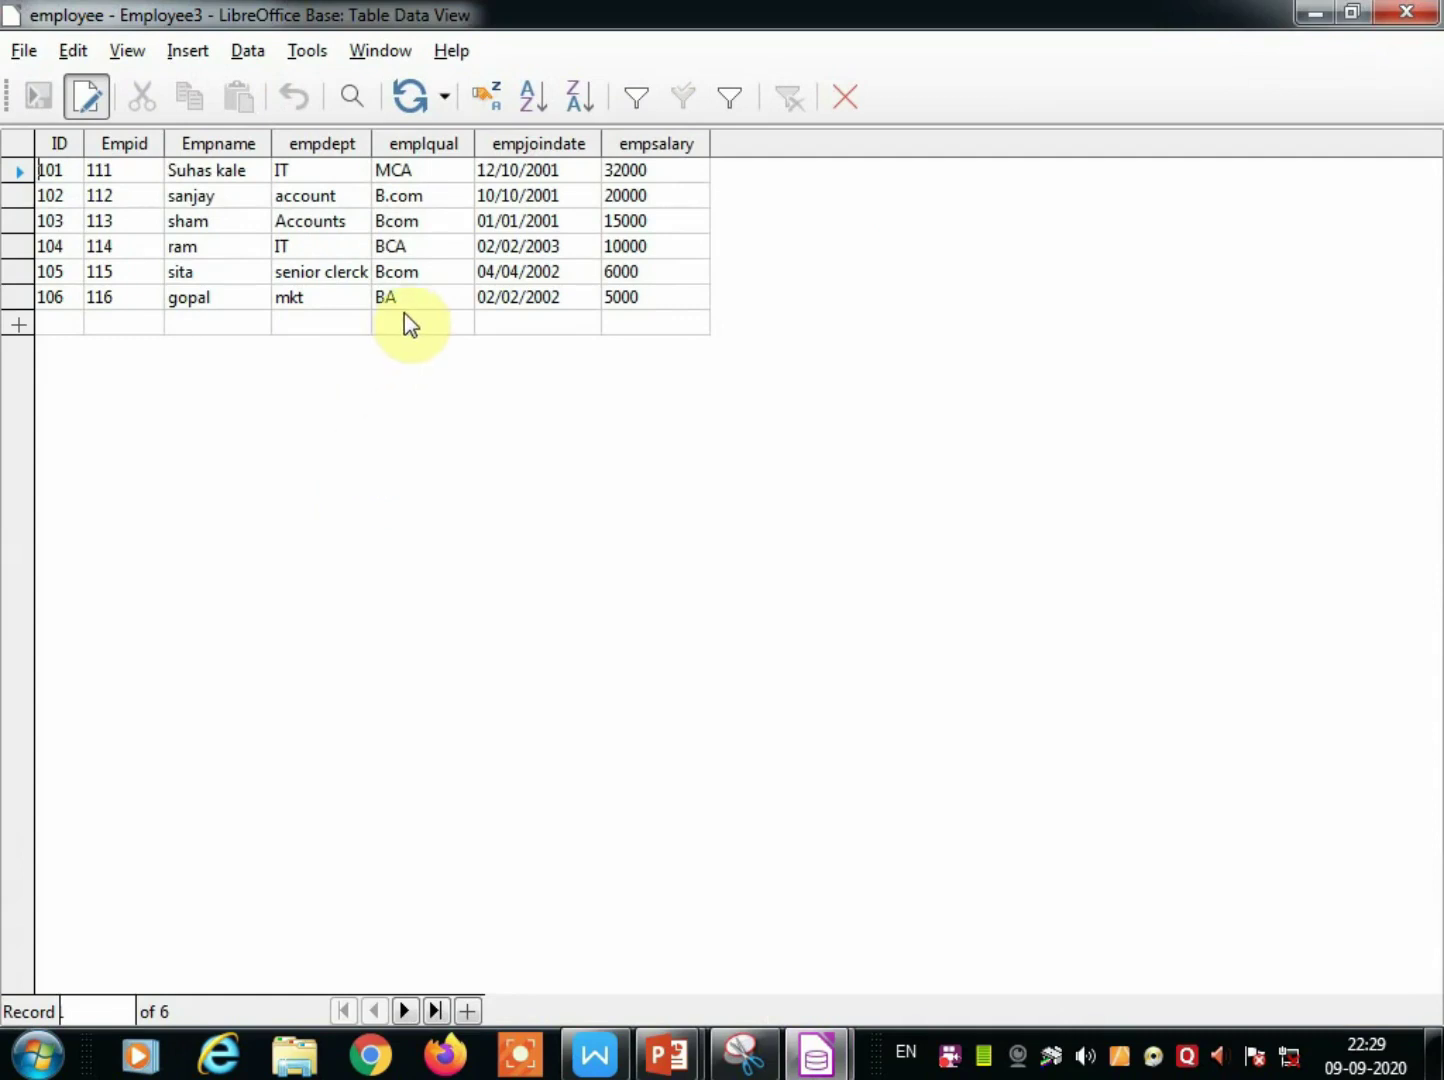
click(396, 198)
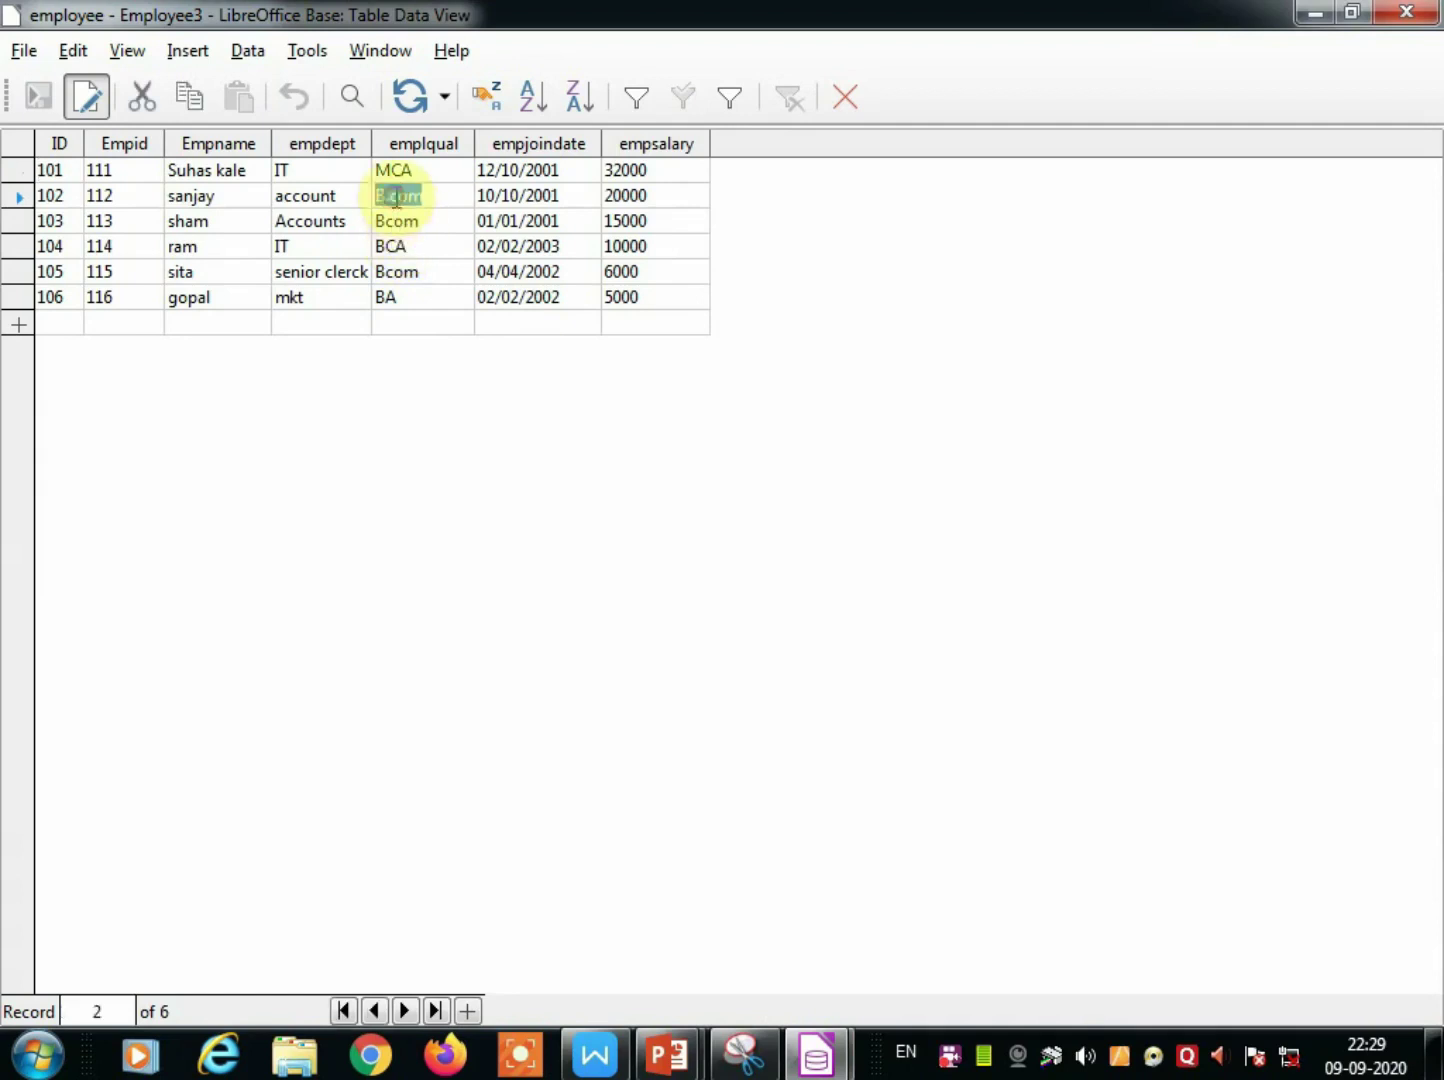
text(MBA)
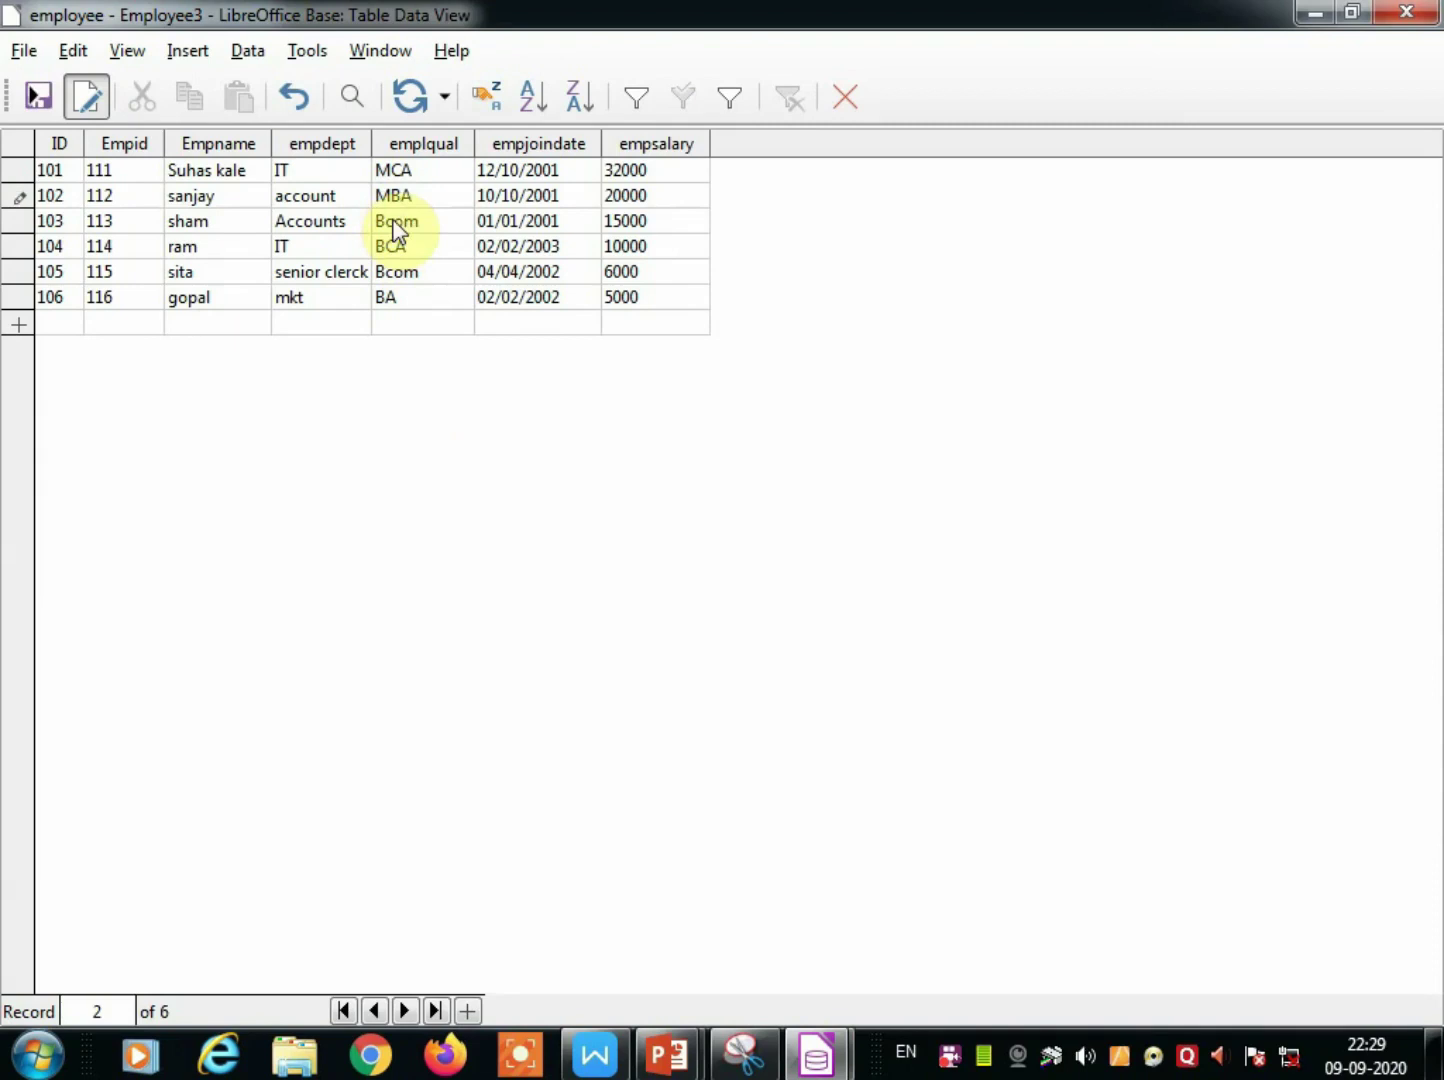
click(396, 222)
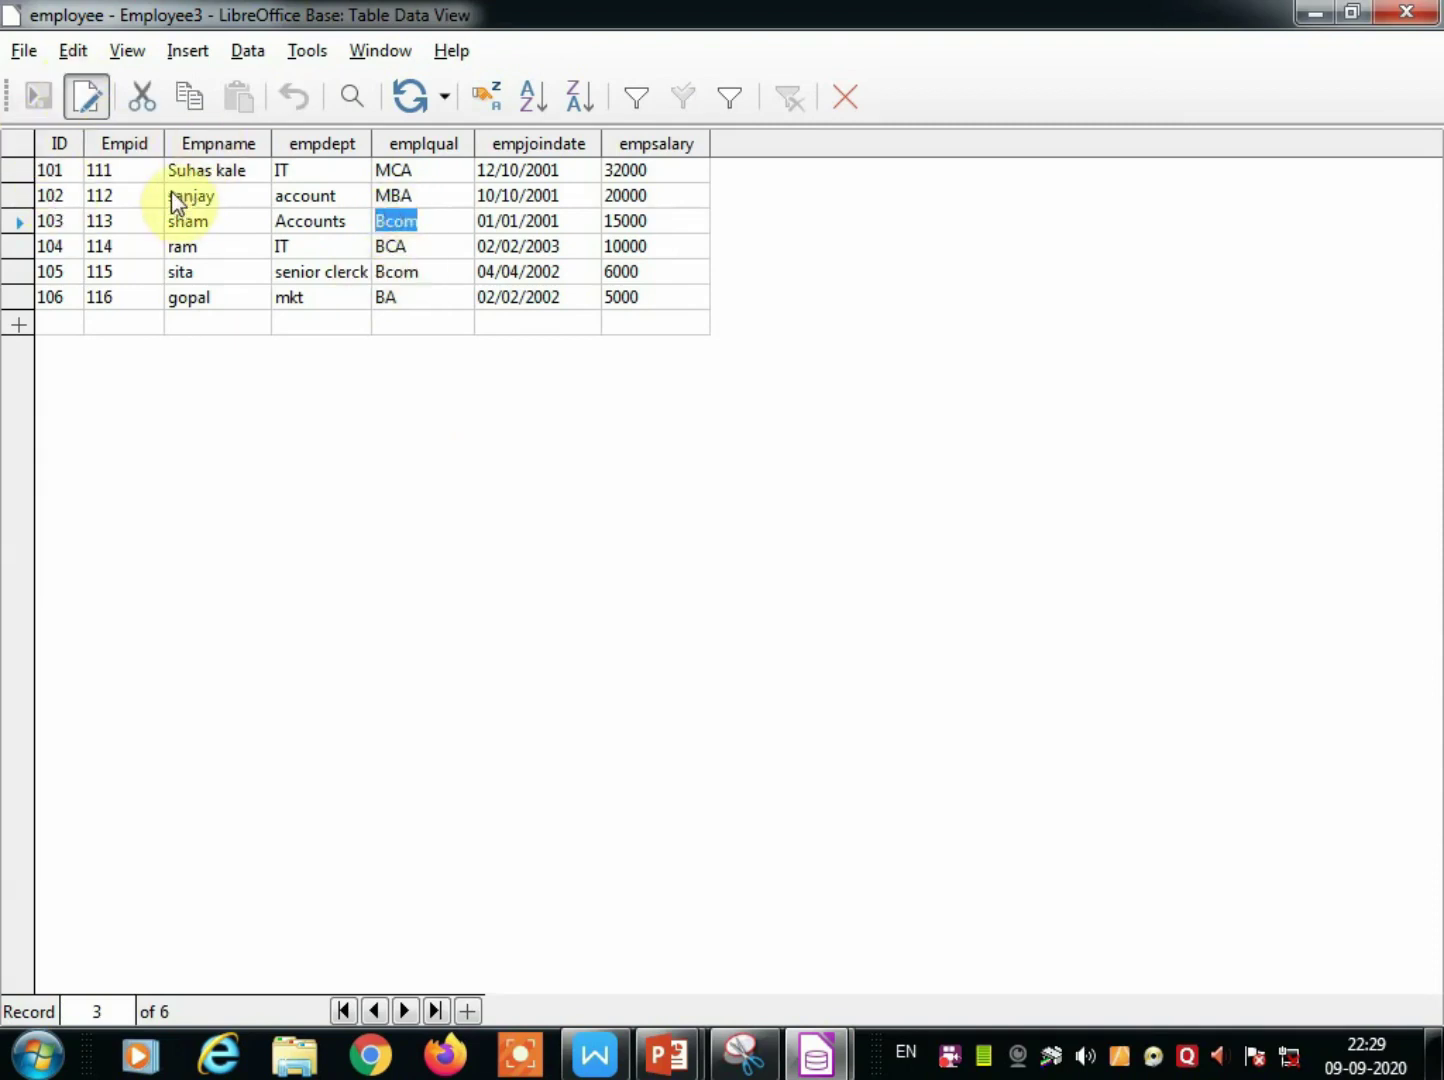
click(437, 216)
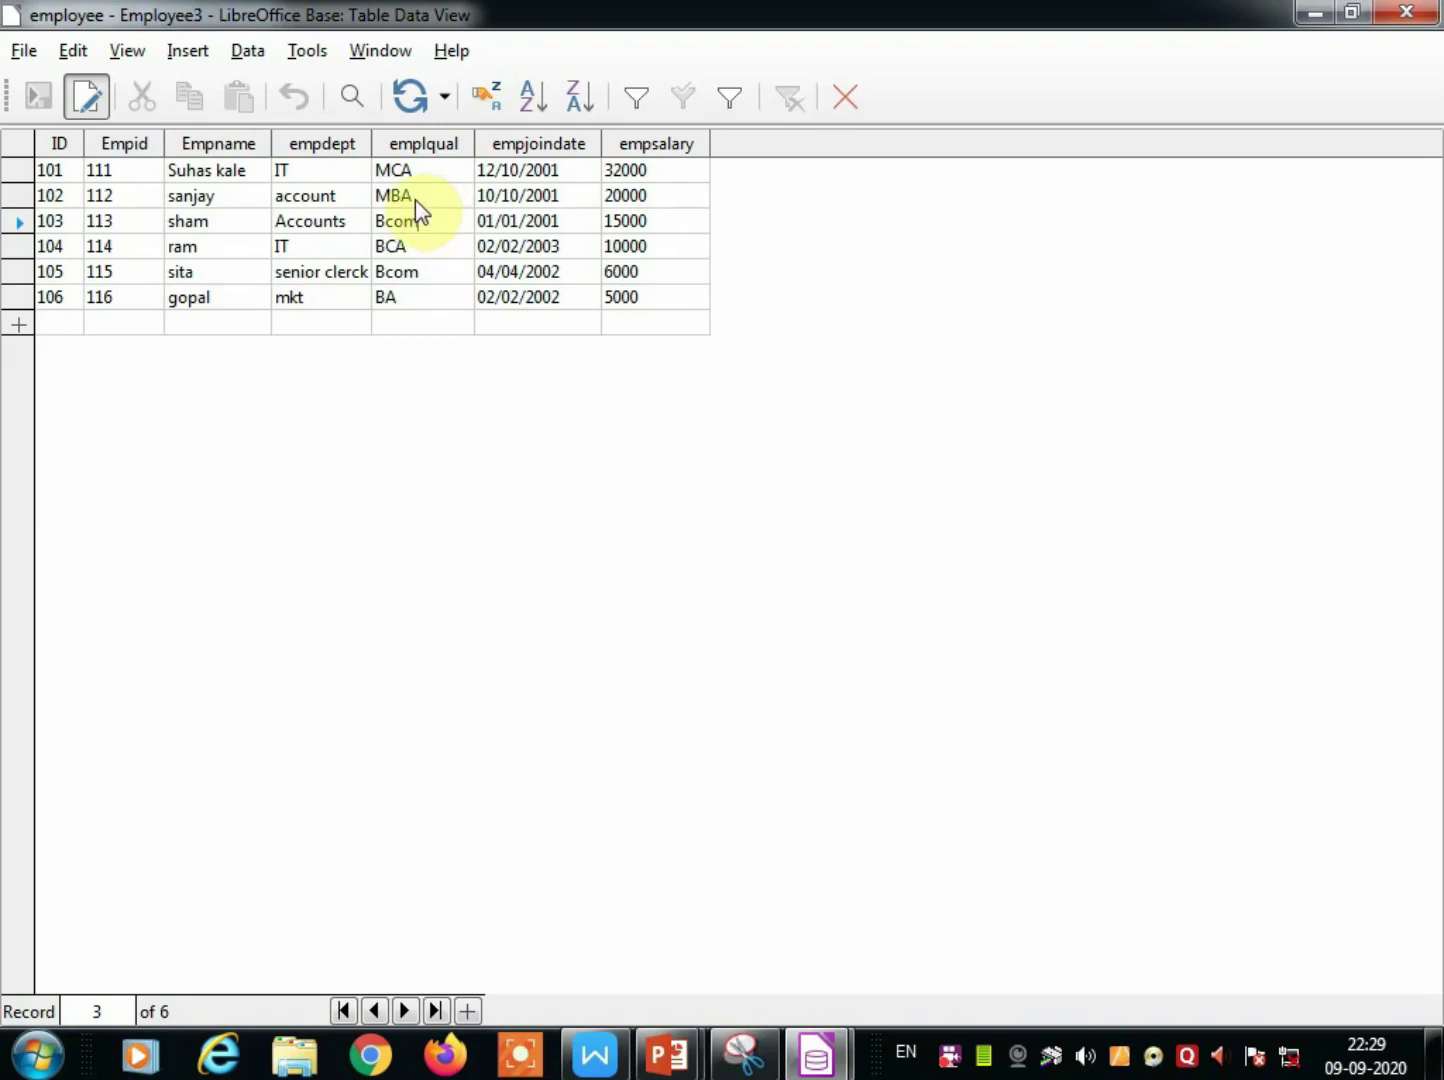
click(1402, 13)
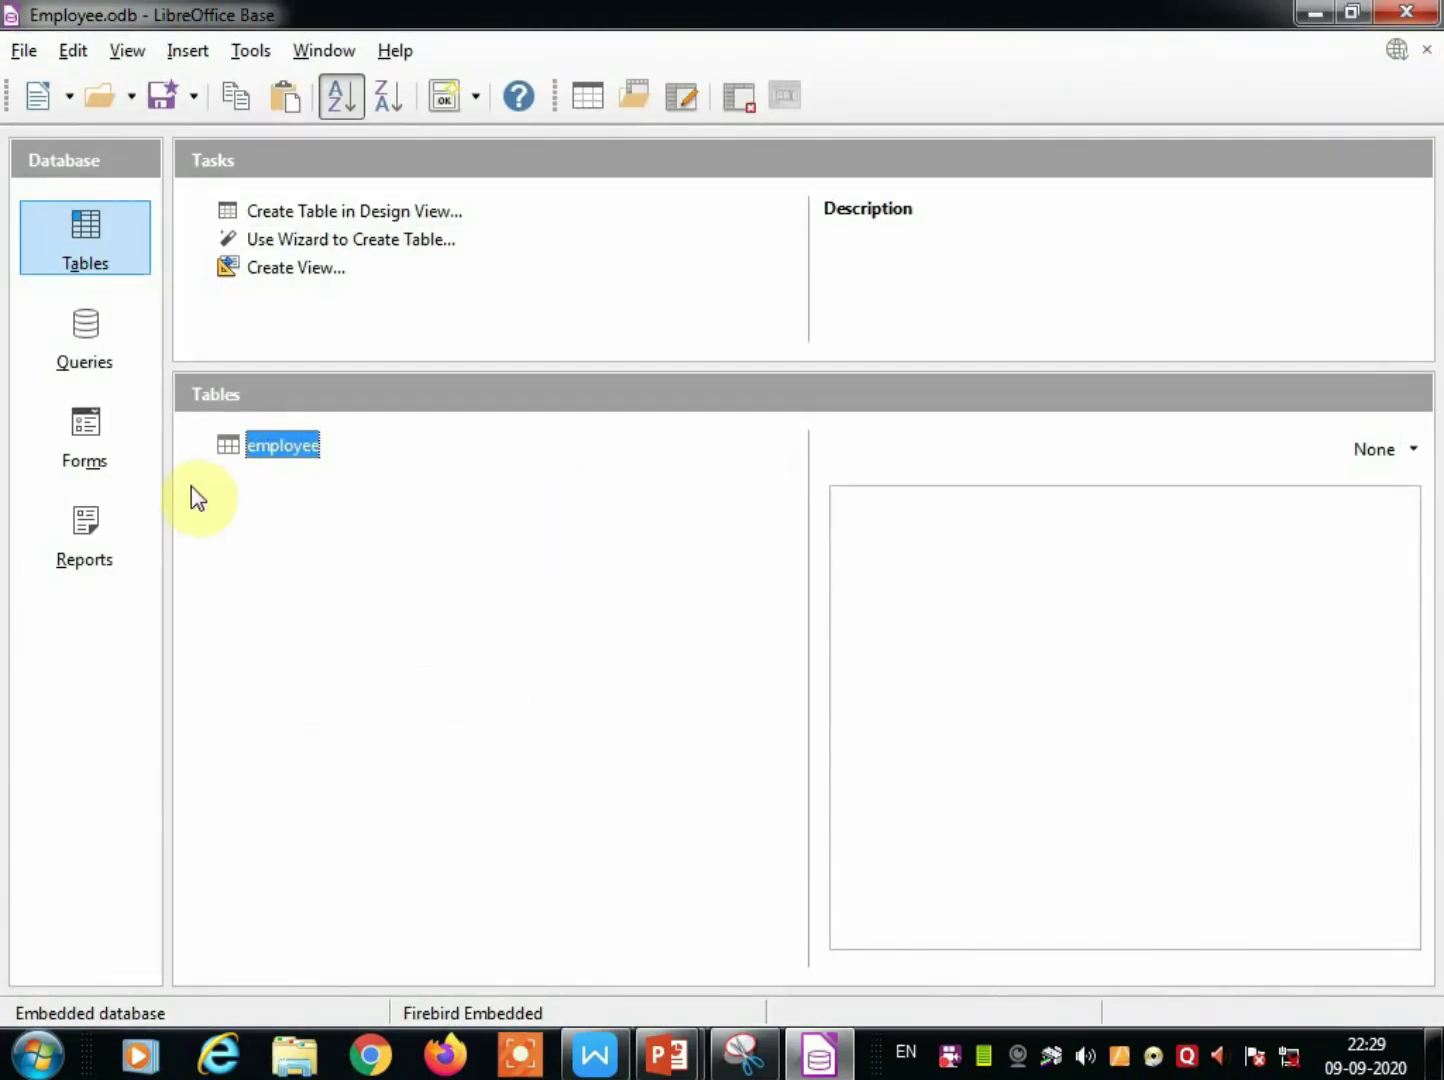
Switch Employee.odb to its Queries page.
click(100, 368)
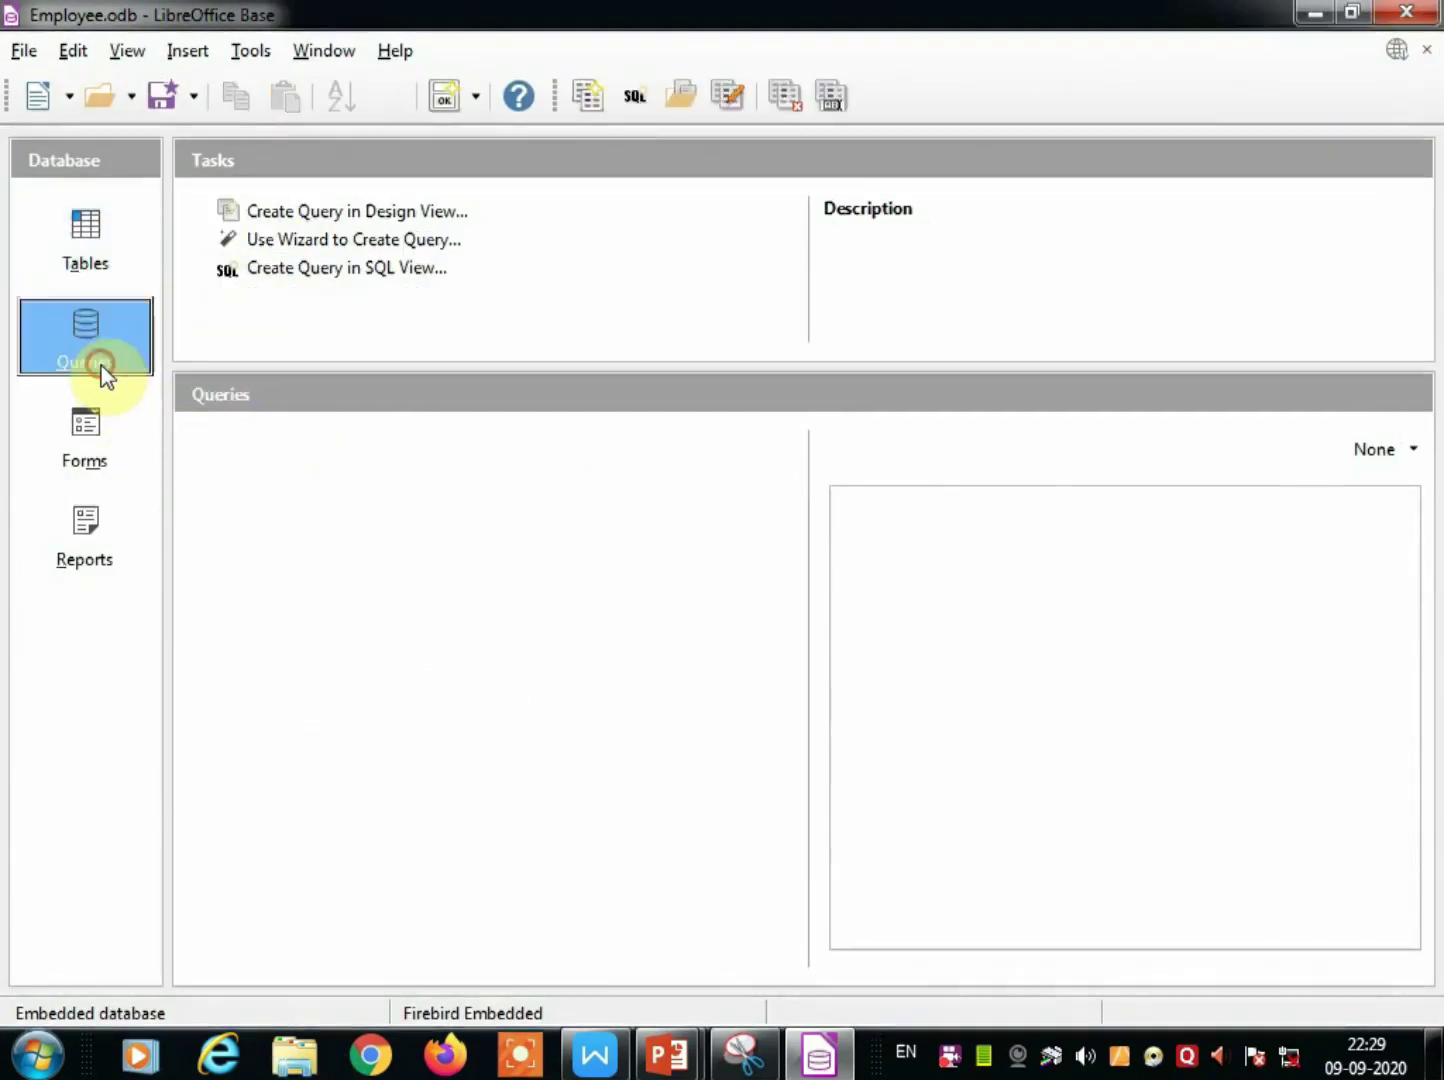
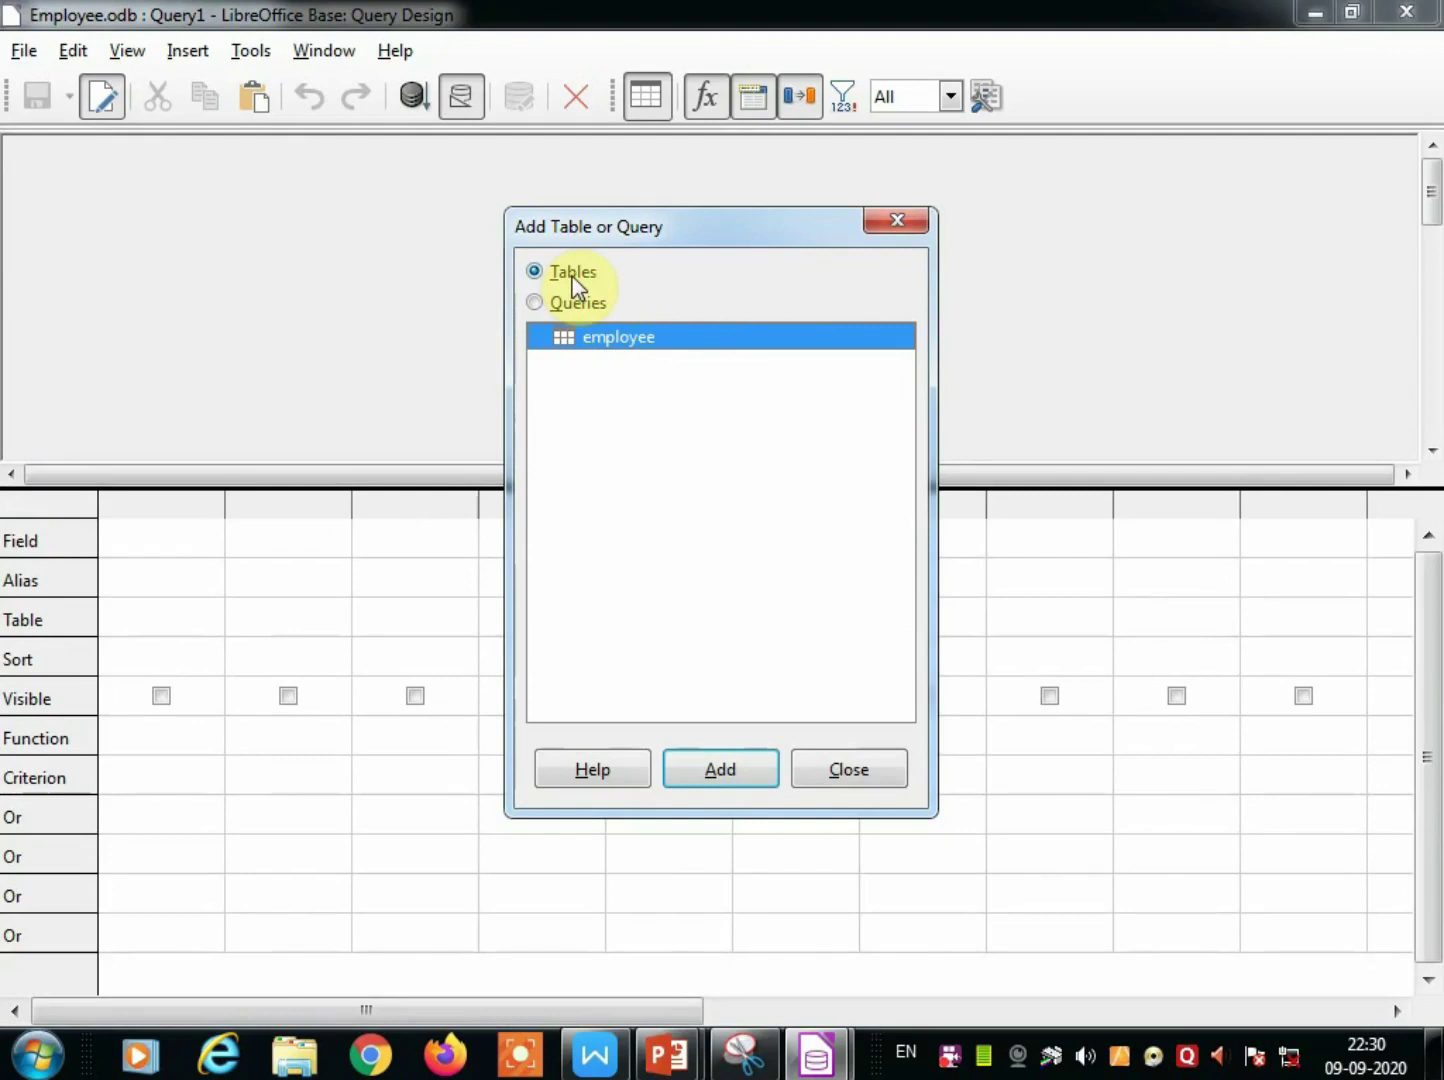
Add the employee table and put Empid, Empname, empdept, emplqual, empjoindate and empsalary in the grid.
click(716, 768)
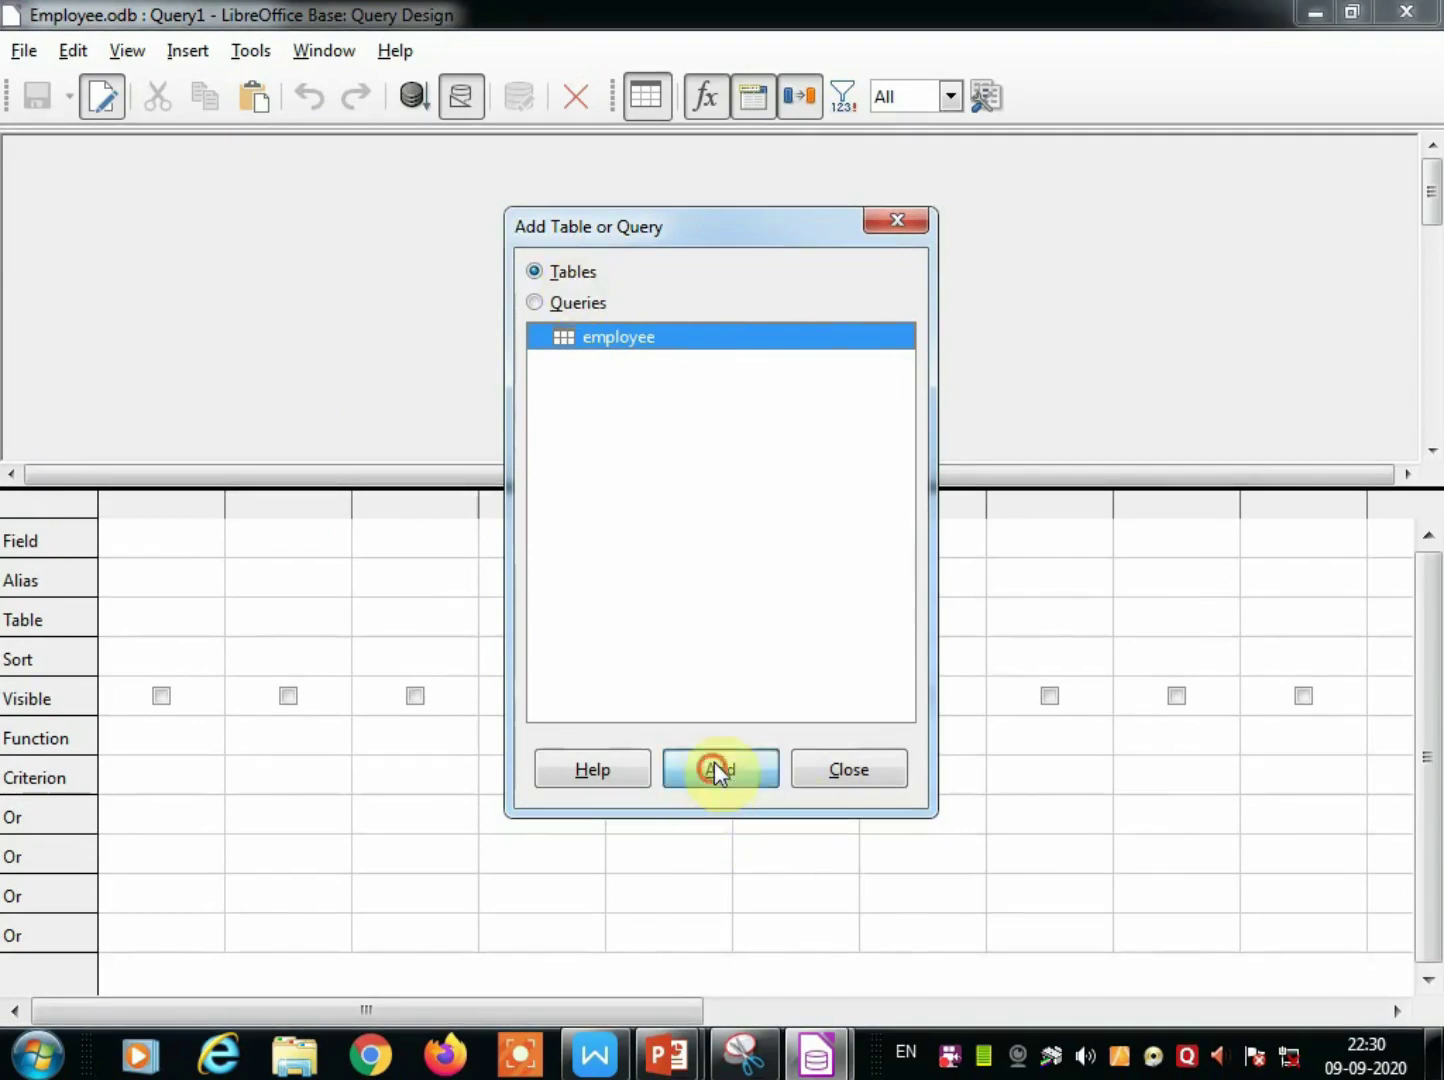
click(849, 772)
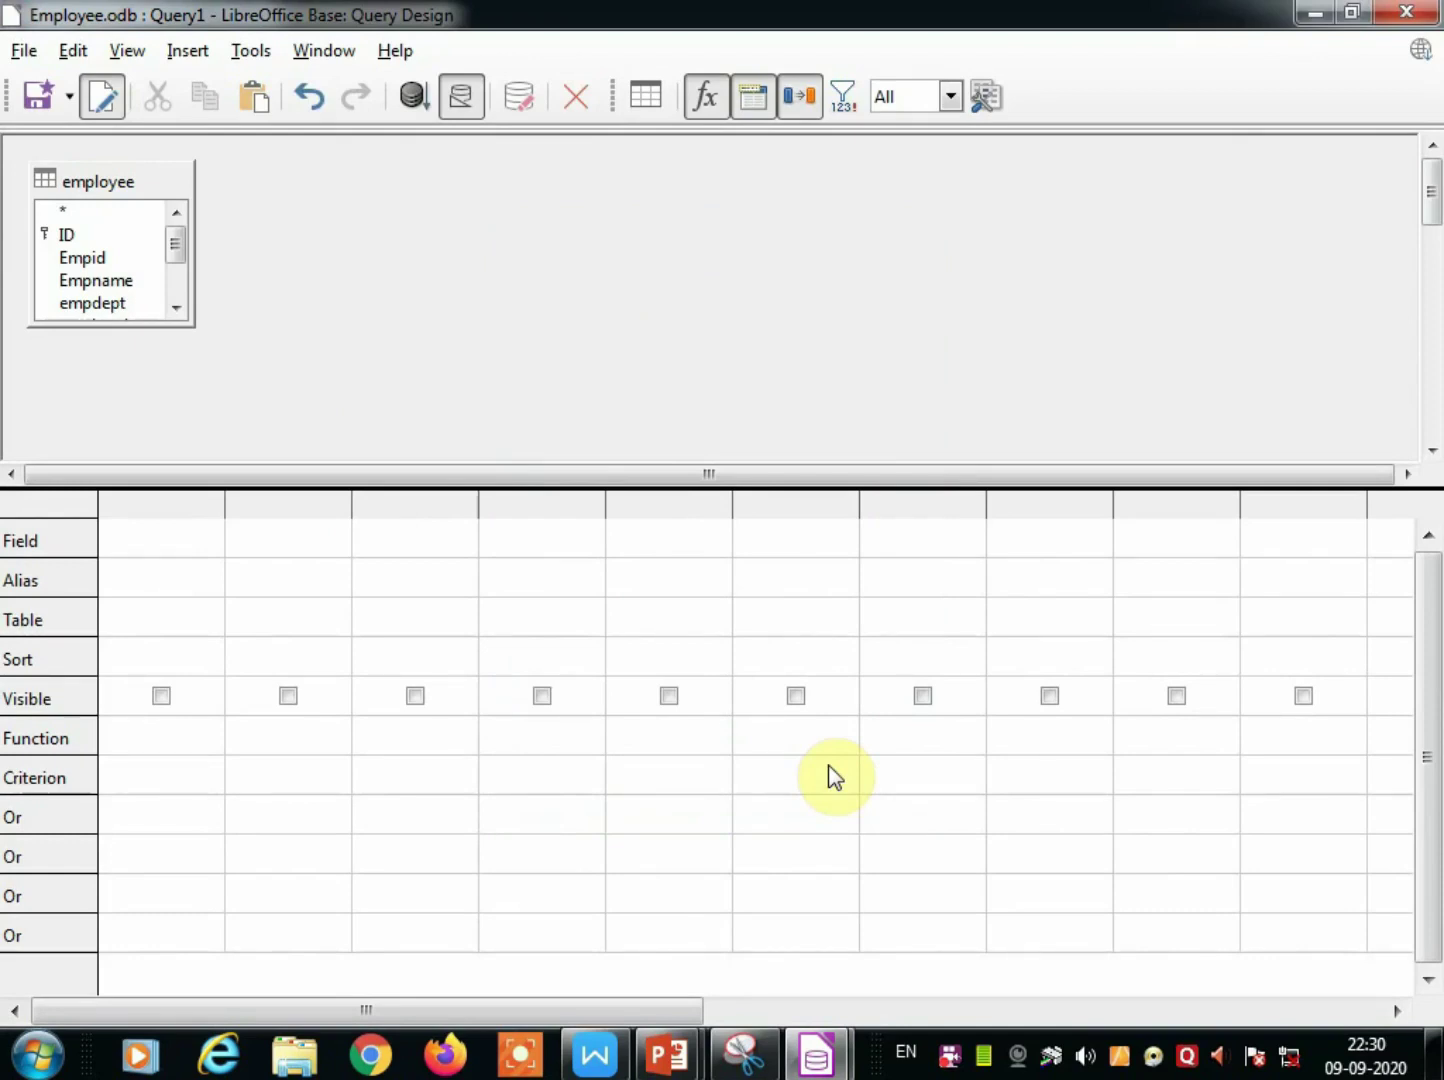
double_click(64, 259)
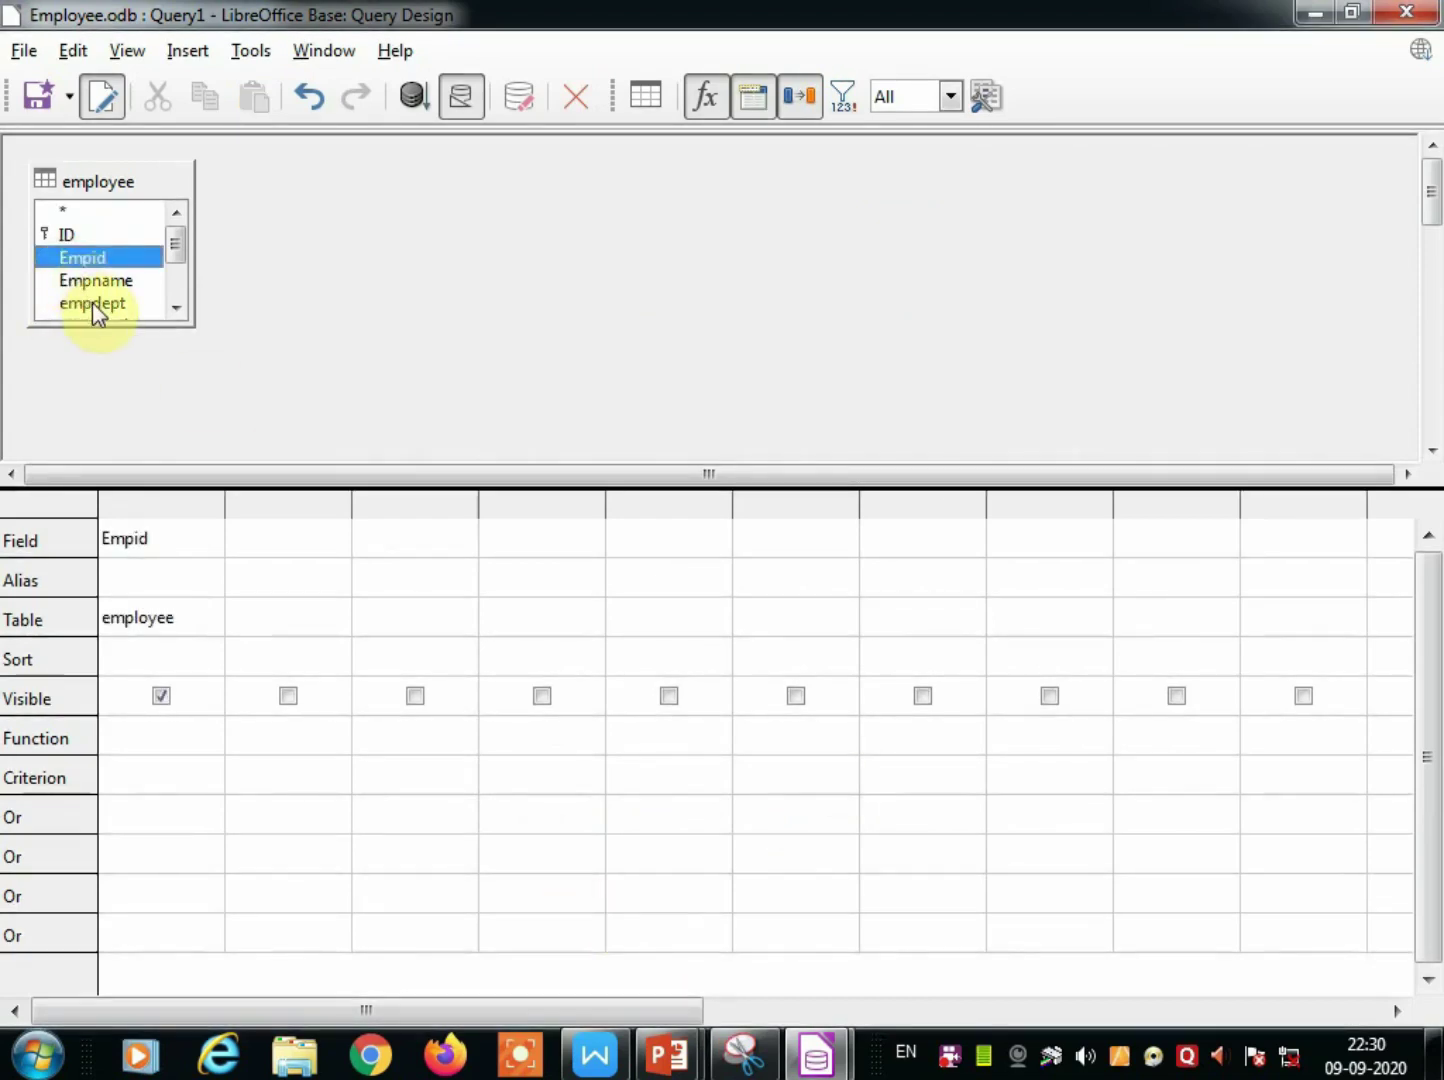
double_click(106, 287)
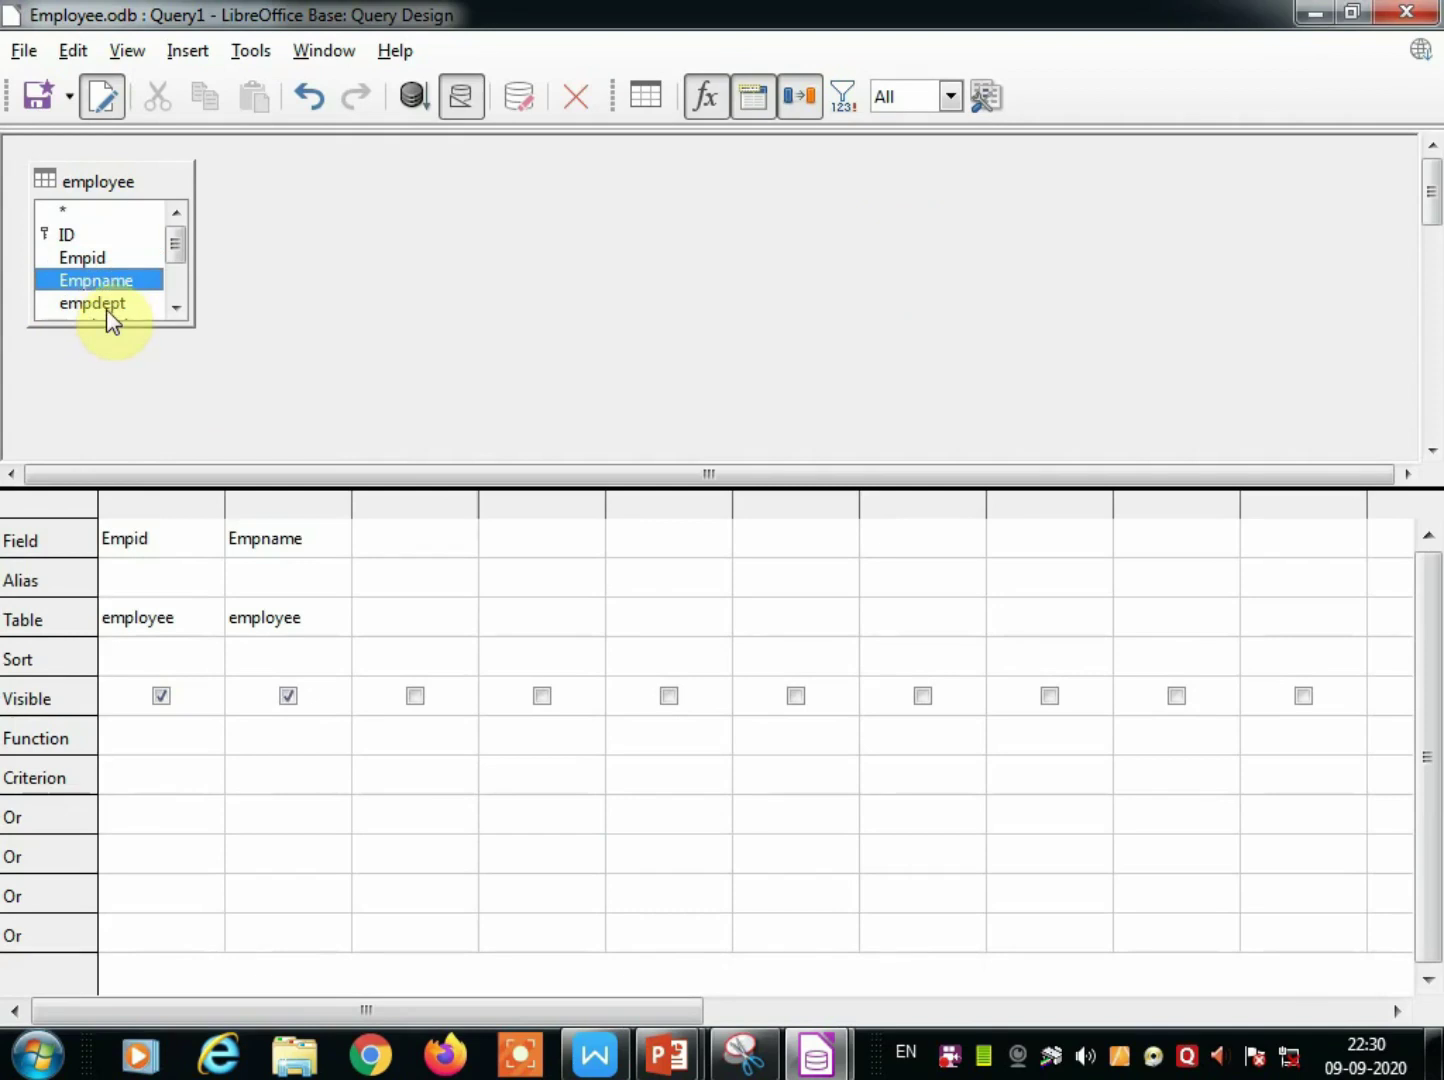
double_click(106, 304)
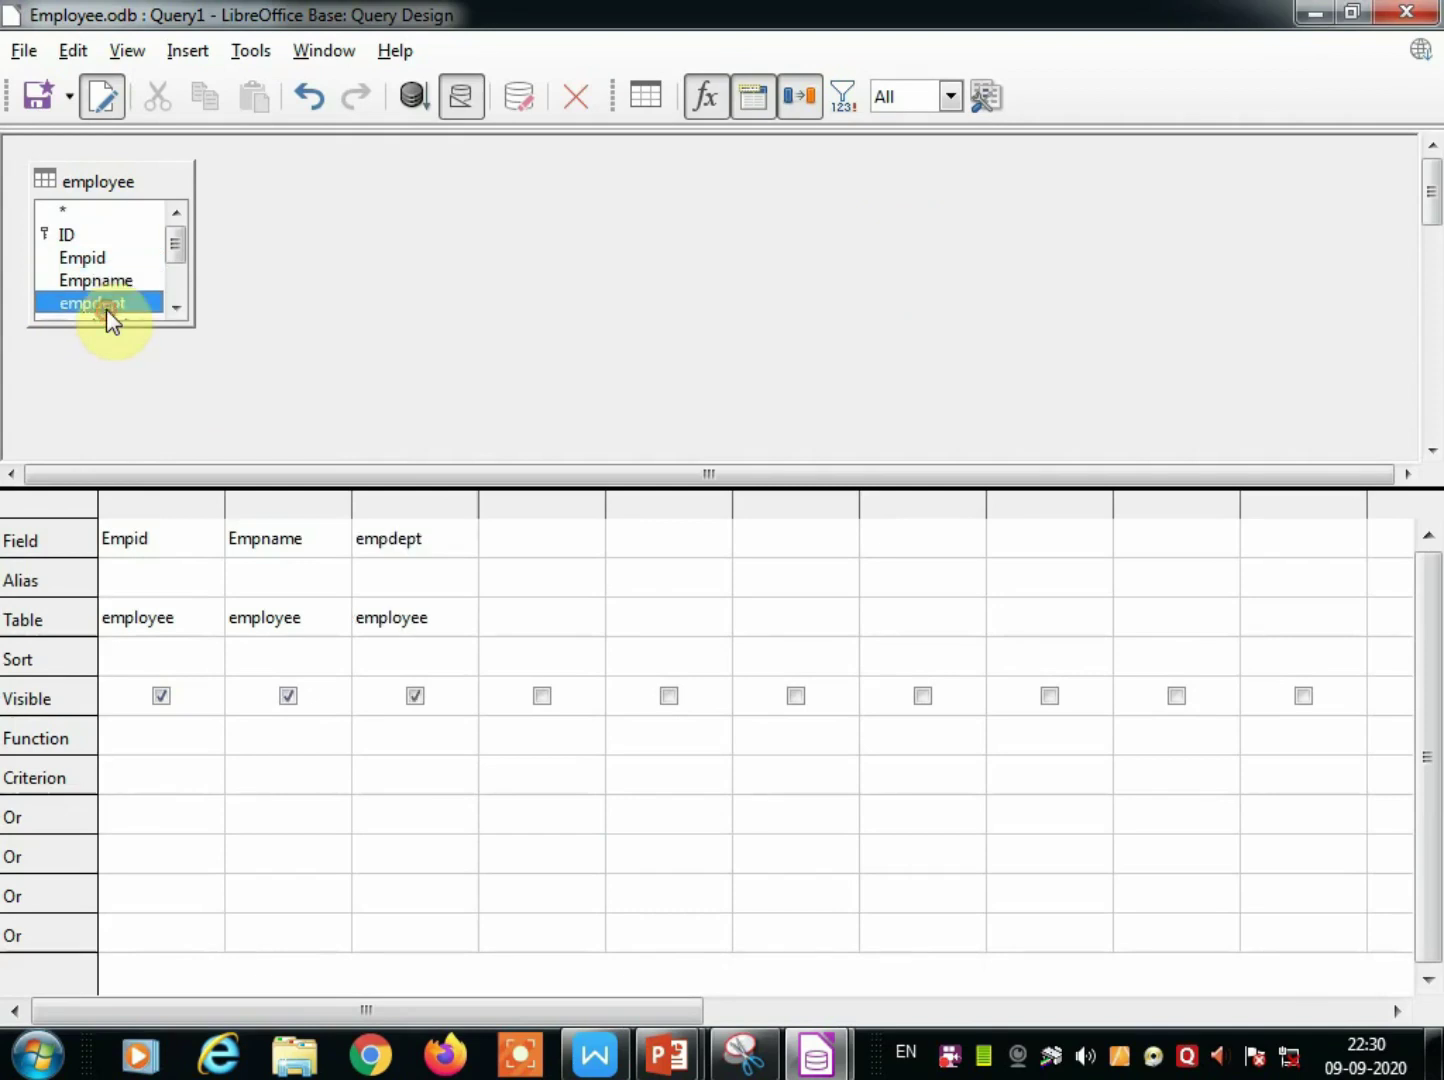
click(178, 309)
click(178, 309)
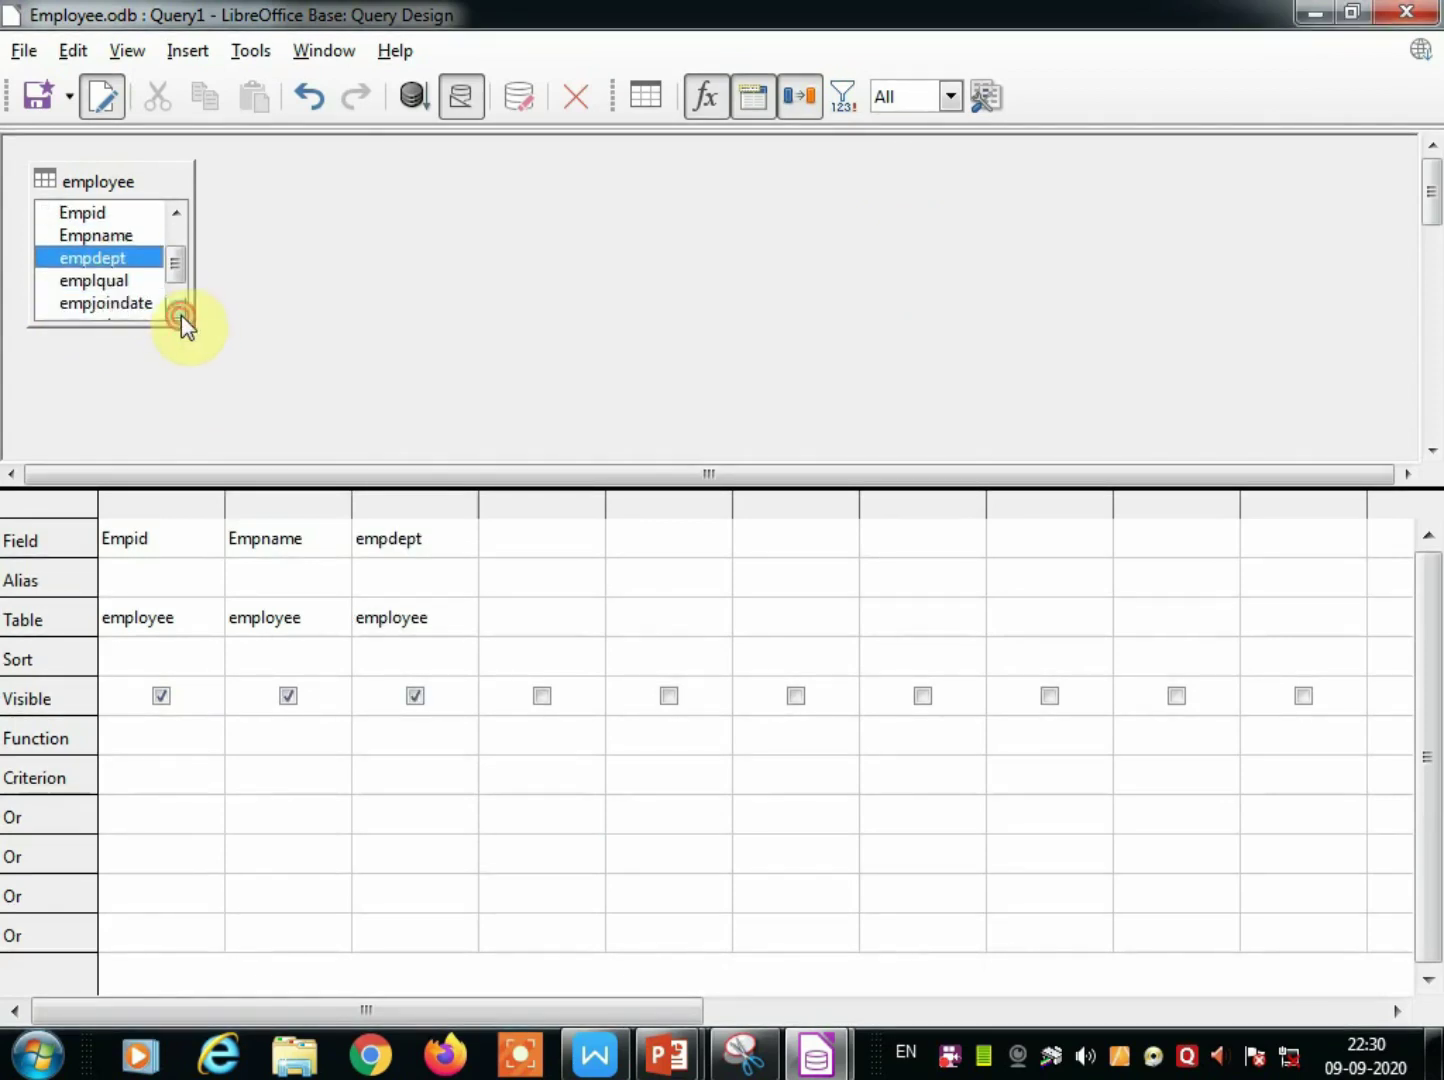
double_click(109, 285)
double_click(108, 304)
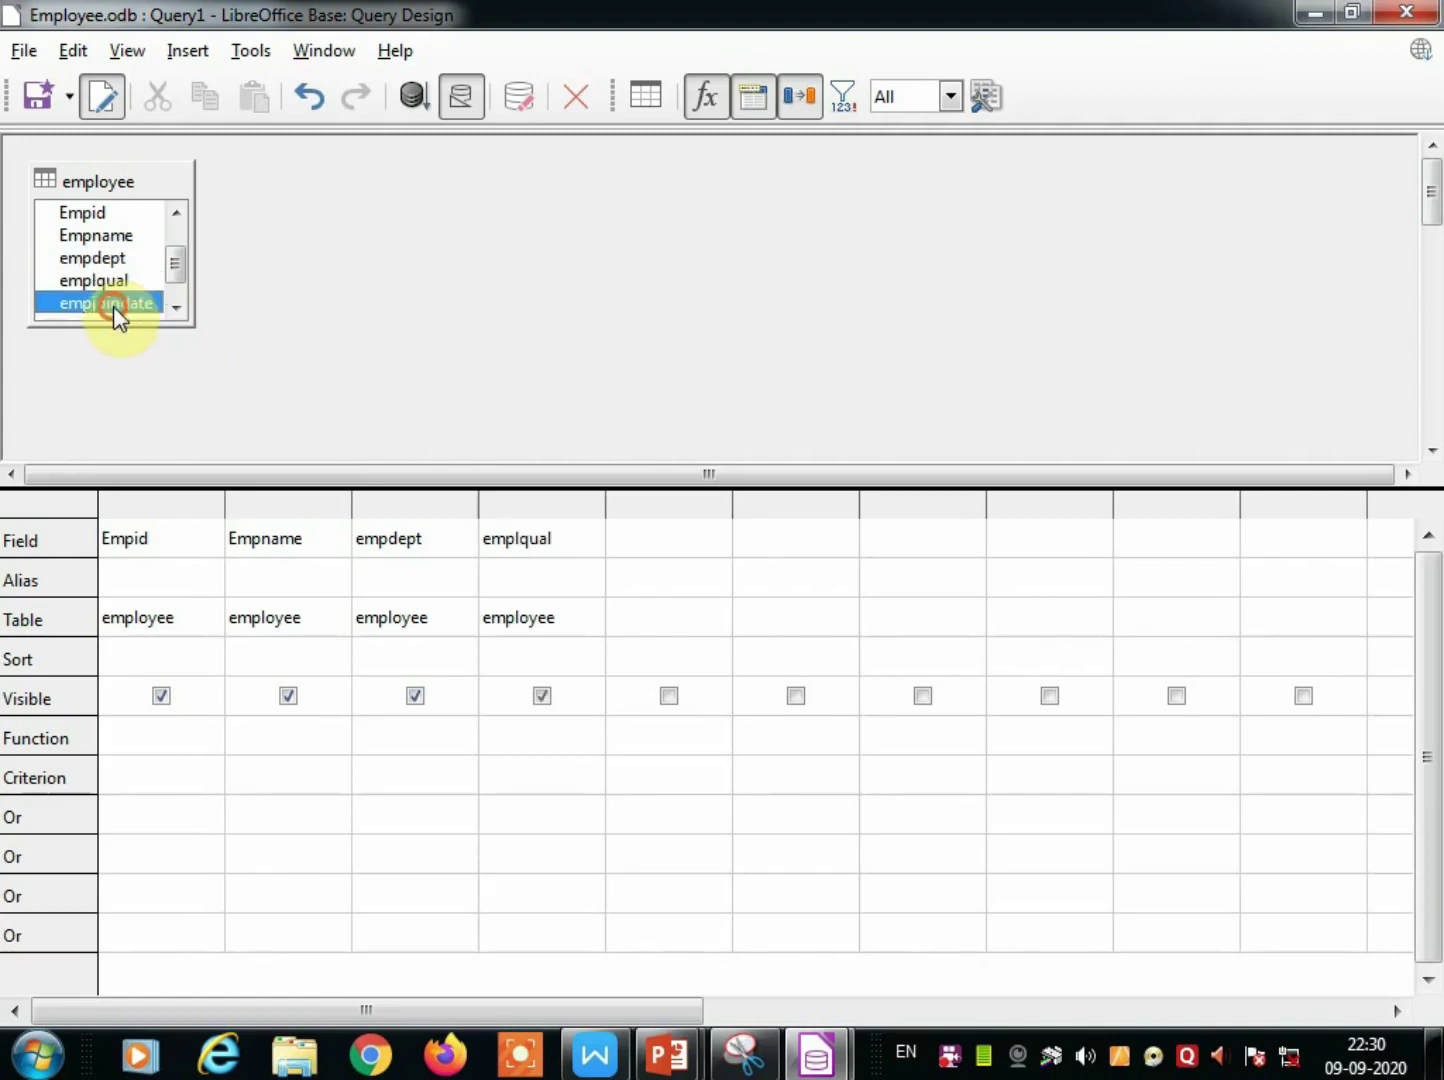
click(179, 309)
double_click(115, 304)
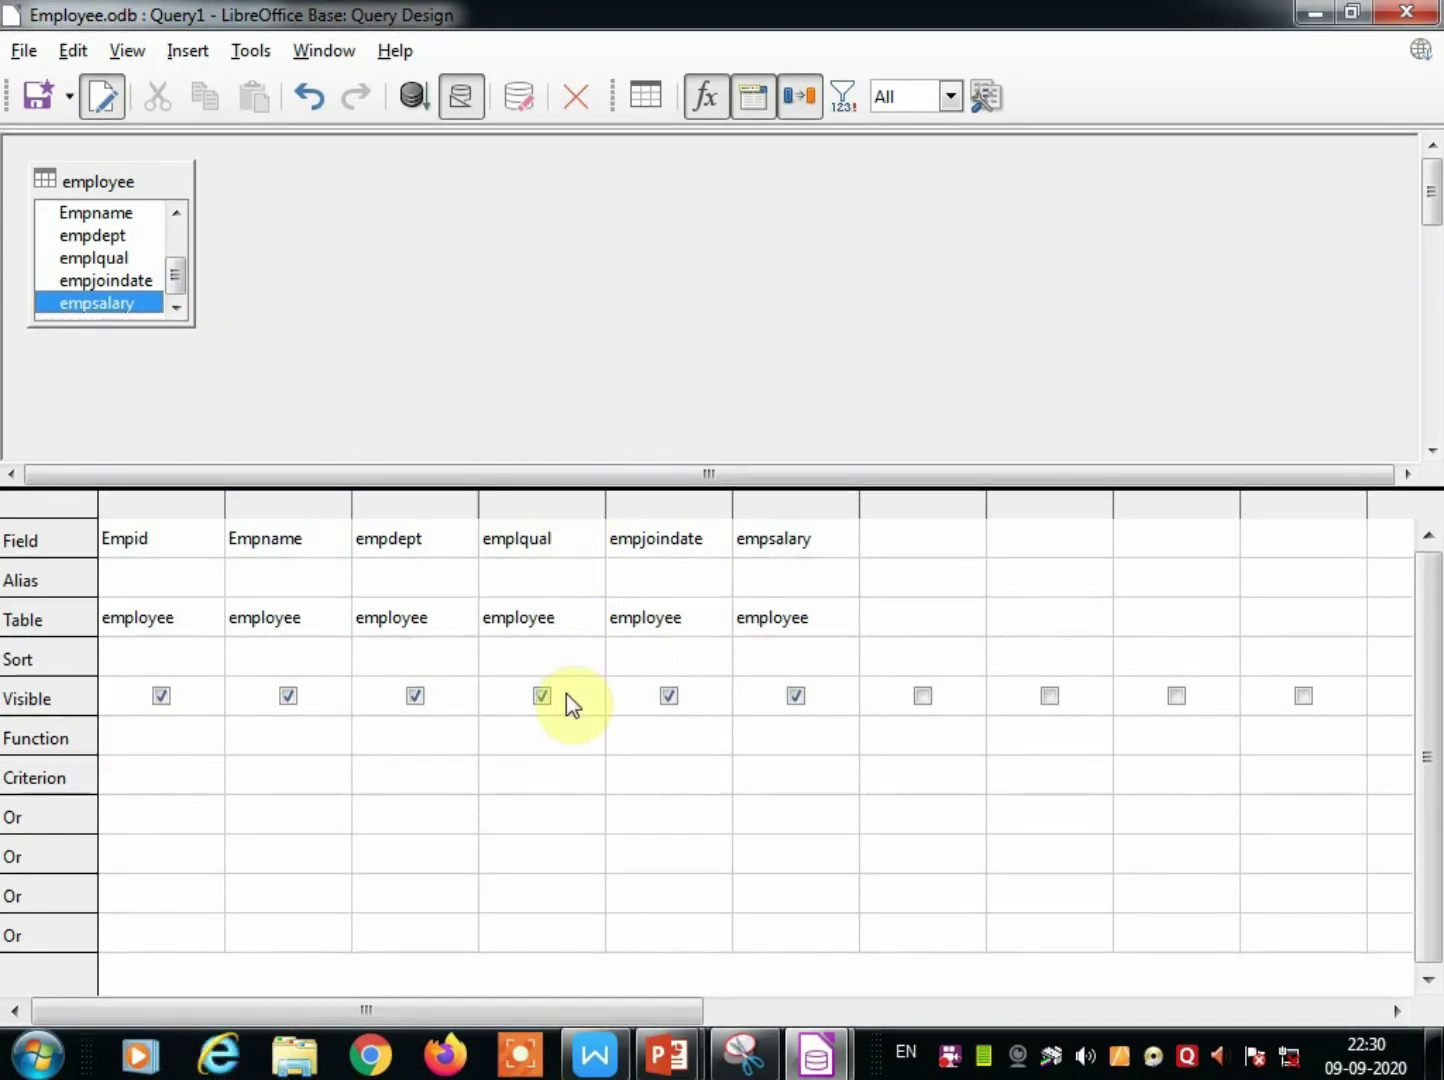
Filter emplqual to MBA, run the query to get one record, and begin saving it.
click(510, 777)
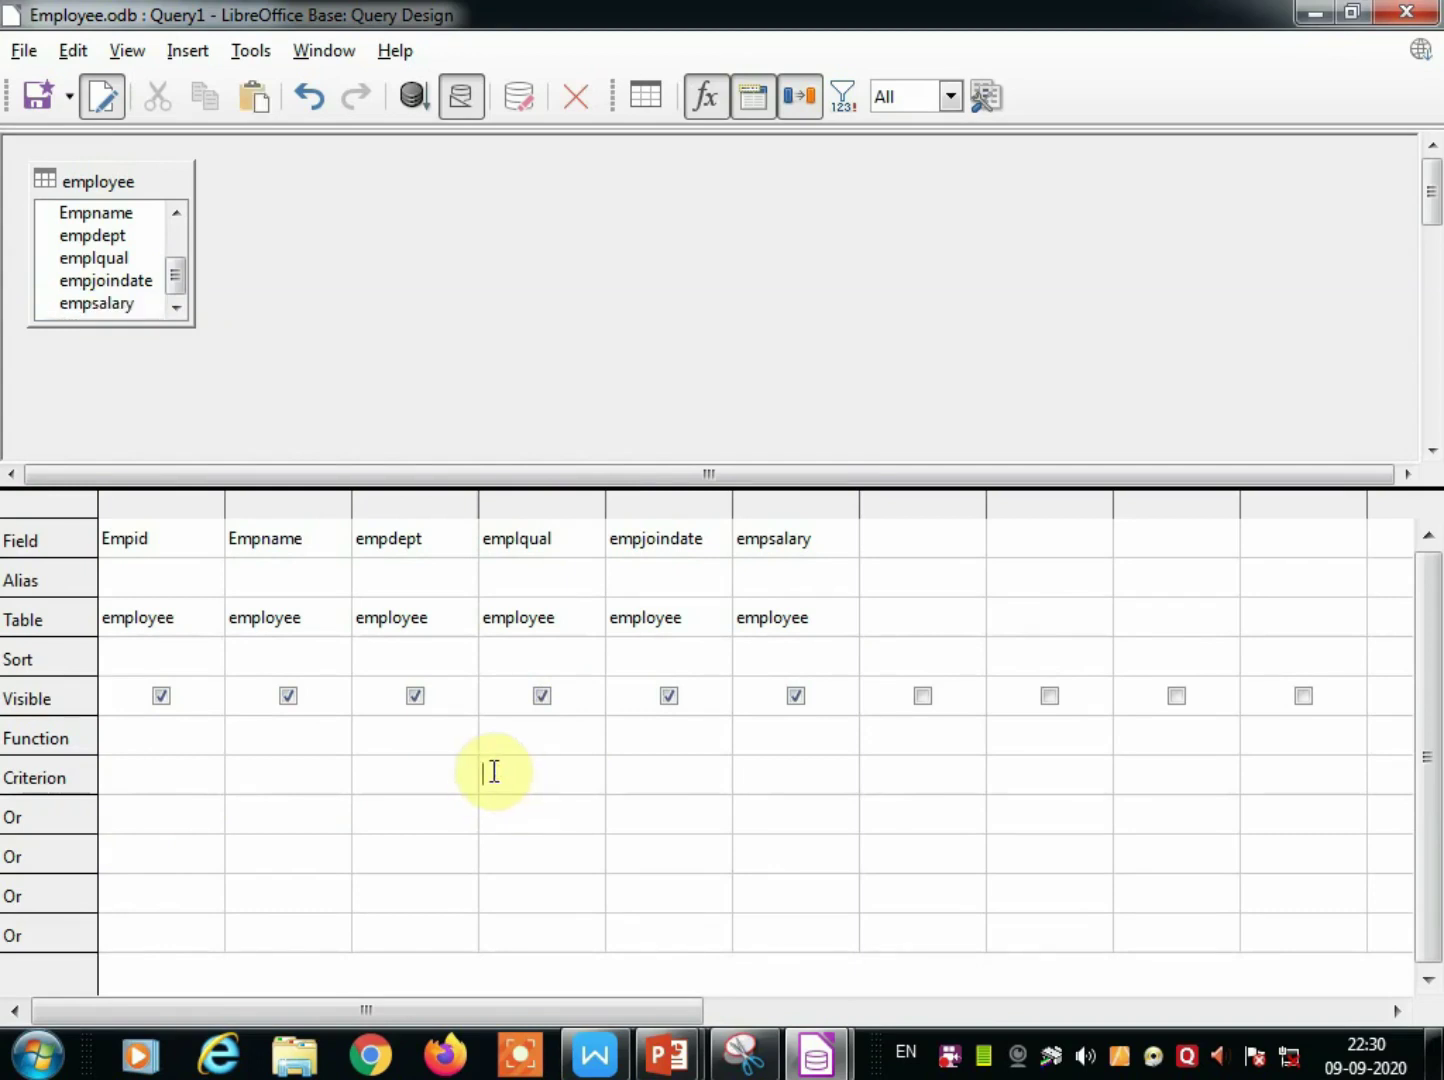
text(MBA)
click(412, 96)
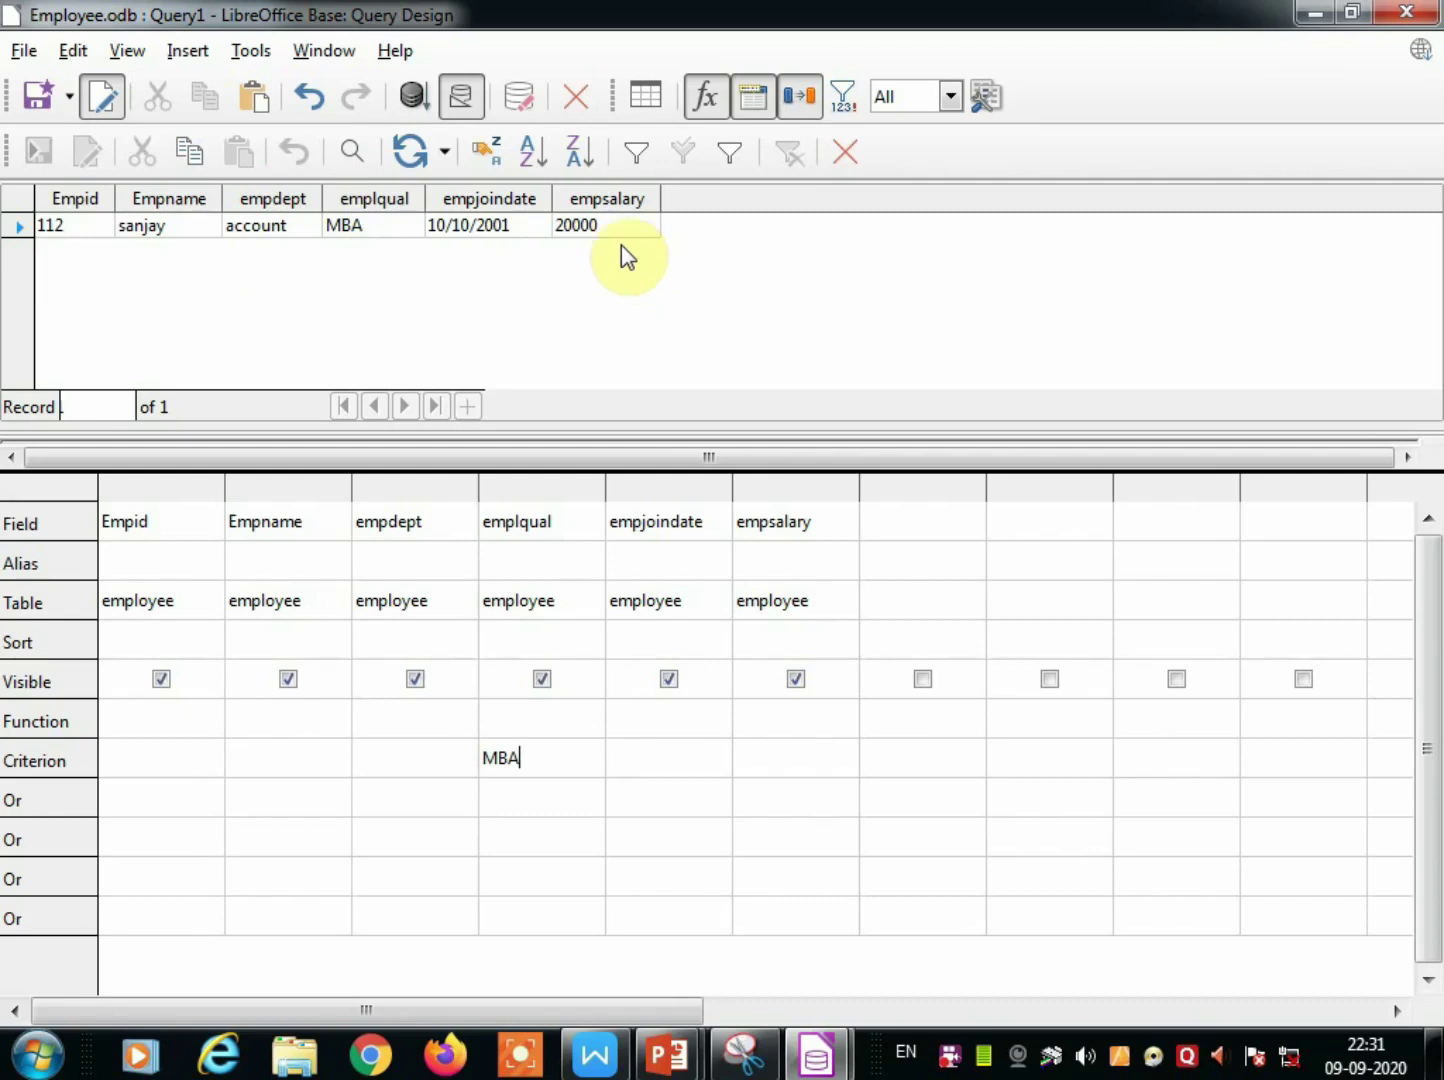
click(39, 101)
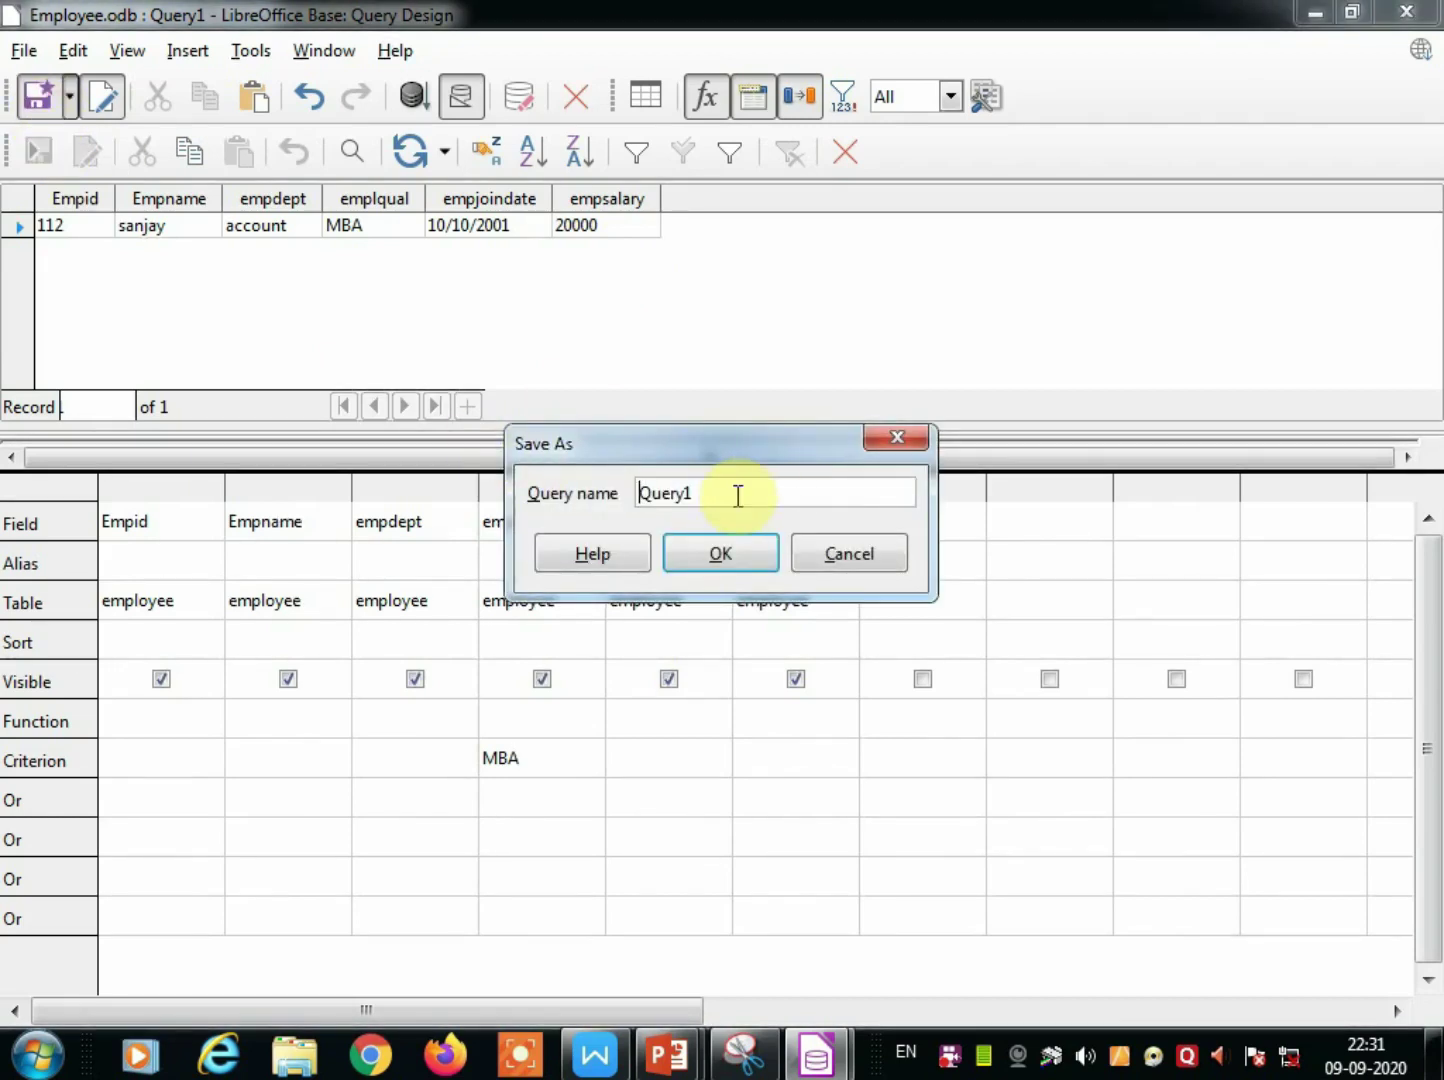
Save the query as 'Qualification MBA' and close its design window.
drag(736, 494, 631, 497)
text(Qualification MBA)
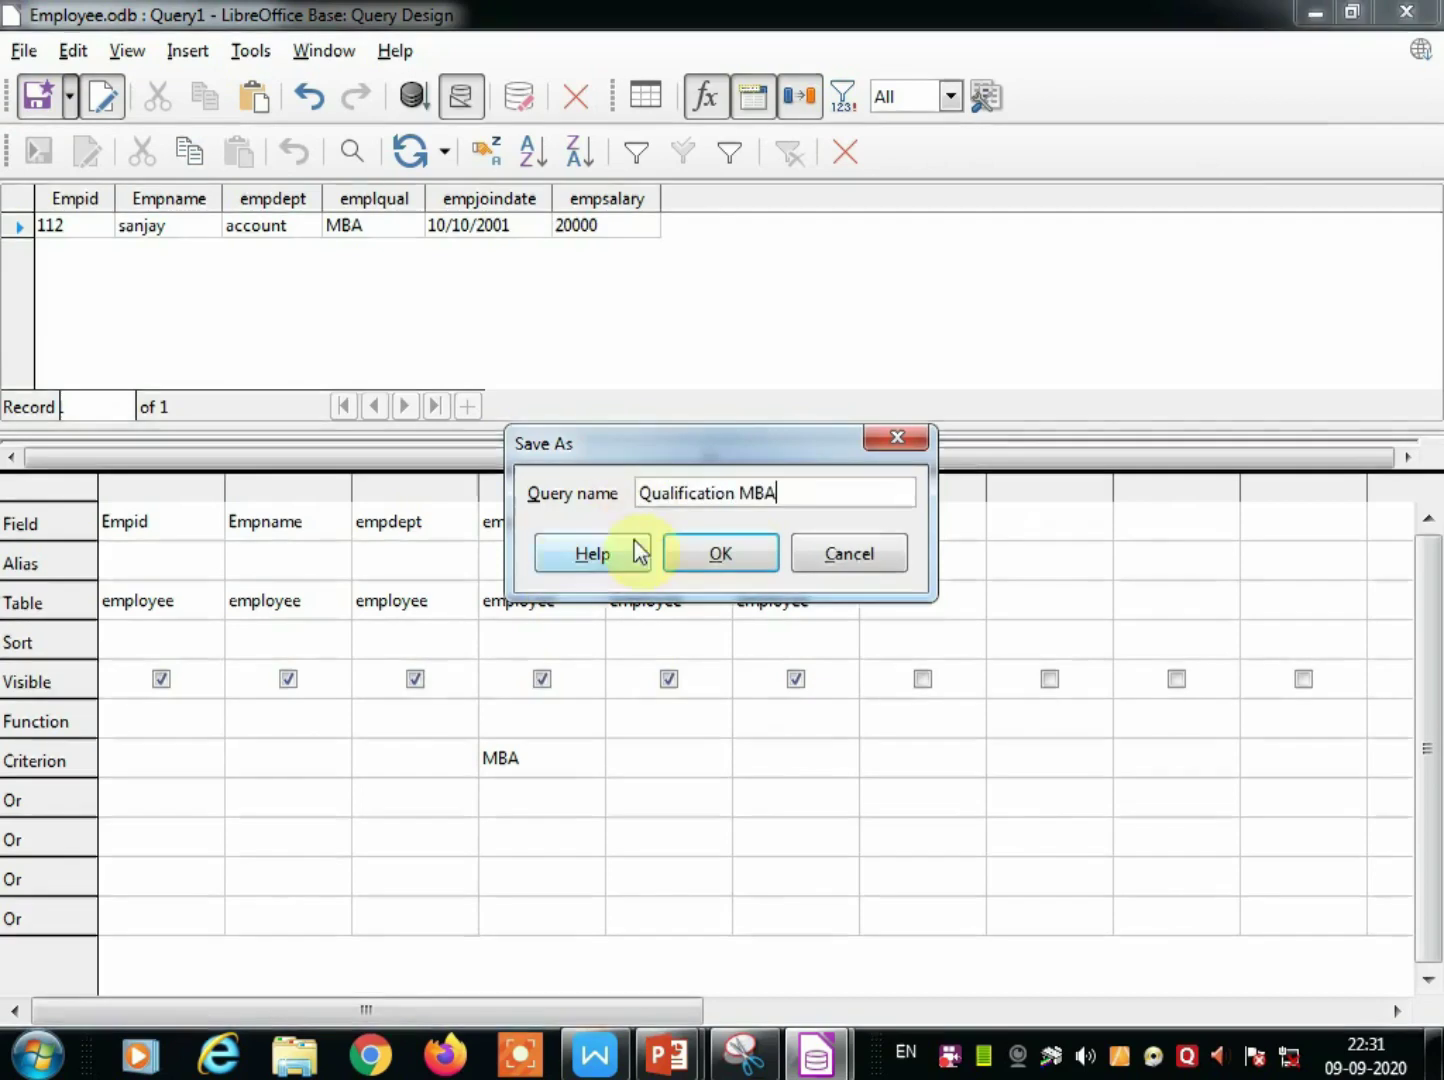
click(698, 560)
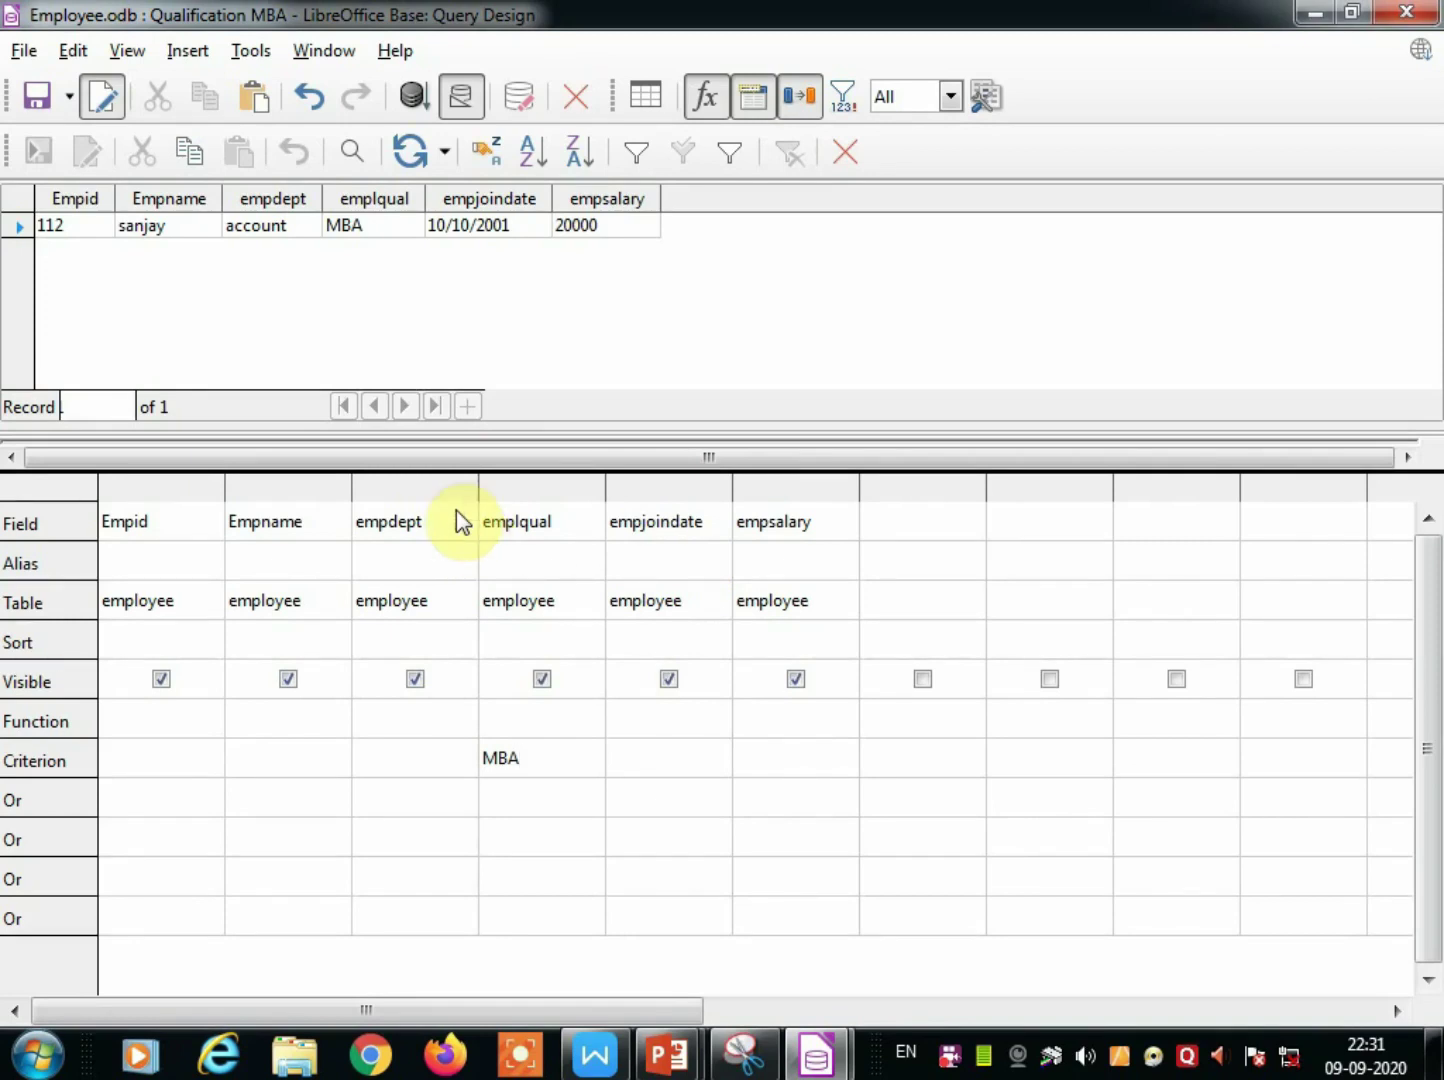
click(844, 152)
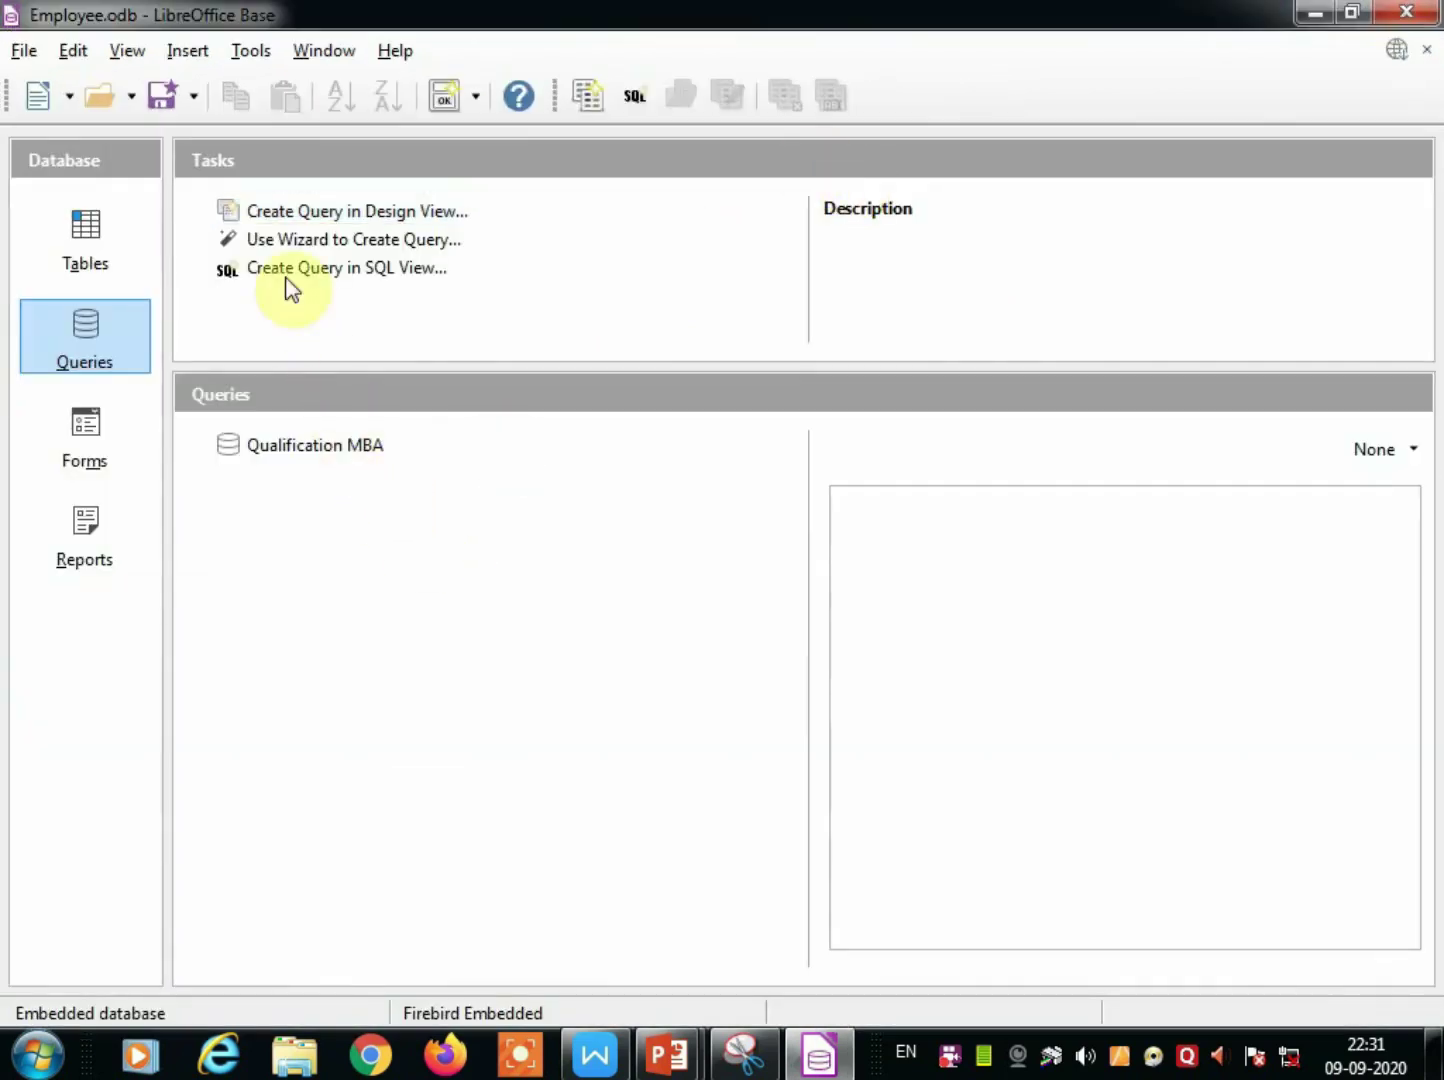
Start a new design-view query based on the employee table.
click(270, 214)
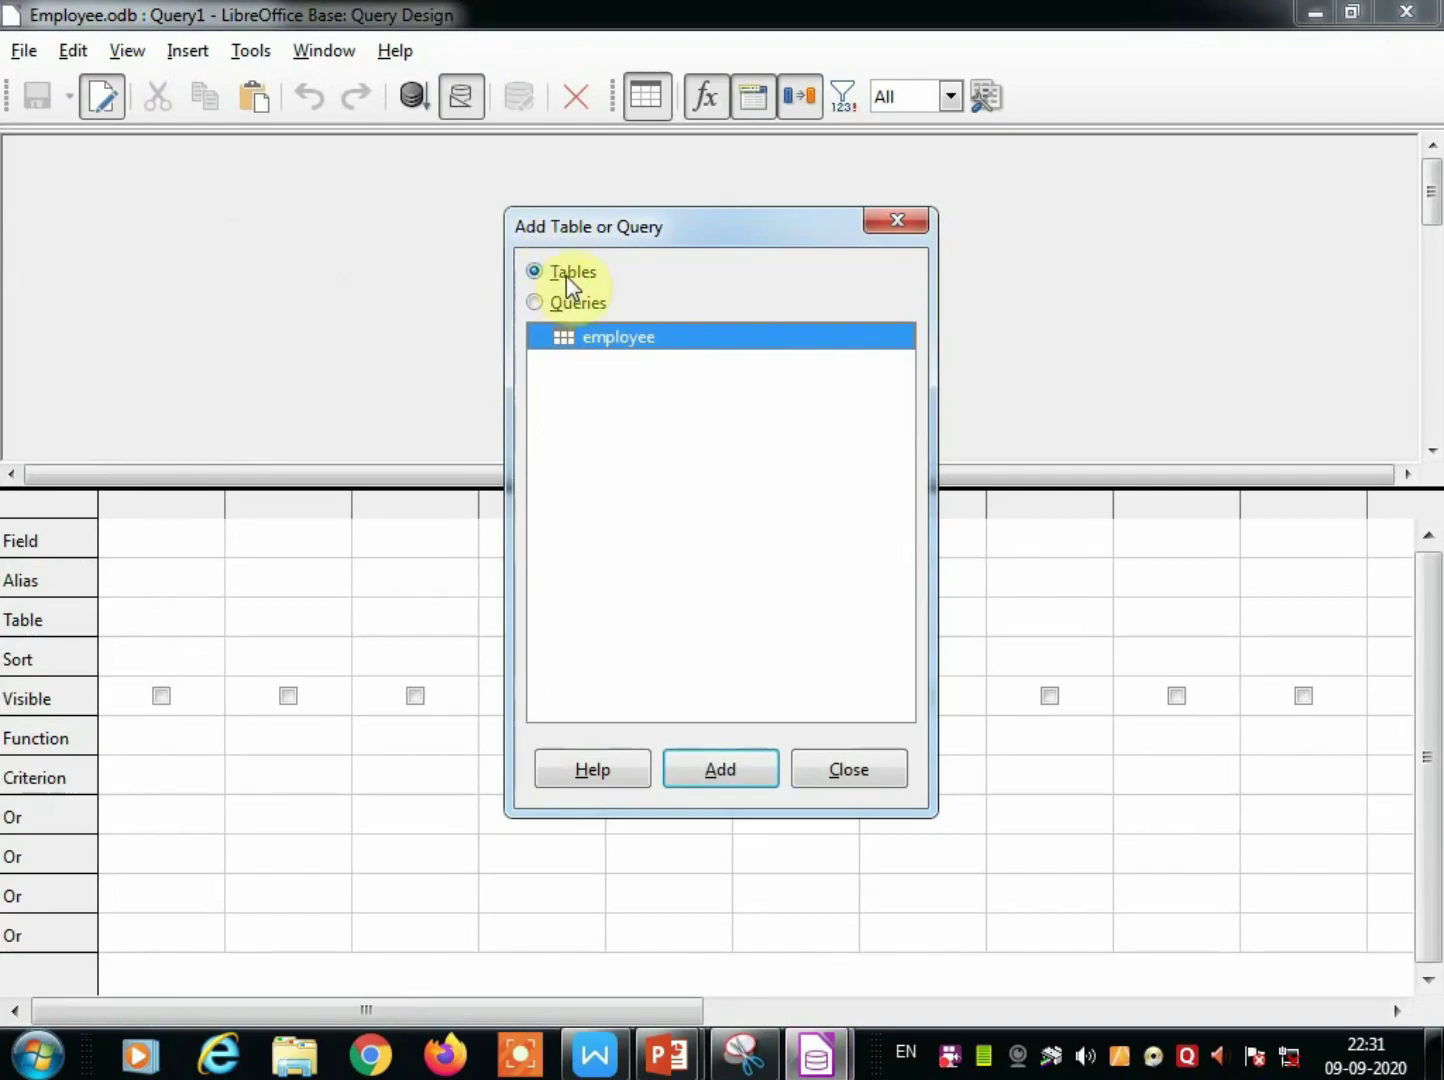
click(748, 778)
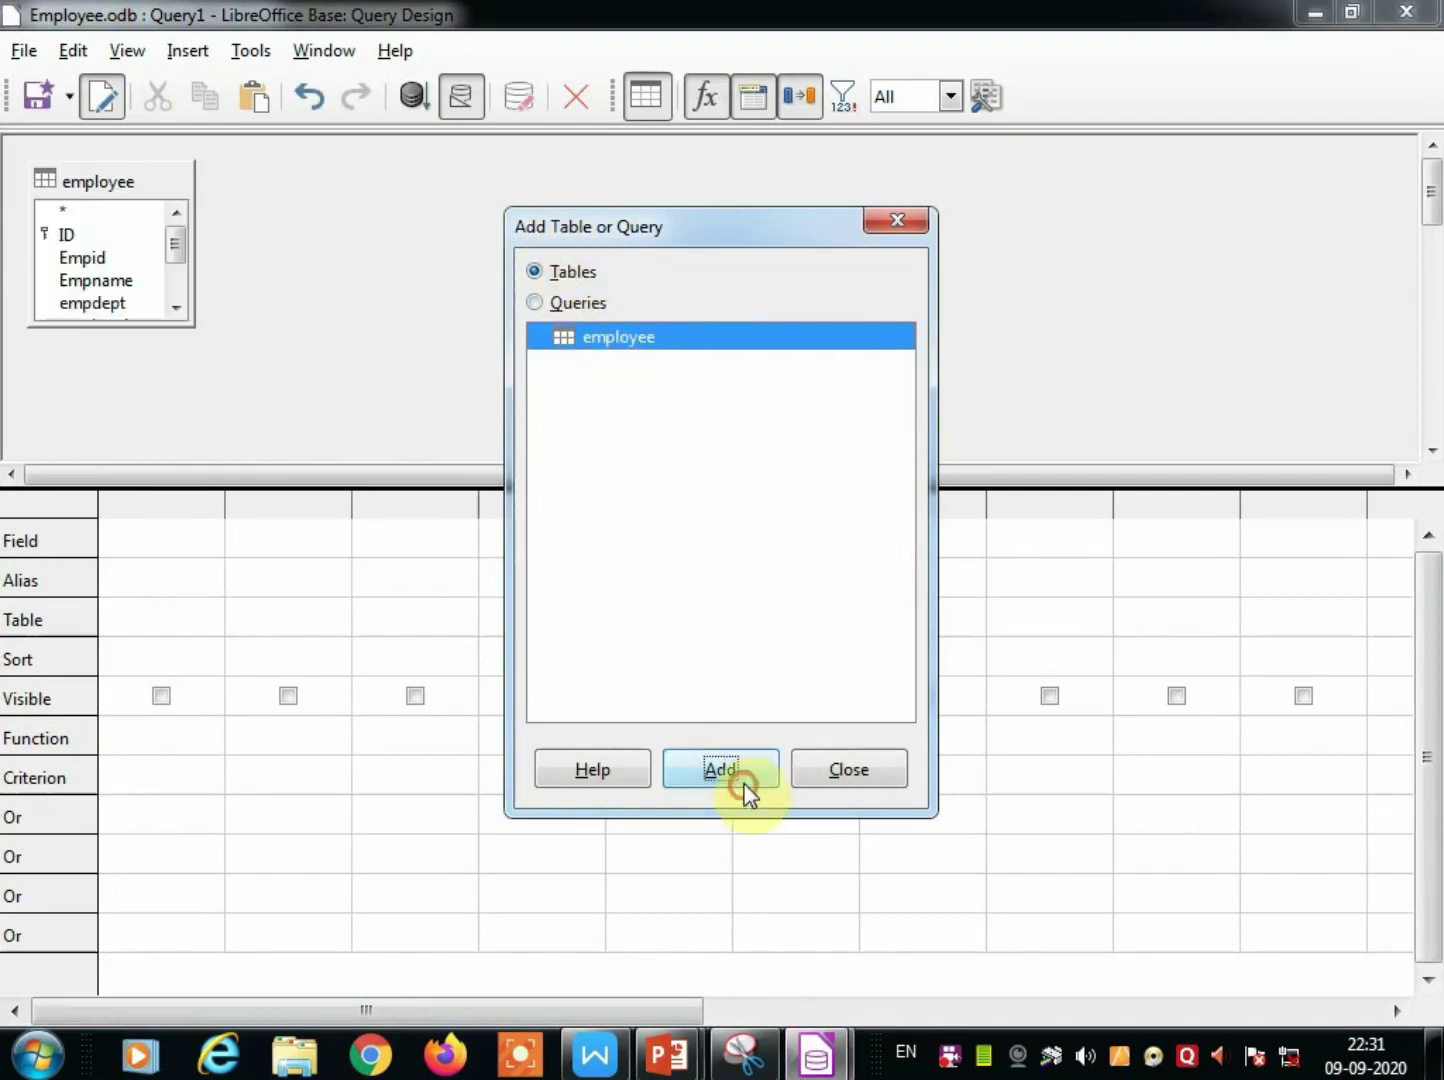
click(855, 778)
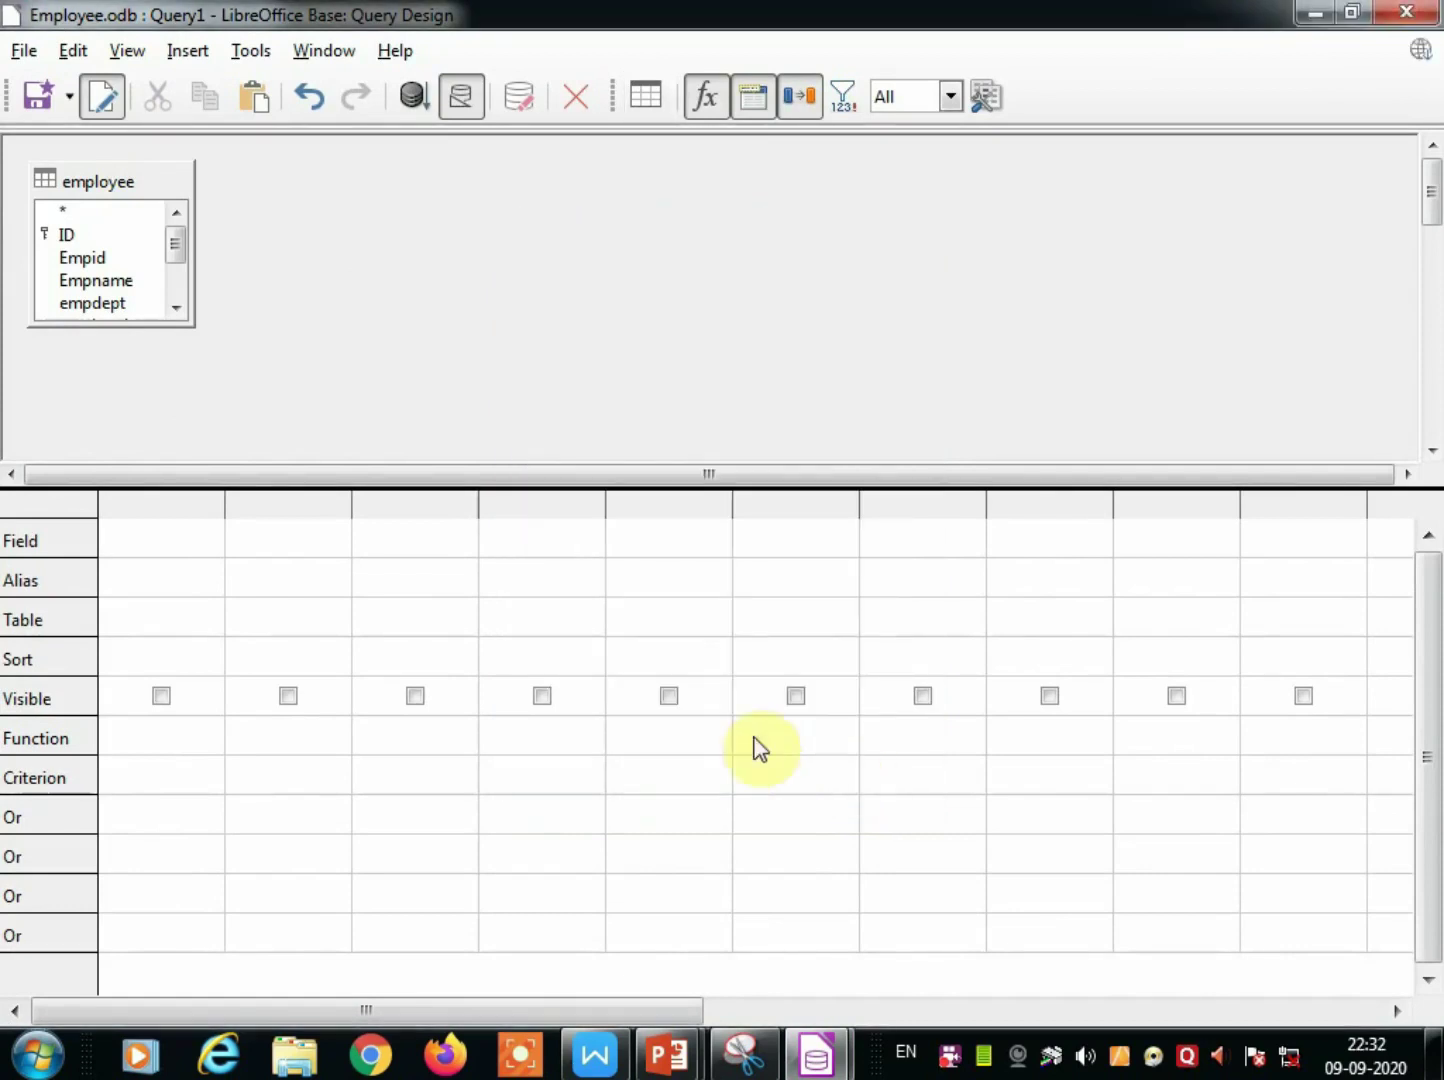
Add all six employee fields, Empid through empsalary, to the query grid.
double_click(86, 262)
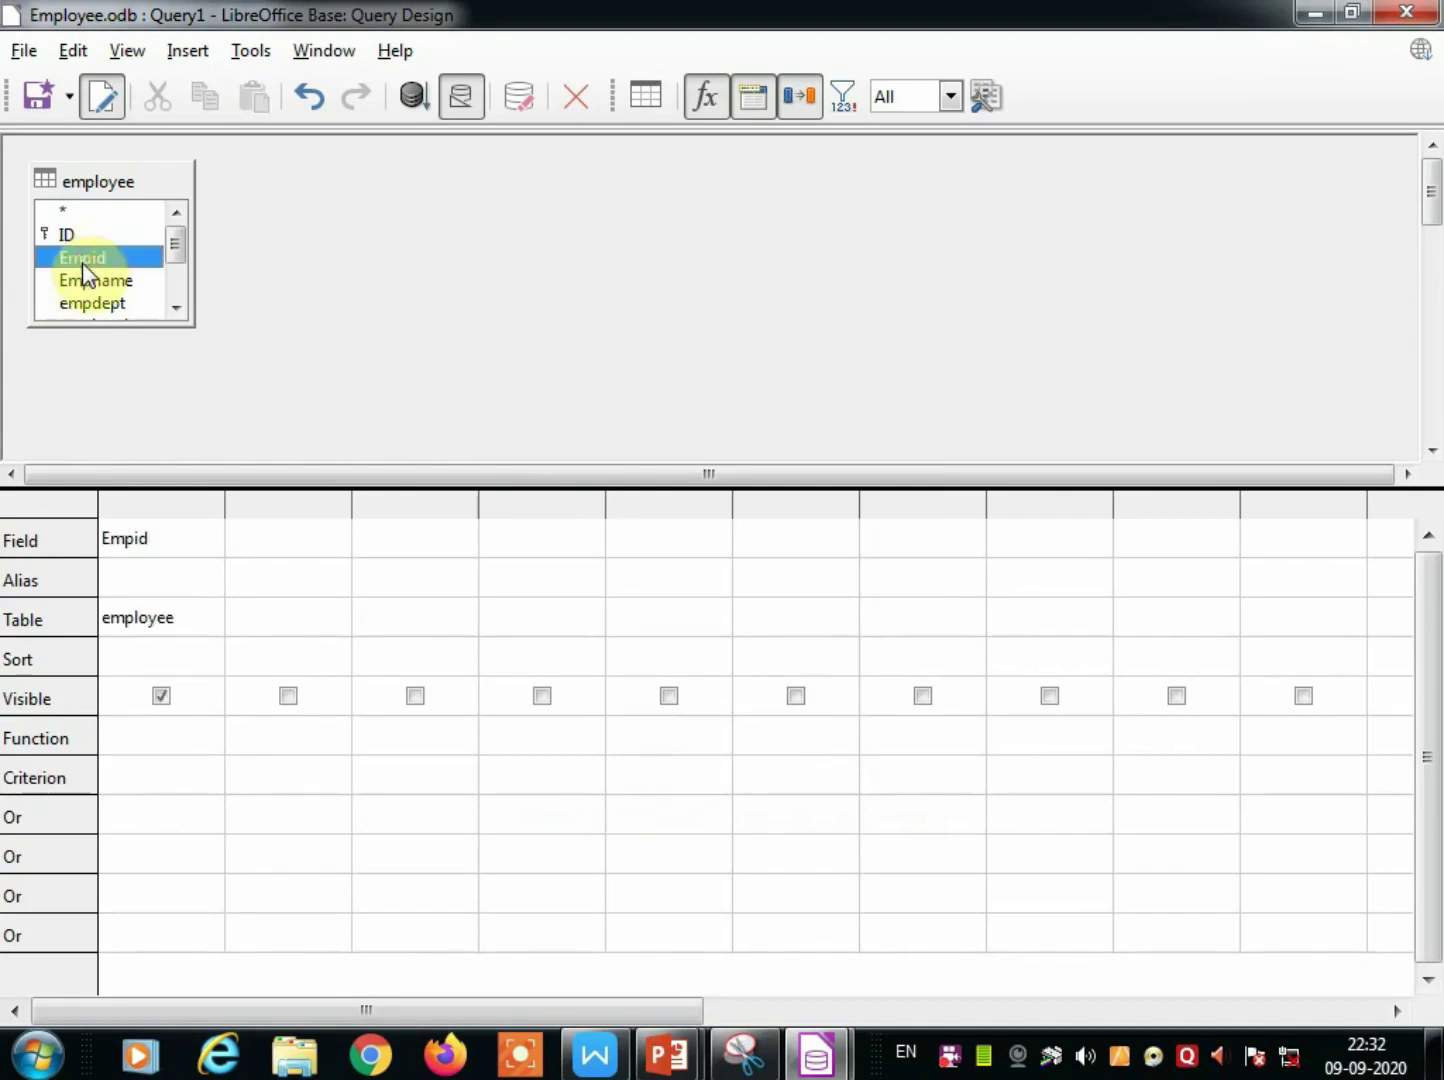
click(100, 283)
double_click(100, 283)
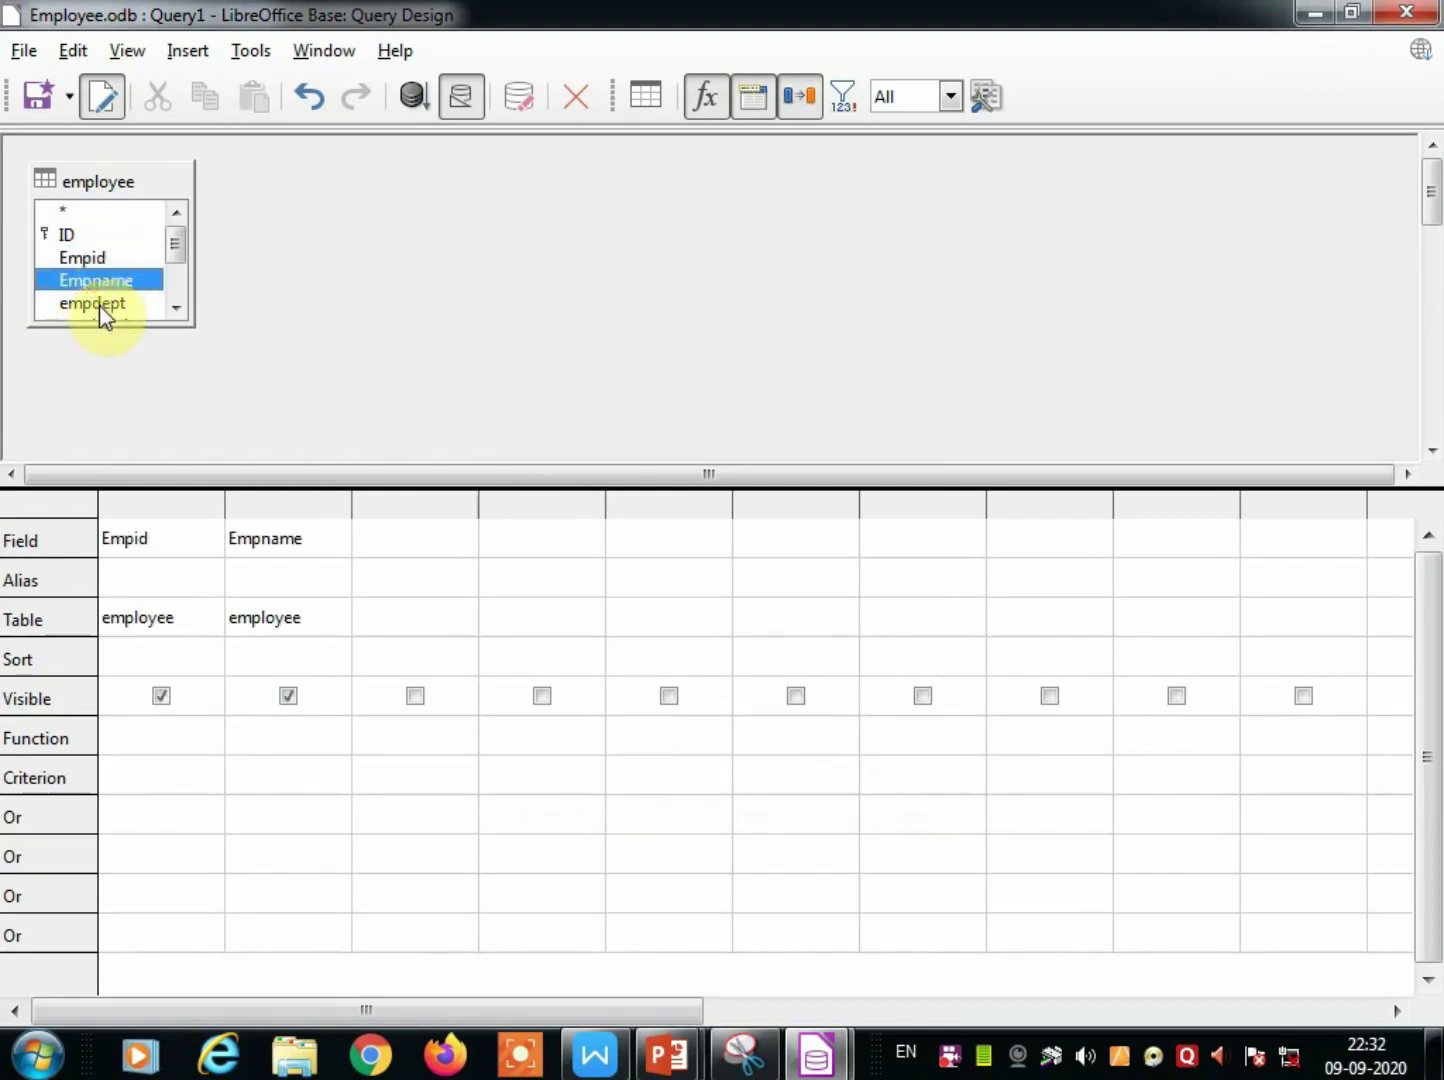
double_click(99, 304)
drag(181, 246, 178, 276)
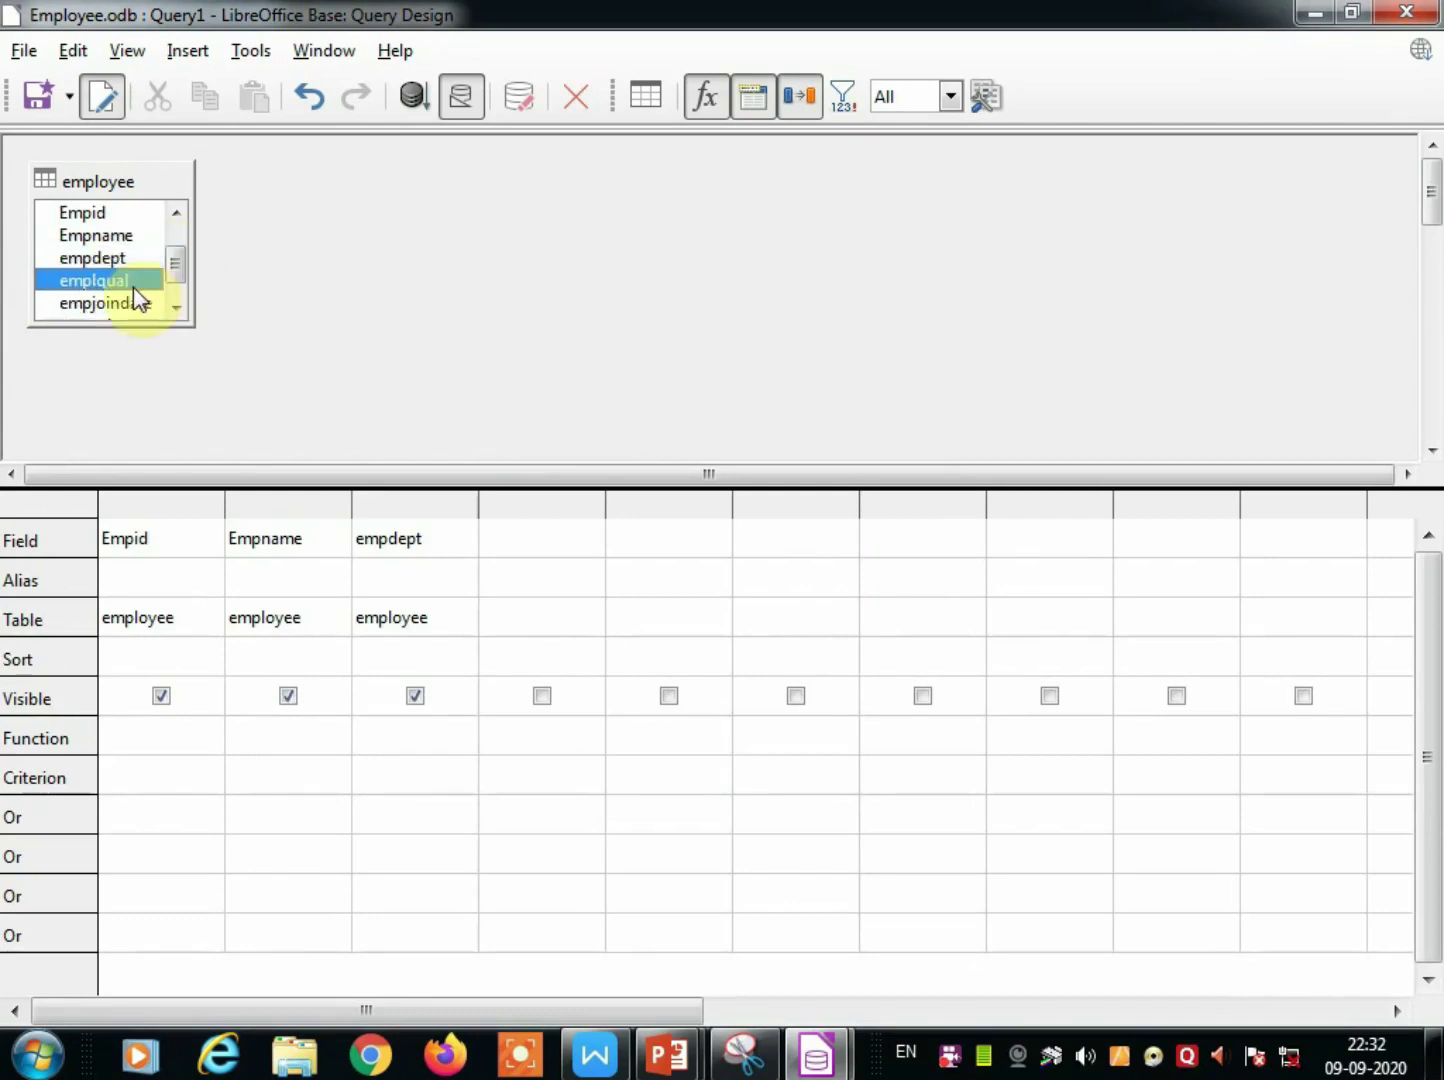
double_click(133, 282)
double_click(135, 303)
drag(177, 280, 181, 303)
double_click(137, 302)
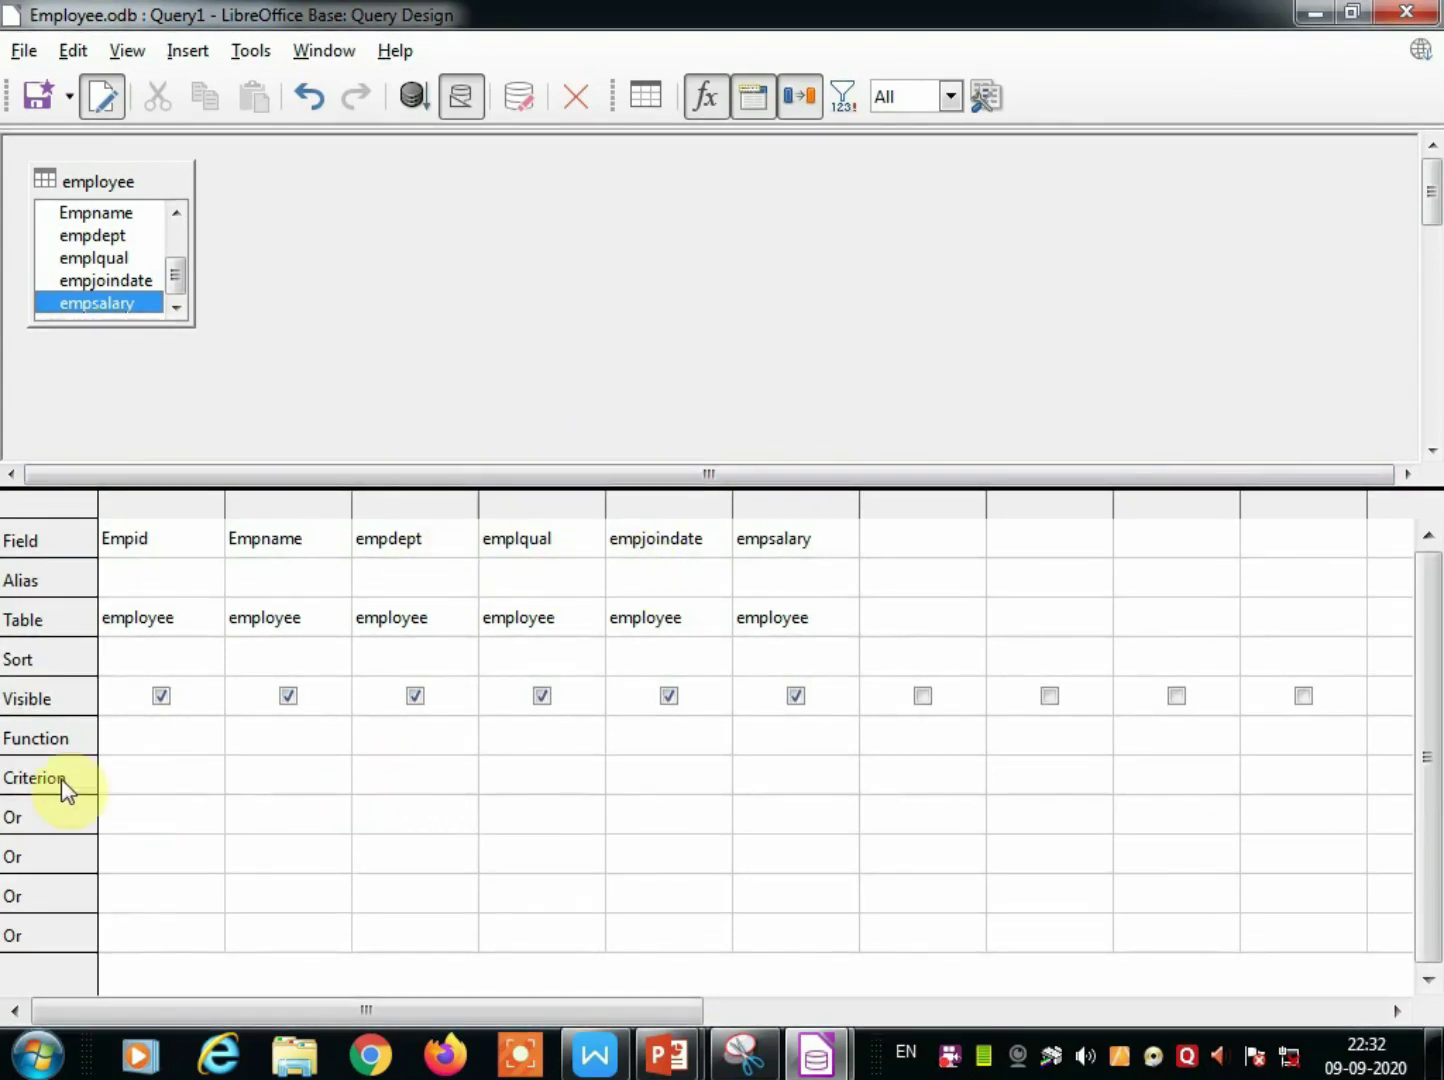
Set the empdept criterion to account and run the query, returning one record.
click(409, 770)
text(a)
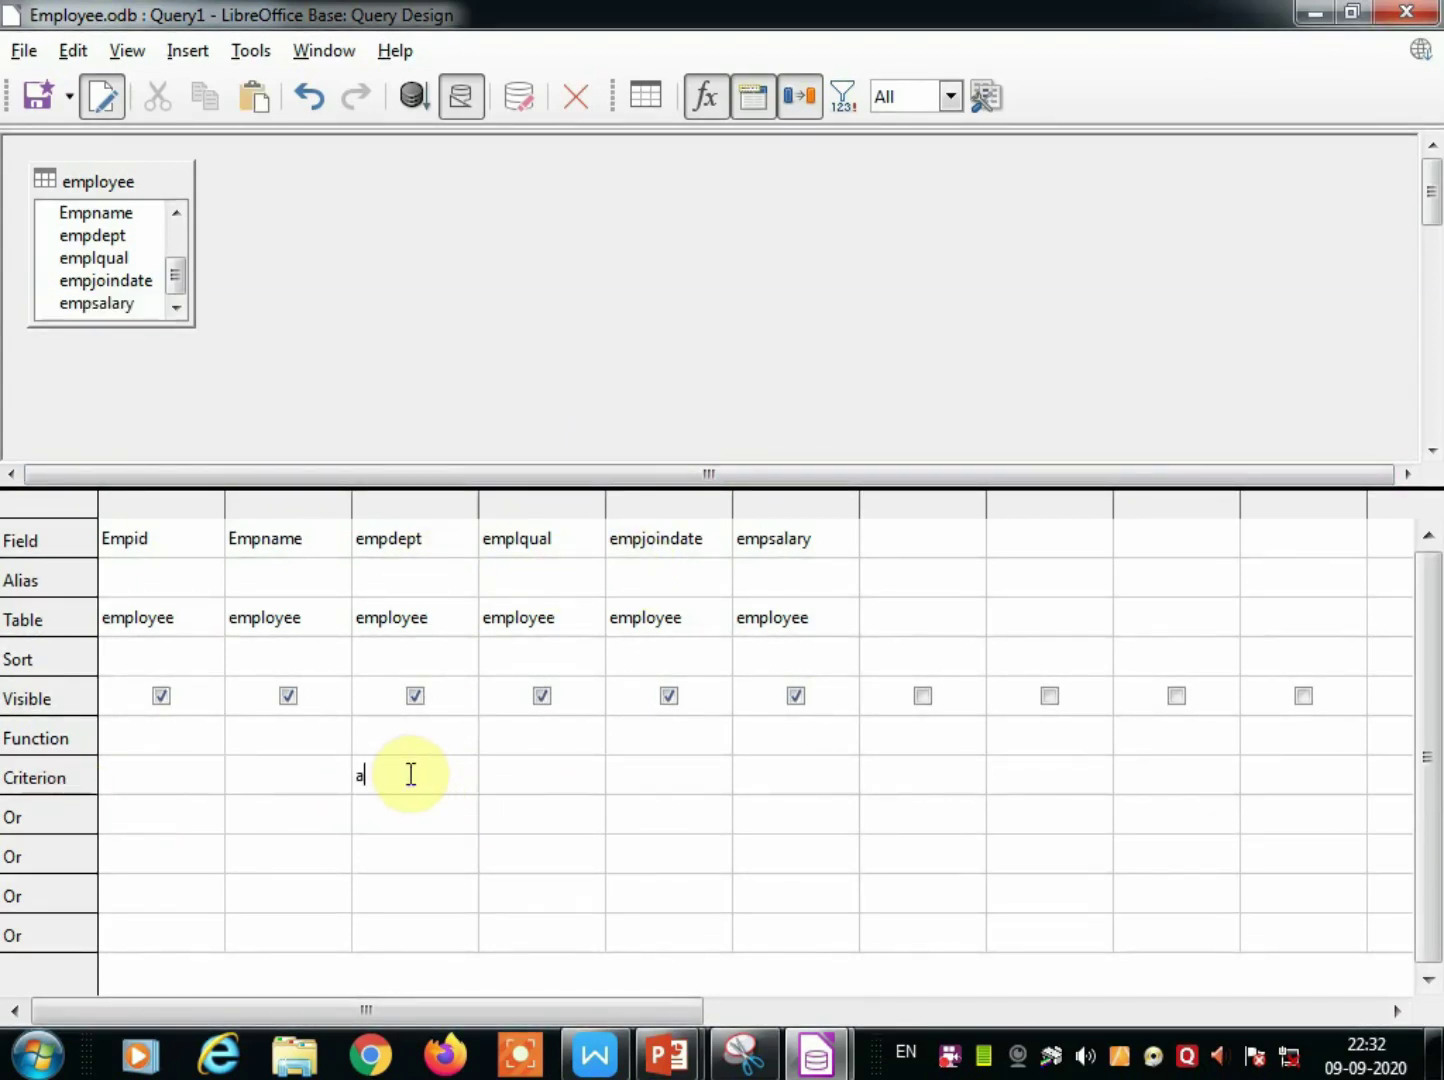
text(ccount)
click(414, 106)
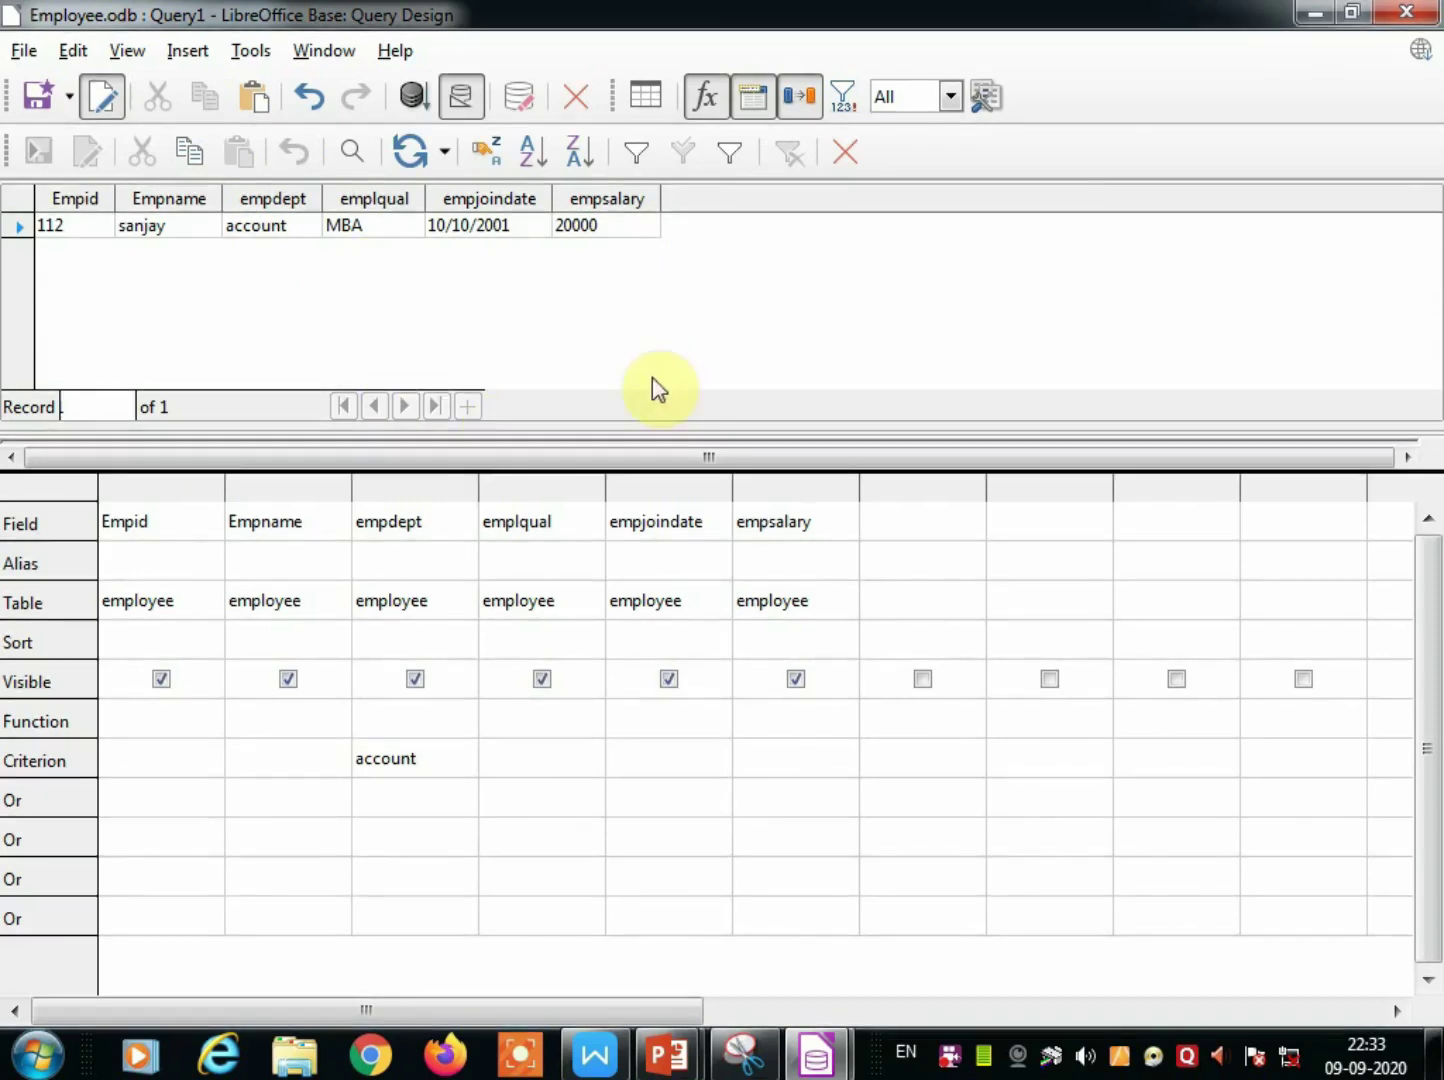
Save the query as 'dept account' and close its design window.
click(39, 96)
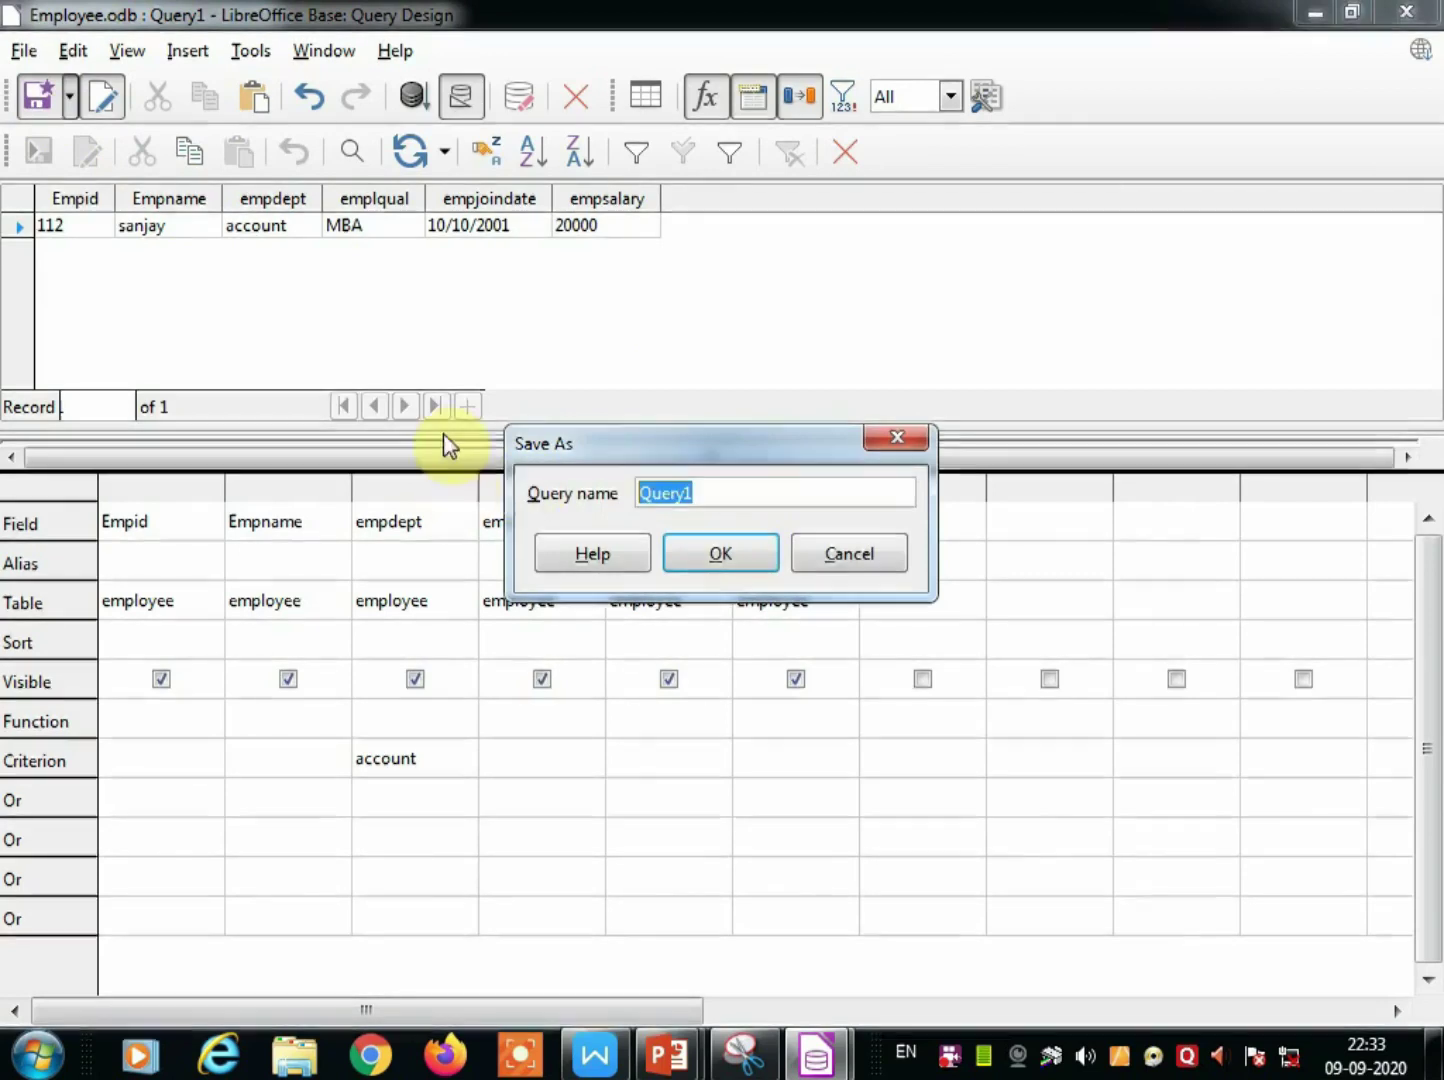
text(dept)
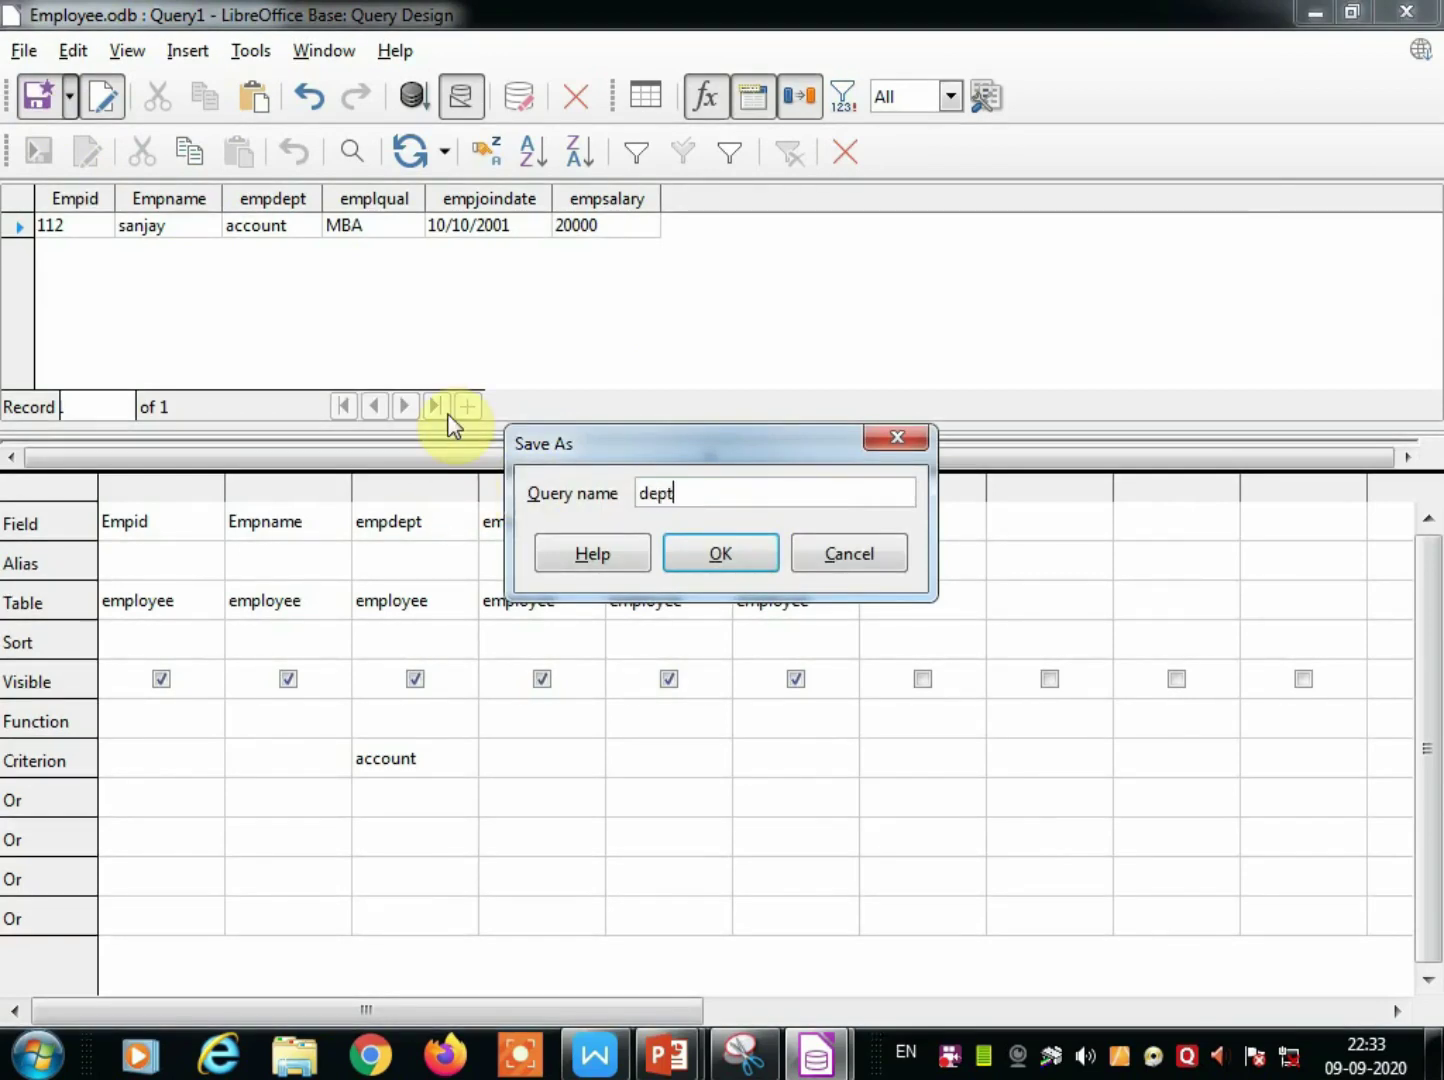
text(nt)
click(751, 566)
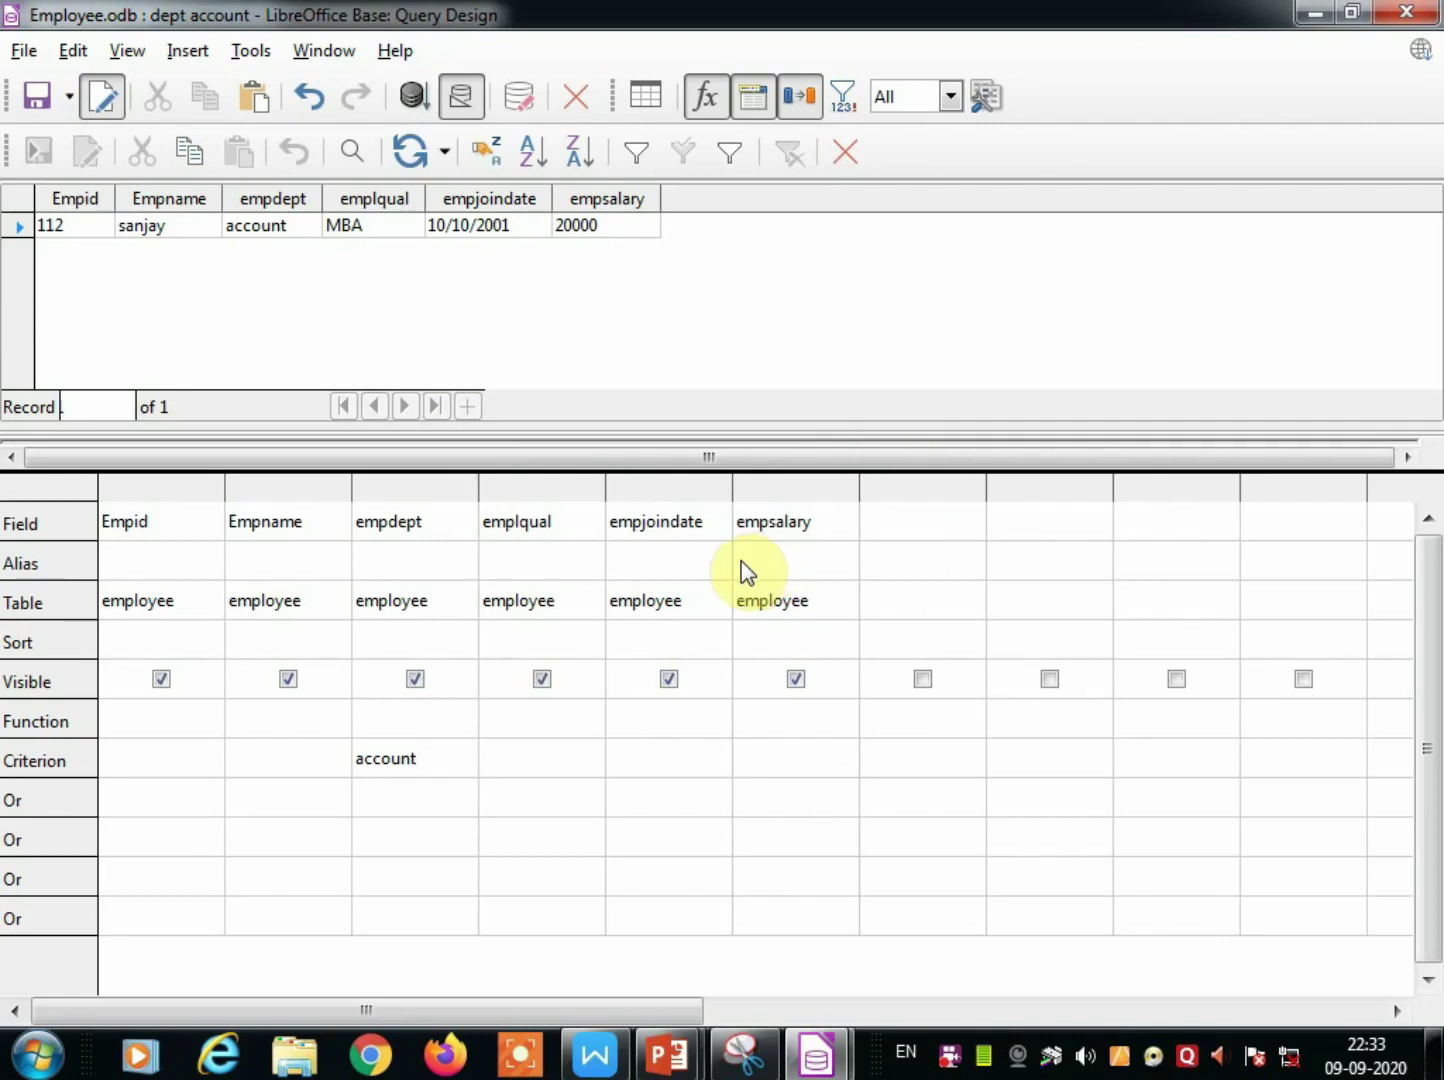
click(850, 155)
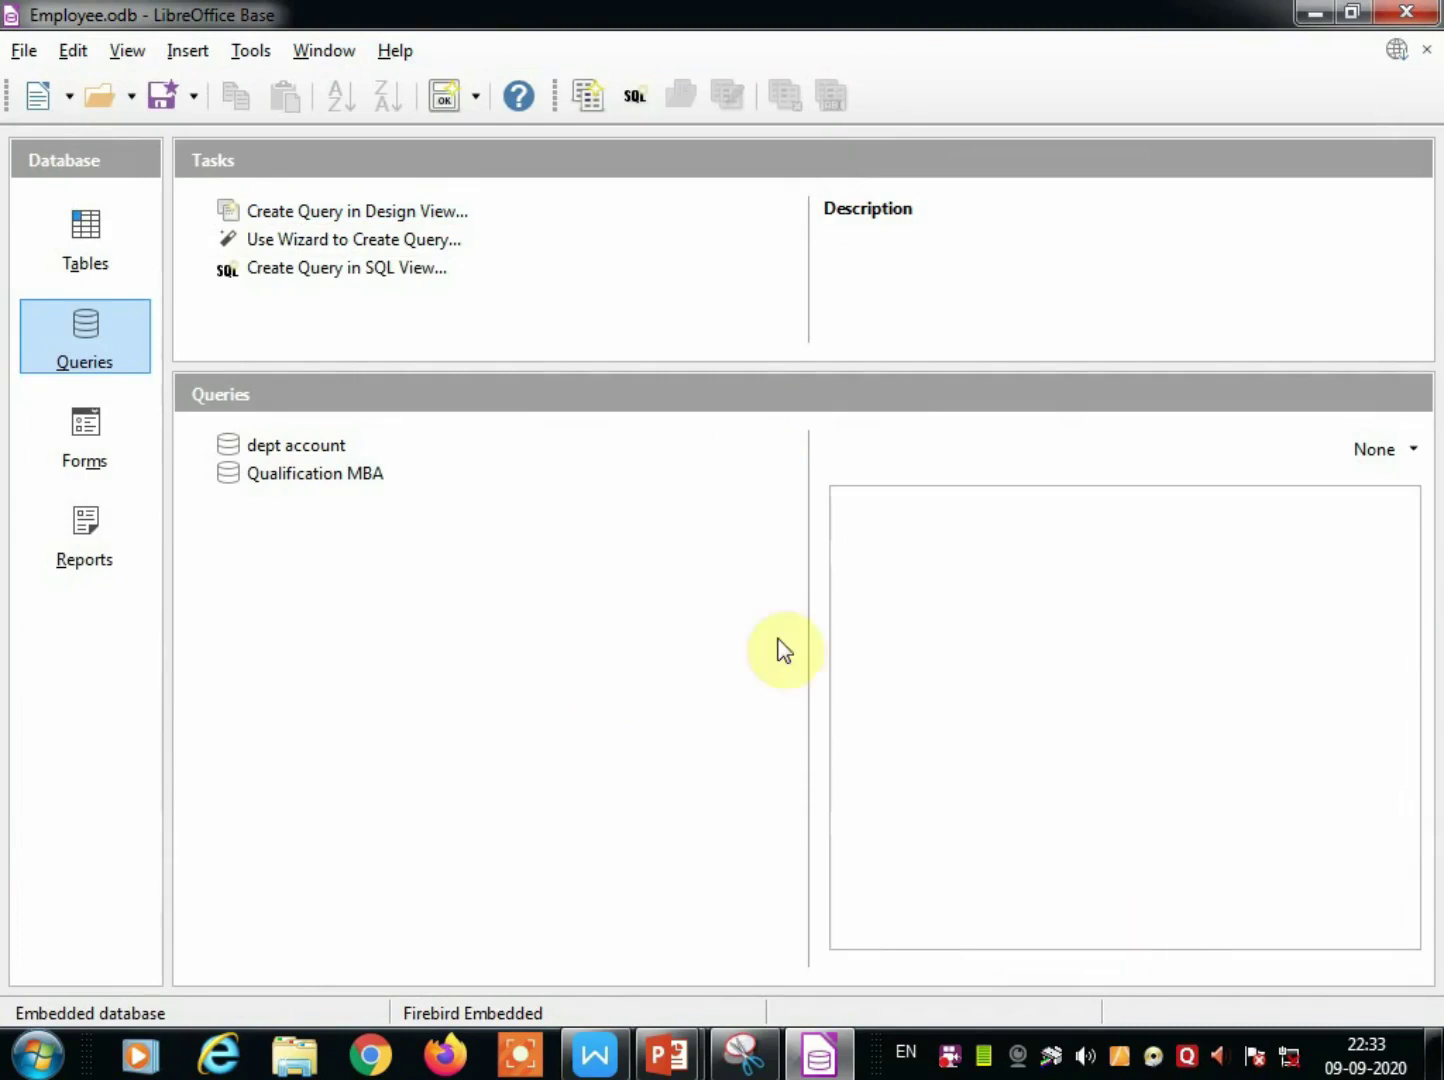
In the employee table, change record 101's salary from 32000 to 72000, save, and close.
click(83, 251)
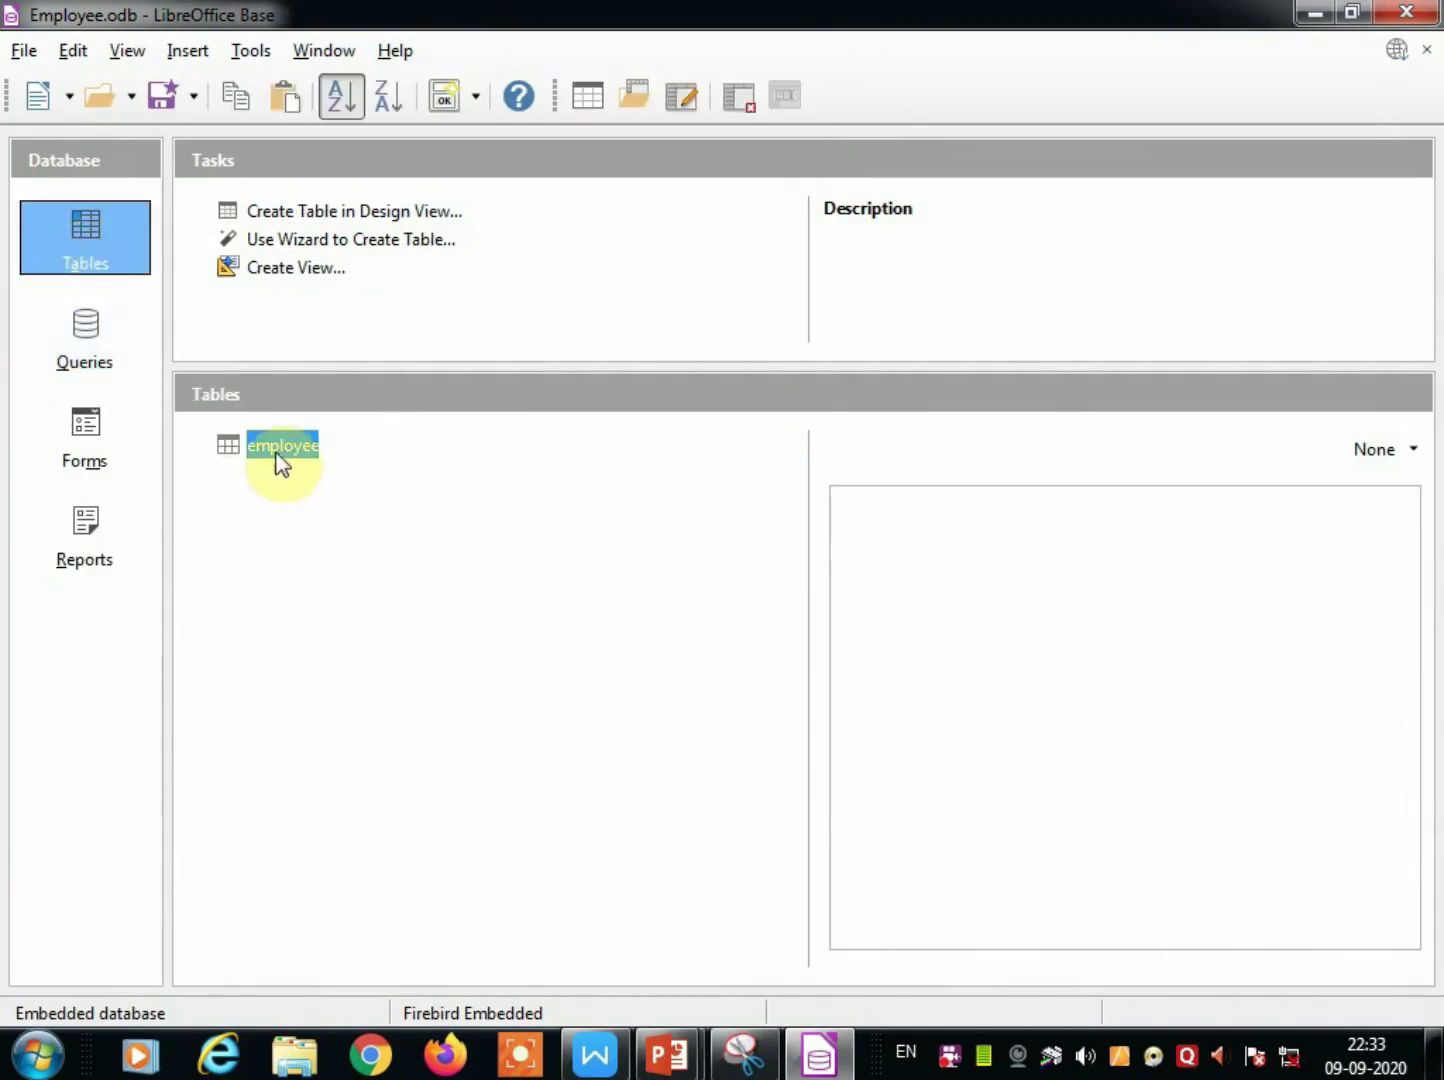
double_click(276, 459)
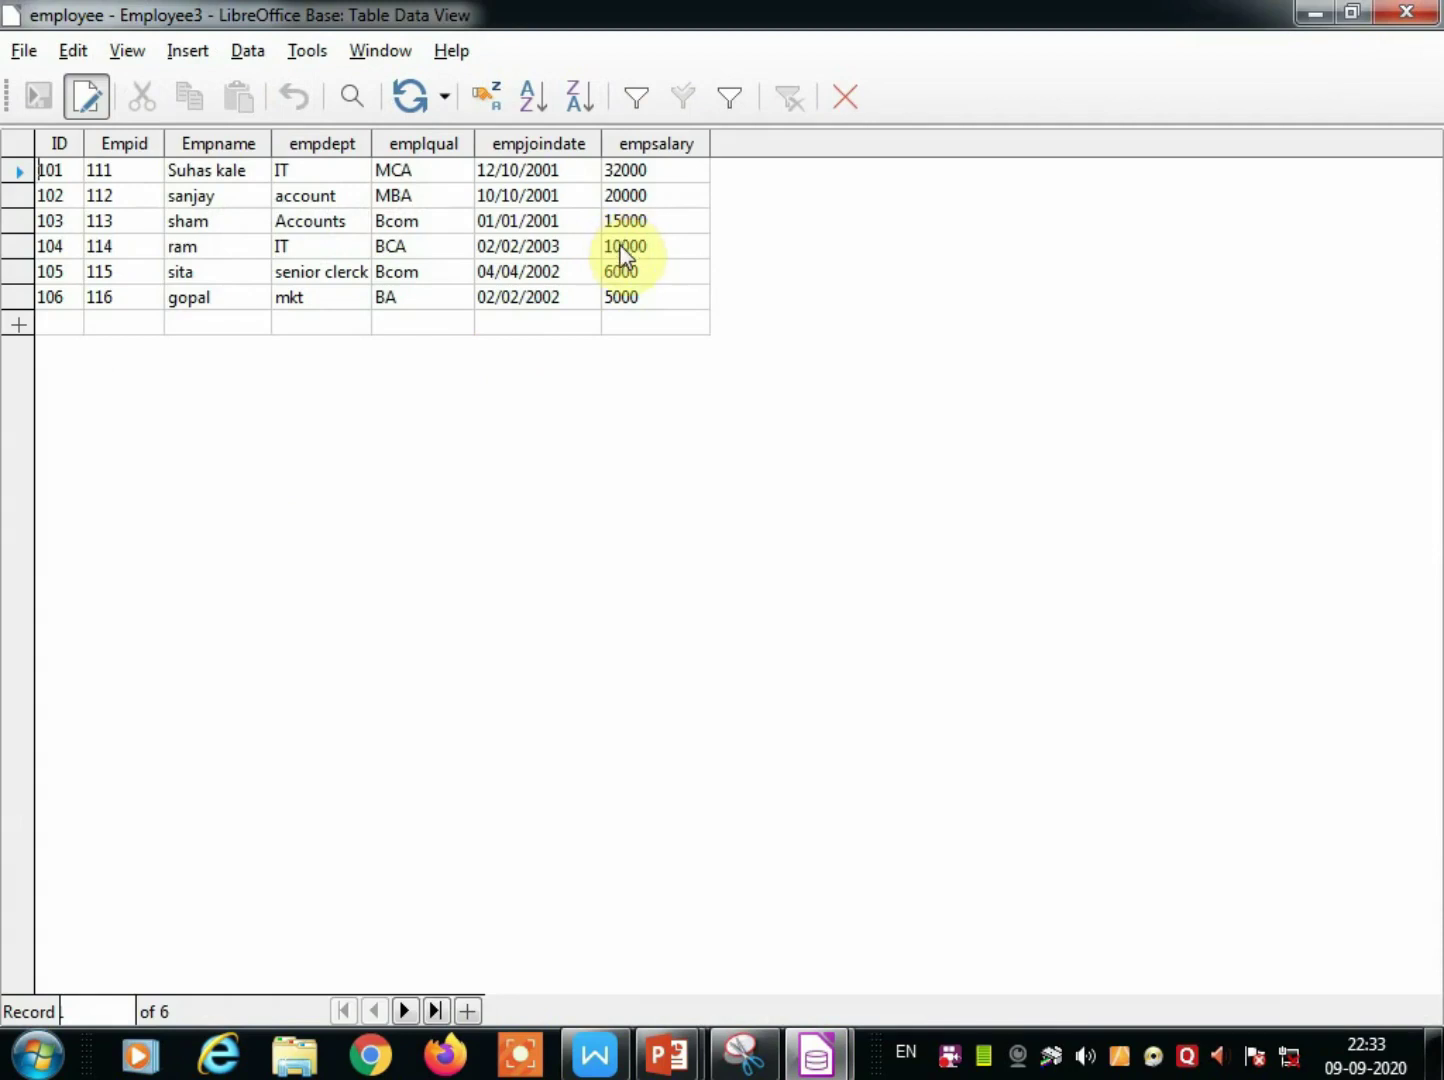
click(614, 246)
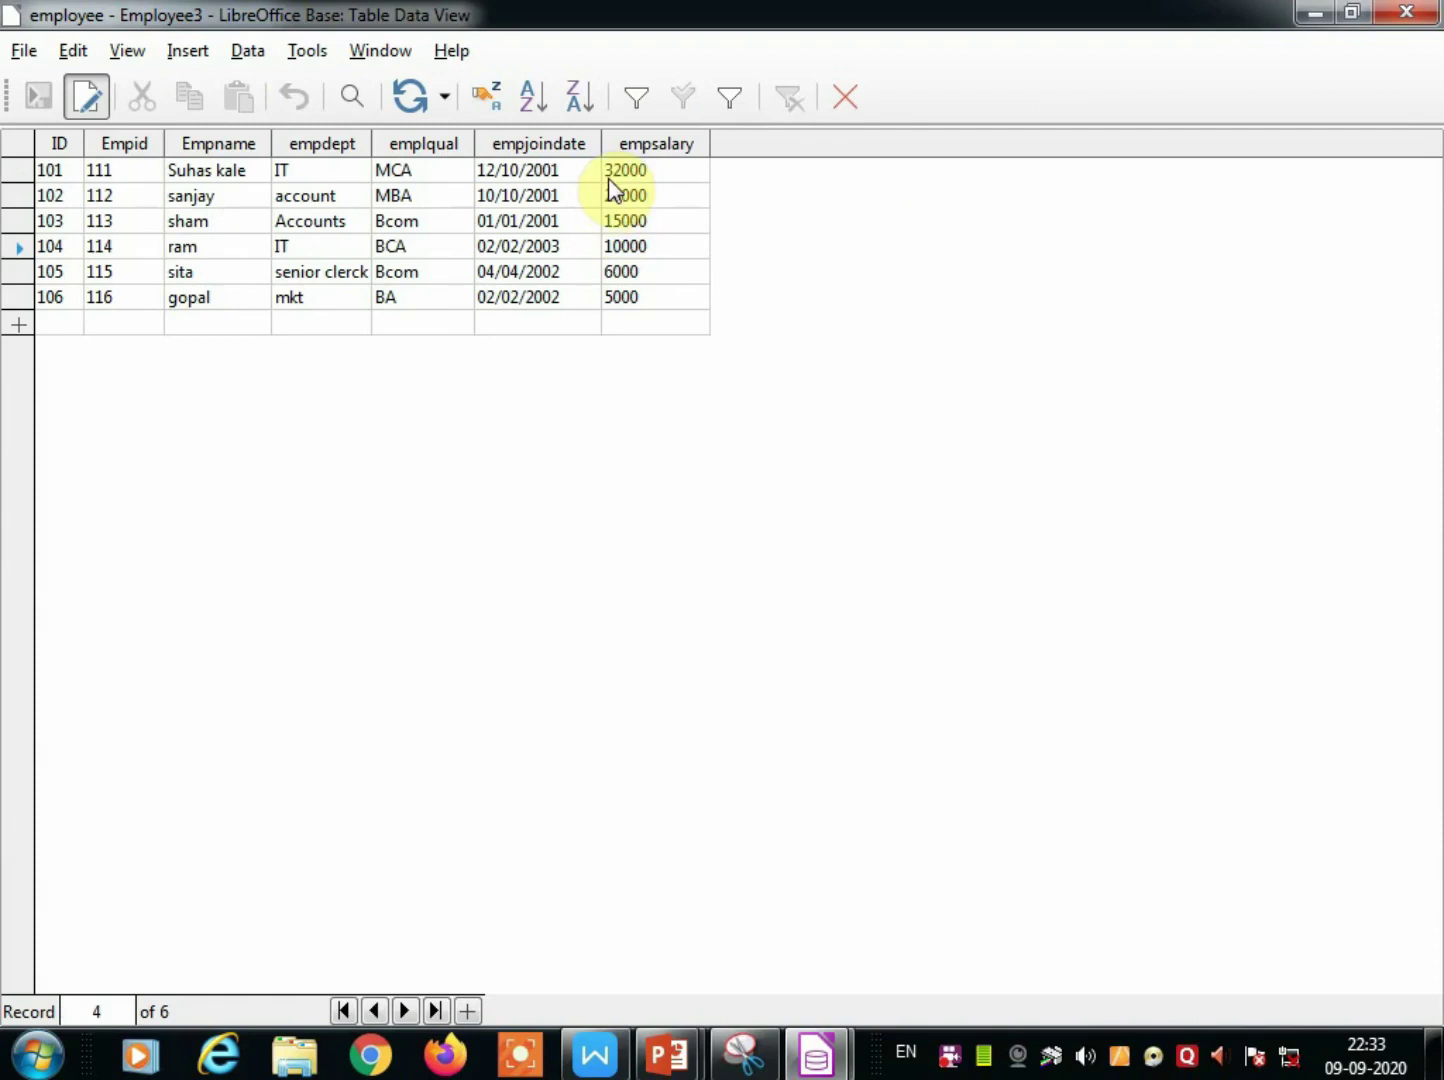
click(612, 195)
click(615, 224)
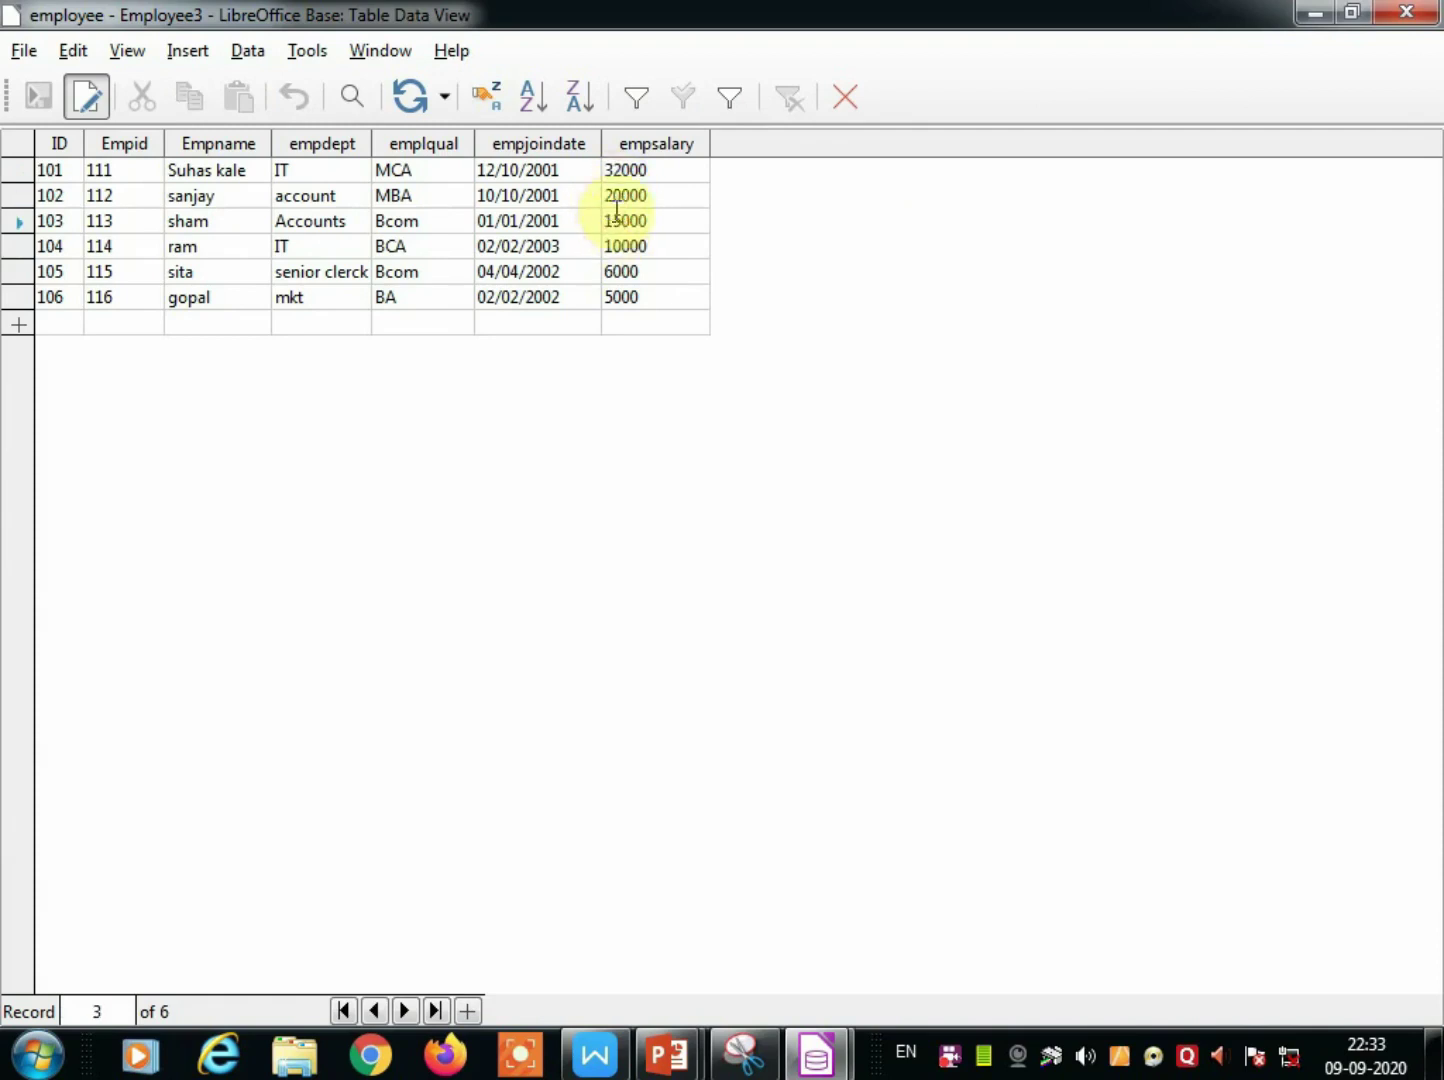
click(611, 171)
drag(603, 170, 613, 170)
text(7)
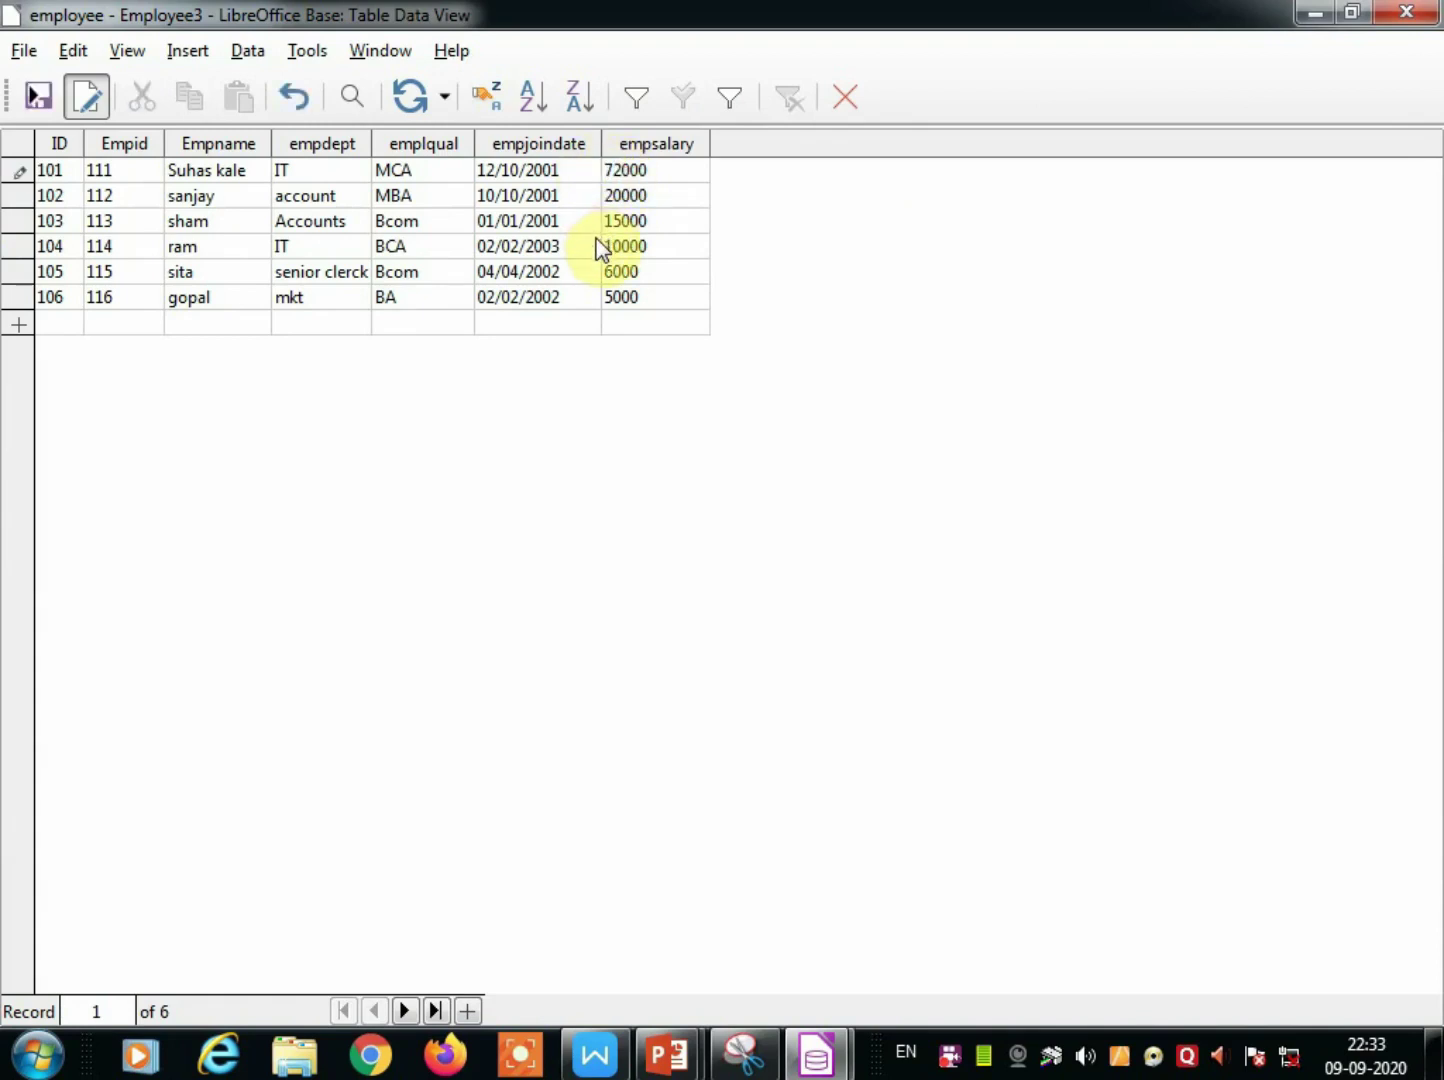
key(ctrl+s)
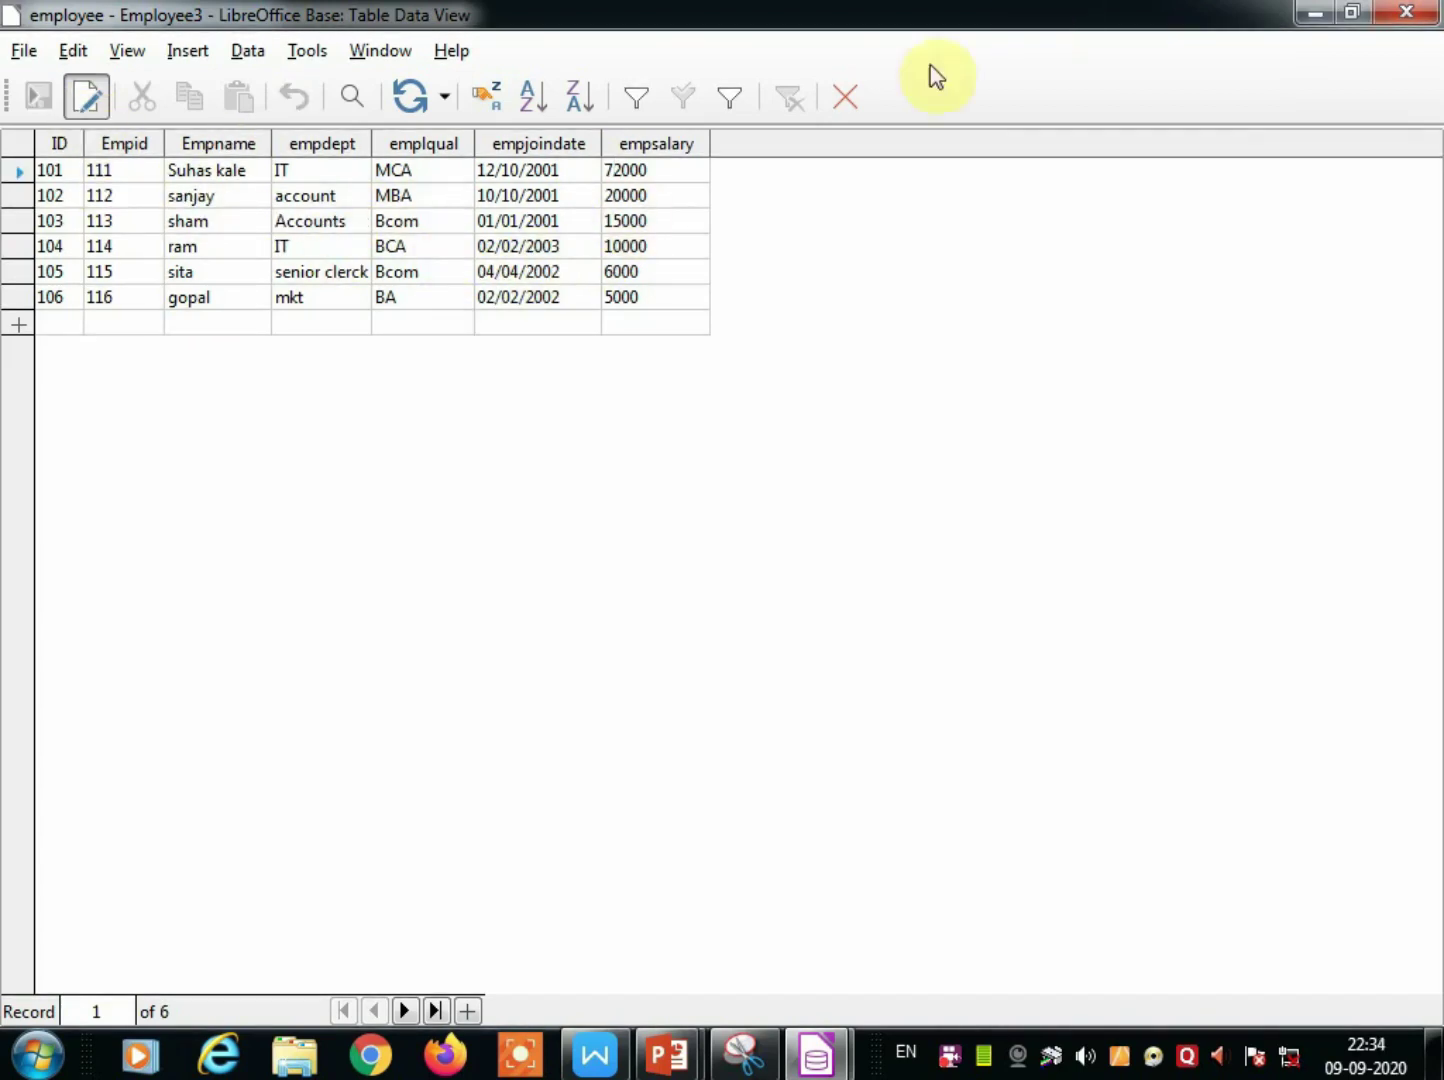
click(845, 97)
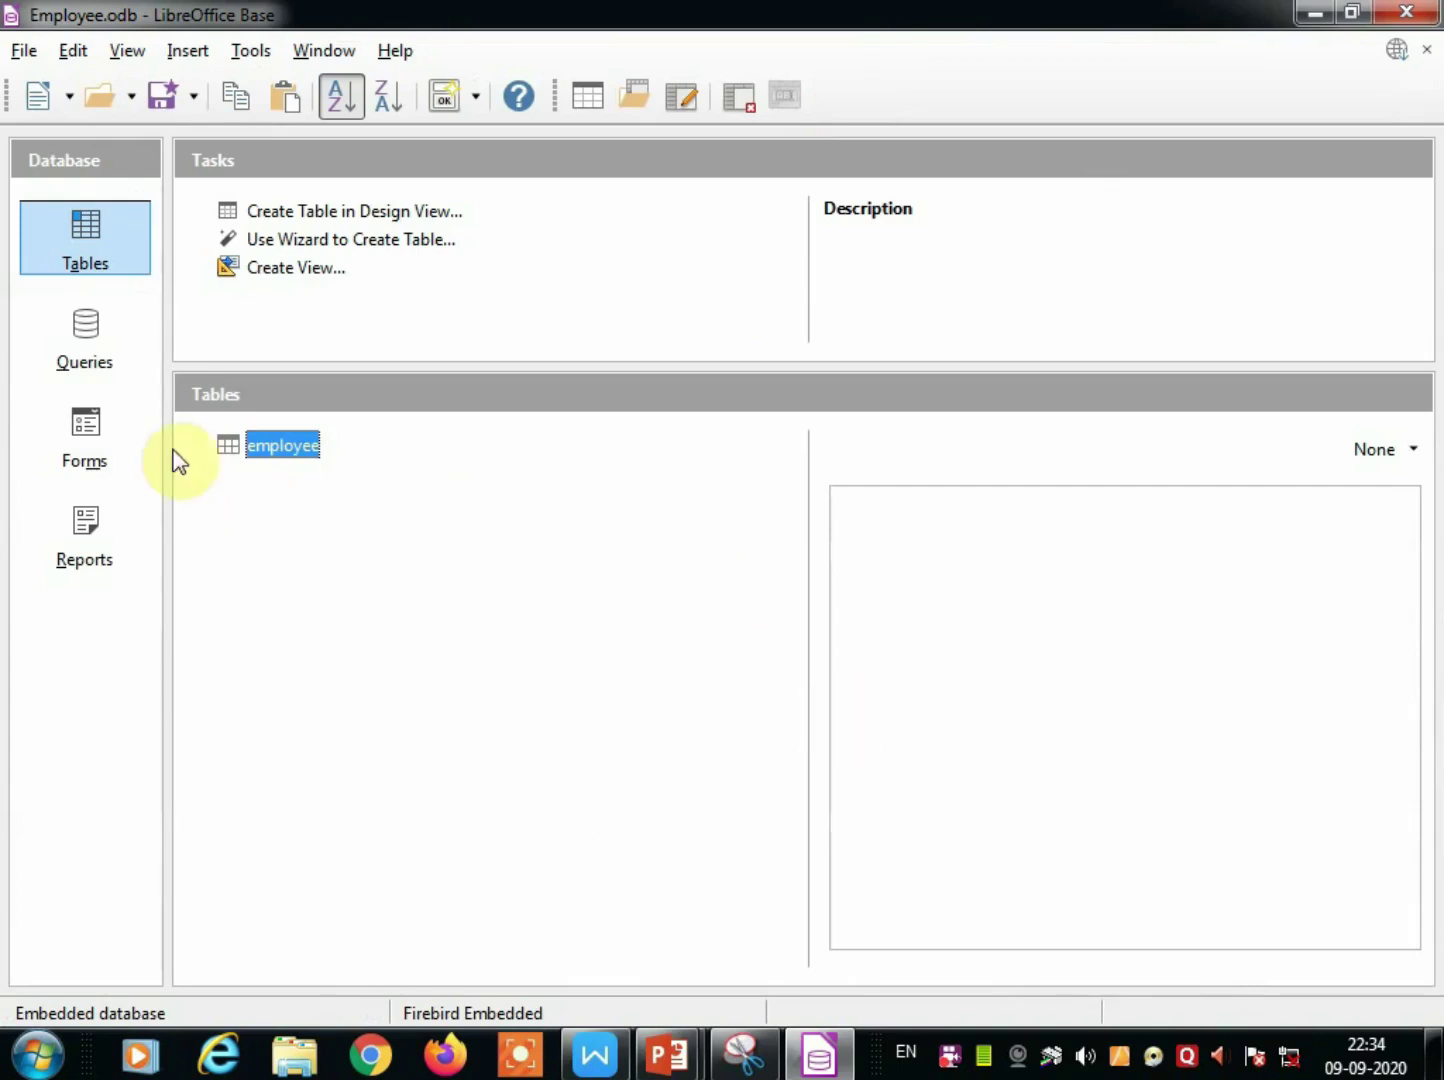
Start a new design-view query on the employee table from the Queries page.
click(95, 333)
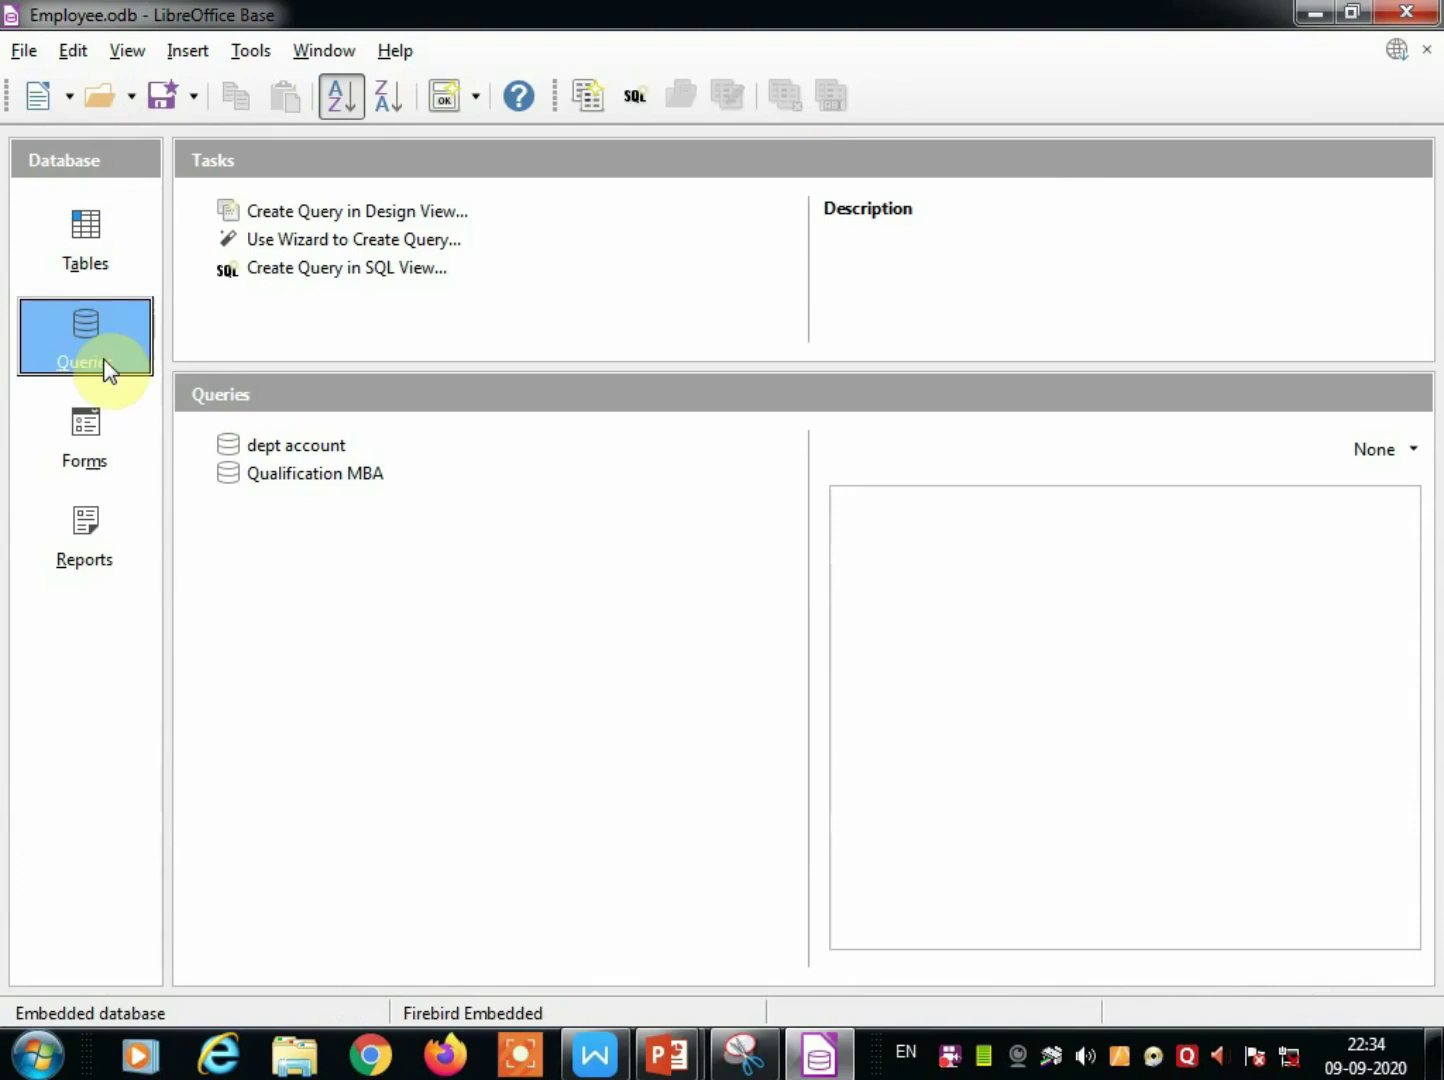
click(348, 219)
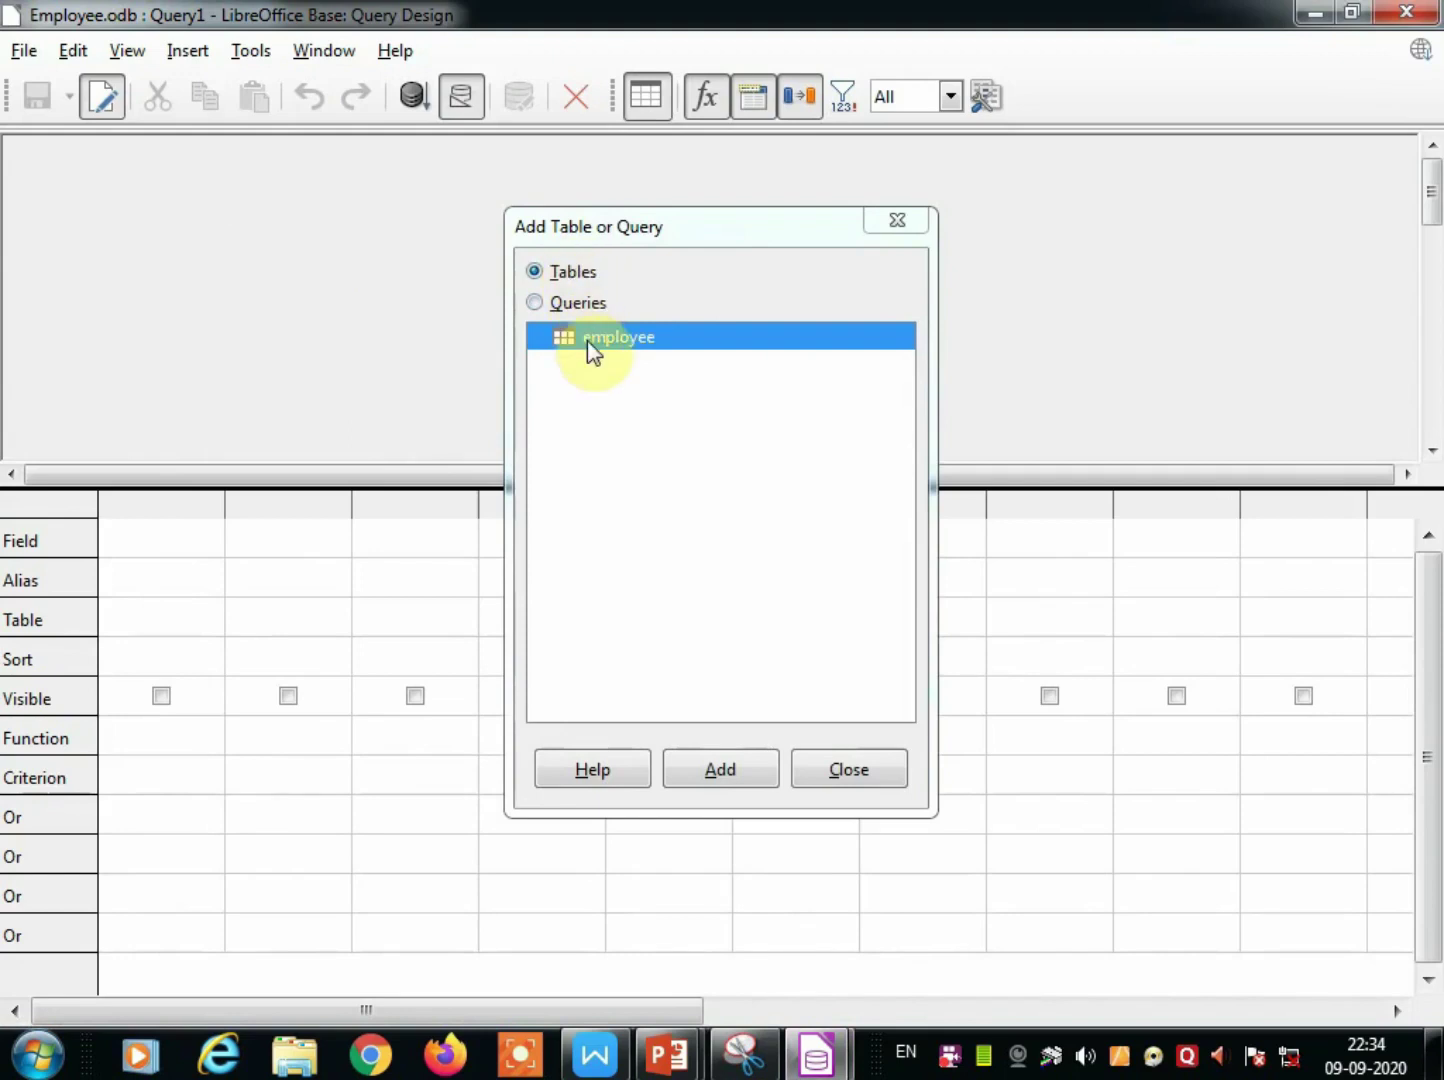
double_click(586, 339)
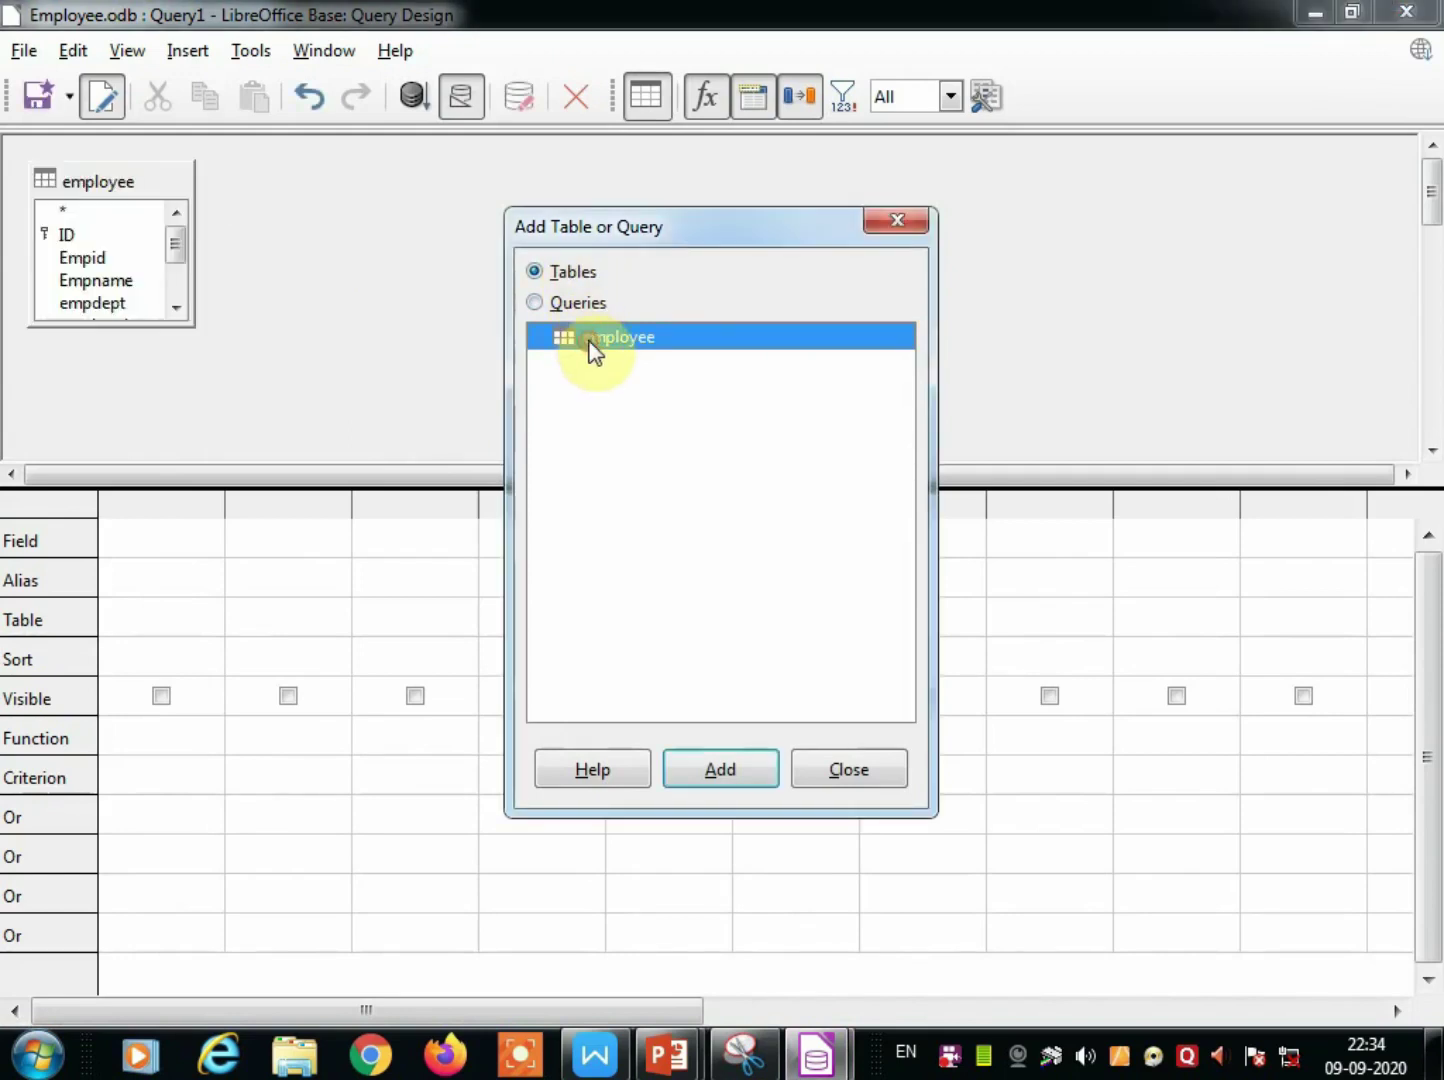
click(849, 773)
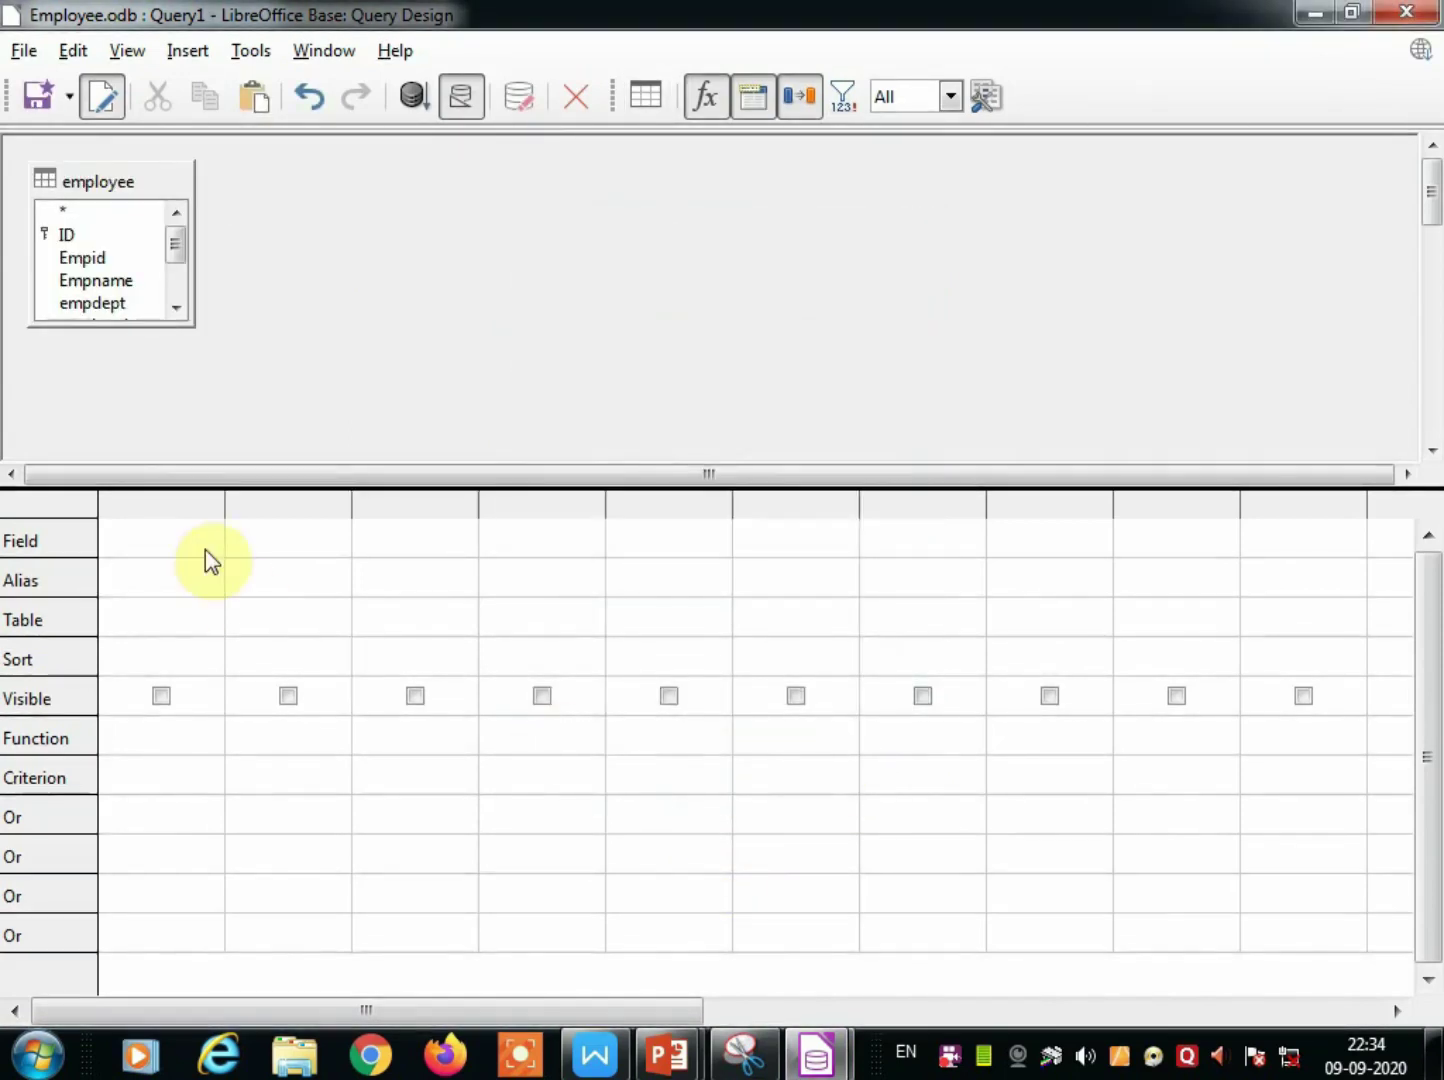
Add Empid, Empname, empdept, emplqual, empjoindate and empsalary to the query grid.
double_click(67, 262)
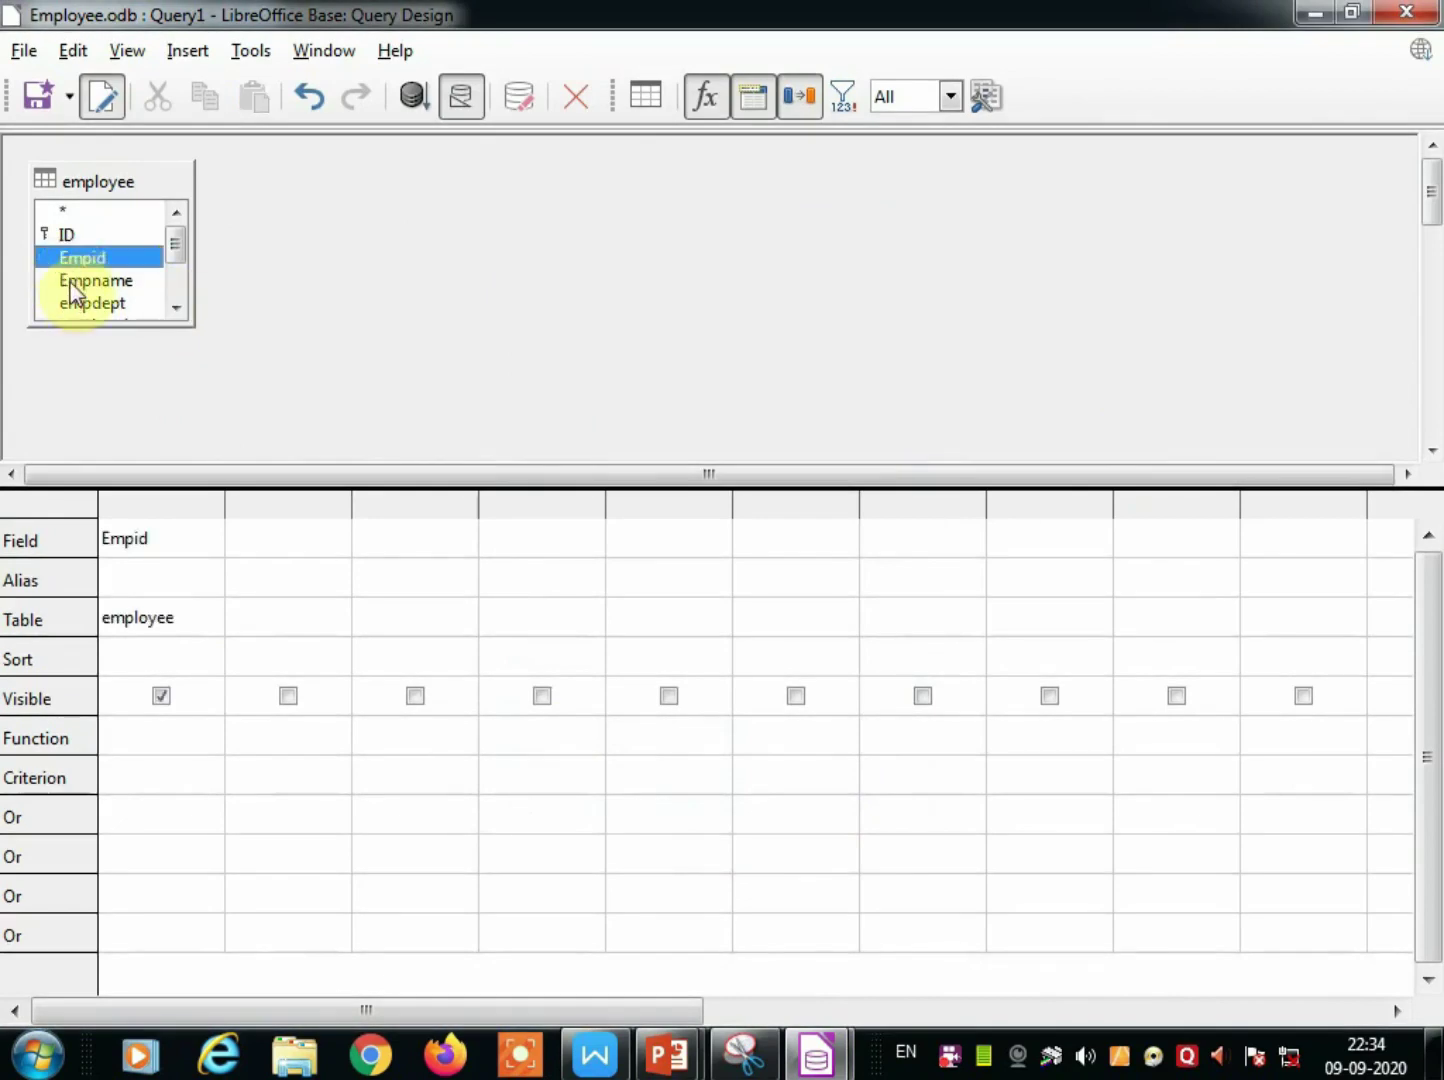
double_click(70, 283)
double_click(80, 304)
drag(183, 262, 122, 293)
double_click(98, 304)
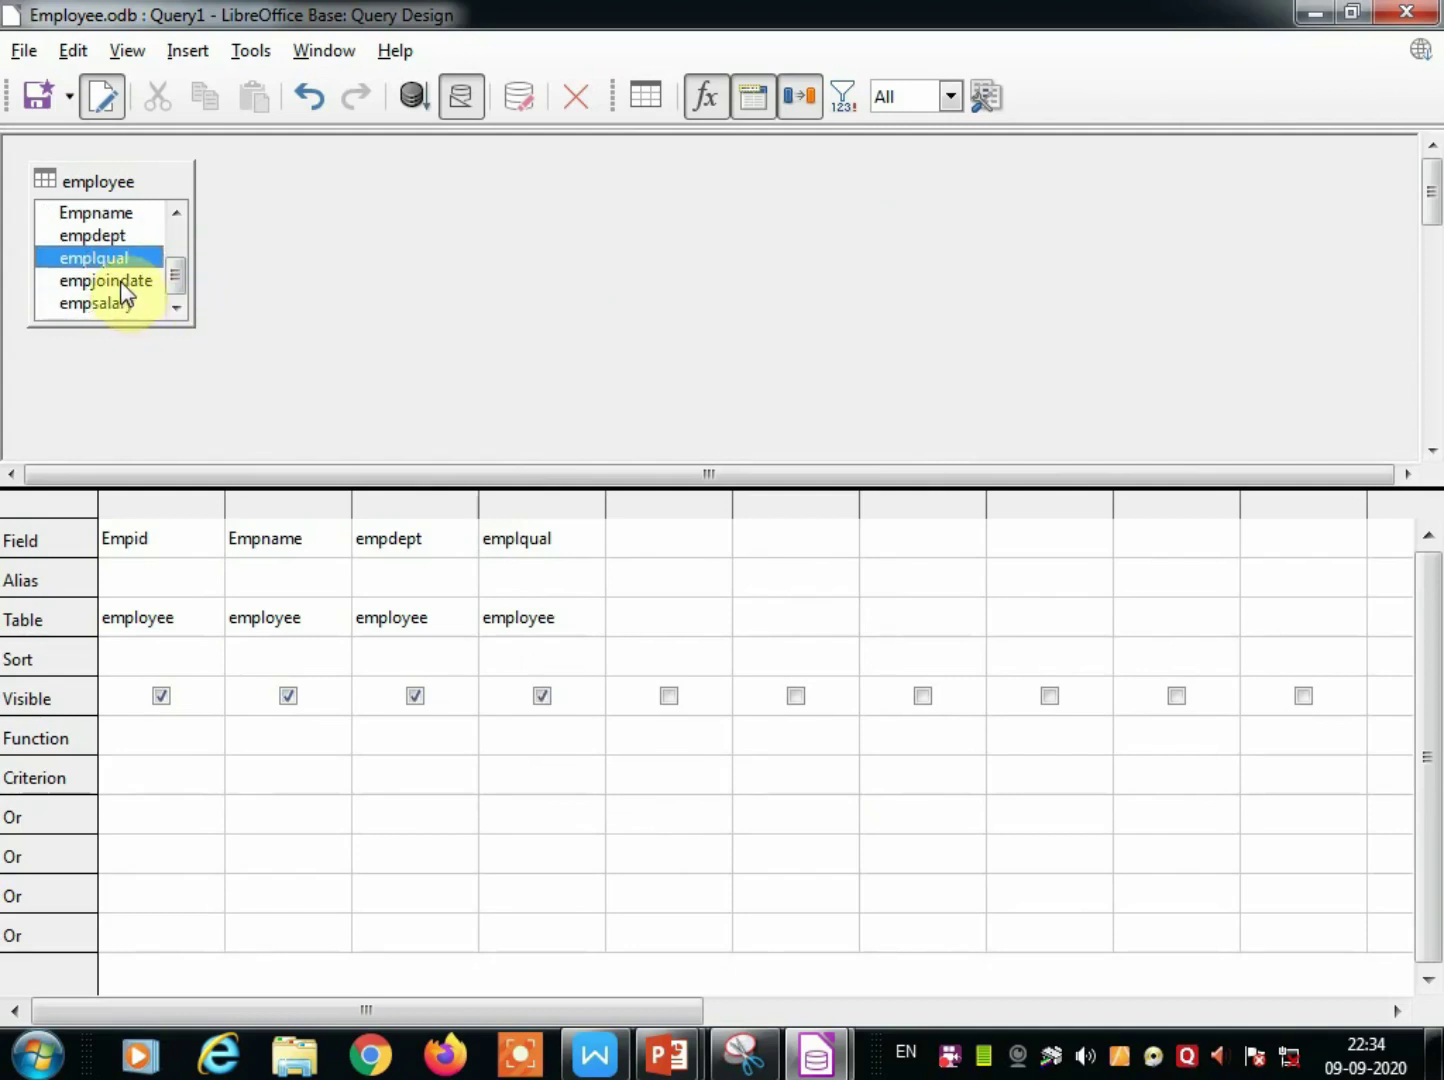
double_click(124, 284)
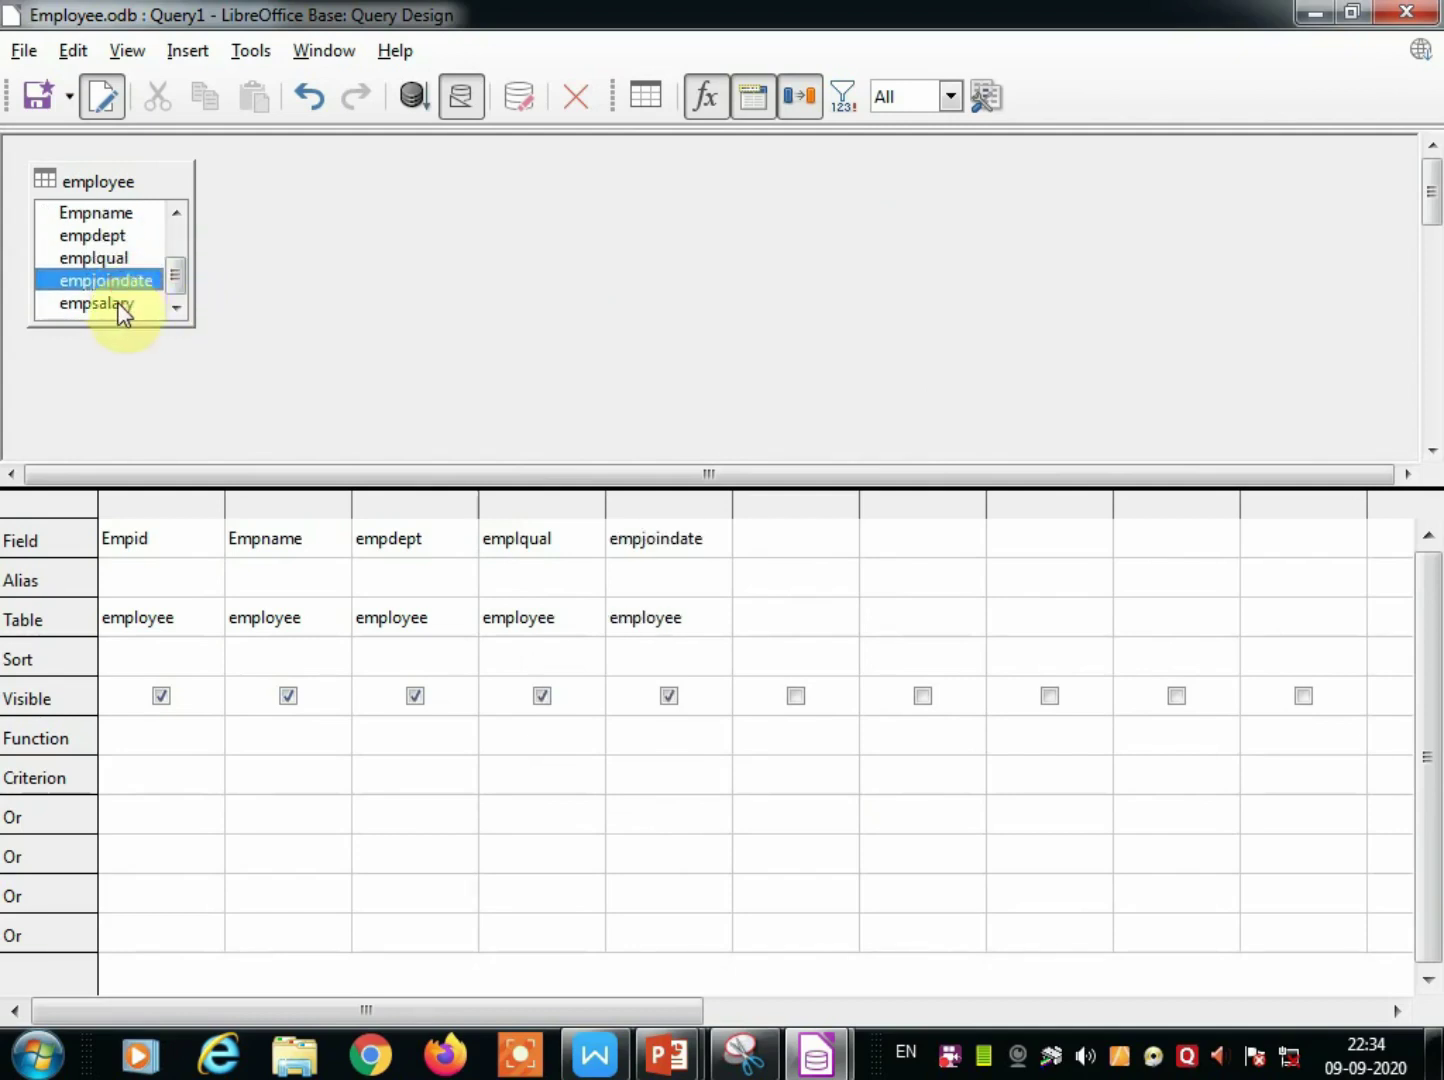
double_click(120, 304)
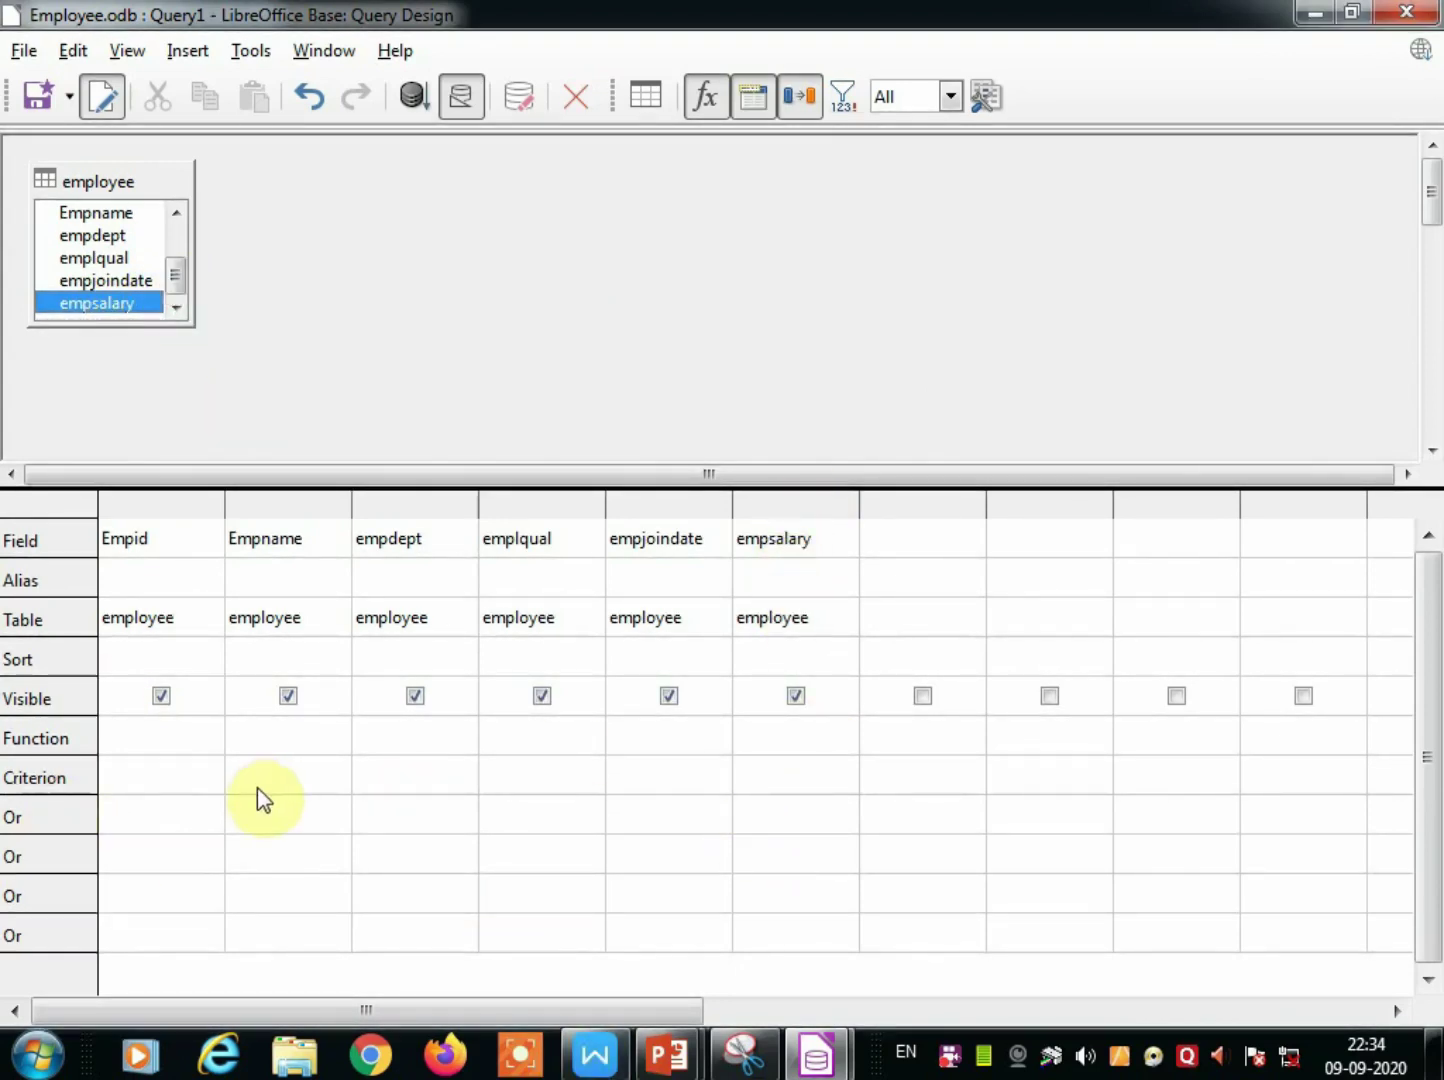
Set the empsalary criterion to >70000 and run it, showing one employee earning 72000.
click(755, 771)
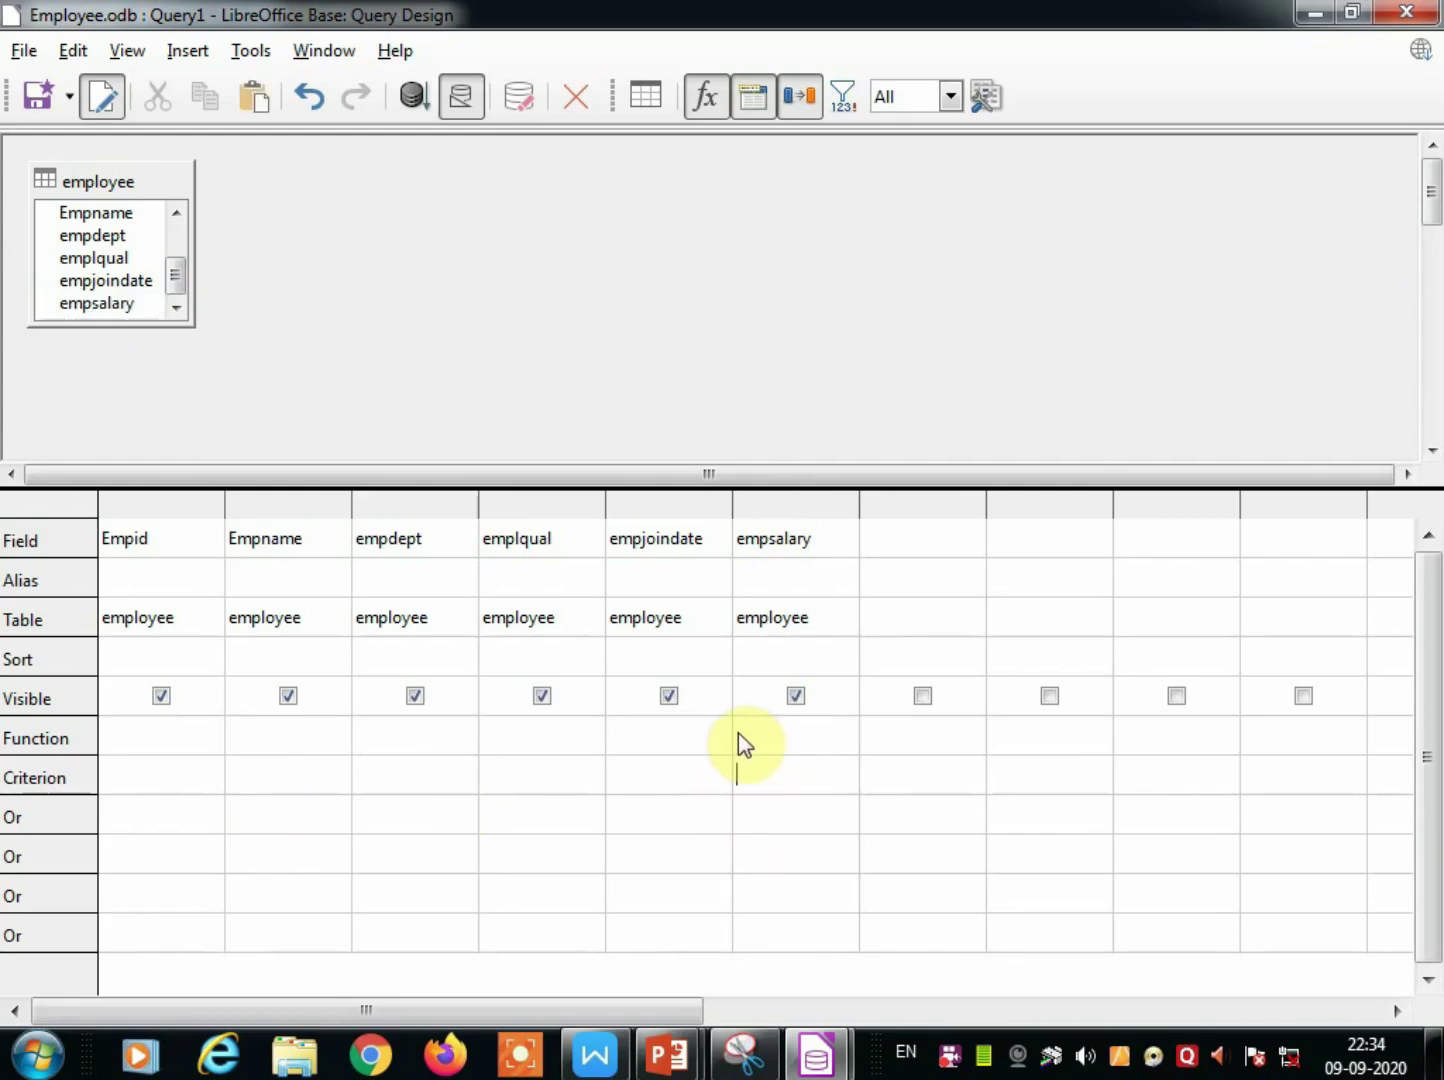
text(>70000)
click(410, 100)
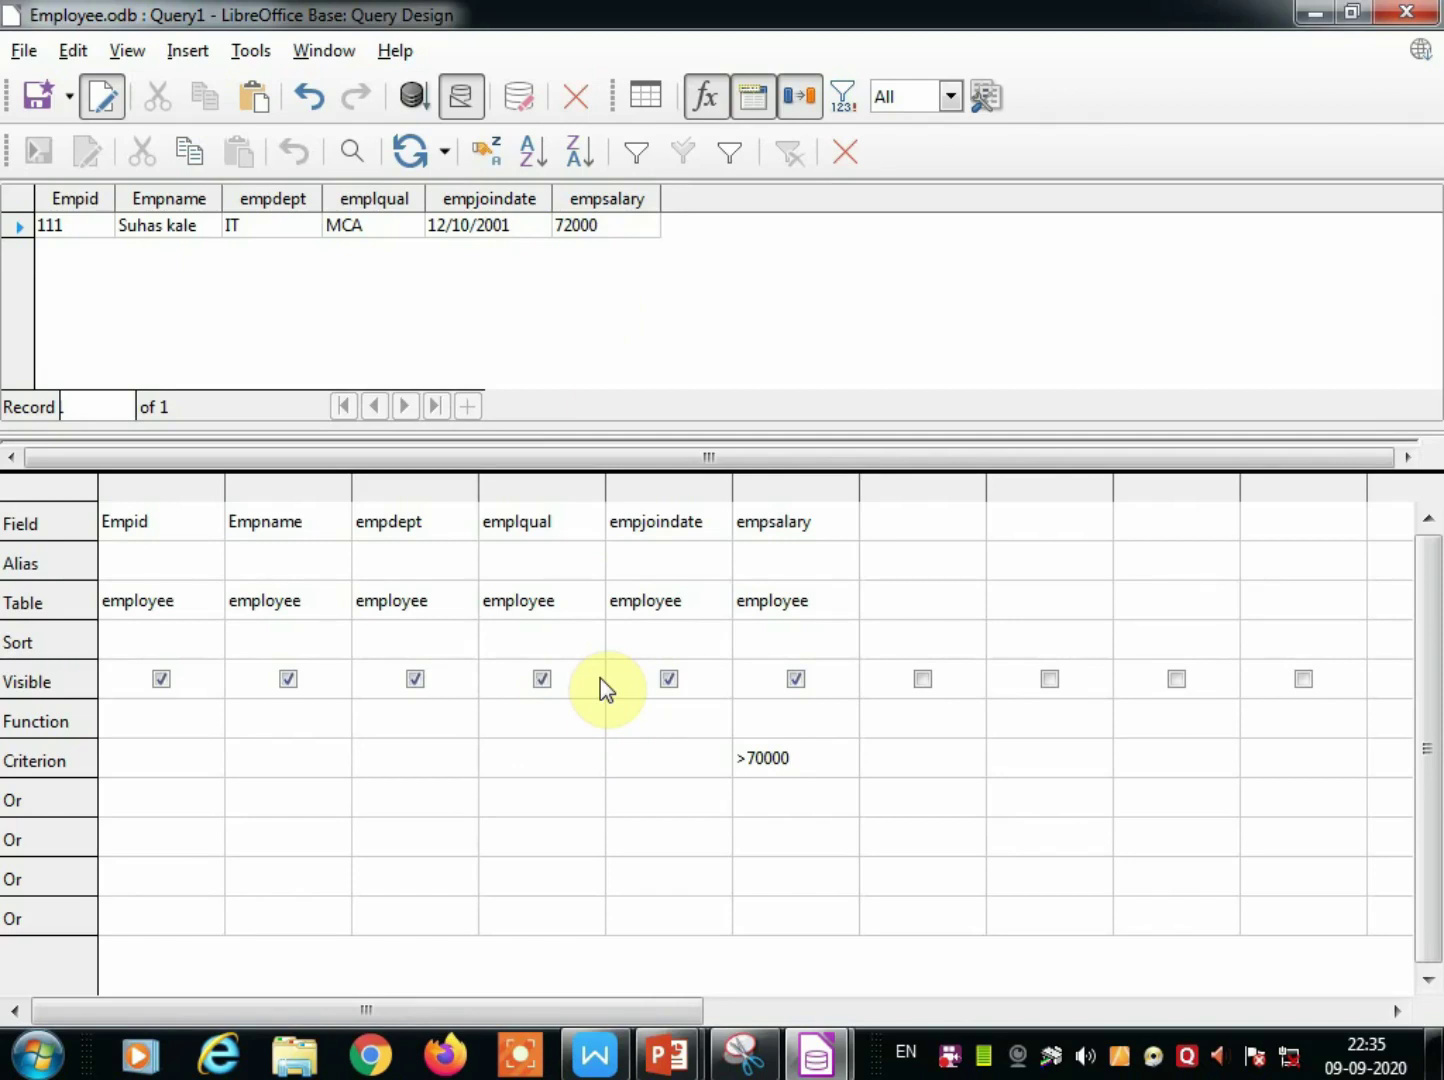
Close the query design and save the query as 'salary more then 70000'.
click(845, 155)
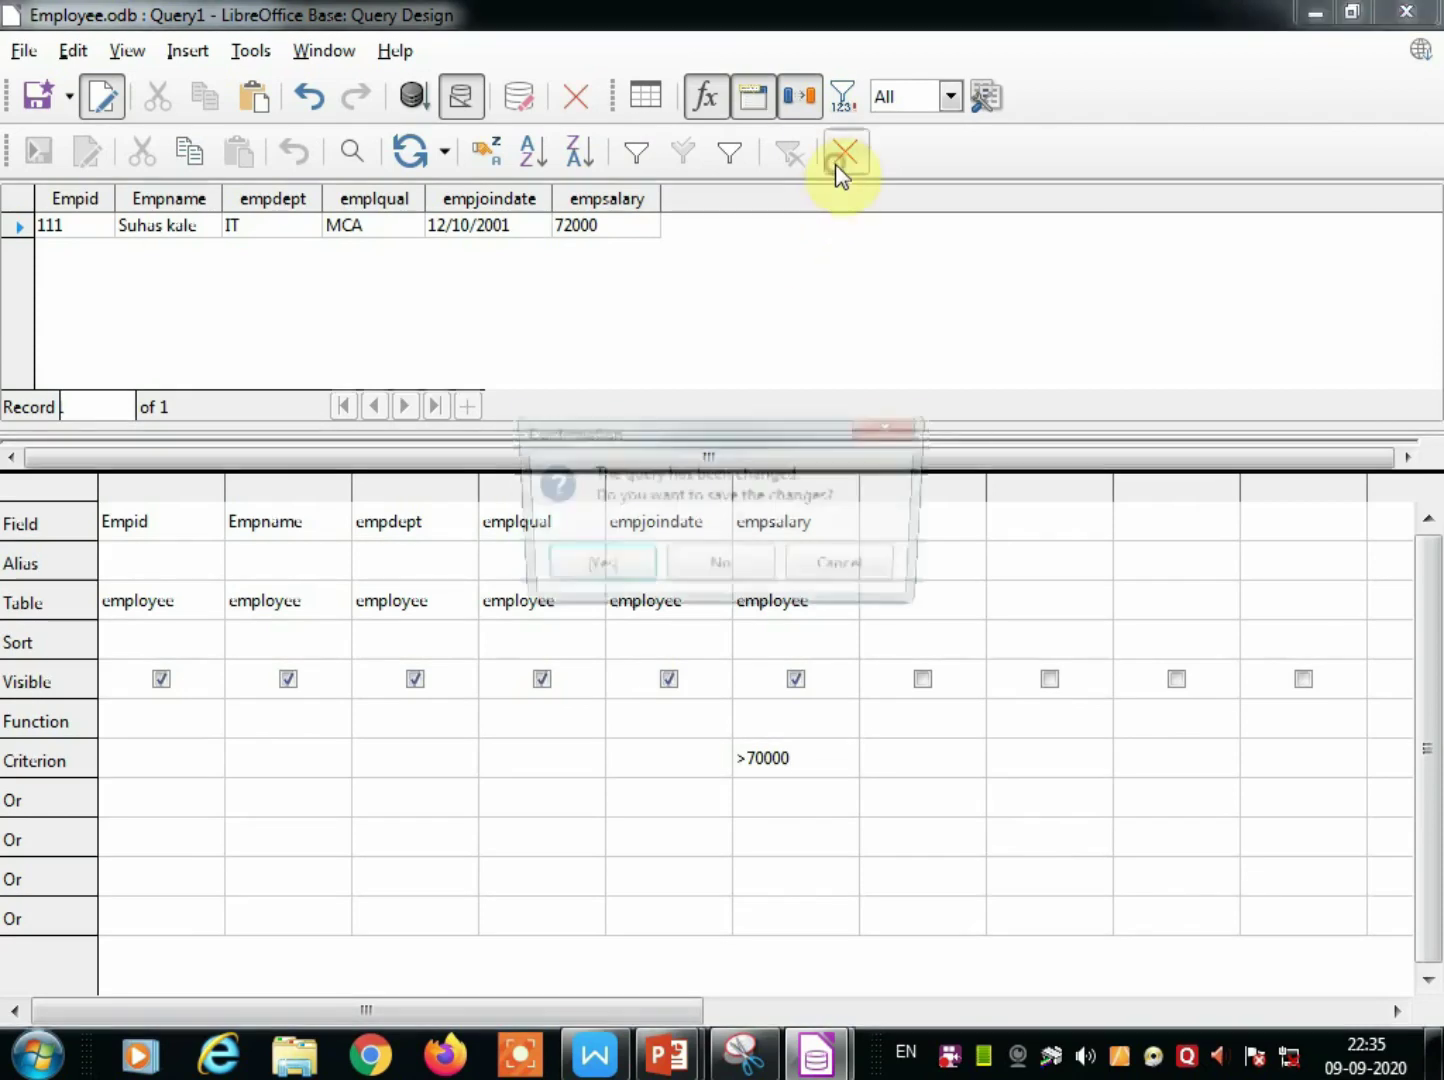
click(618, 571)
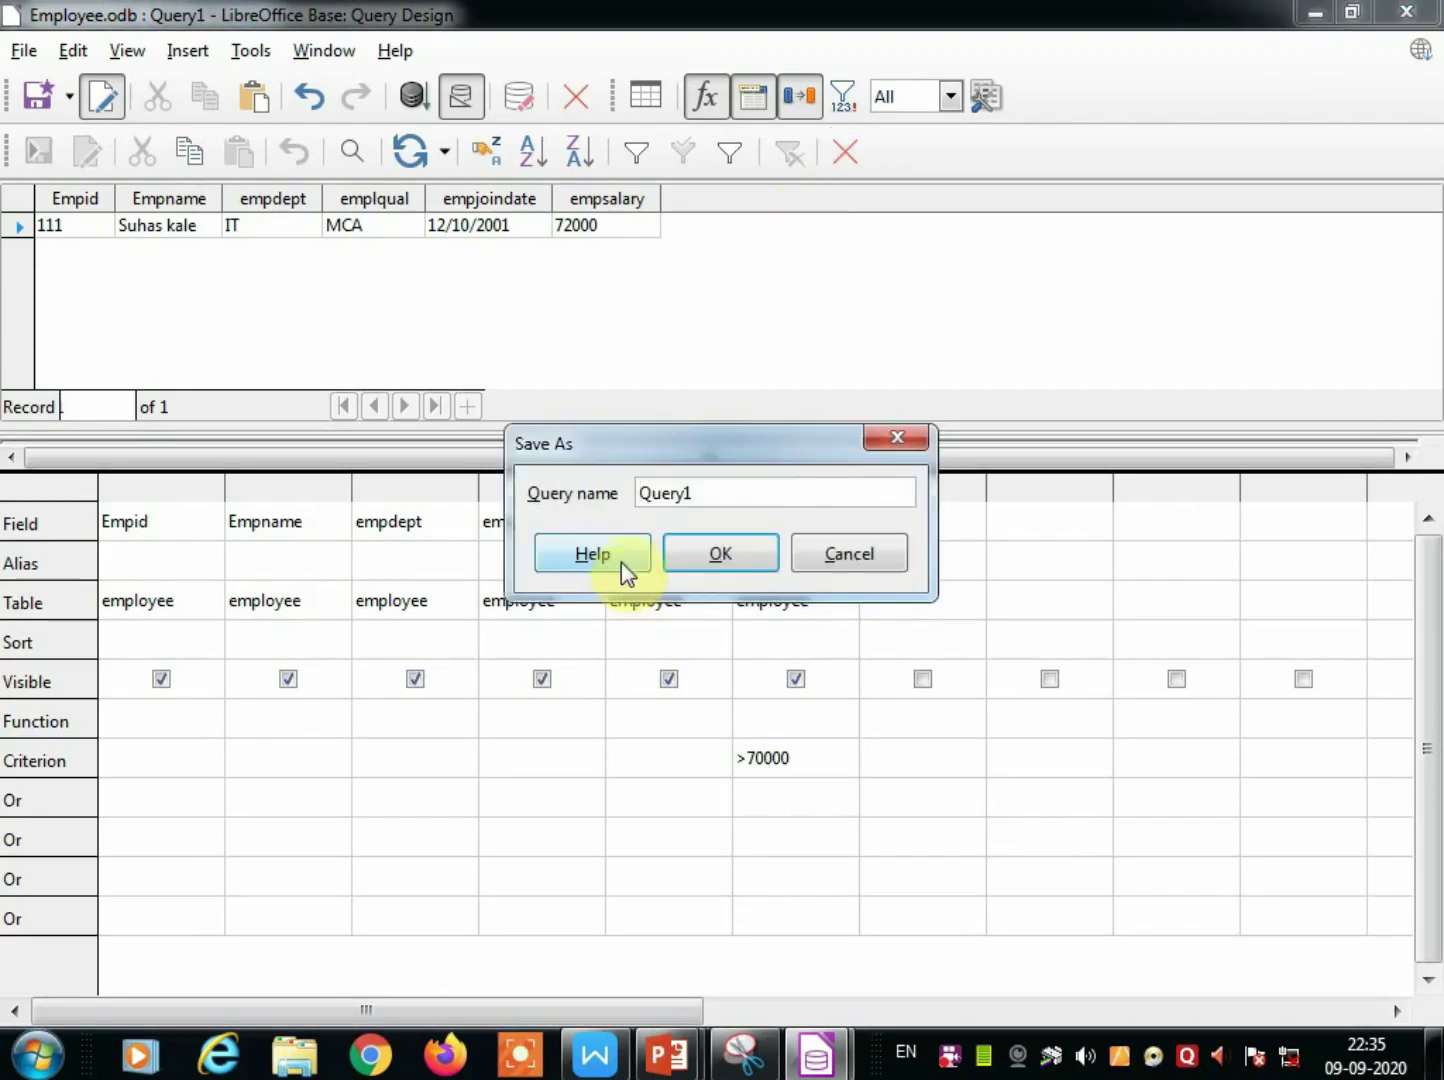
click(736, 489)
drag(735, 490, 564, 476)
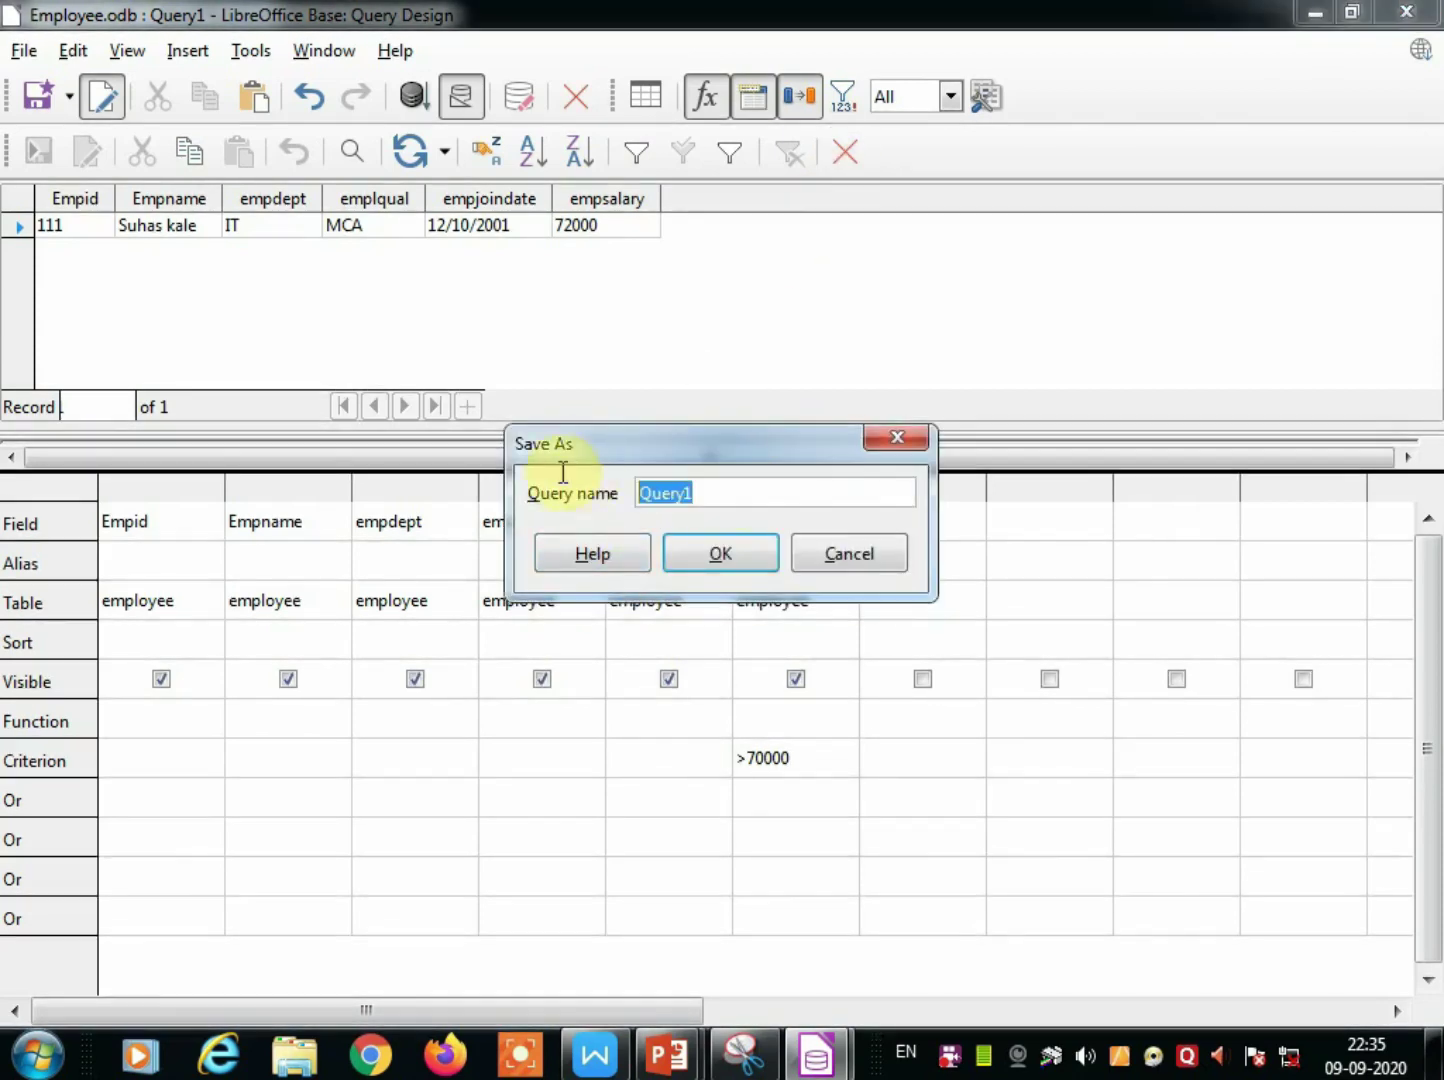
text(salar)
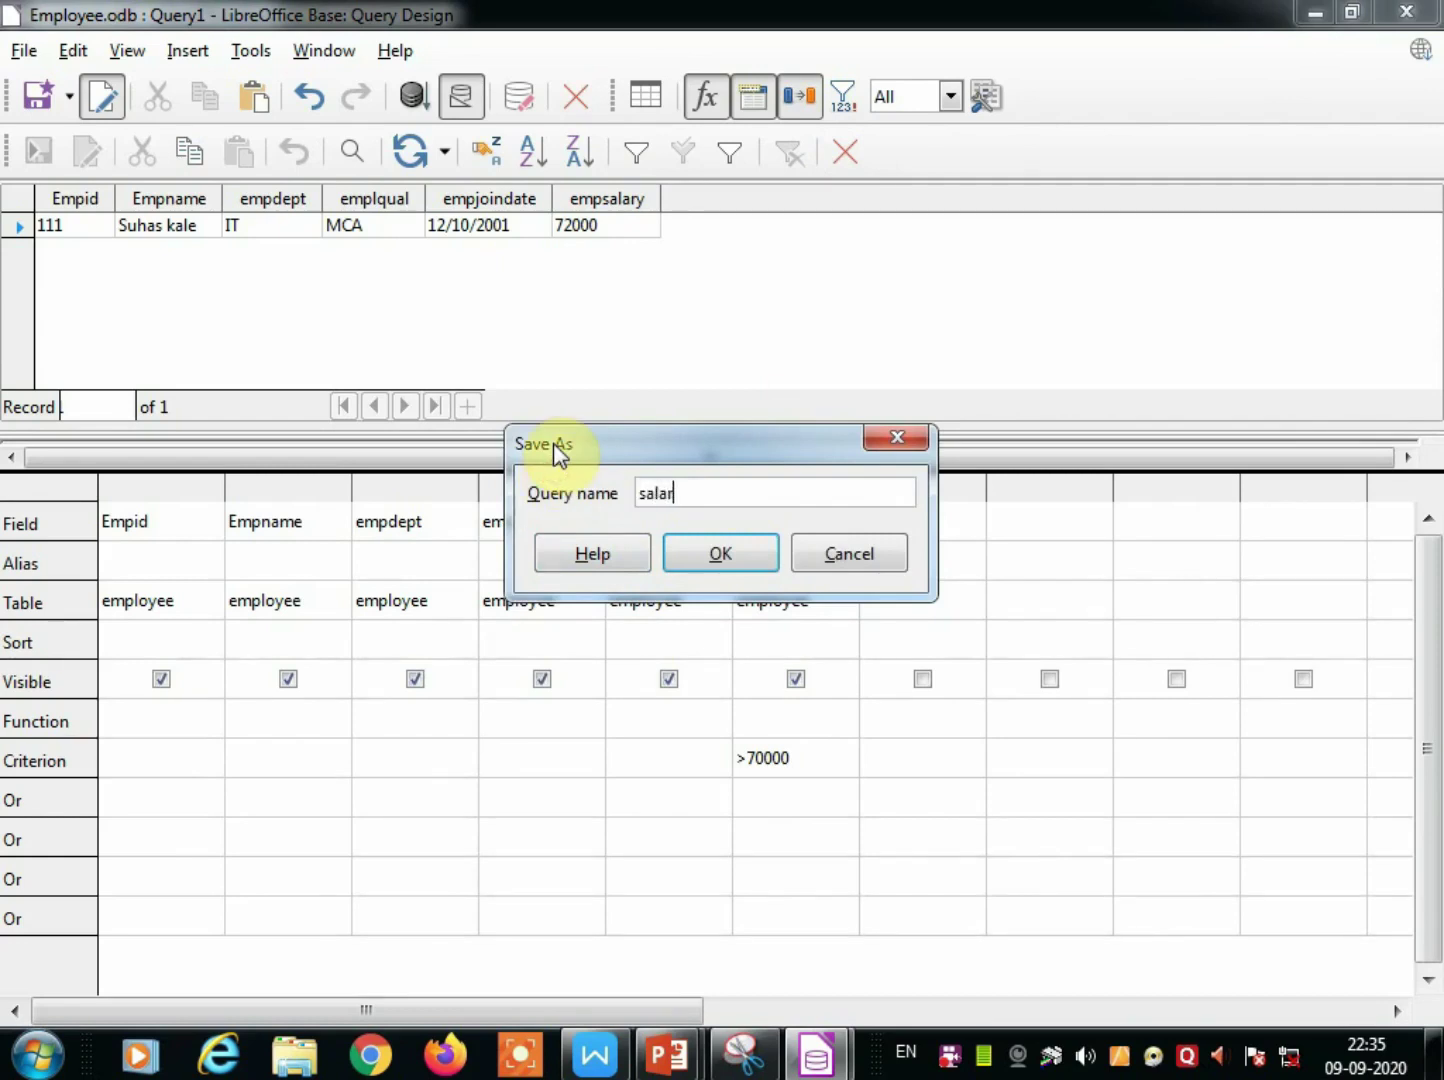
text(y more then 70000)
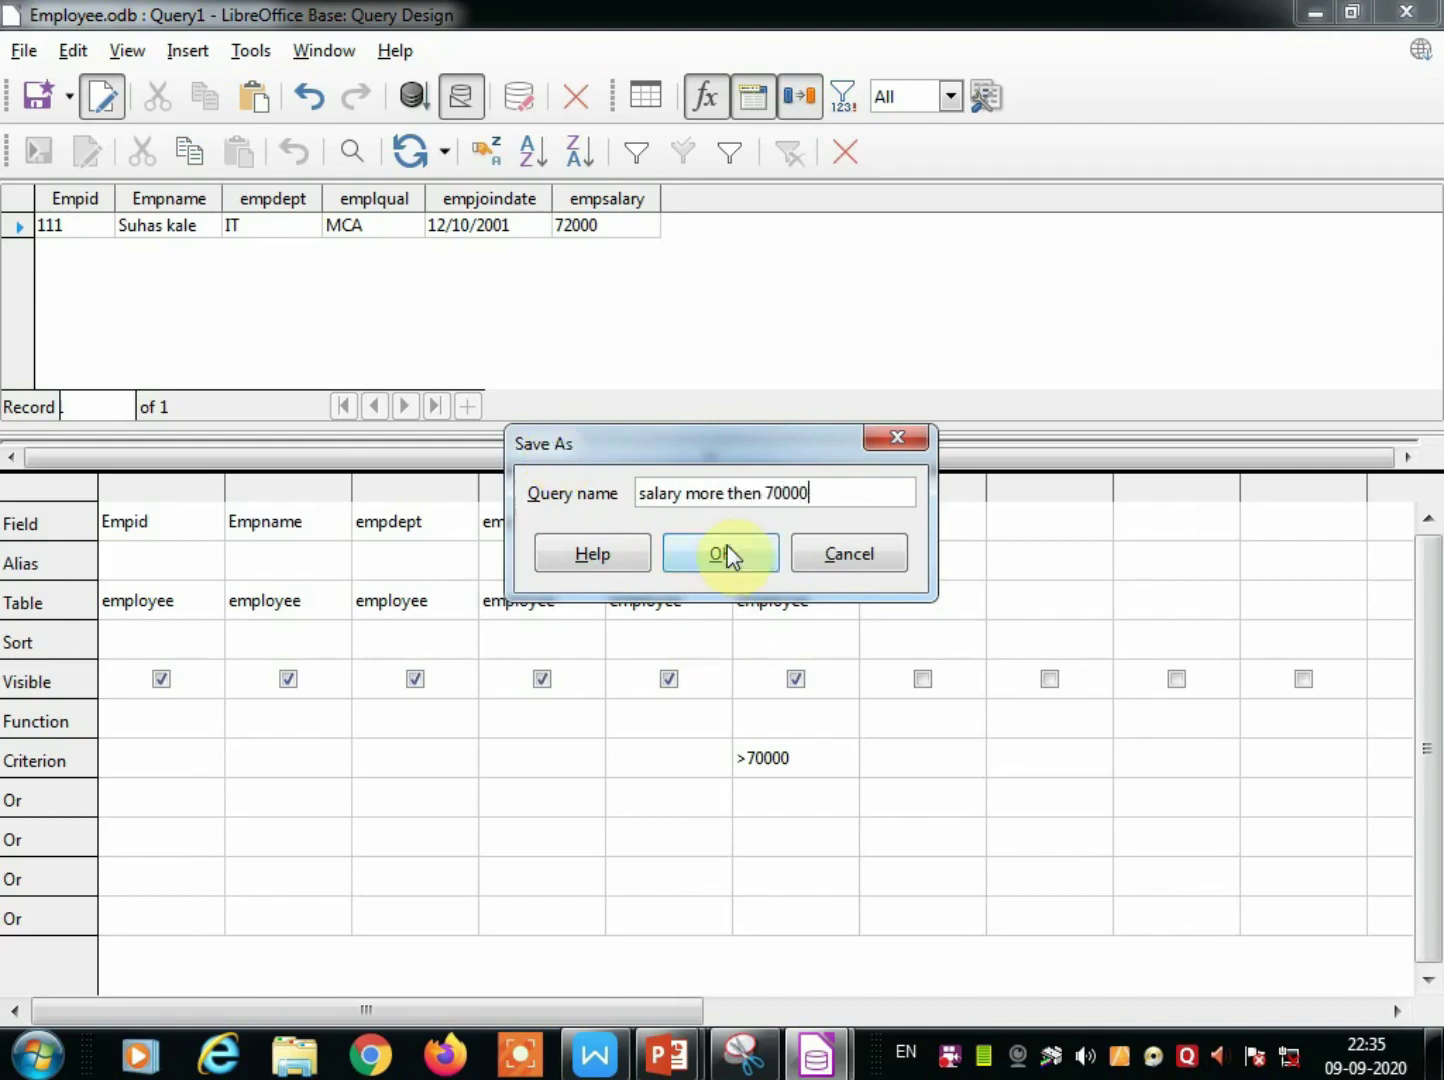
click(720, 554)
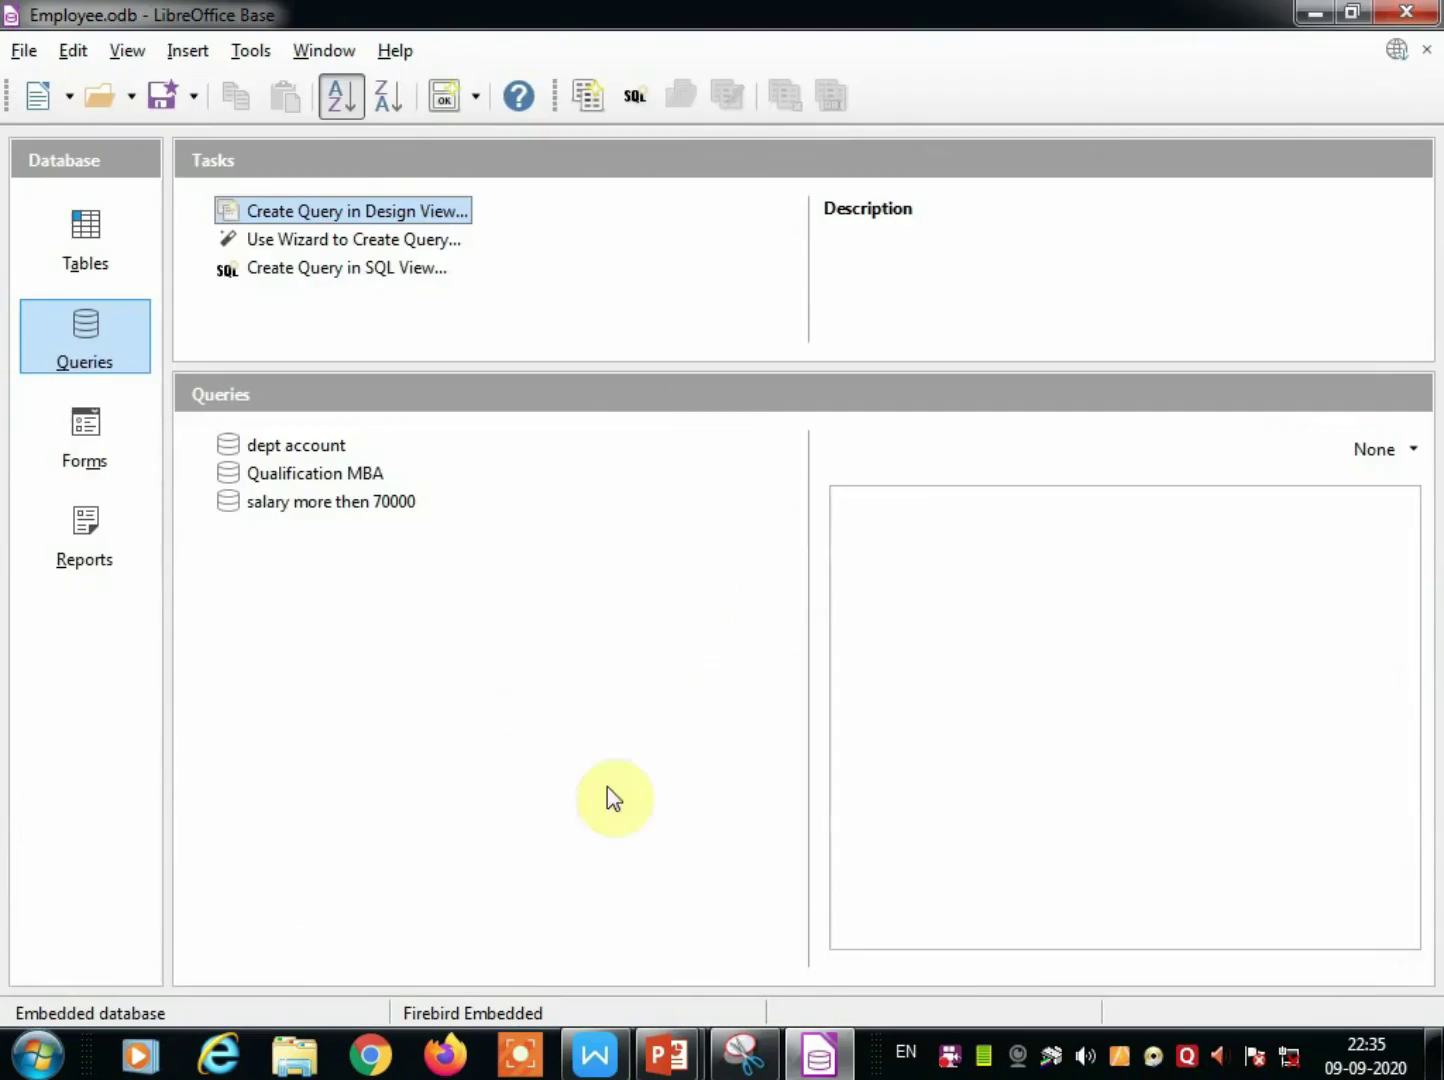
Start another new design-view query based on the employee table.
click(298, 210)
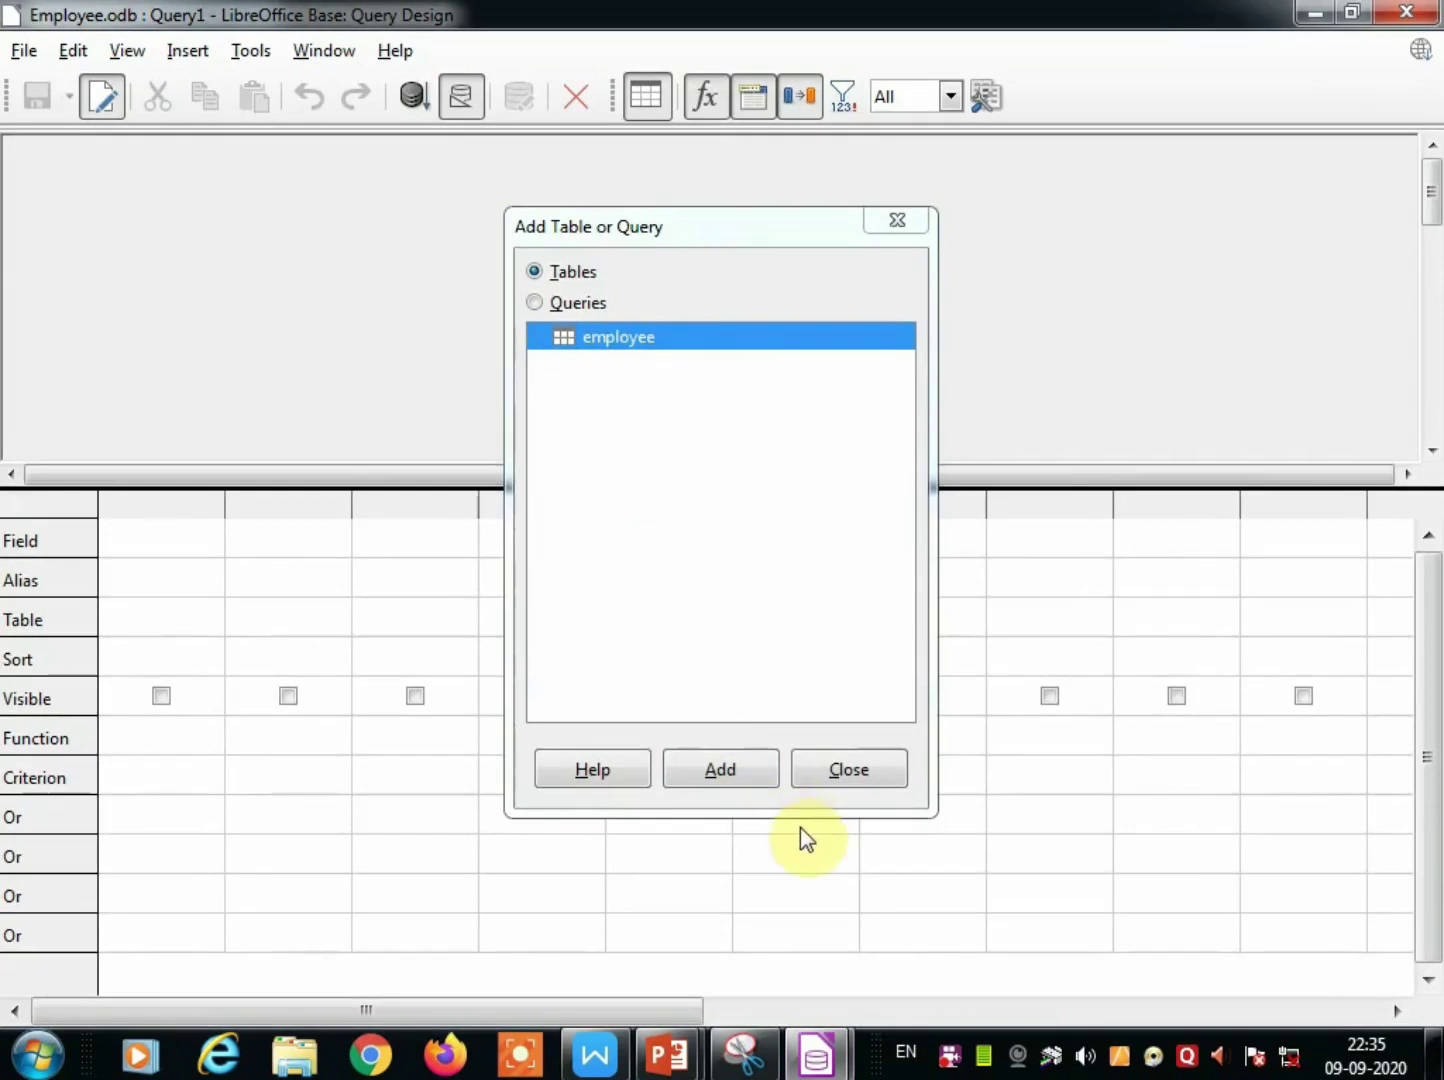
click(760, 771)
click(824, 784)
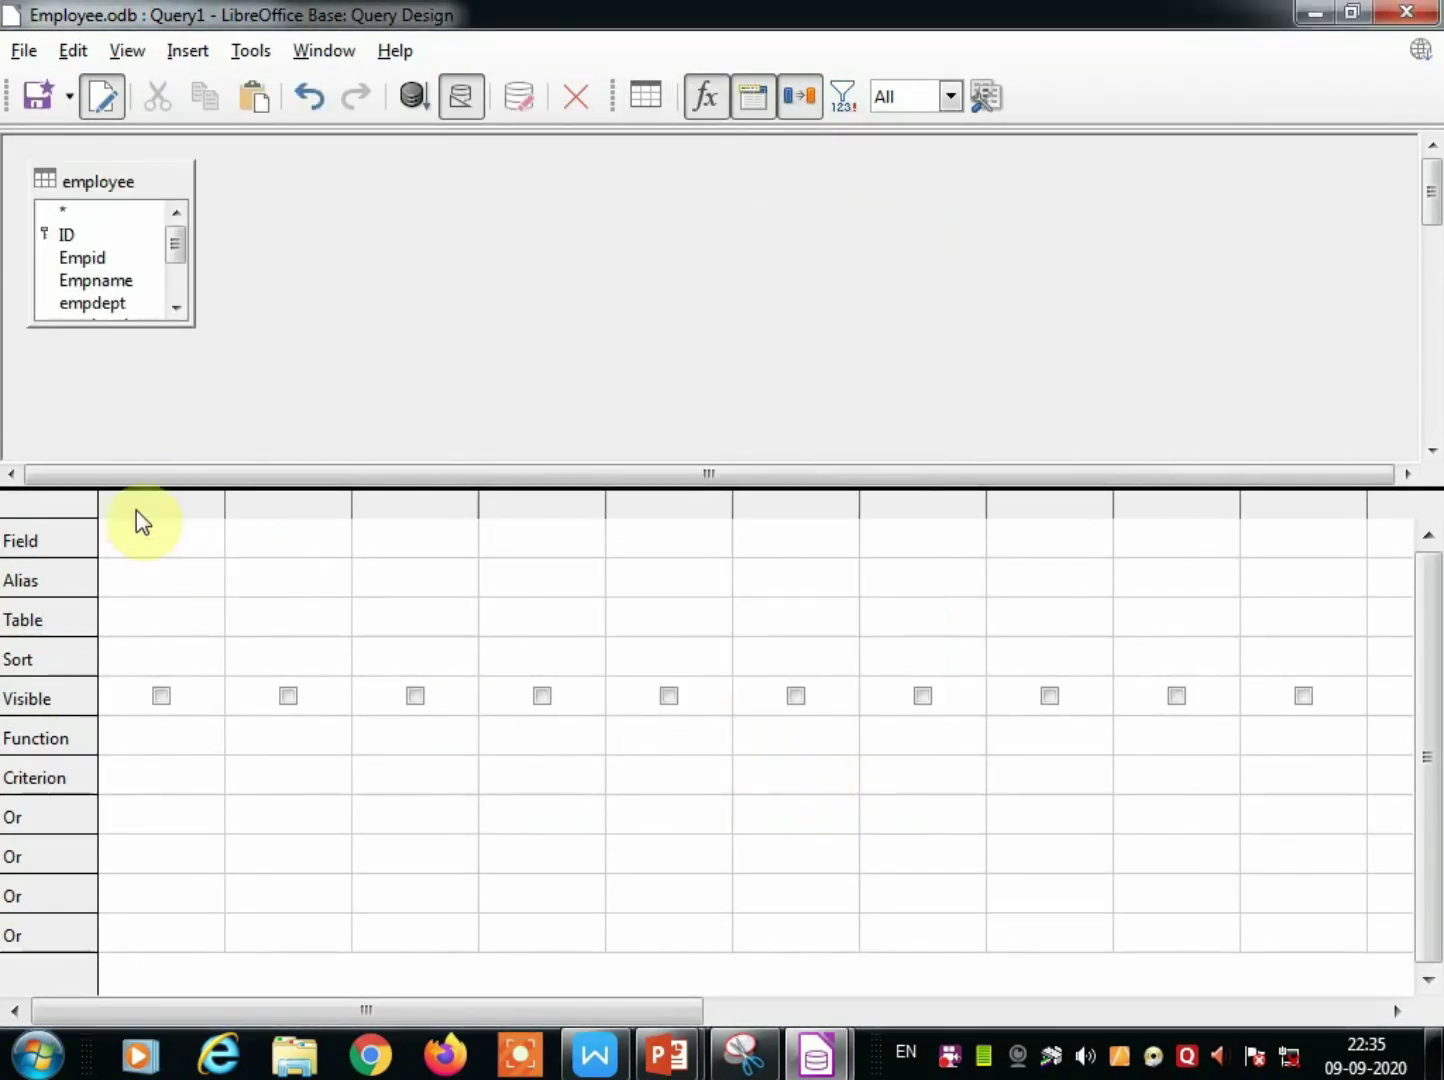
Add Empid, Empname, empdept, emplqual, empjoindate and empsalary to the query grid.
double_click(110, 257)
double_click(115, 281)
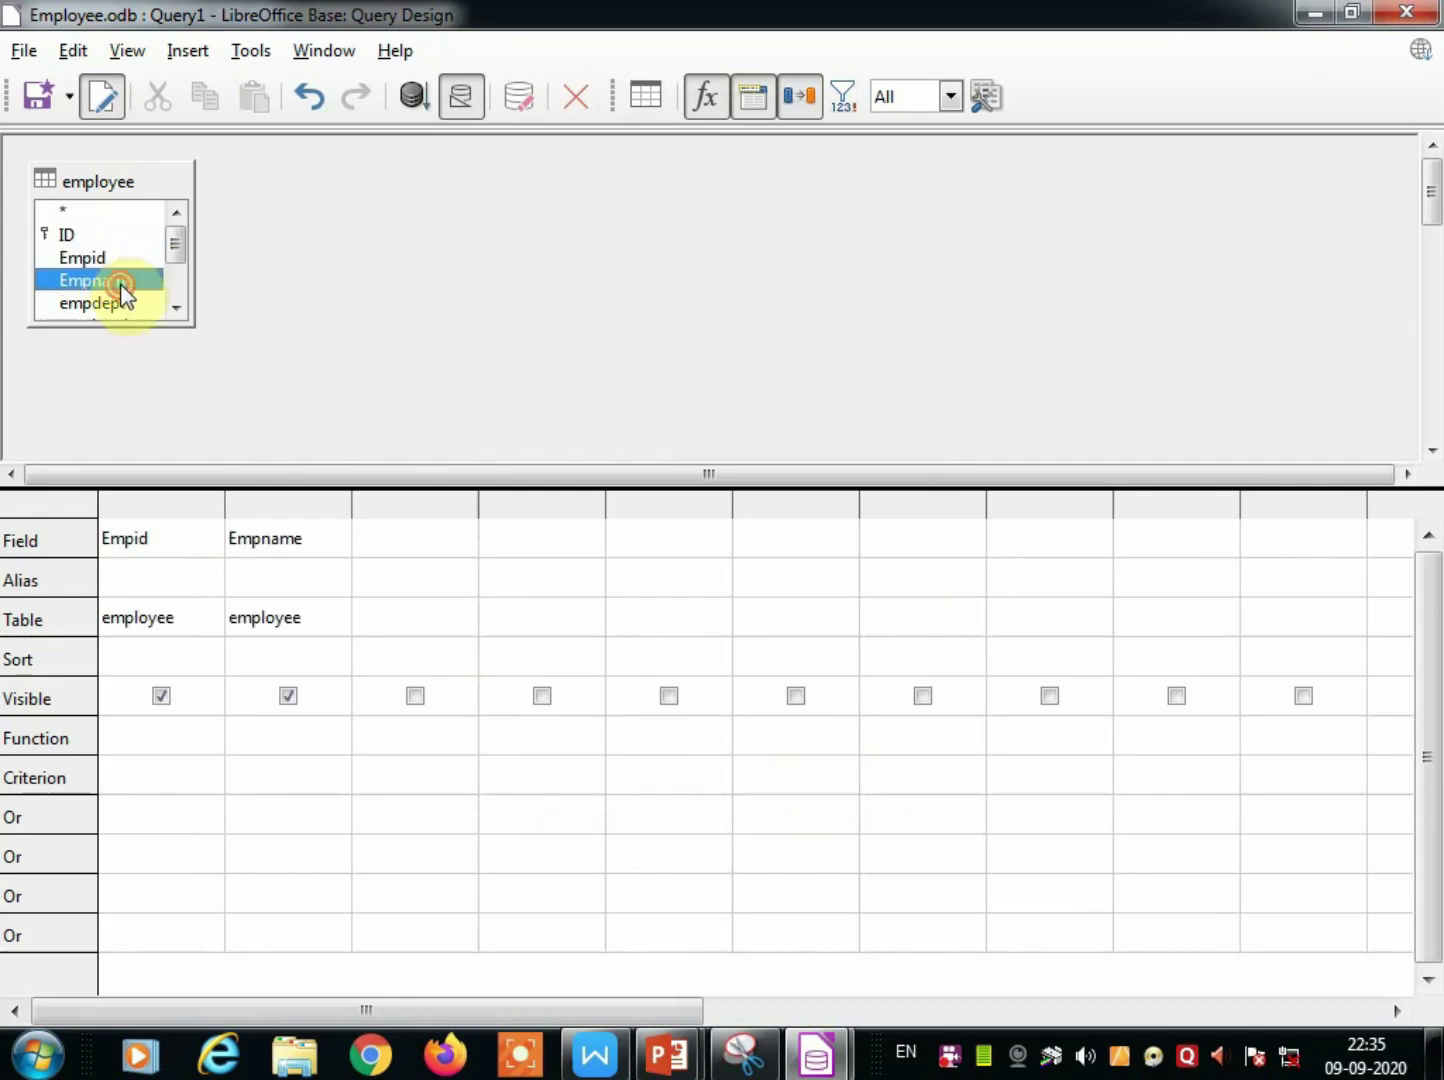
double_click(117, 305)
drag(181, 258, 180, 285)
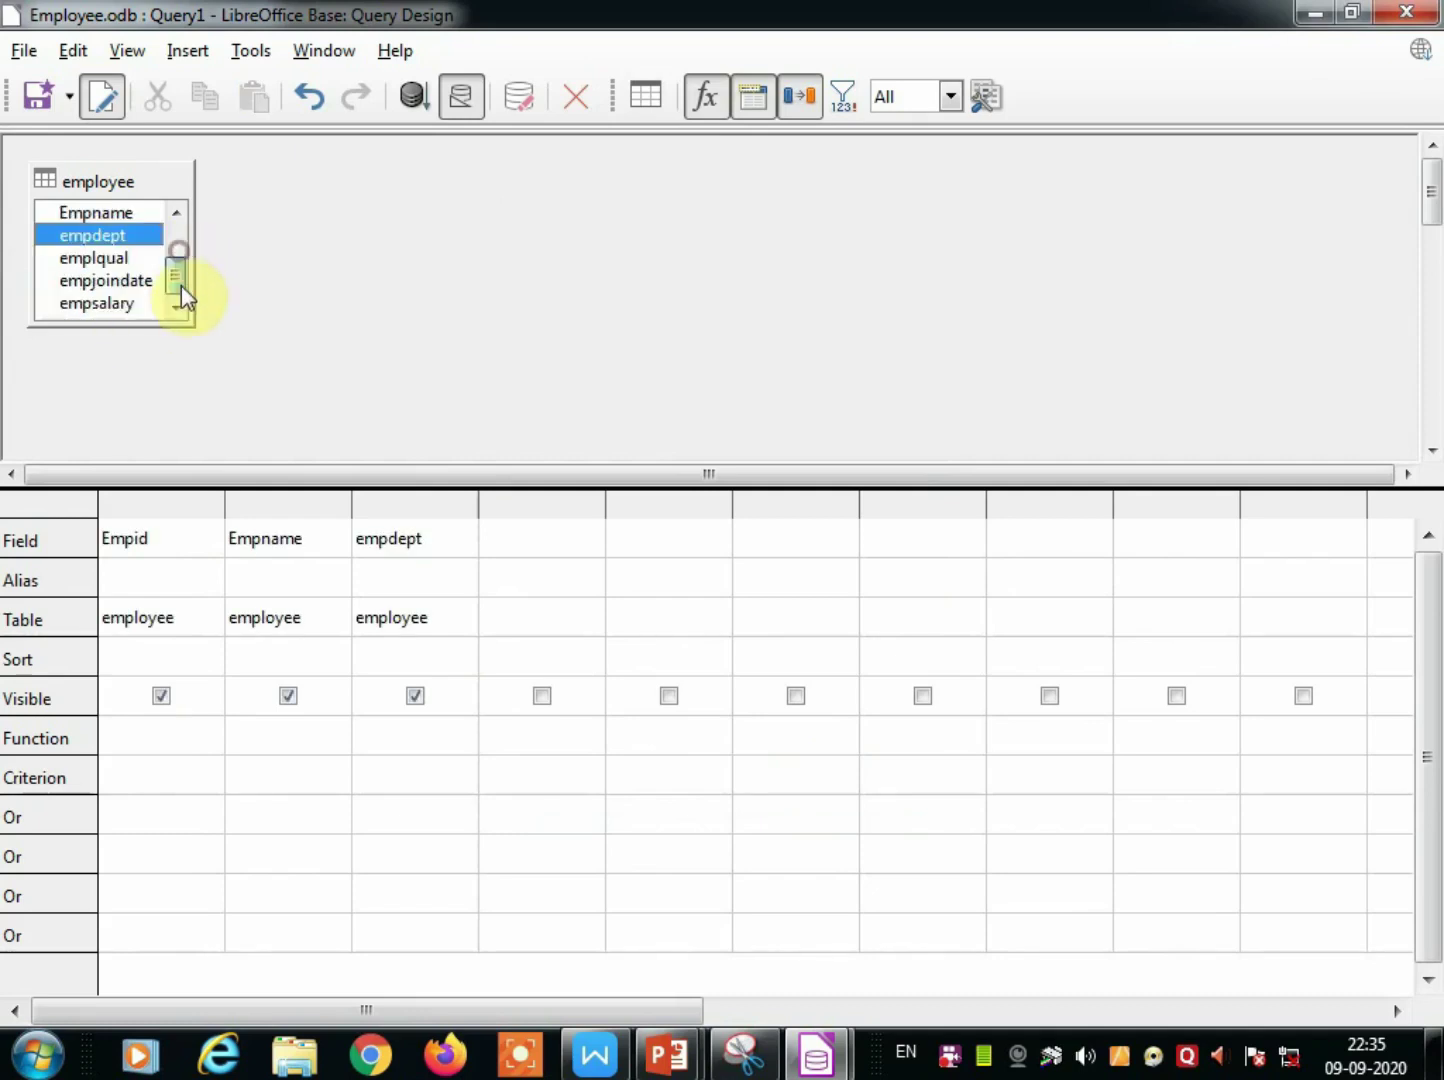
double_click(107, 259)
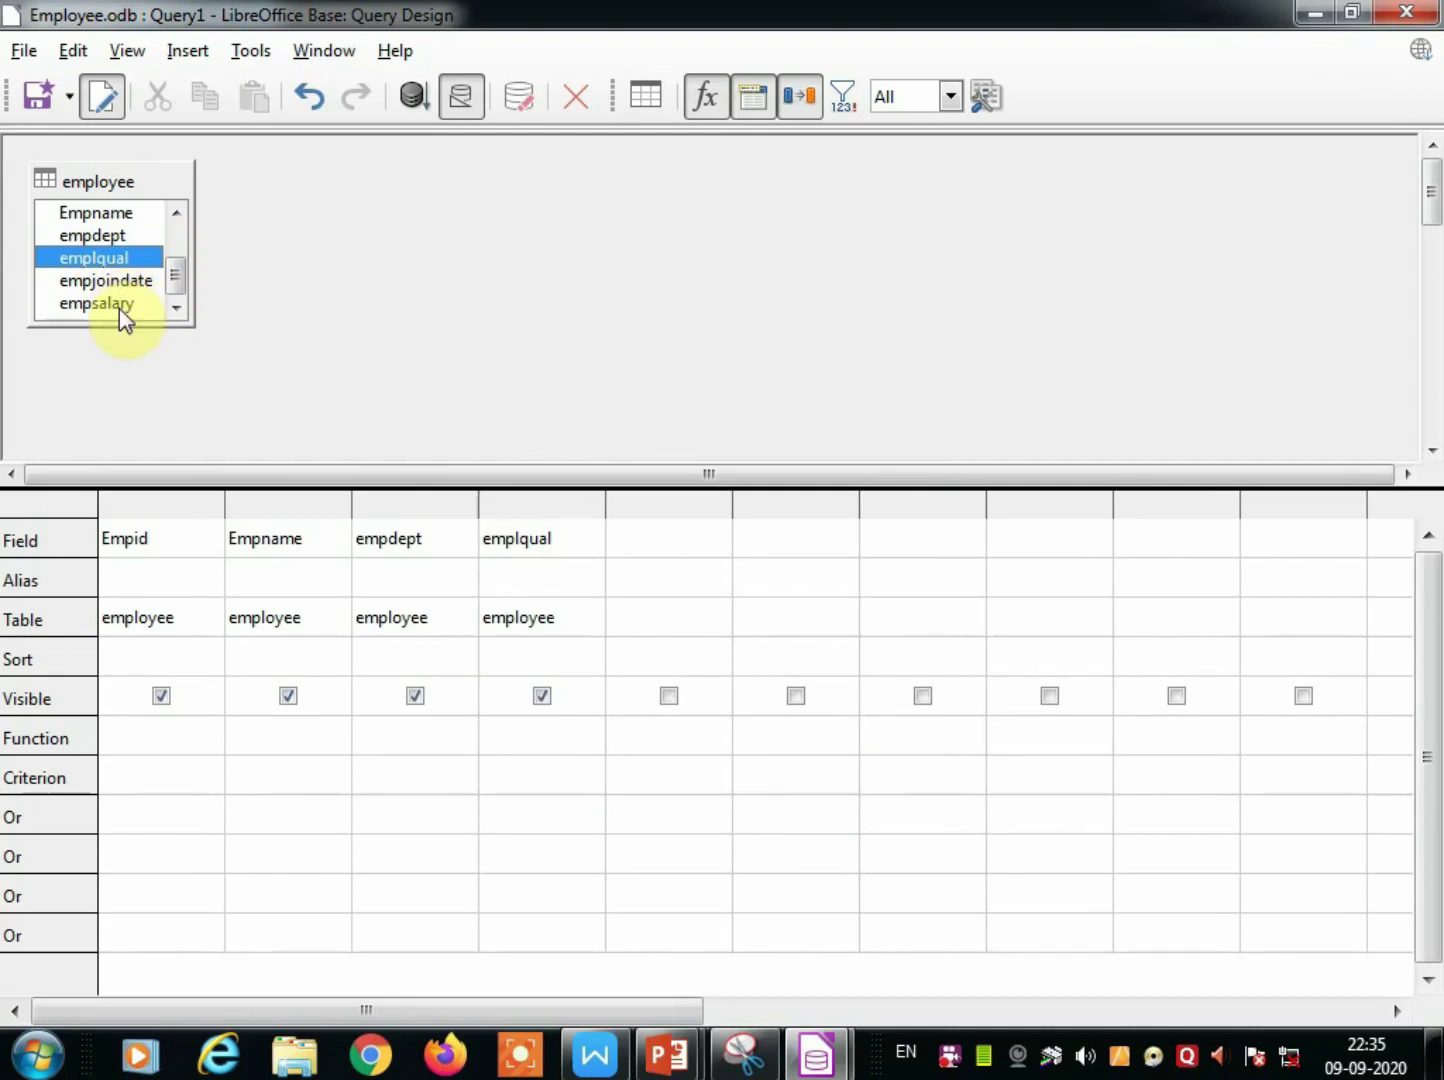
double_click(112, 282)
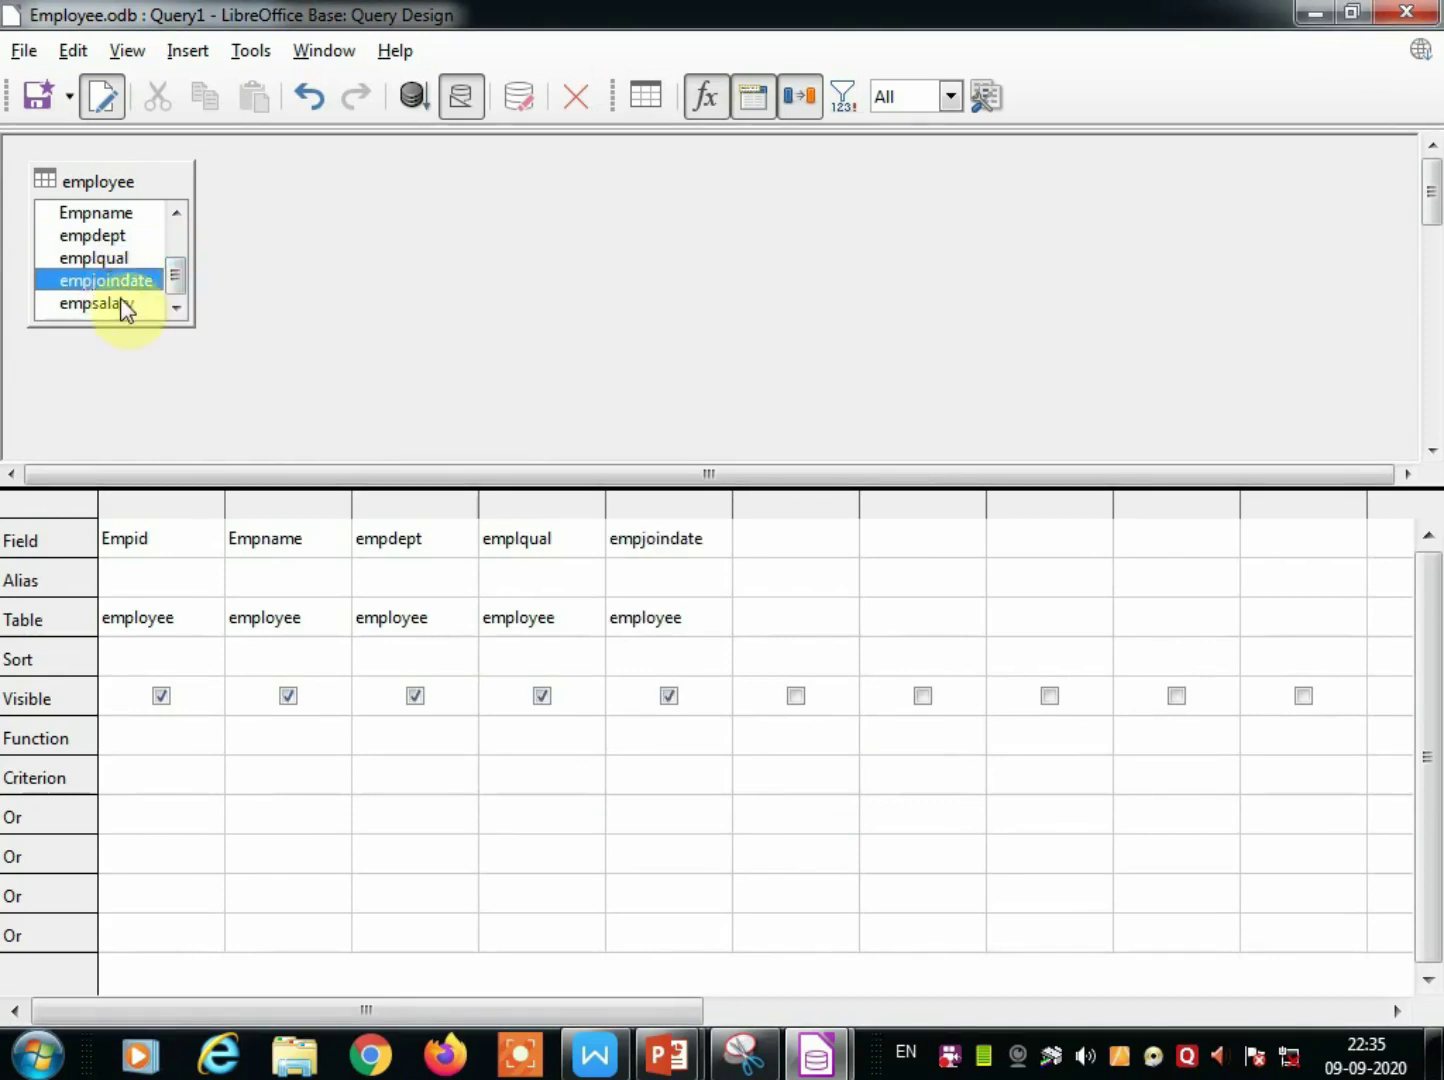
double_click(120, 303)
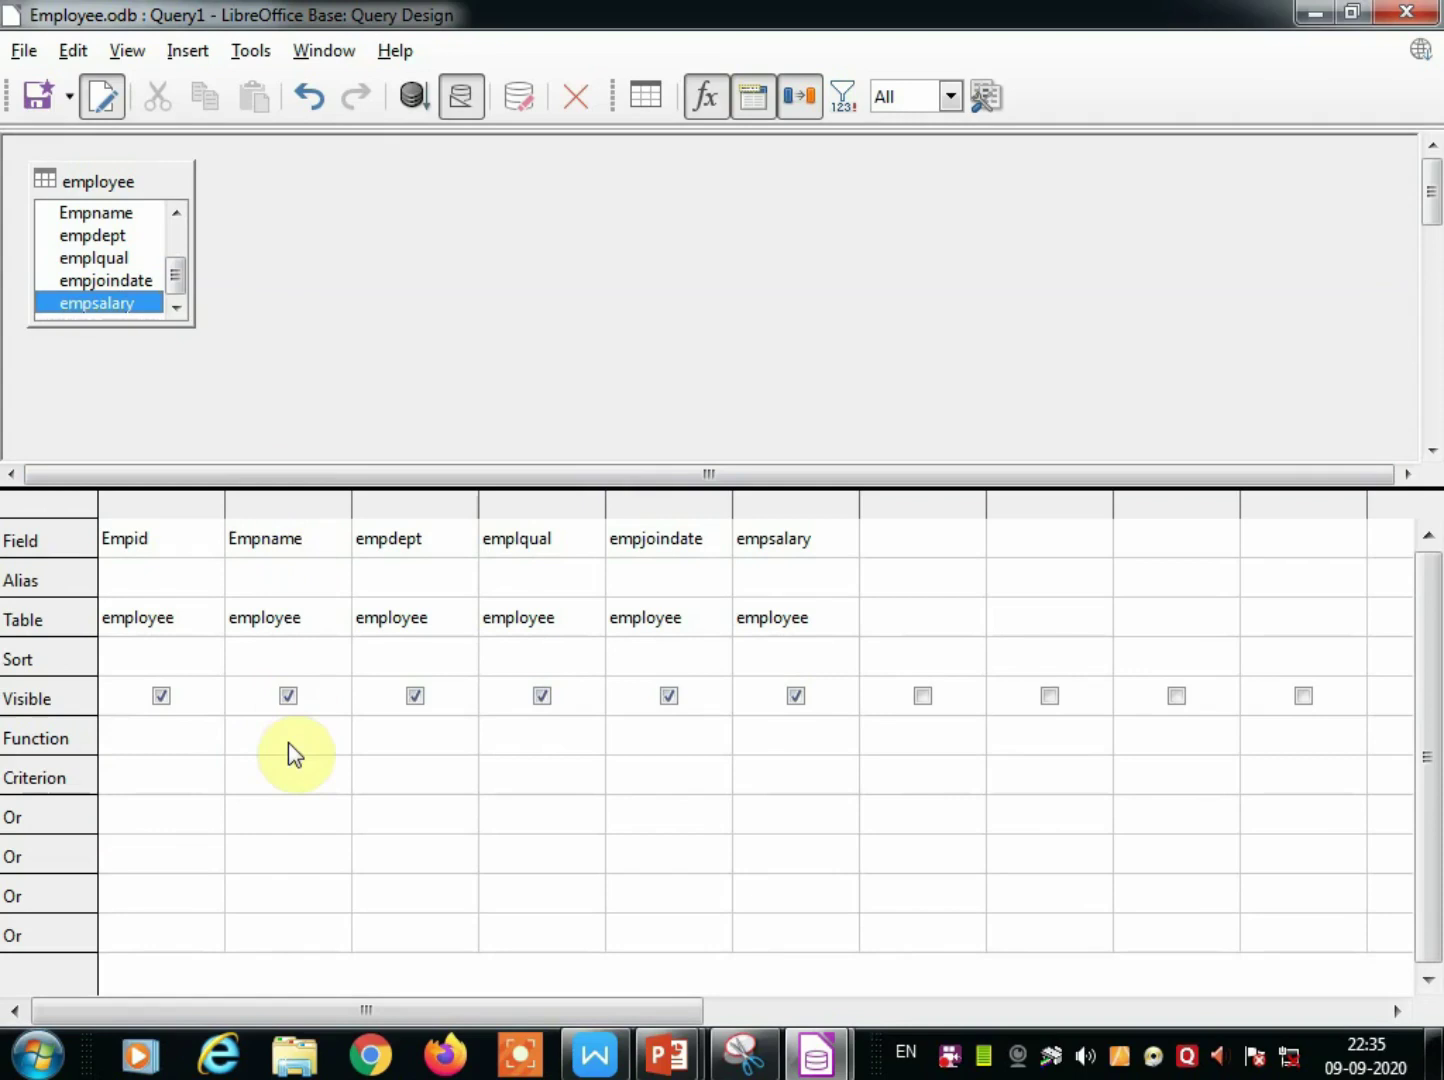
Enter a partial employee name as the Empname criterion, run the query, then cancel closing.
click(264, 778)
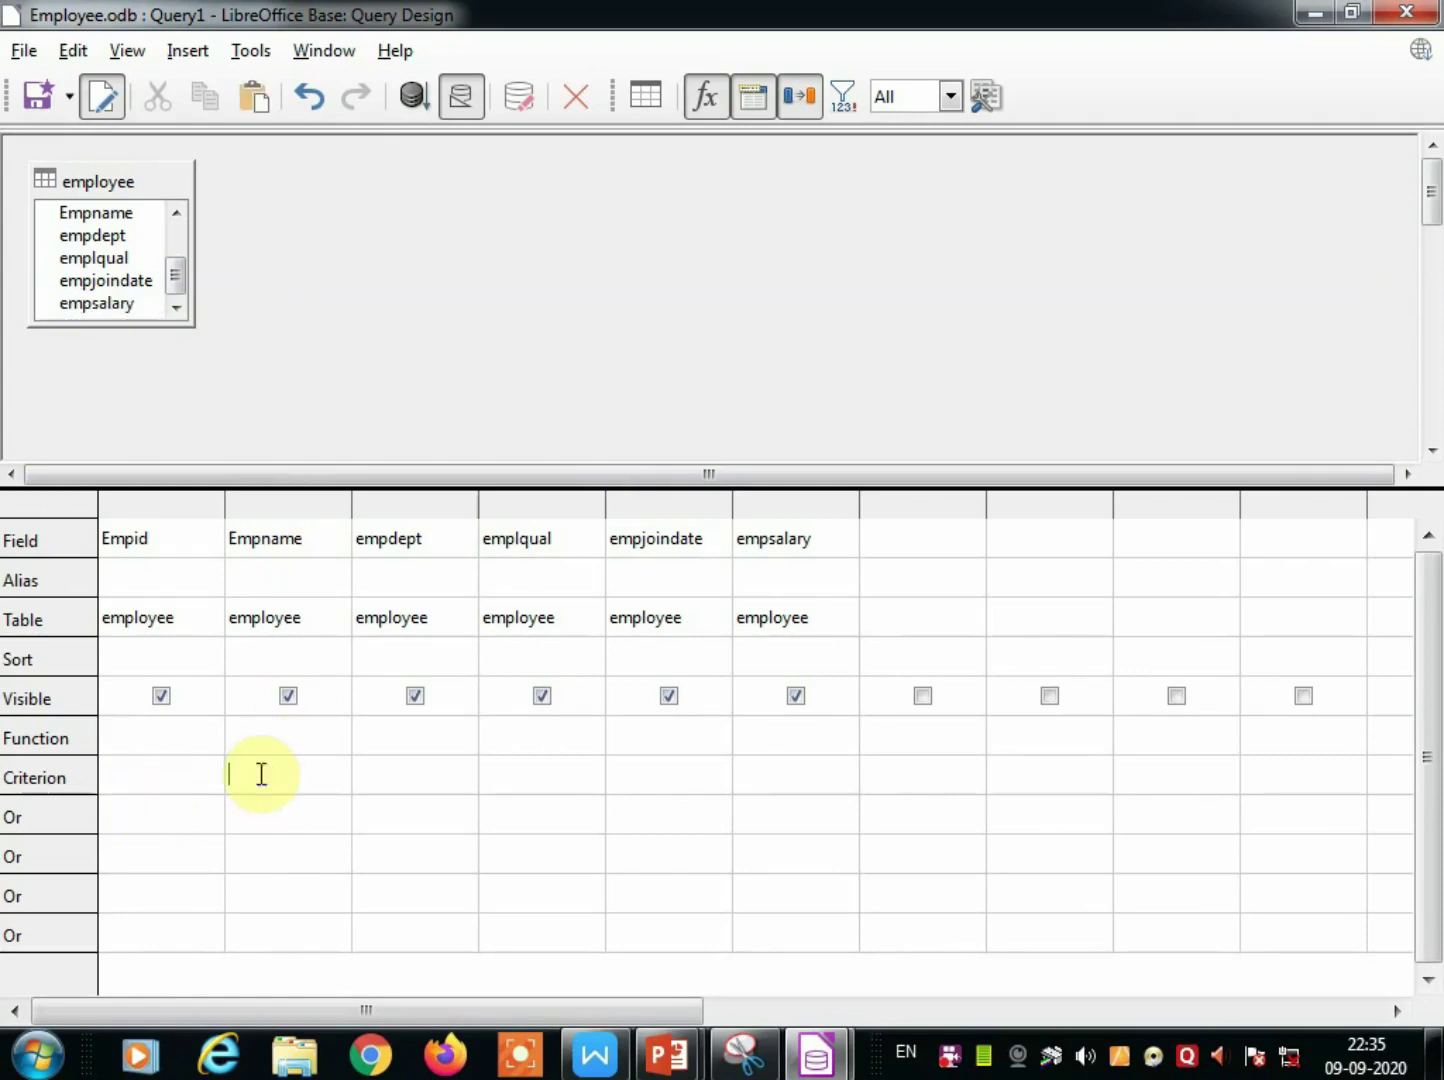
click(413, 97)
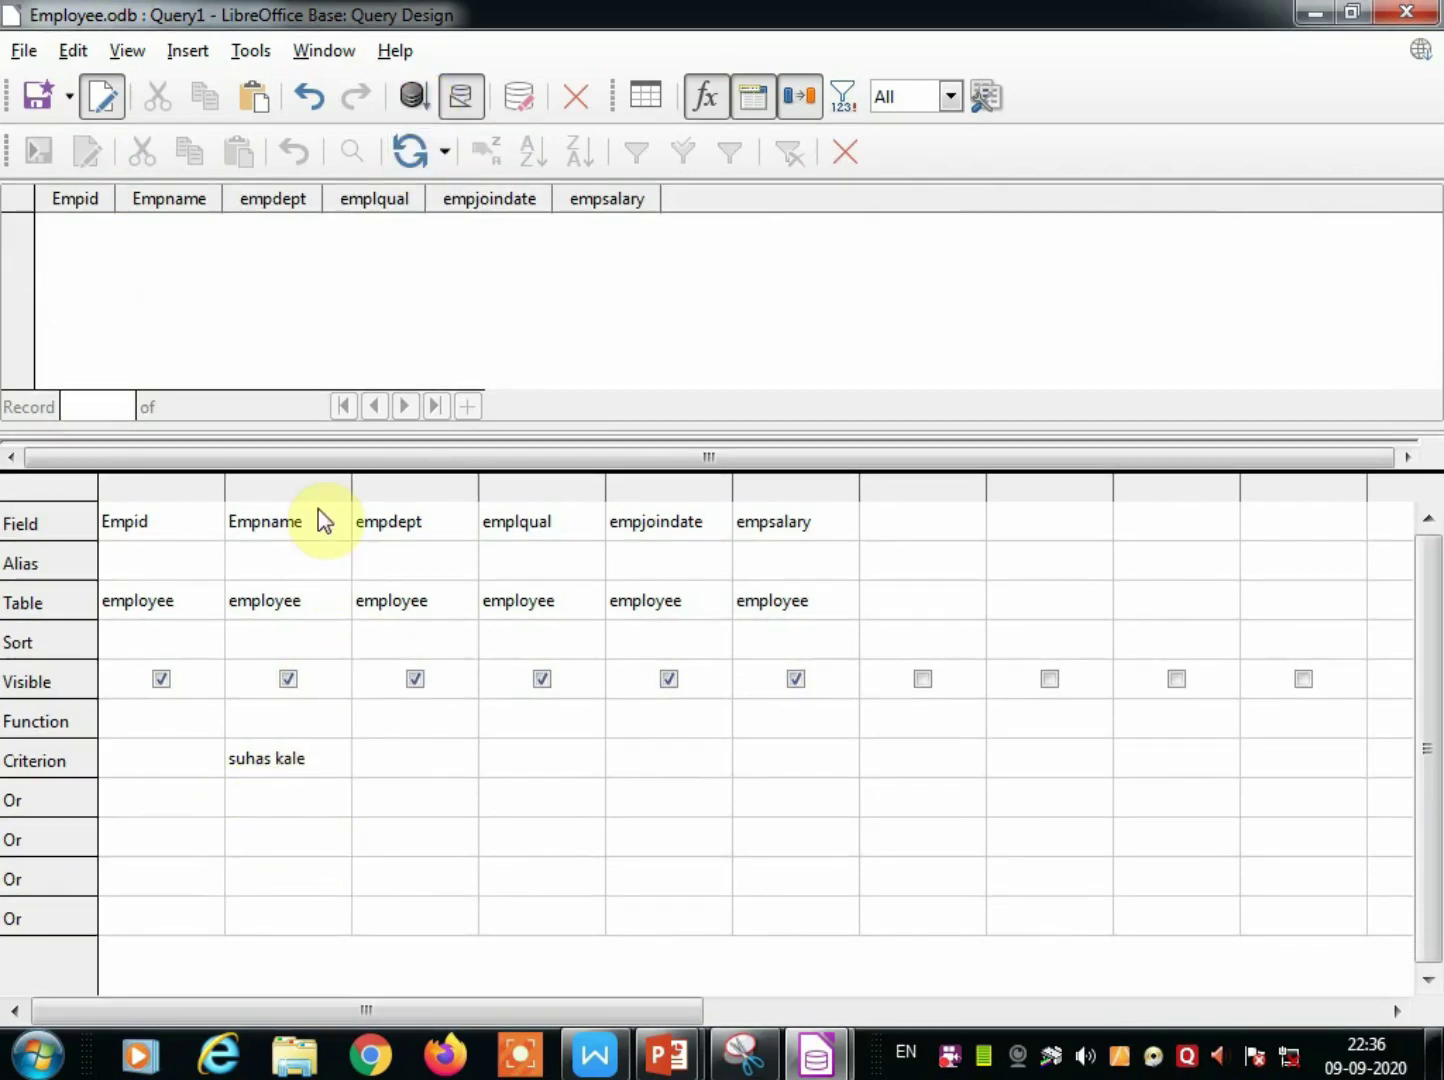
click(844, 158)
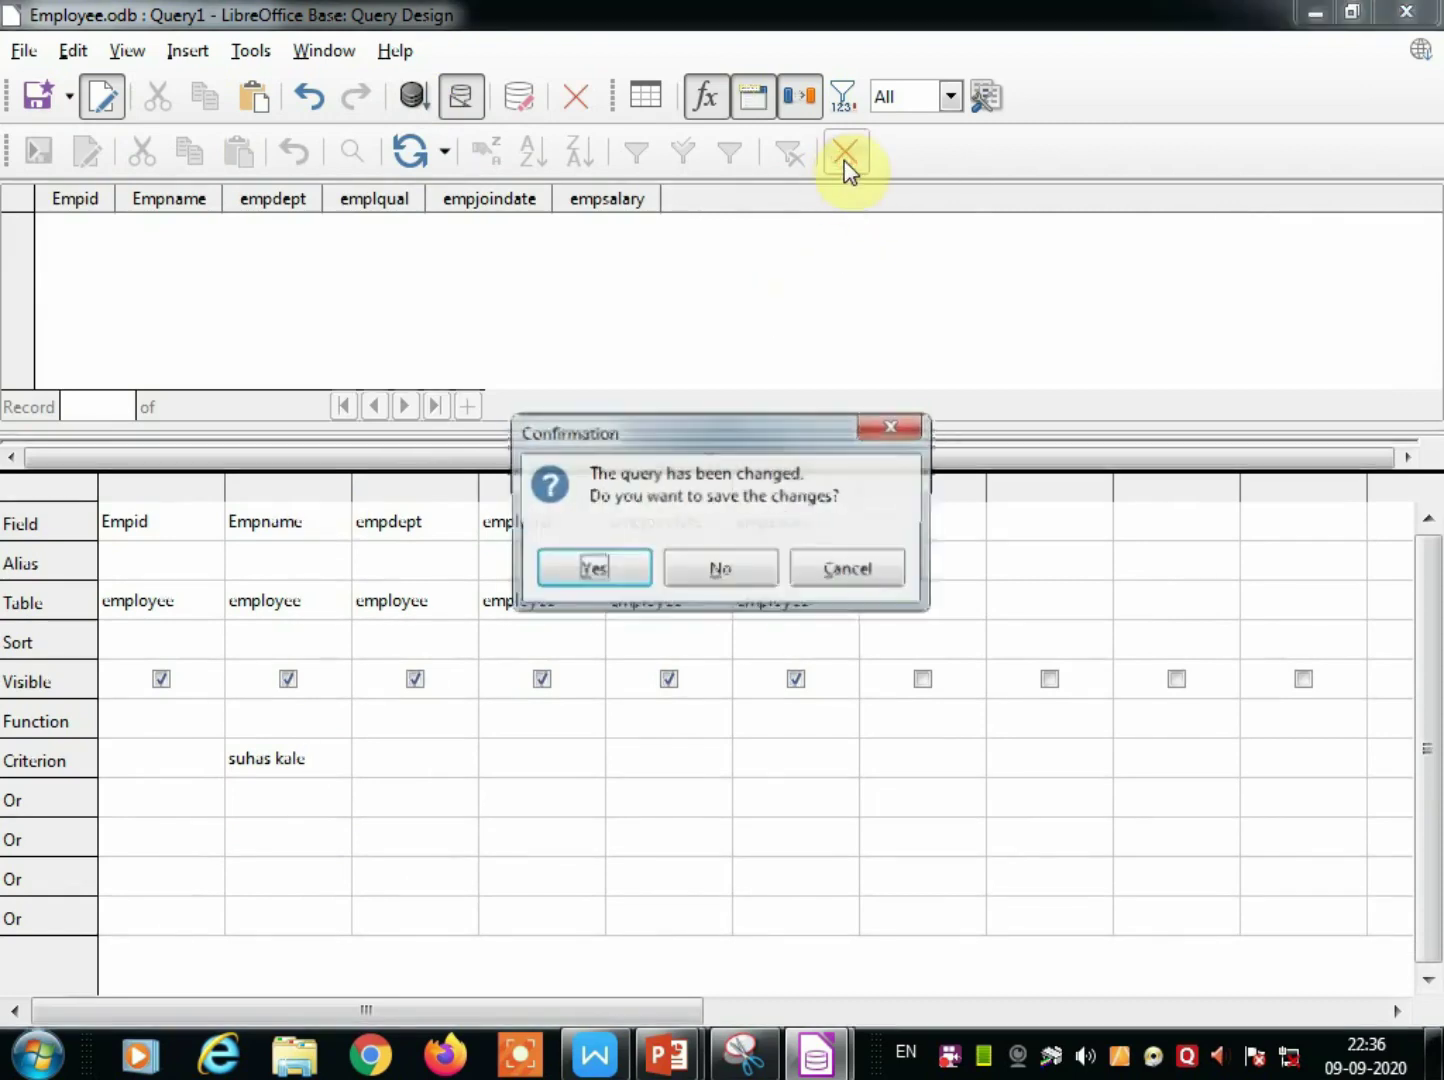
click(590, 570)
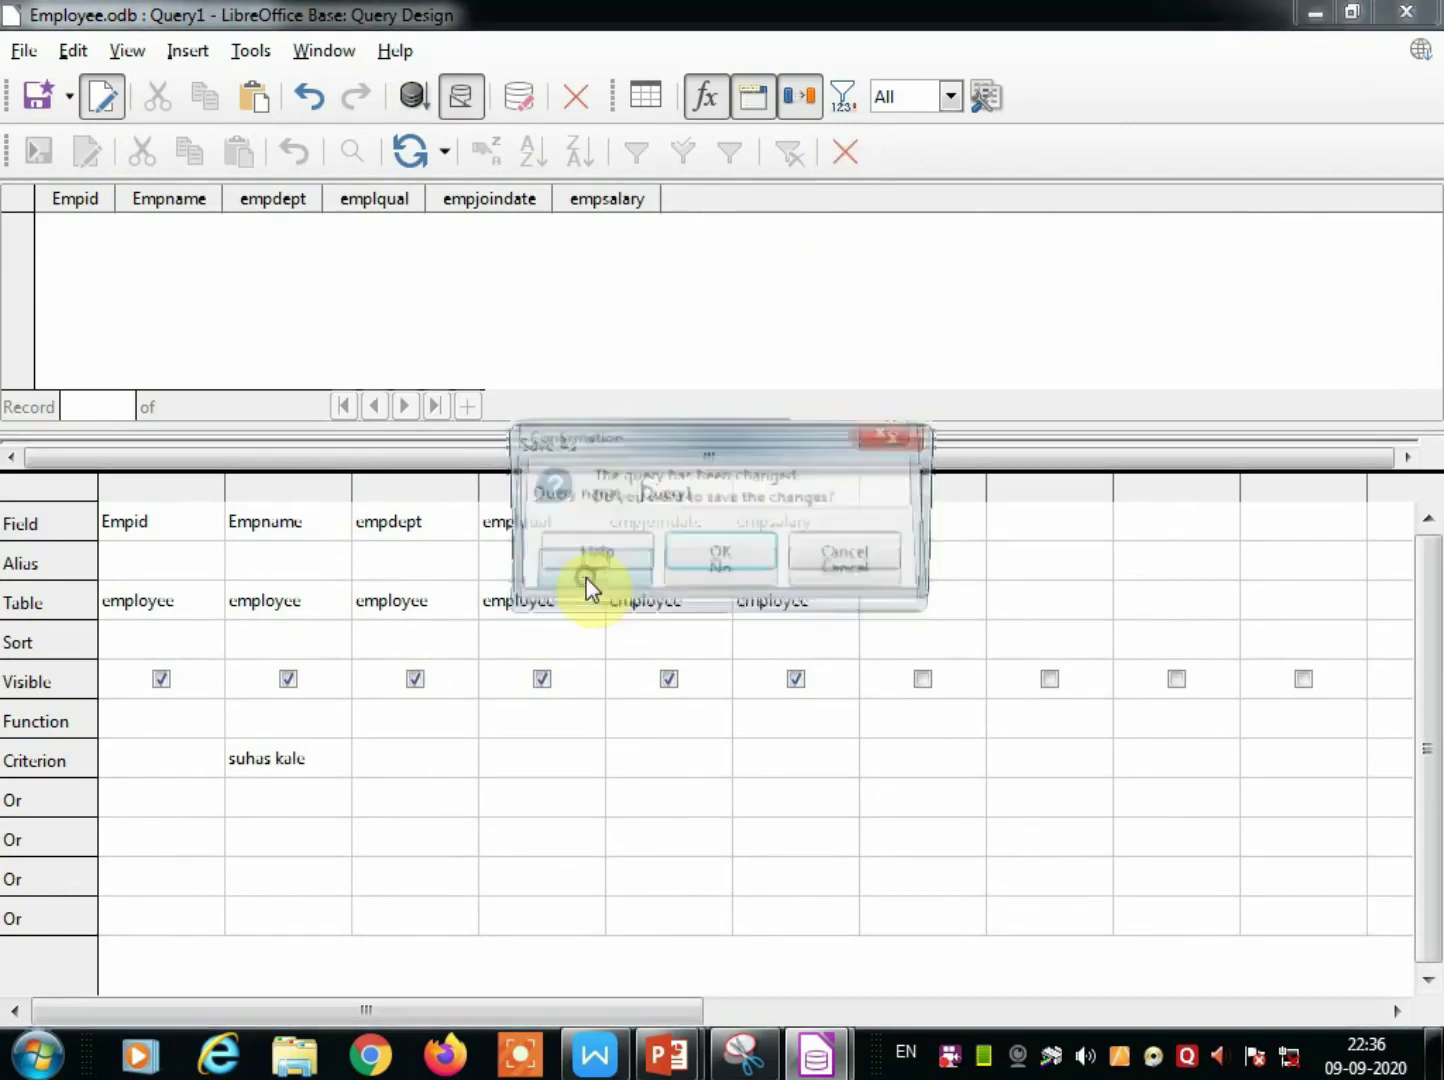
click(841, 561)
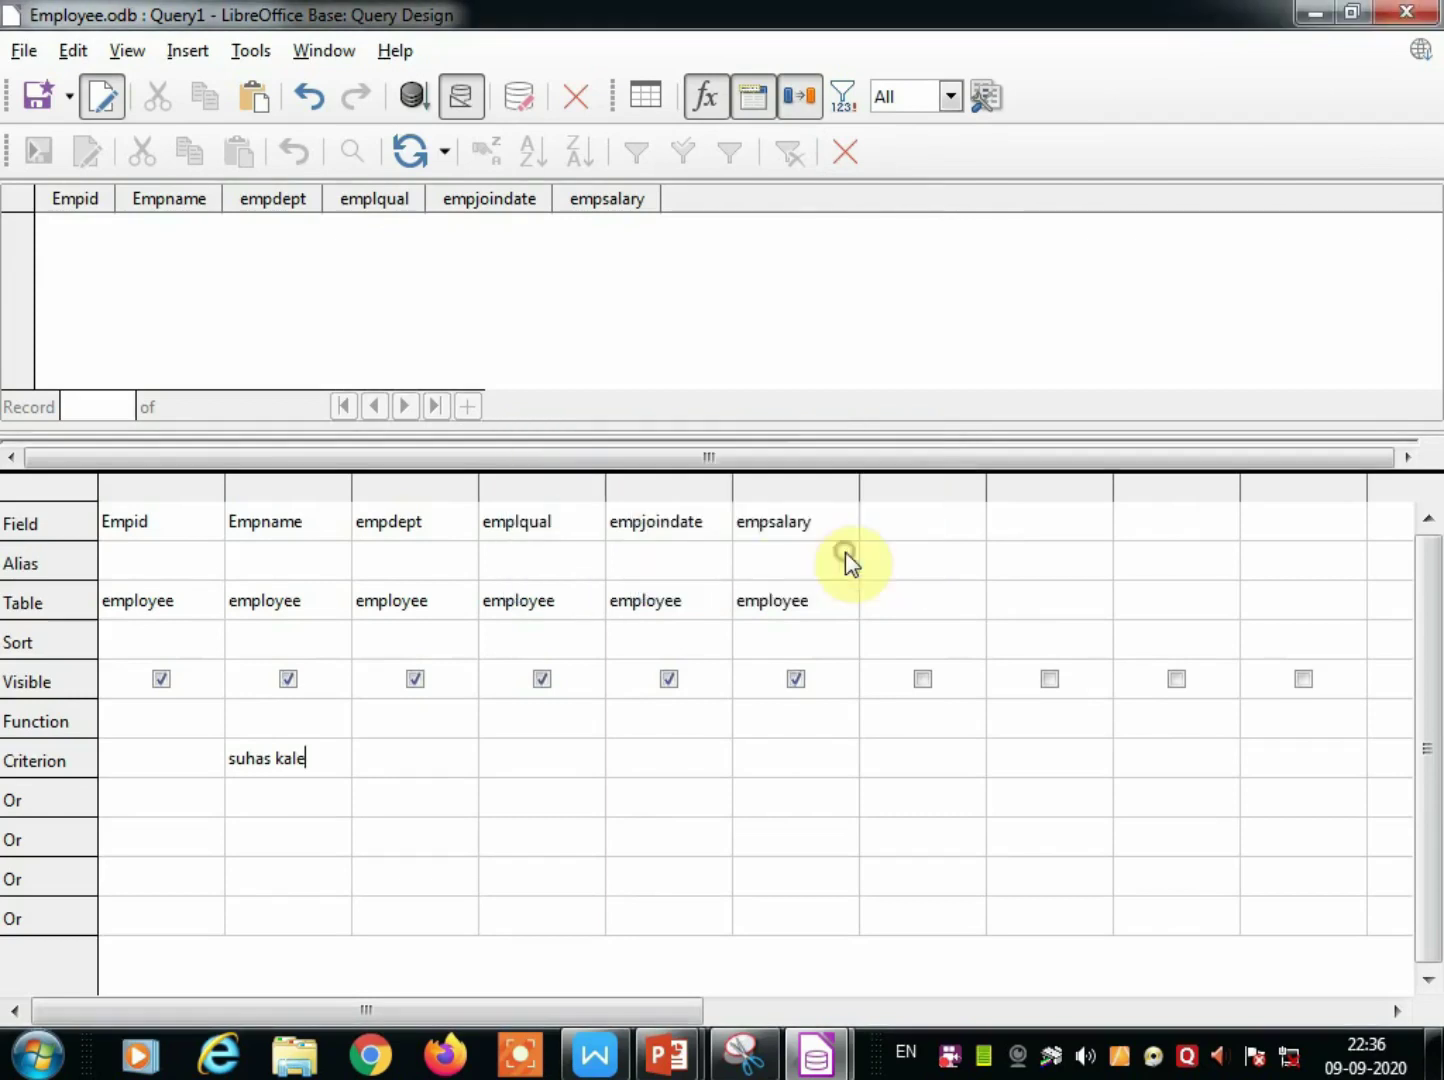
Wrap the Empname criterion in quotes, rerun it, and close the design without saving.
click(234, 761)
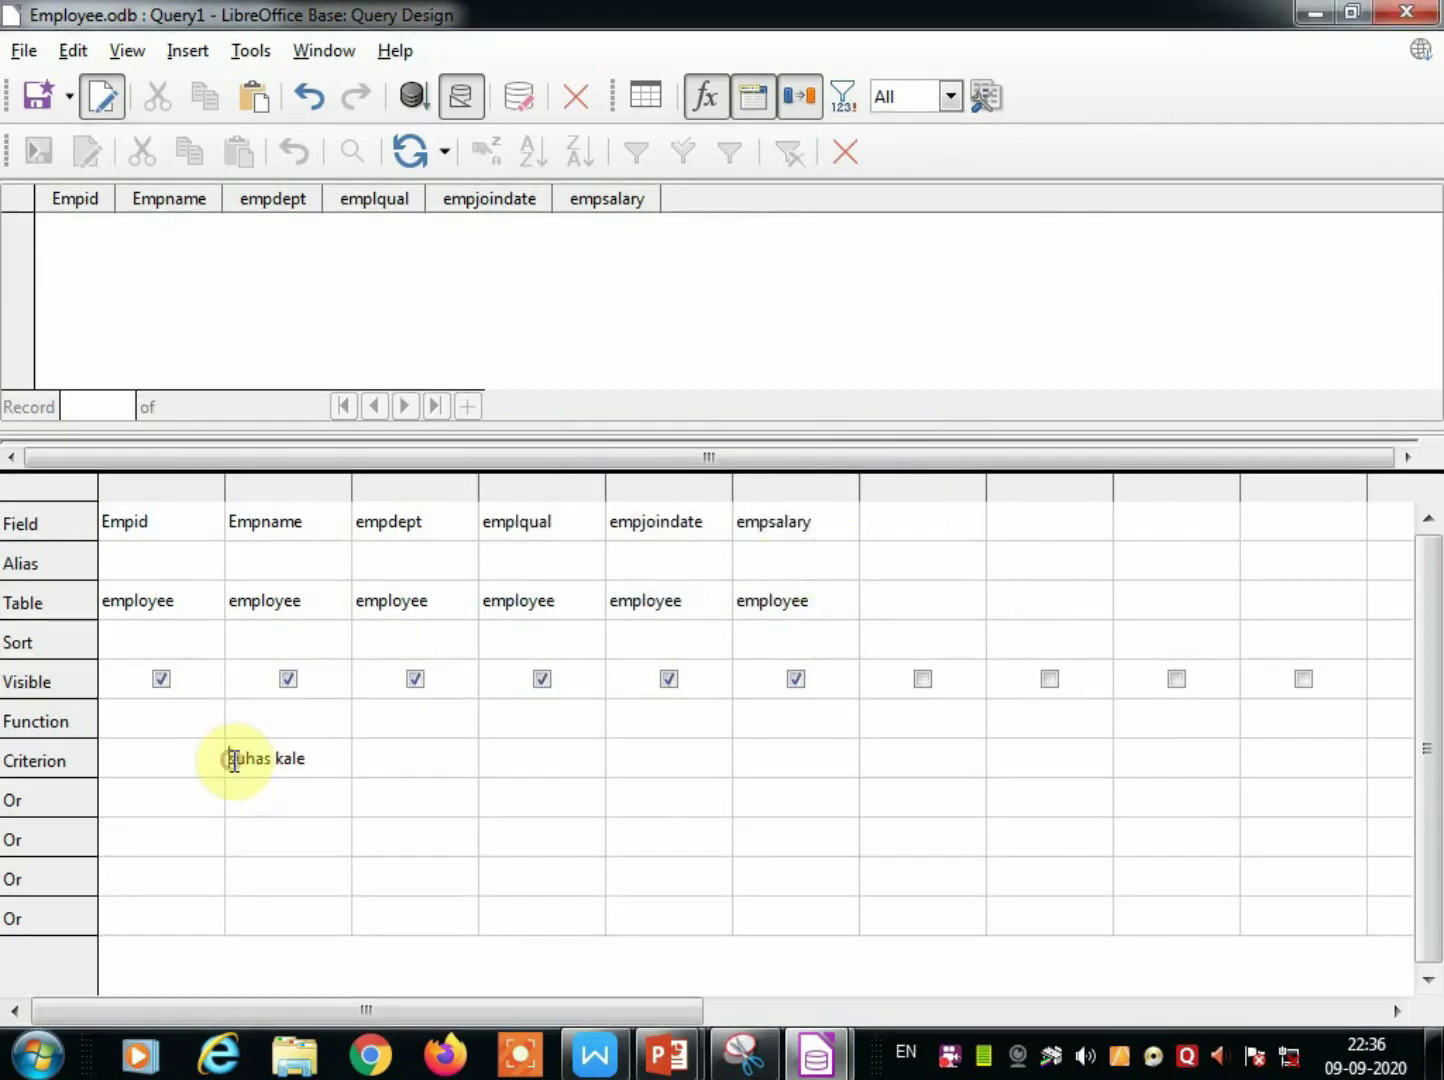
text(")
click(330, 755)
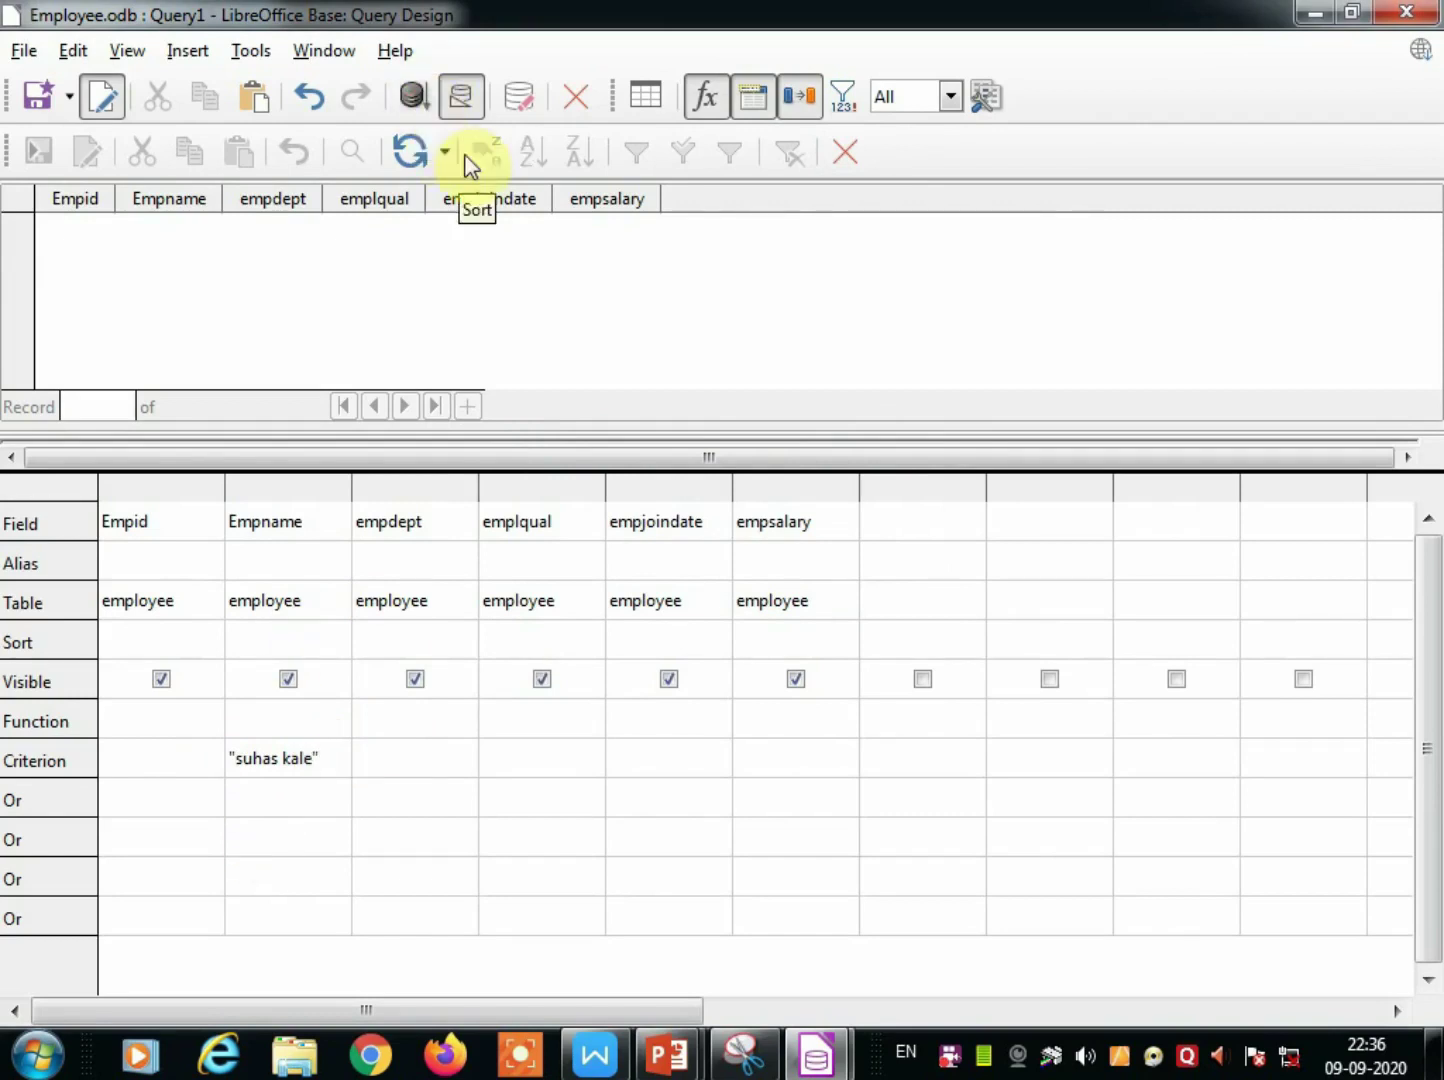
click(422, 100)
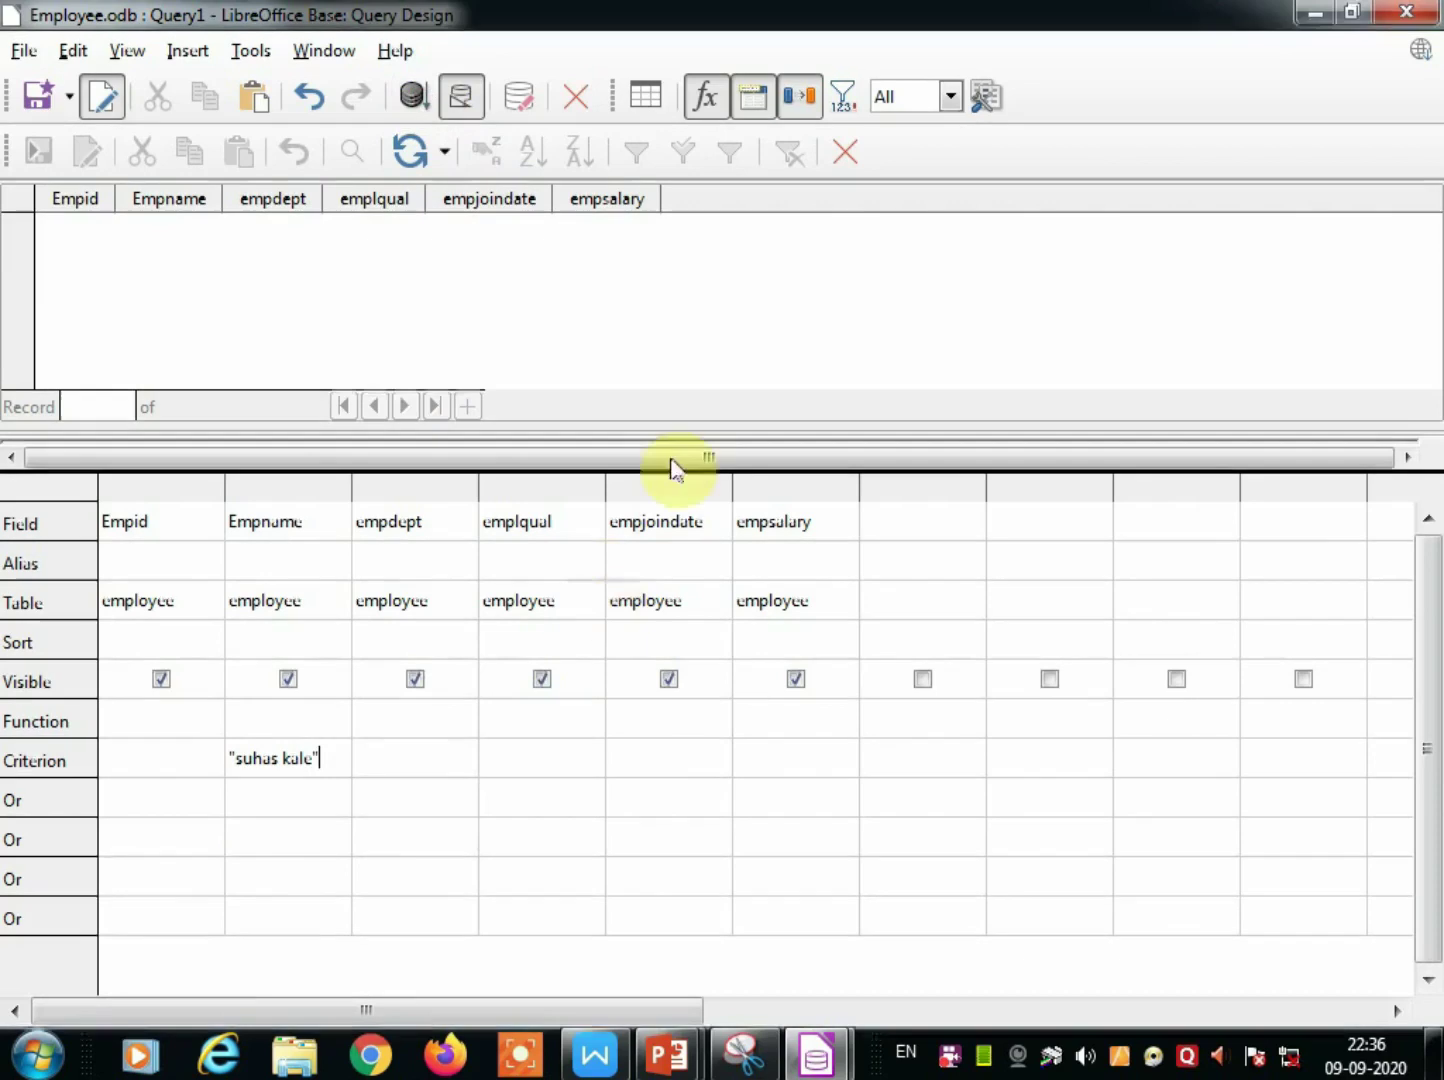
click(845, 154)
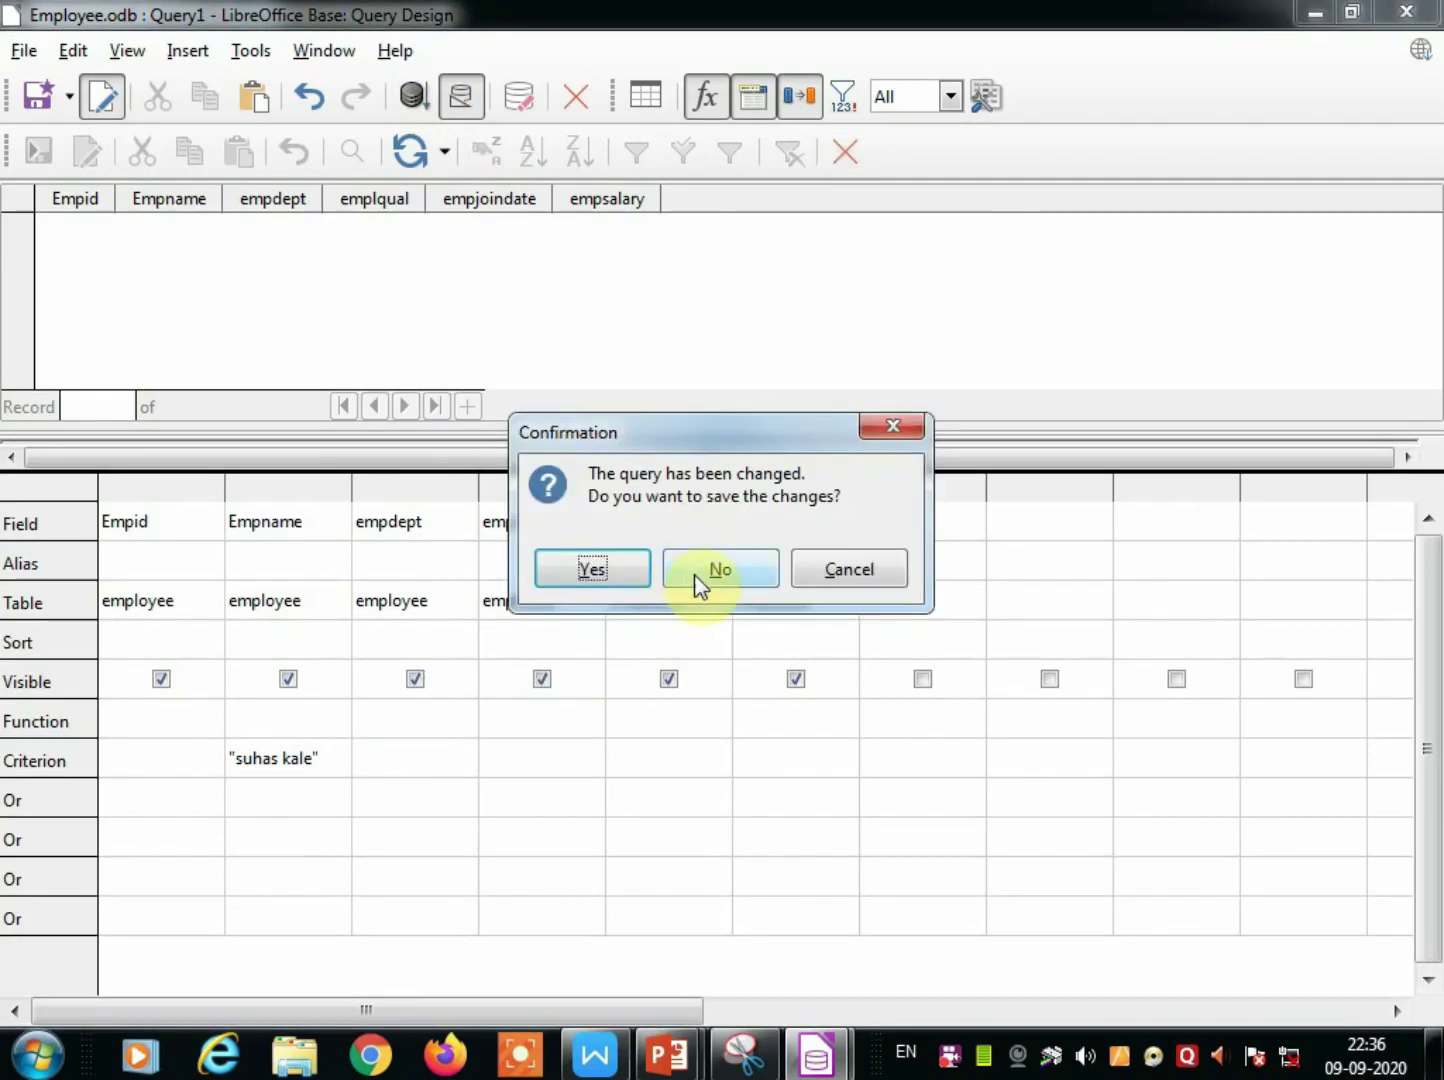
click(698, 577)
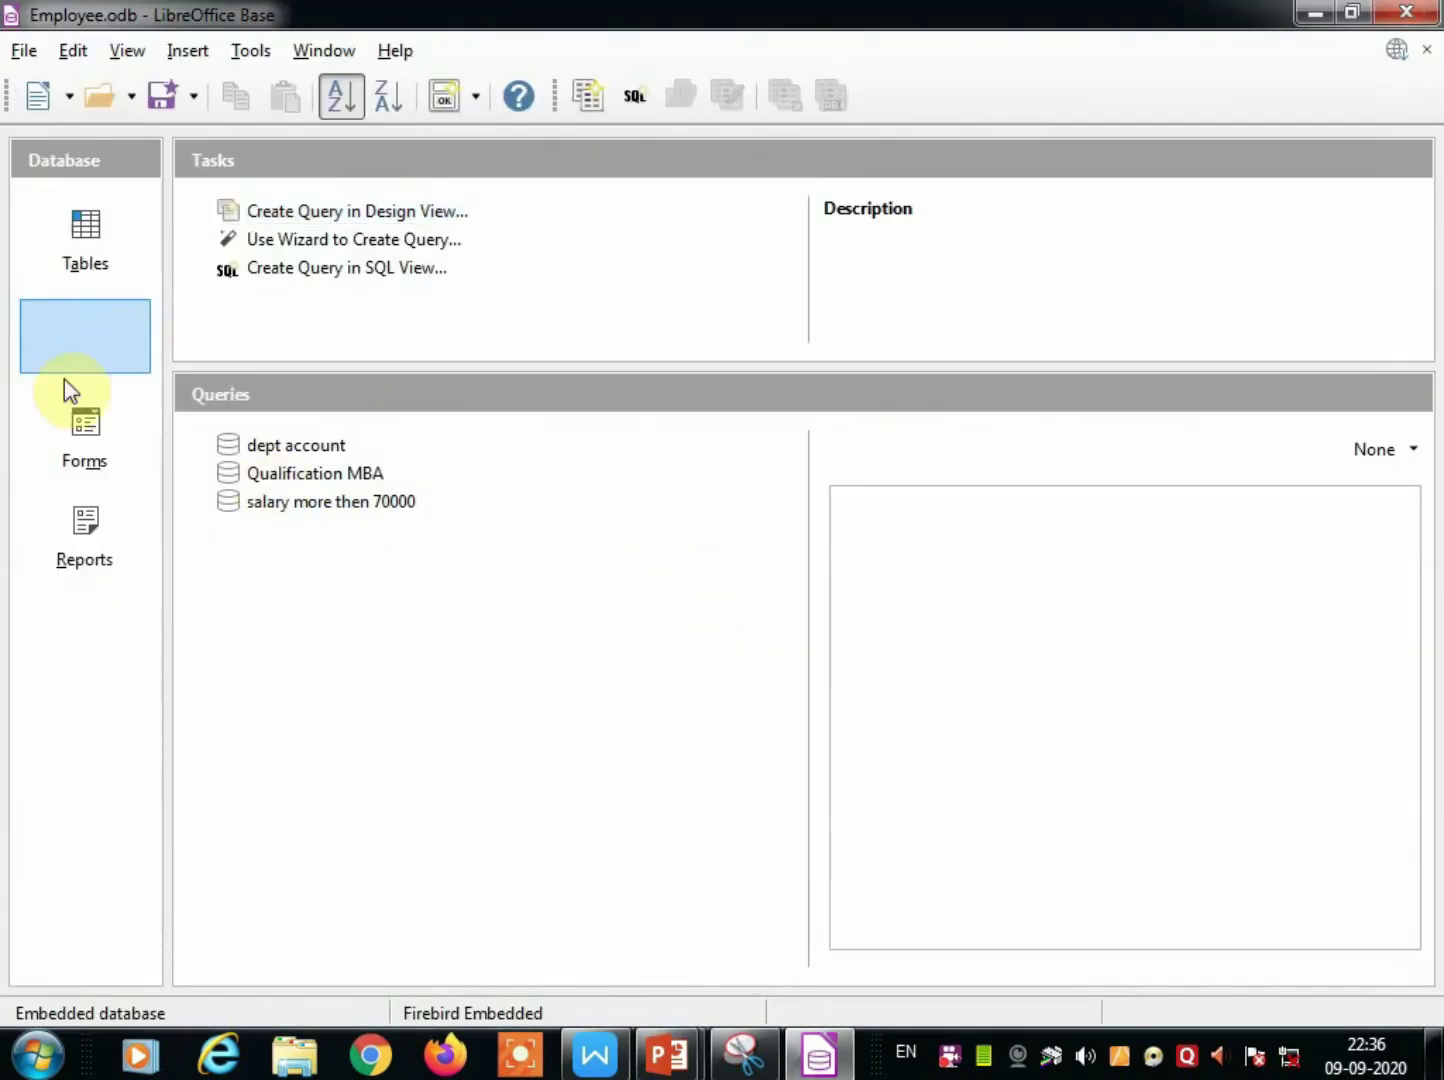
click(80, 245)
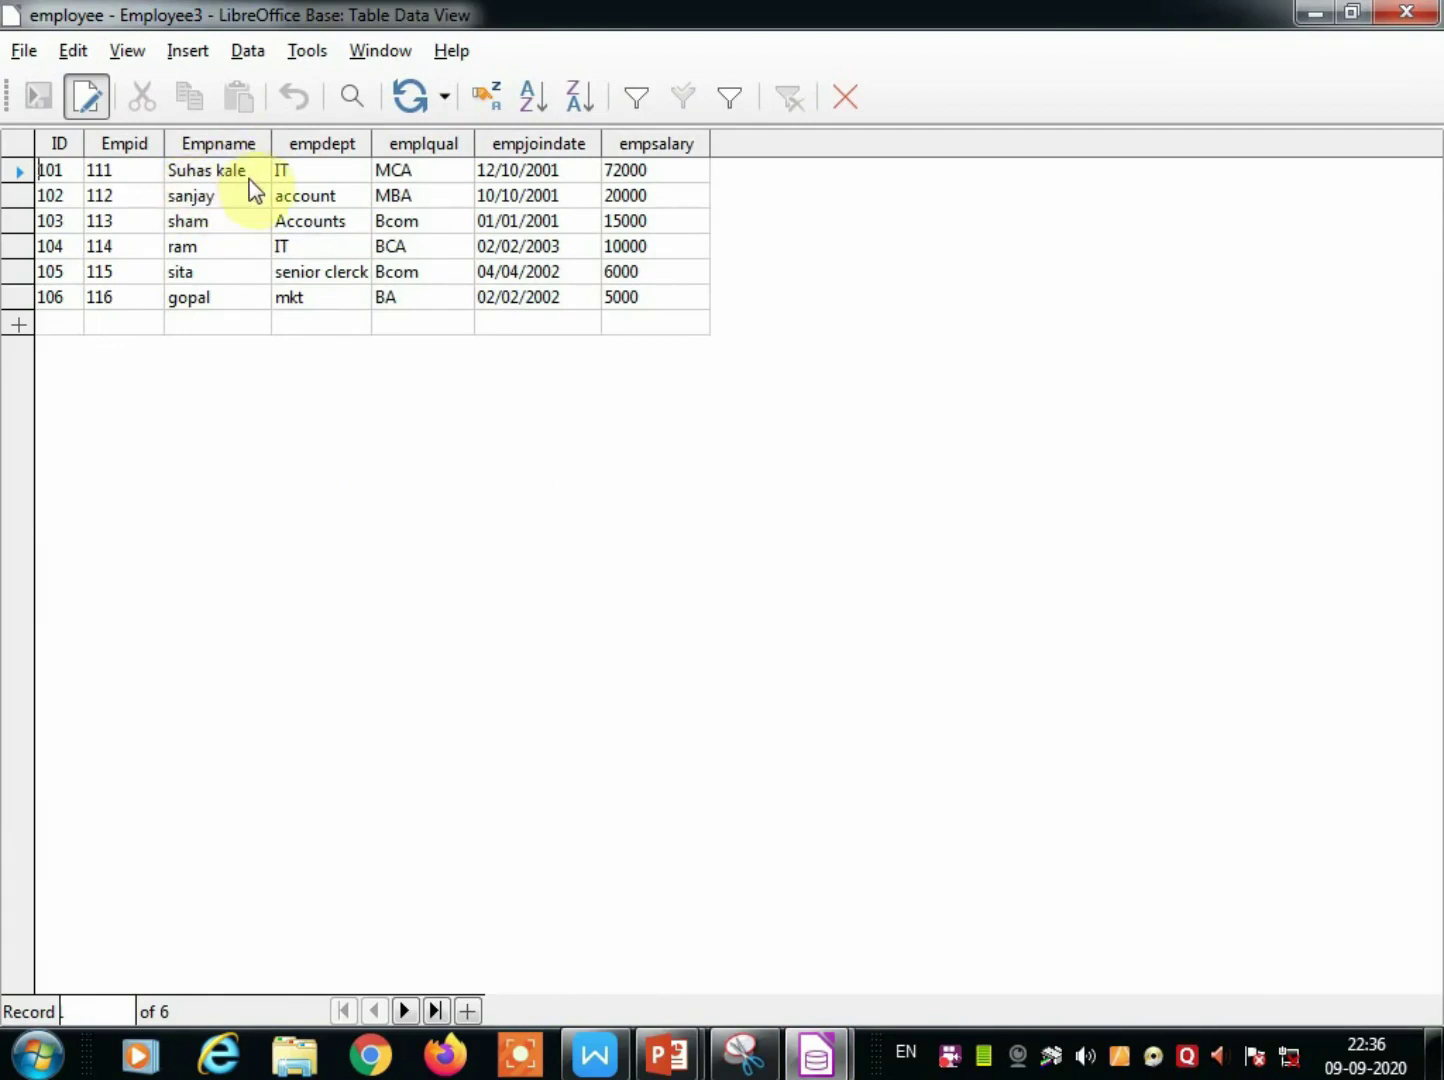
click(845, 98)
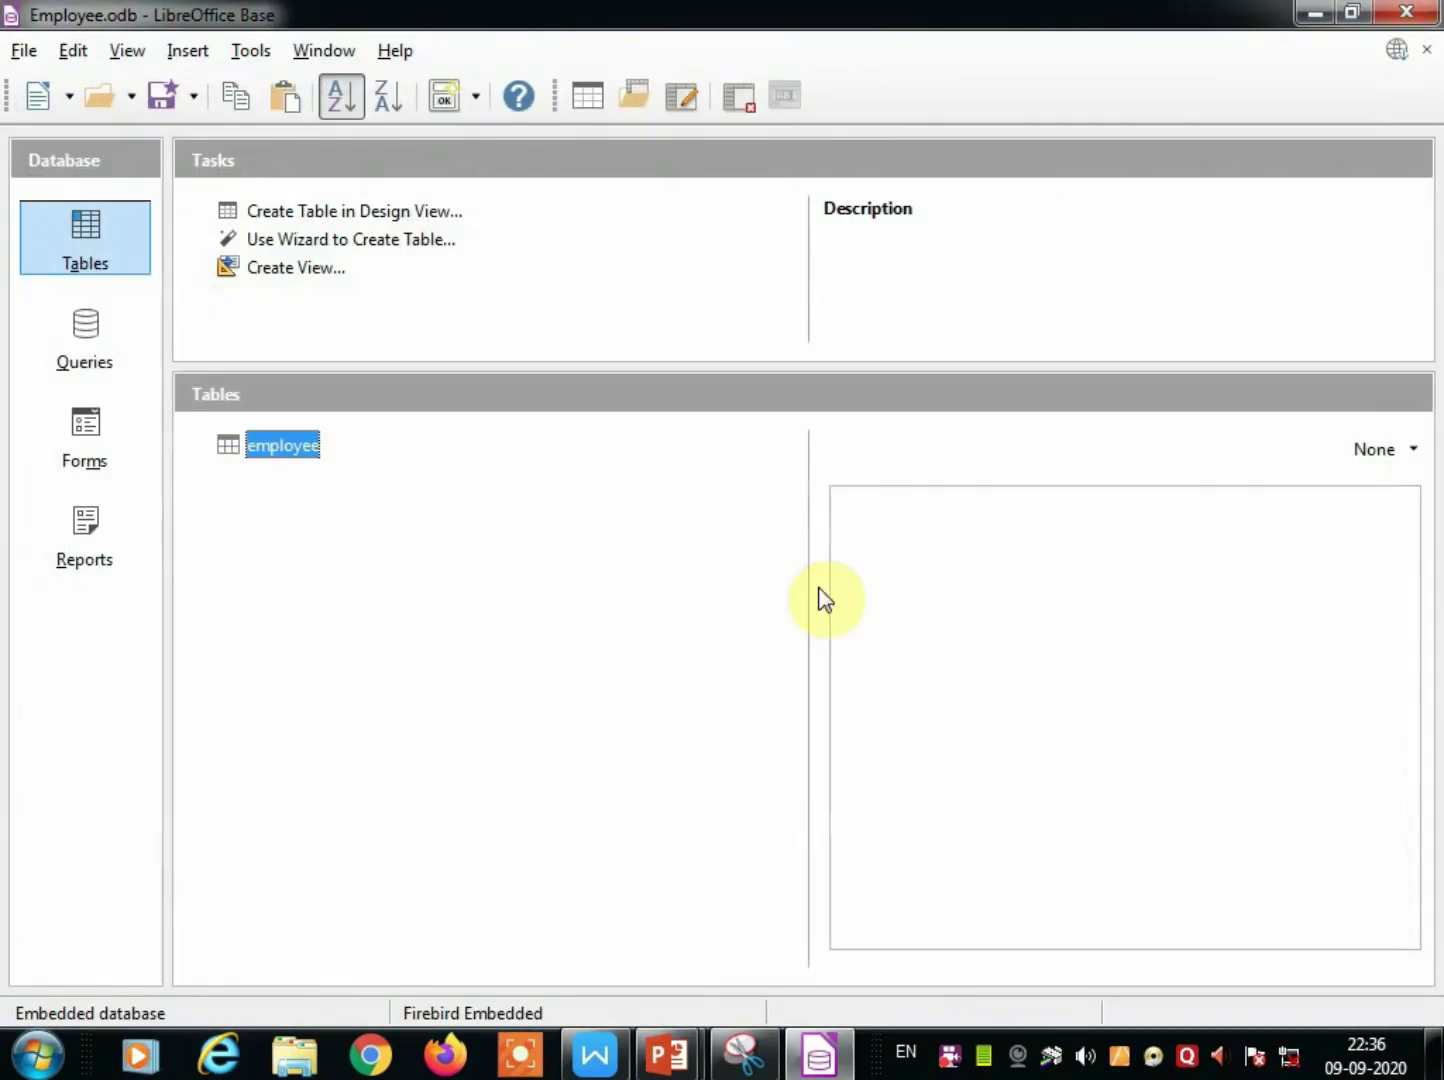
click(99, 363)
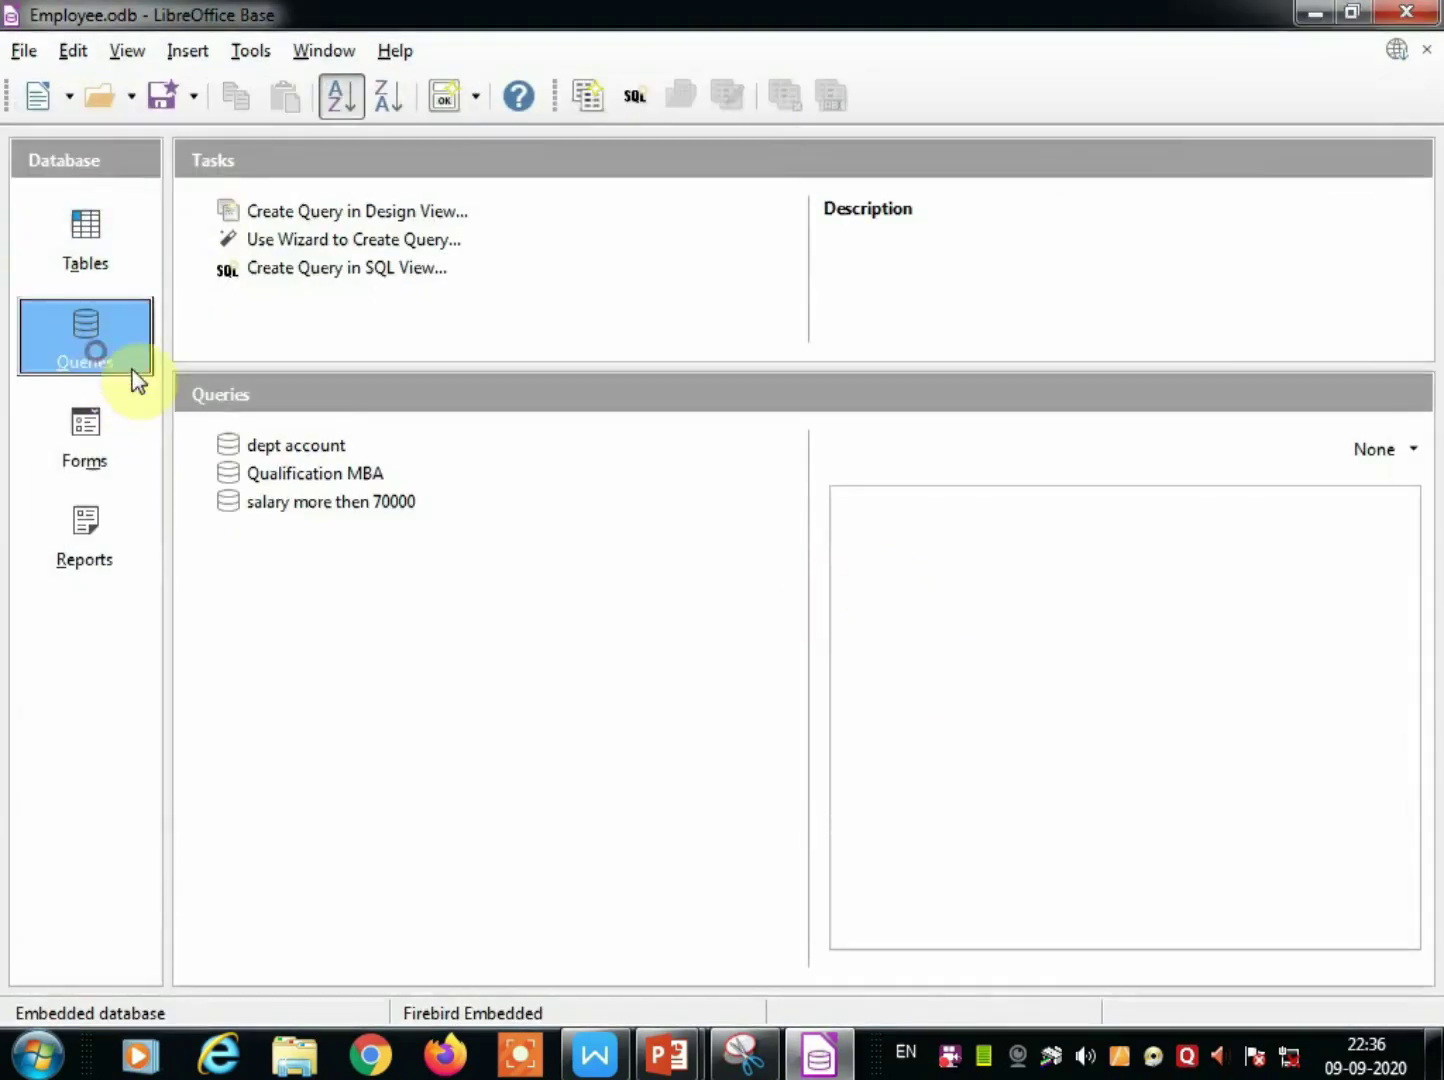
Start a new design-view query using the employee table.
click(336, 217)
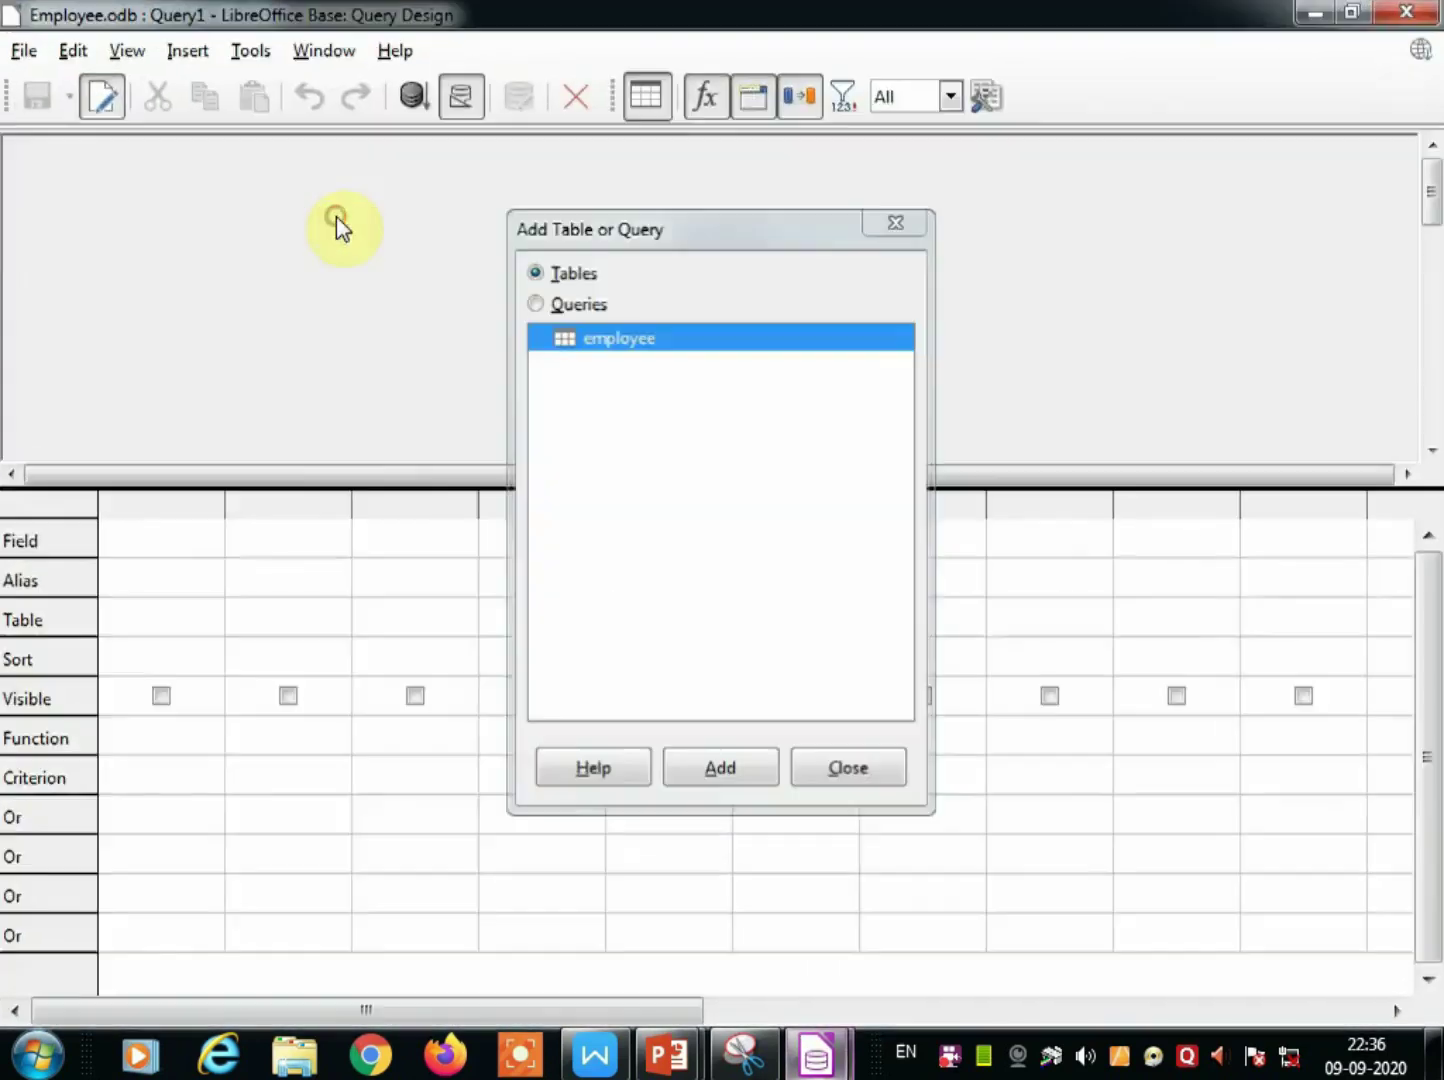
click(689, 770)
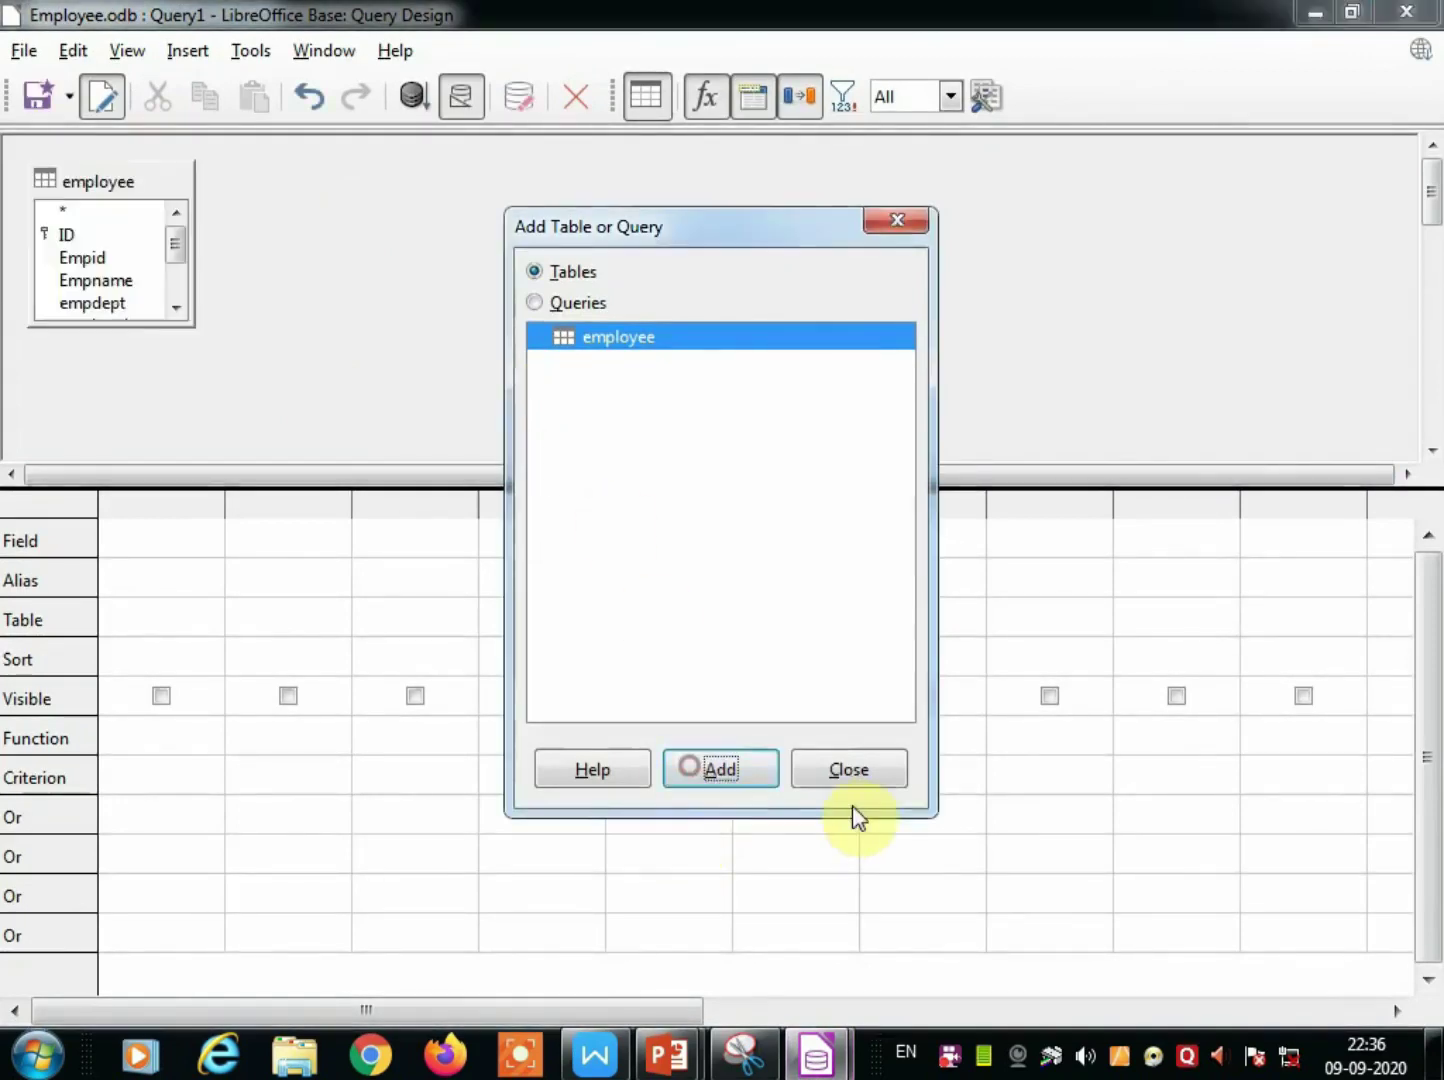
click(845, 769)
Add Empid, Empname, empdept, emplqual and empjoindate to the grid, then select Empname's criterion cell.
double_click(88, 260)
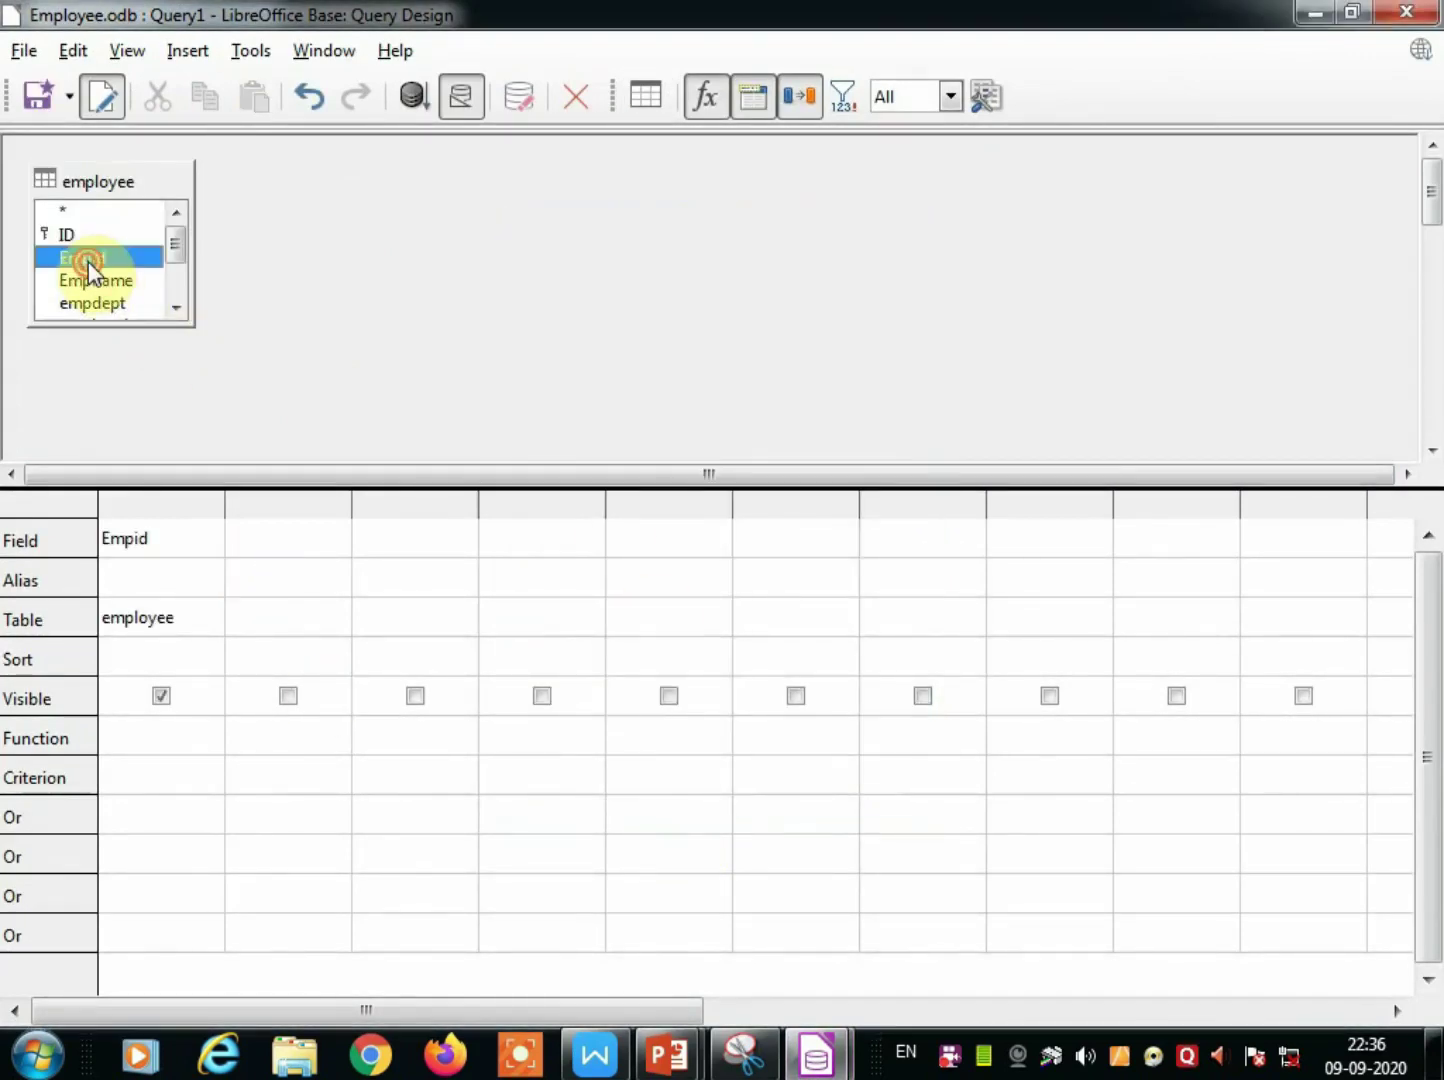
double_click(88, 283)
double_click(94, 304)
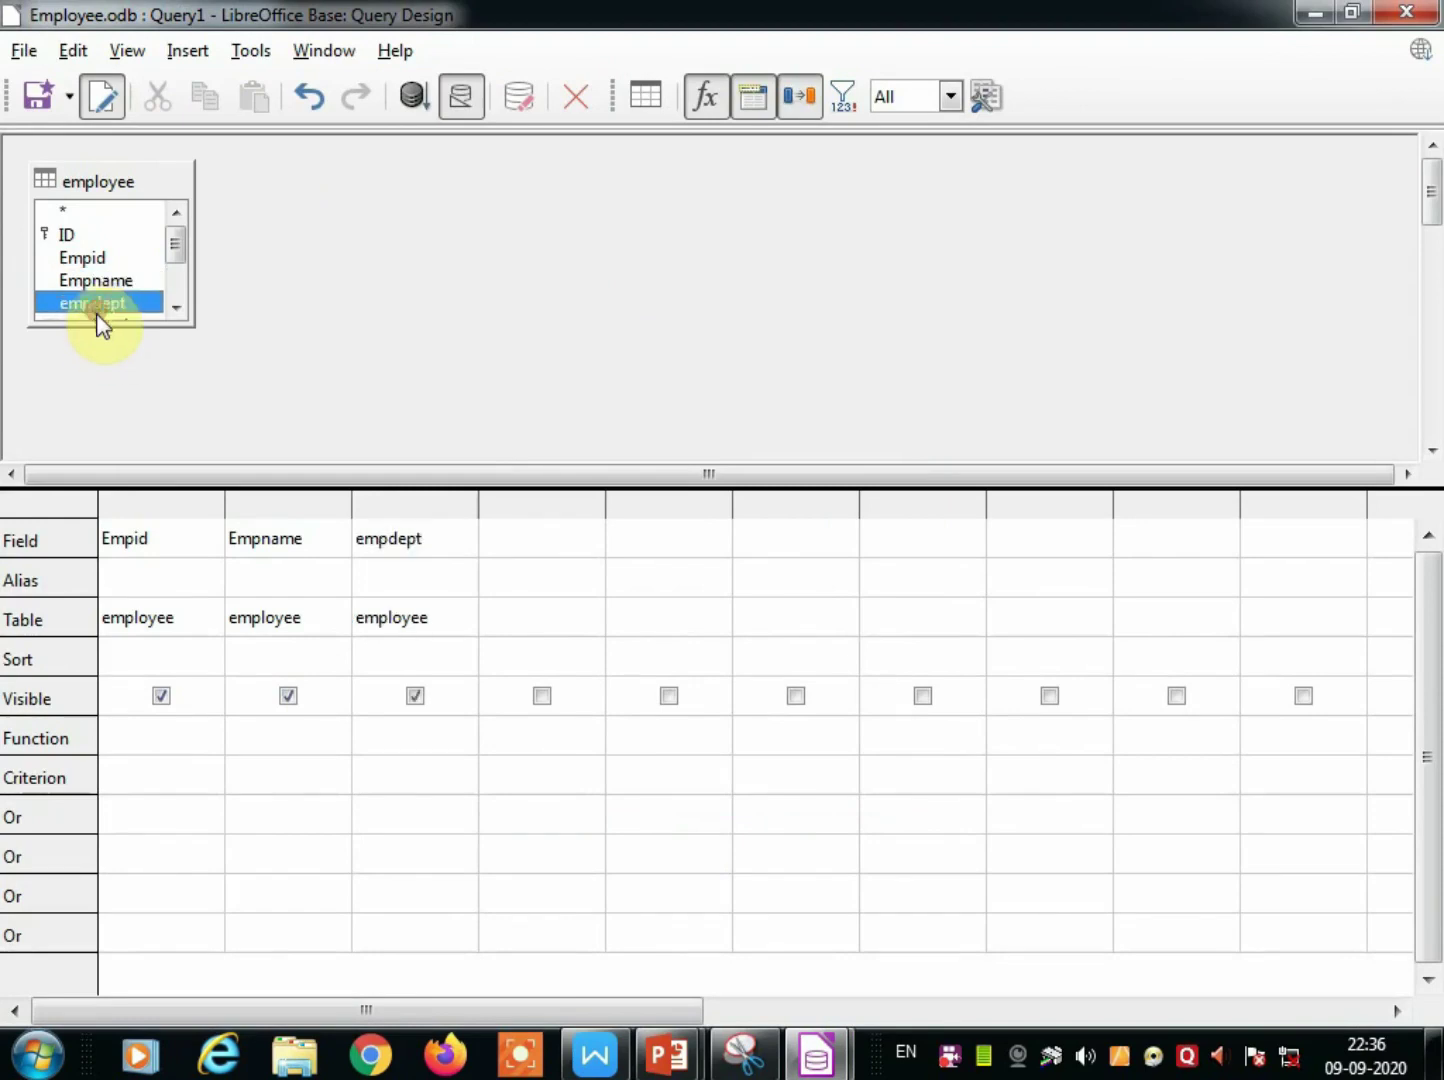
click(173, 313)
click(173, 314)
double_click(112, 281)
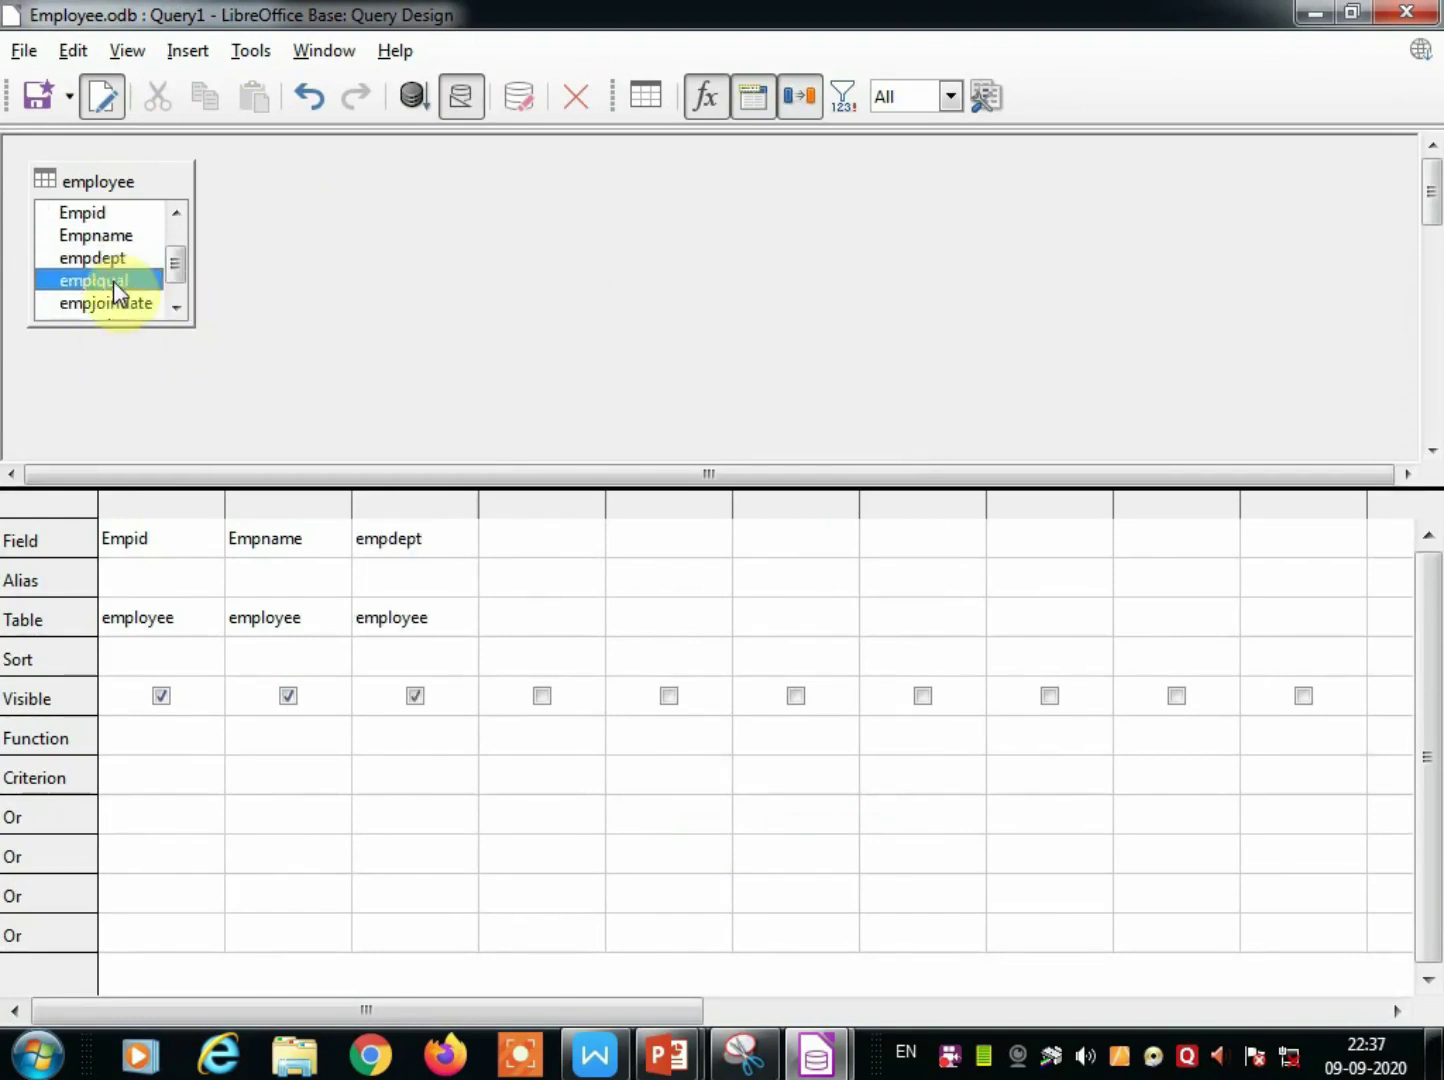
double_click(118, 304)
click(178, 313)
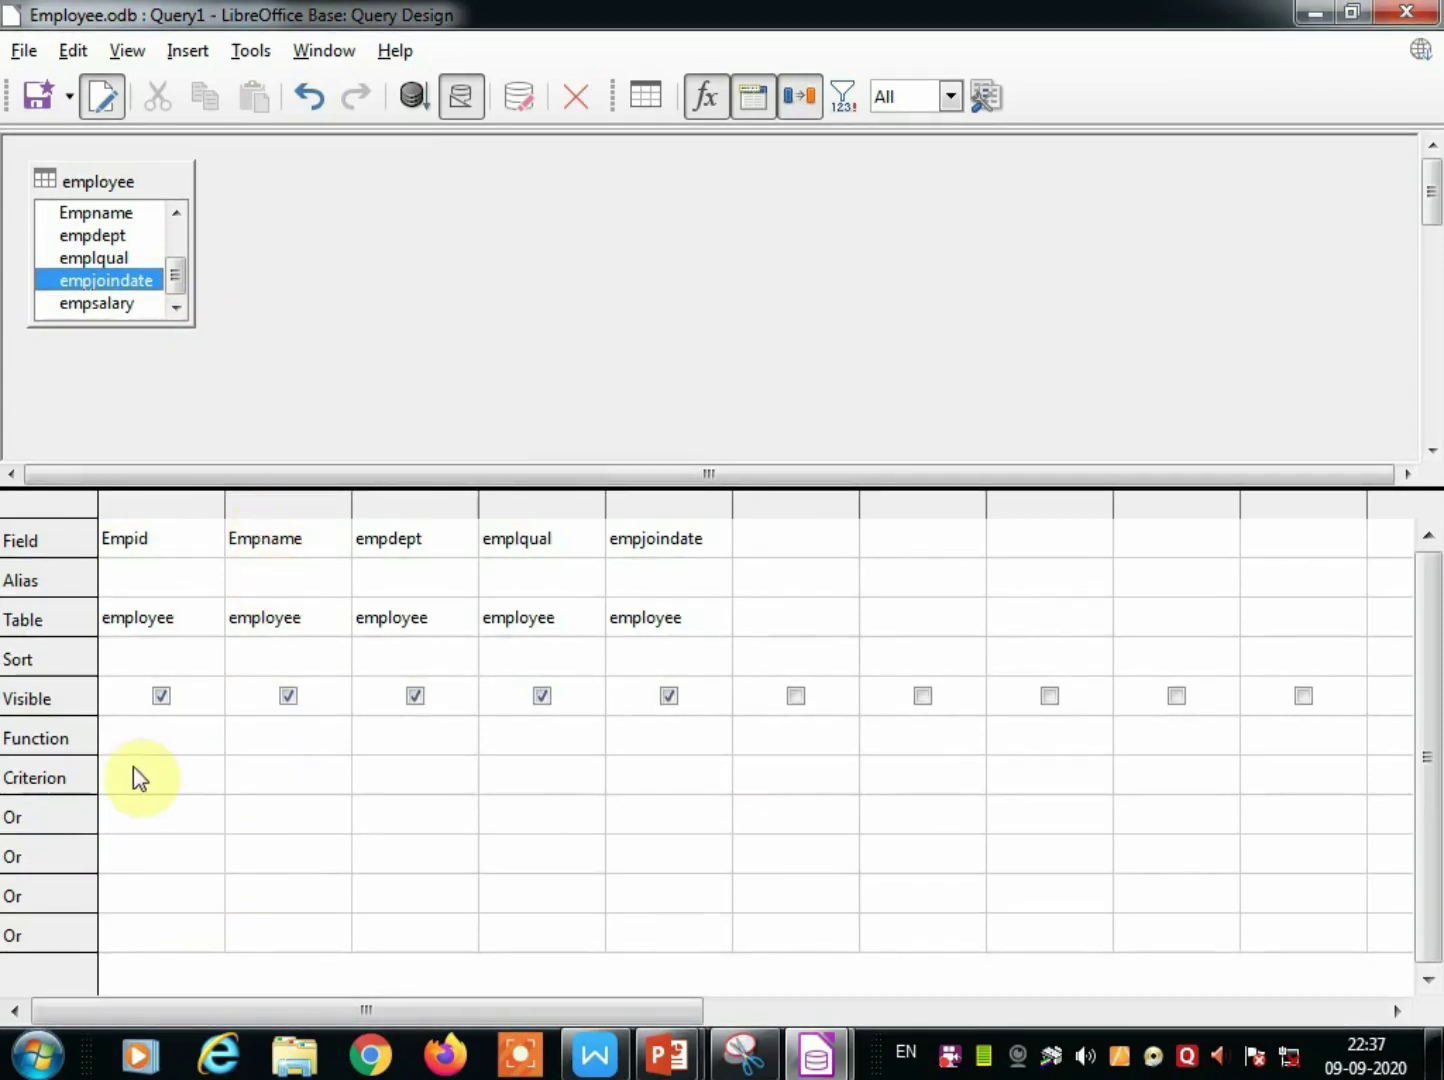
click(272, 779)
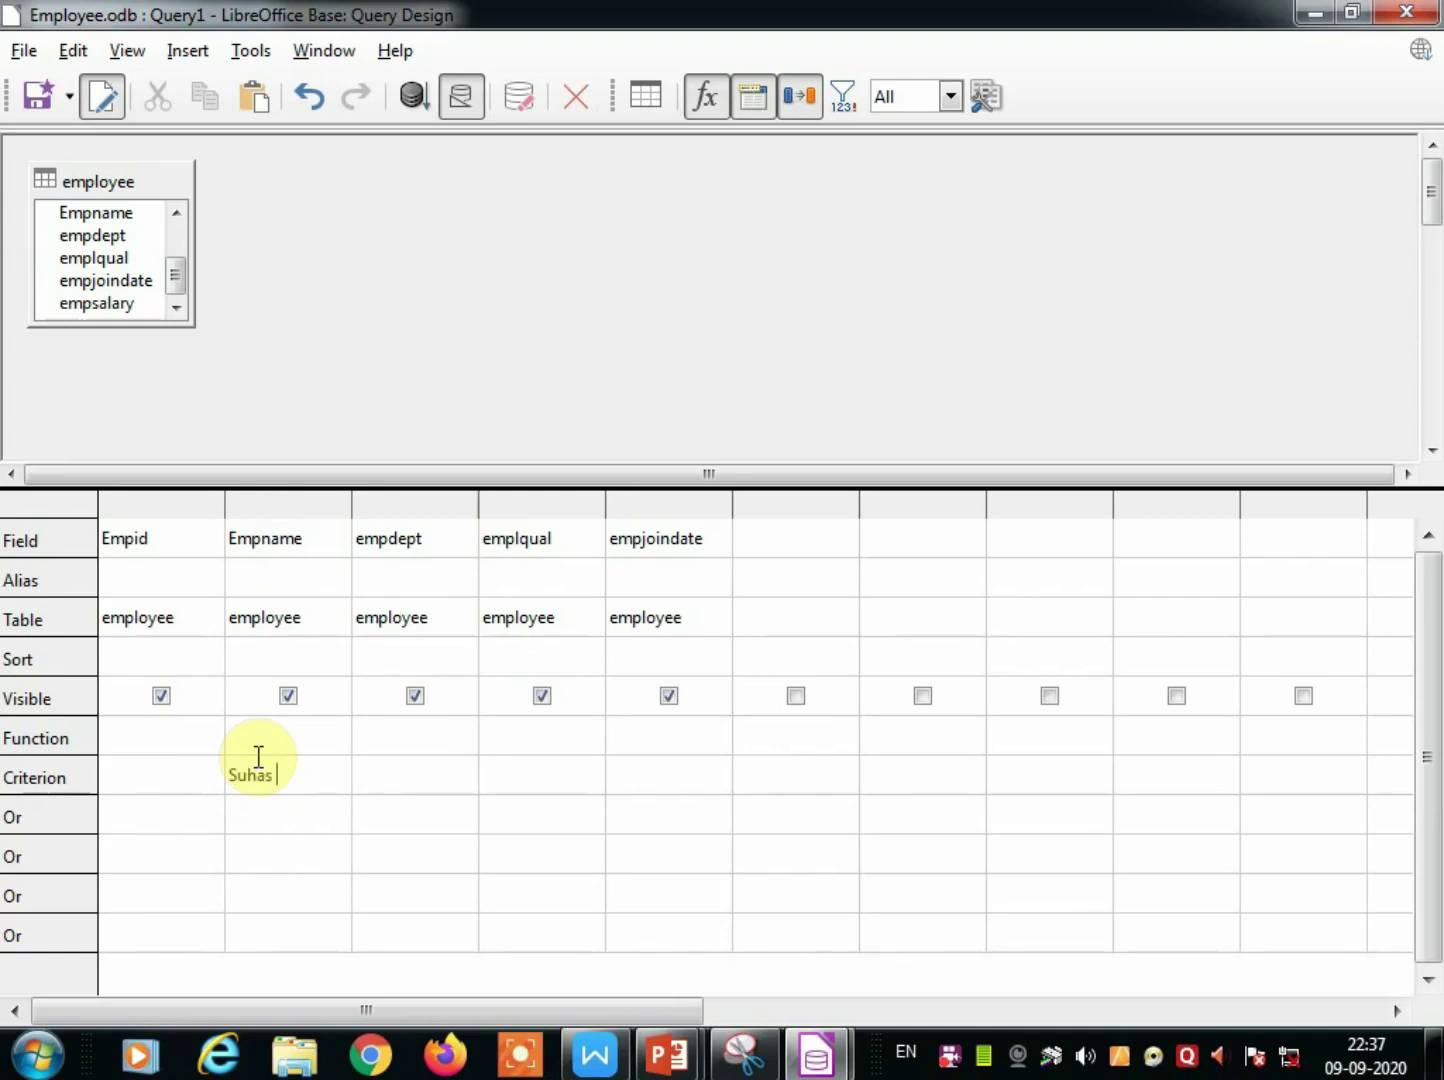
Filter Empname by the employee's full name and run it, returning one record (111, IT, MCA).
click(415, 97)
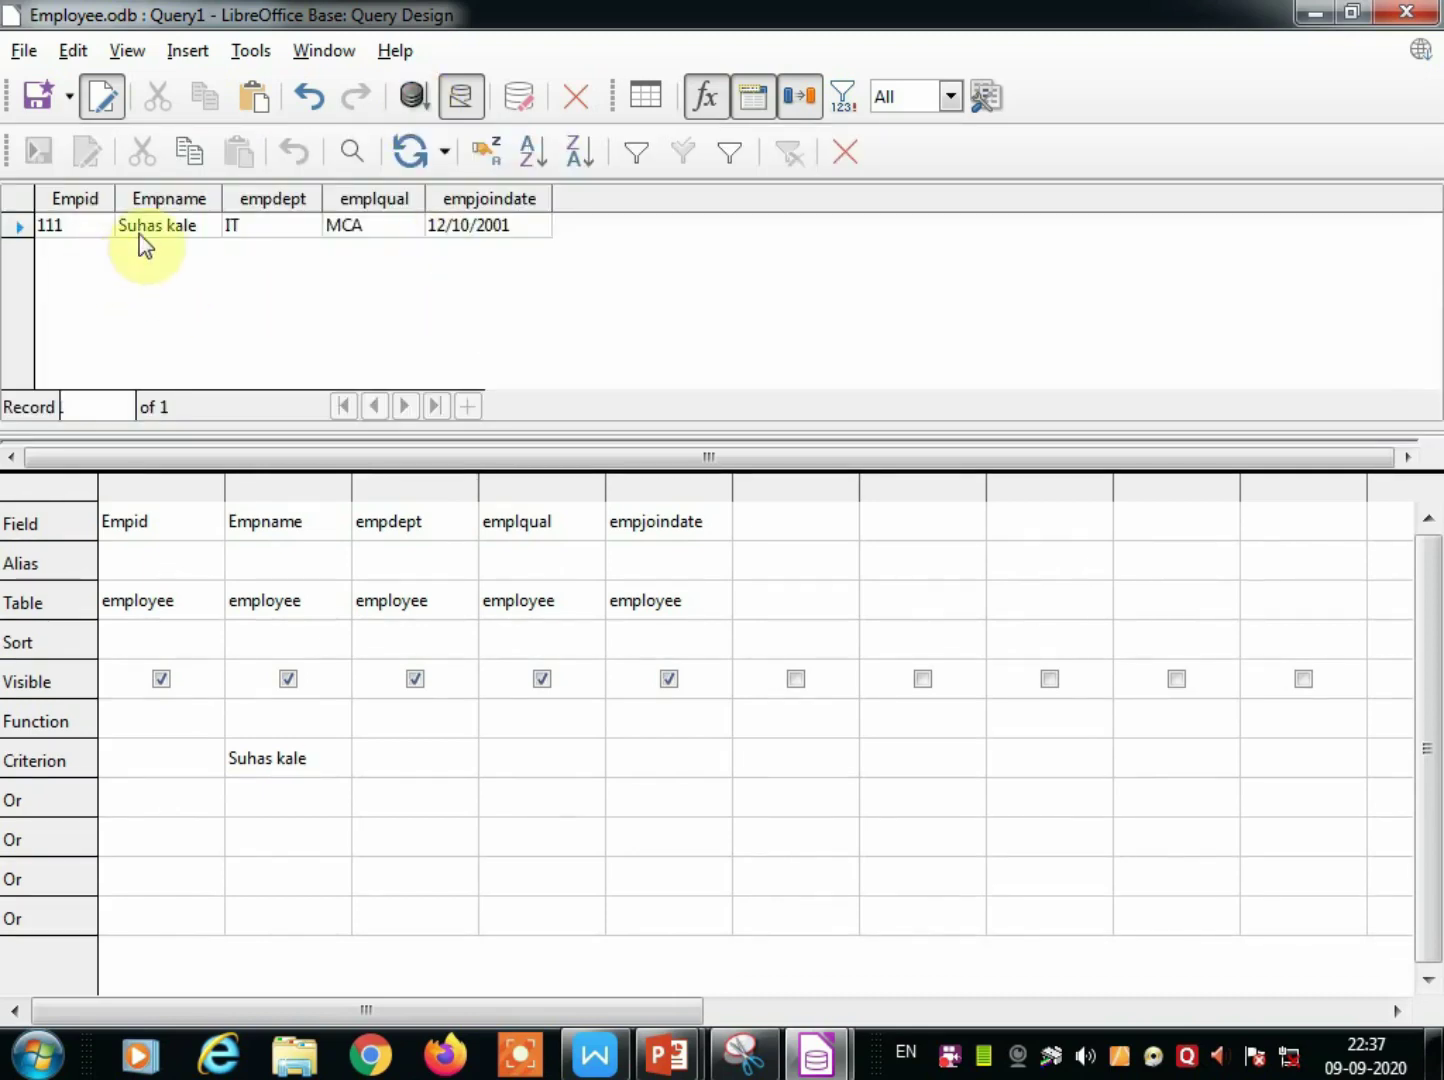